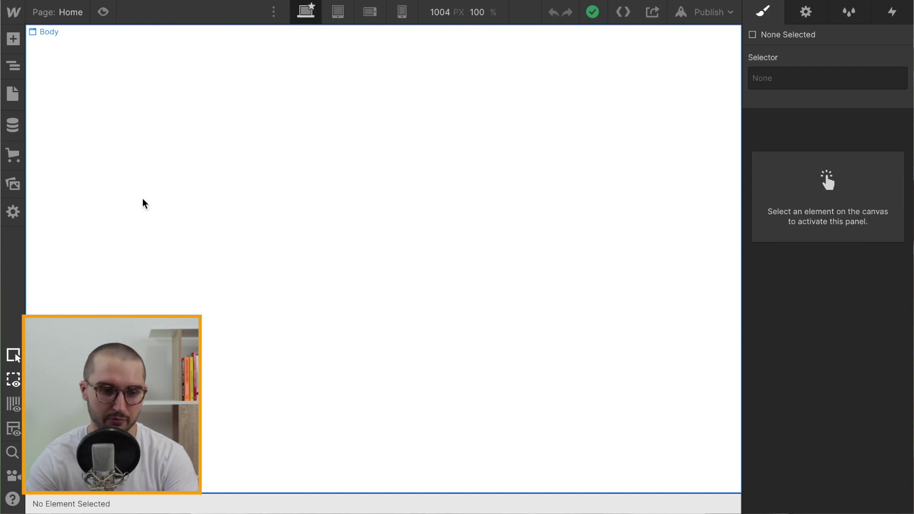
Create a new CMS collection named Article with the URL article and only the basic fields
click(15, 126)
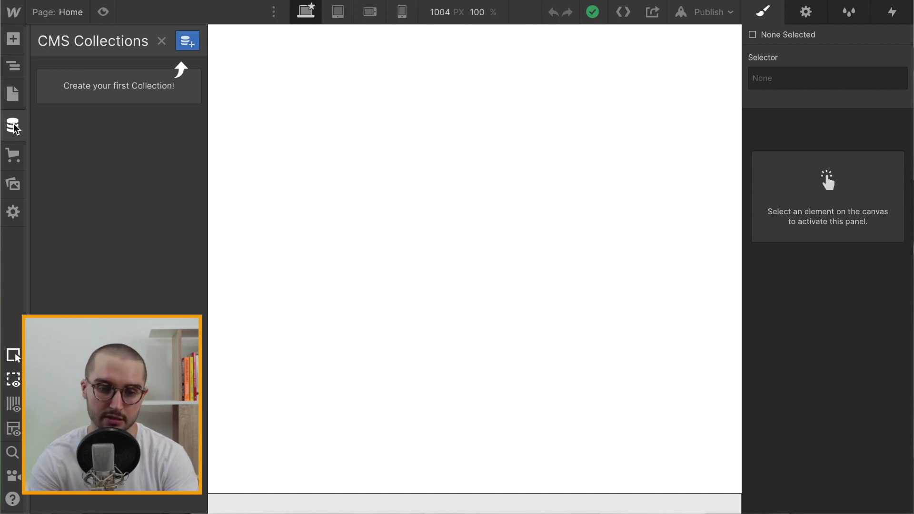
click(187, 40)
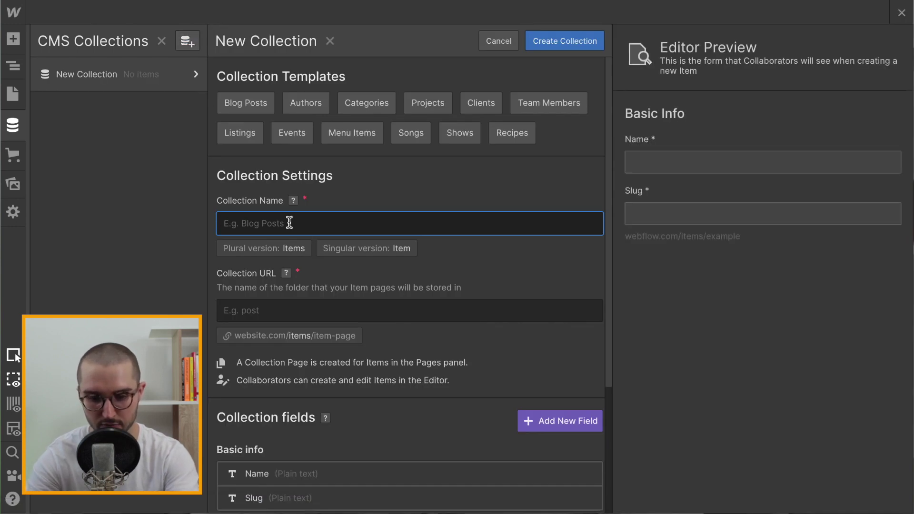
text(Article)
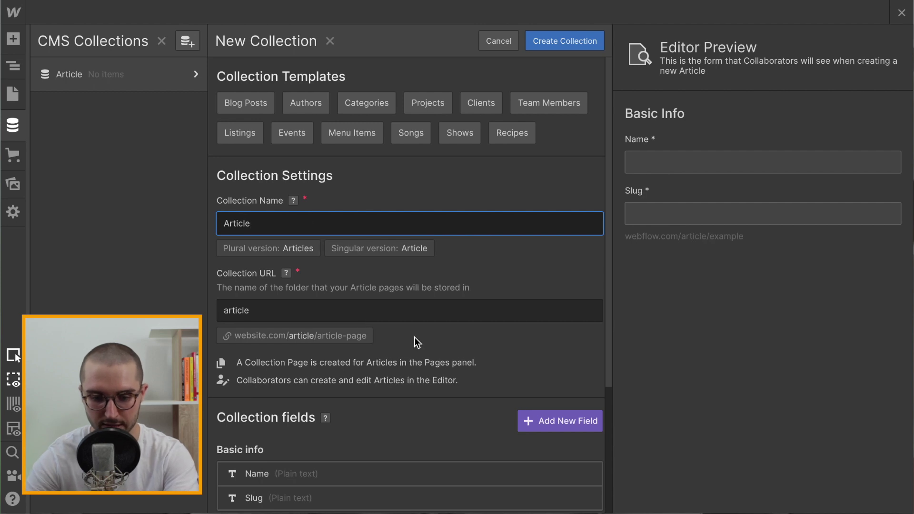
scroll(433, 338, down, 4)
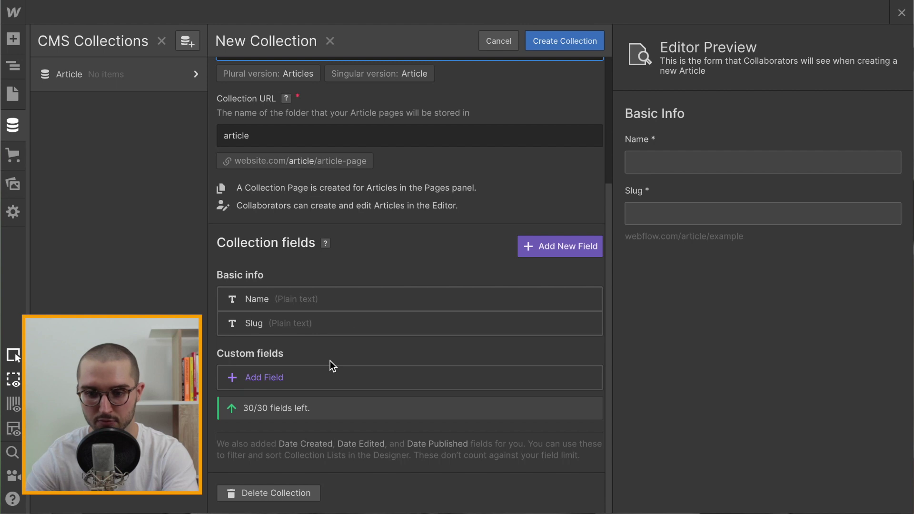
scroll(336, 319, up, 4)
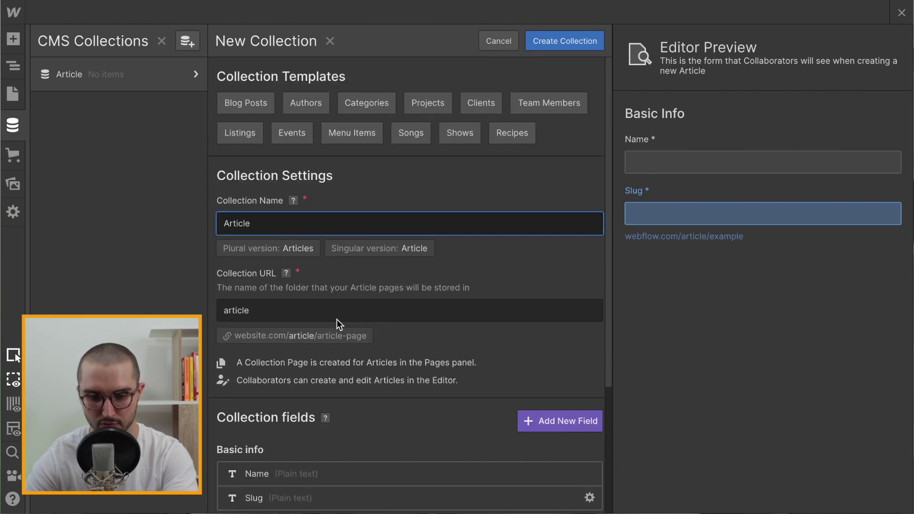
click(577, 42)
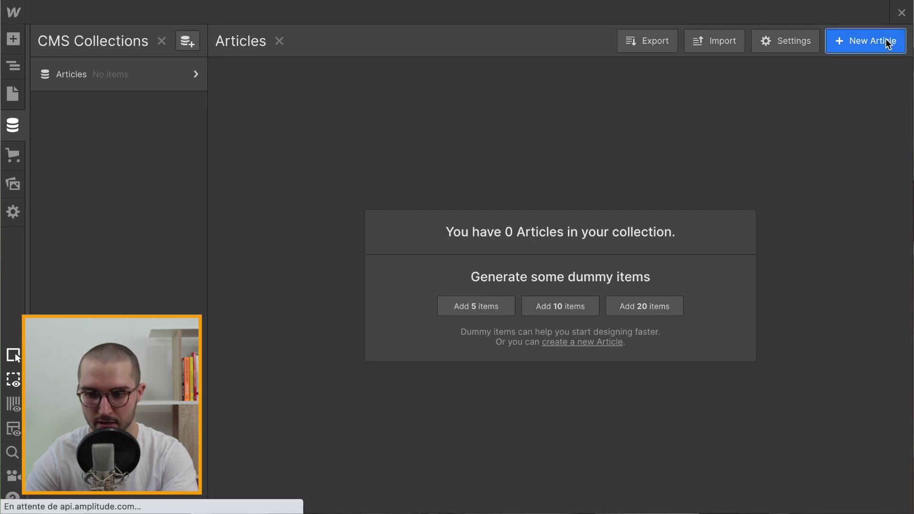
Create an item named Test in the Articles collection
click(889, 44)
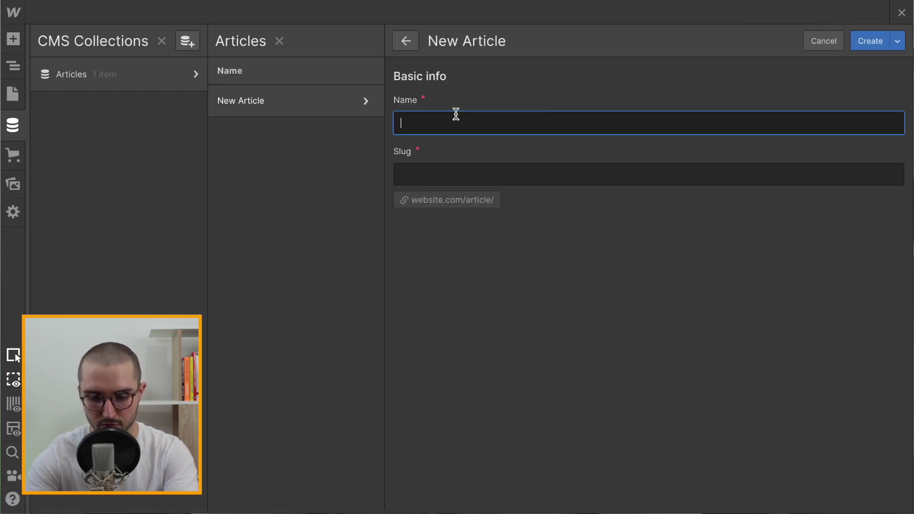
text(Test)
click(493, 238)
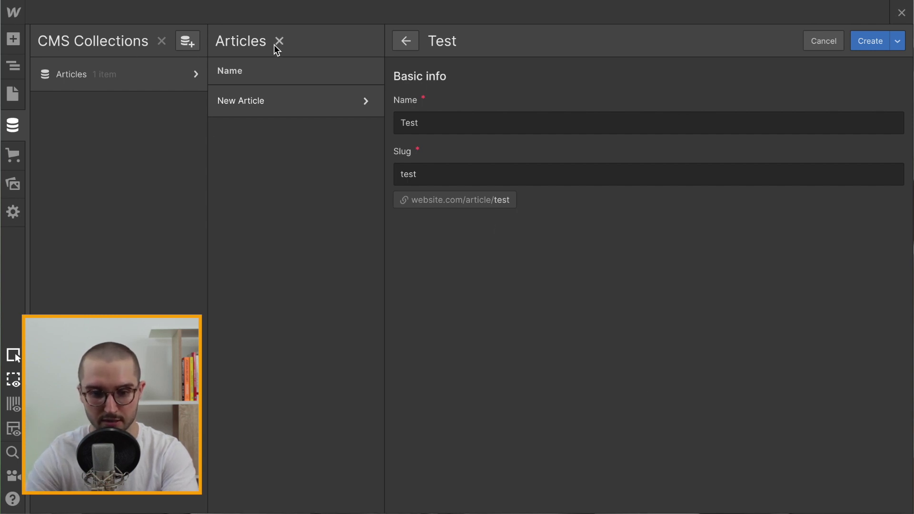
click(186, 81)
click(577, 302)
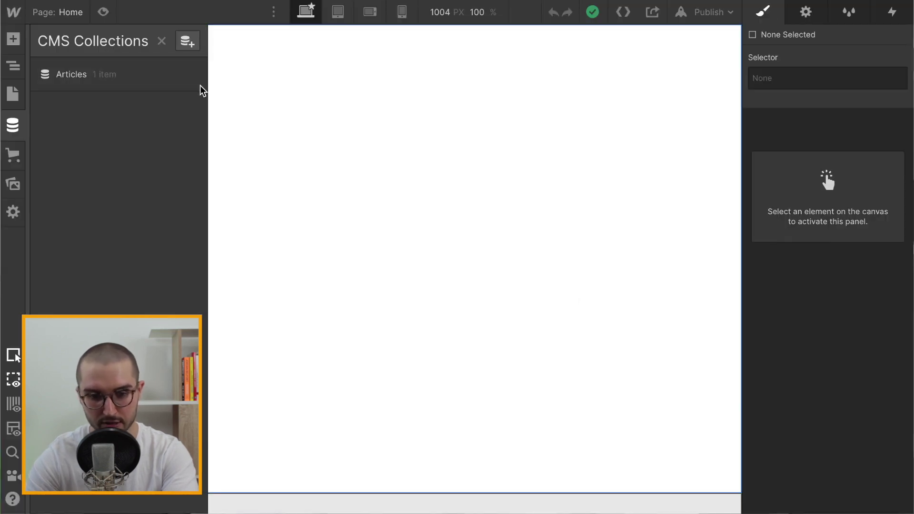
Permanently delete the Test item from the Articles collection
click(194, 85)
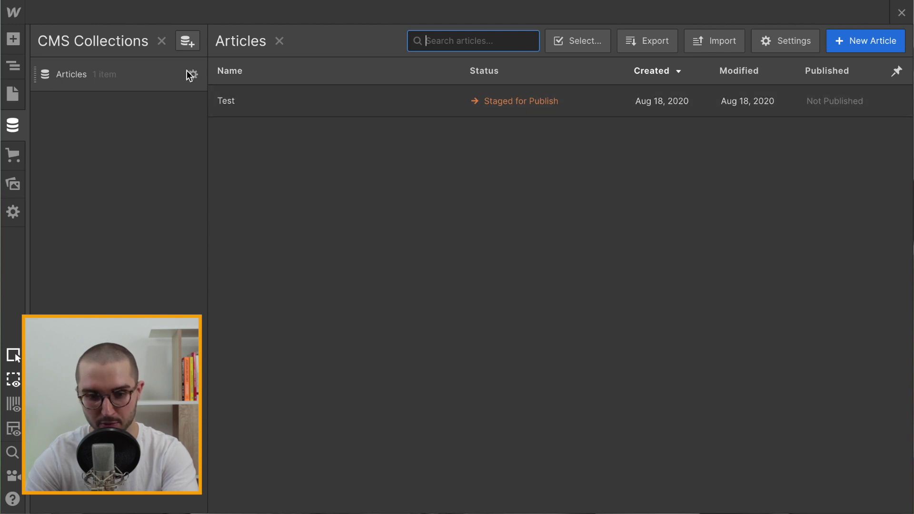
click(579, 41)
click(222, 100)
click(687, 42)
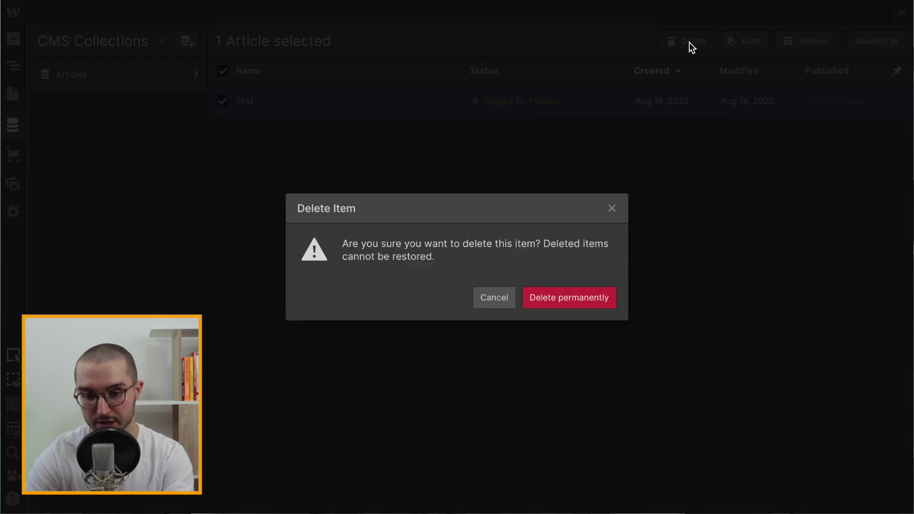
click(576, 299)
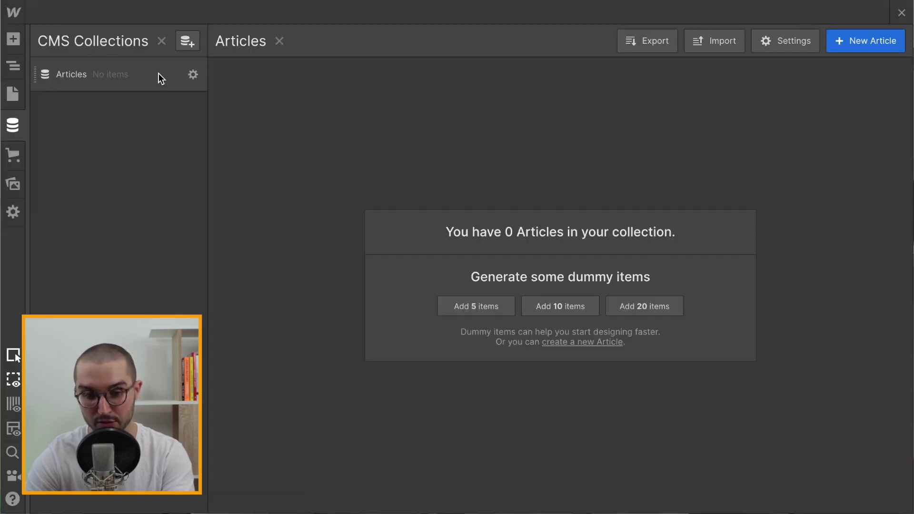
Delete the Articles collection together with its collection page
click(192, 75)
scroll(347, 296, down, 2)
click(283, 494)
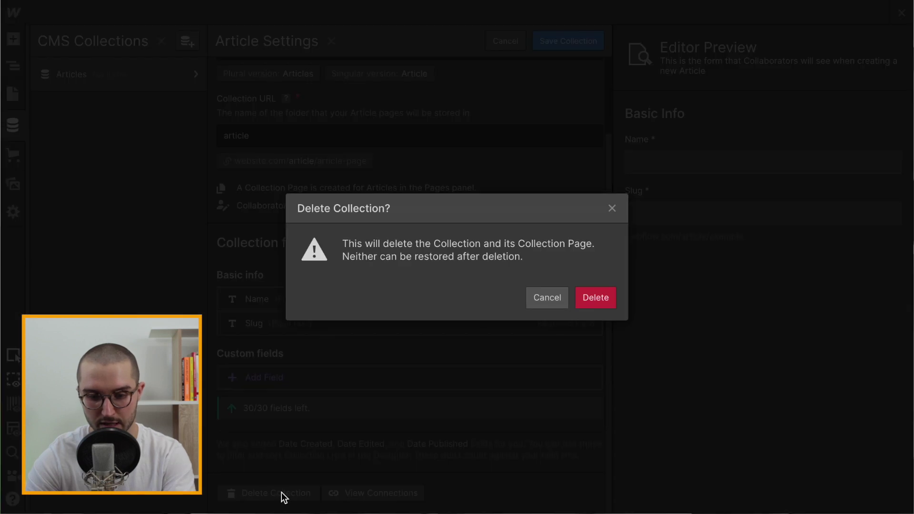
click(606, 299)
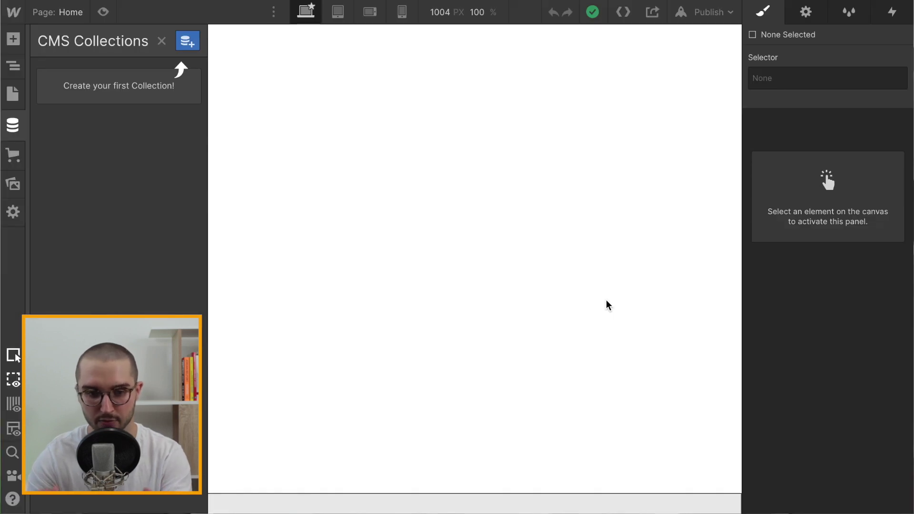
Switch to the Agricool website, open its blog and look through the articles in the Recettes category
click(368, 158)
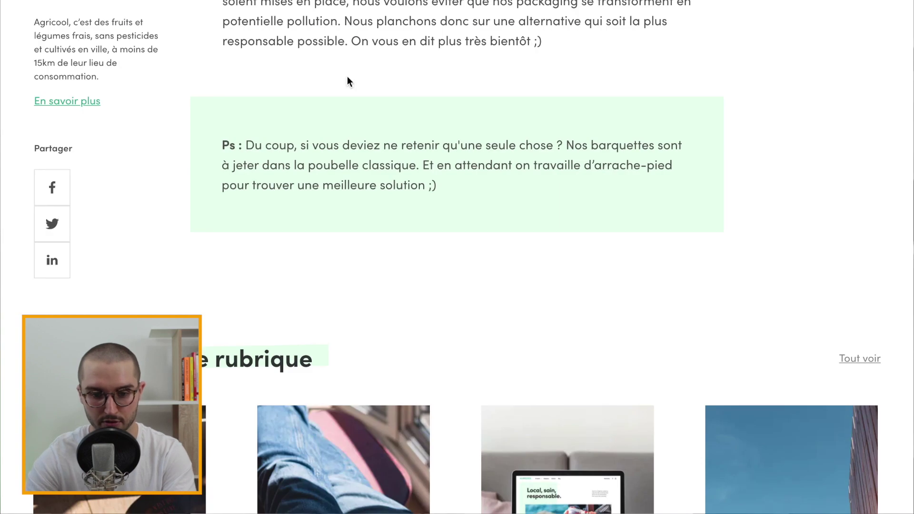
scroll(349, 82, up, 15)
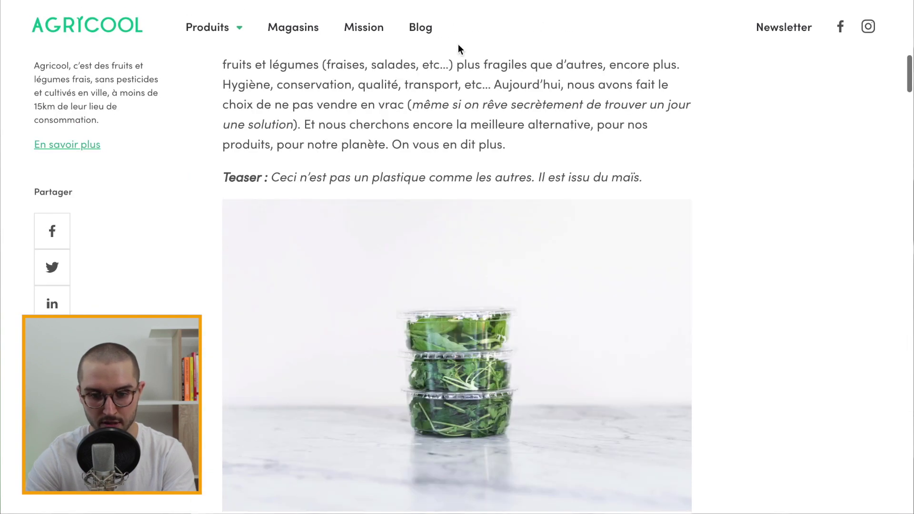
click(418, 27)
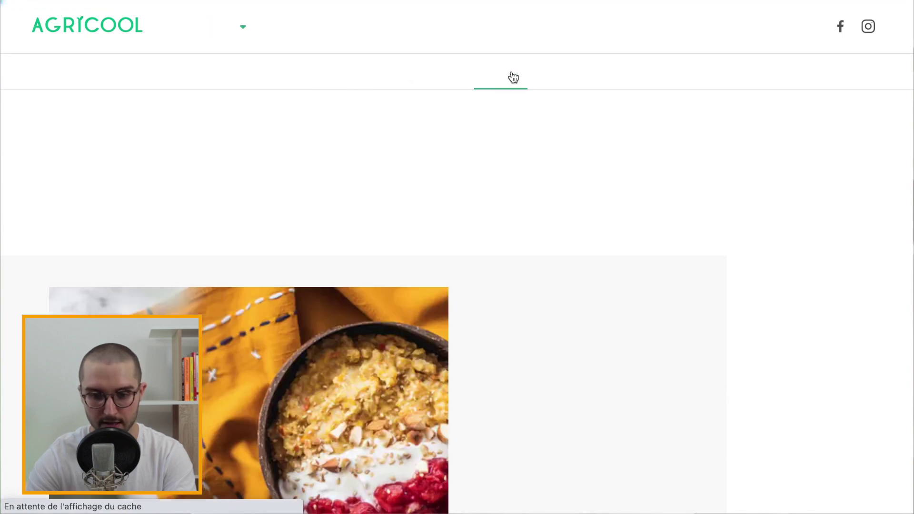
scroll(548, 170, down, 15)
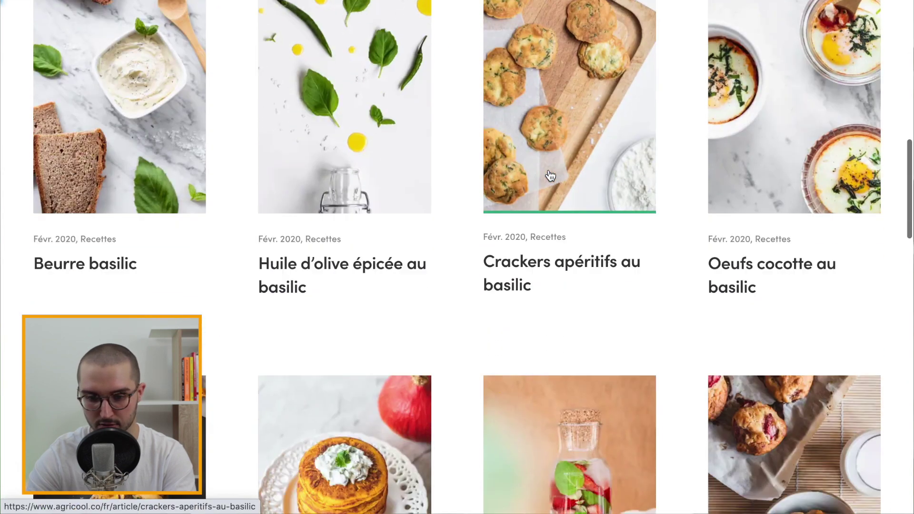
scroll(561, 143, up, 15)
Open the blog's Vision category page and look through its articles
click(614, 76)
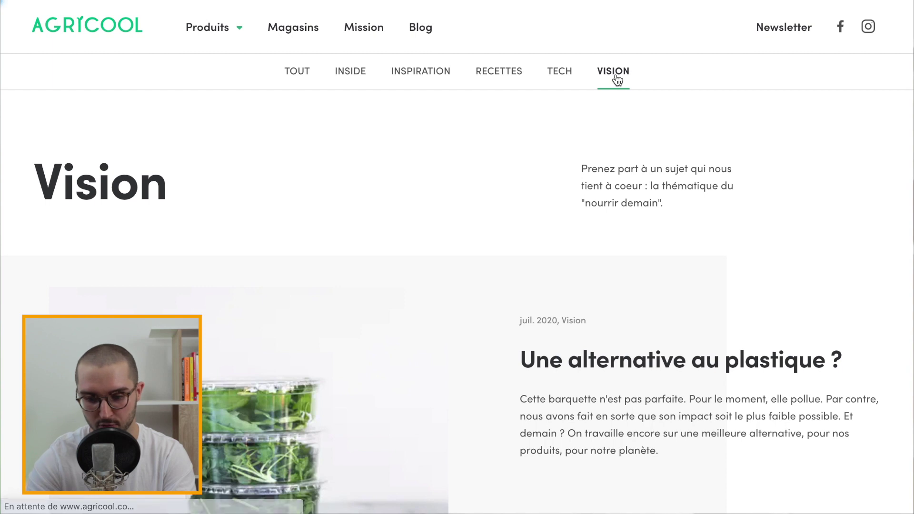
scroll(462, 281, down, 10)
scroll(462, 281, up, 10)
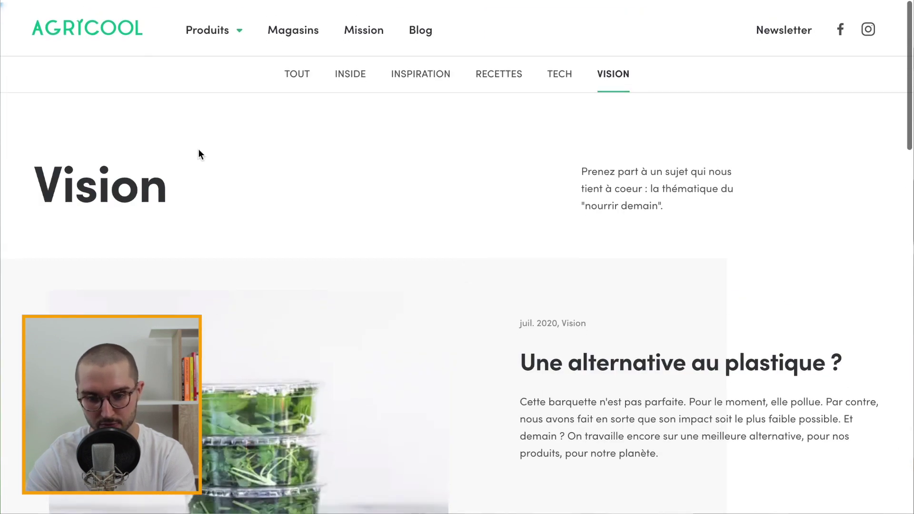
Show all blog articles and examine the page layout and the featured article's image, date, category, title and summary
click(296, 72)
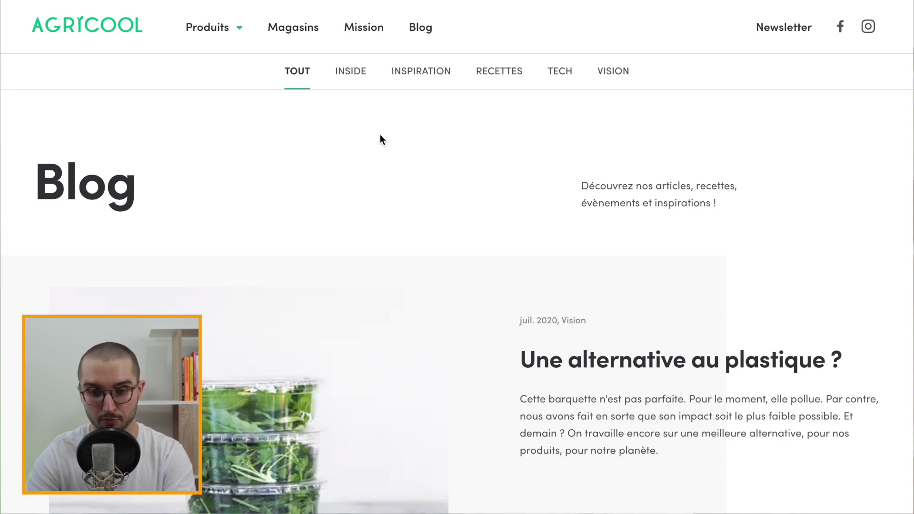
scroll(381, 140, down, 2)
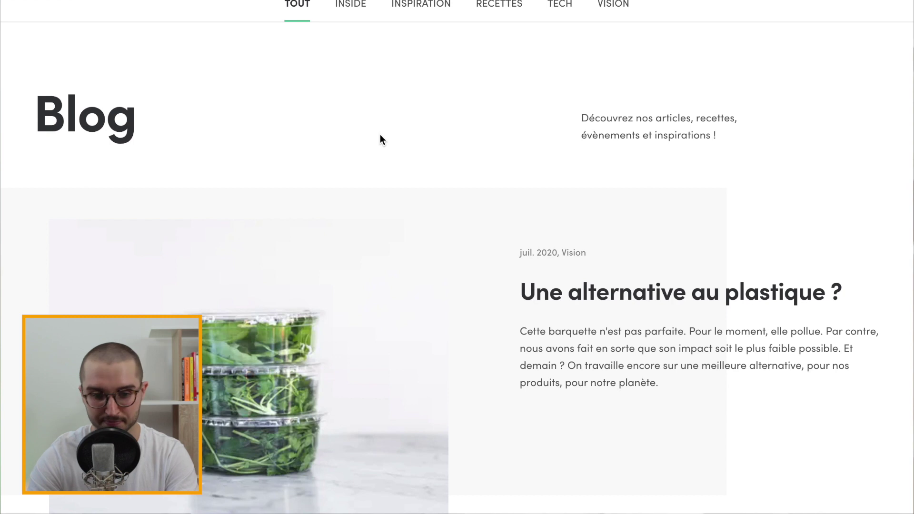
scroll(380, 135, down, 5)
scroll(381, 138, up, 4)
scroll(380, 139, up, 2)
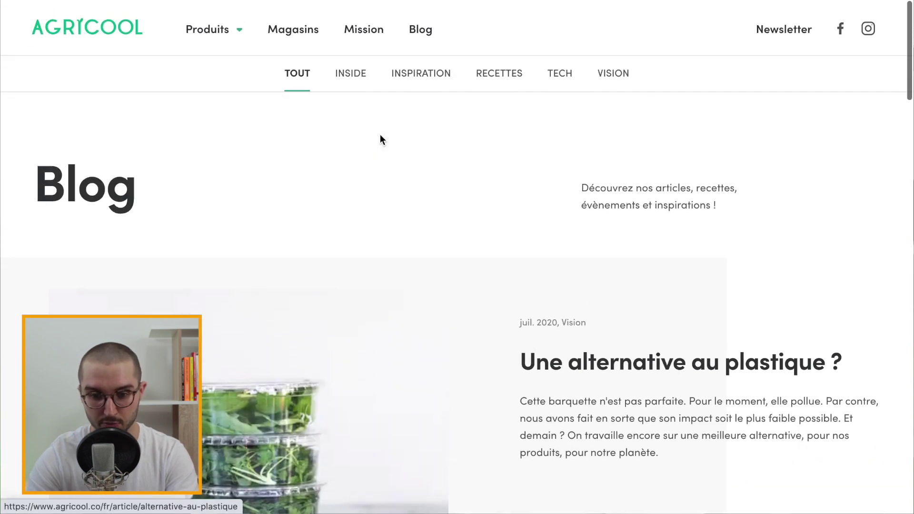
scroll(612, 127, down, 3)
scroll(291, 139, up, 3)
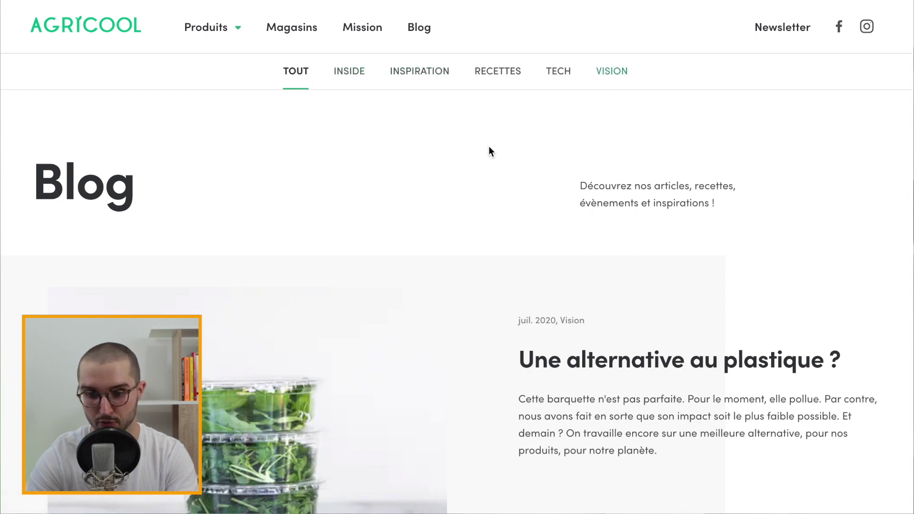
scroll(366, 212, down, 3)
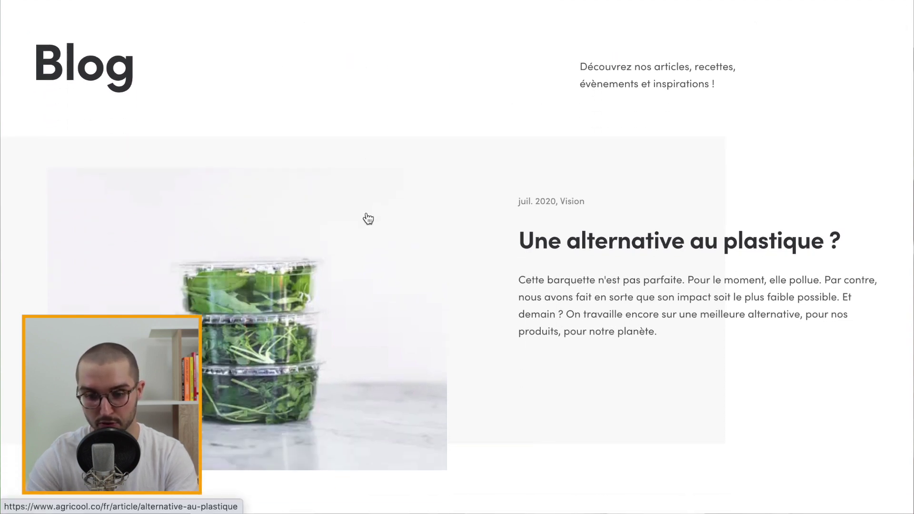
scroll(300, 266, down, 1)
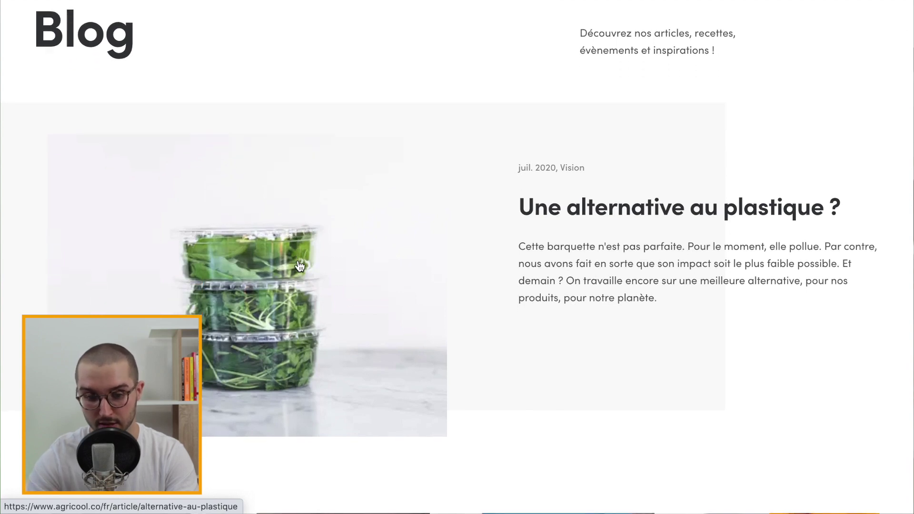
click(568, 164)
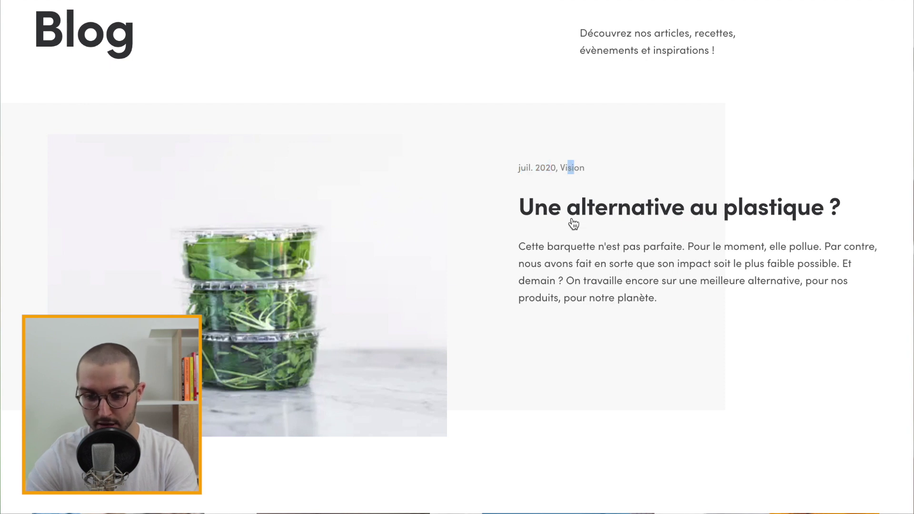
Open the featured article "Une alternative au plastique ?" and examine how its page content is structured
click(369, 254)
scroll(366, 254, down, 3)
scroll(365, 257, down, 8)
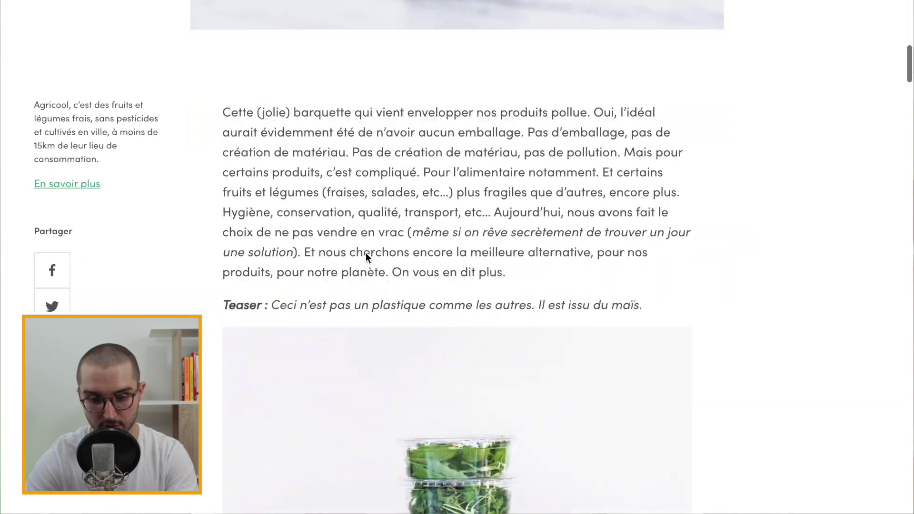
scroll(444, 209, down, 2)
scroll(444, 205, down, 20)
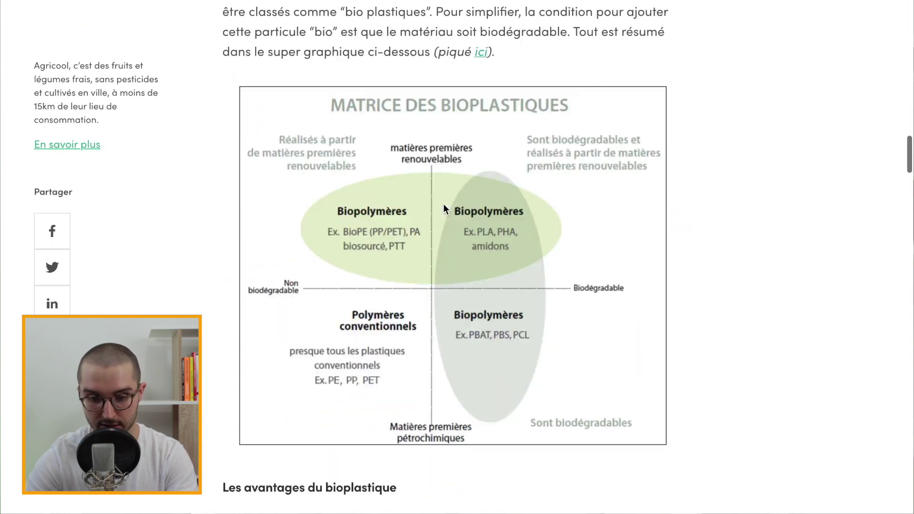
scroll(444, 204, down, 20)
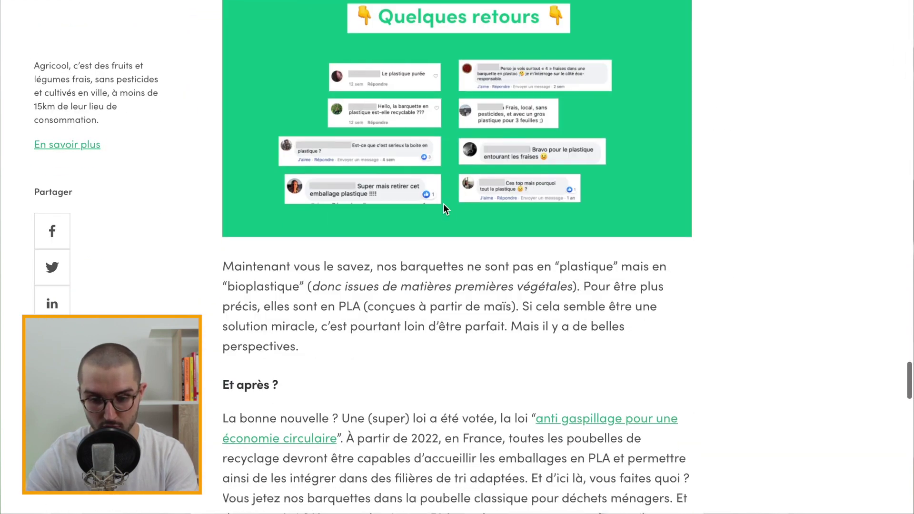
scroll(443, 203, up, 8)
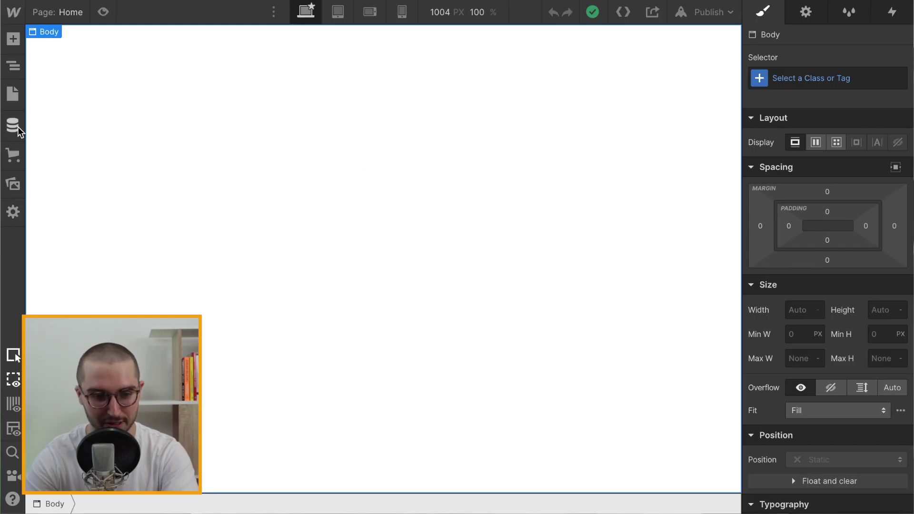
Switch back to Webflow and start a new CMS collection named "Catégorie article"
click(14, 126)
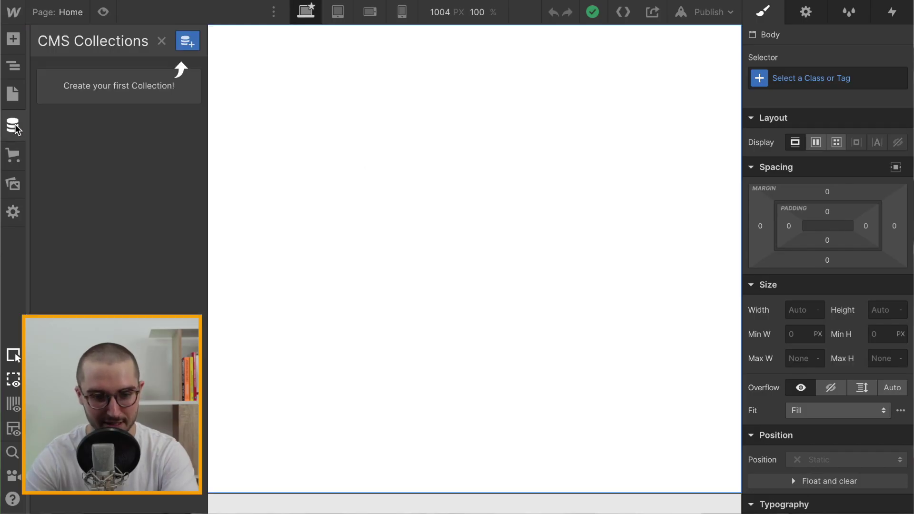
click(187, 42)
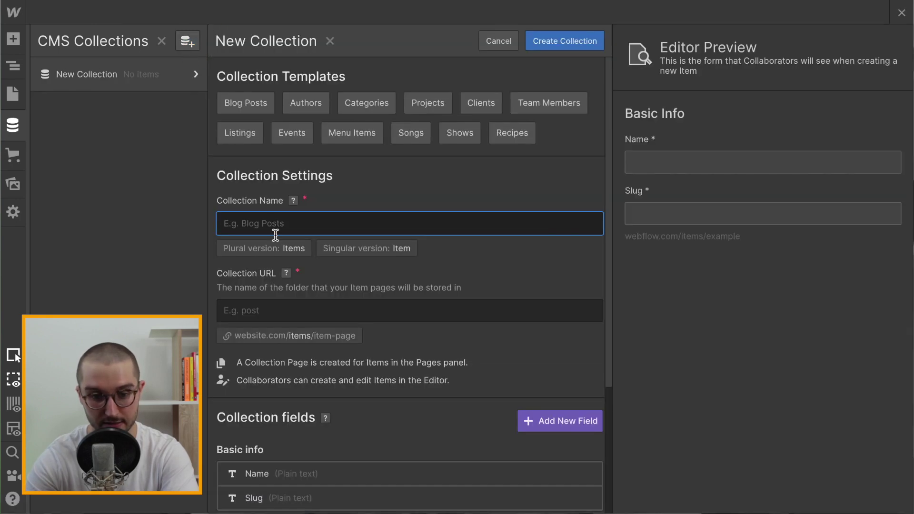
text(C)
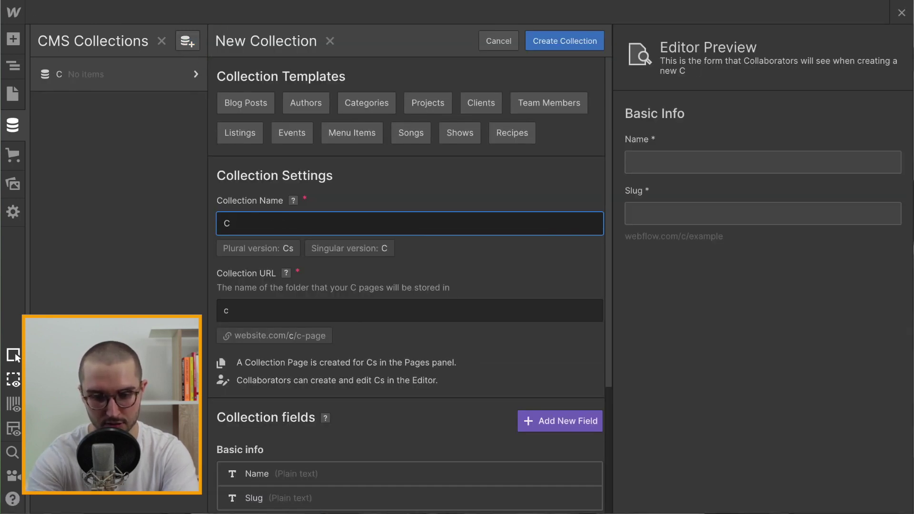
text(atégorie article)
Set the new collection's URL to "blog"
click(321, 310)
drag(320, 309, 143, 300)
text(blog)
click(339, 275)
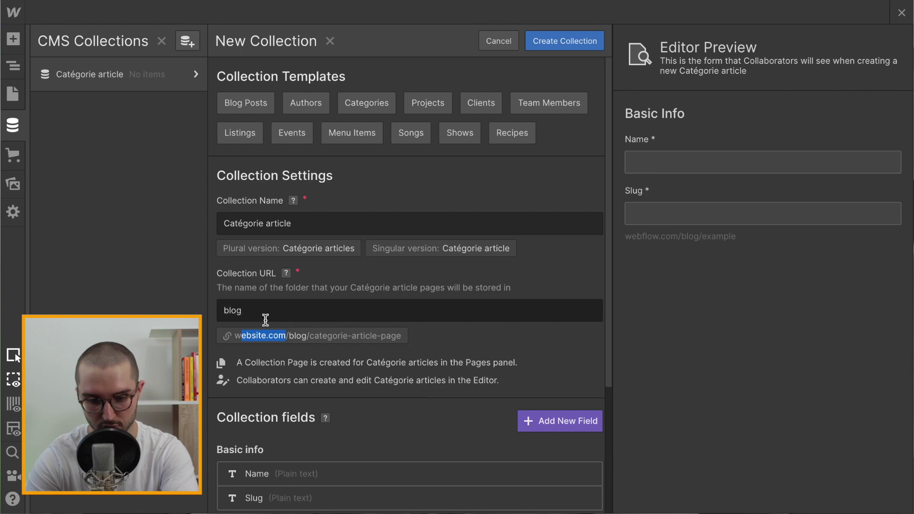
Compare the new collection's page URL pattern with the address of the Recettes category page on the Agricool blog
drag(314, 336, 380, 339)
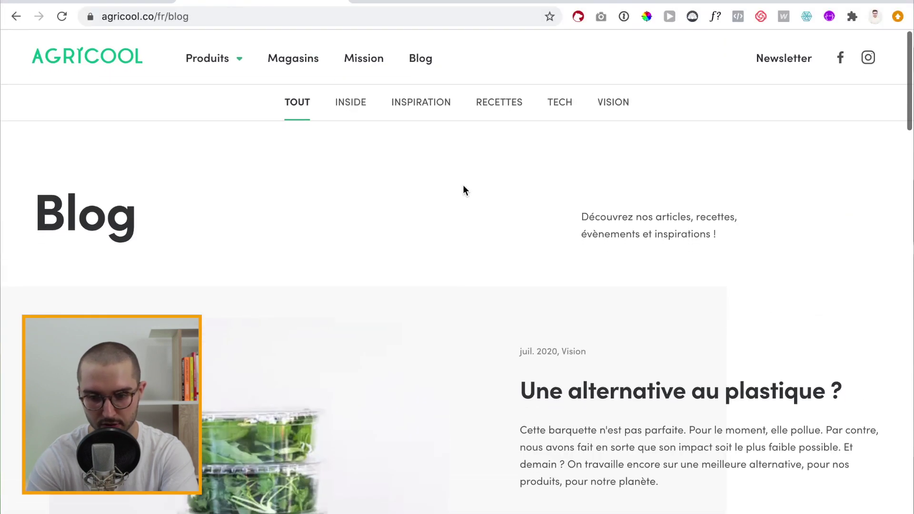
click(510, 111)
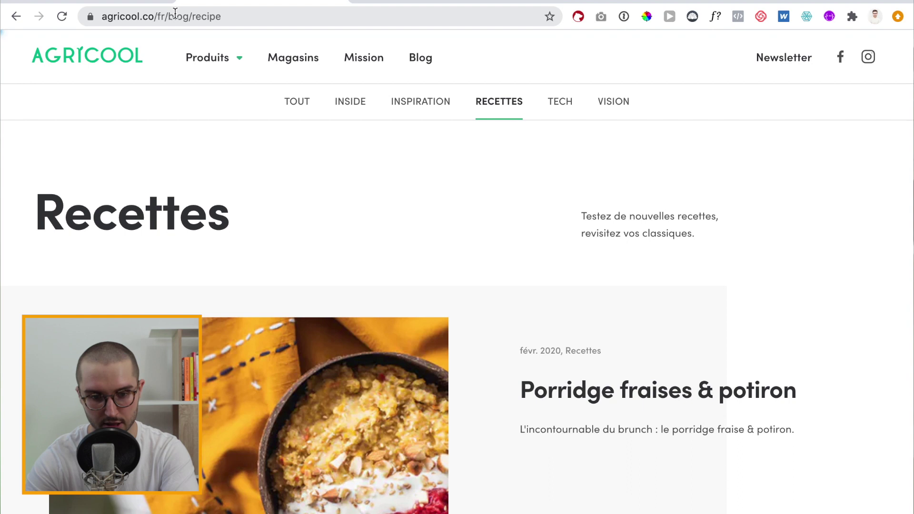
click(204, 15)
key(Right)
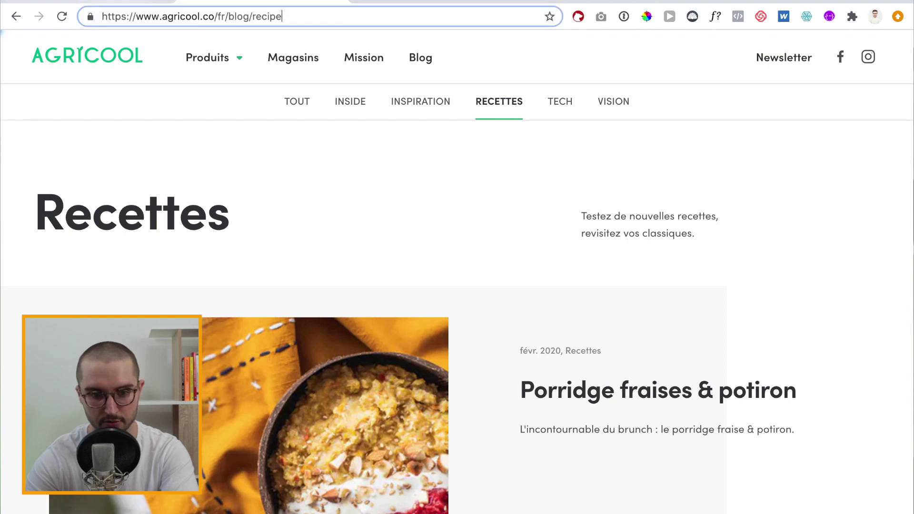
click(81, 23)
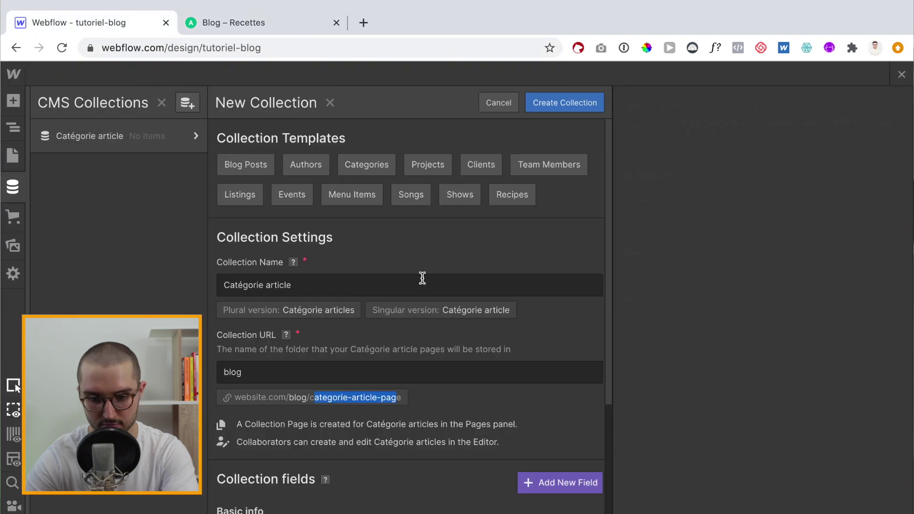
Relabel the Catégorie article collection's Name field as "Nom de la catégorie" and save the field
scroll(484, 344, down, 3)
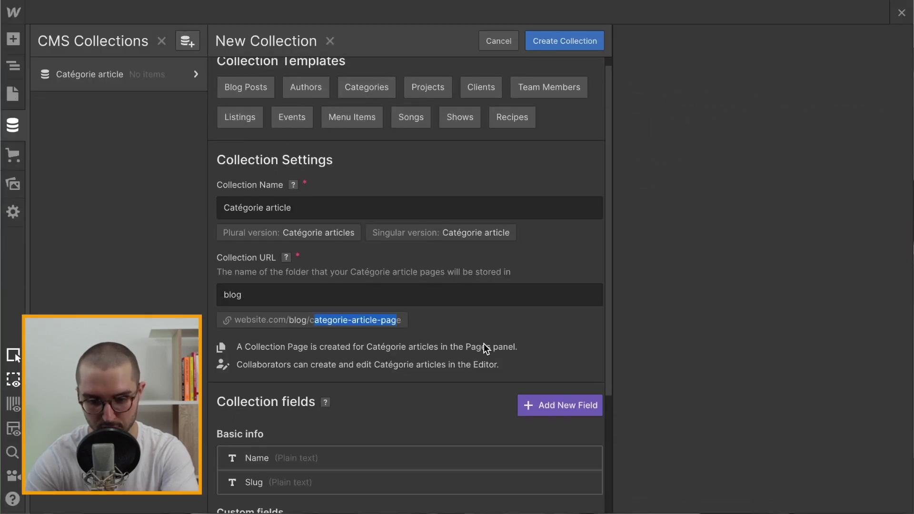
click(266, 359)
key(ctrl+a)
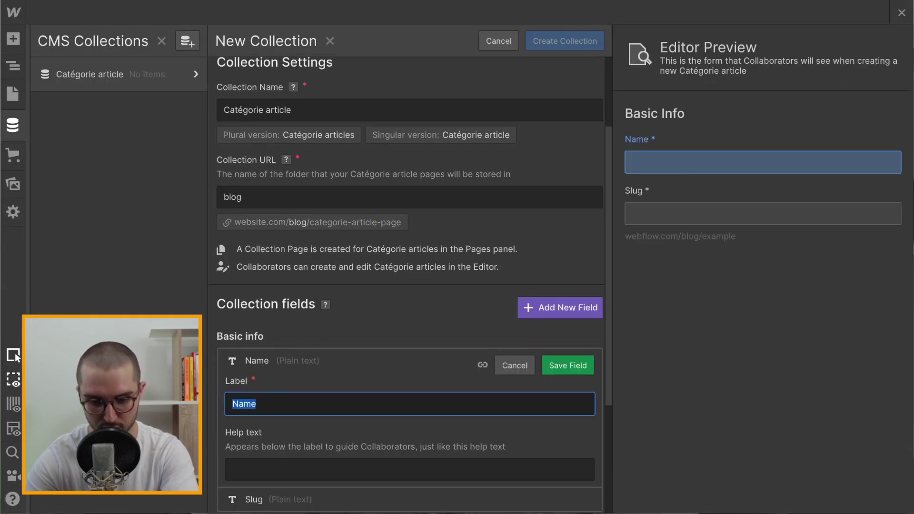
text(Nom de la catégorie)
click(556, 367)
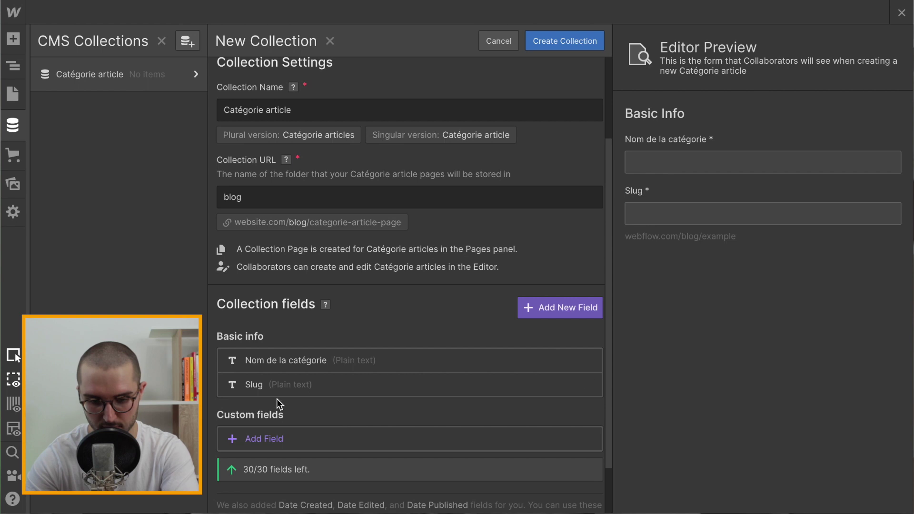
Relabel the Catégorie article collection's Slug field as "URL catégorie" and save the field
click(261, 387)
key(ctrl+a)
text(U)
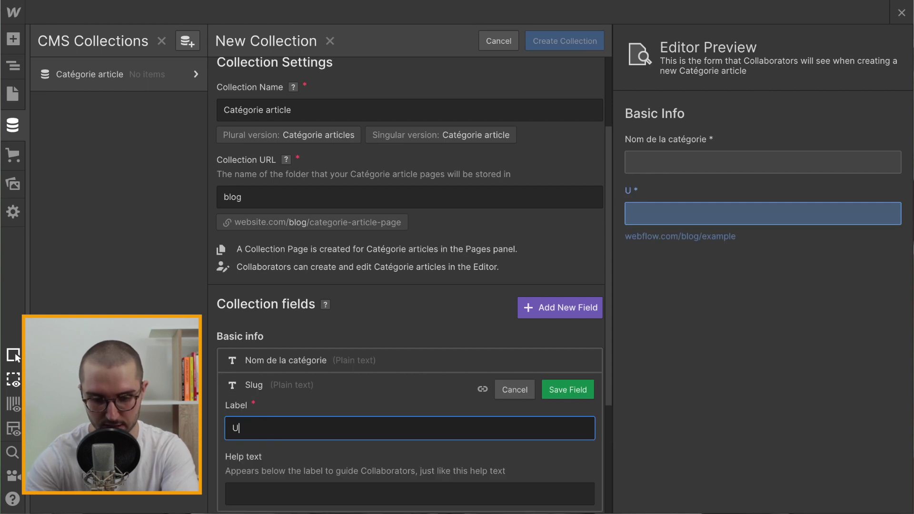
text(RL )
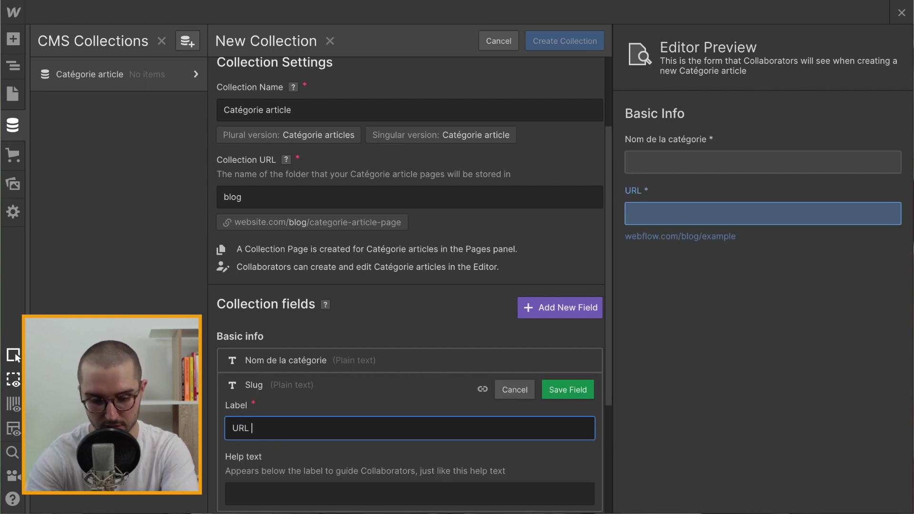
text(catégroorie)
click(555, 386)
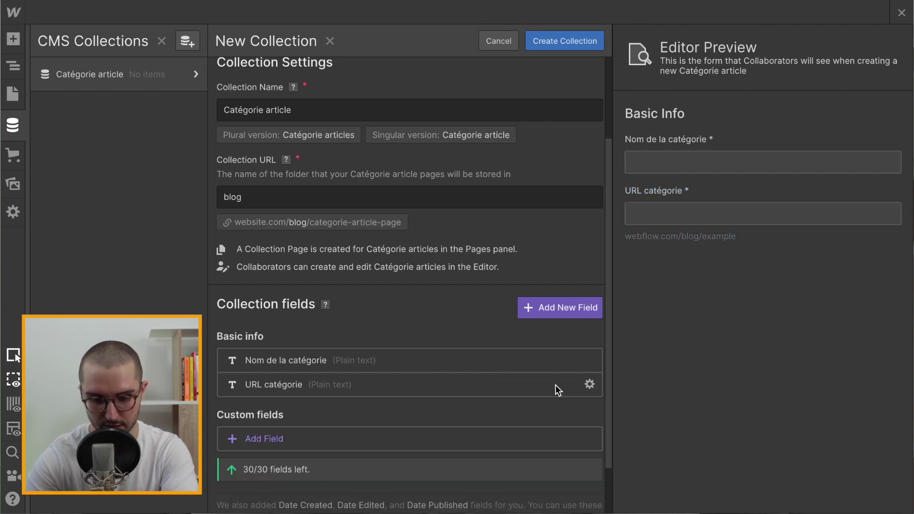
Add a required, multiple-line plain text field labelled "Description" and create the Catégorie article collection
scroll(543, 383, down, 1)
click(270, 377)
scroll(333, 376, down, 2)
scroll(351, 381, down, 2)
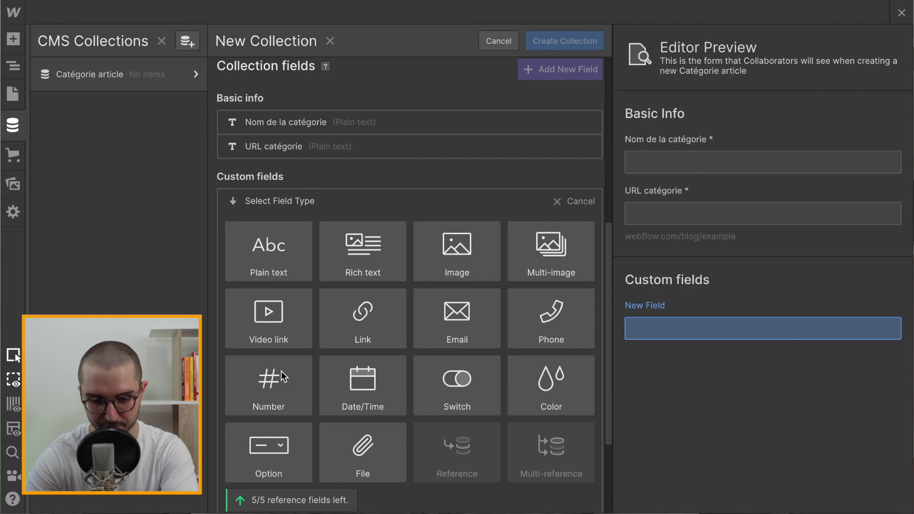
click(270, 248)
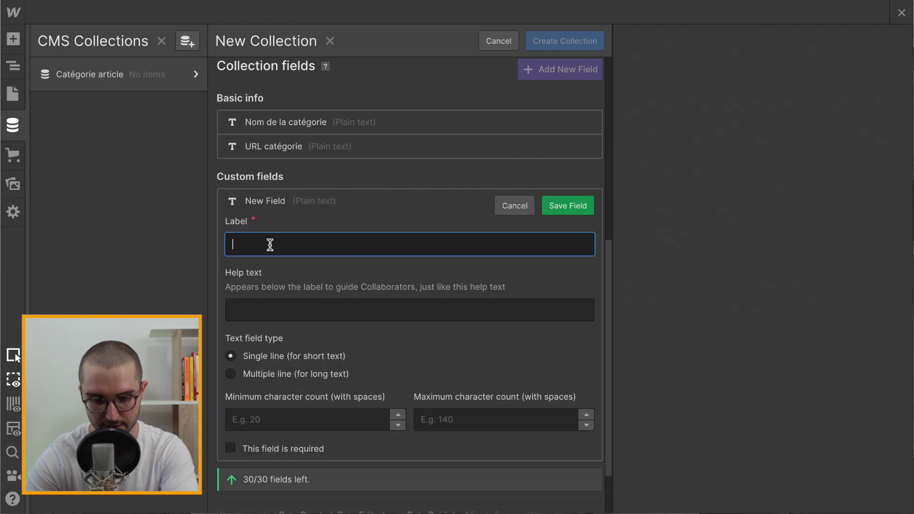
click(249, 376)
click(292, 248)
text(Description)
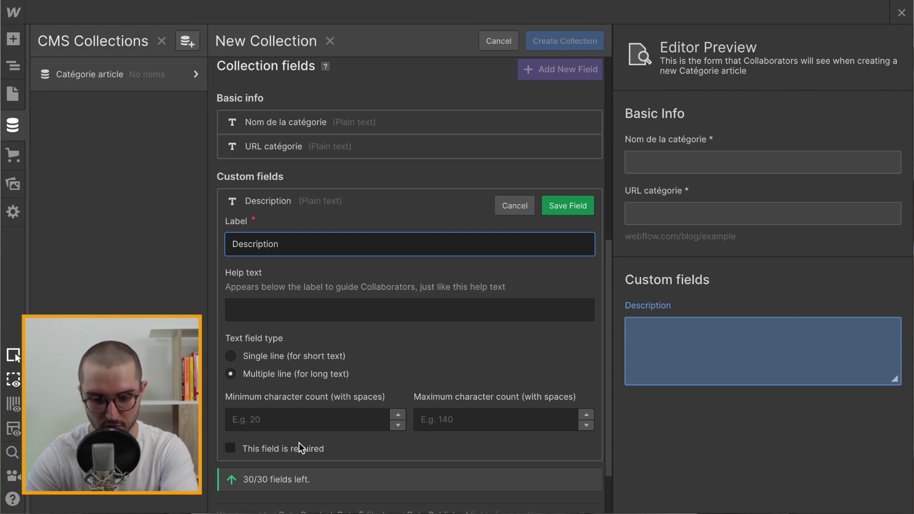
click(290, 448)
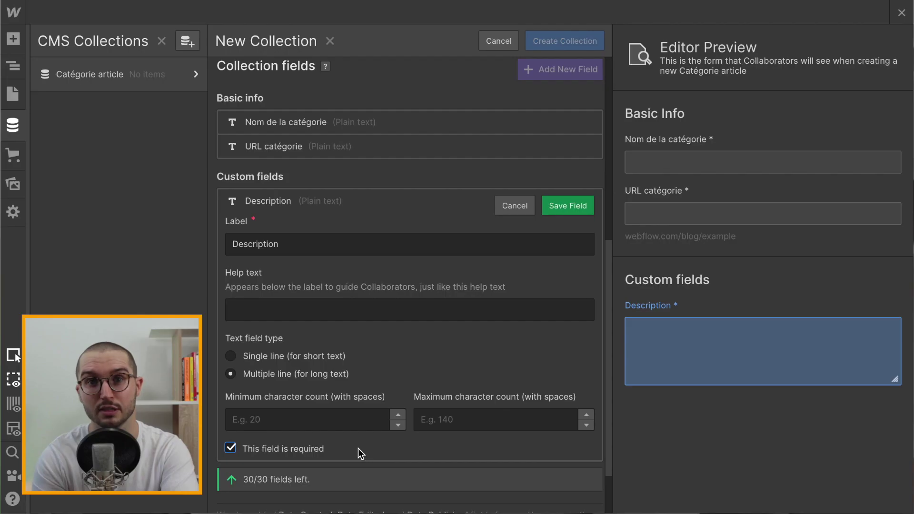
click(564, 206)
scroll(562, 210, up, 7)
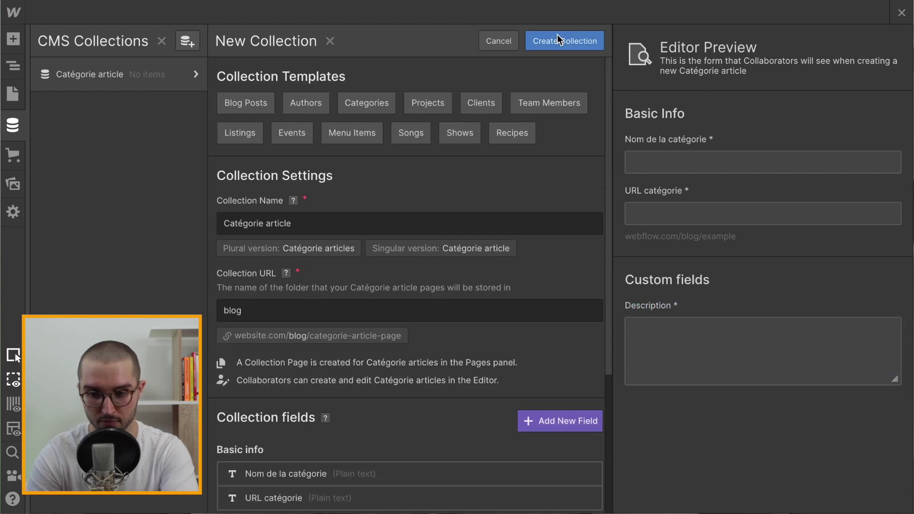
click(558, 38)
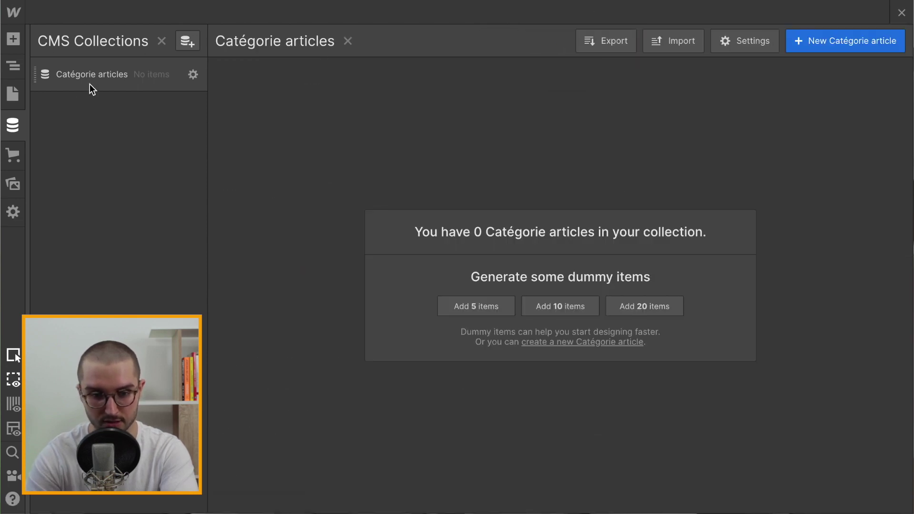
Start another new CMS collection named "Article"
click(187, 43)
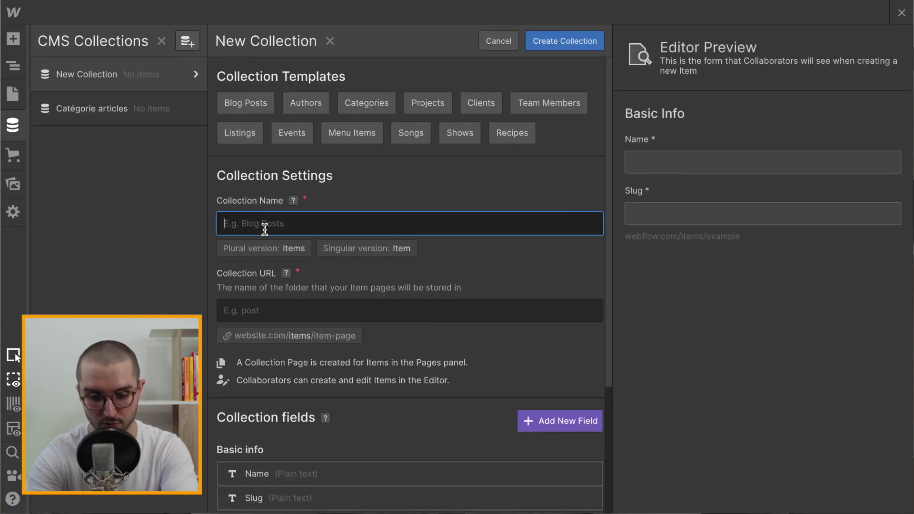
text(Article)
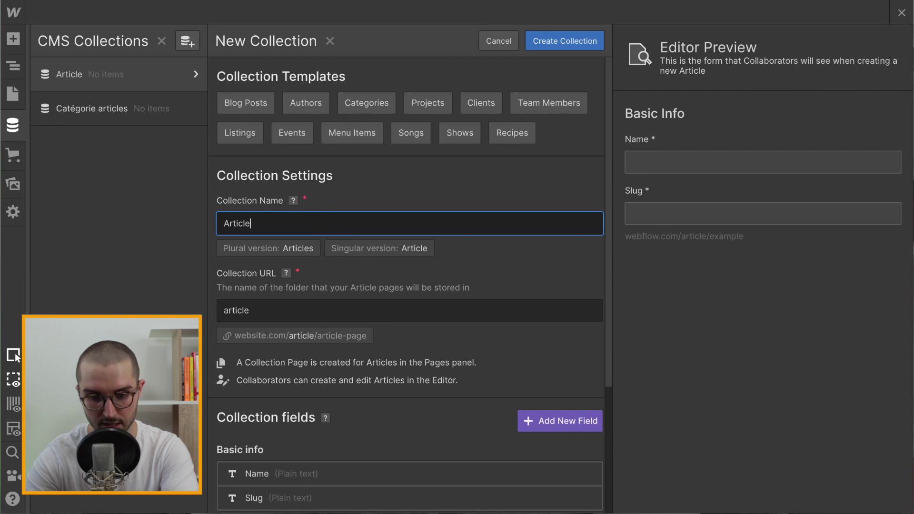
click(416, 280)
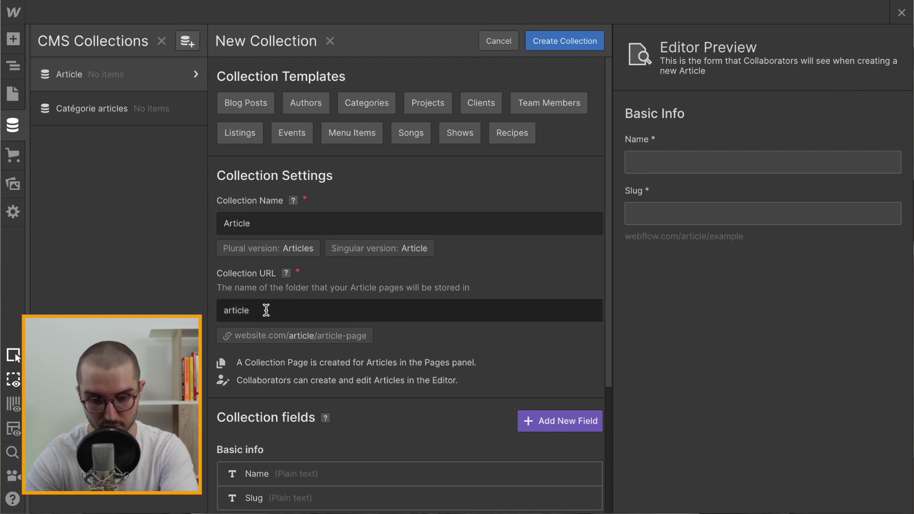
Relabel the Article collection's Name field as "Nom de l'article" and save the field
scroll(267, 310, down, 4)
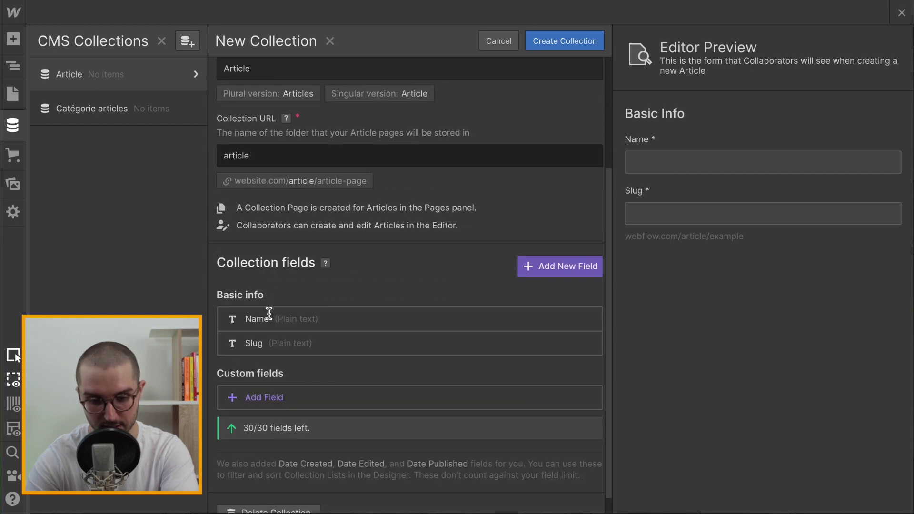
click(270, 303)
double_click(281, 341)
text(Nom de l'a)
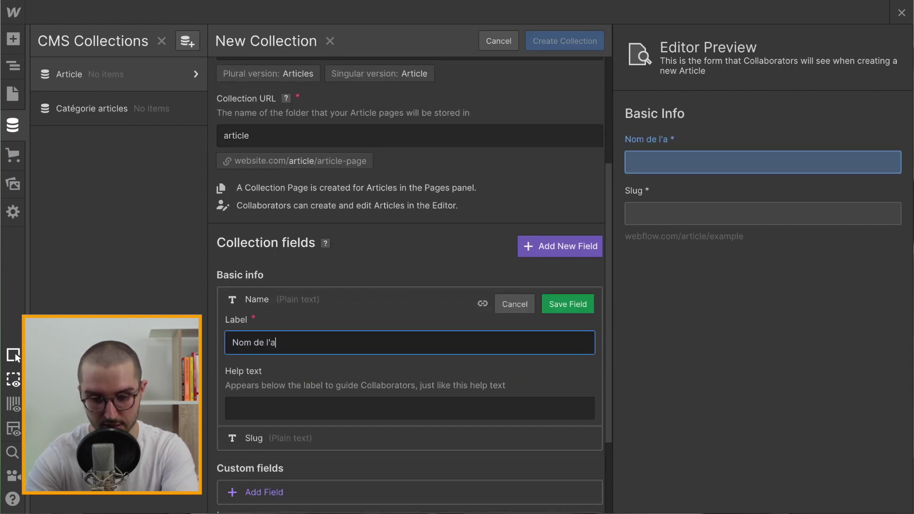
text(rticle)
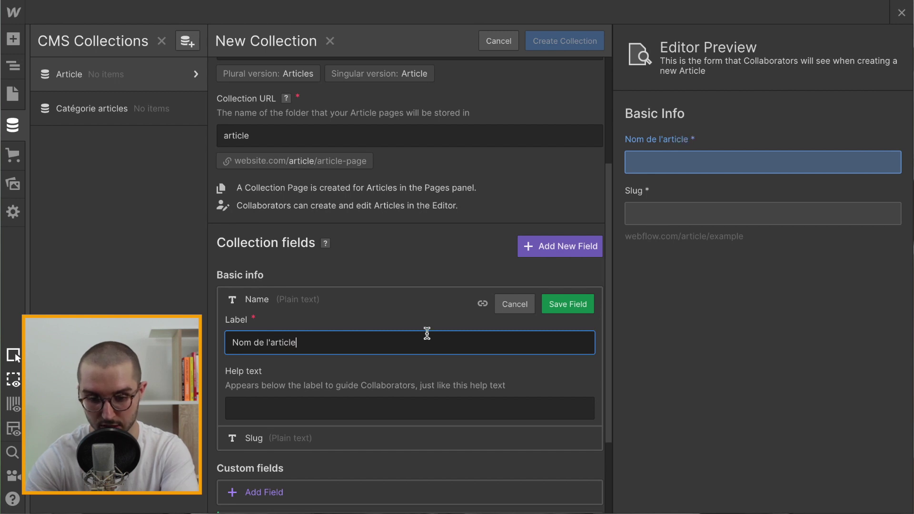
click(568, 305)
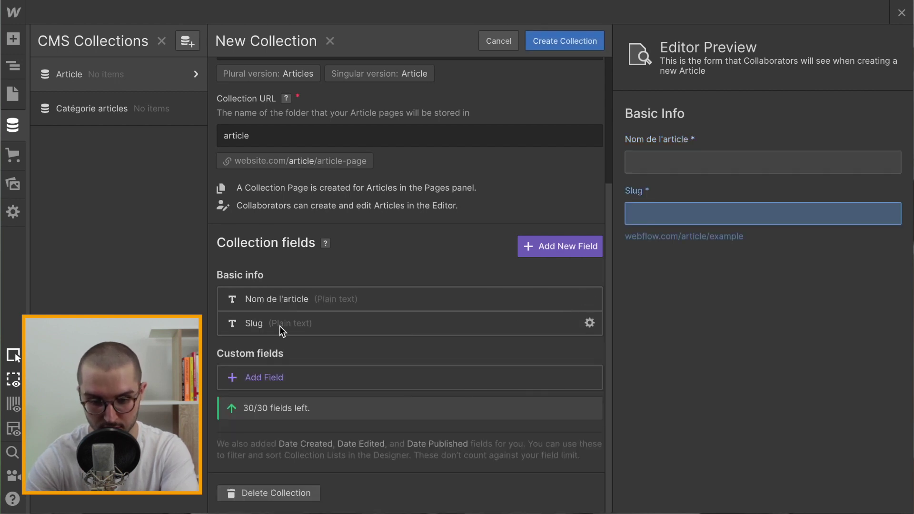
Relabel the Article collection's Slug field as "URL" and save the field
click(280, 328)
key(ctrl+a)
text(URL)
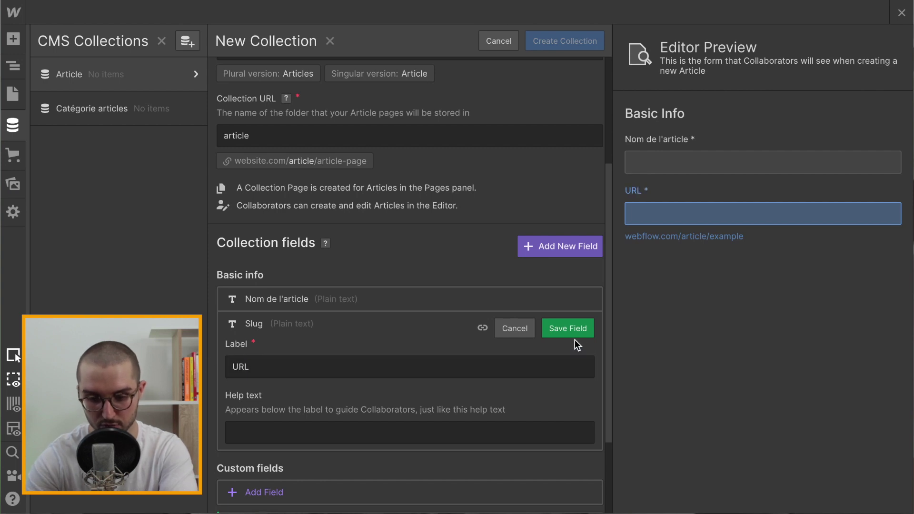
click(567, 328)
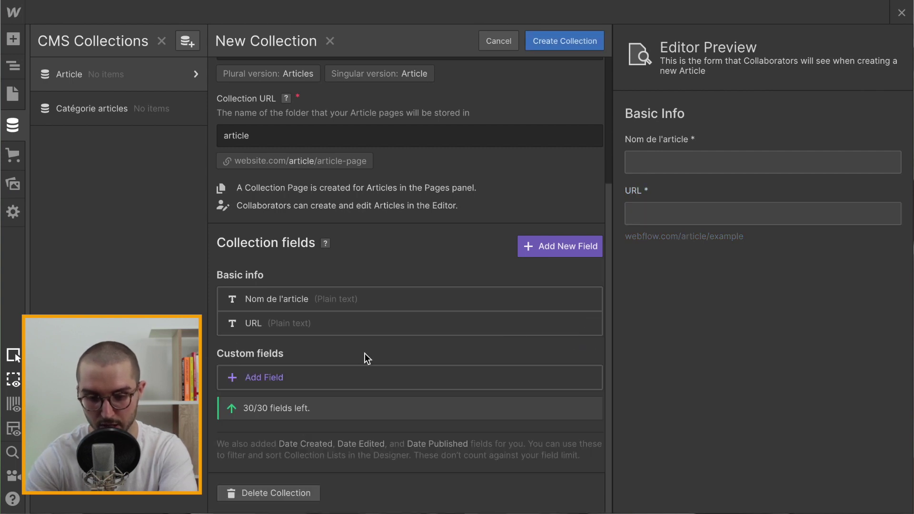
Add a required, single-line plain text custom field labelled "Date" to the Article collection
click(272, 377)
scroll(355, 353, down, 2)
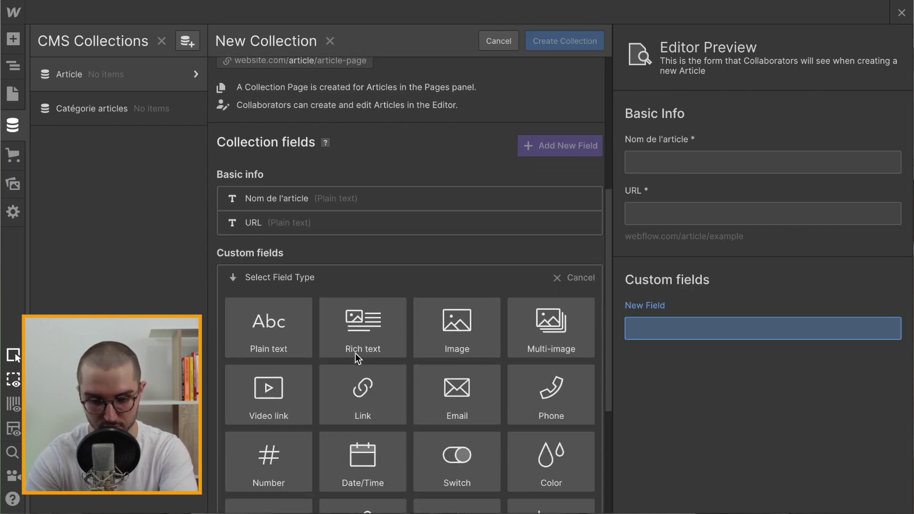
click(247, 318)
text(Date)
scroll(272, 419, down, 2)
scroll(272, 421, down, 1)
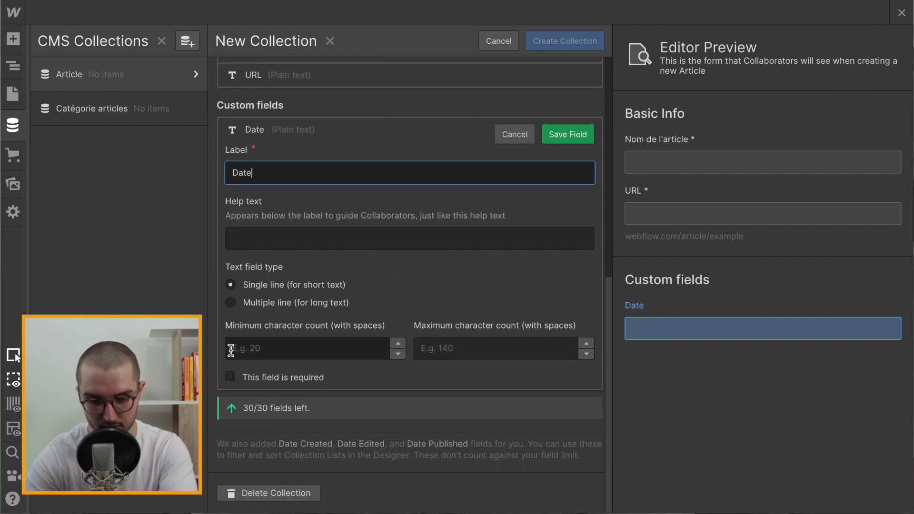
click(230, 377)
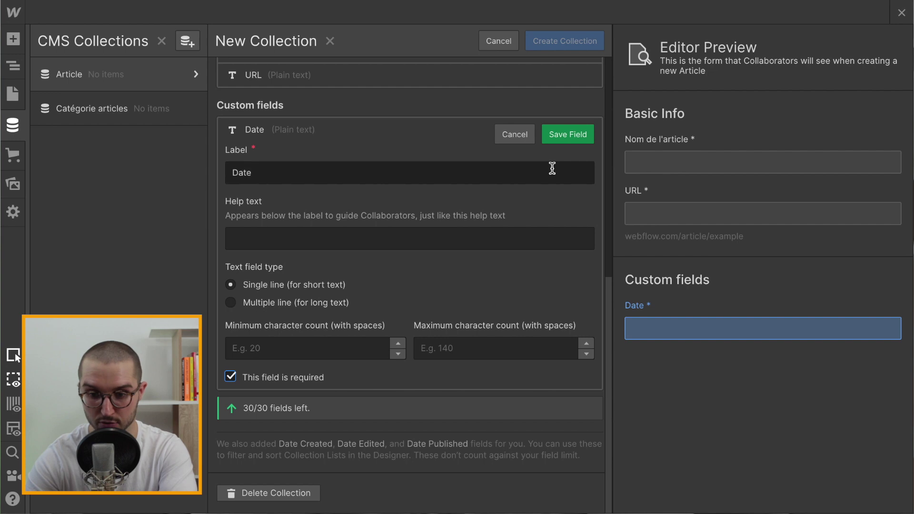
click(578, 134)
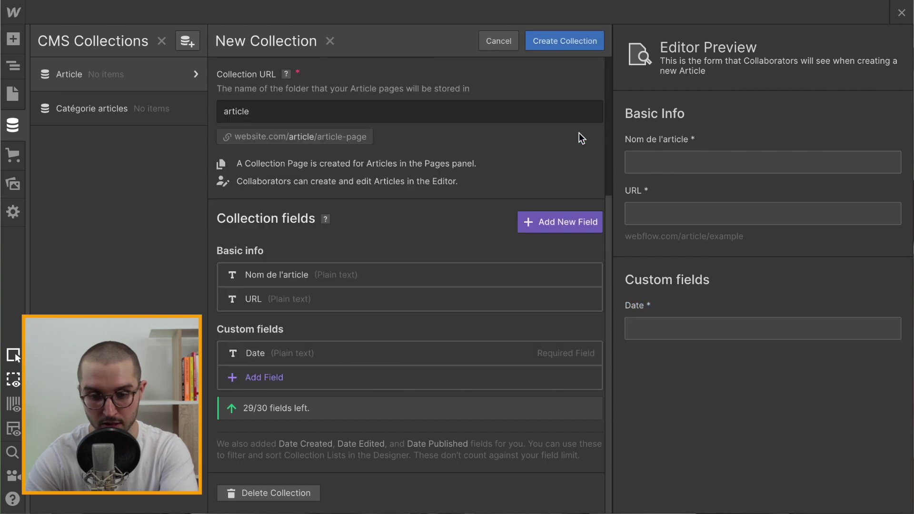
Start a new custom field of the Reference type in the Article collection
click(264, 377)
scroll(398, 359, down, 4)
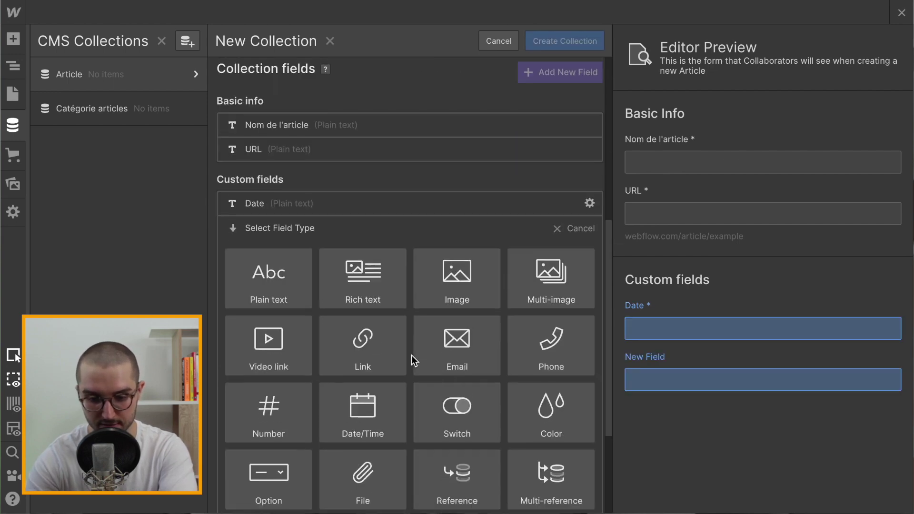
mouse_move(384, 378)
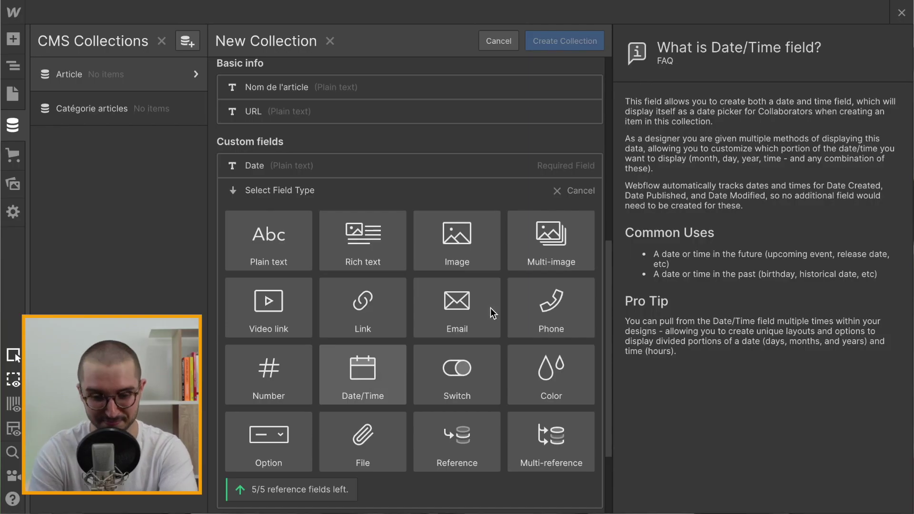
scroll(380, 328, down, 3)
scroll(380, 328, up, 4)
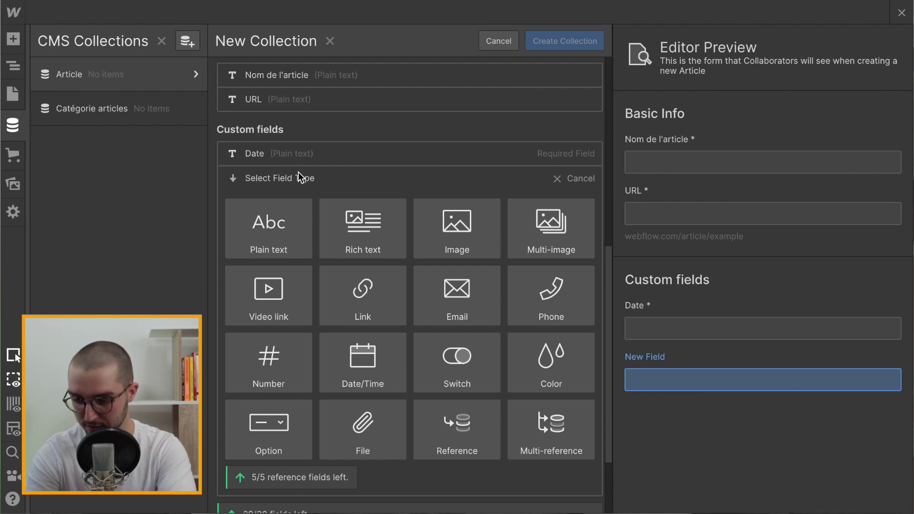
mouse_move(398, 294)
mouse_move(454, 444)
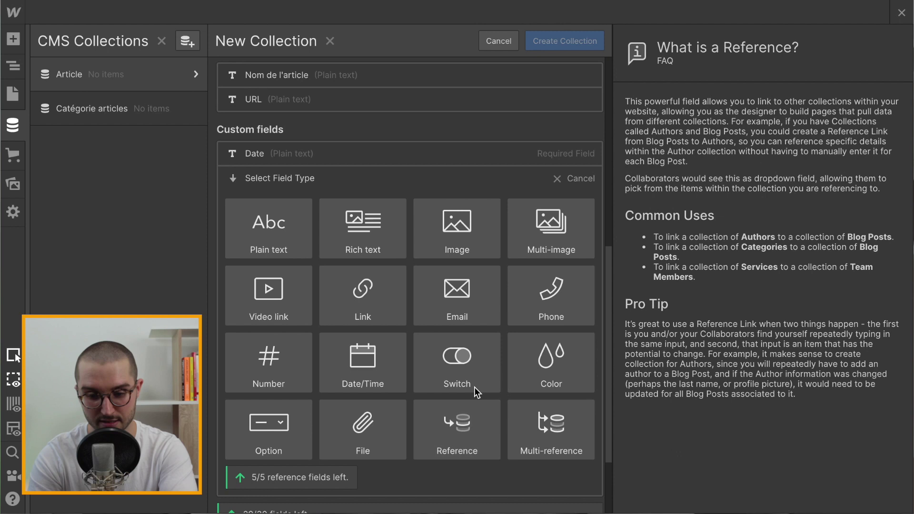
mouse_move(474, 387)
scroll(474, 387, down, 1)
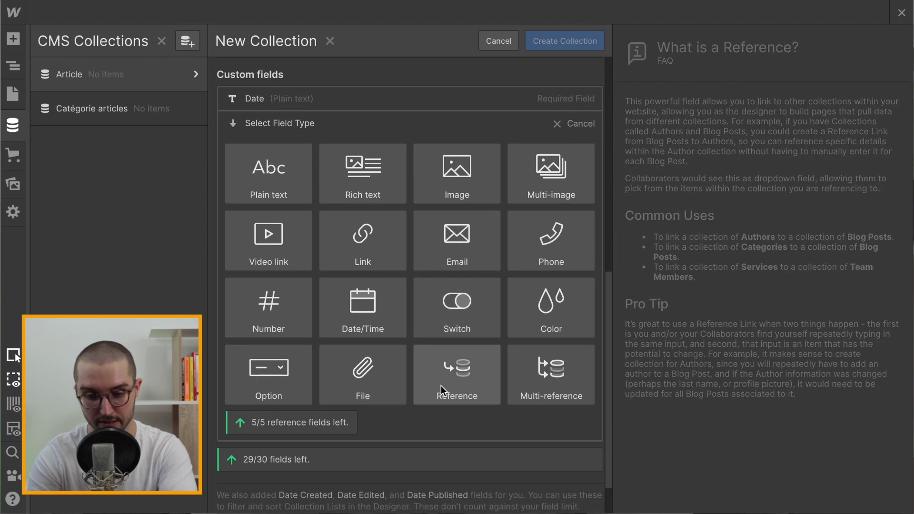
click(470, 374)
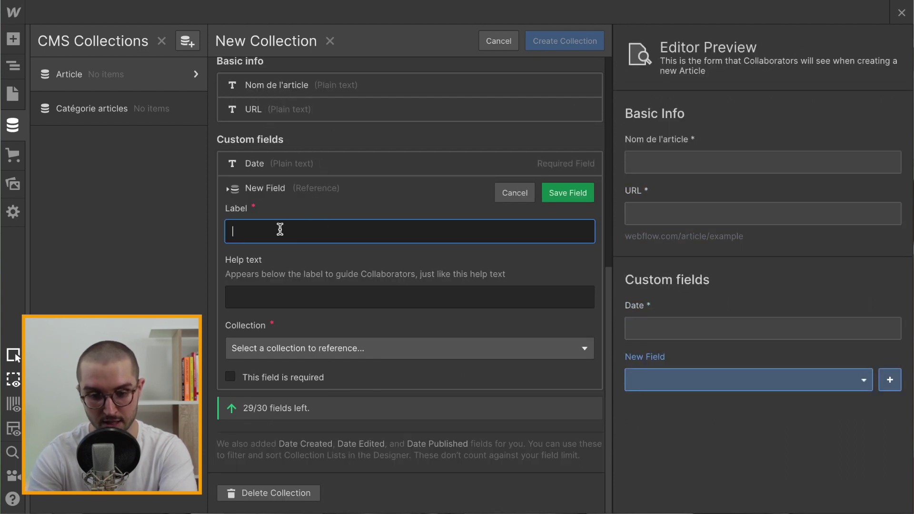
Label the reference field "Catégorie de l'article", link it to the Catégorie articles collection, make it required and save it
text(Catég)
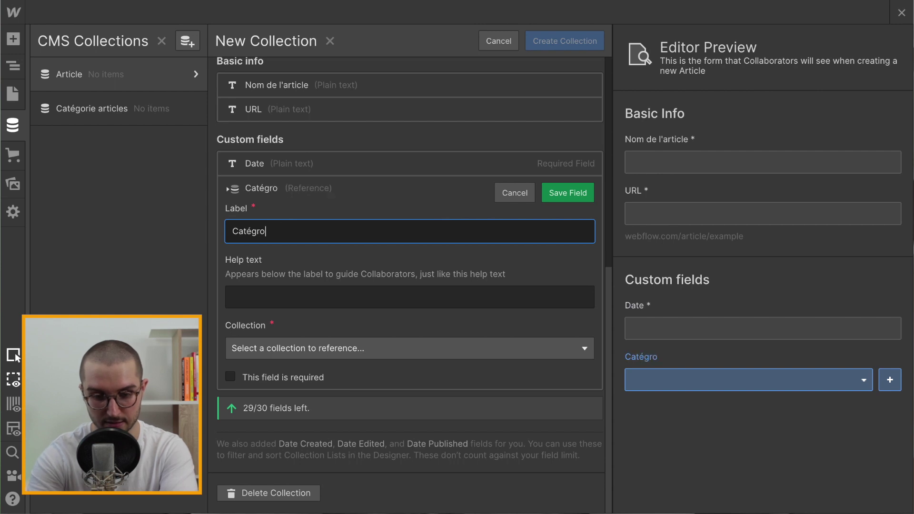
text(orie)
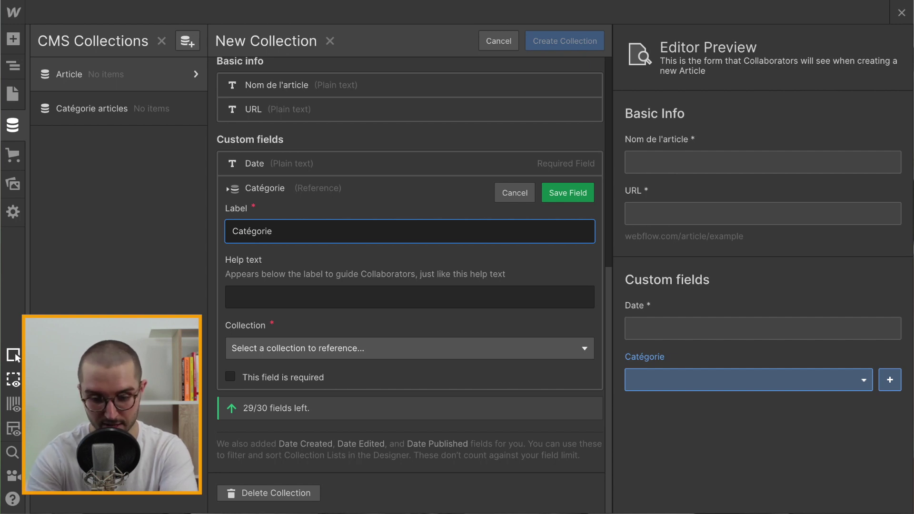
text(de l'article)
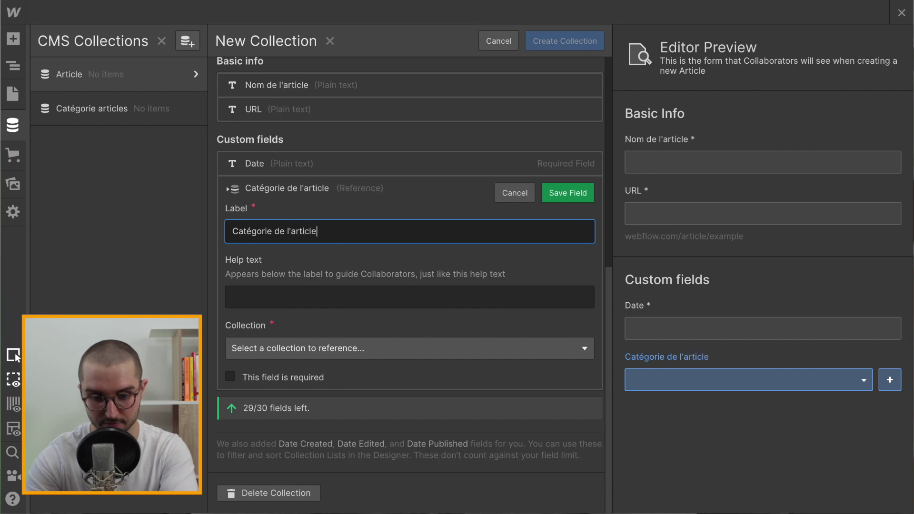
click(334, 354)
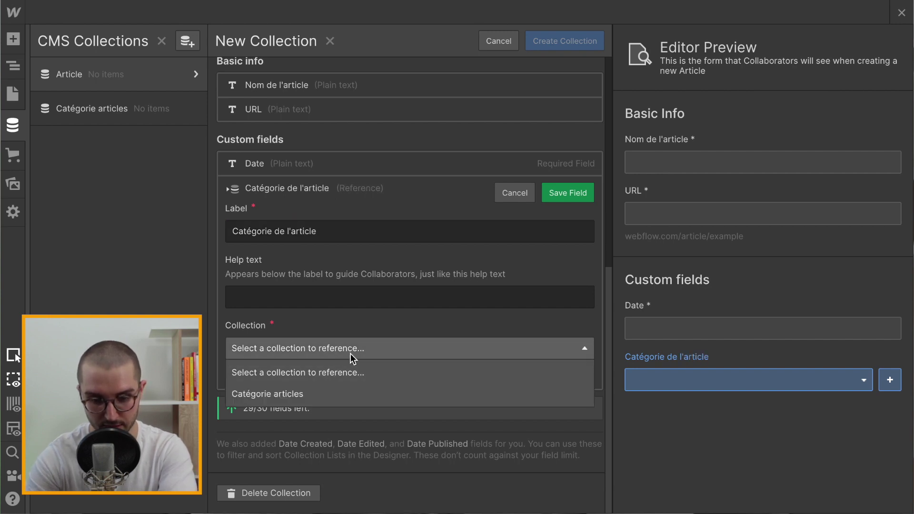
click(298, 393)
click(304, 378)
click(570, 195)
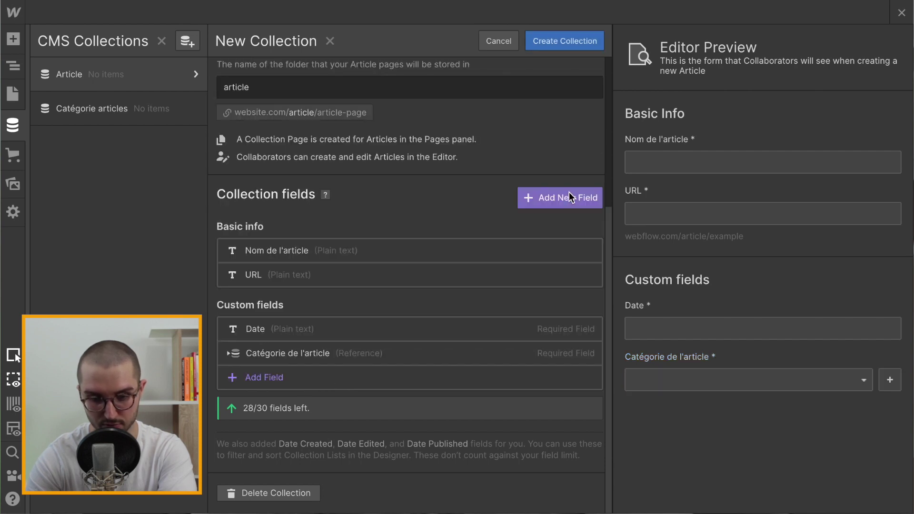
Add a required, multiple-line plain text custom field labelled "Description" to the Article collection
click(262, 381)
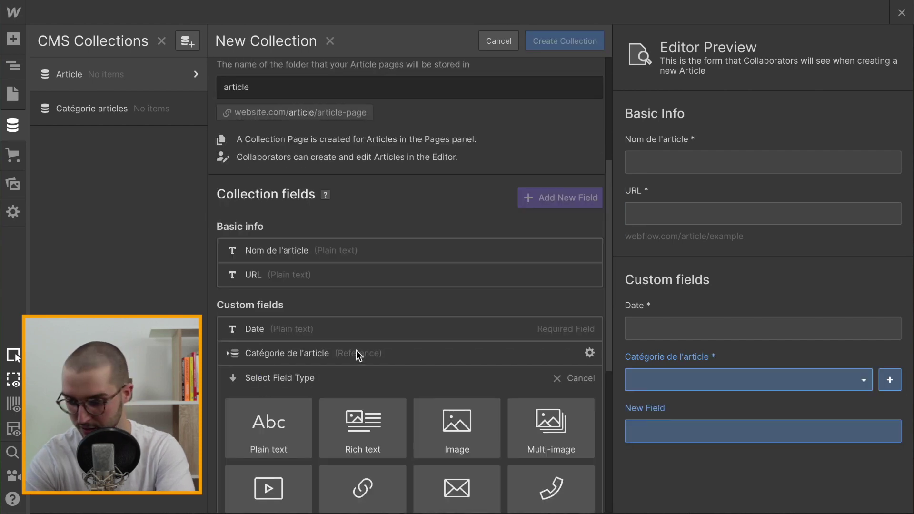
scroll(356, 350, down, 3)
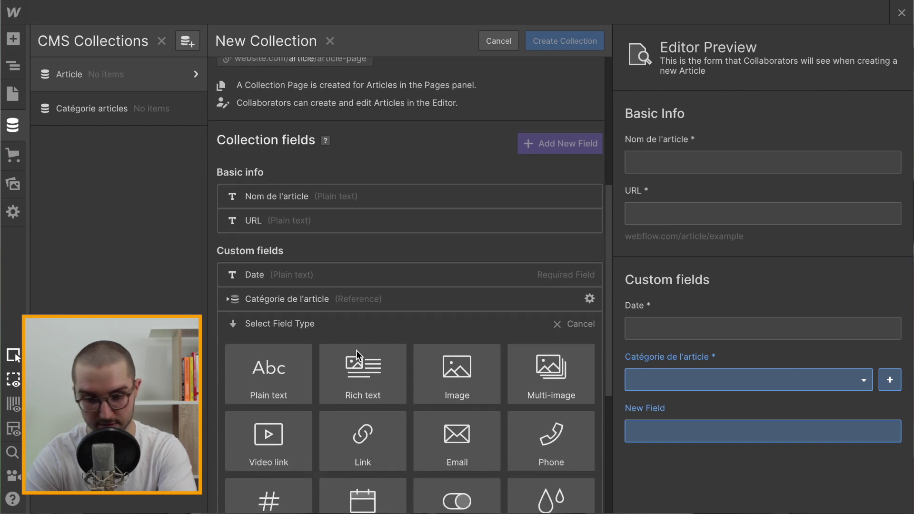
click(284, 310)
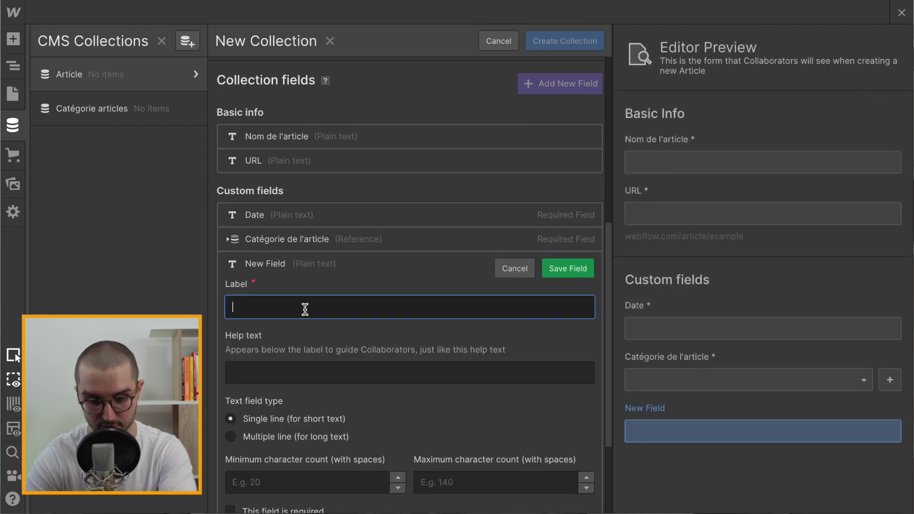
click(231, 335)
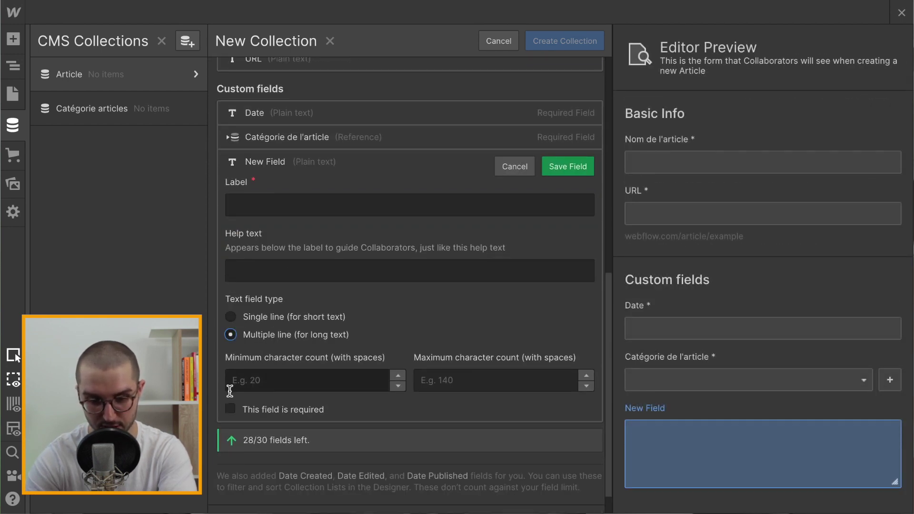
click(326, 210)
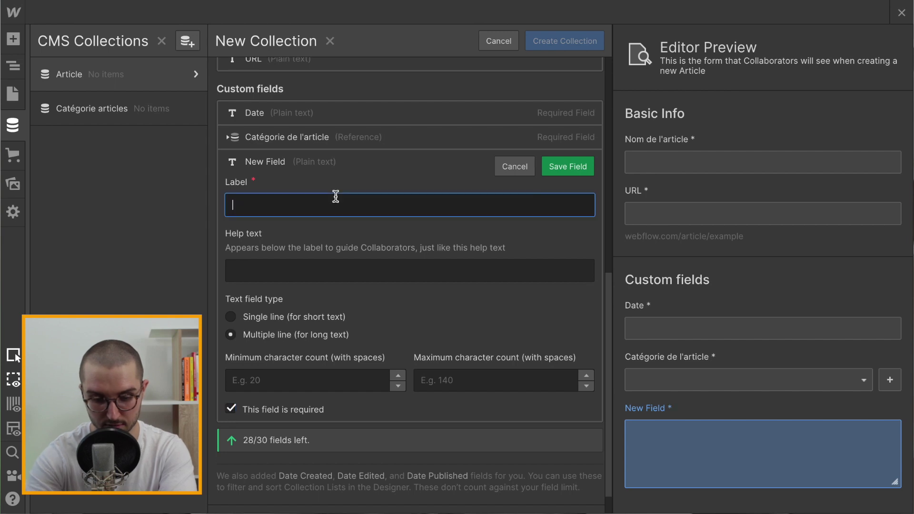
text(Description)
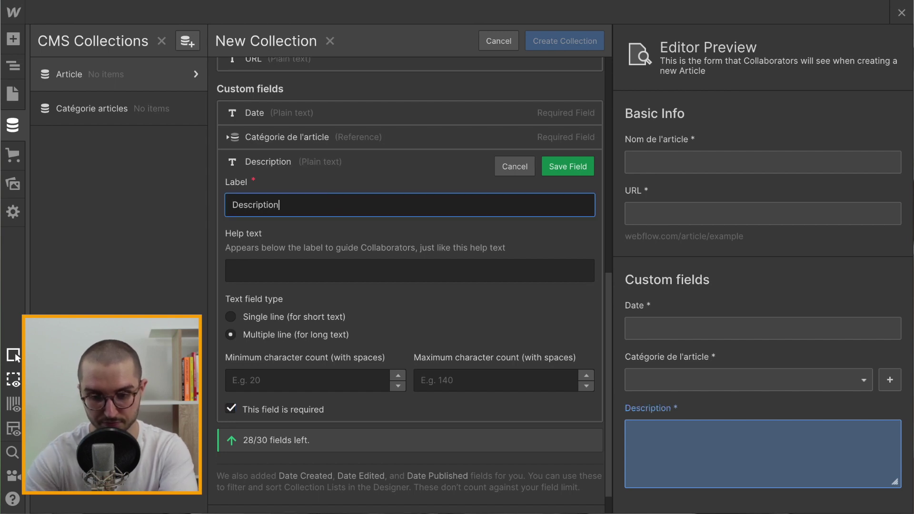
click(578, 168)
Add a required image custom field labelled "Image couverture" to the Article collection, leaving its help text empty
click(269, 380)
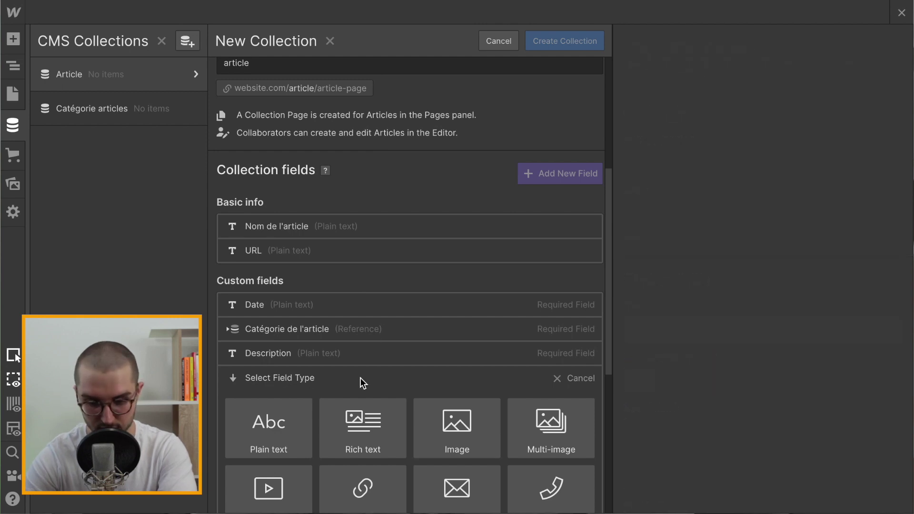
scroll(361, 381, down, 2)
click(457, 429)
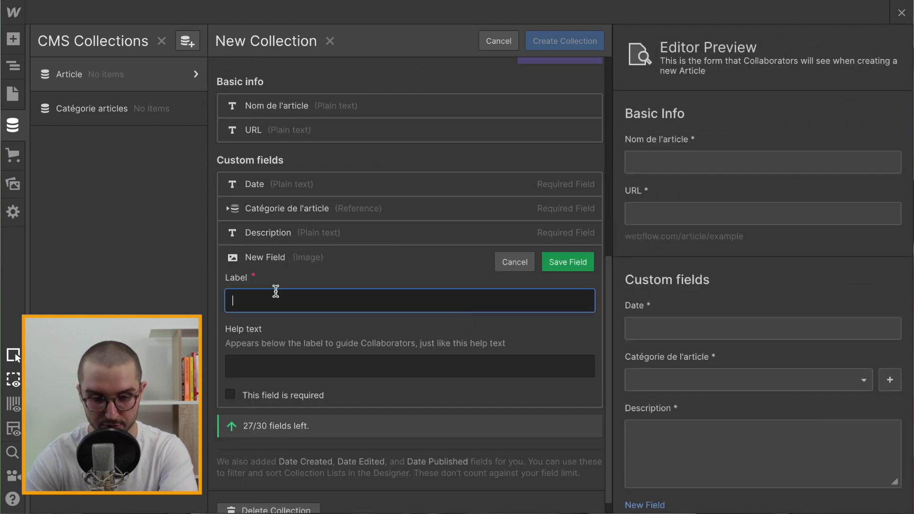
text(Image couverture)
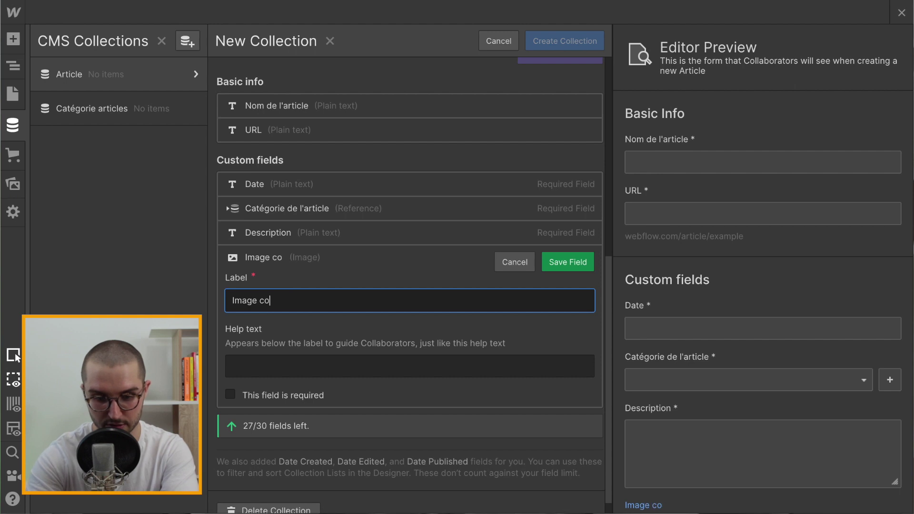
click(233, 388)
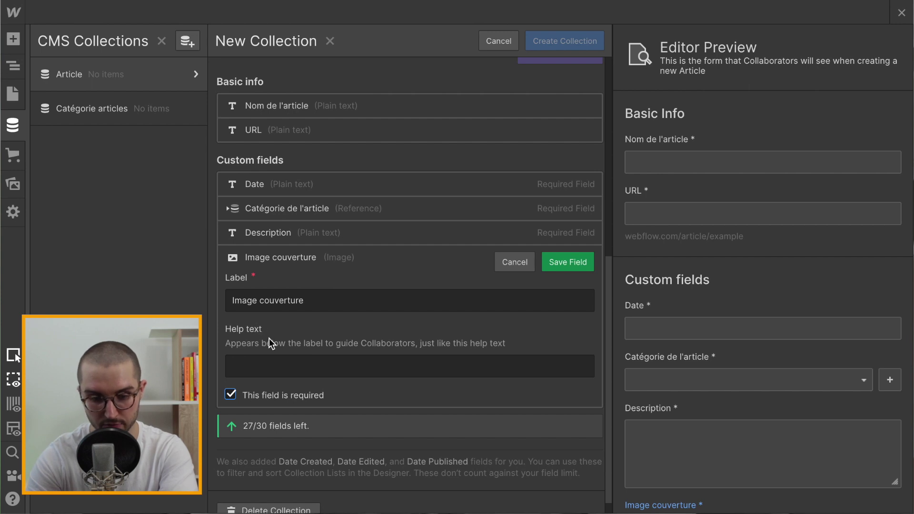
drag(262, 328, 231, 328)
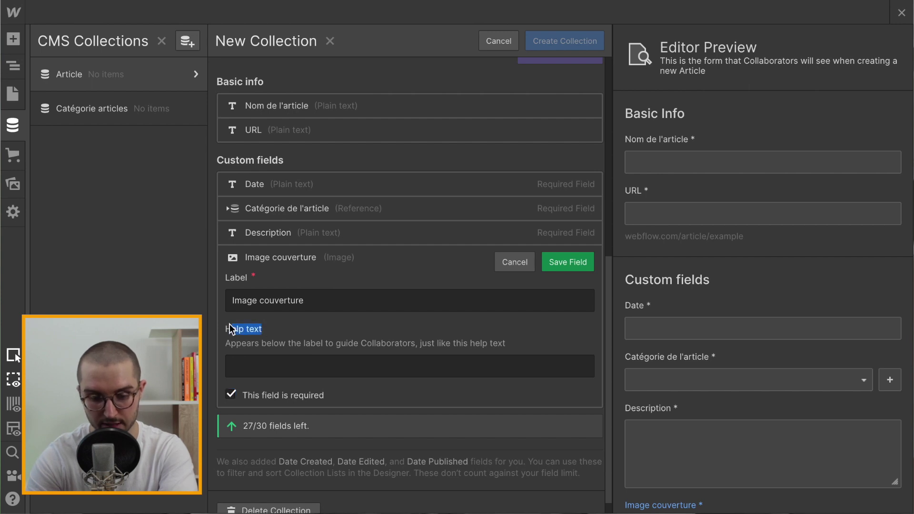
click(311, 369)
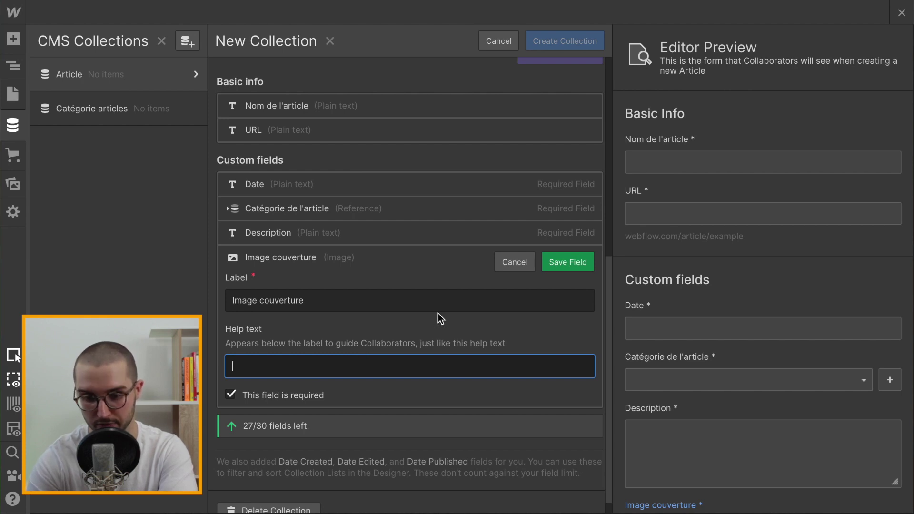
click(568, 262)
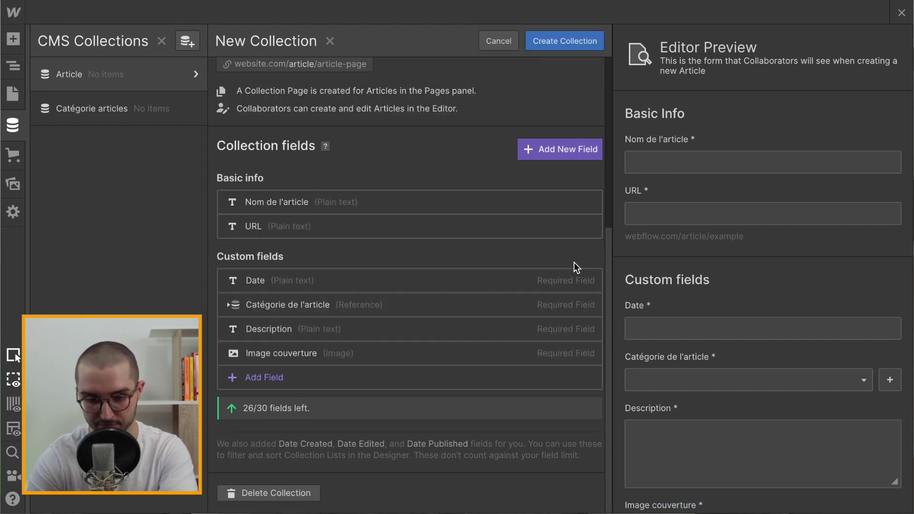
Add a required rich text custom field labelled "Texte article" to the Article collection
click(255, 378)
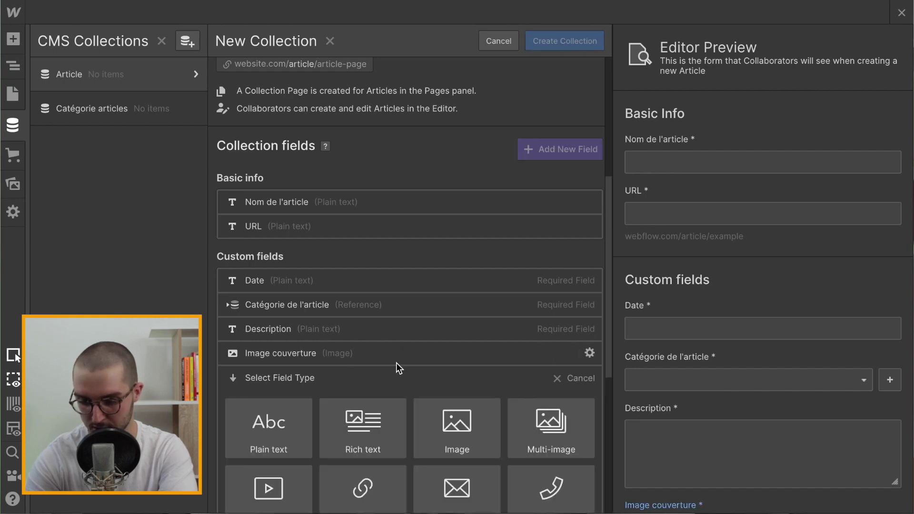
scroll(296, 414, down, 2)
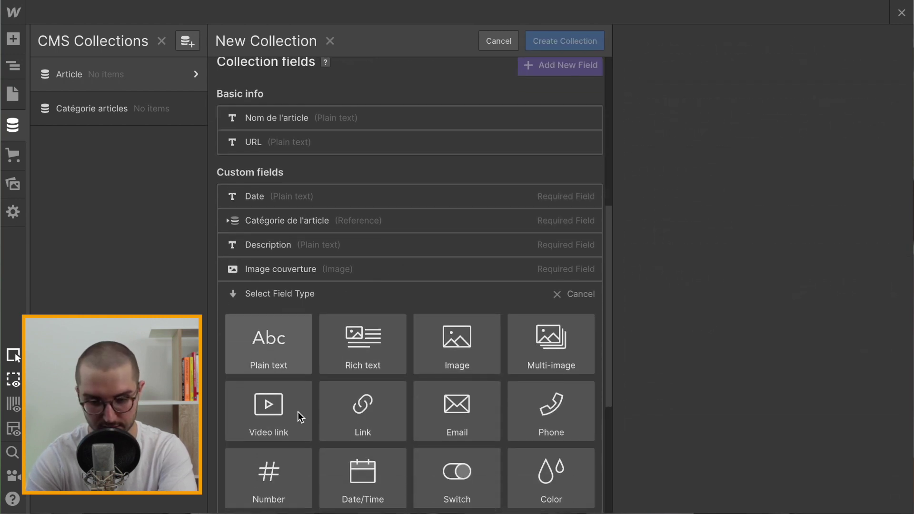
mouse_move(362, 339)
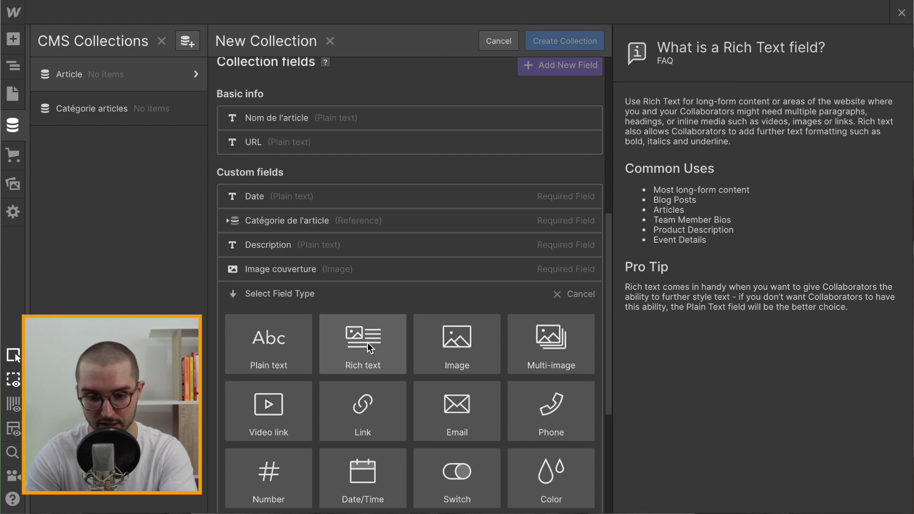
click(368, 342)
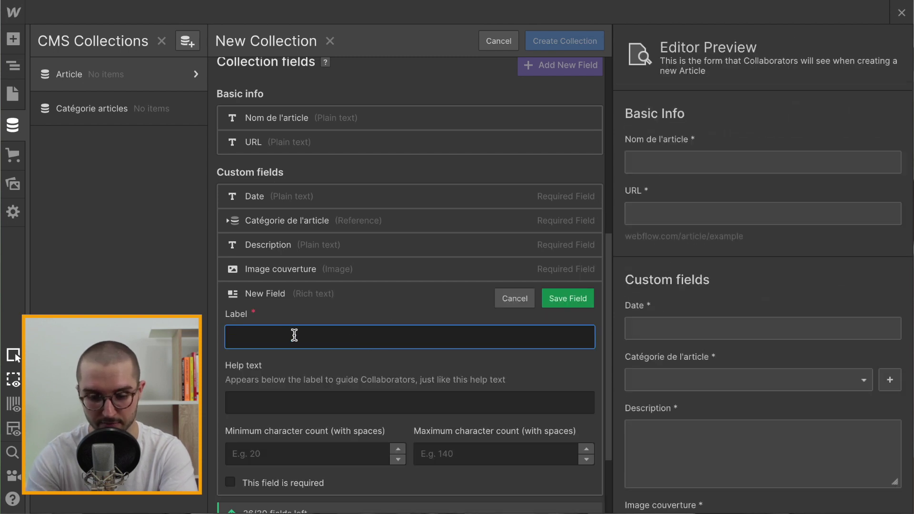
text(Texte artic)
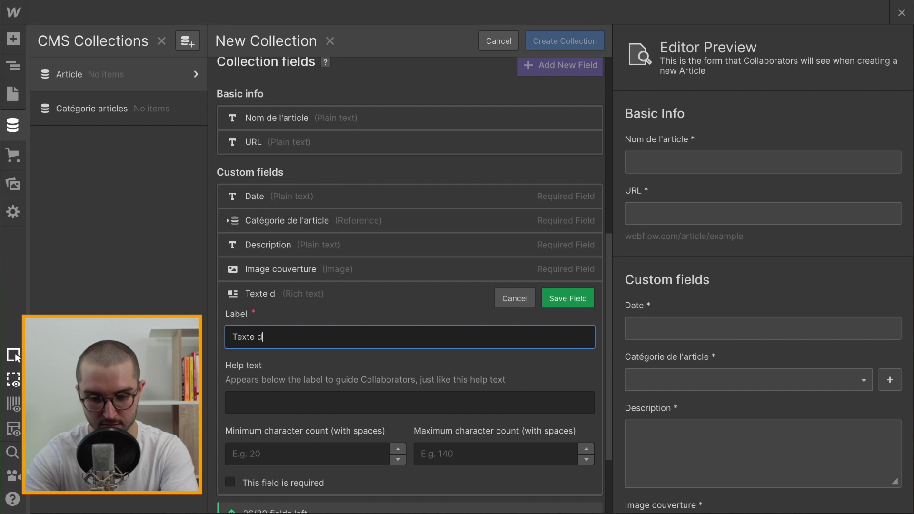
text(le)
scroll(295, 376, down, 3)
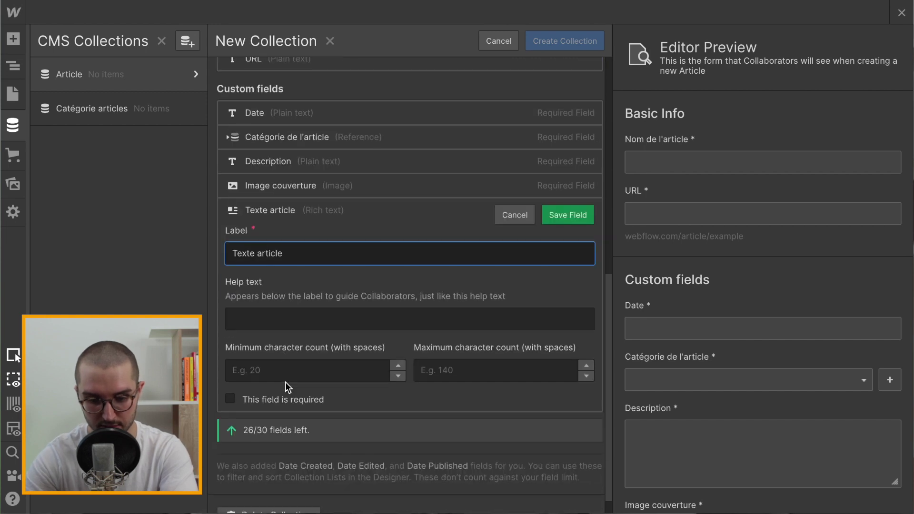
click(234, 394)
click(231, 380)
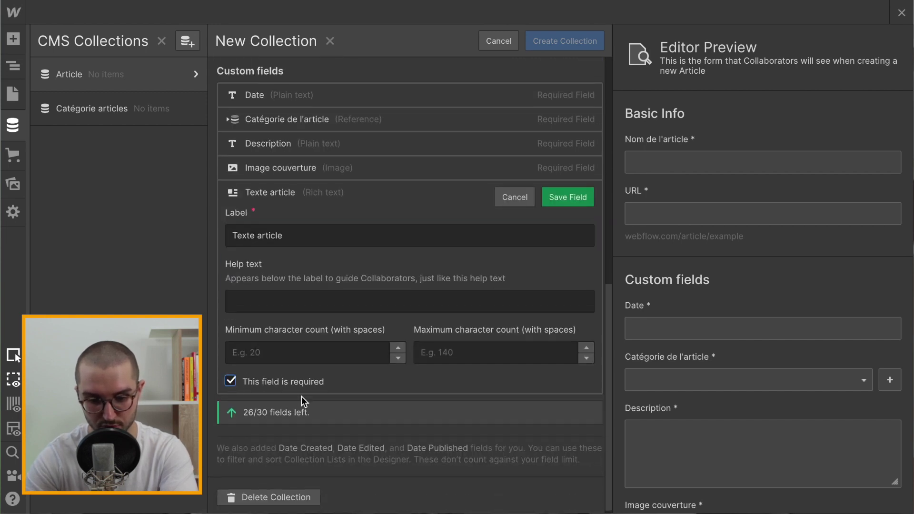
click(568, 197)
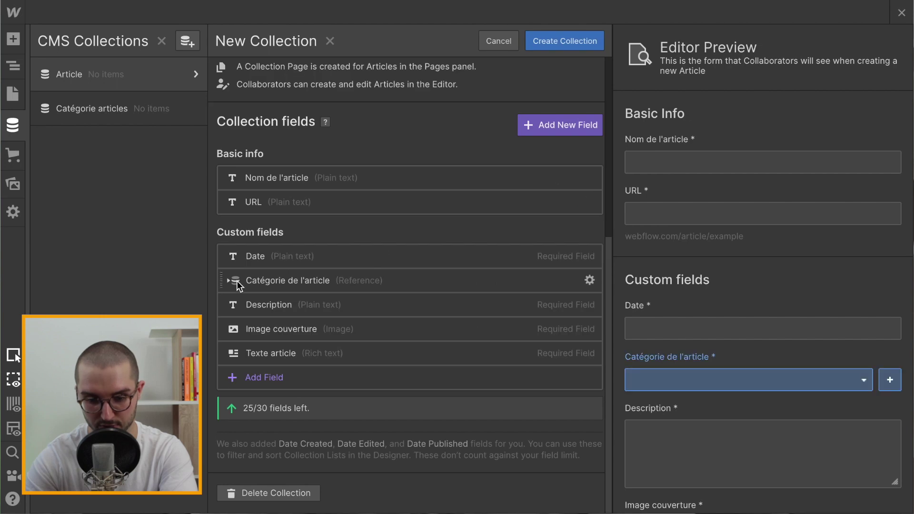
Add a required, single-line plain text custom field labelled "Auteur" to the Article collection
click(259, 374)
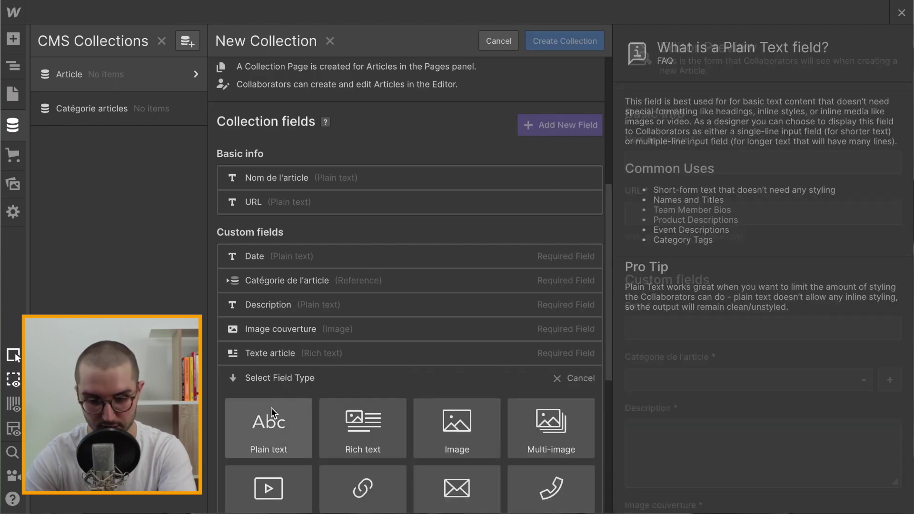
click(273, 414)
scroll(270, 409, down, 2)
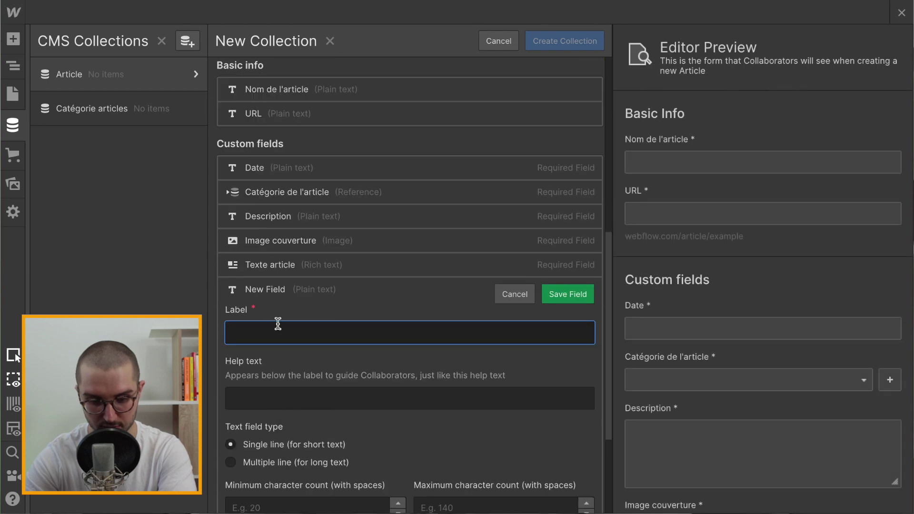
text(Auteyr)
key(BackSpace)
key(BackSpace)
text(ur)
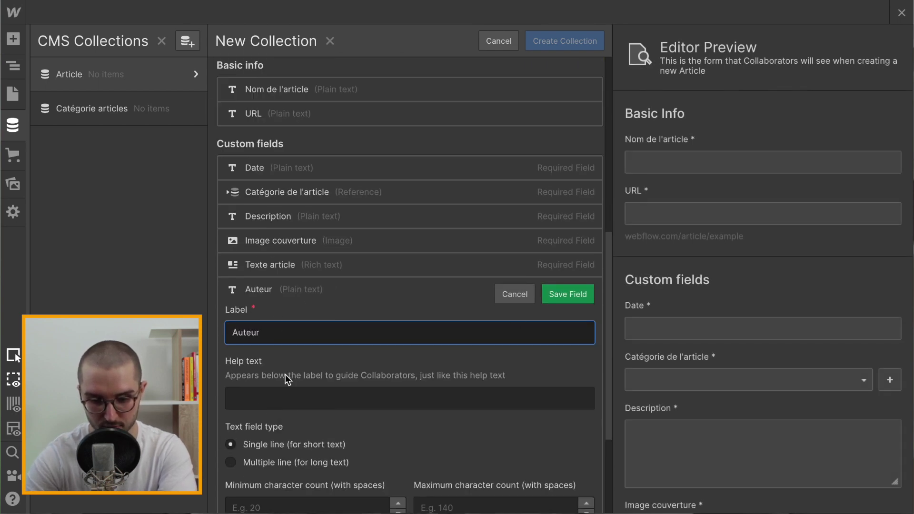
scroll(284, 374, down, 3)
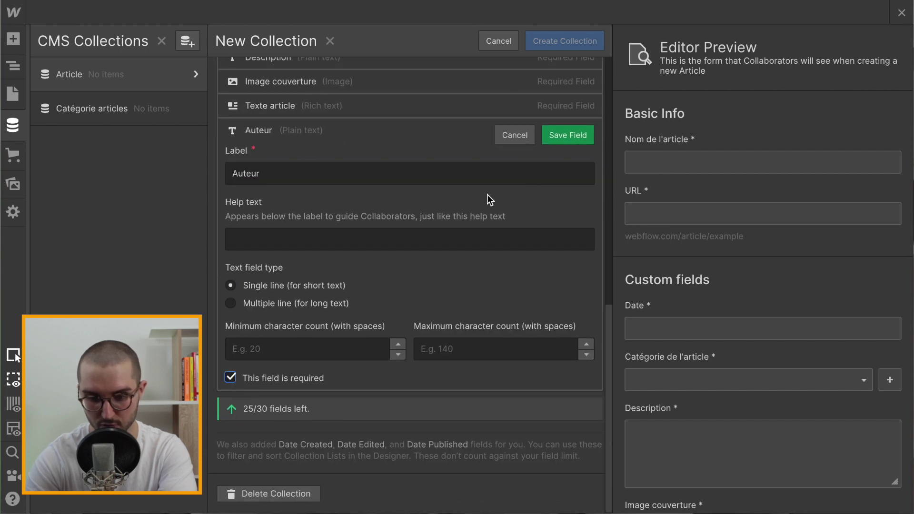
click(578, 137)
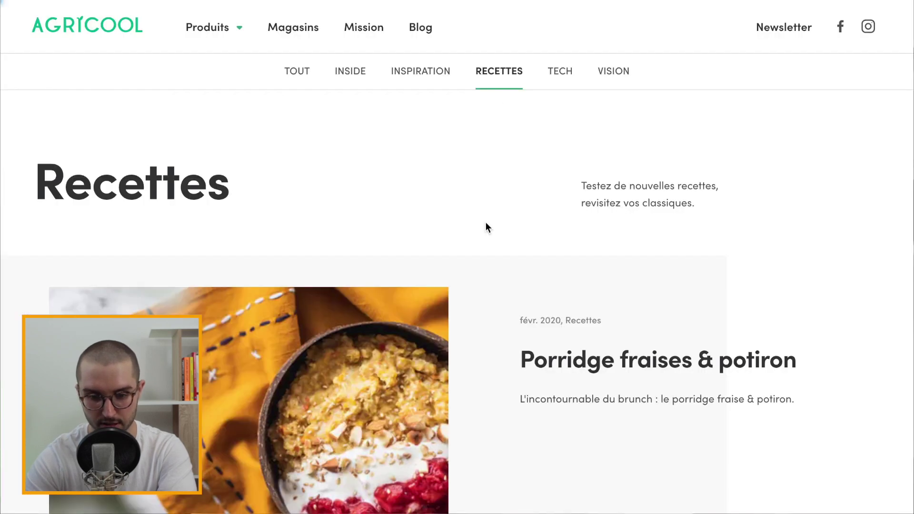
Switch to the Agricool blog, open the "Porridge fraises & potiron" recipe and examine the call-to-action block at the end of the article
scroll(485, 226, down, 5)
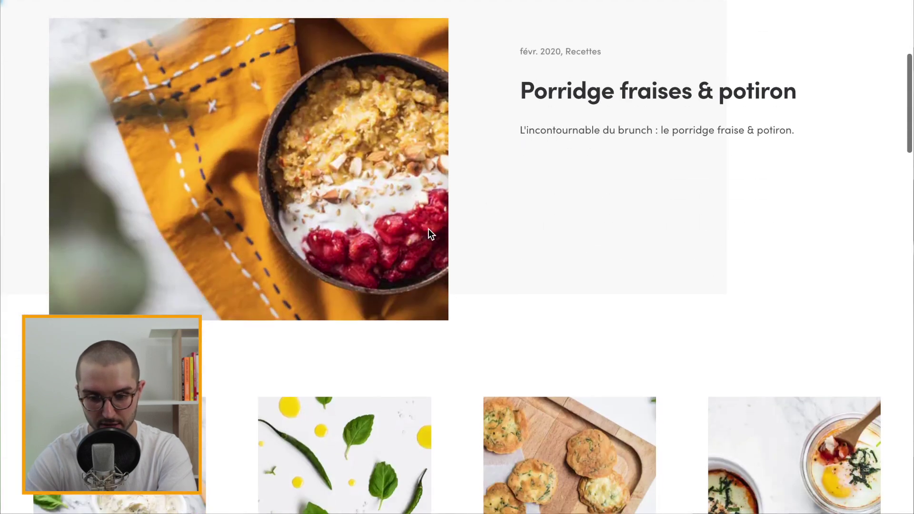
click(426, 270)
scroll(427, 282, down, 20)
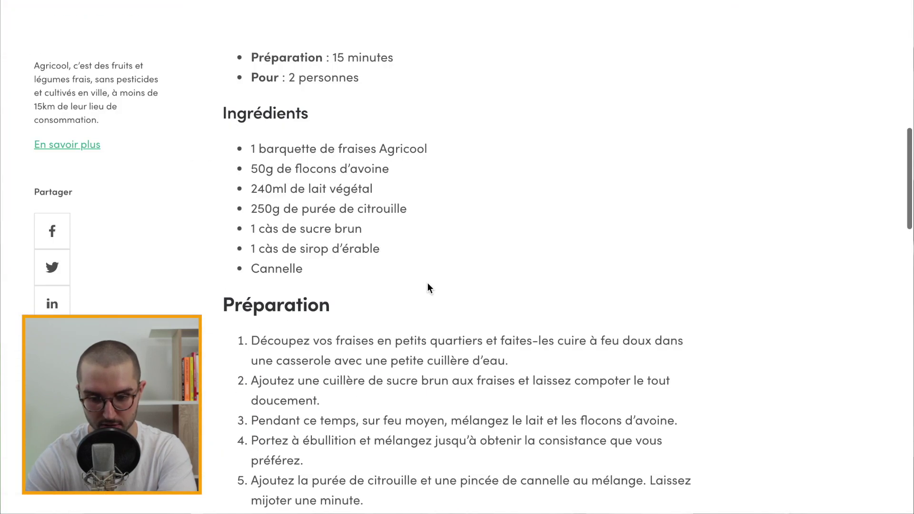
scroll(427, 282, up, 8)
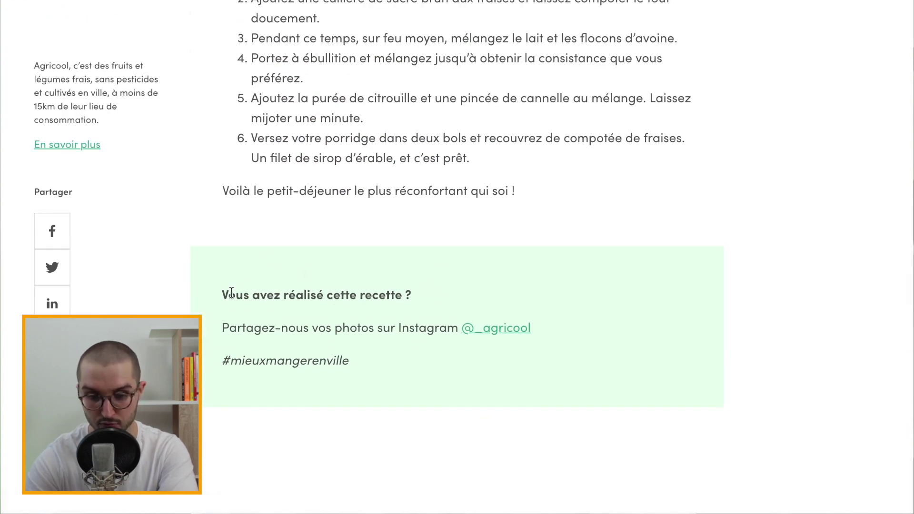
drag(231, 293, 404, 296)
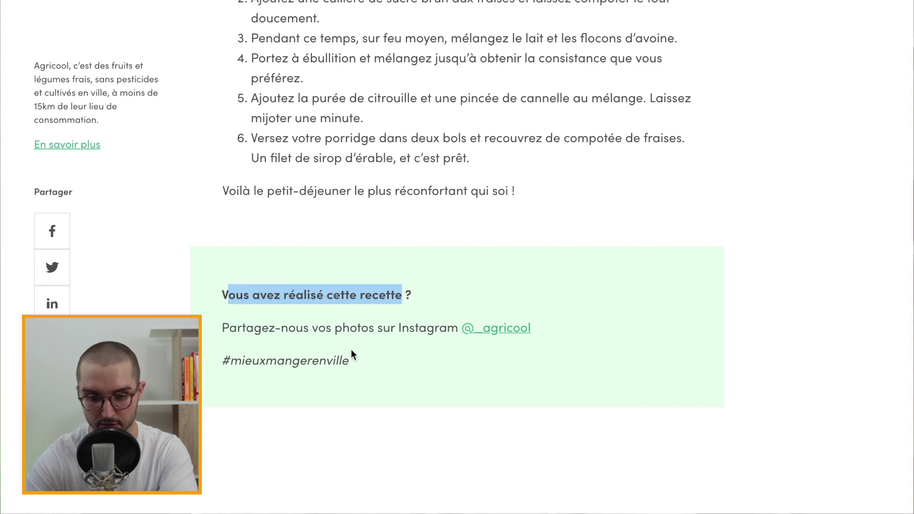
click(334, 351)
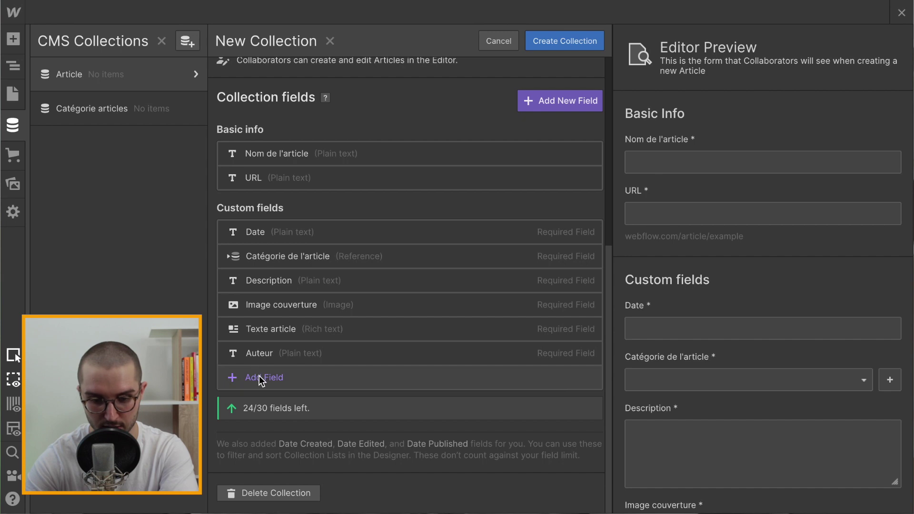
Back in Webflow, add an optional rich text field labelled "Appel à l'action" to the Article collection and bring up the field types for another field
click(259, 375)
scroll(343, 366, down, 3)
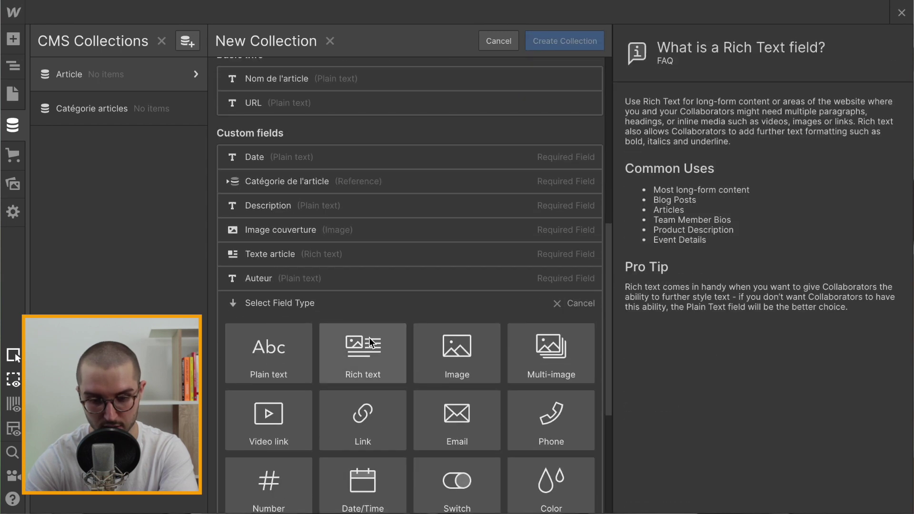
click(369, 338)
text(Ap)
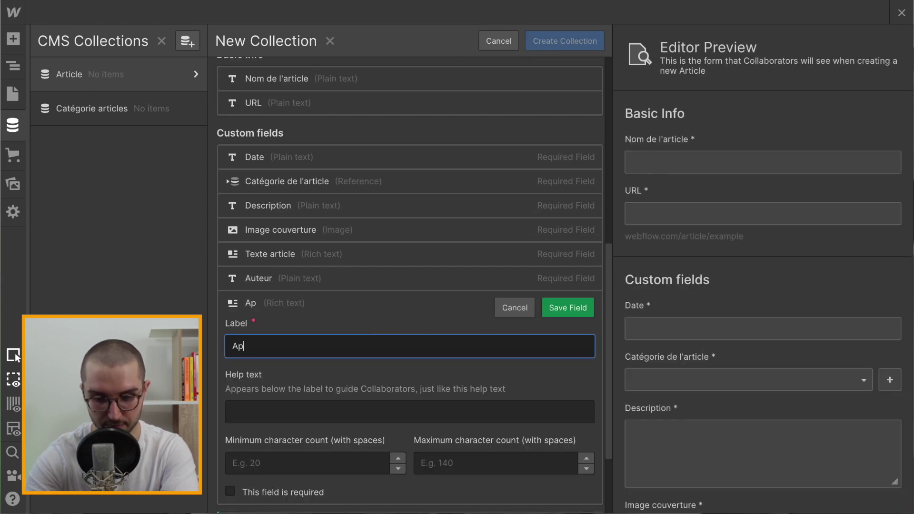
text(pel à l'action)
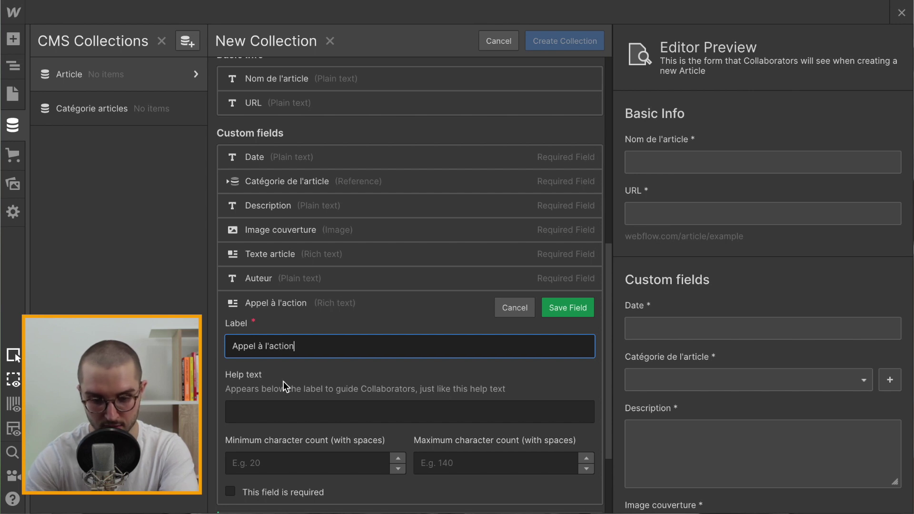
scroll(296, 387, down, 2)
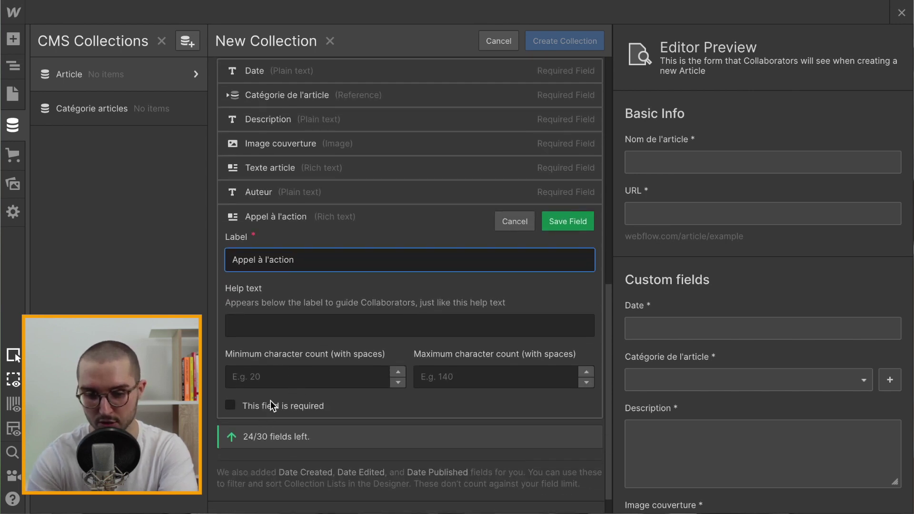
click(572, 221)
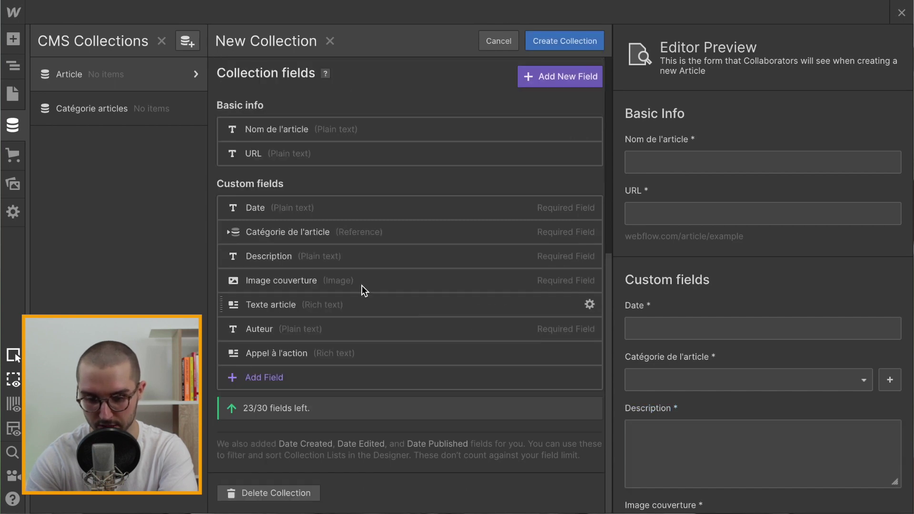
click(265, 372)
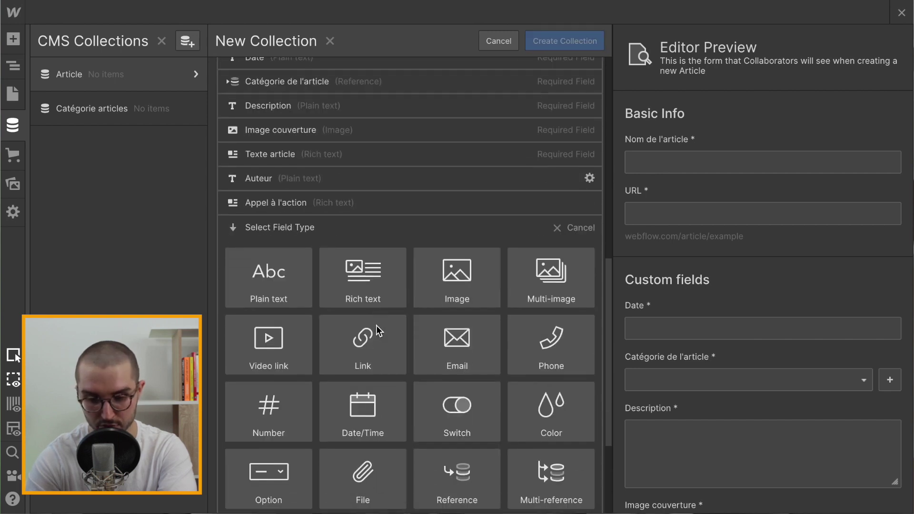
mouse_move(464, 307)
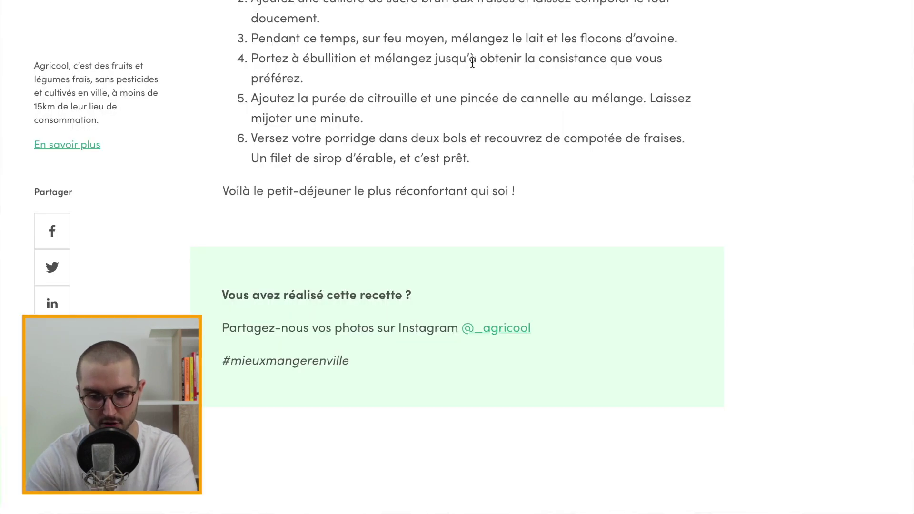
Return to the Agricool blog's main page and examine how the featured article is presented above the article grid
scroll(447, 136, up, 15)
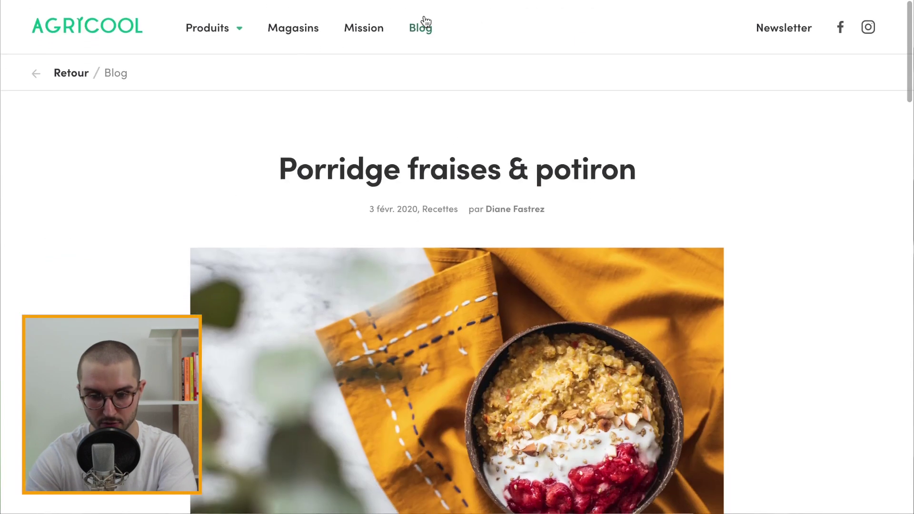
click(419, 27)
scroll(424, 124, down, 5)
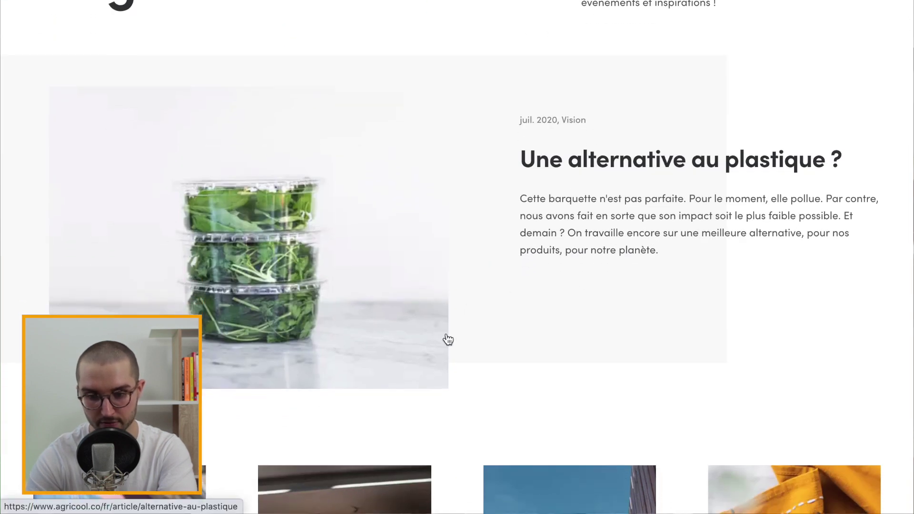
scroll(417, 242, down, 8)
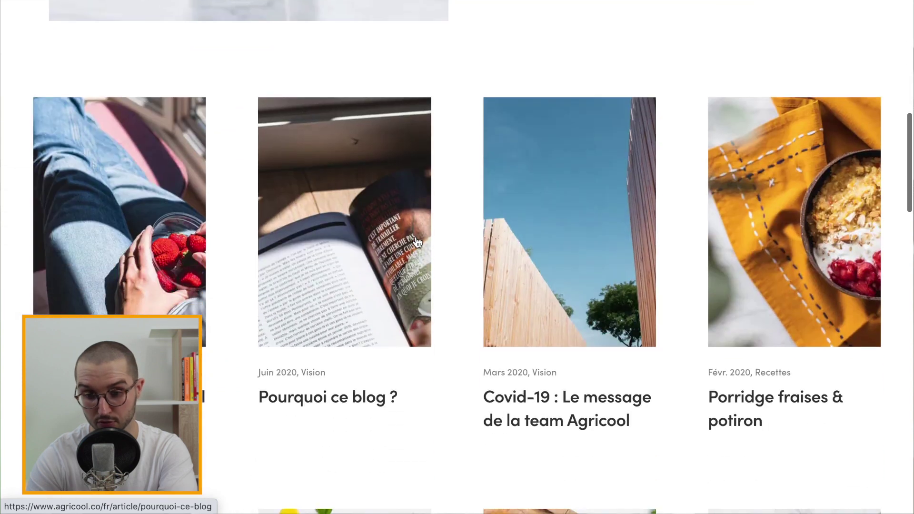
scroll(417, 243, up, 11)
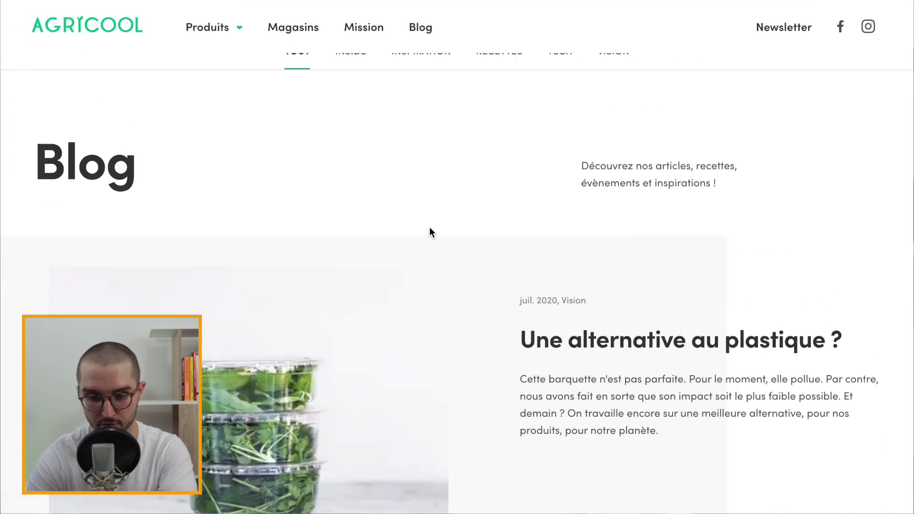
scroll(514, 292, down, 7)
scroll(514, 298, down, 3)
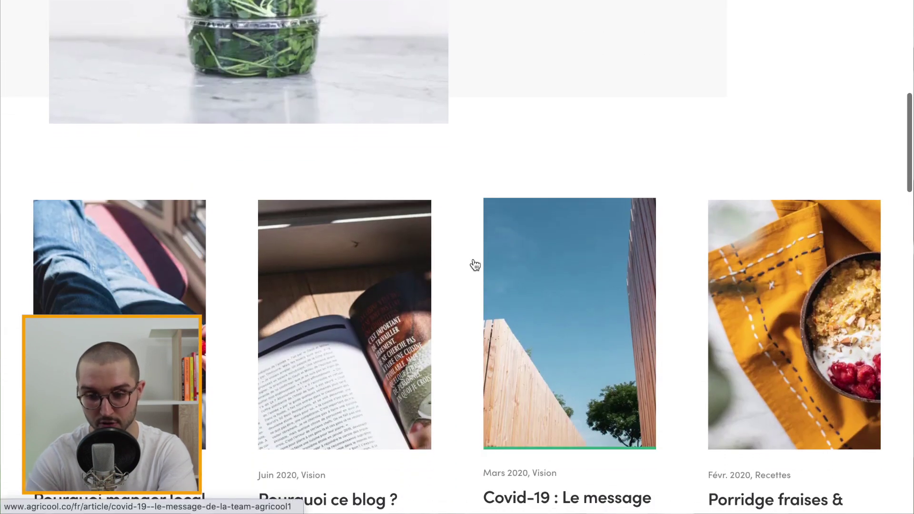
scroll(499, 281, up, 10)
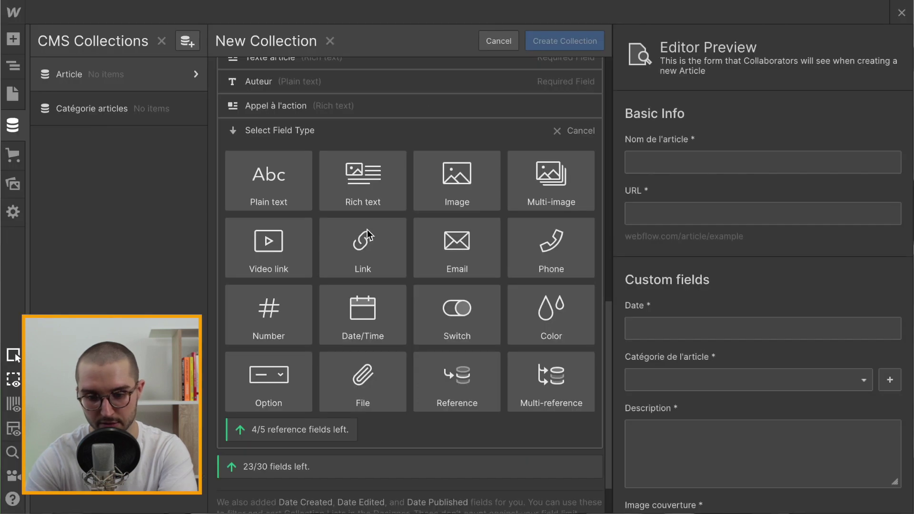
In Webflow, add a switch field labelled "Article vedette" to the Article collection and create the collection
mouse_move(461, 255)
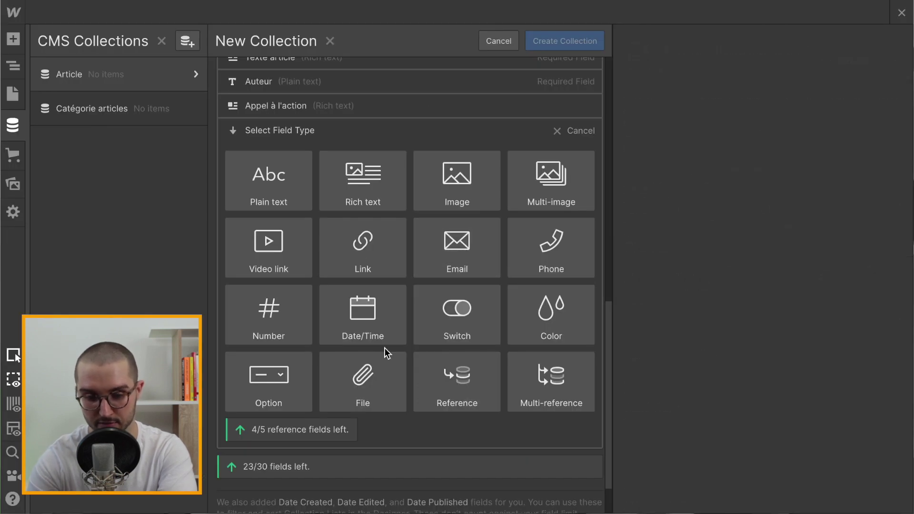
mouse_move(487, 304)
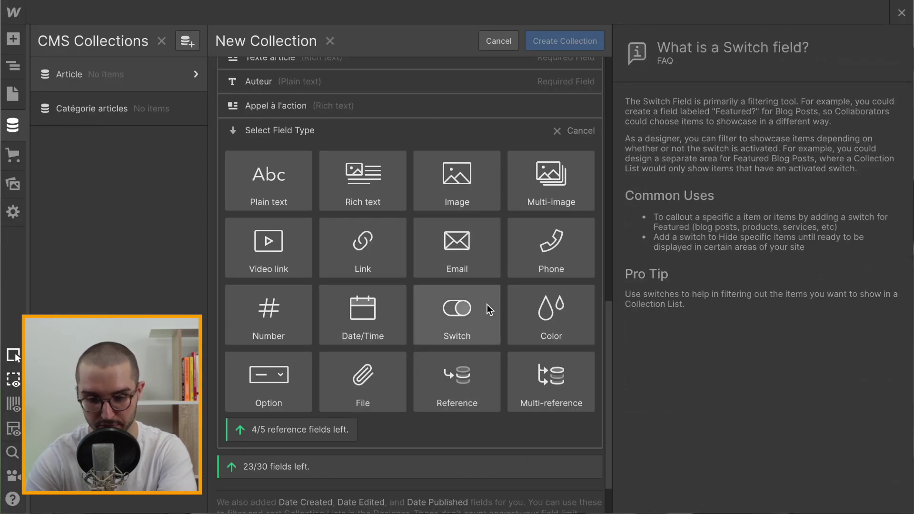
click(461, 311)
text(Article vedette)
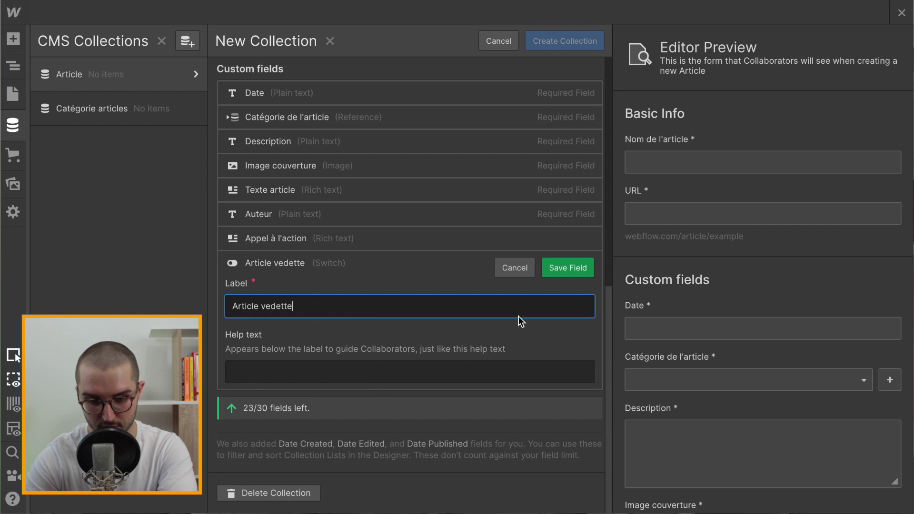
click(580, 273)
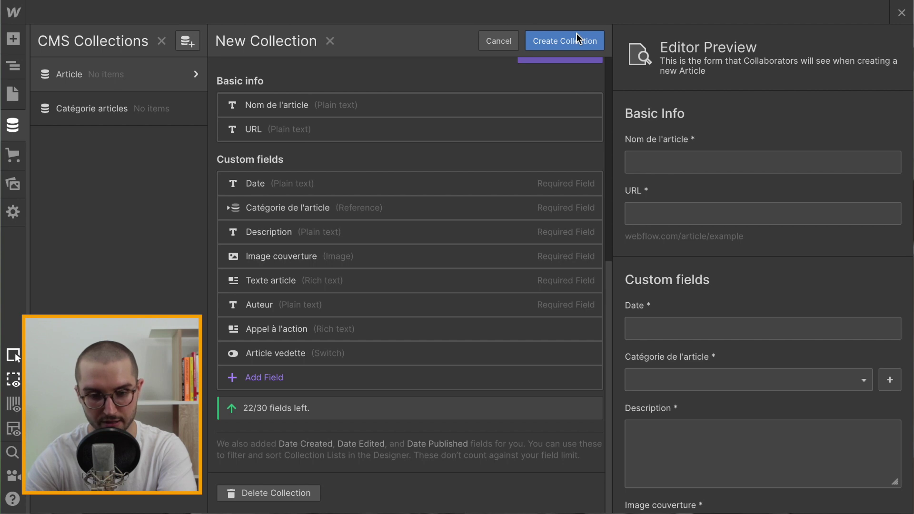
click(564, 42)
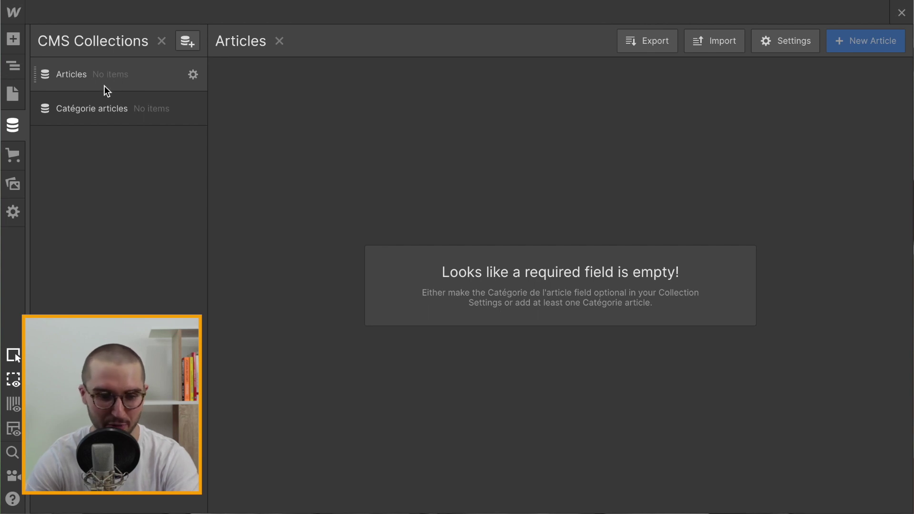
Start a new item in the Catégorie articles collection with the category name "Recettes"
click(99, 106)
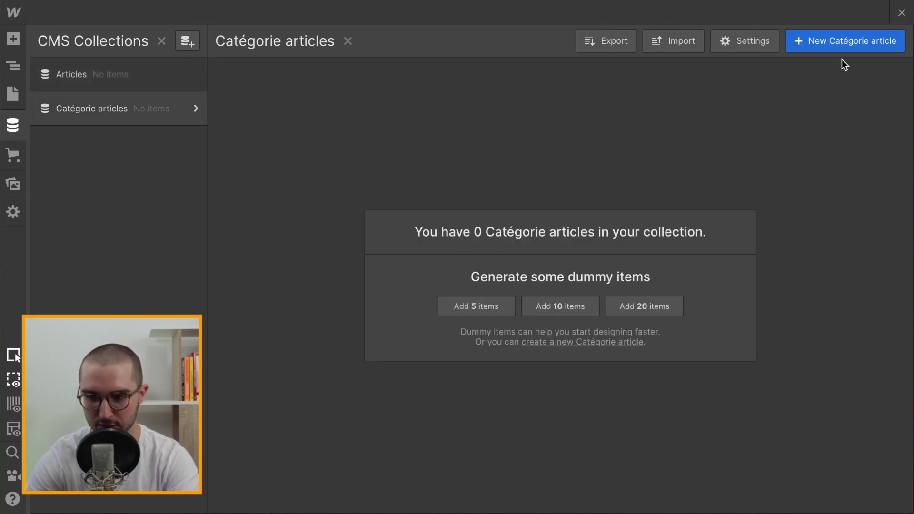
click(851, 35)
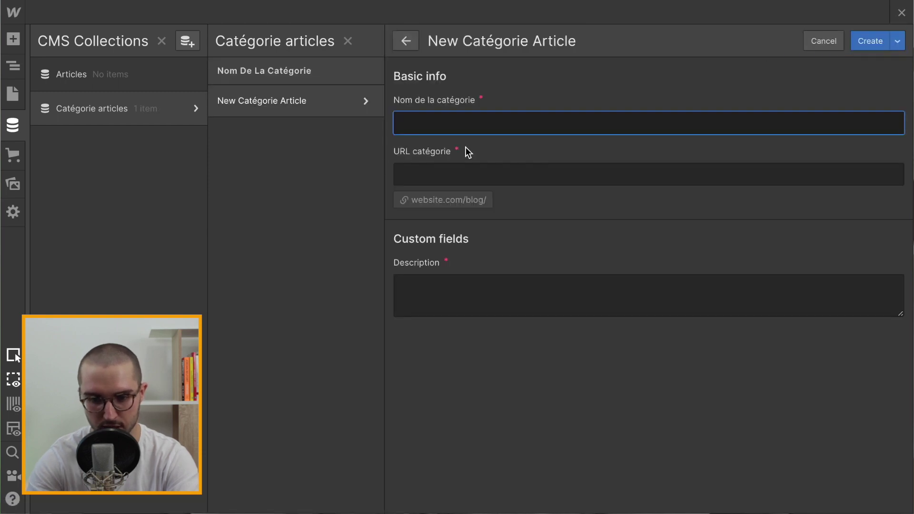
text(Recettes)
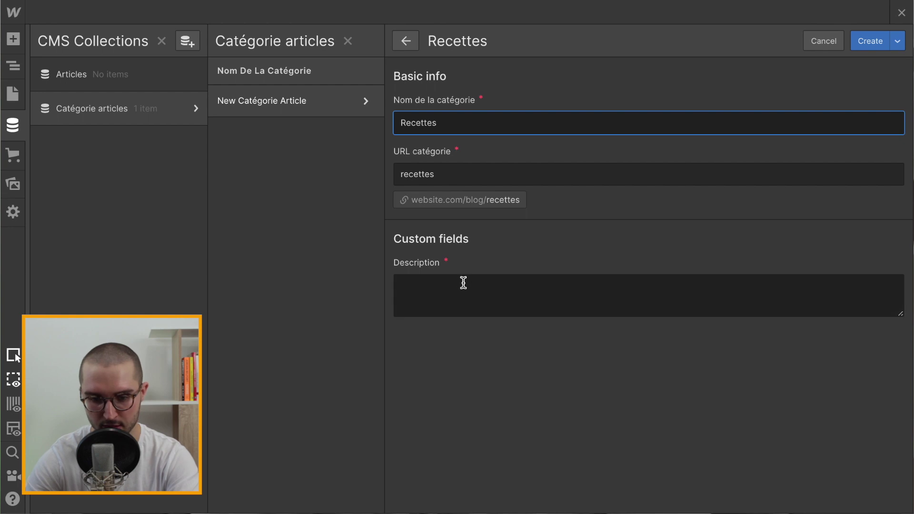
Fill the Recettes description with the first three sentences copied from the Lorem Ipsum page, ending at "imperdiet non.", and create the item
click(461, 285)
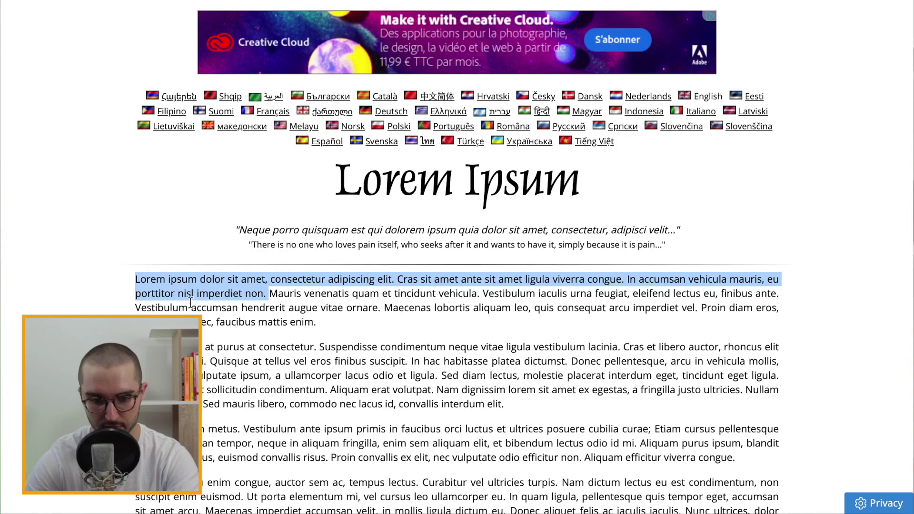
click(191, 302)
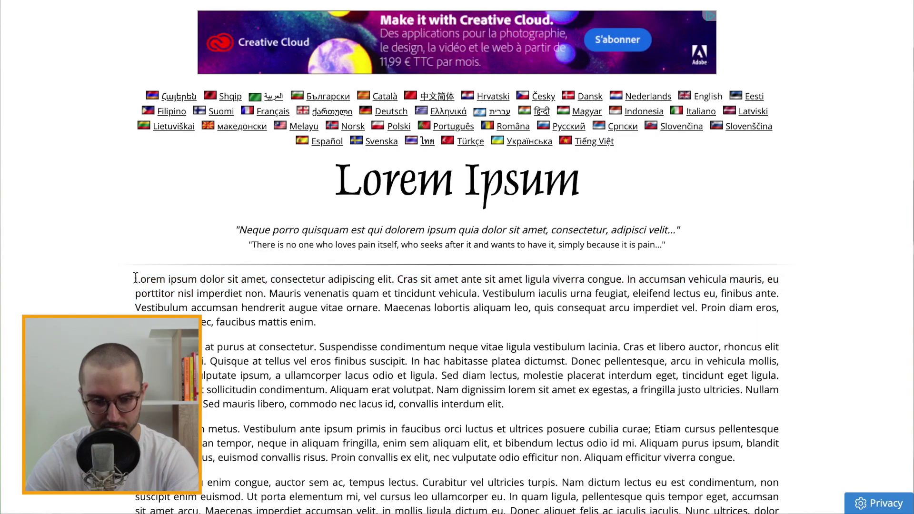
drag(136, 278, 266, 292)
key(ctrl+c)
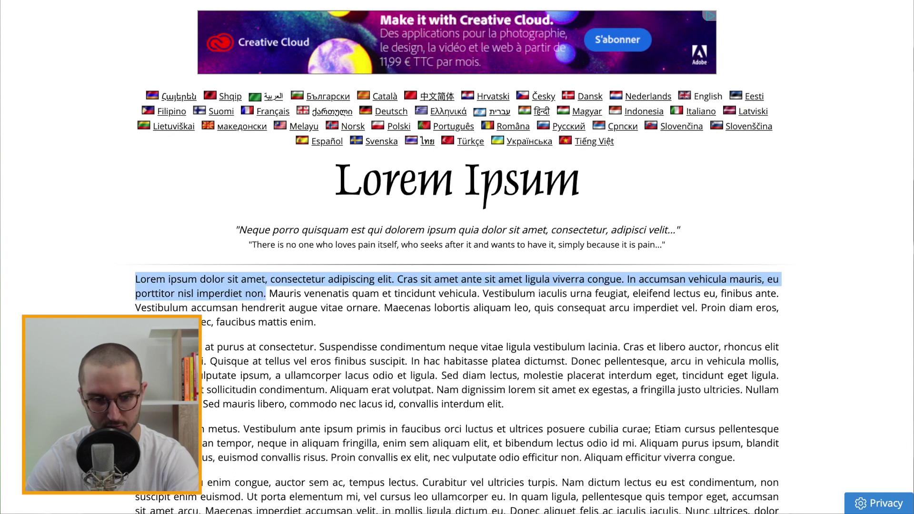
key(ctrl+Tab)
key(ctrl+v)
click(874, 45)
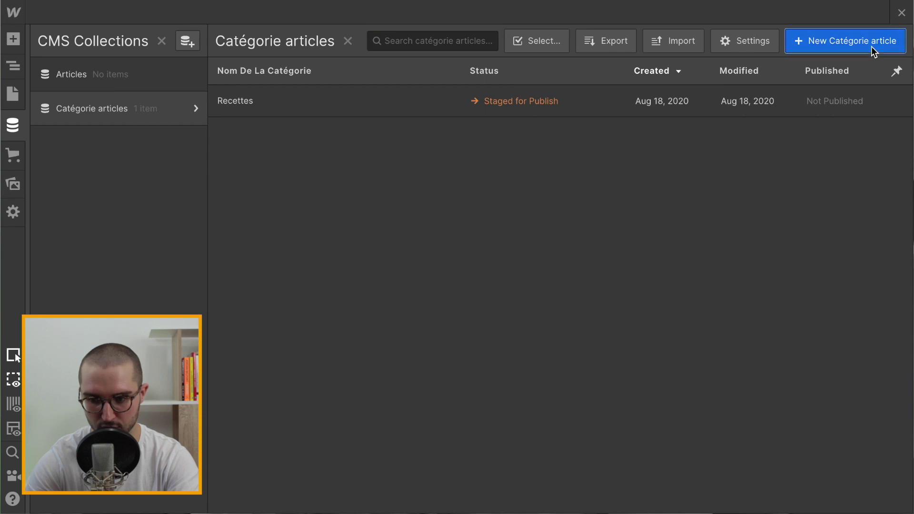
Create a category item named "Vision" in Catégorie articles, with the copied Lorem Ipsum text as its description
click(871, 46)
text(Vision)
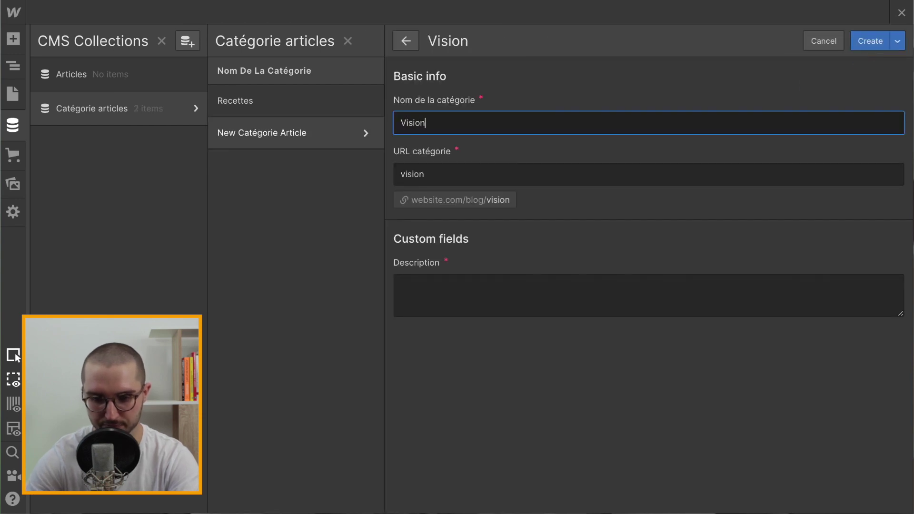
click(438, 297)
key(ctrl+v)
click(866, 42)
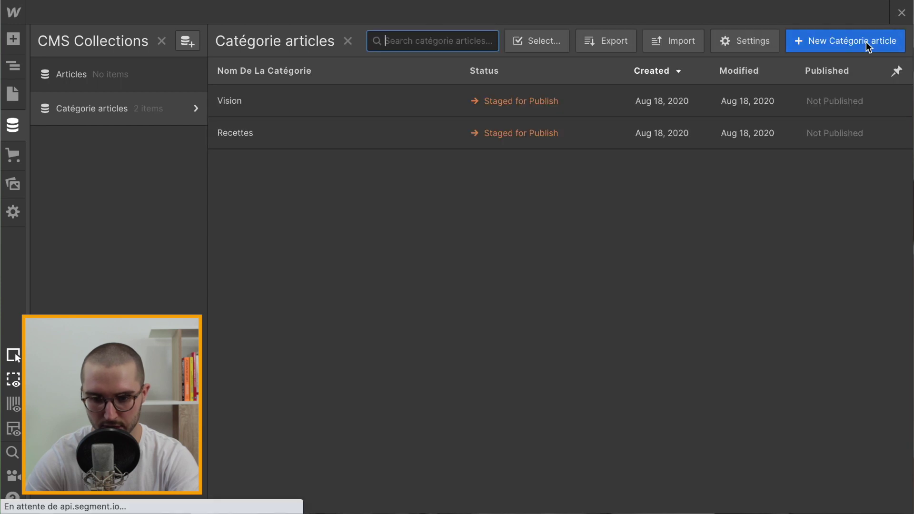
Start a new item in the Articles collection and examine its fields, including the choices for Catégorie de l'article
click(83, 65)
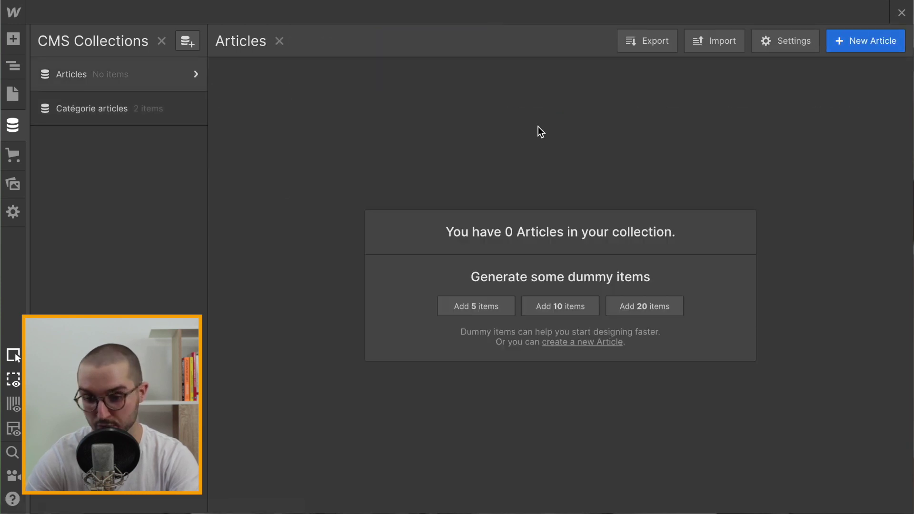
click(881, 41)
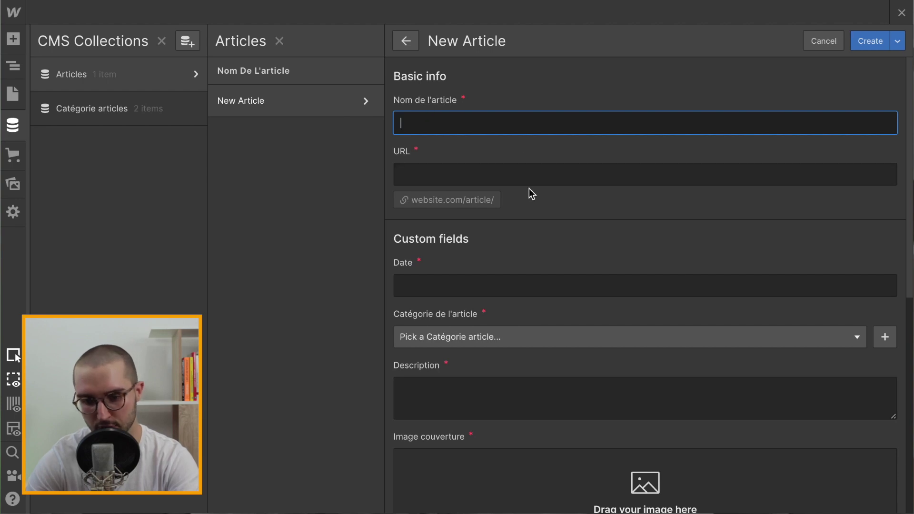
scroll(522, 258, down, 2)
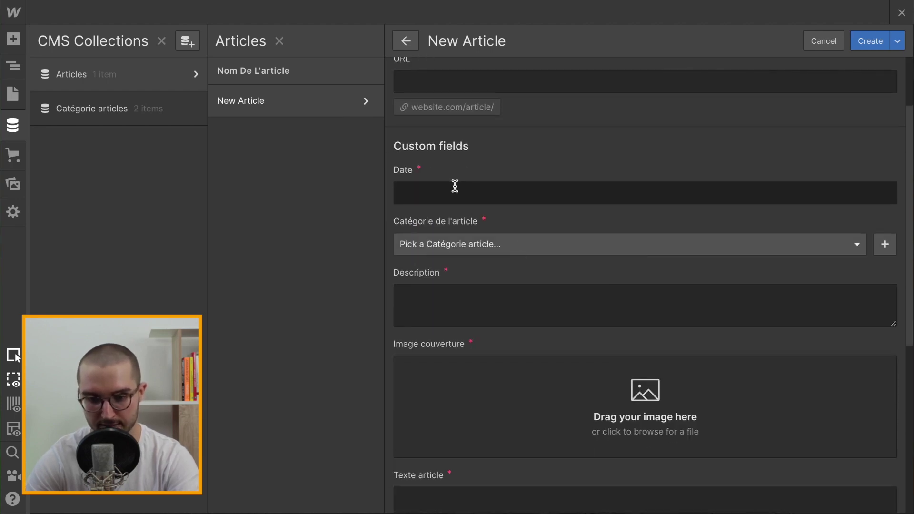
scroll(455, 186, down, 3)
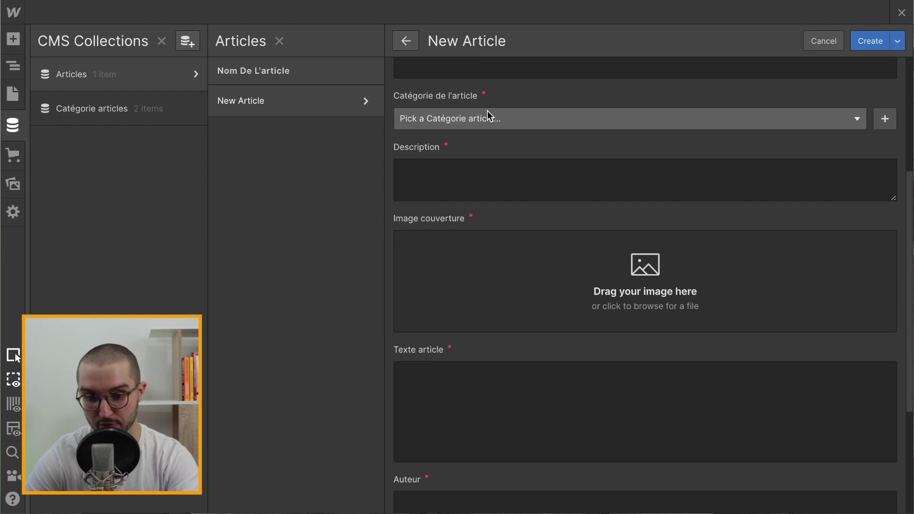
click(489, 117)
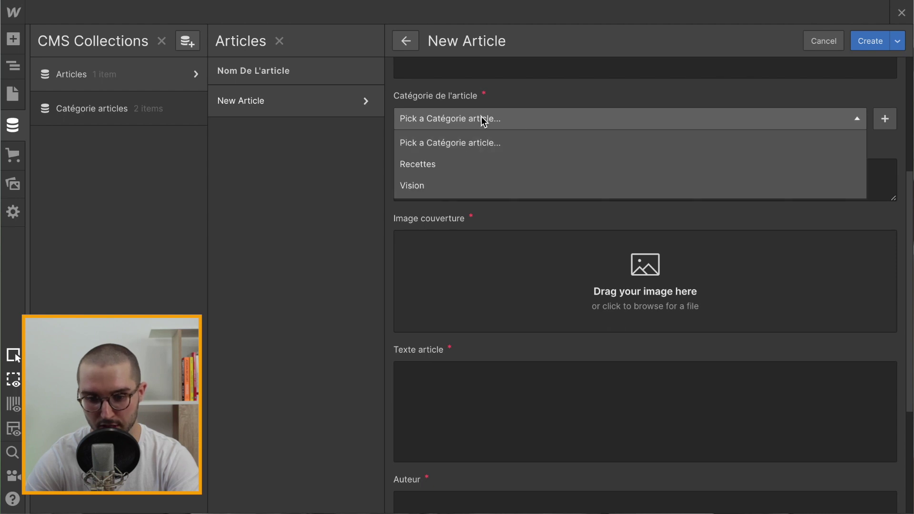
click(638, 90)
scroll(506, 163, down, 1)
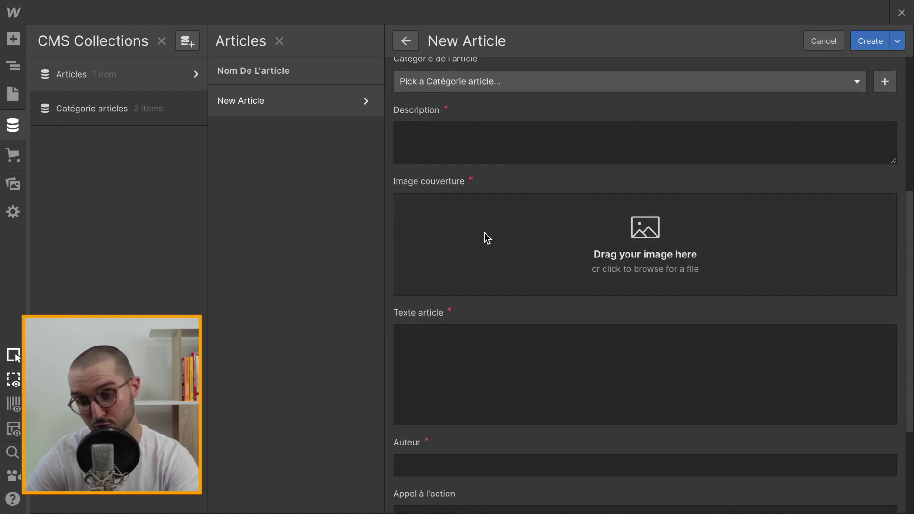
scroll(484, 233, down, 3)
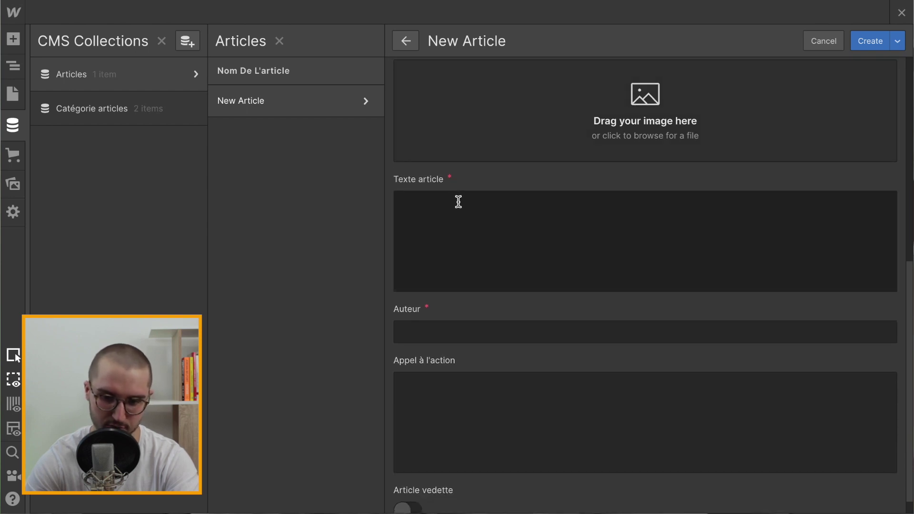
Try the formatting and element insertion options of Texte article on the placeholder text "zehrmzhea", and remove that text
text(zehrmzhea)
drag(466, 212, 373, 205)
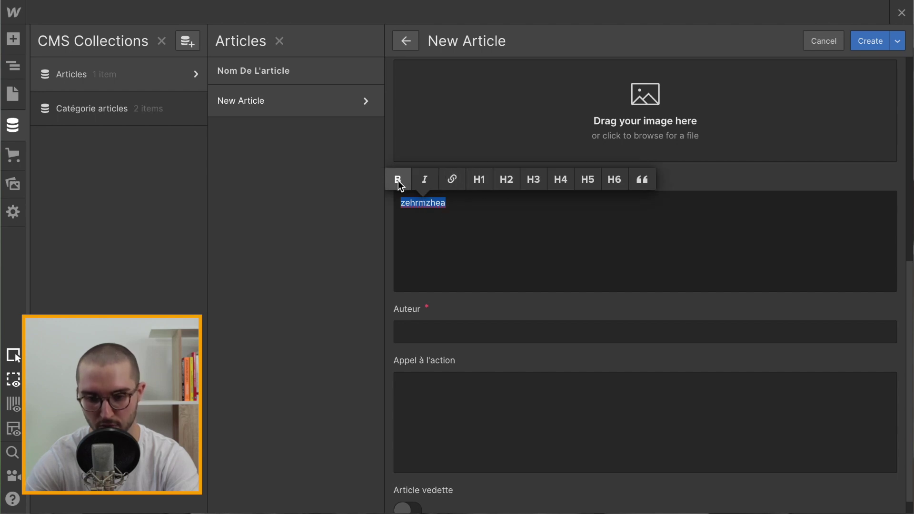
click(479, 243)
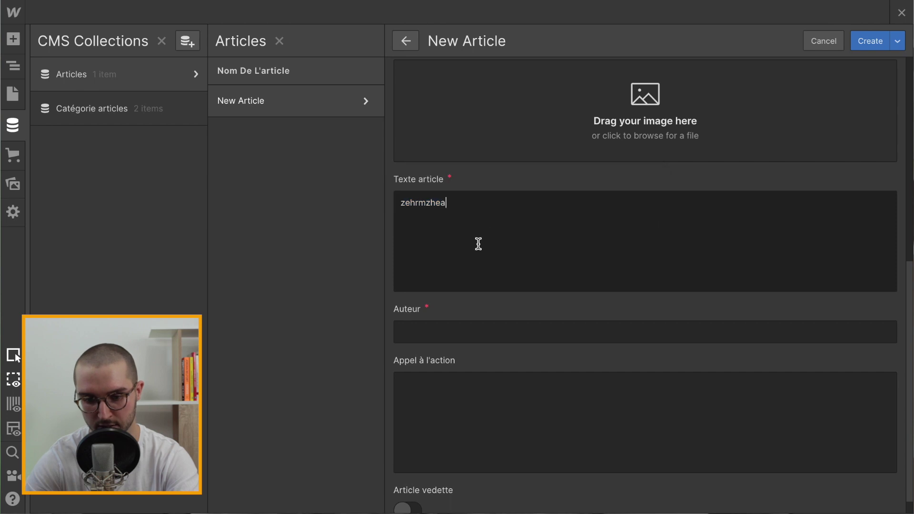
click(415, 221)
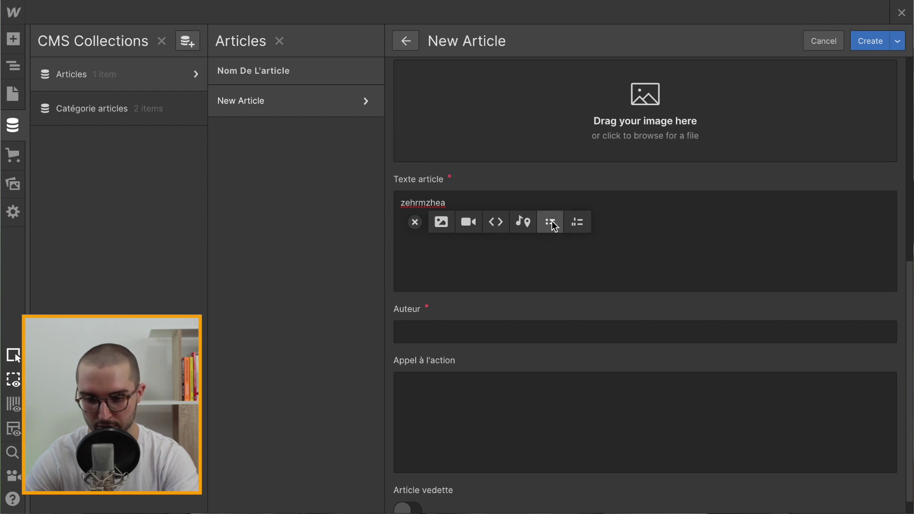
click(525, 270)
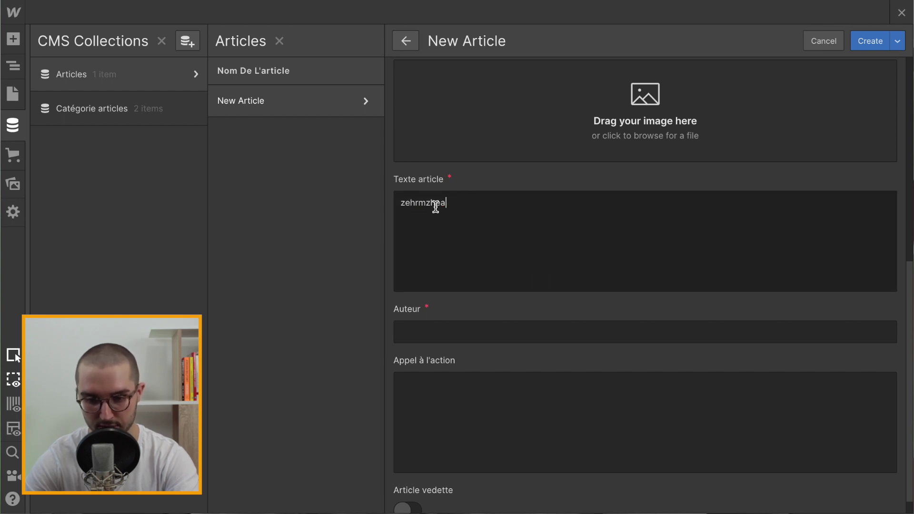
drag(465, 206, 381, 187)
key(BackSpace)
Go through the Auteur and Appel à l'action fields and try the Article vedette switch on and off
scroll(483, 257, down, 1)
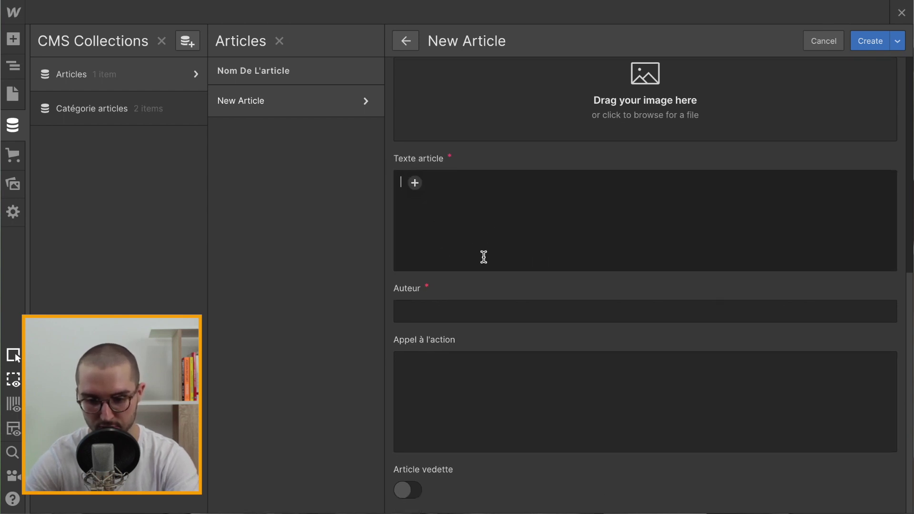
click(464, 316)
click(450, 372)
click(405, 491)
click(409, 492)
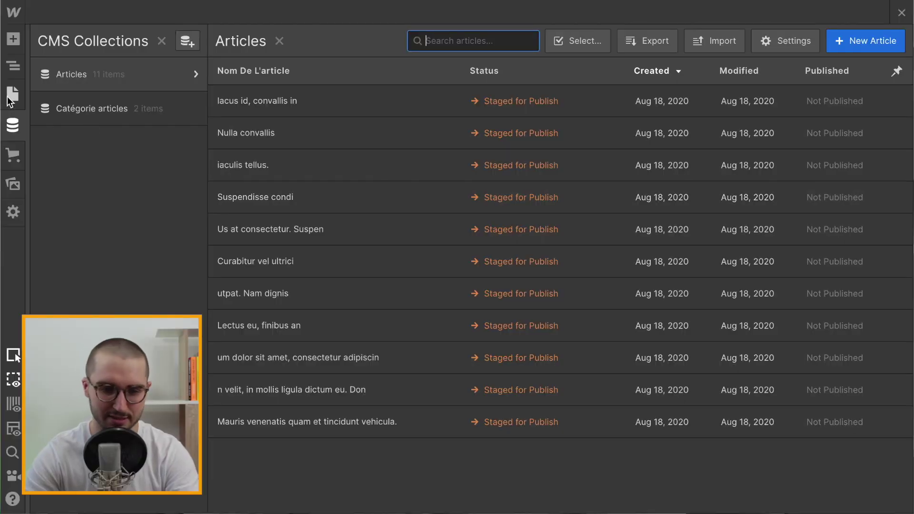
Return to the Home page canvas and add a Section element with the class "section"
click(10, 98)
click(378, 119)
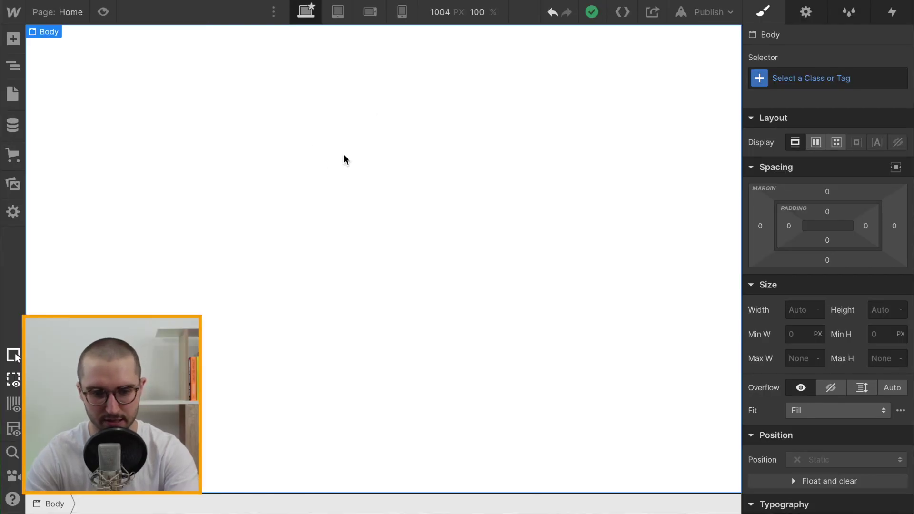
key(ctrl+k)
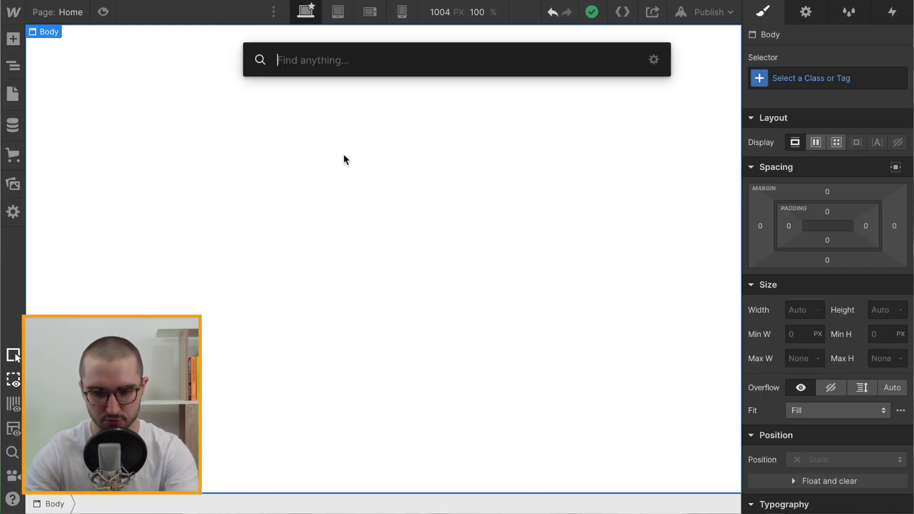
text(sec)
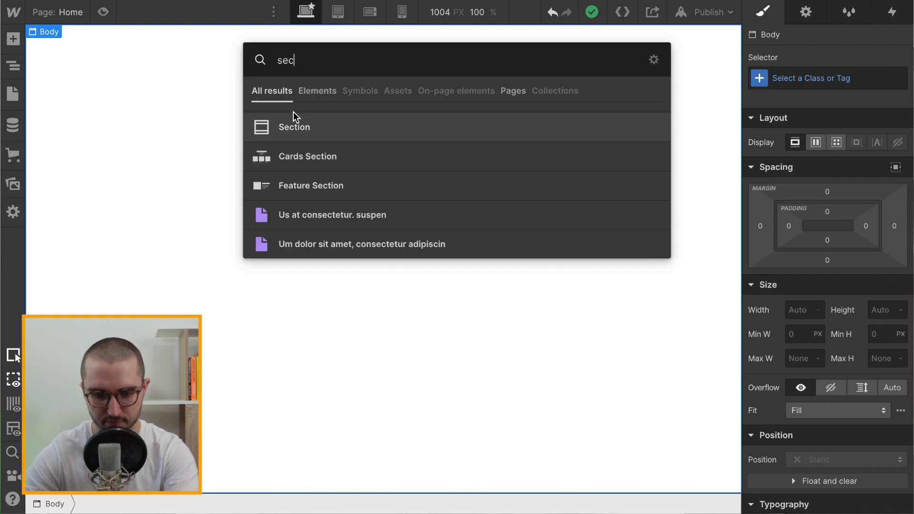
click(280, 124)
click(825, 76)
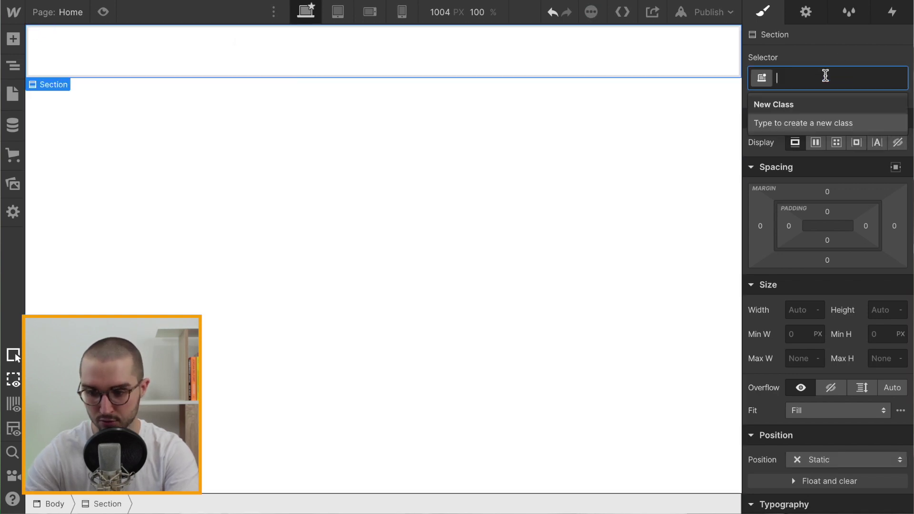
text(section)
key(Return)
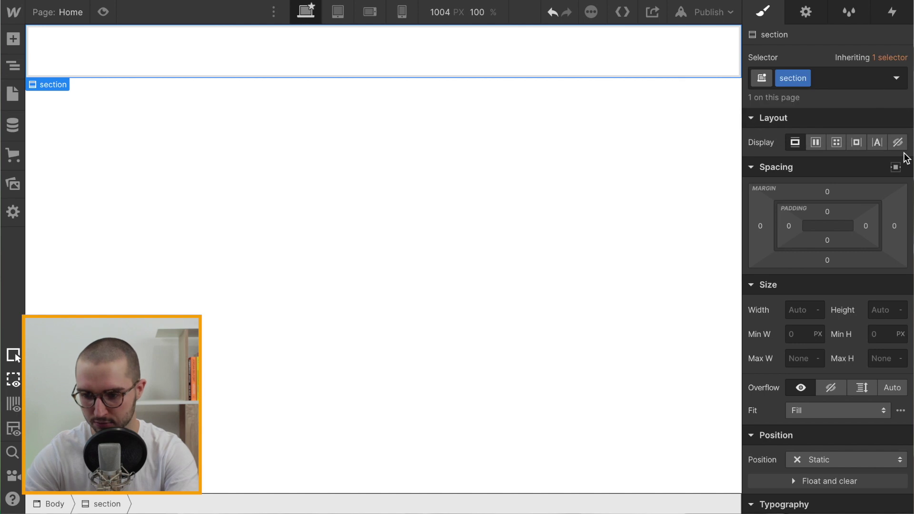
Set the section's left and right padding to 32 px
click(867, 226)
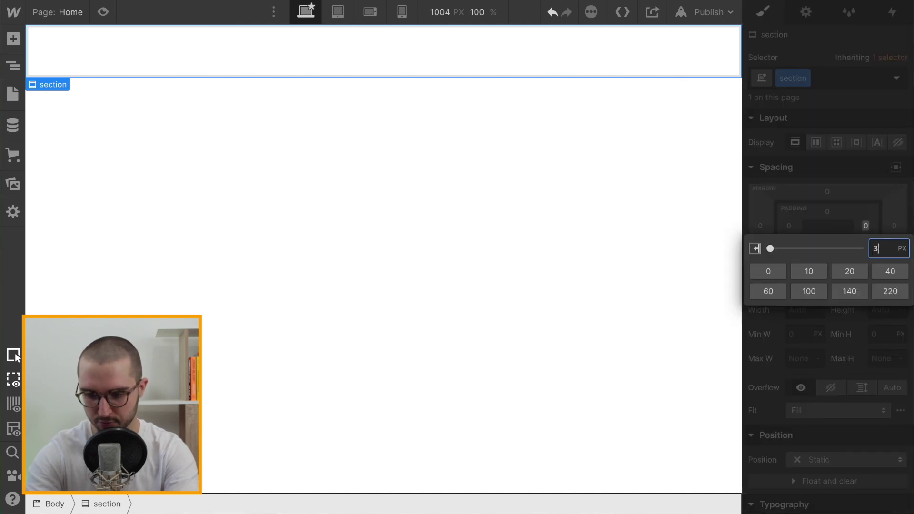
text(32)
key(Return)
drag(821, 221, 794, 232)
click(790, 227)
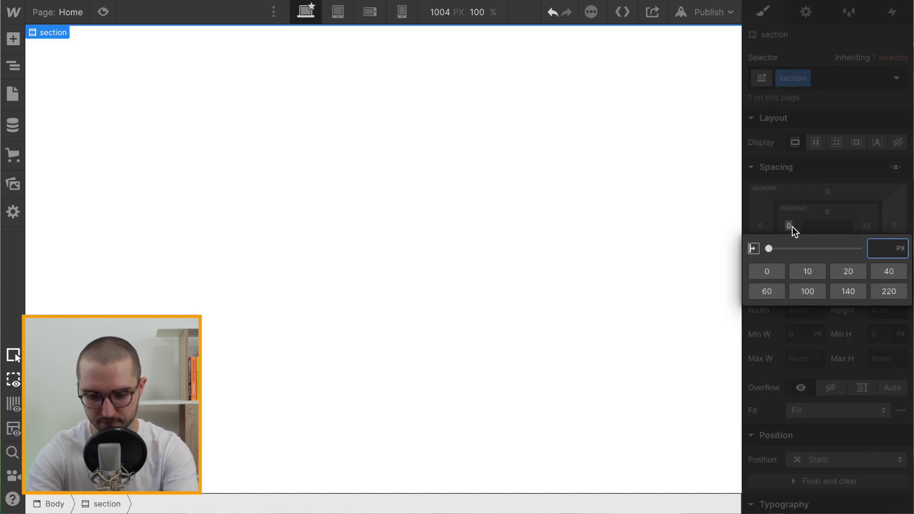
text(32)
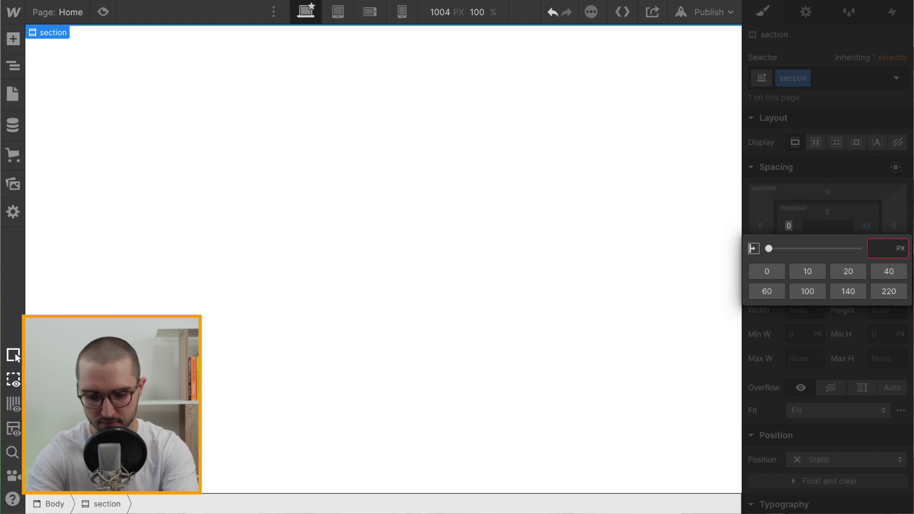
key(Return)
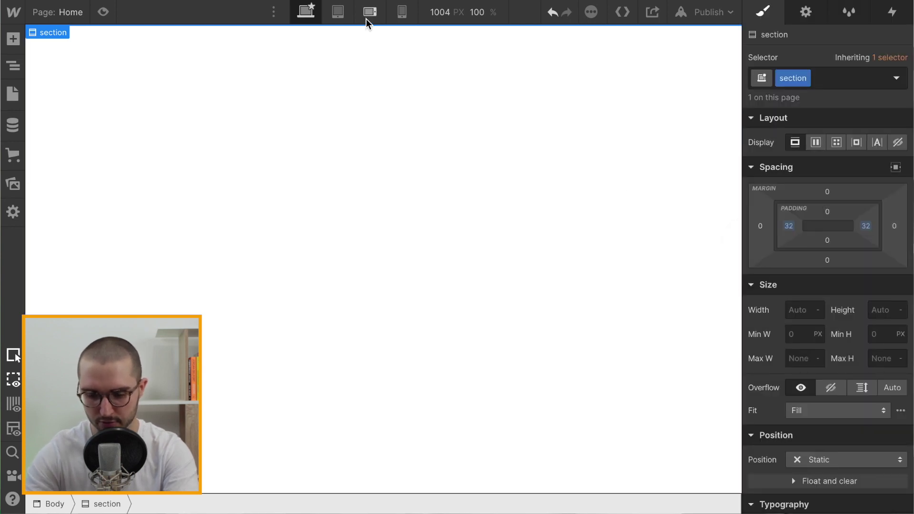
Add a Div Block inside the section and give it the class "container"
key(ctrl+e)
text(div)
key(Return)
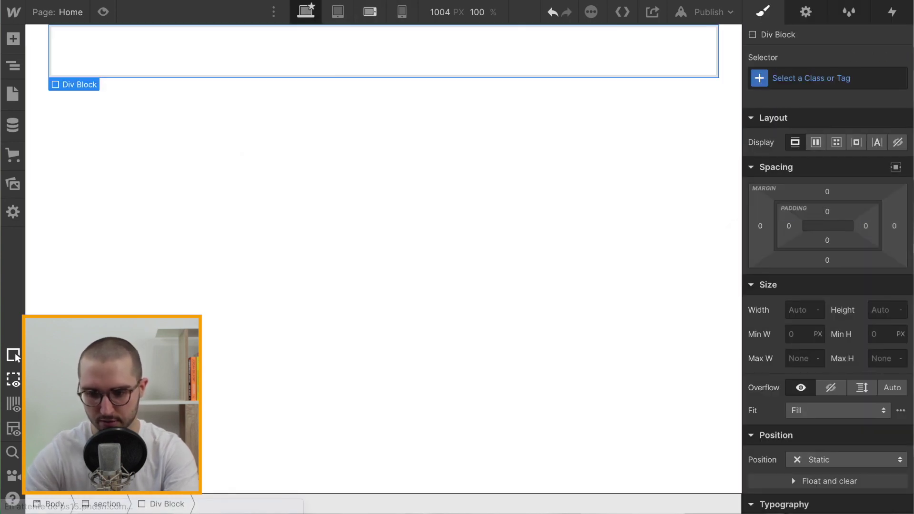
click(813, 79)
text(container)
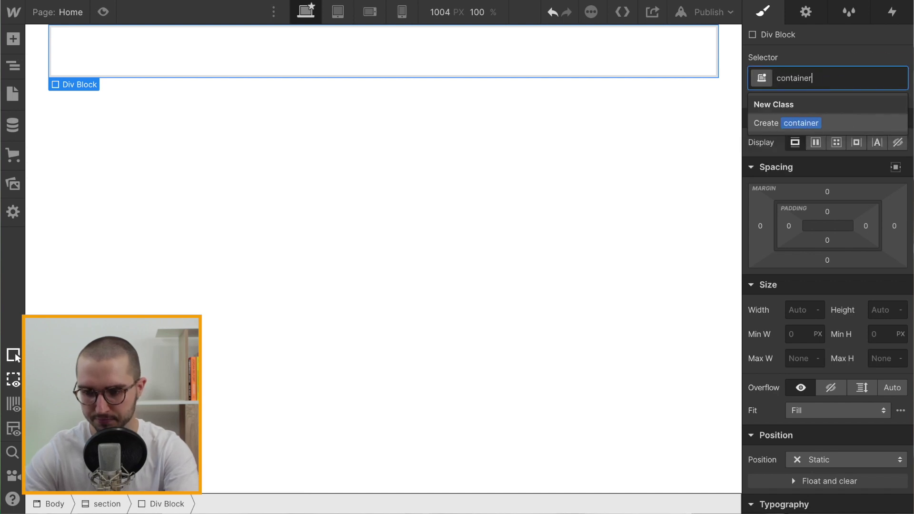
key(Return)
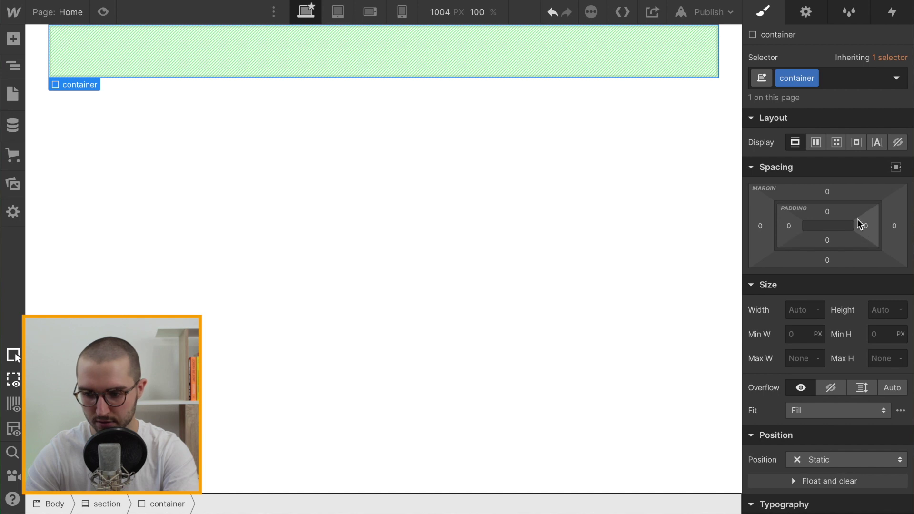
Set the container's maximum width to 1200 px and check the category navigation on the Agricool blog
click(804, 359)
text(1200)
key(Return)
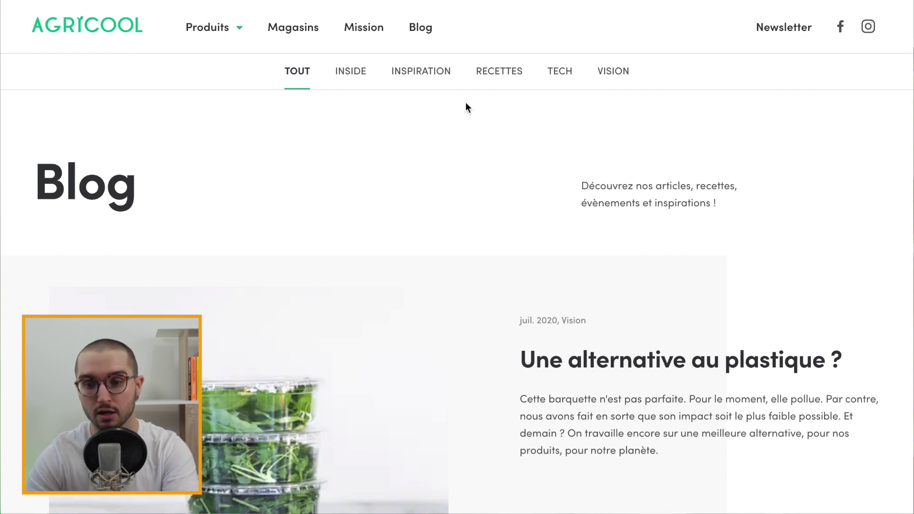
click(498, 75)
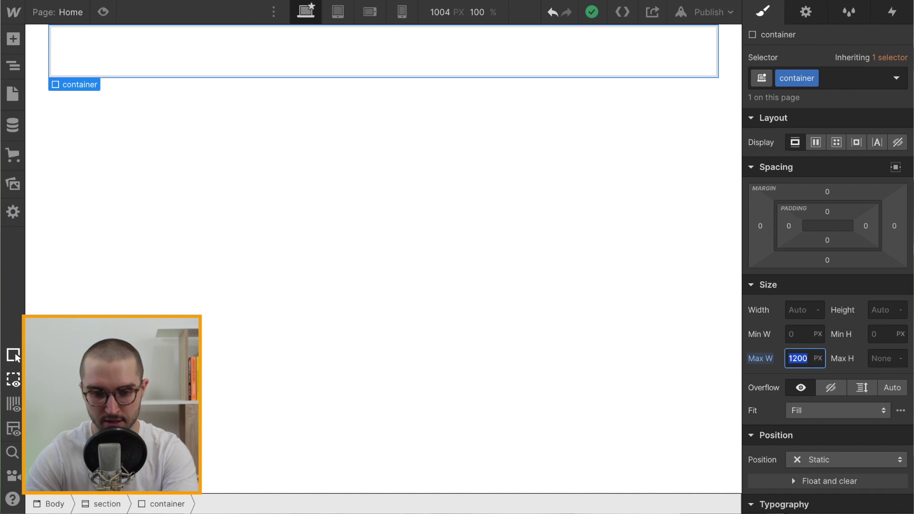
In Webflow, add a Div Block inside the container and give it the class "header"
click(327, 46)
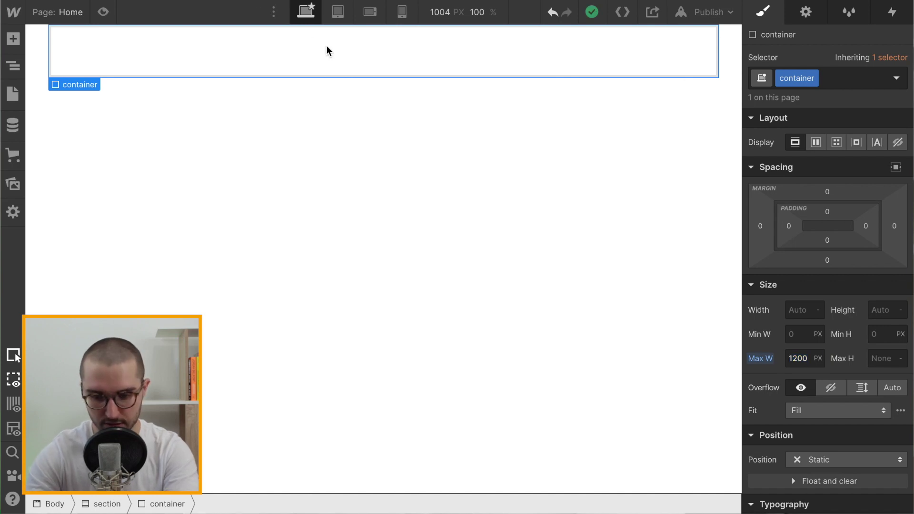
key(ctrl+e)
text(div)
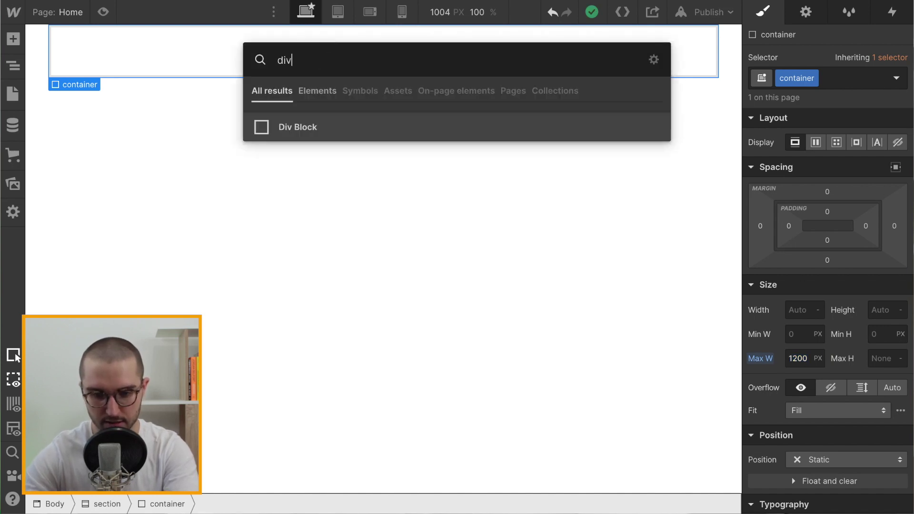
key(Return)
click(839, 73)
text(h)
key(BackSpace)
text(head)
key(Return)
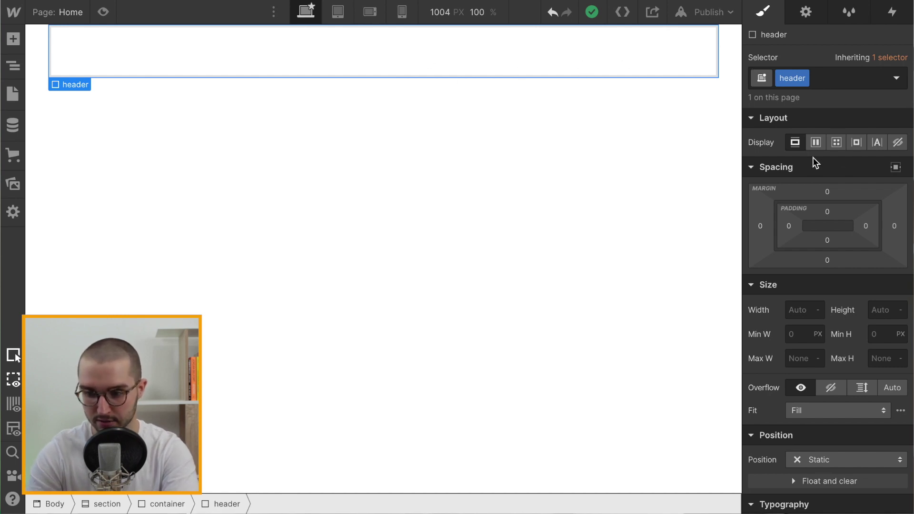
Set the header block to a horizontal flex layout with its children aligned and justified to the center
click(815, 142)
click(821, 193)
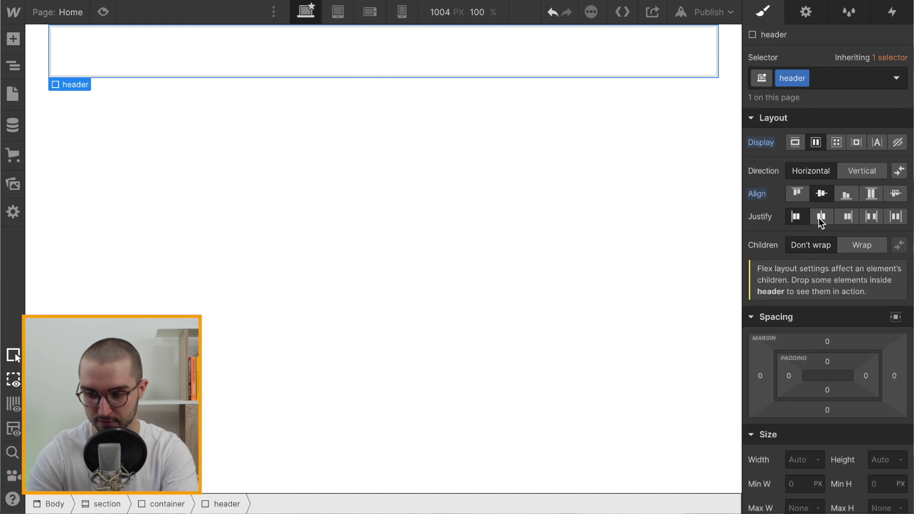
click(819, 217)
Add a Text Block inside the header block
key(ctrl+e)
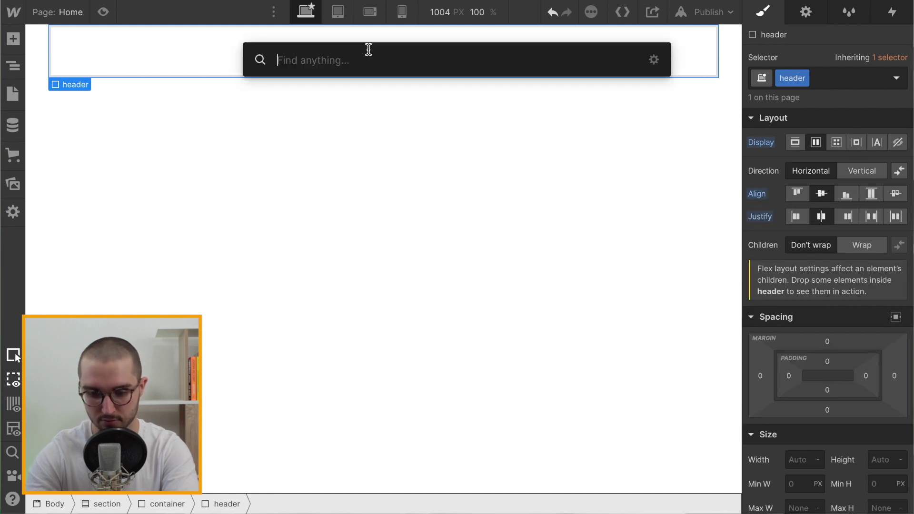
text(tex)
key(Down)
key(Return)
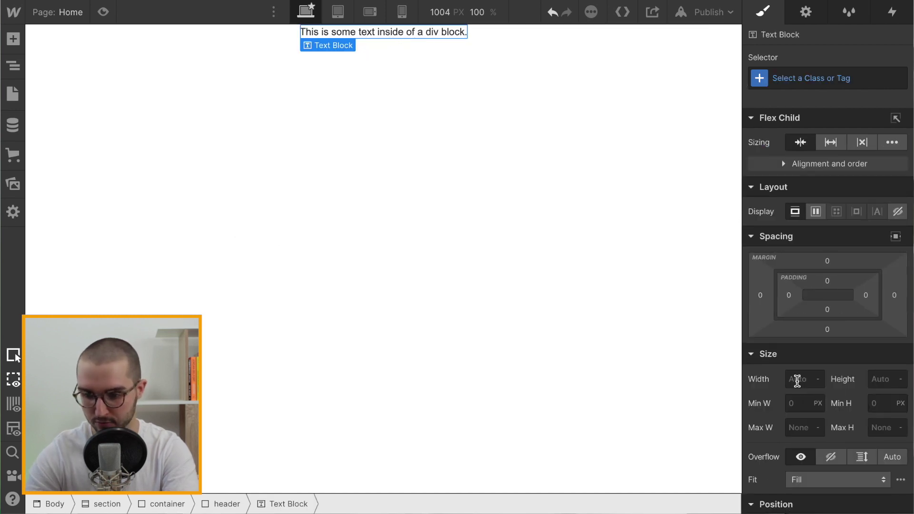
scroll(797, 381, down, 7)
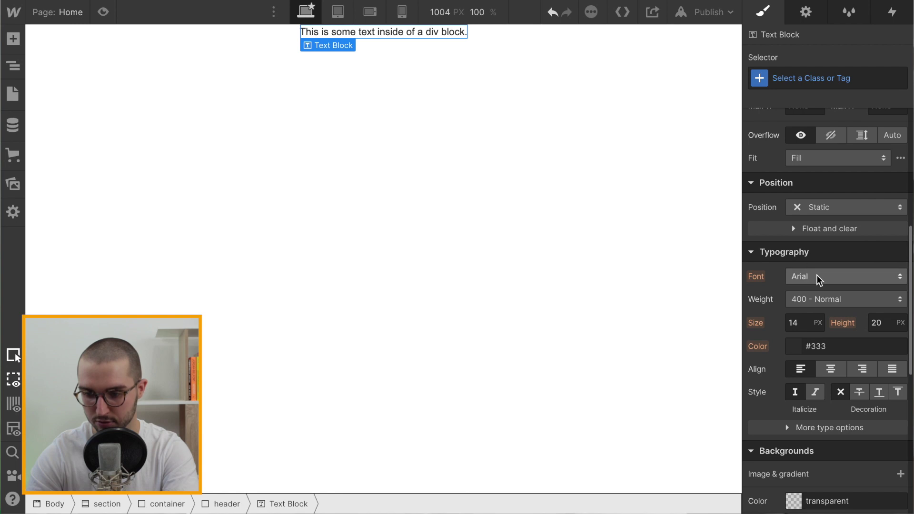
click(816, 276)
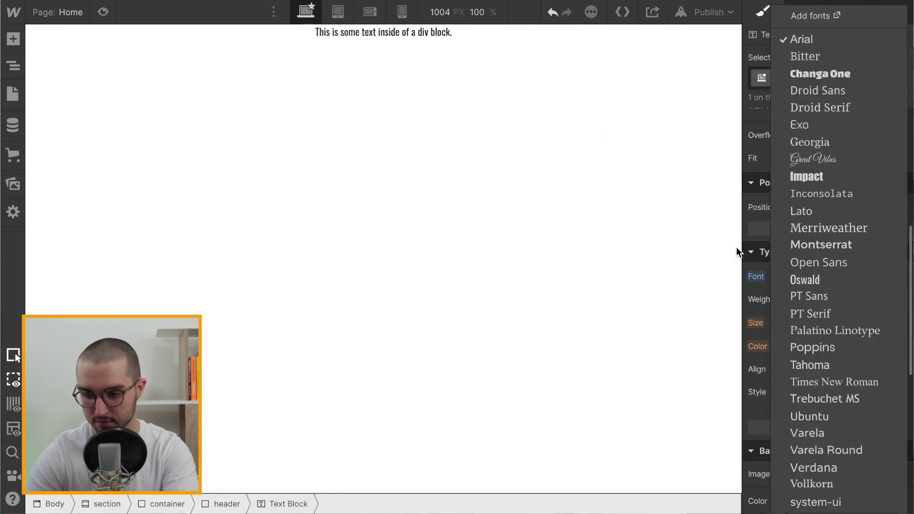
click(759, 281)
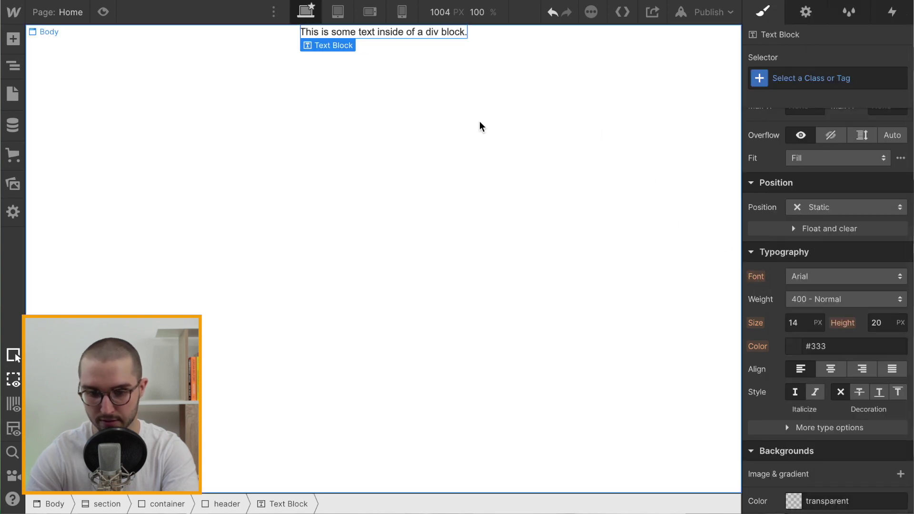
Set the font of the Body (All Pages) tag to Poppins
click(181, 163)
click(824, 76)
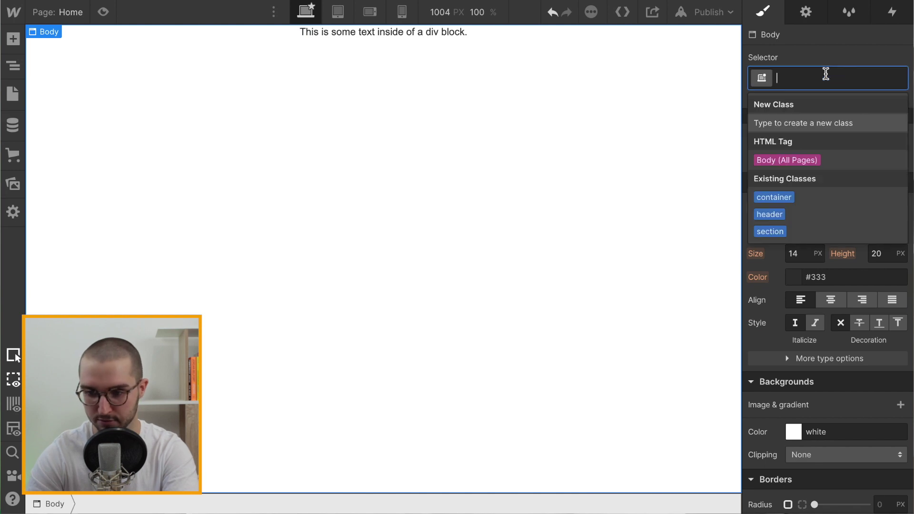
click(783, 157)
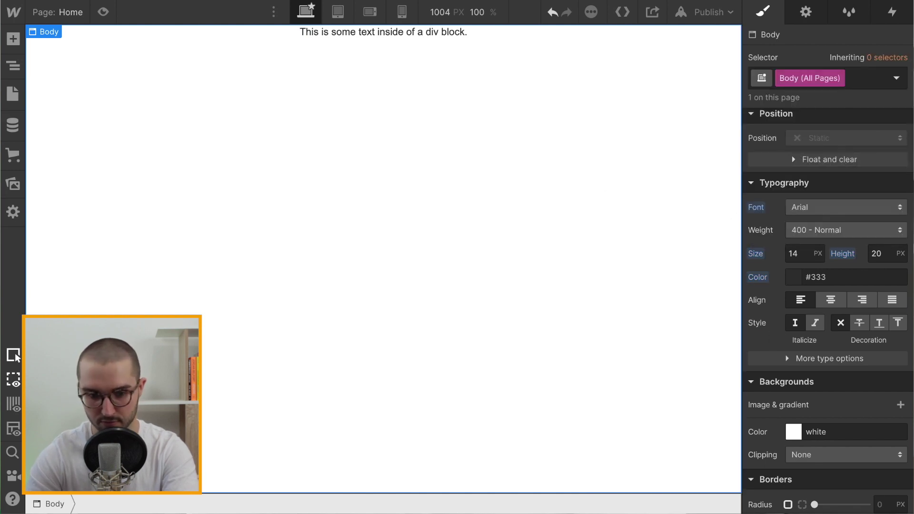
click(13, 67)
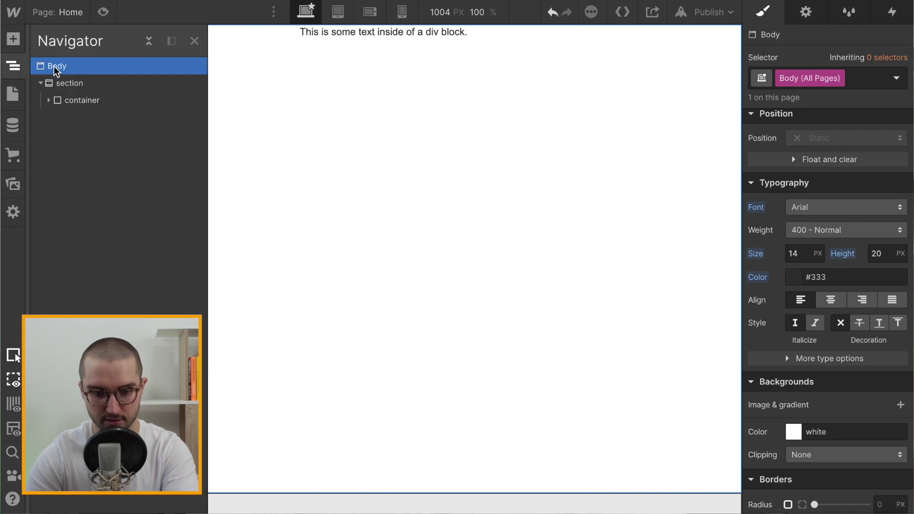
click(443, 207)
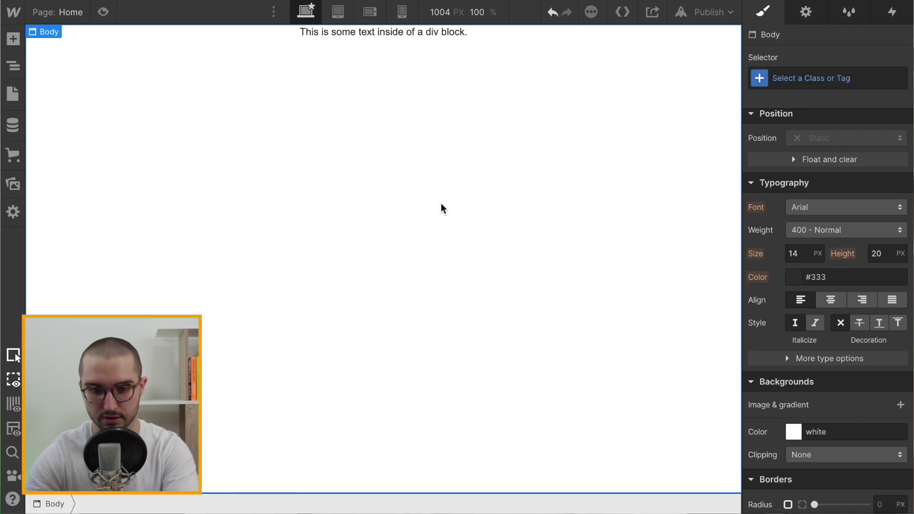
click(845, 75)
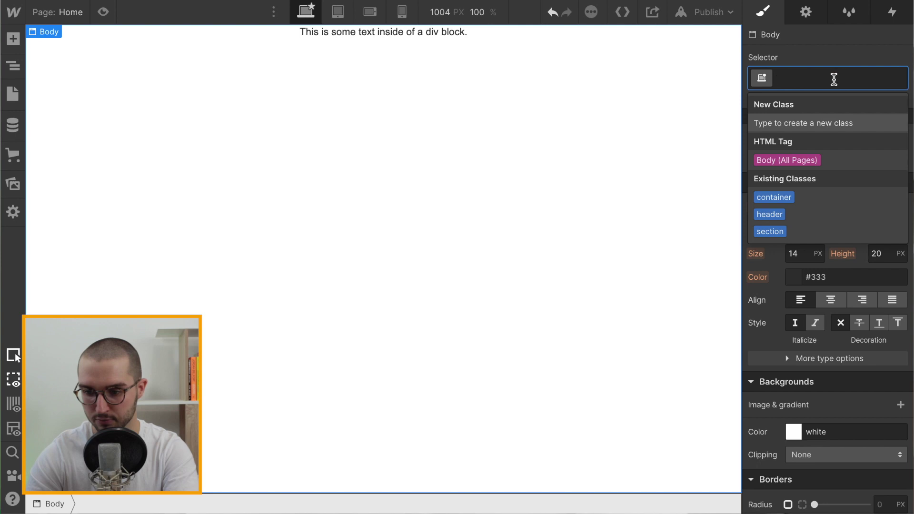
click(794, 164)
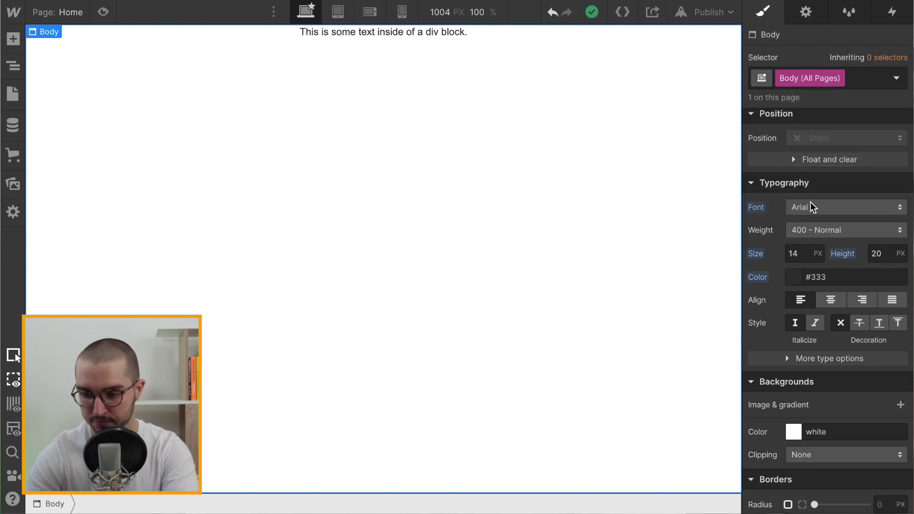
scroll(776, 282, up, 1)
click(830, 217)
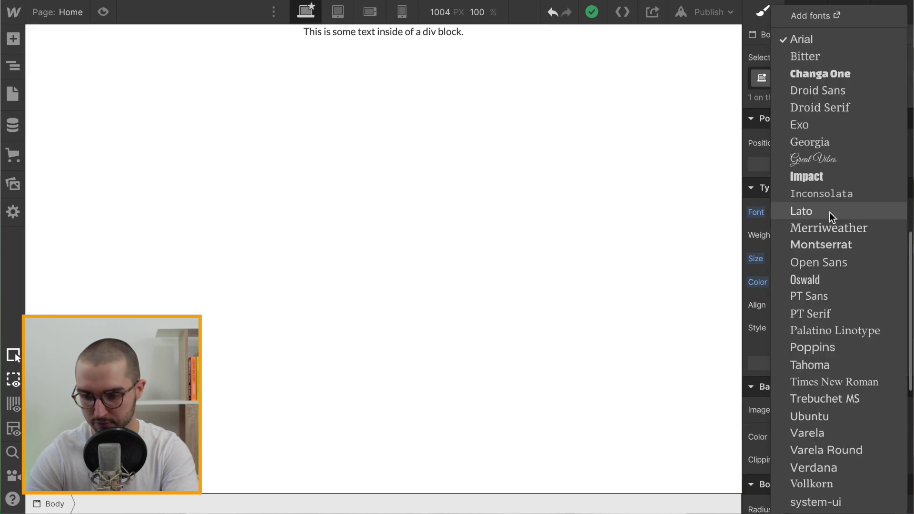
click(827, 347)
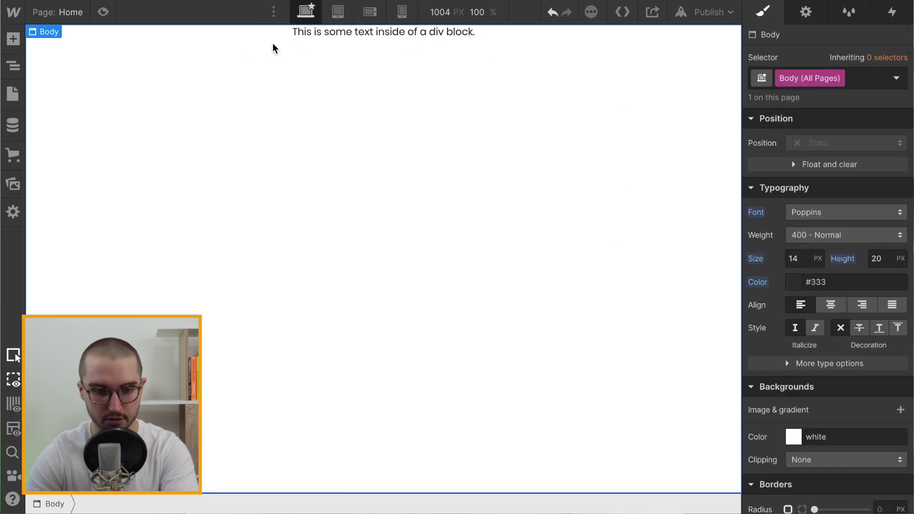
click(13, 17)
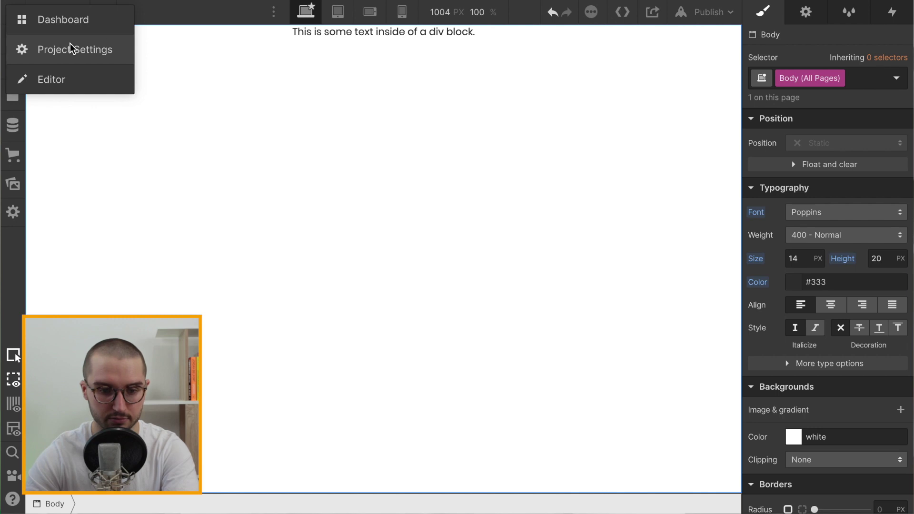
click(240, 114)
click(12, 17)
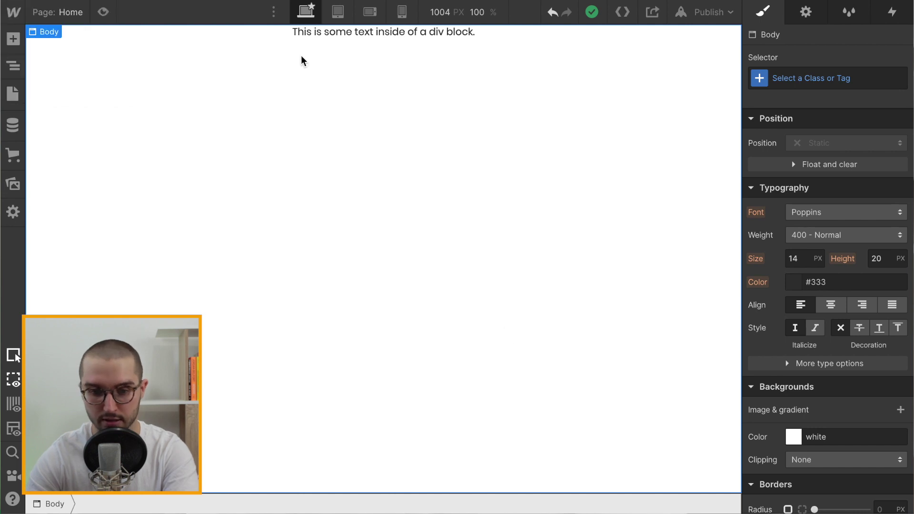
Replace the placeholder text of the header's text block with "Agricool"
double_click(384, 32)
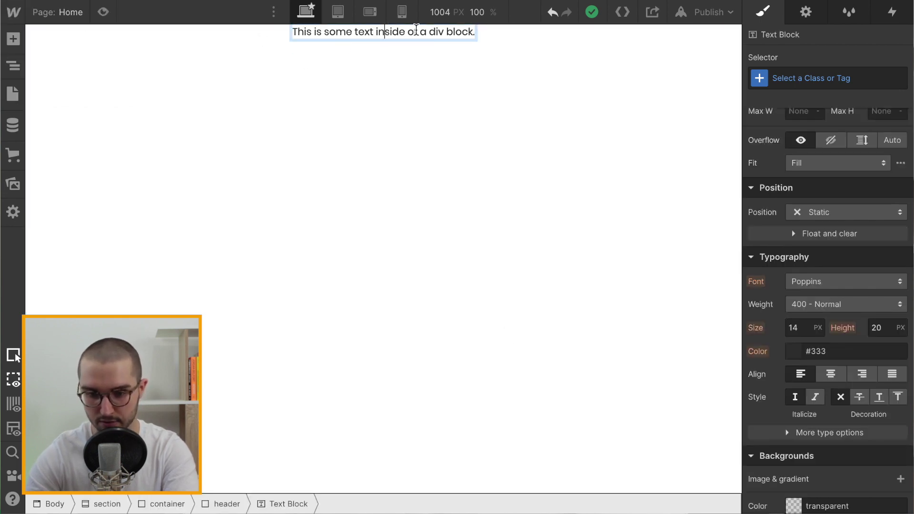
key(ctrl+a)
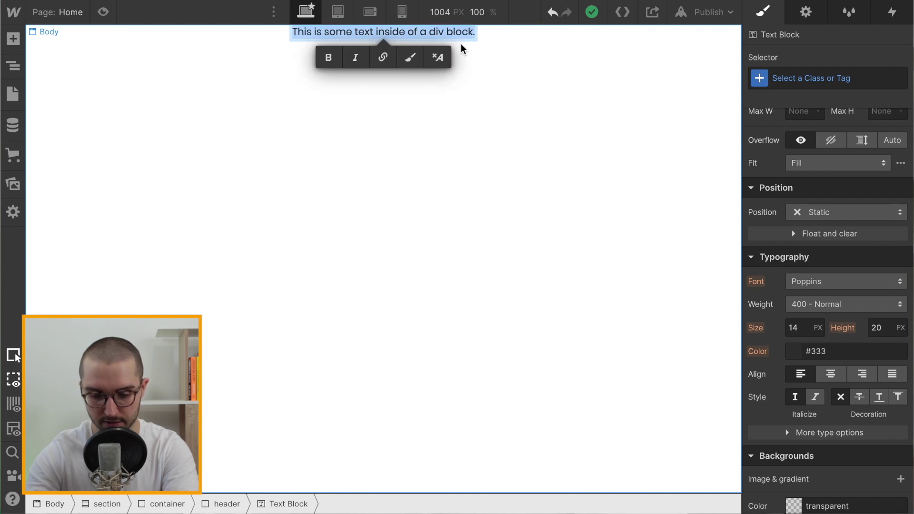
text(Agricool)
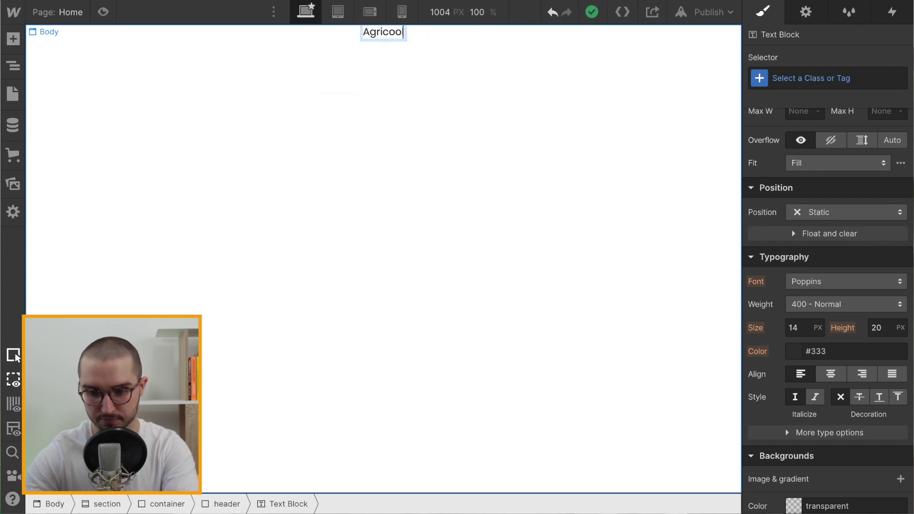
click(434, 122)
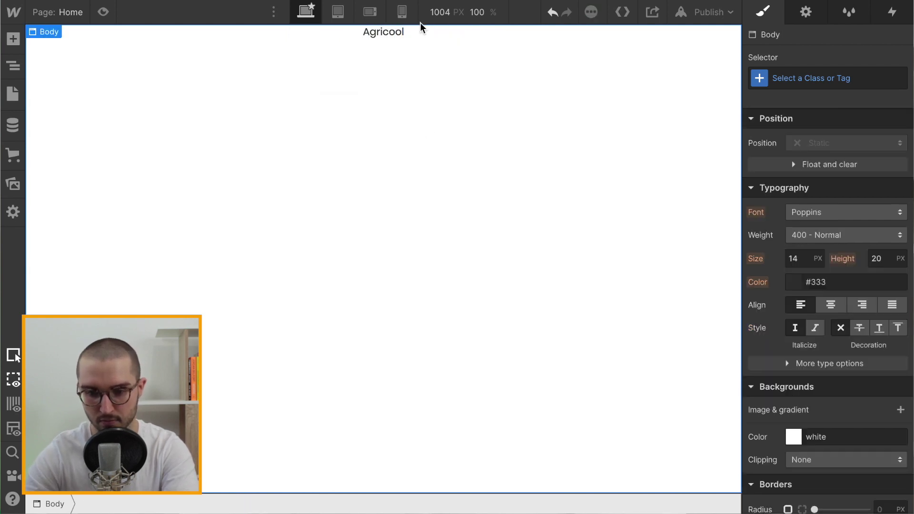
Set the font size of the Agricool text block to 24 px
click(394, 37)
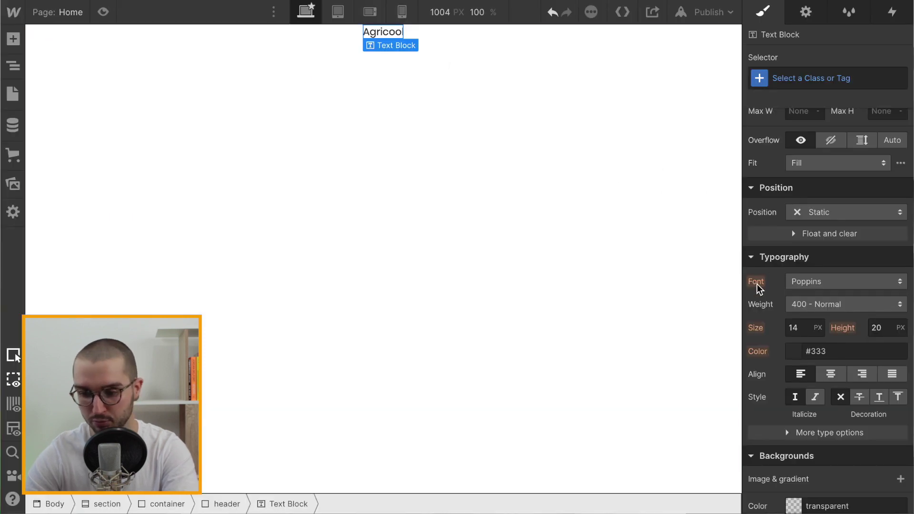
click(805, 325)
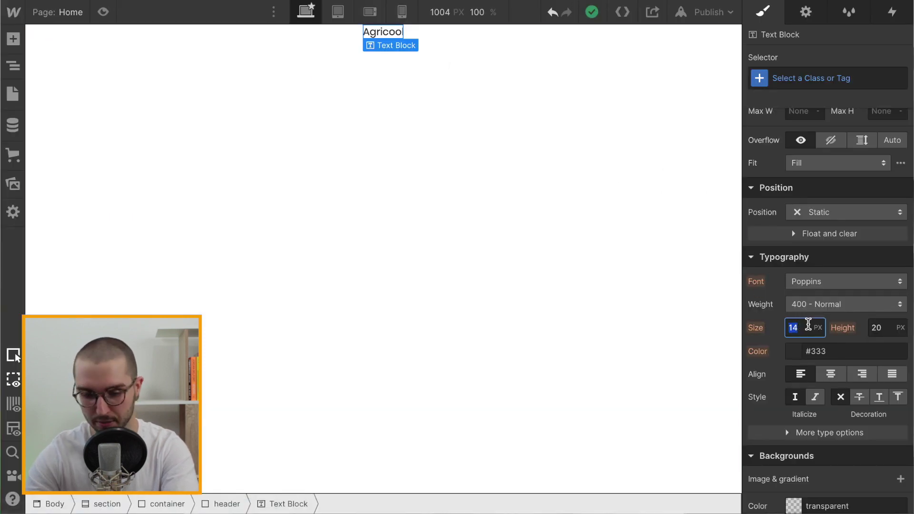
text(24)
key(Return)
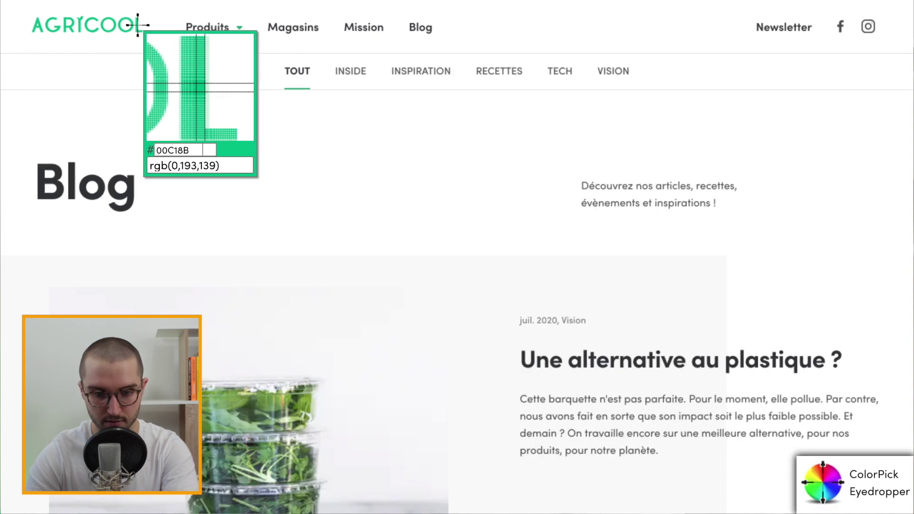
Sample the green #00C18B from the logo on the Agricool blog and apply it in Webflow as the header title's text color
click(142, 28)
key(ctrl+c)
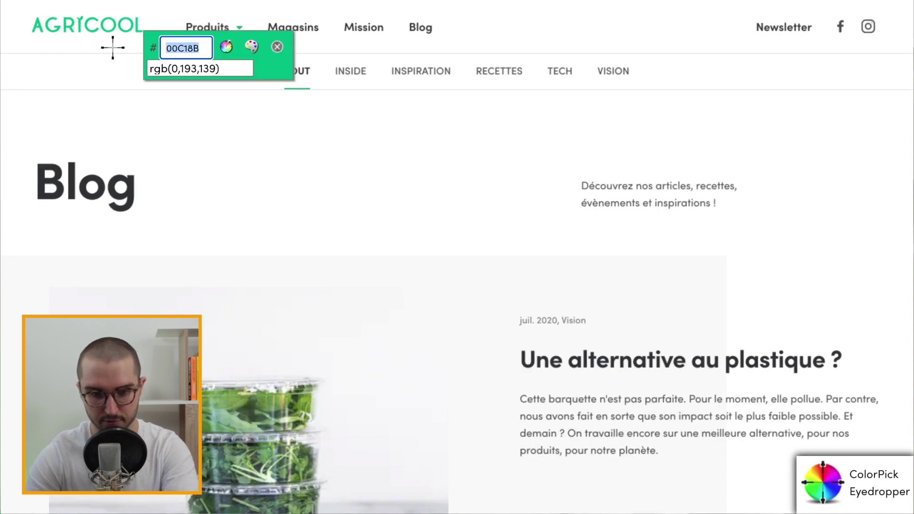
click(277, 46)
key(ctrl+Tab)
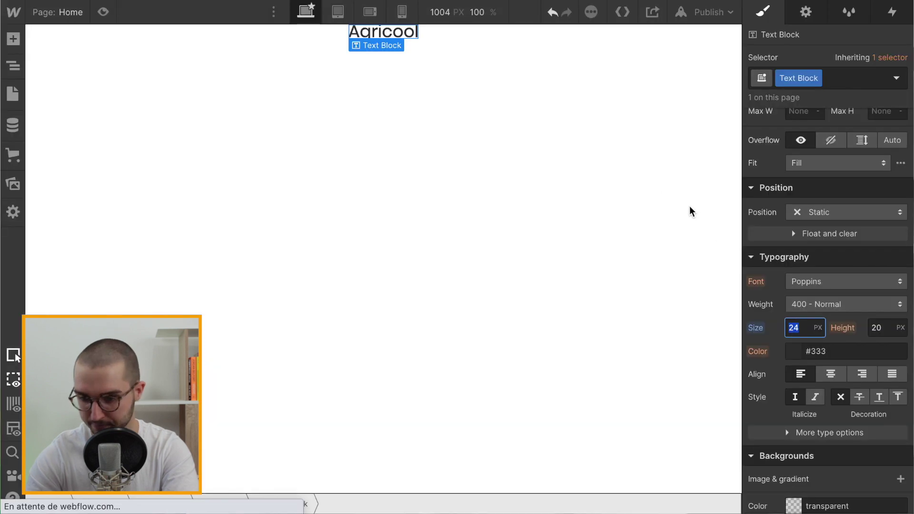
drag(841, 351, 748, 352)
key(ctrl+v)
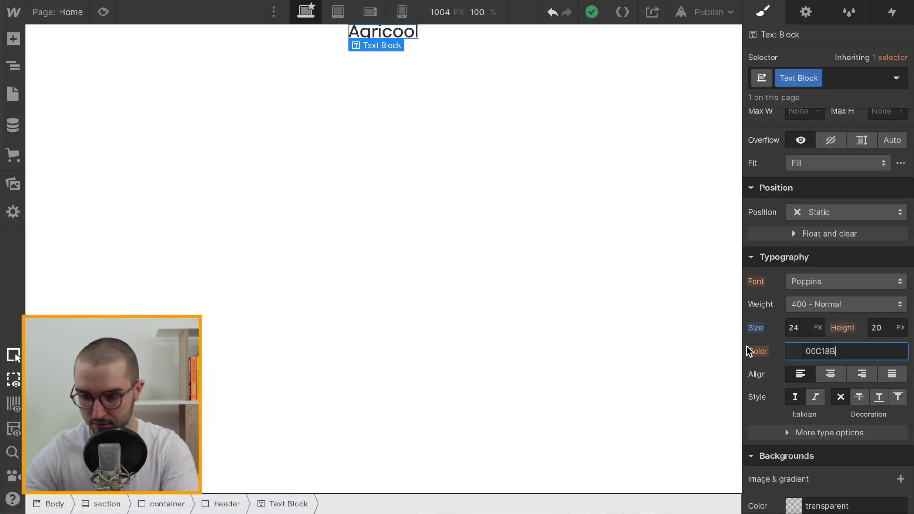
Rename the class of the Agricool text block to "title-header"
click(821, 78)
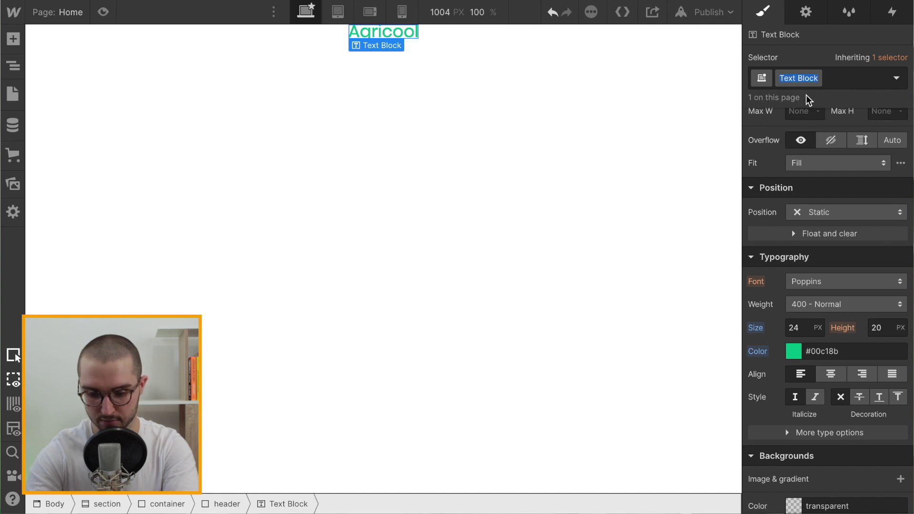
text(title-header)
key(Return)
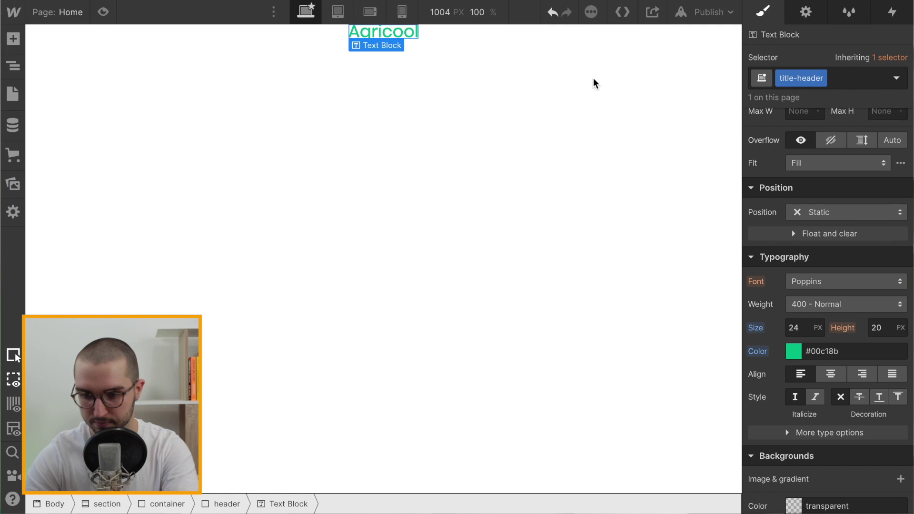
Give the header block 32 px of padding on all four sides
click(450, 37)
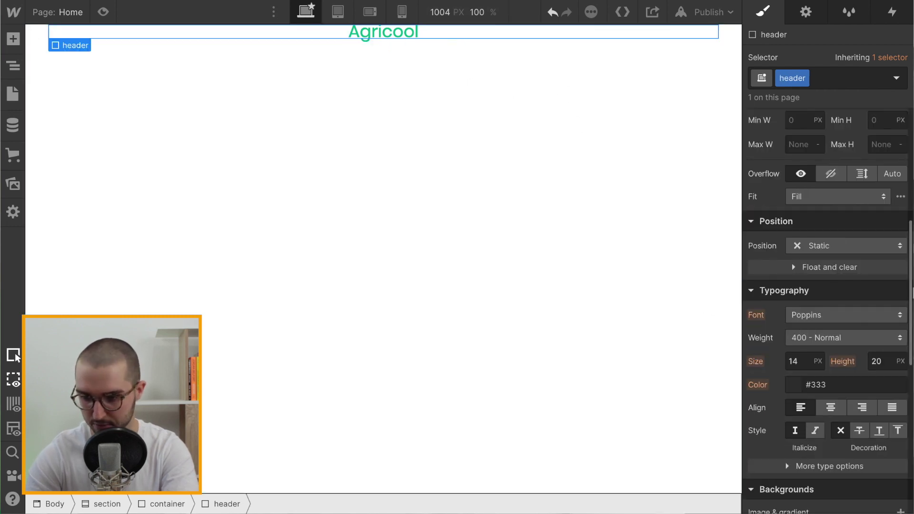
scroll(802, 180, up, 5)
scroll(803, 178, up, 2)
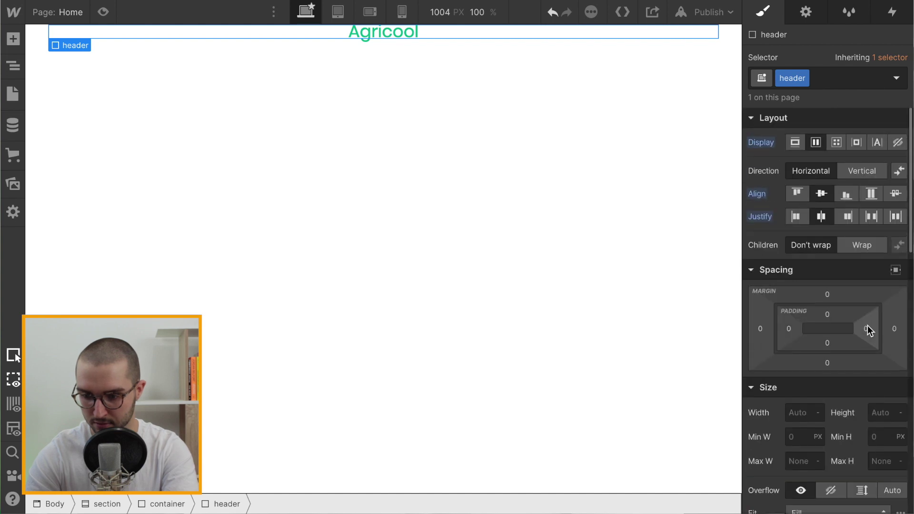
drag(866, 331, 842, 335)
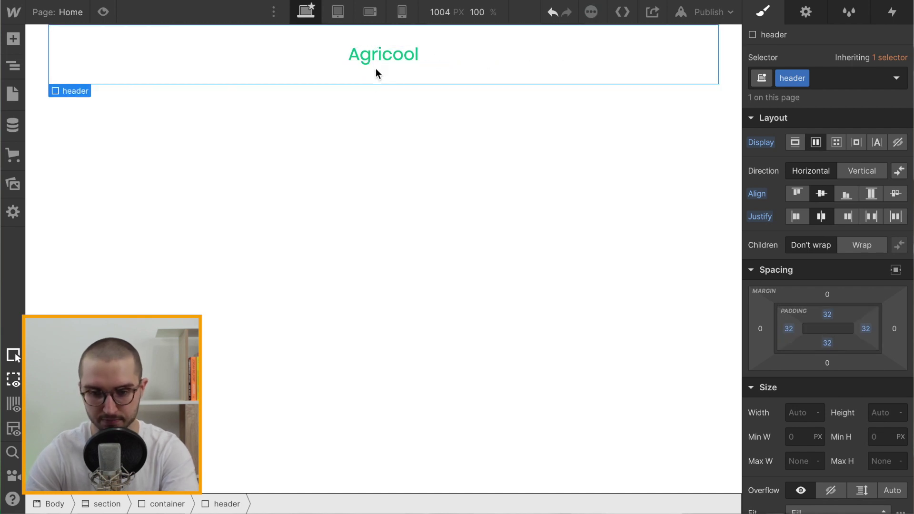
Save the green text color of the Agricool title as a reusable swatch under its suggested name
click(399, 56)
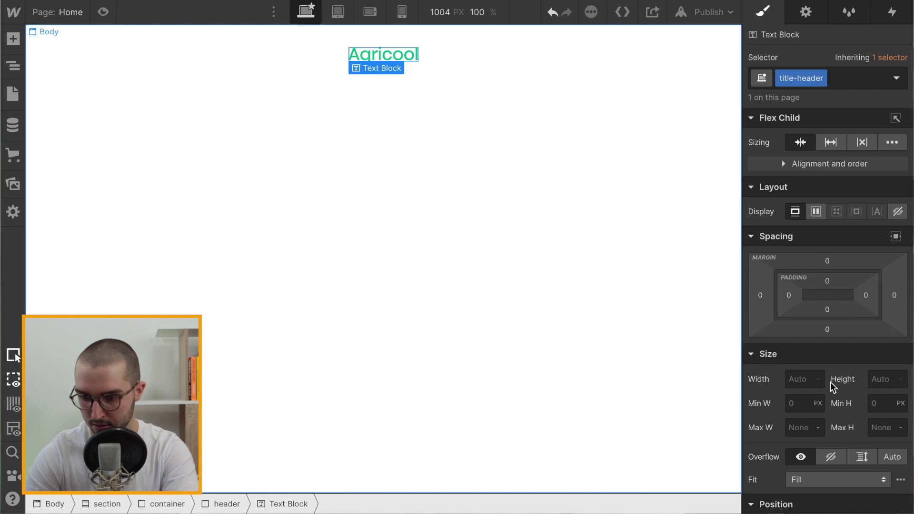
scroll(781, 343, down, 1)
scroll(778, 339, down, 8)
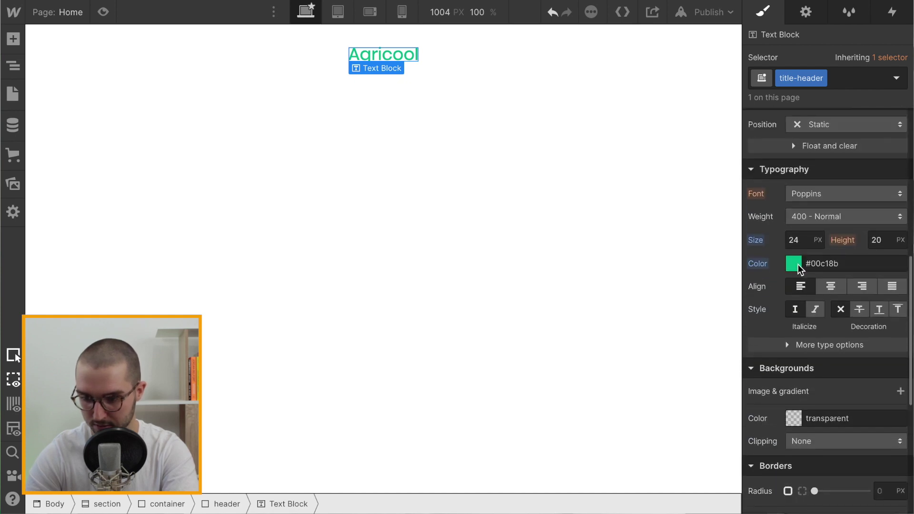
click(797, 264)
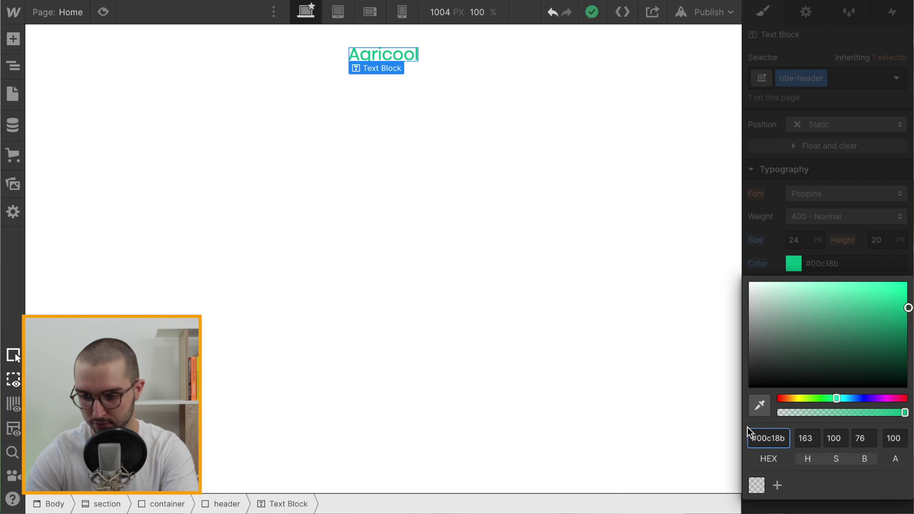
click(777, 487)
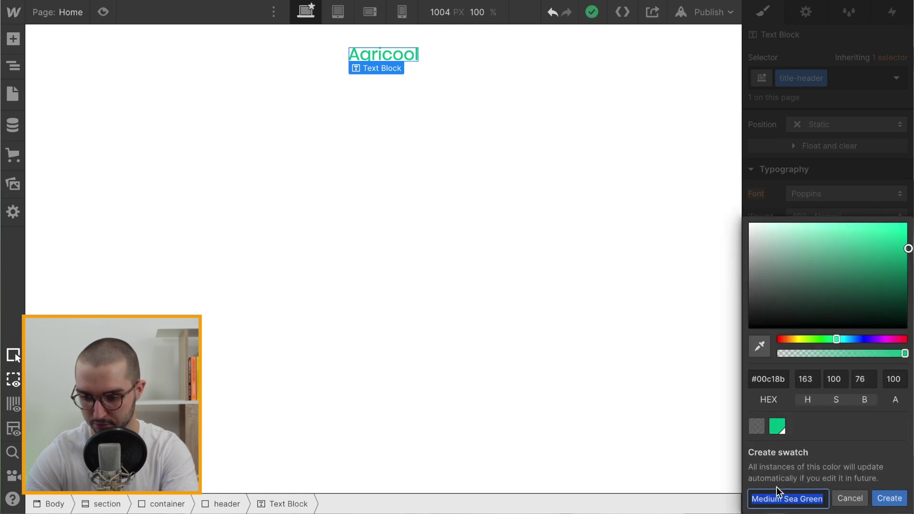
click(889, 498)
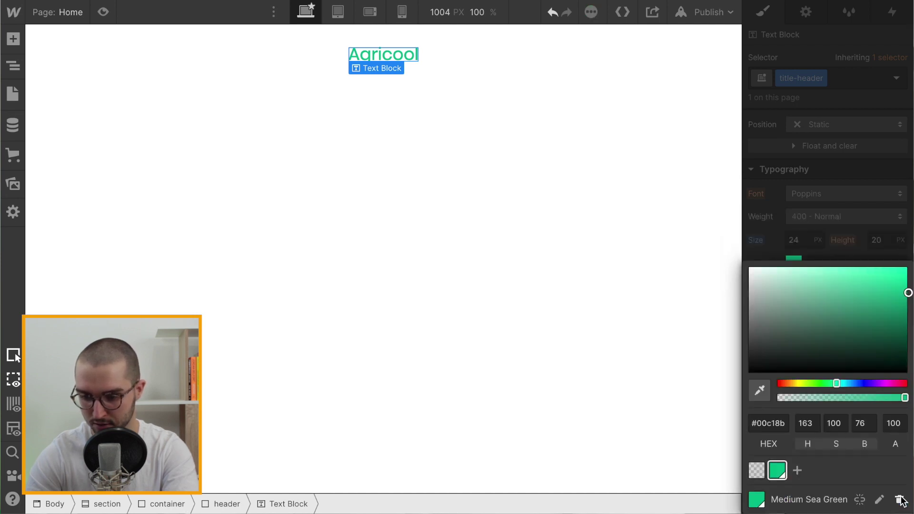
click(620, 264)
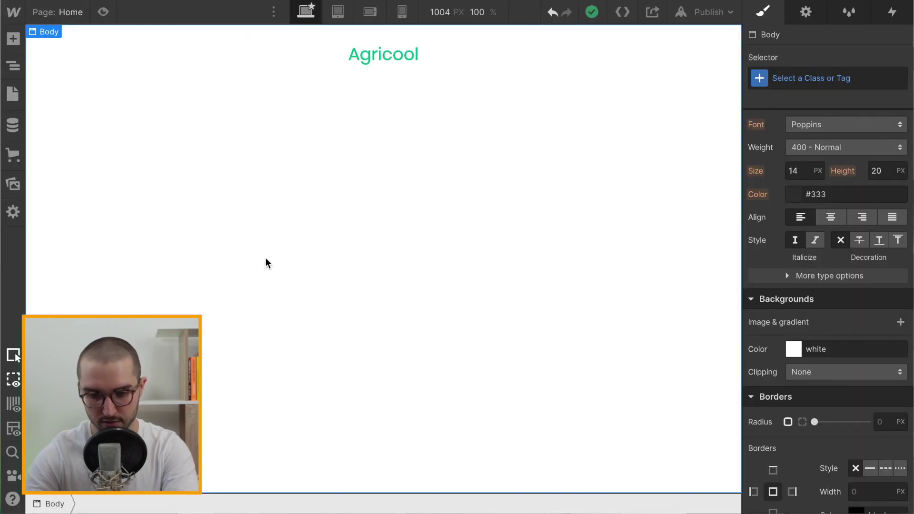
Add a Section element to the page below the header and assign it the existing class "section"
key(ctrl+e)
text(section)
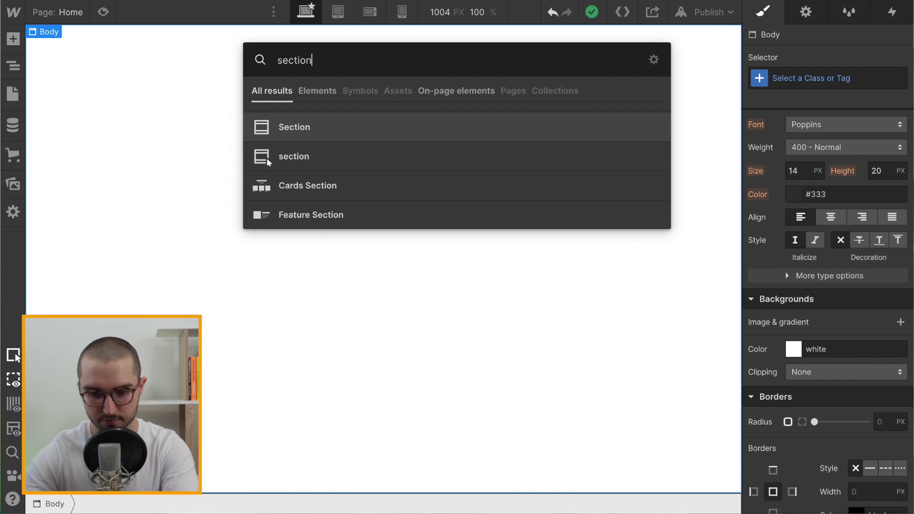
key(Return)
click(797, 77)
text(sec)
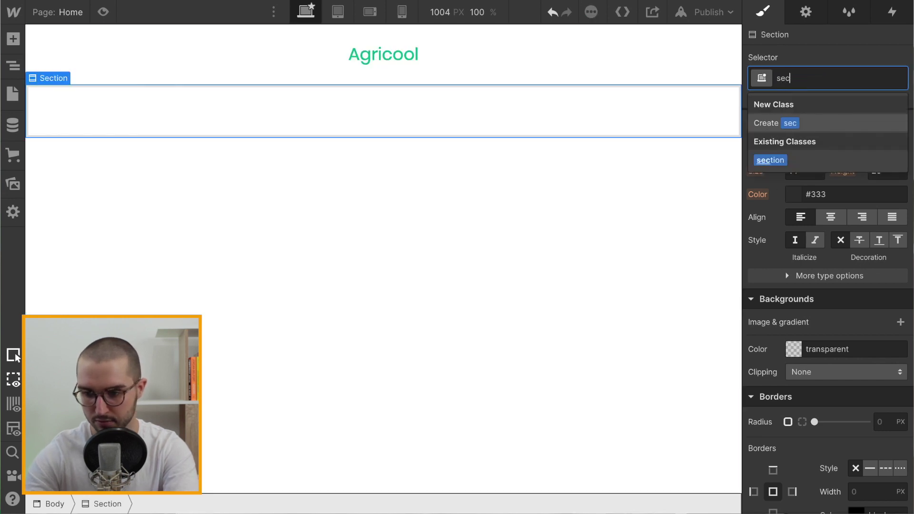
text(tion)
key(Return)
Insert a div block inside the new section and give it the existing class "container"
key(ctrl+e)
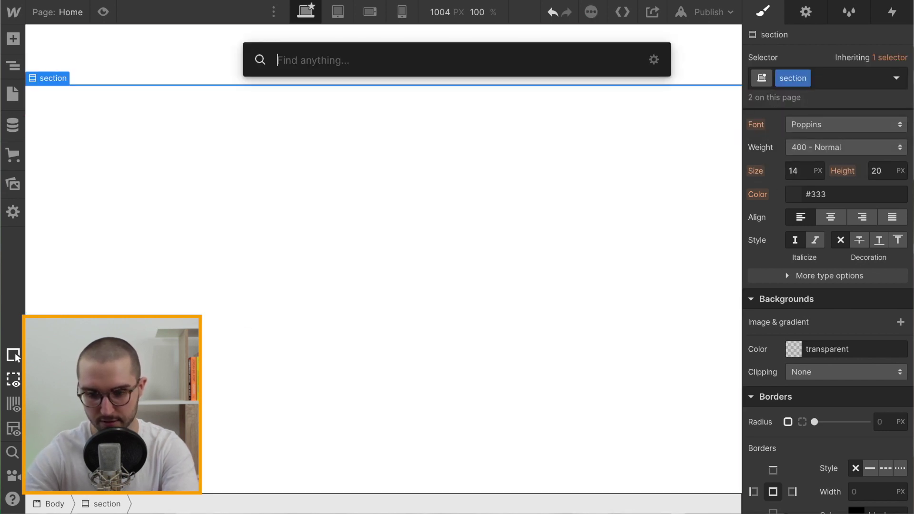
text(di)
key(Return)
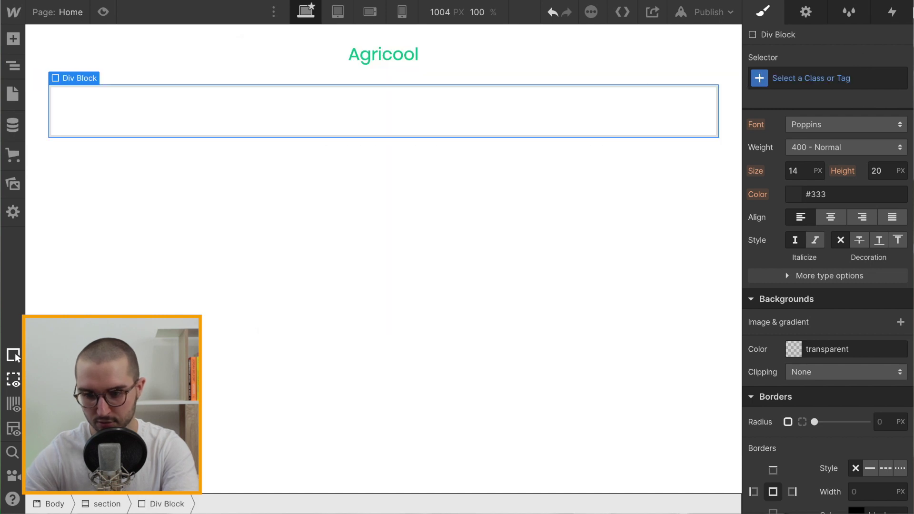
click(791, 71)
text(containe)
key(Return)
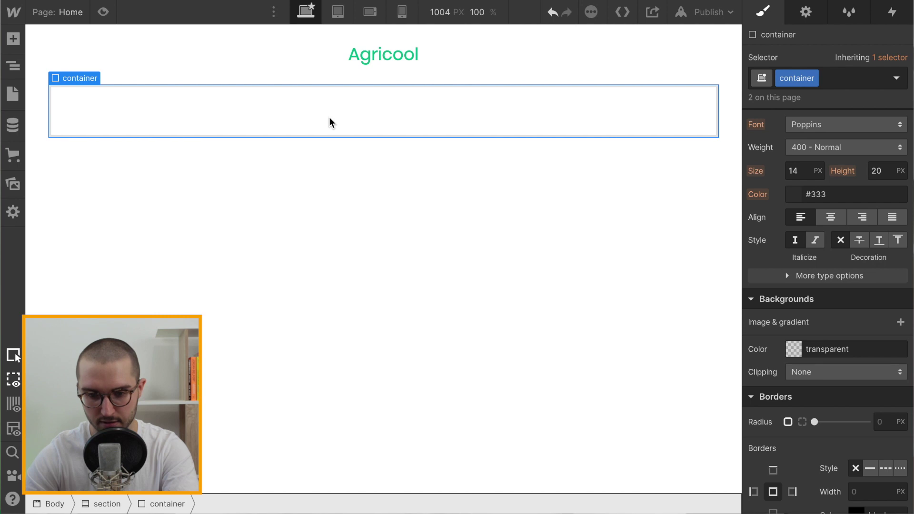
Nest another div block inside the container and give it a new class named "navigation"
key(ctrl+e)
text(div)
key(Return)
click(792, 85)
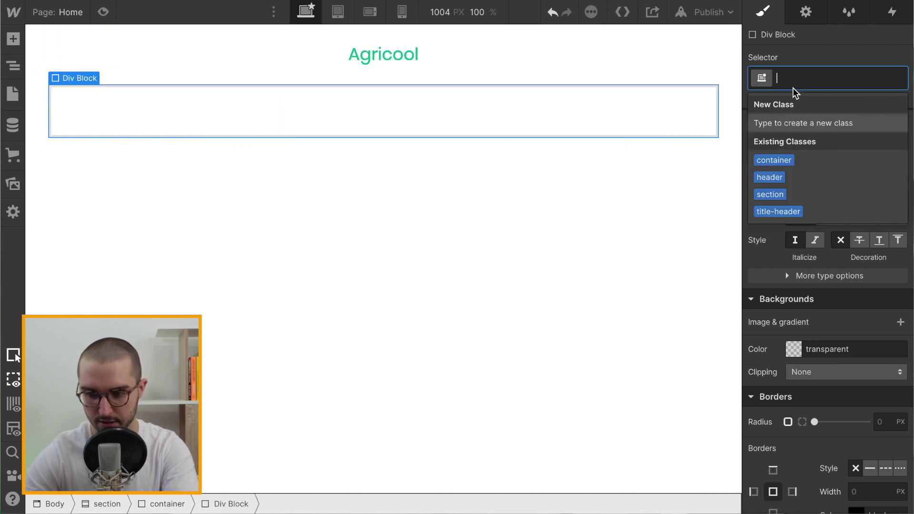
text(navigation)
key(Return)
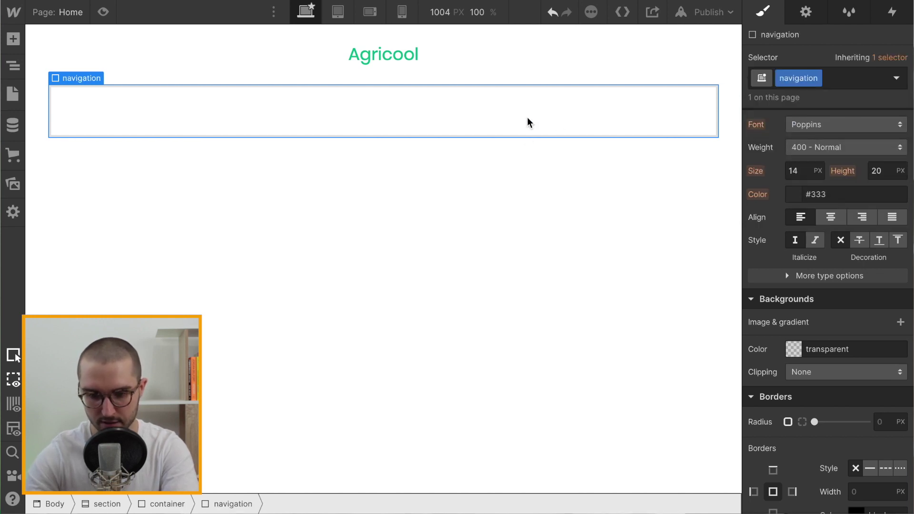
Add a link block inside the navigation div, containing a text block that reads "Tout"
key(ctrl+e)
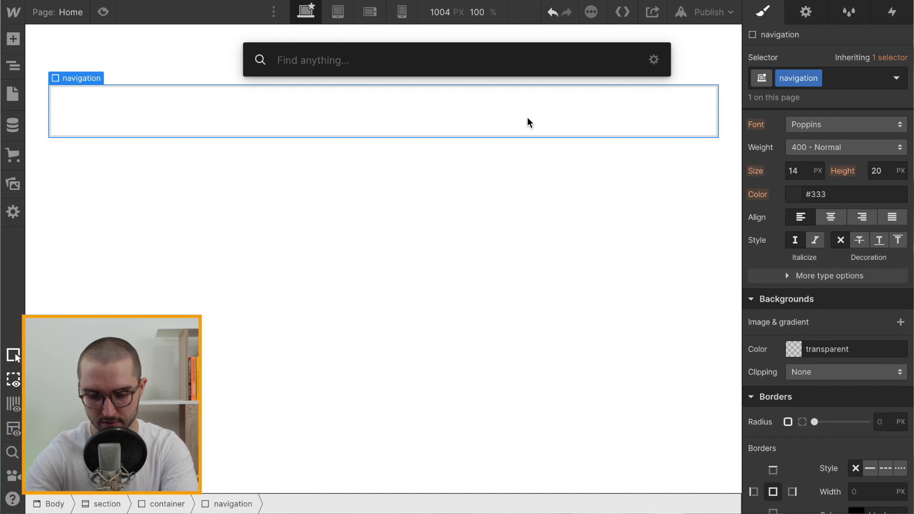
text(link)
key(Return)
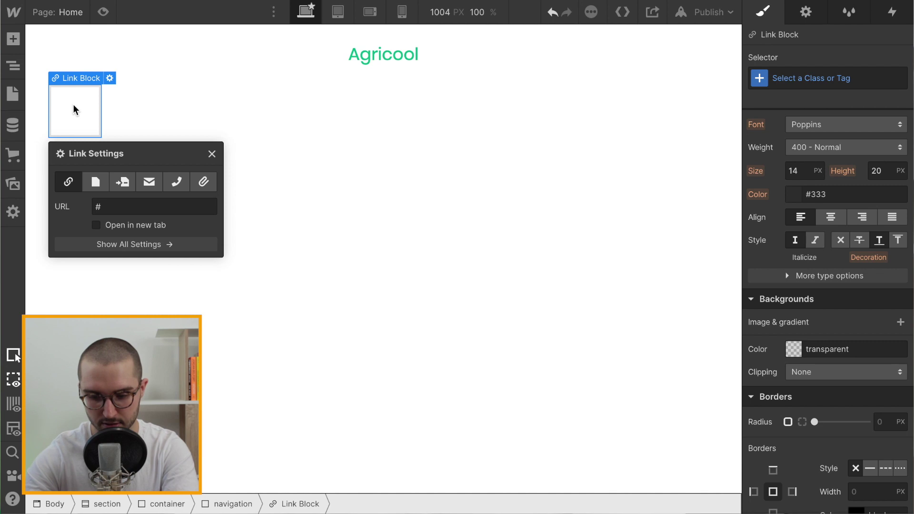
key(ctrl+e)
text(te)
key(Down)
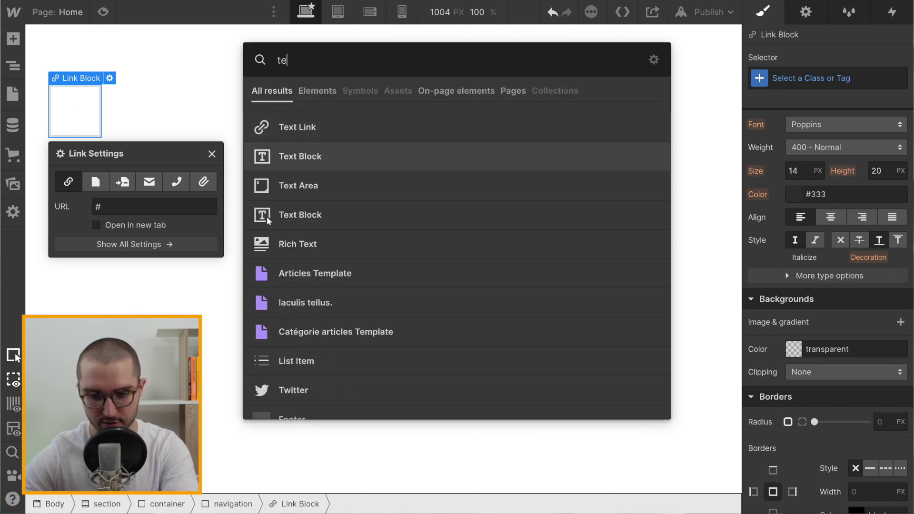
key(Return)
double_click(184, 93)
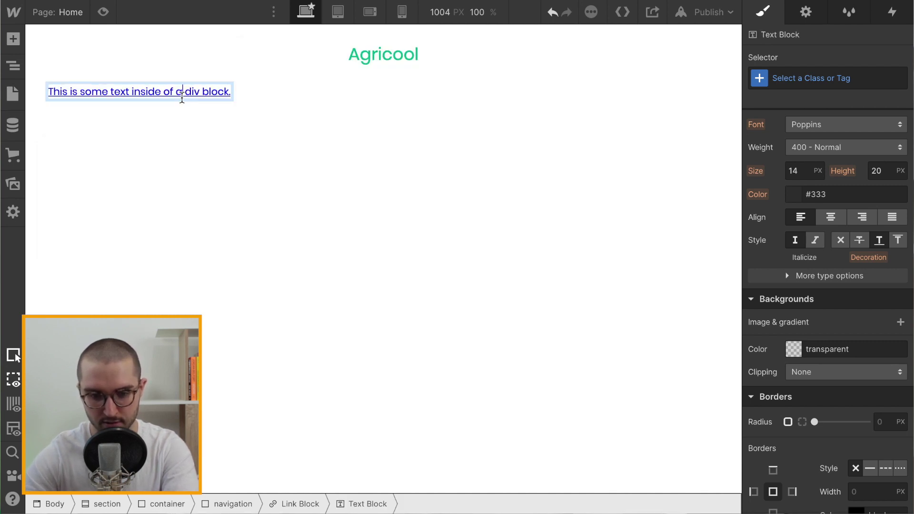
key(ctrl+a)
text(Tout)
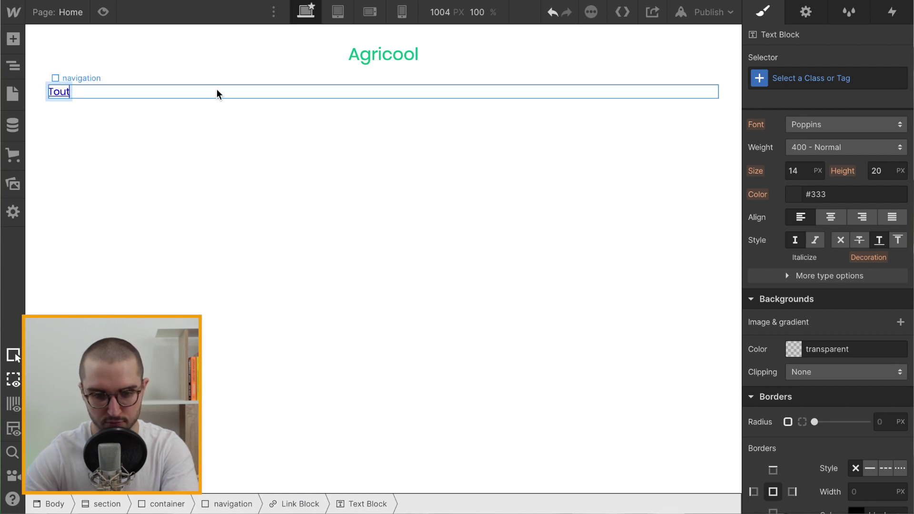
click(208, 106)
Make the navigation div a horizontal flex layout with its children centered in both align and justify
click(177, 93)
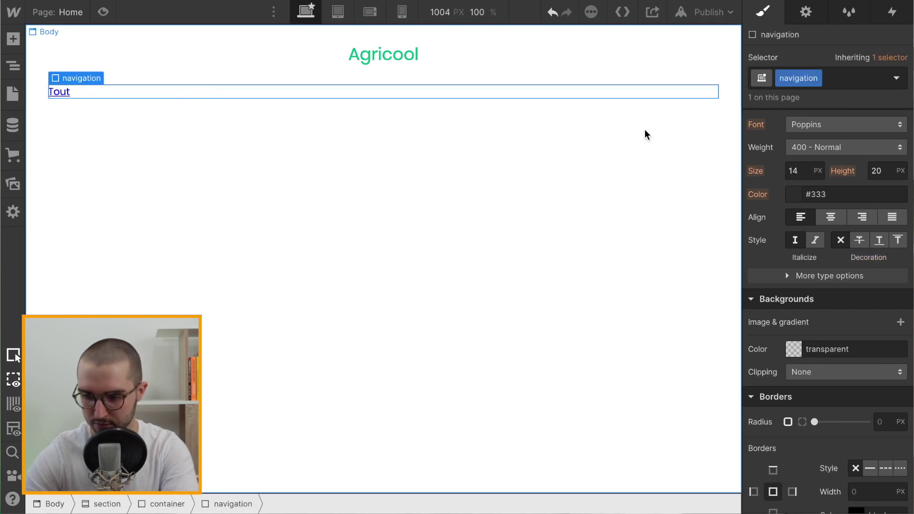
scroll(782, 286, up, 6)
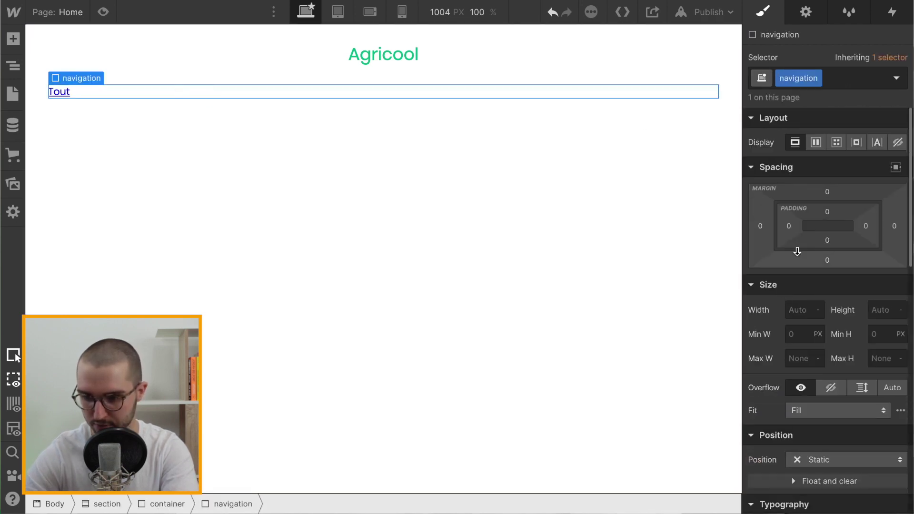
click(816, 143)
click(829, 199)
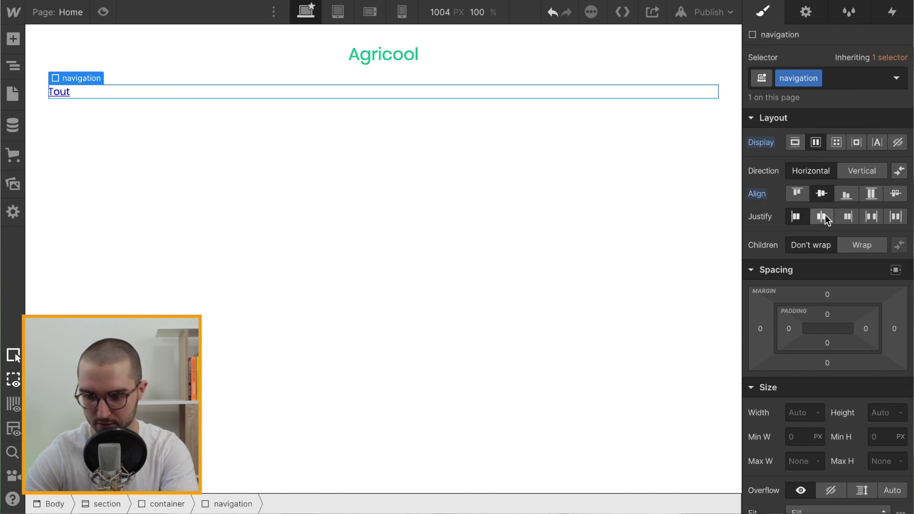
click(824, 216)
Give the link block around the "Tout" text 18 px of padding on all four sides
click(378, 94)
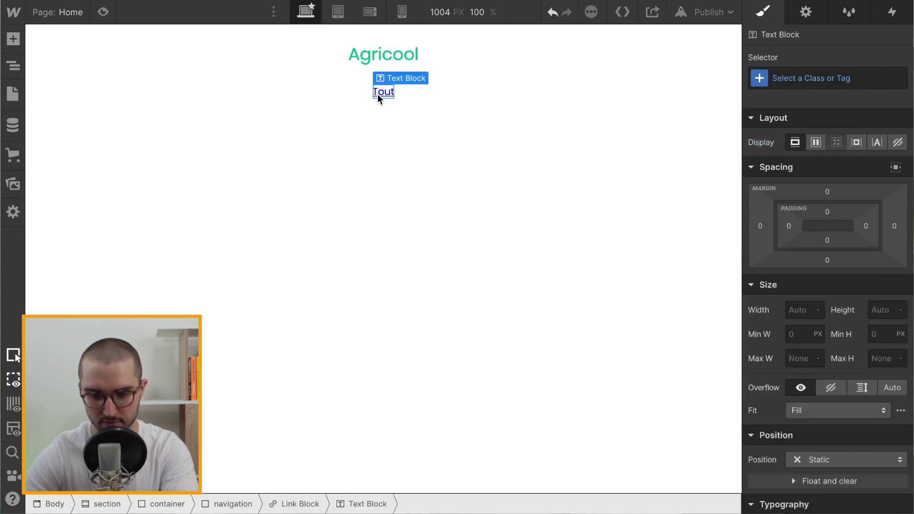
click(293, 503)
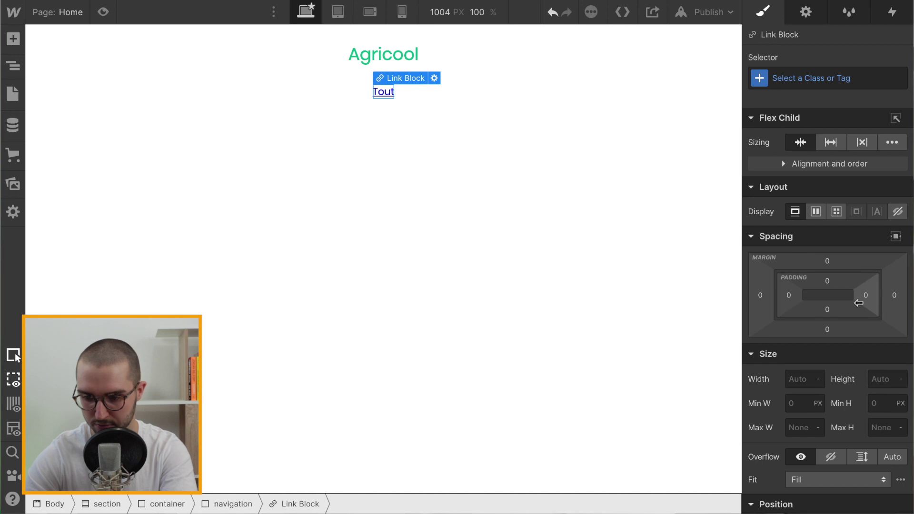
drag(862, 298, 853, 299)
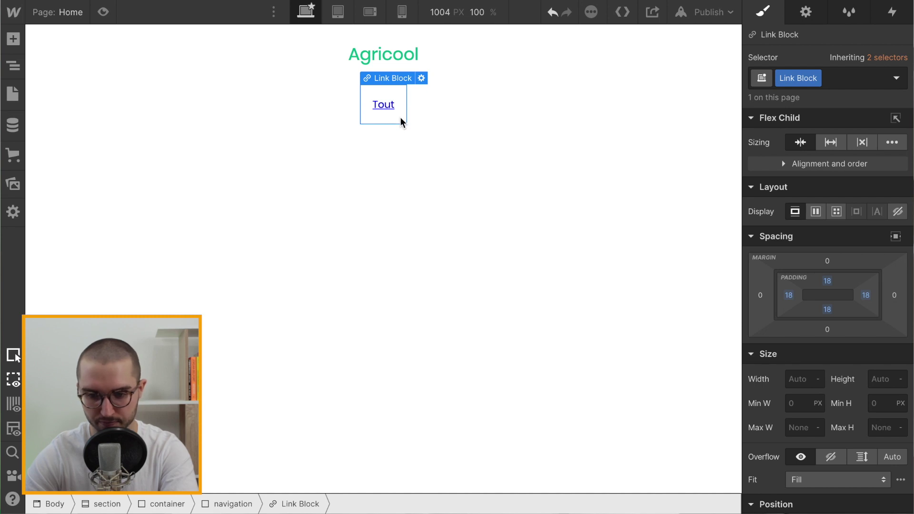
Rename the link block's class to "link-nav"
click(816, 78)
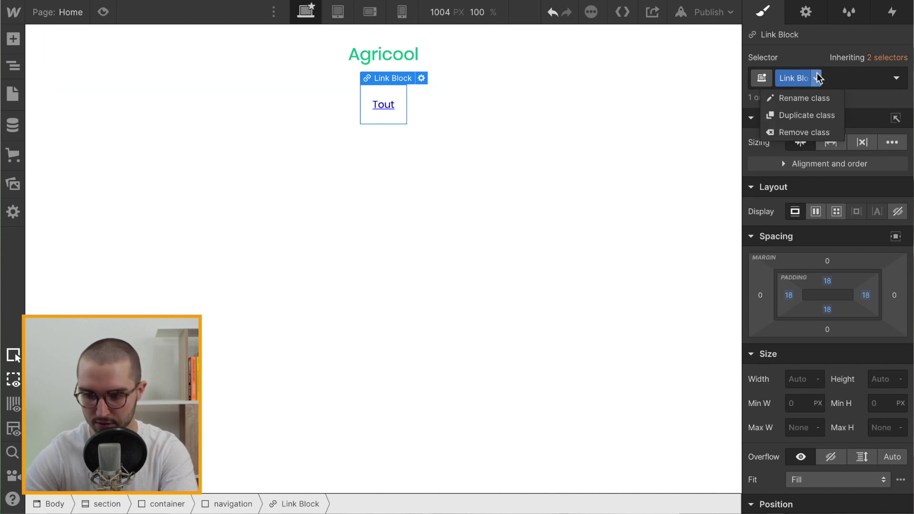
click(803, 98)
text(link)
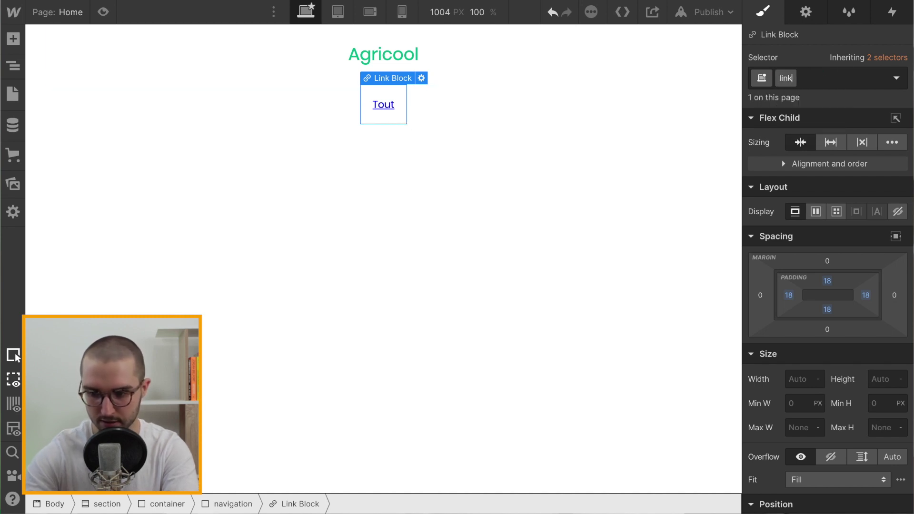
text(-nav)
key(Return)
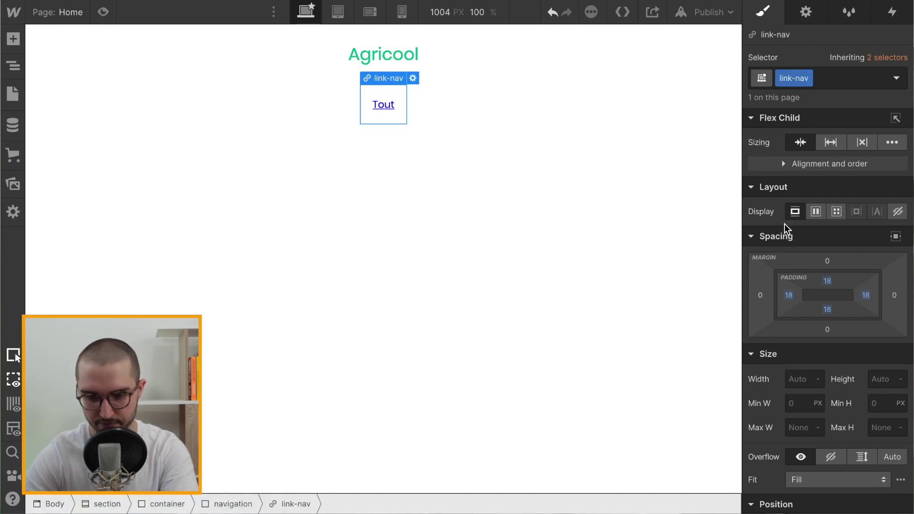
Remove the link-nav underline and set its text color to #575757, sampled from the INSIDE menu item on the Agricool blog
scroll(789, 281, down, 8)
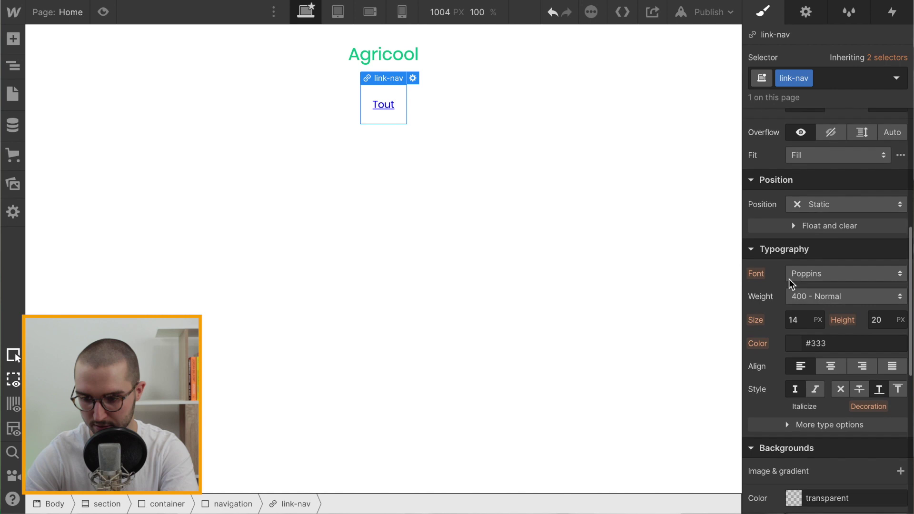
click(840, 349)
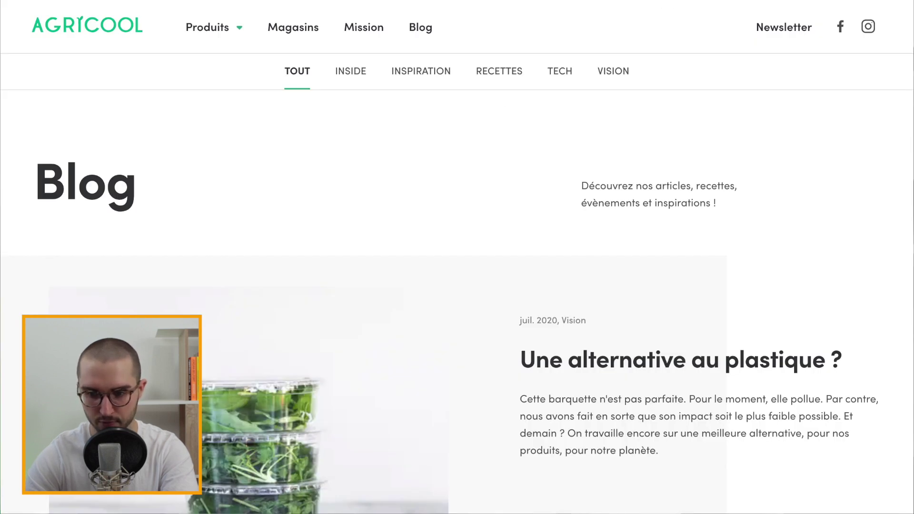
click(653, 0)
click(151, 185)
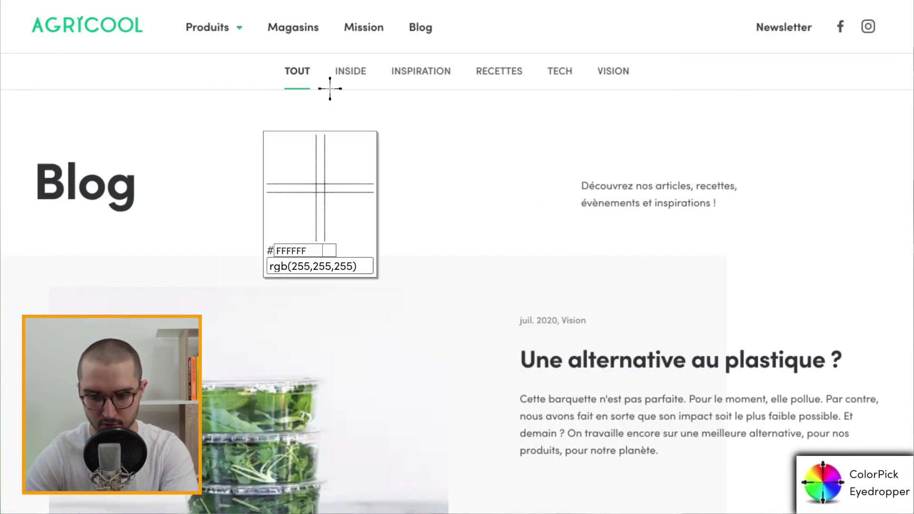
click(365, 71)
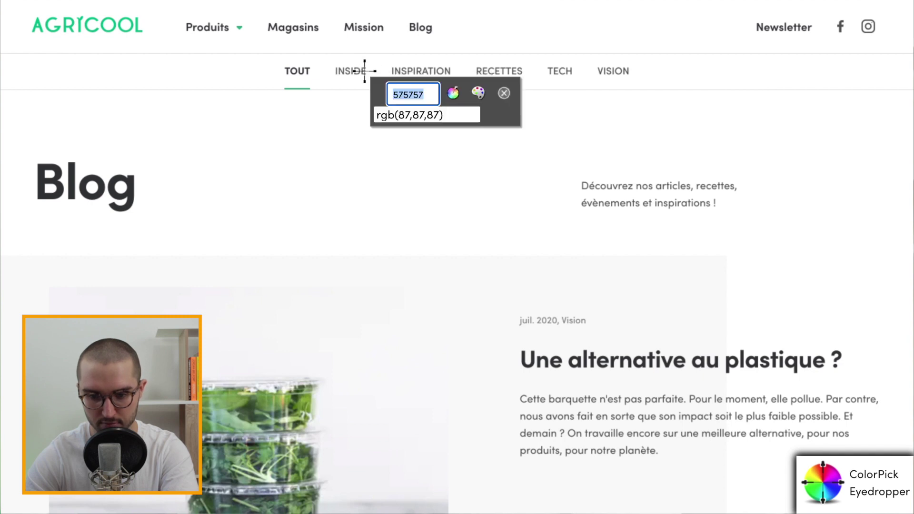
drag(427, 96, 381, 97)
key(ctrl+c)
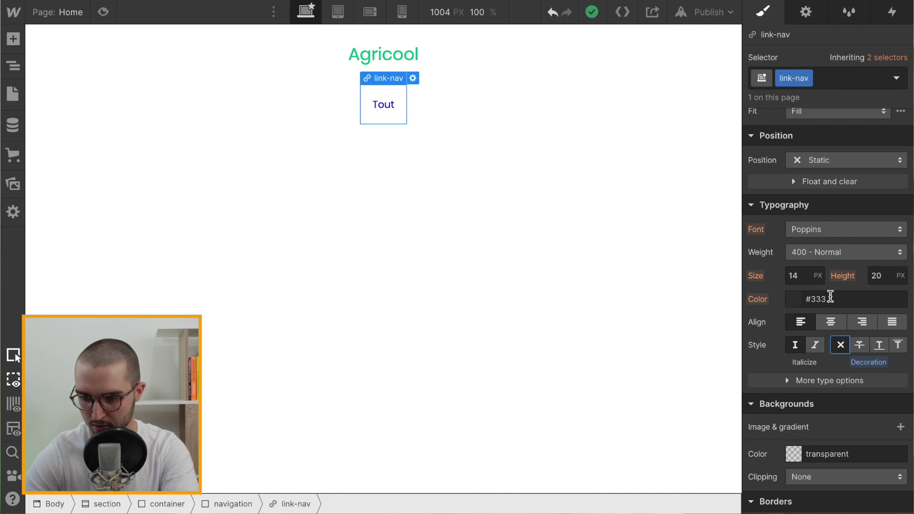
click(787, 300)
key(ctrl+v)
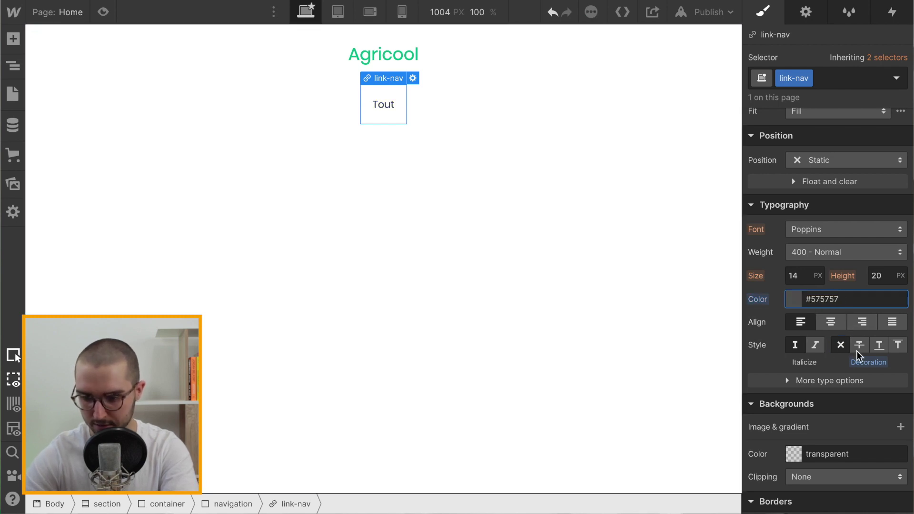
Set the link-nav text to all uppercase and close the color picker on the Agricool blog
click(831, 385)
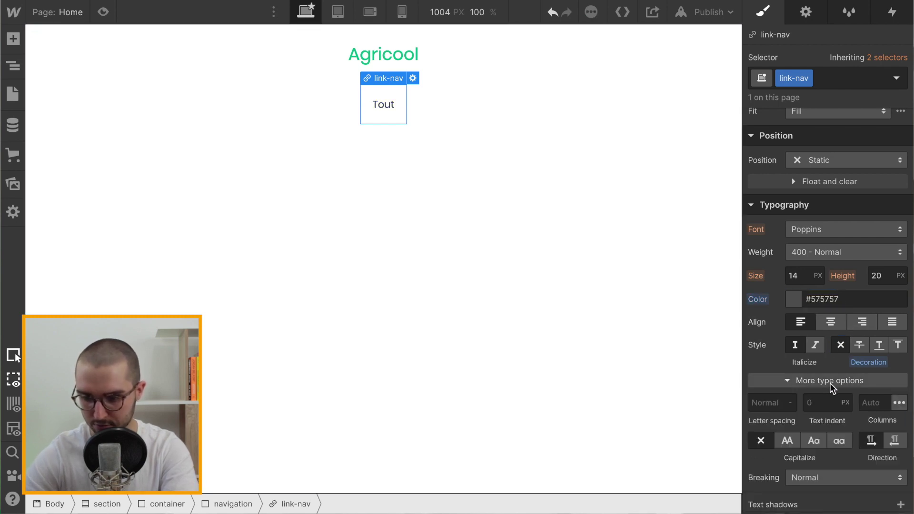
click(787, 441)
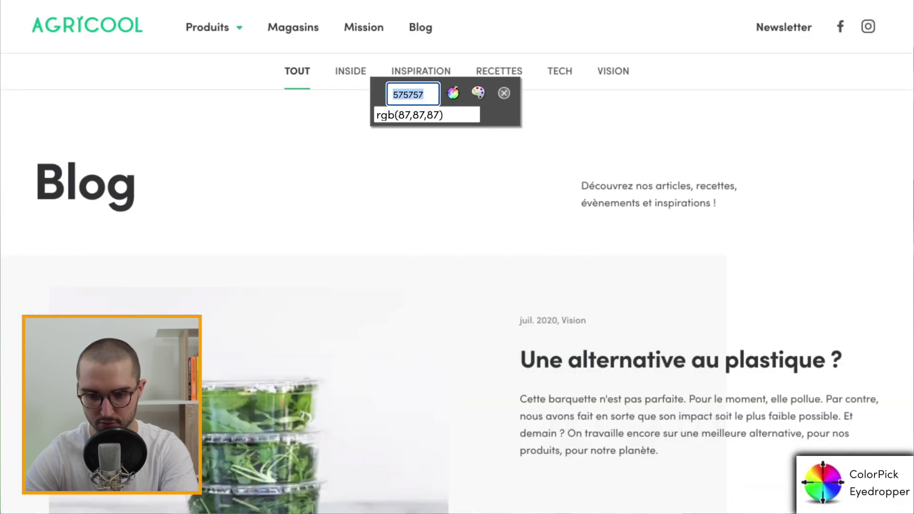
click(504, 94)
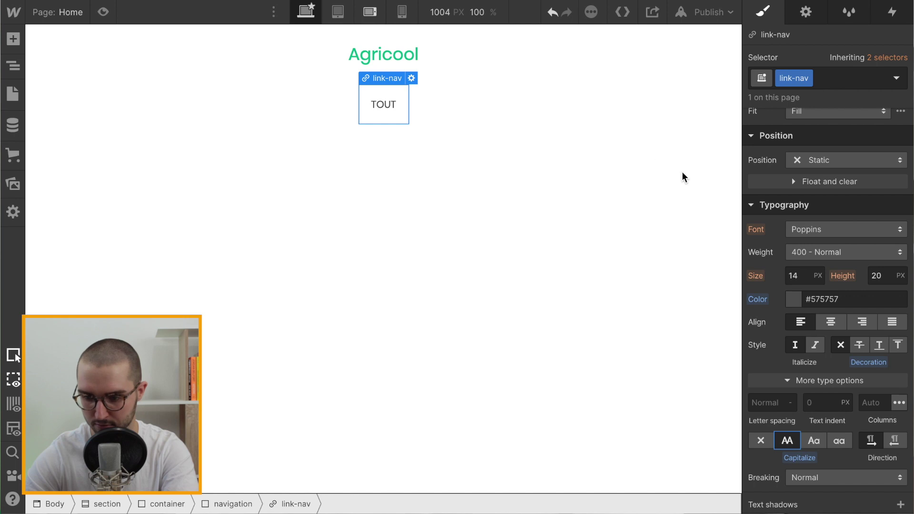
Apply the Medium Sea Green swatch as the link-nav Hover state's text color, then return to the None state
click(897, 79)
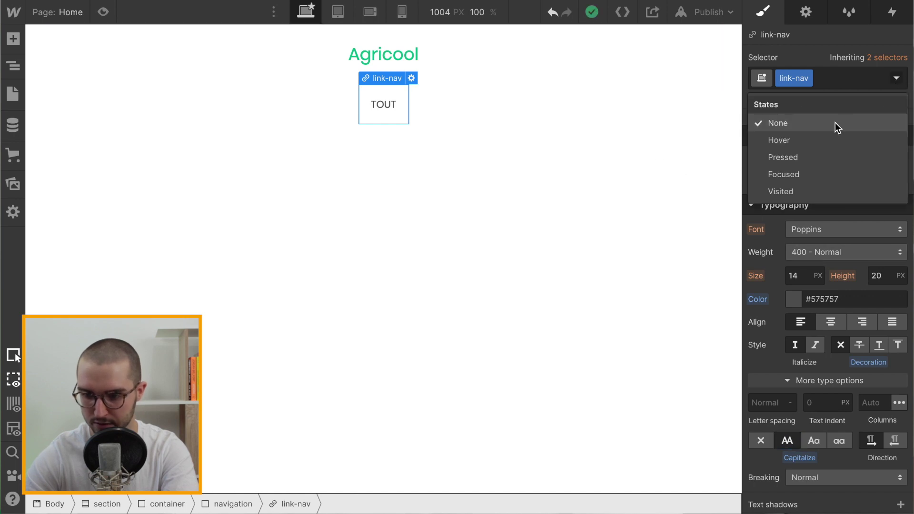
click(816, 139)
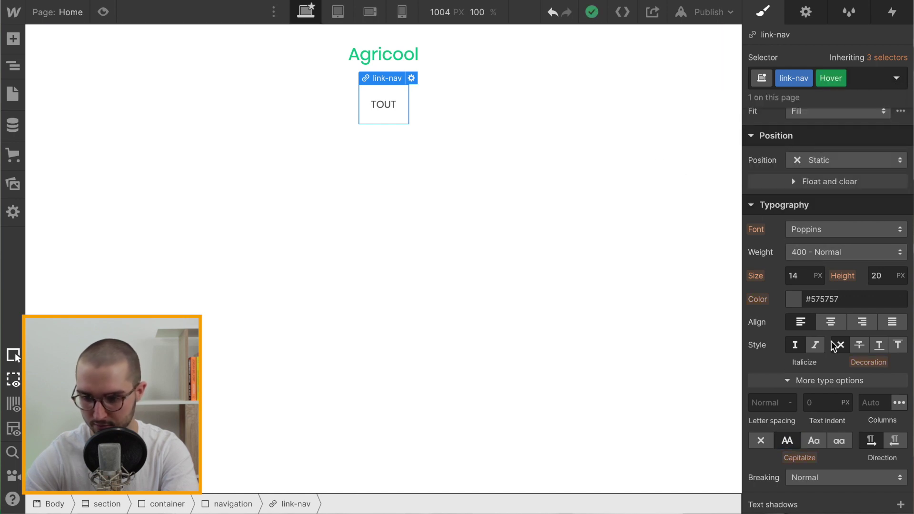
click(793, 300)
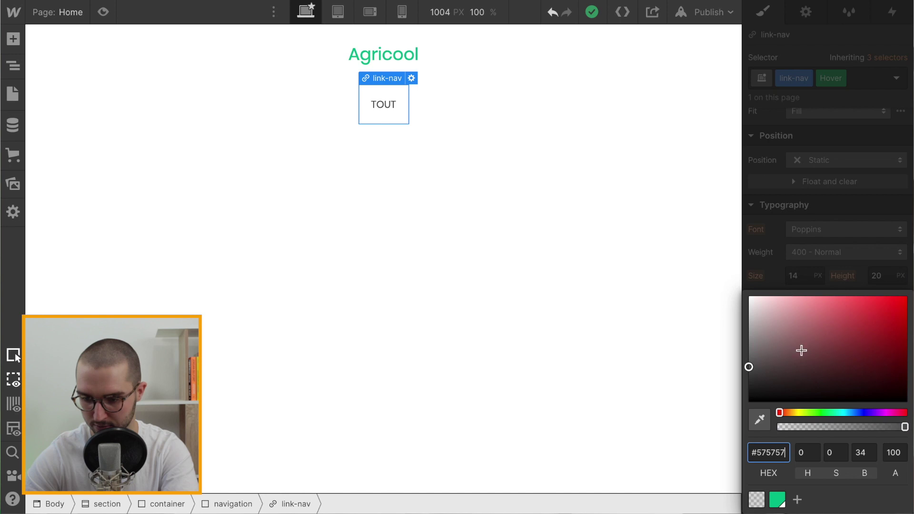
click(778, 500)
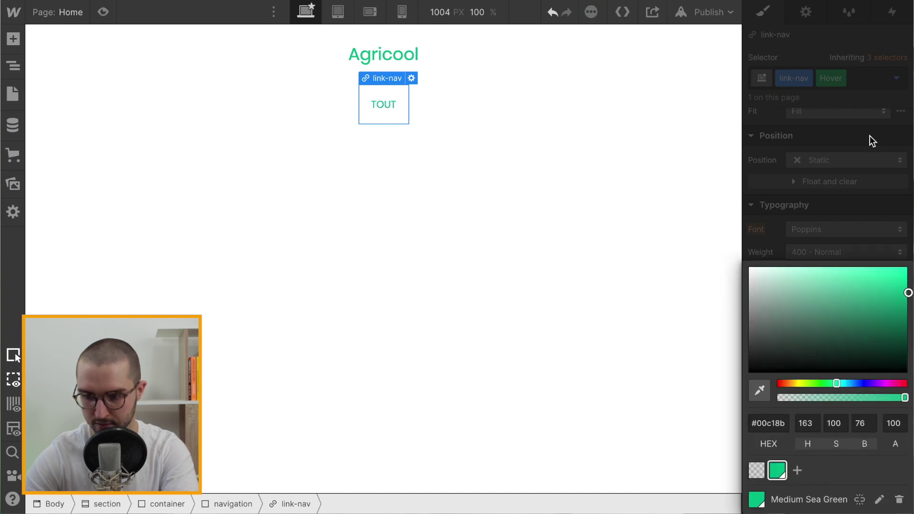
click(898, 80)
click(826, 119)
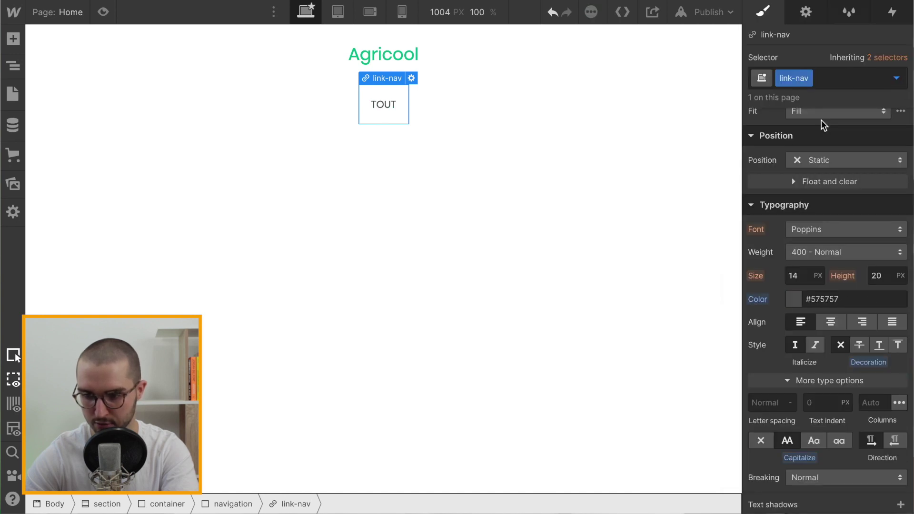
Save the link-nav text color #575757 as a global swatch named "Dim Grey"
click(794, 297)
click(795, 275)
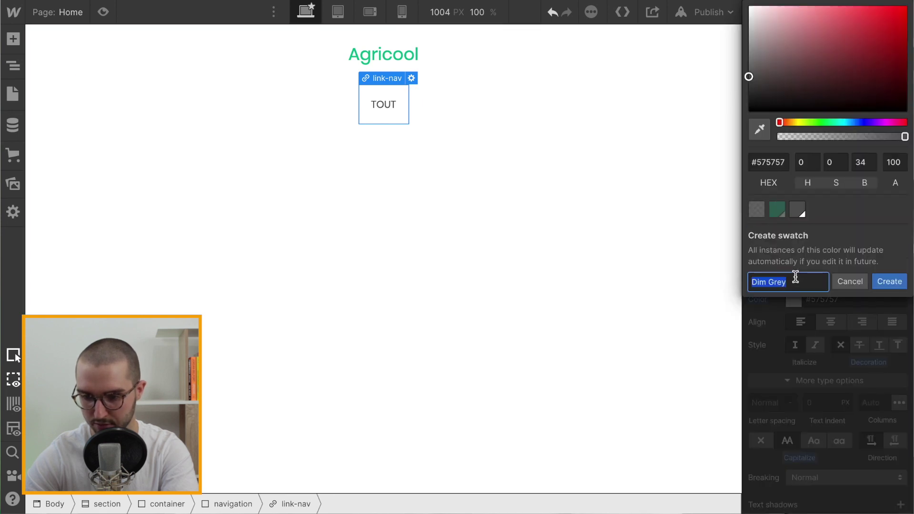
click(899, 282)
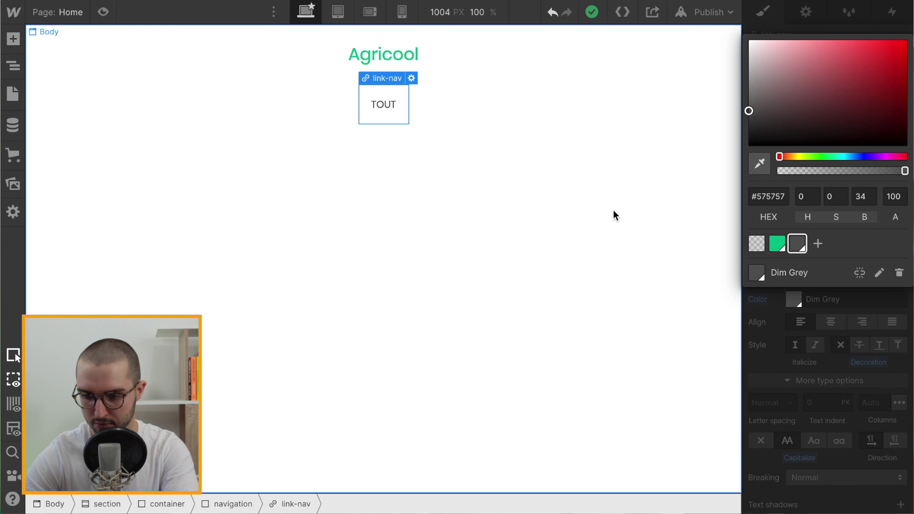
click(612, 212)
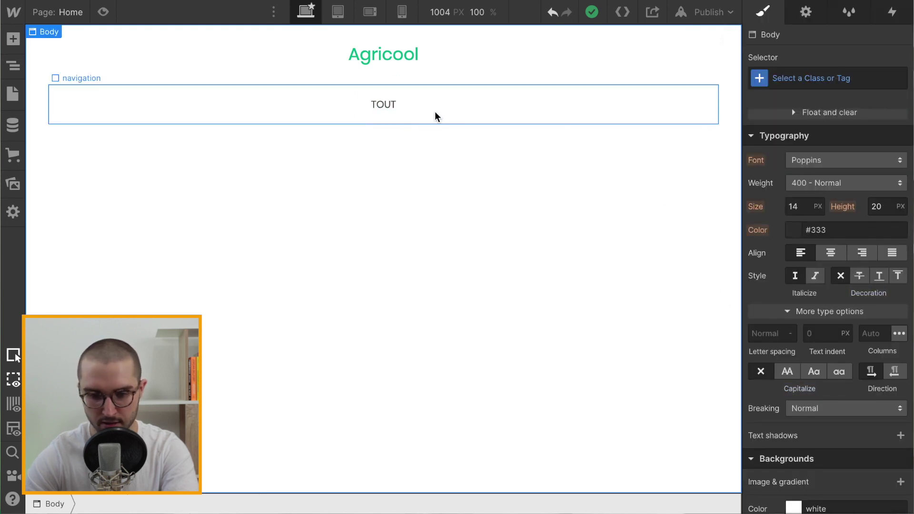
Duplicate the TOUT link-nav block inside the navigation
click(397, 123)
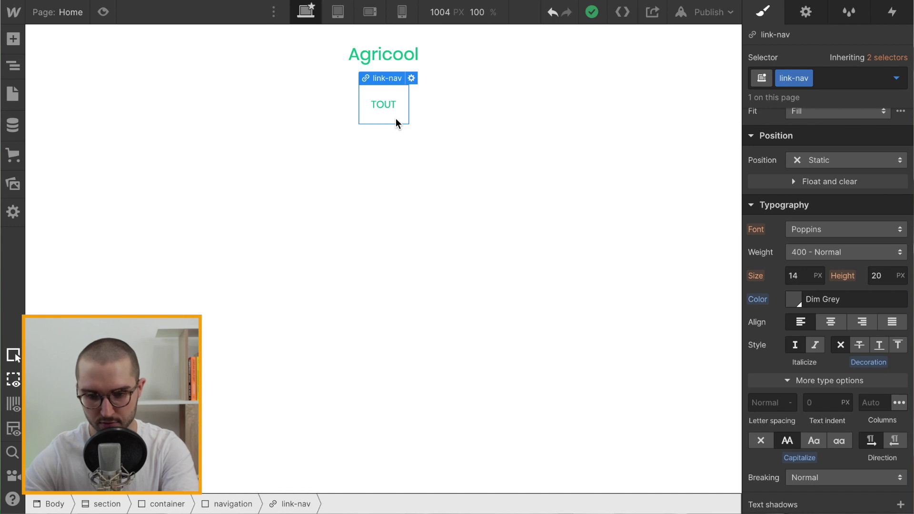
key(ctrl+d)
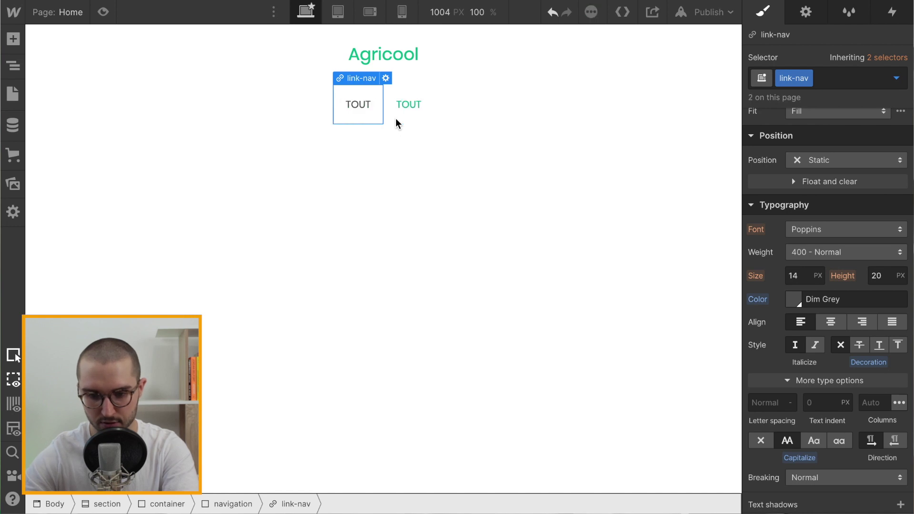
click(386, 160)
Rename the Home page to "Blog" in its page settings and save the change
click(349, 120)
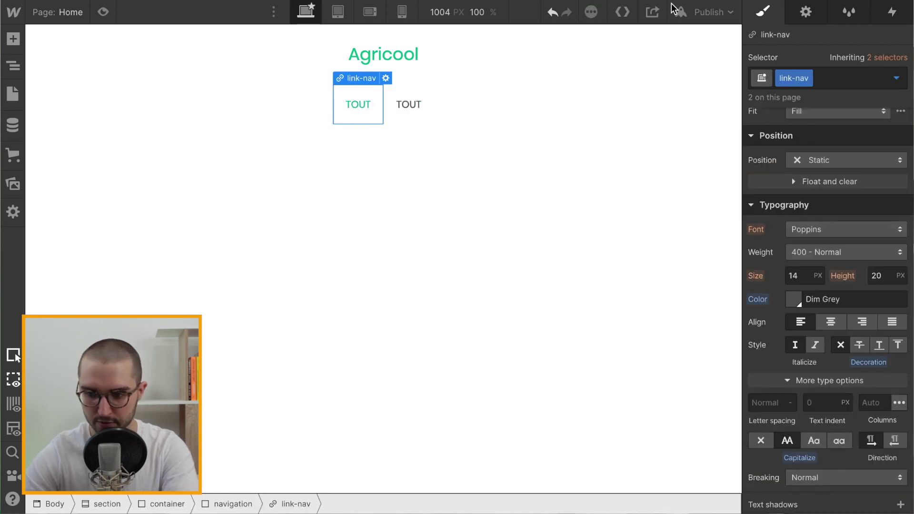
click(806, 12)
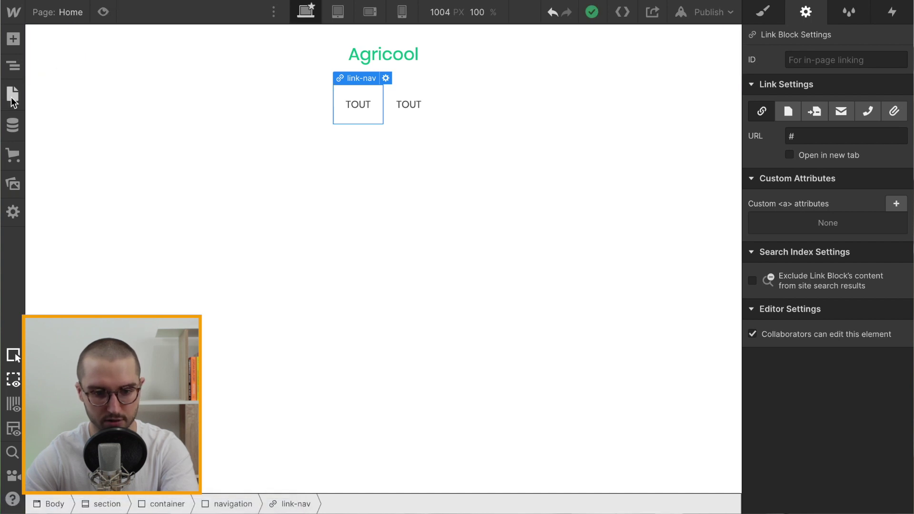
click(12, 98)
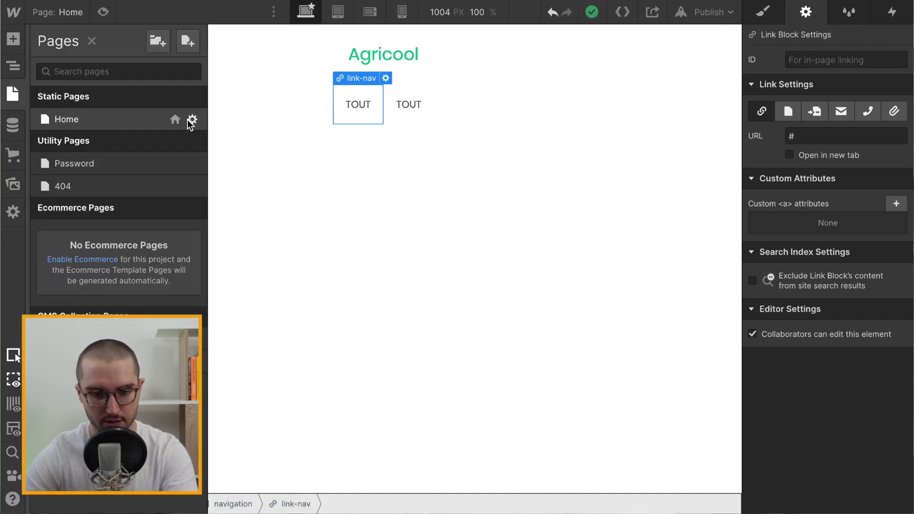
click(191, 121)
double_click(273, 118)
text(Blog)
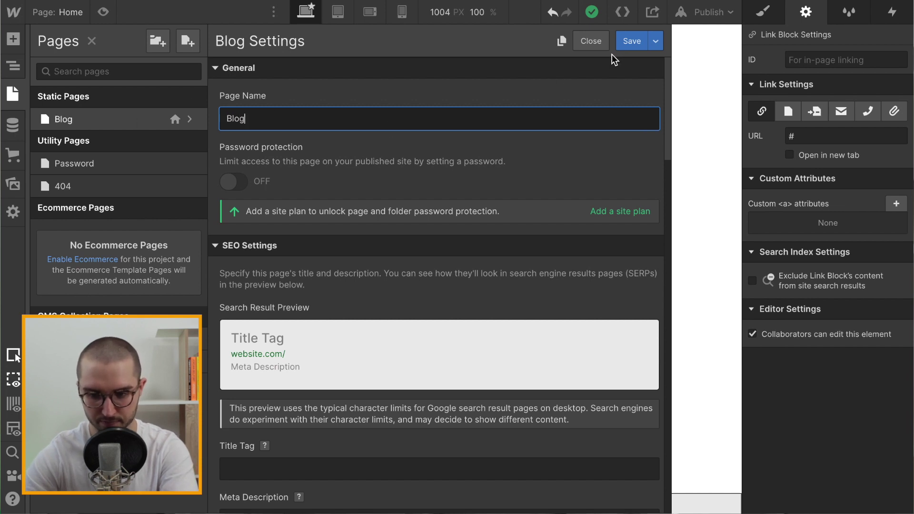
click(632, 43)
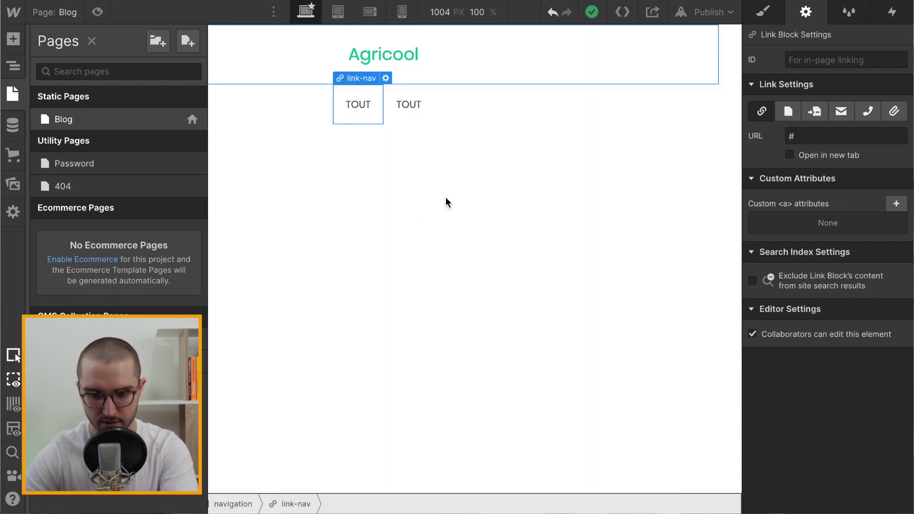
click(602, 308)
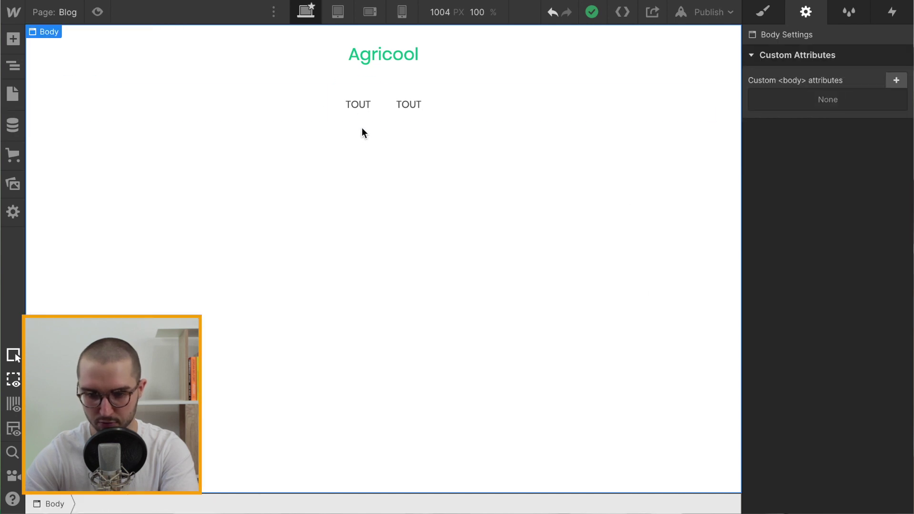
Link the first TOUT link-nav block to the Blog page
click(358, 116)
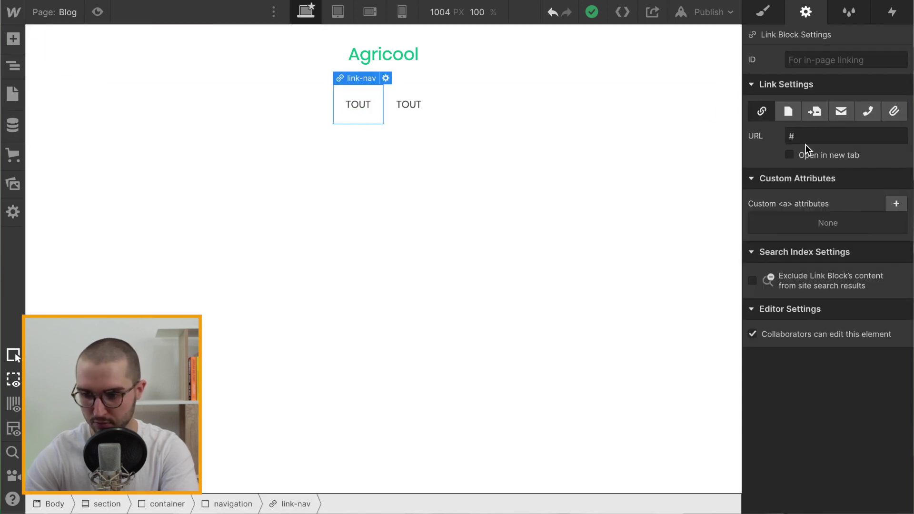
click(784, 108)
click(823, 136)
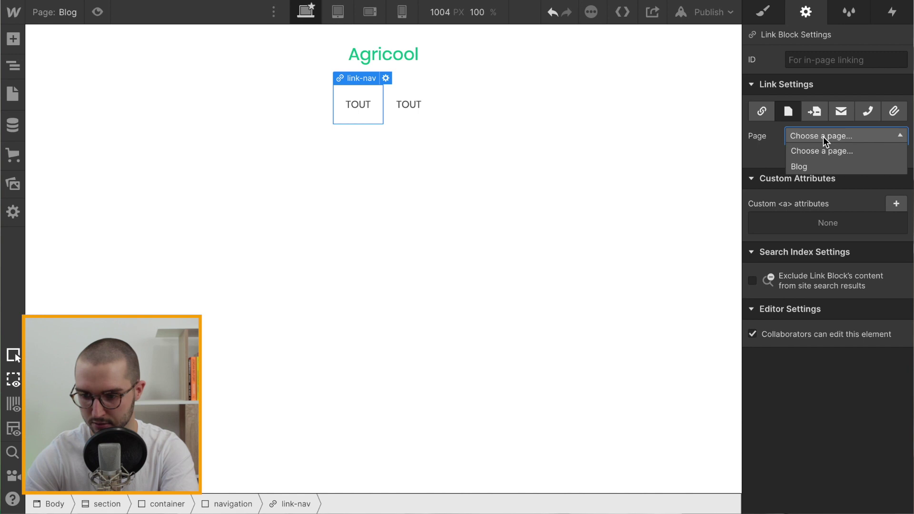
click(813, 170)
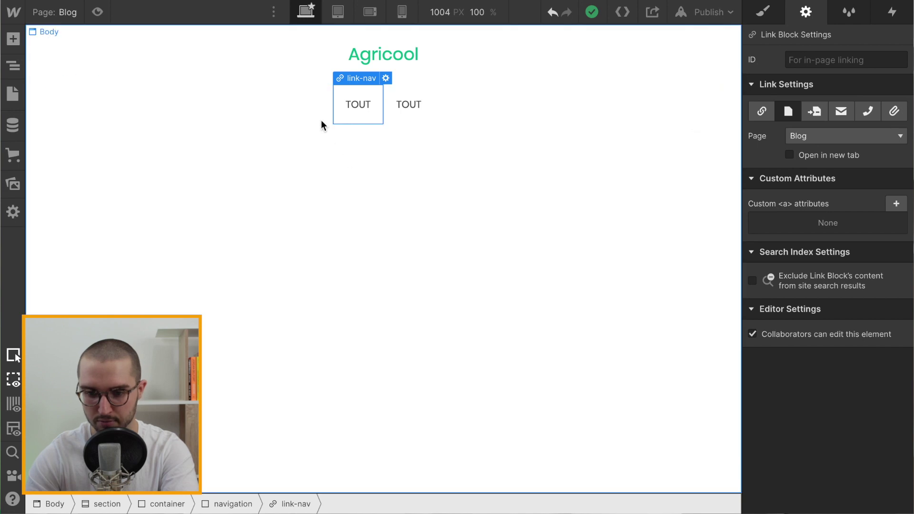
click(376, 202)
Open the first TOUT link's styles and examine the active menu item's styling on the Agricool blog's Recettes page
click(362, 122)
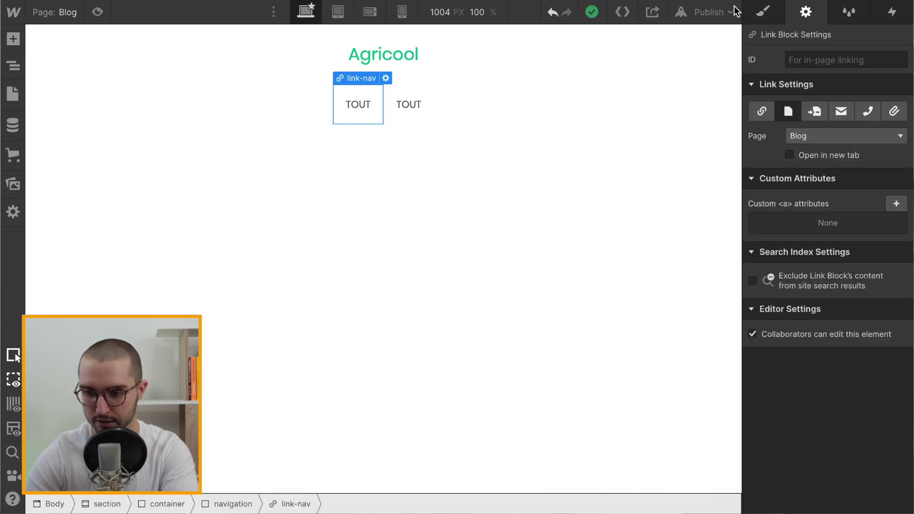
click(763, 12)
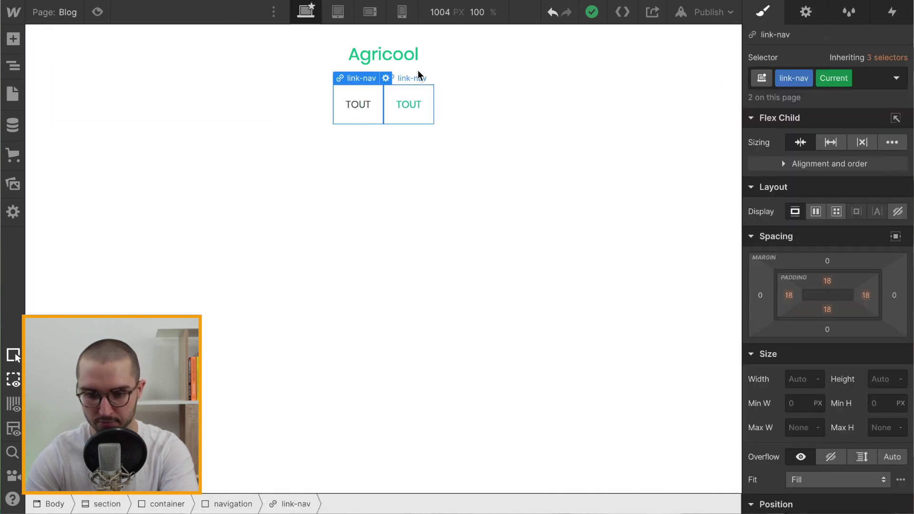
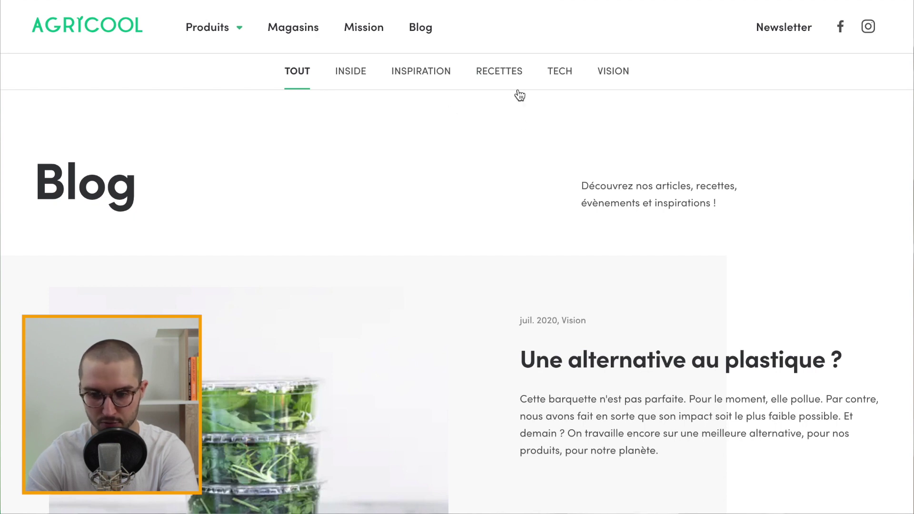
click(489, 75)
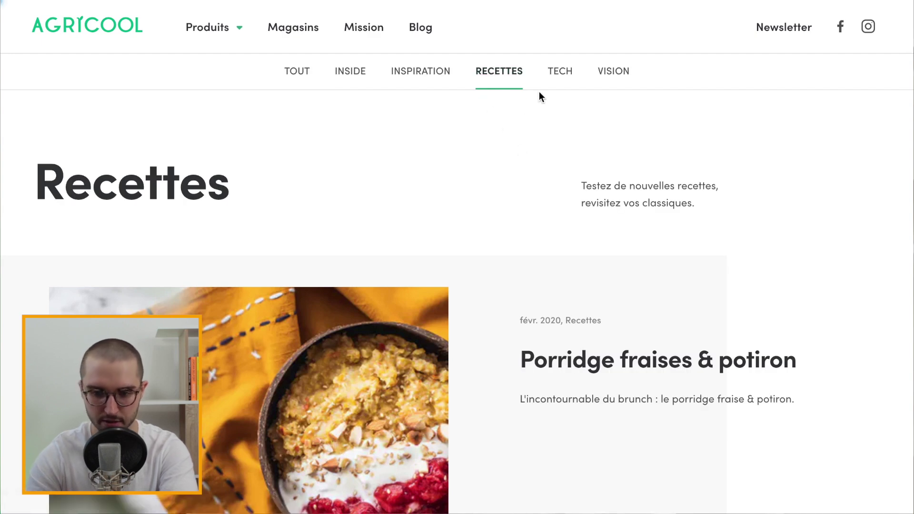
key(ctrl+Tab)
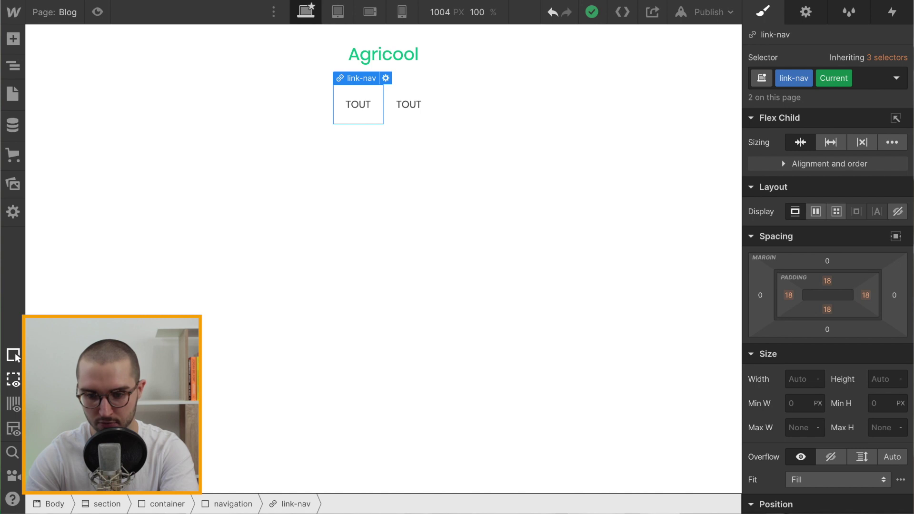
Give the link-nav Current state black text, saved as a "Black" swatch, and a weight of 600 - Semi Bold
scroll(810, 273, down, 8)
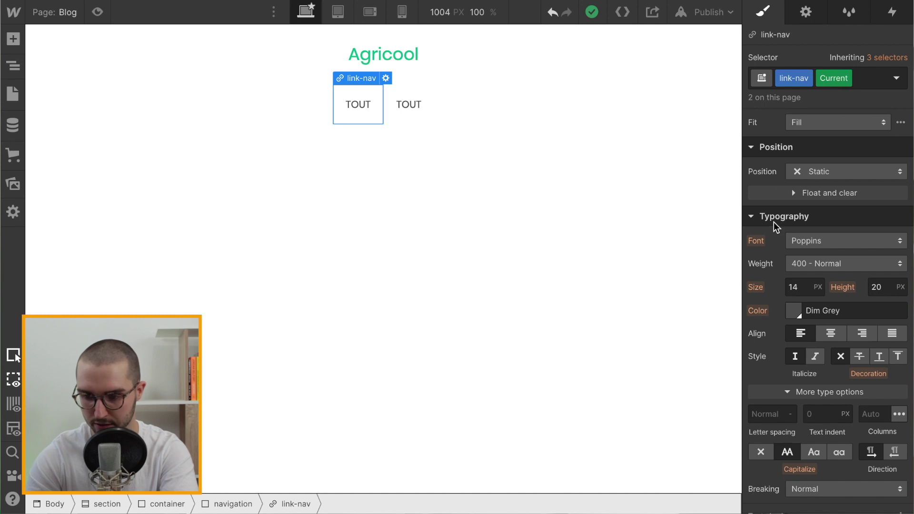
scroll(801, 219, down, 3)
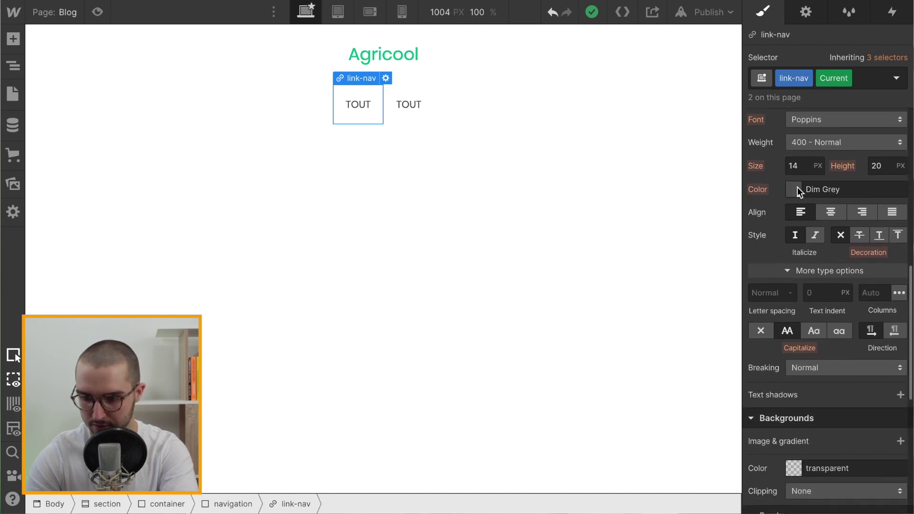
click(796, 190)
drag(792, 275, 735, 339)
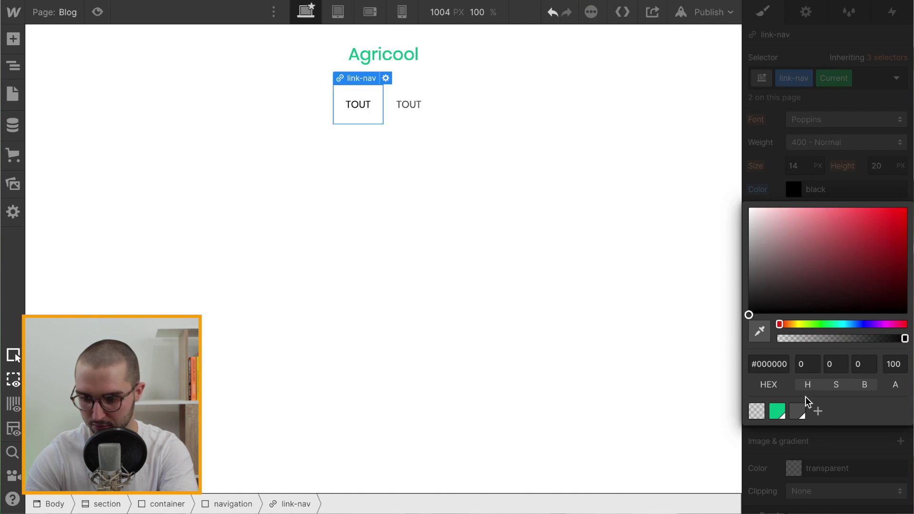
click(818, 412)
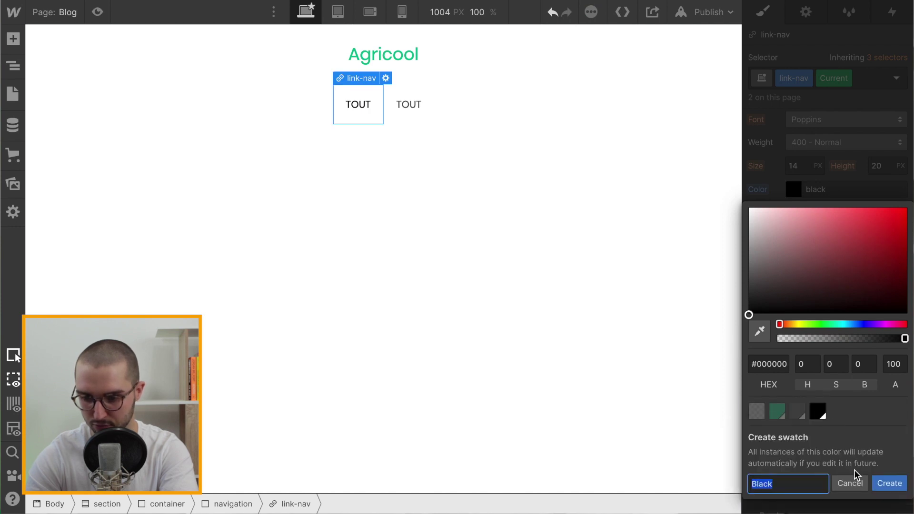
click(889, 483)
click(810, 173)
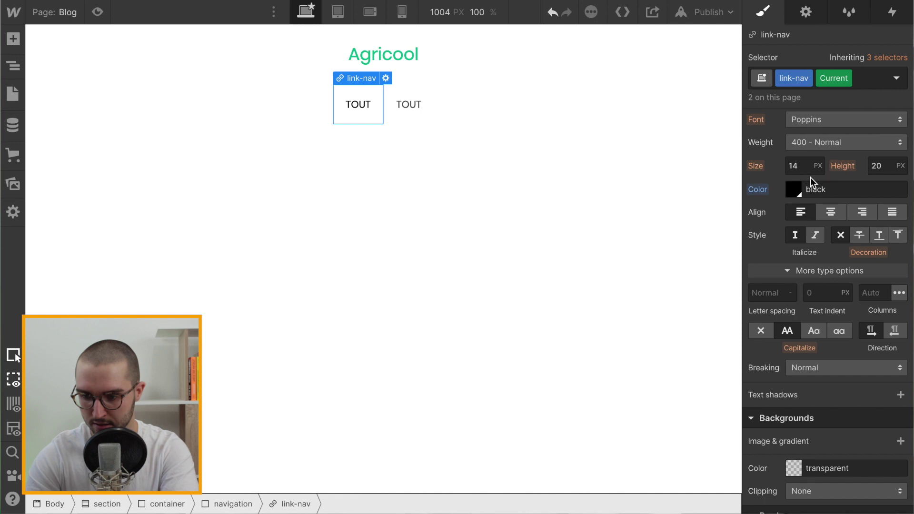
click(830, 145)
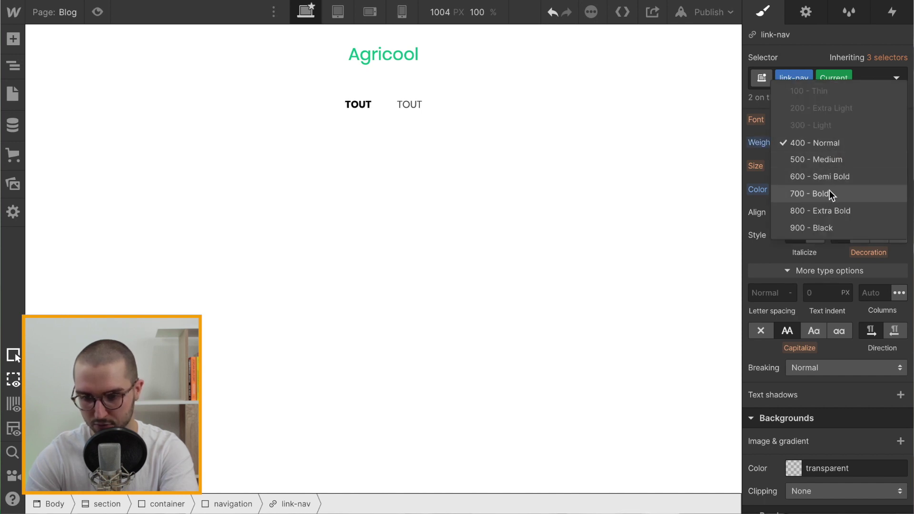
click(831, 175)
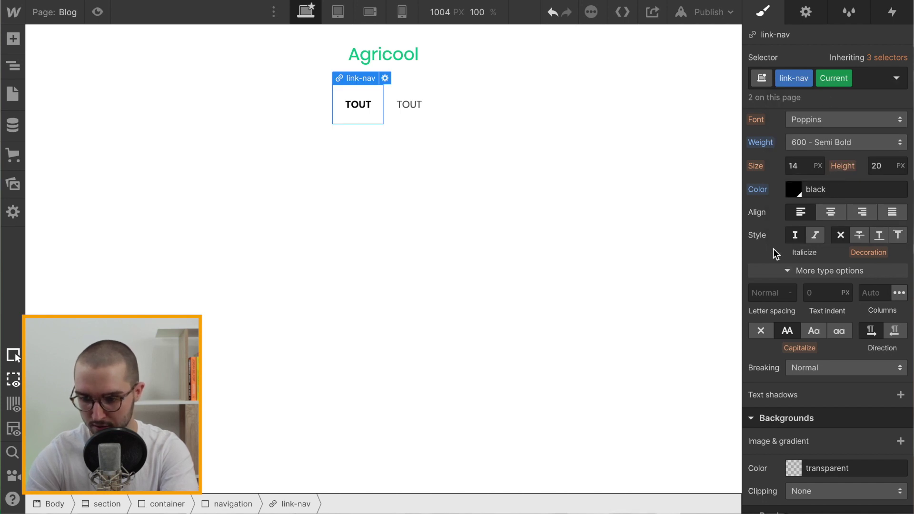
Add a solid 2 px bottom border in the Medium Sea Green swatch to the link-nav Current state and preview the page
scroll(773, 248, down, 7)
scroll(774, 252, down, 1)
click(773, 288)
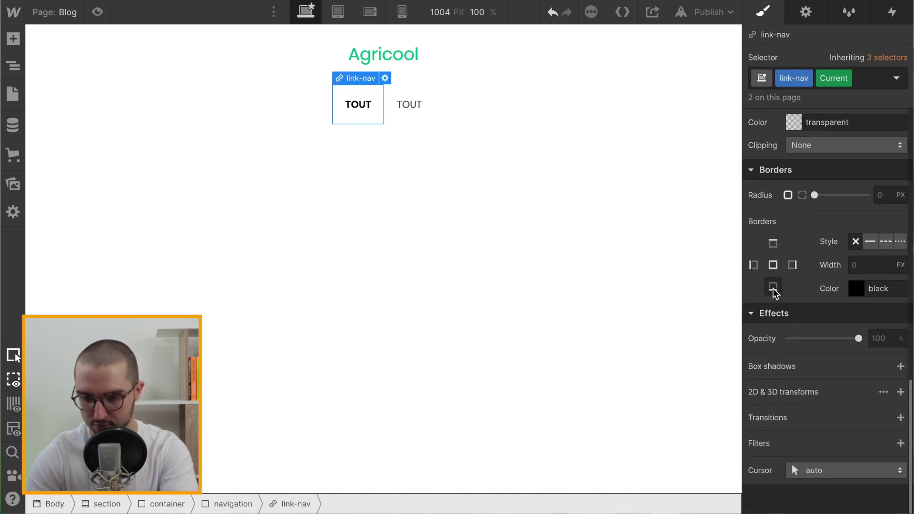
click(870, 243)
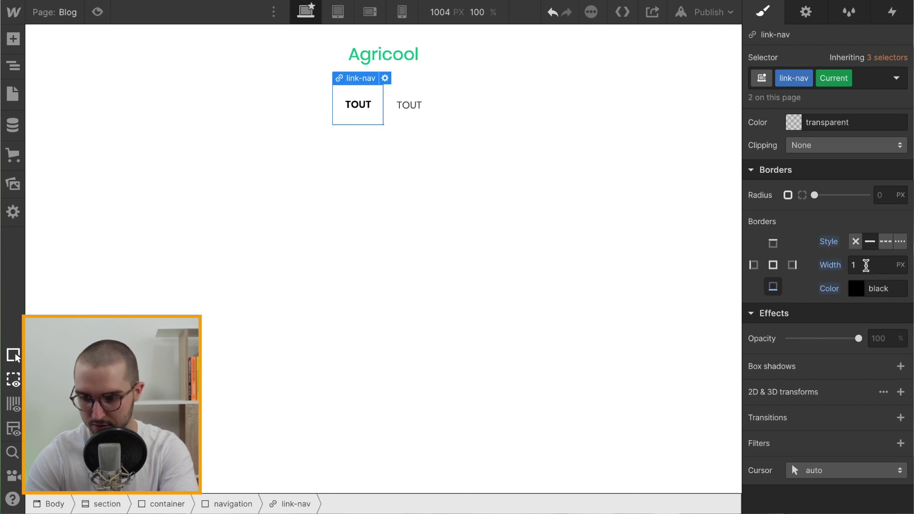
click(867, 265)
text(2)
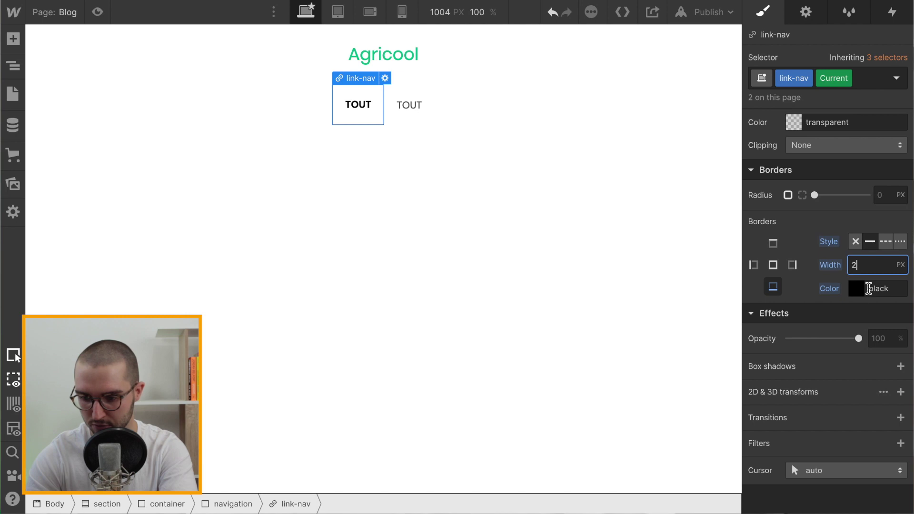
click(870, 287)
click(779, 262)
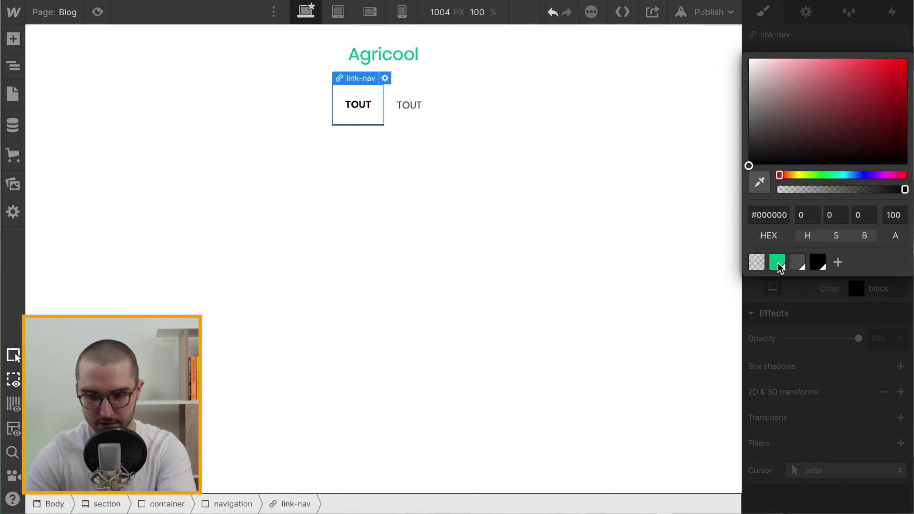
click(591, 178)
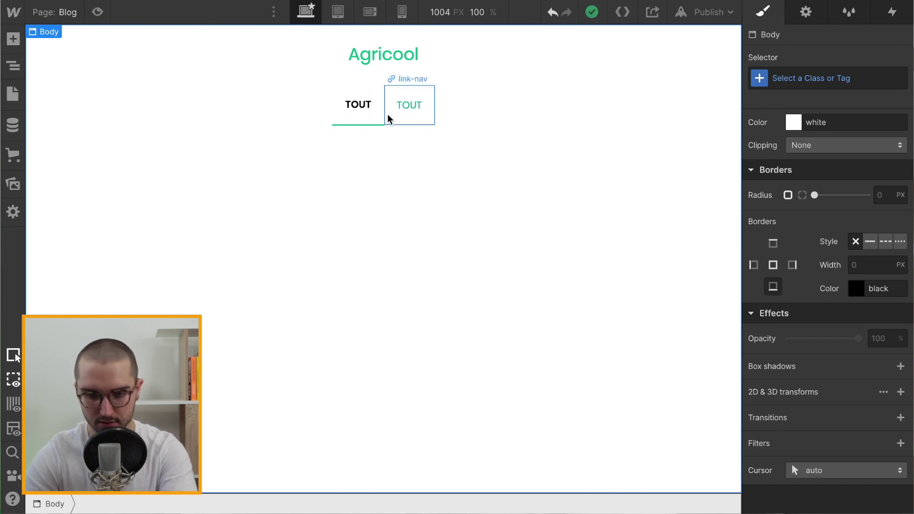
click(97, 12)
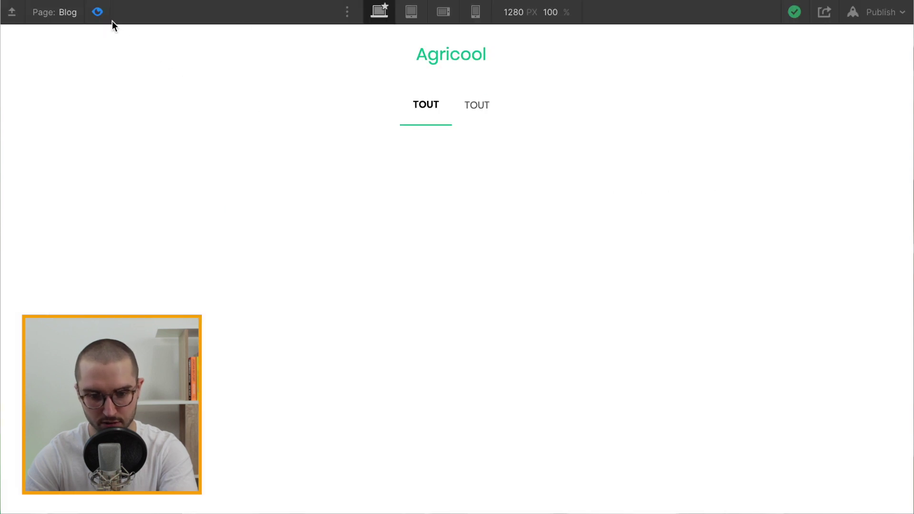
click(98, 13)
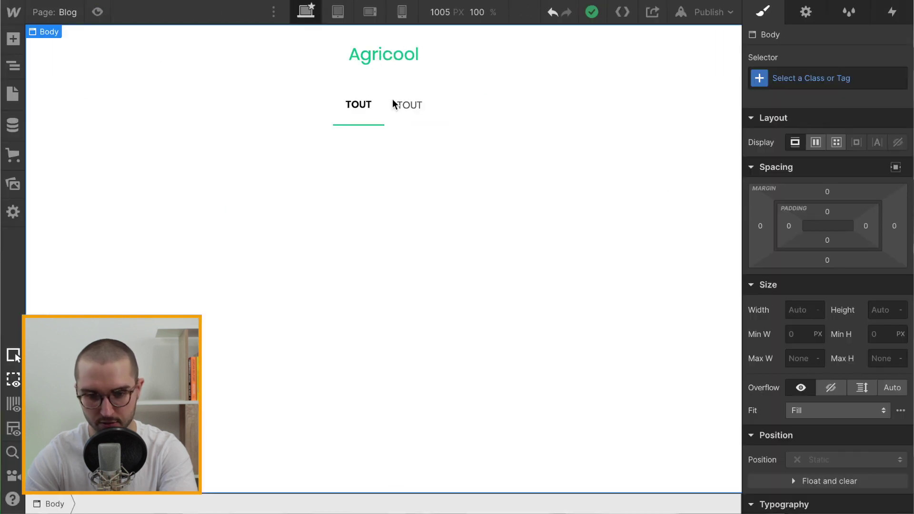
Duplicate the second TOUT link-nav block to add a third navigation link
click(417, 128)
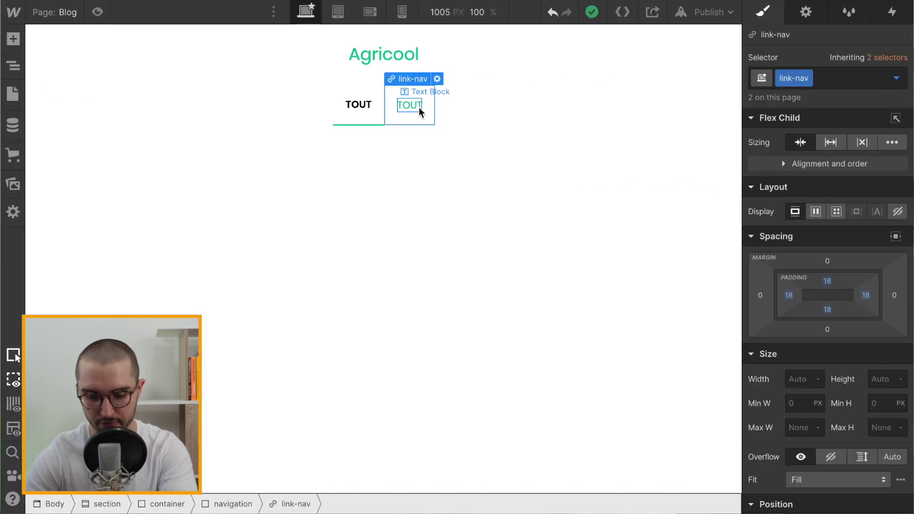
key(ctrl+d)
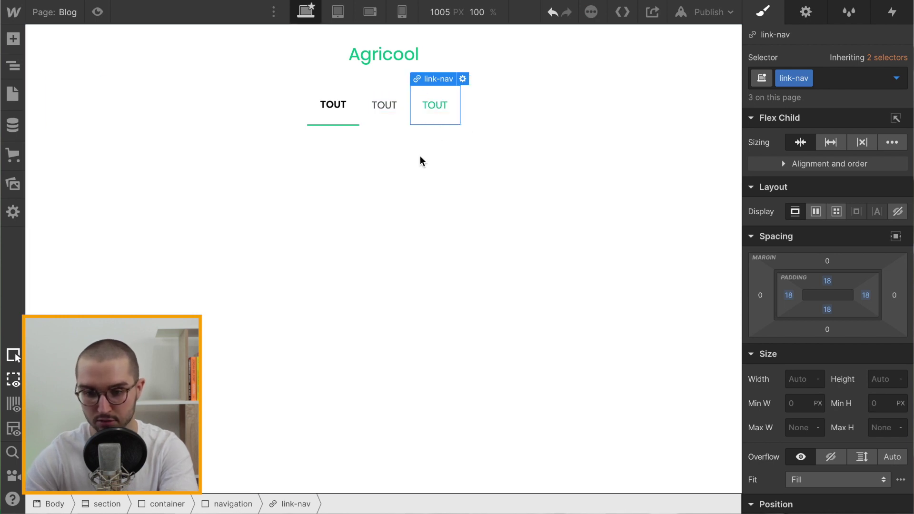
Delete the two extra TOUT links, keeping only the first, and add a Collection List after it in the navigation block
key(Delete)
key(Delete)
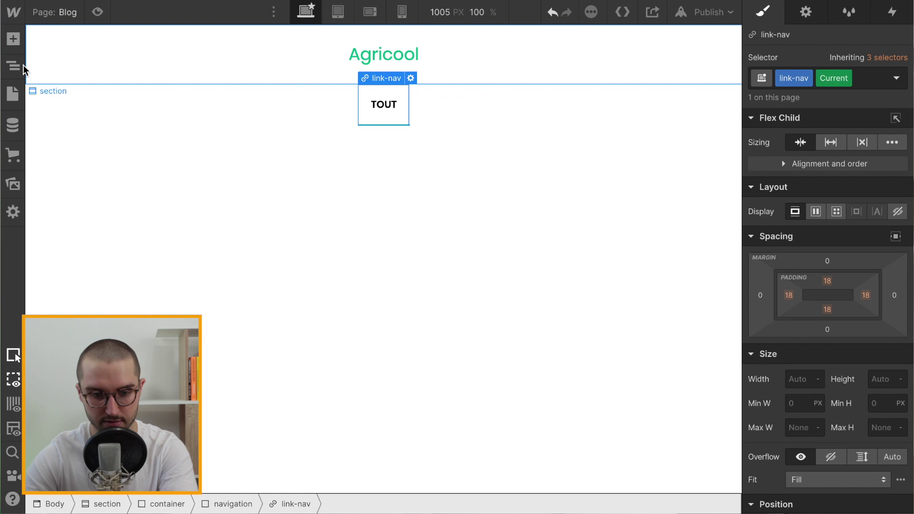
click(13, 42)
scroll(118, 190, down, 5)
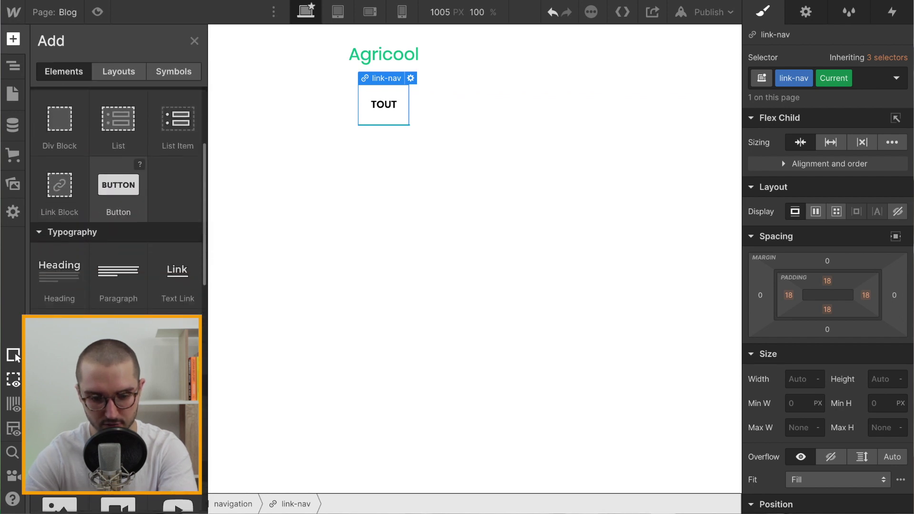
drag(59, 315, 475, 104)
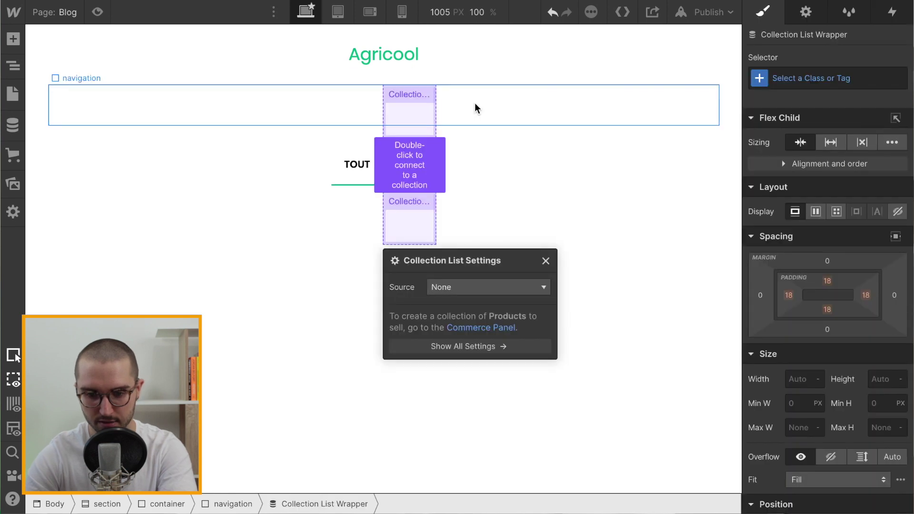
Connect the new Collection List in the navigation block to the Catégorie articles collection
click(459, 287)
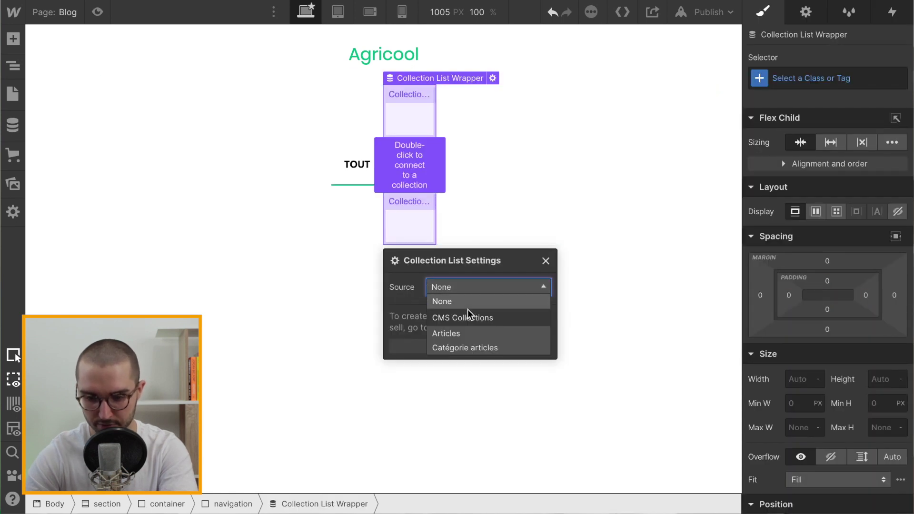
click(463, 348)
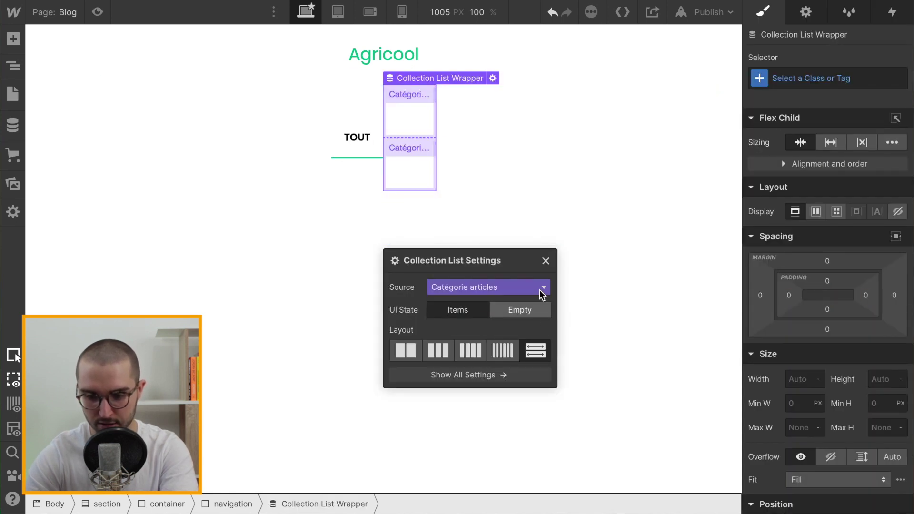
click(545, 262)
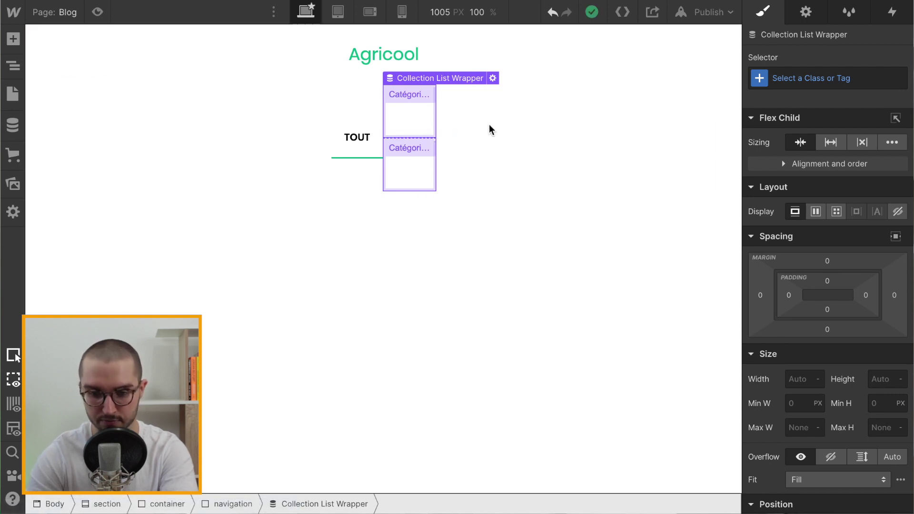
Copy the TOUT link-nav block into the Collection Item of the category list
click(370, 150)
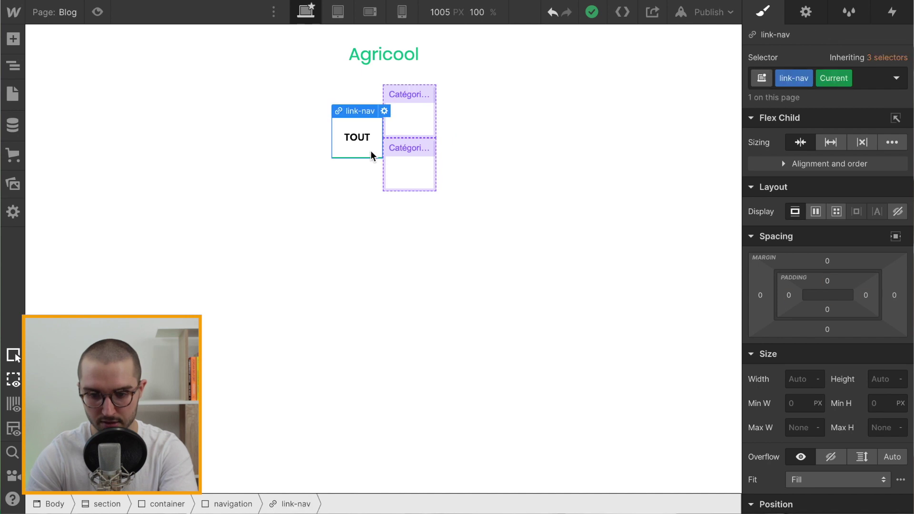
click(422, 117)
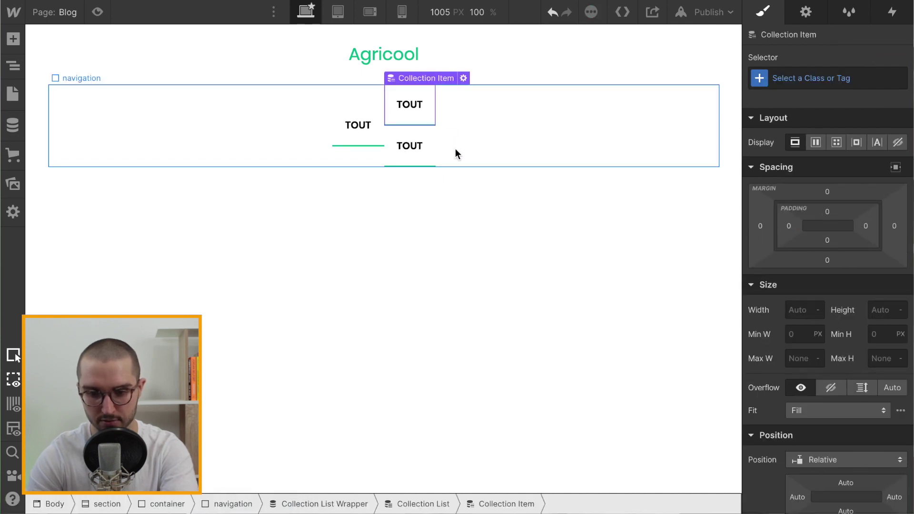
click(464, 78)
click(487, 105)
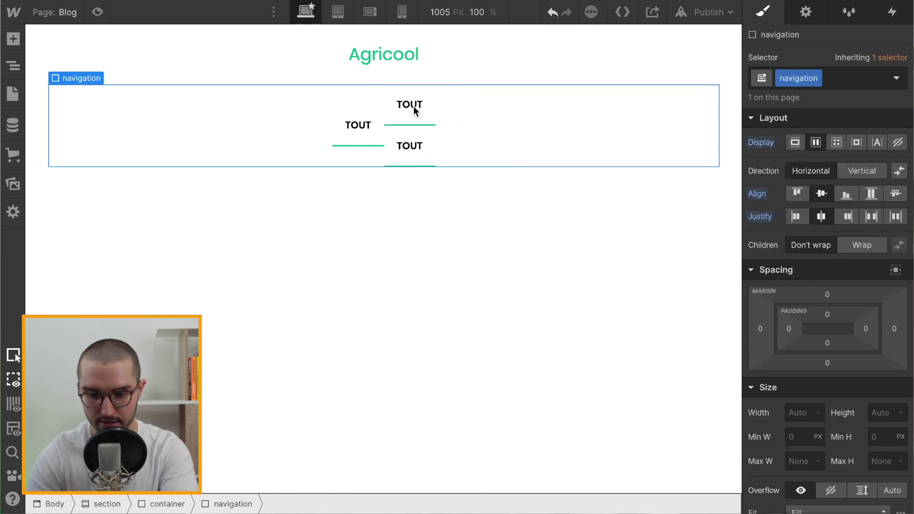
Bind the text block inside the collection's link-nav to the Nom de la catégorie field of Catégorie articles
click(414, 106)
click(459, 91)
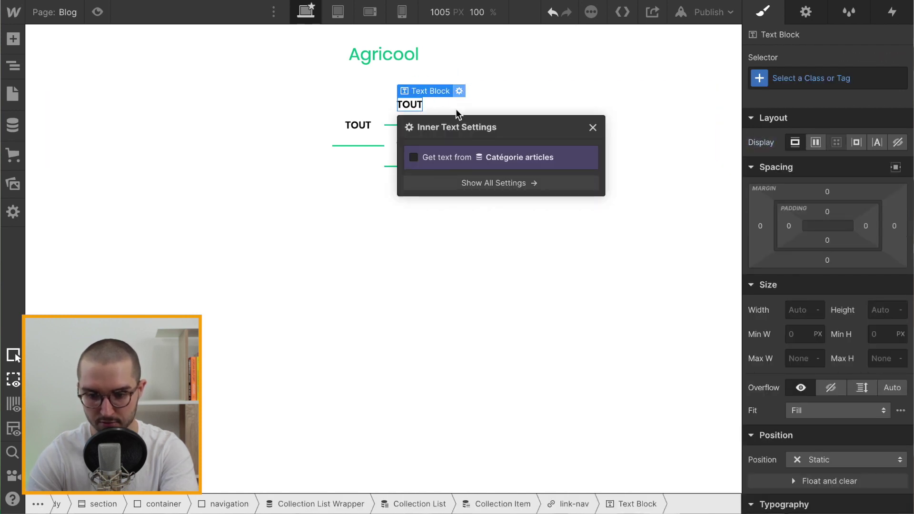
click(415, 158)
click(449, 176)
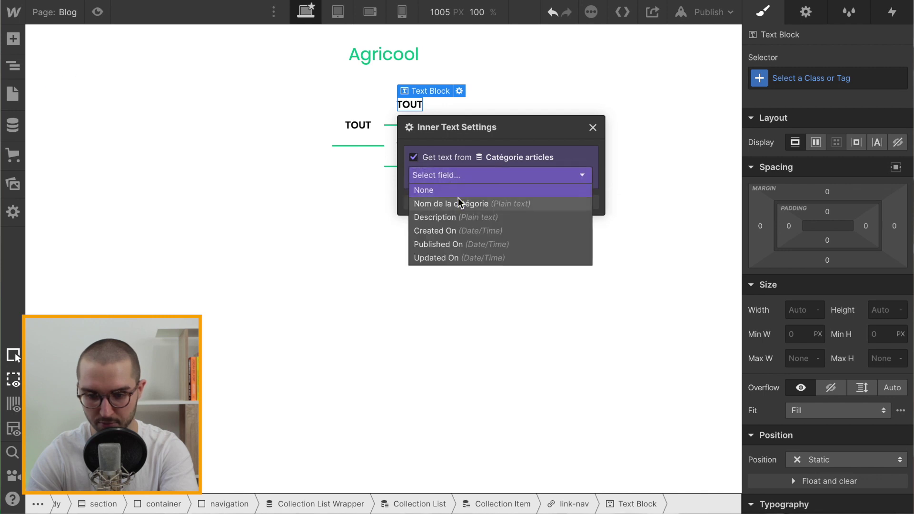
click(459, 204)
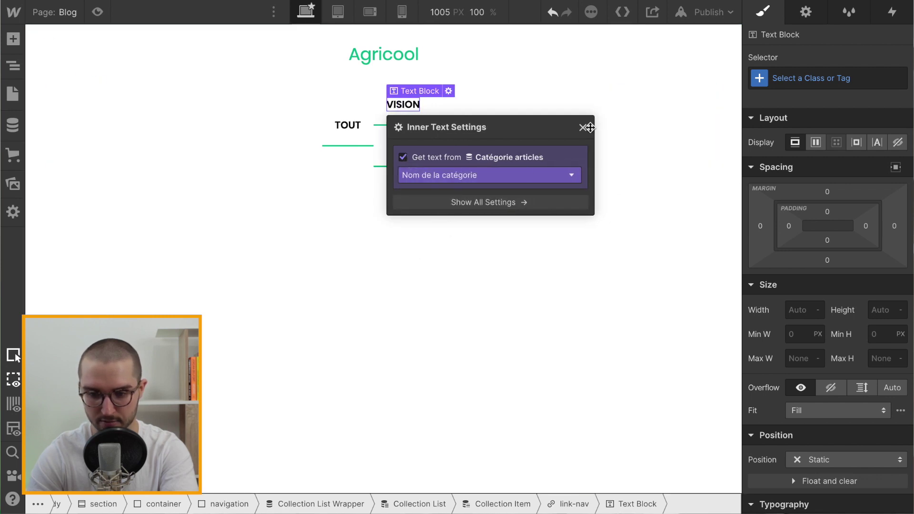
click(583, 127)
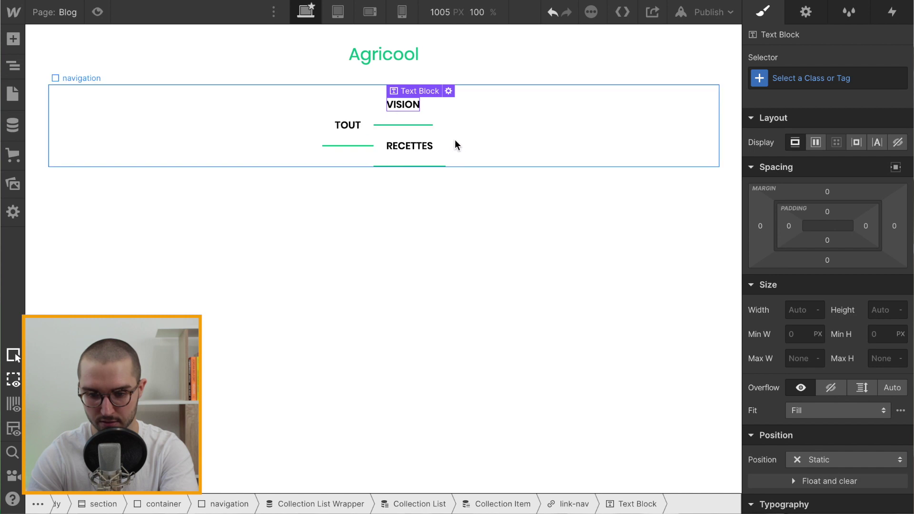
Give the Collection List the class collection-list-navigation and set its display to Flex so the categories run horizontally
click(13, 65)
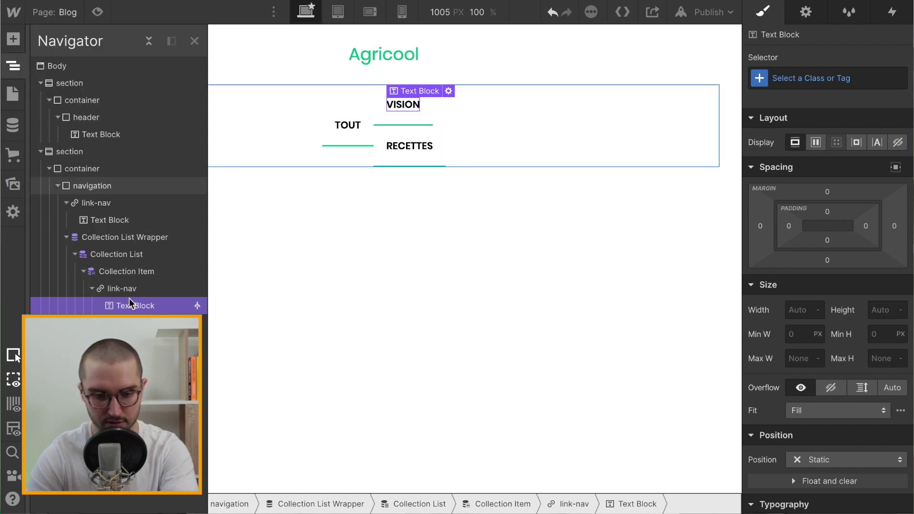
click(115, 238)
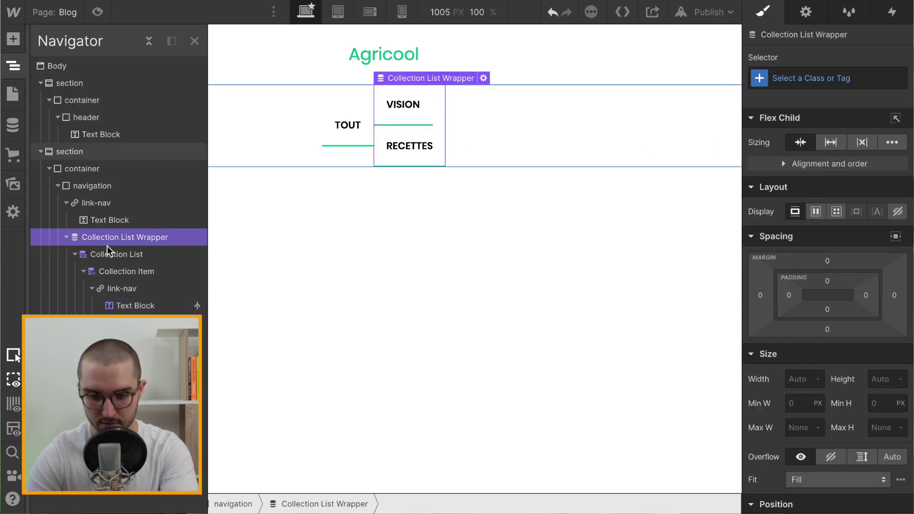
click(125, 255)
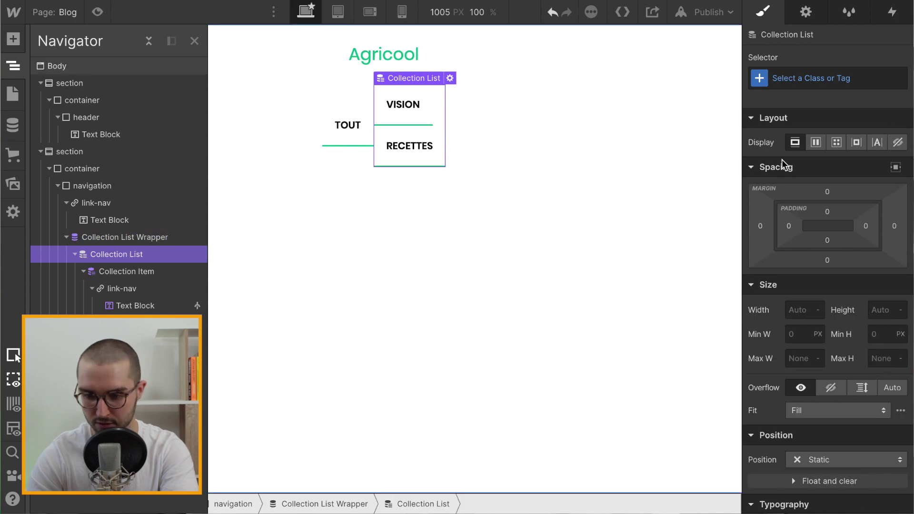
click(816, 79)
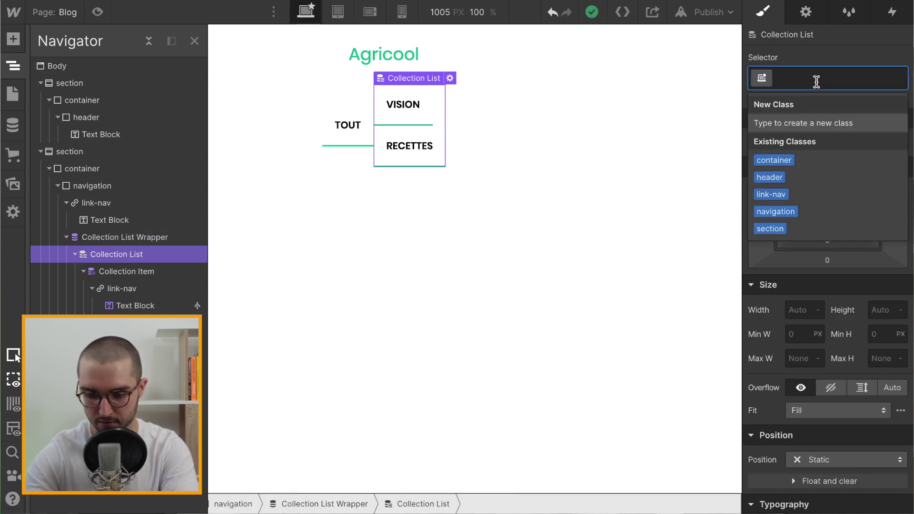
text(coll)
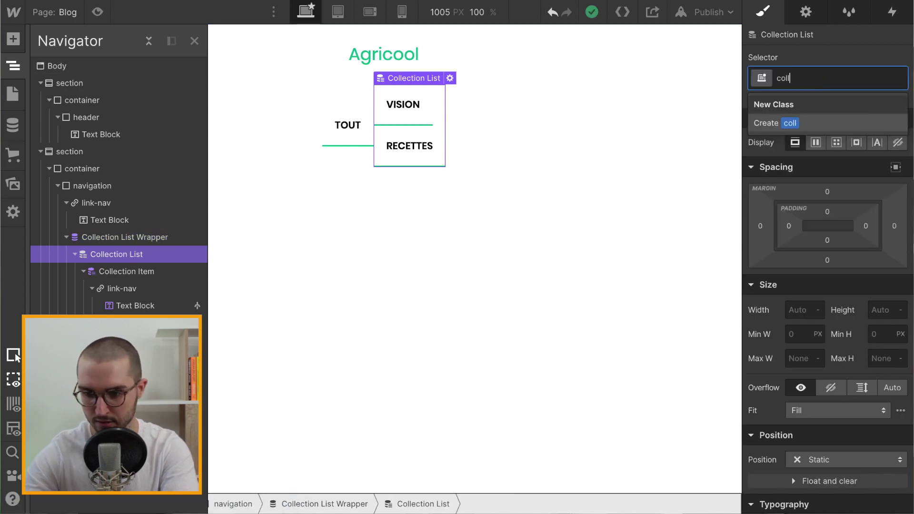
text(ection-l)
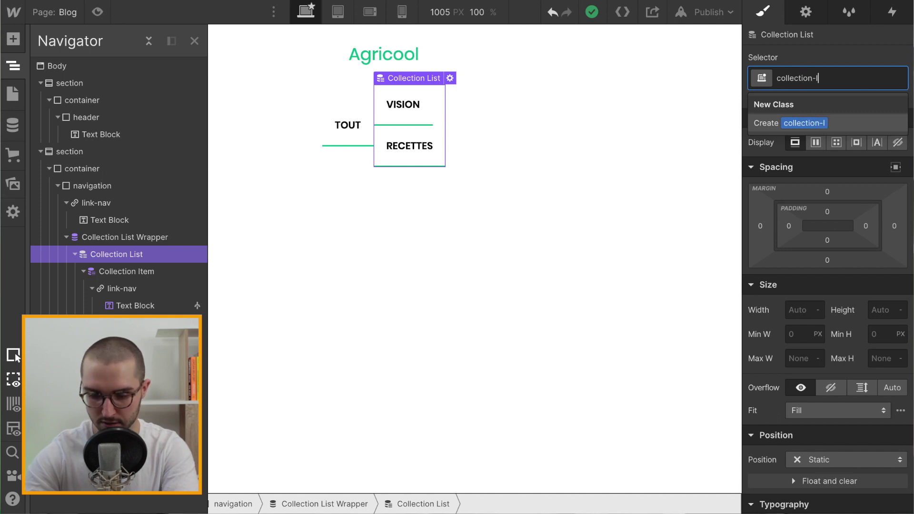
text(ist-navigation)
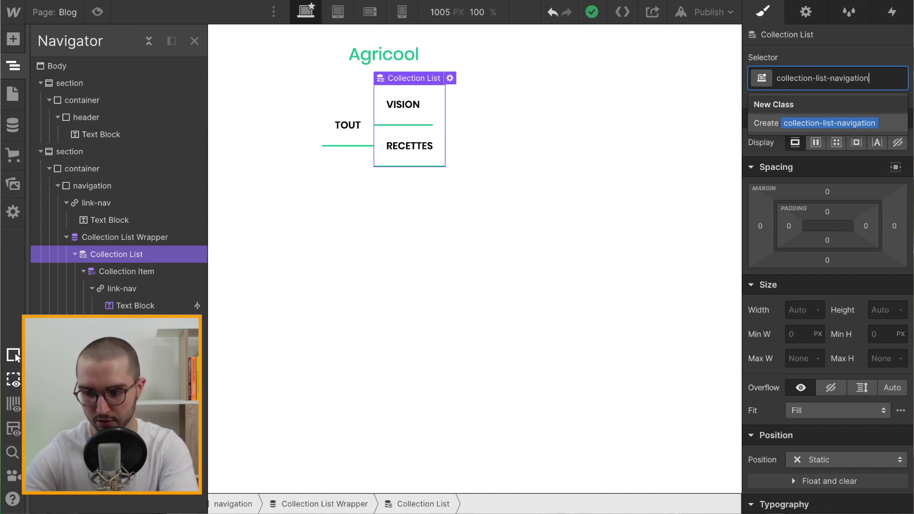
key(Return)
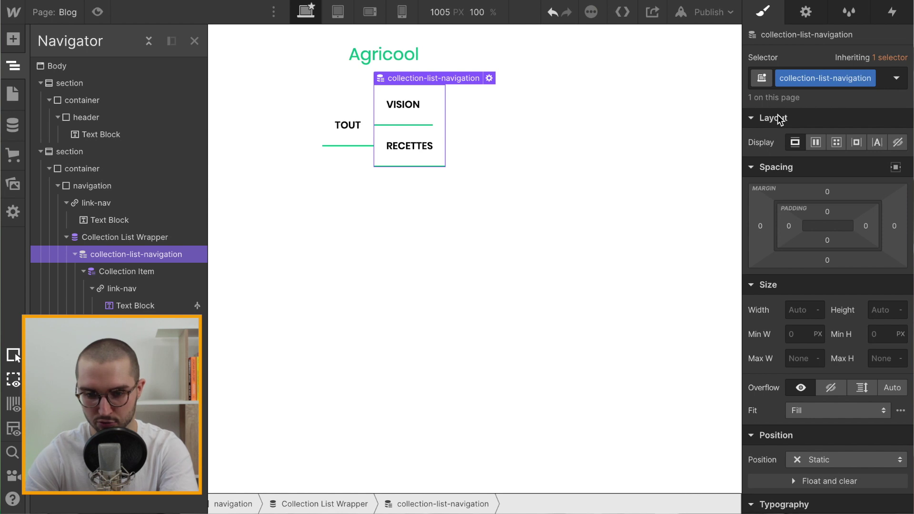
click(816, 147)
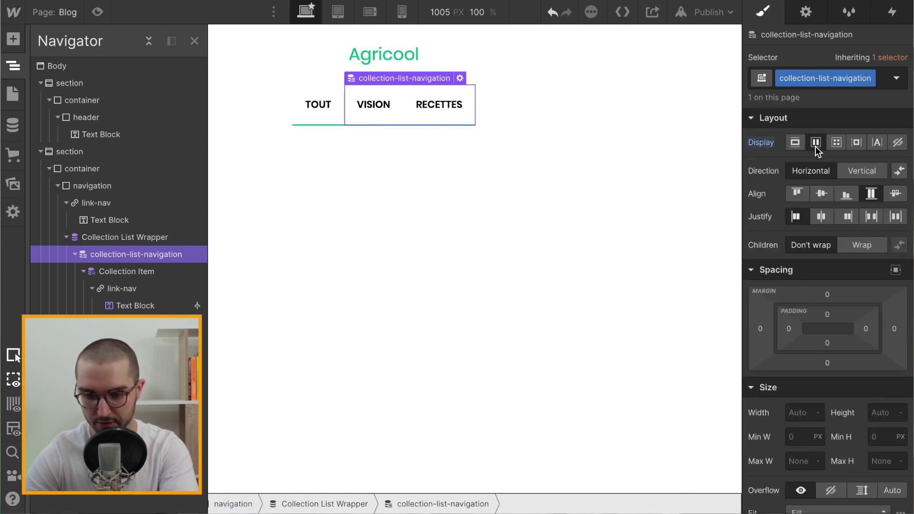
click(507, 218)
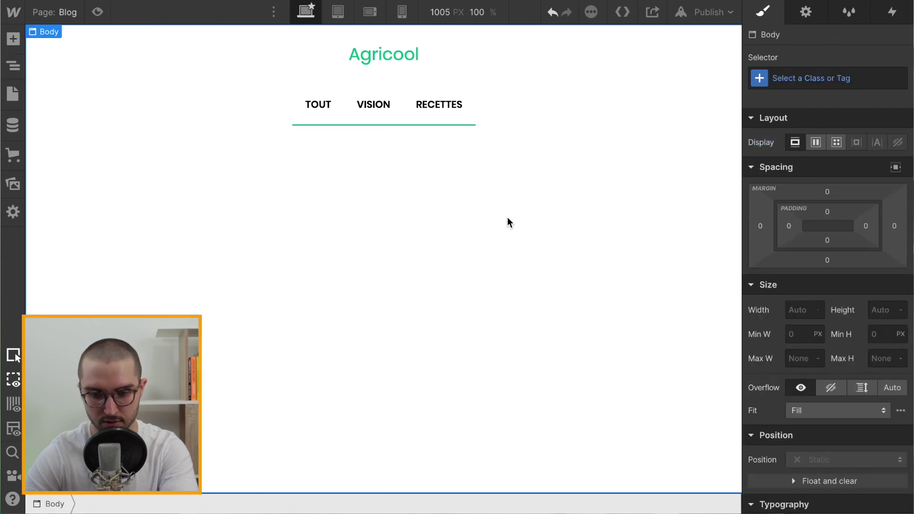
Select the VISION link-nav and check its Current state in the selector and in the page preview
click(375, 118)
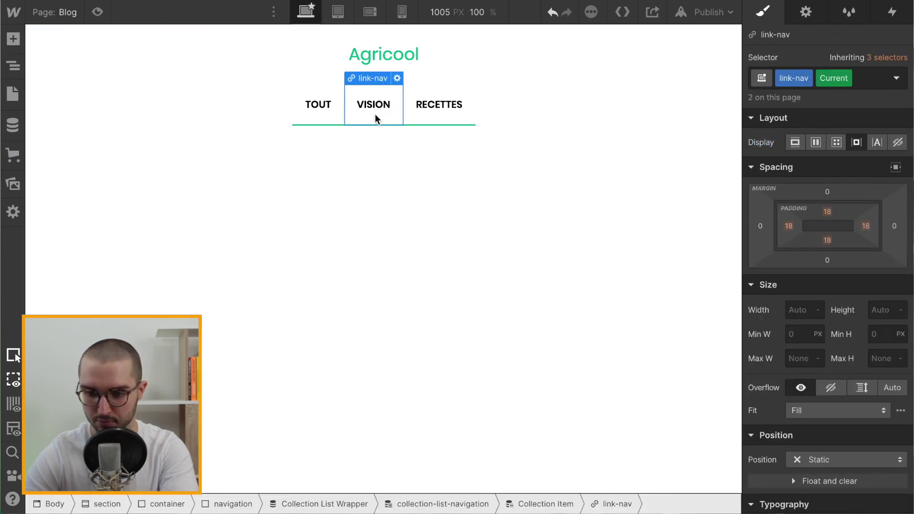
mouse_move(841, 84)
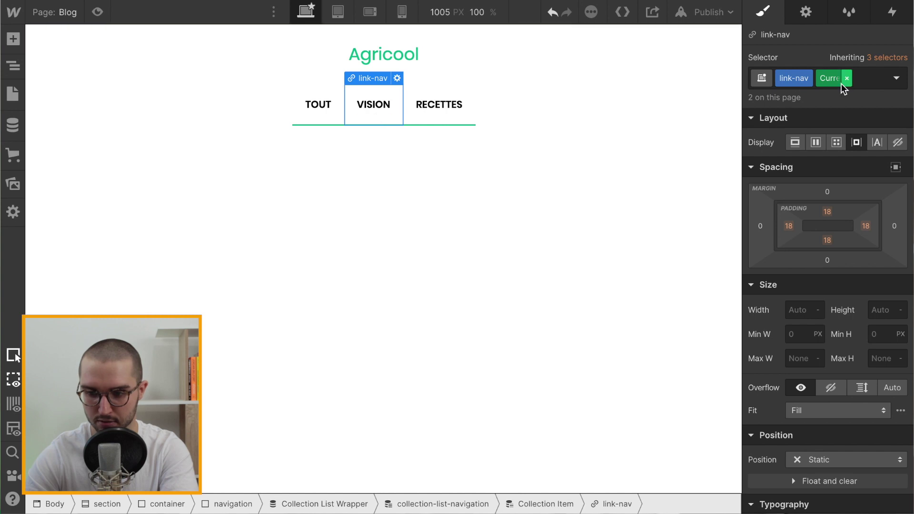
click(99, 12)
click(97, 12)
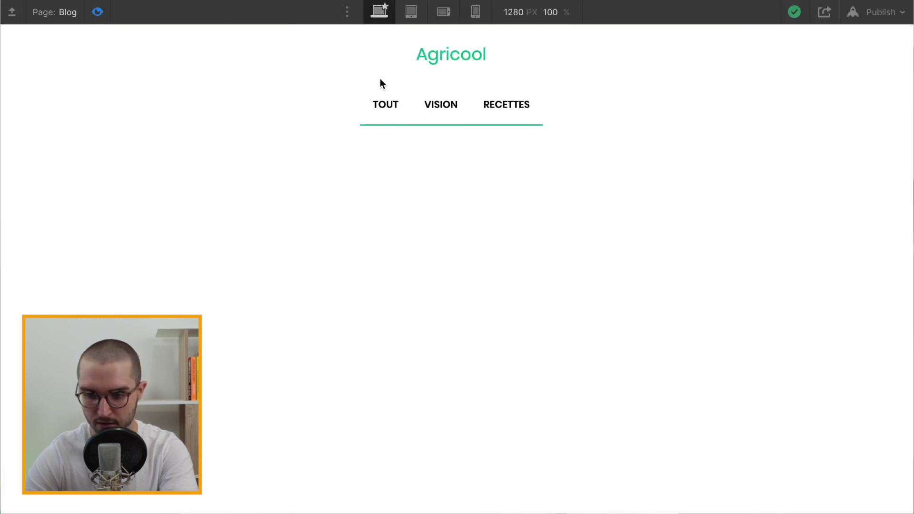
click(856, 81)
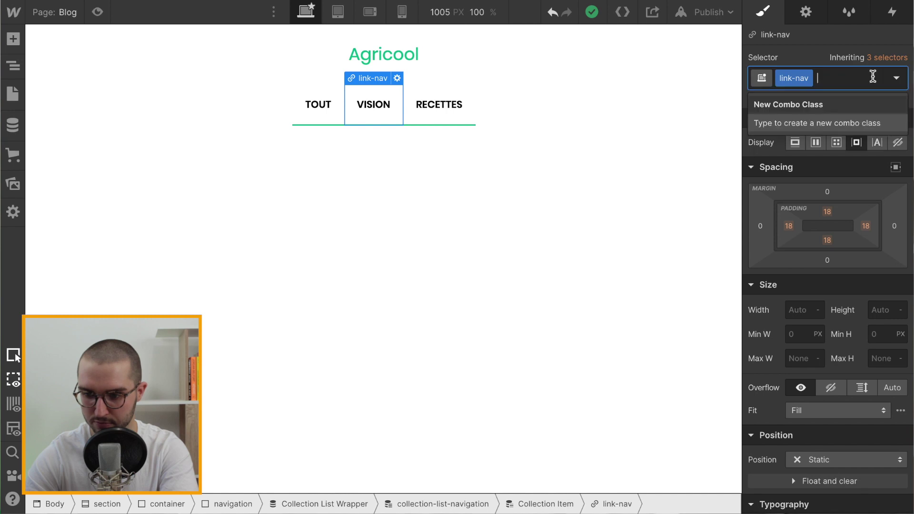
key(Escape)
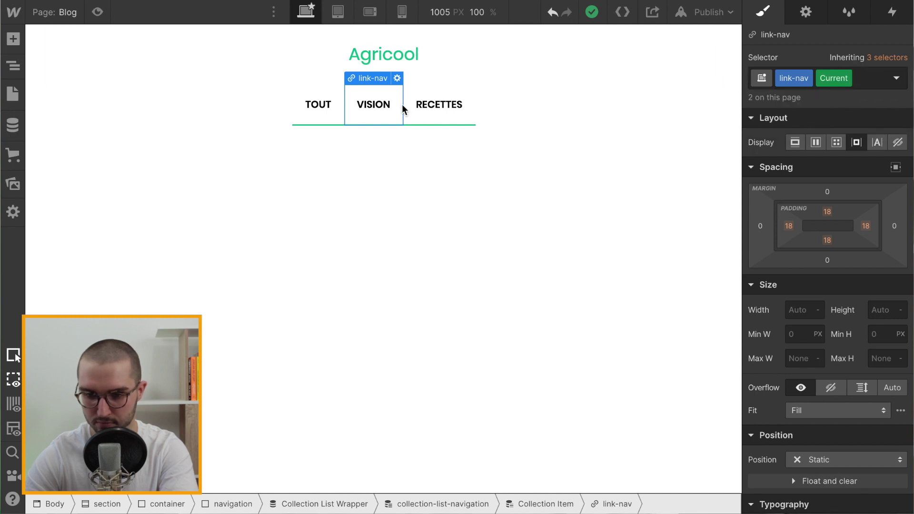
Link the collection's link-nav block to the Current Catégorie article collection page
click(397, 79)
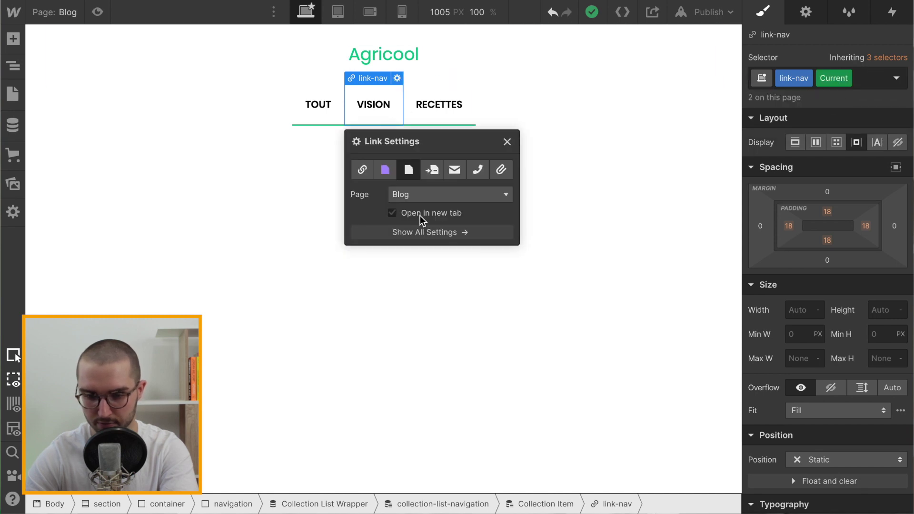
click(387, 170)
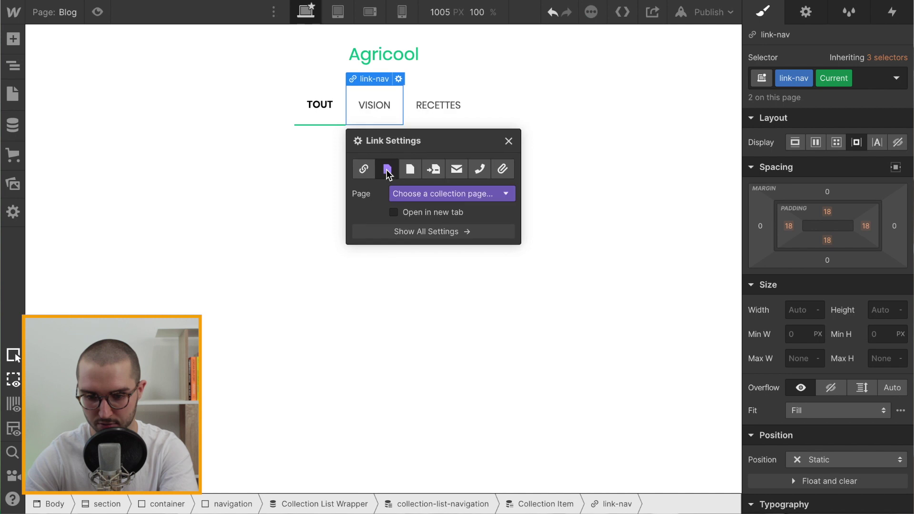
click(430, 193)
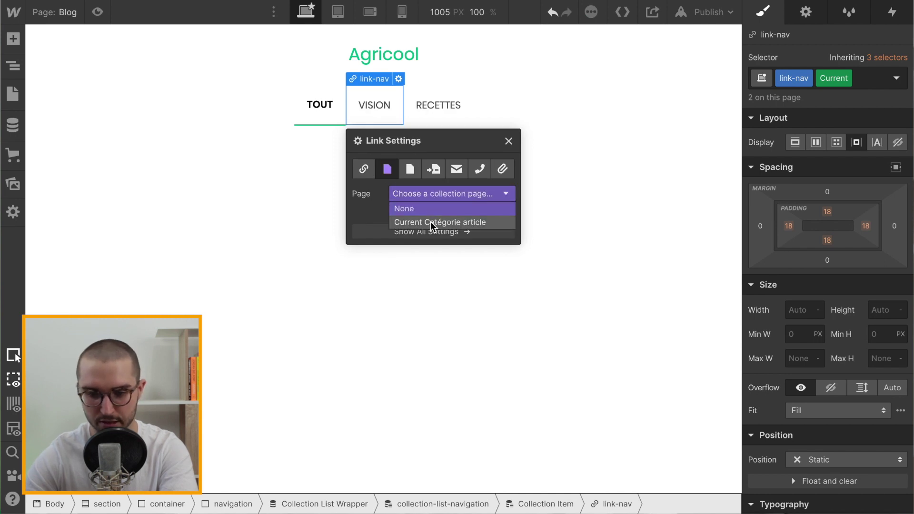
click(508, 141)
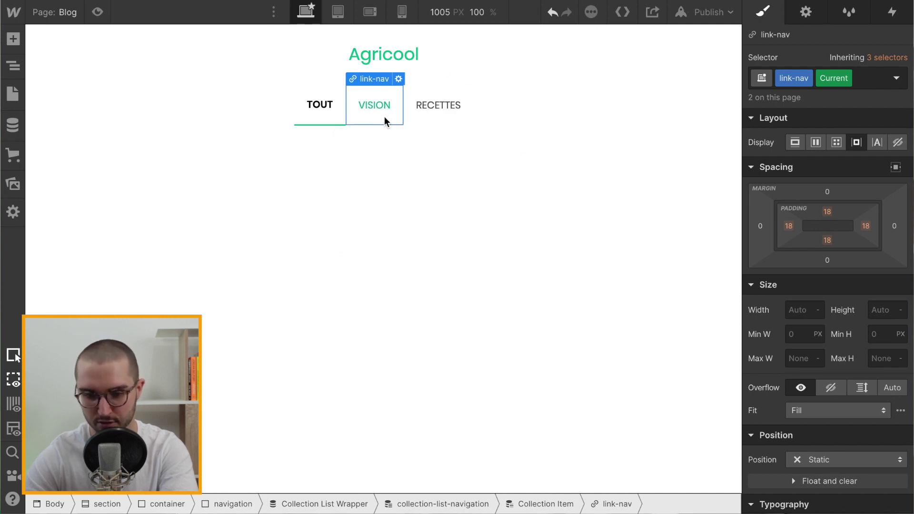
click(398, 79)
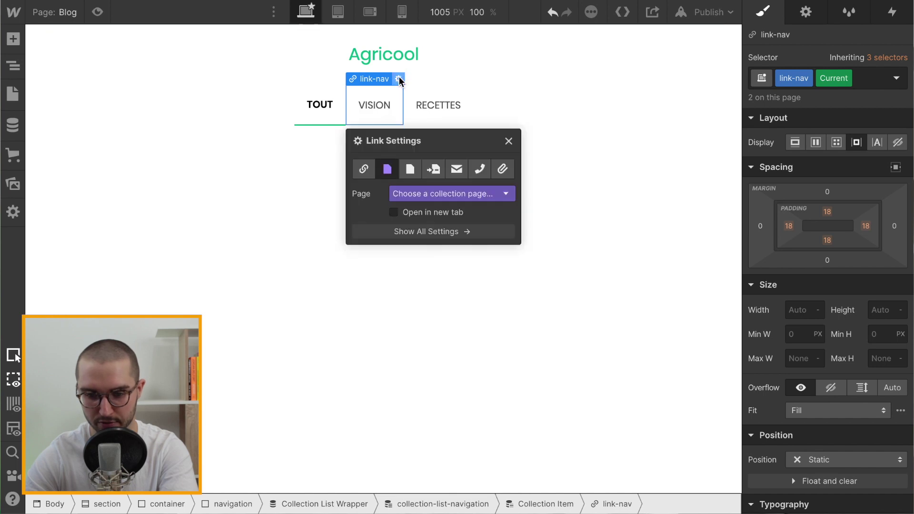
click(431, 194)
click(439, 222)
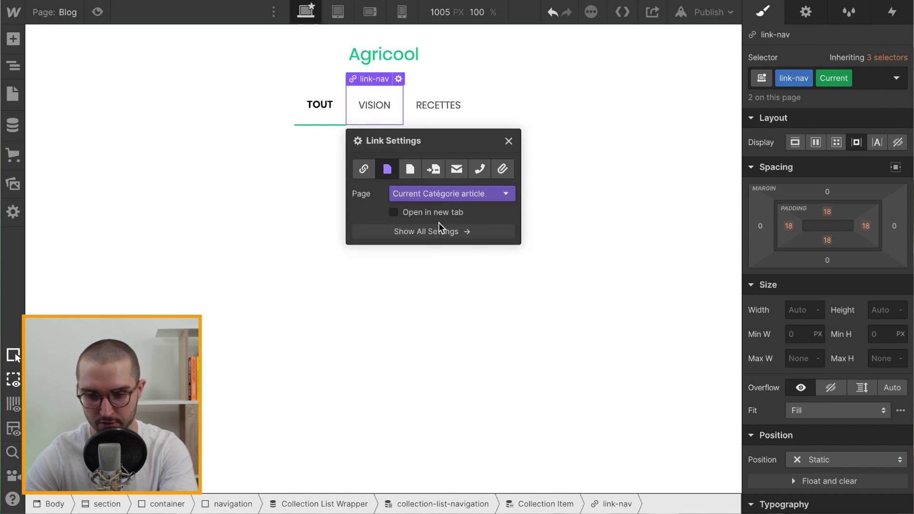
click(508, 141)
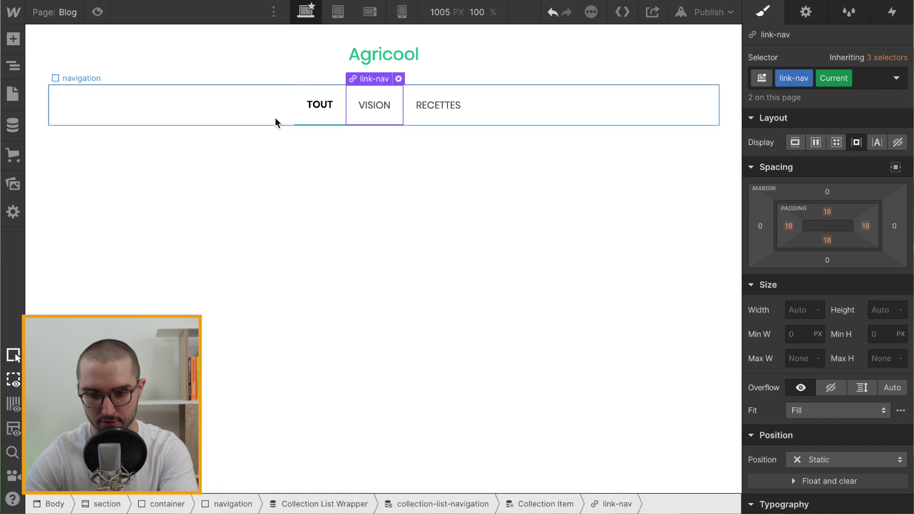
Preview the Blog page, test the VISION navigation link, and return to editing the Blog page
click(218, 191)
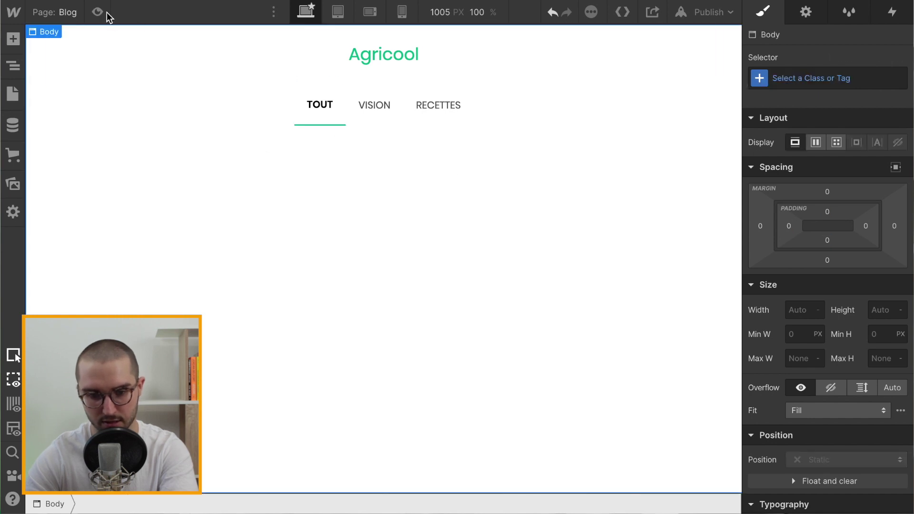
click(97, 12)
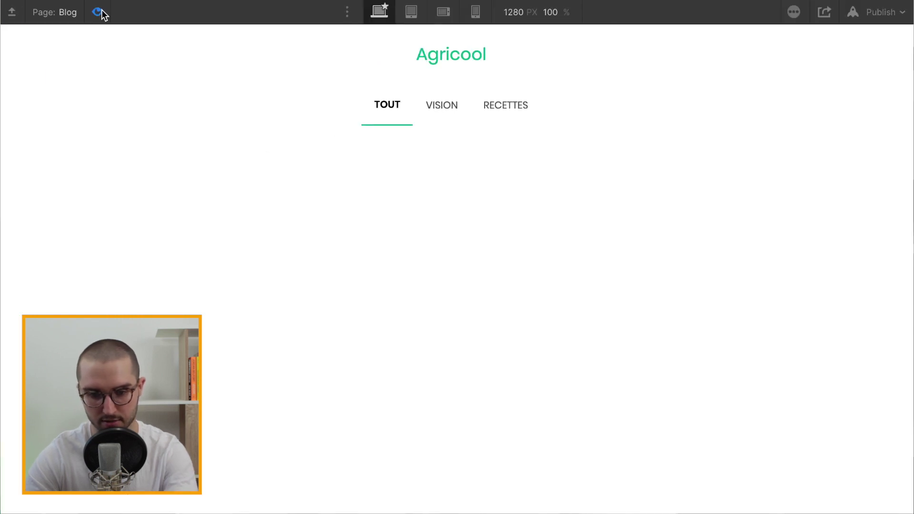
click(442, 105)
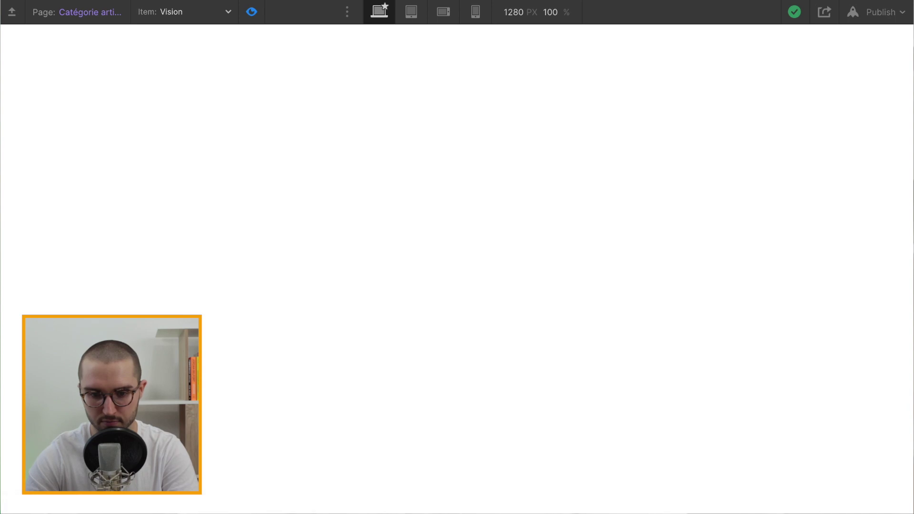
click(252, 12)
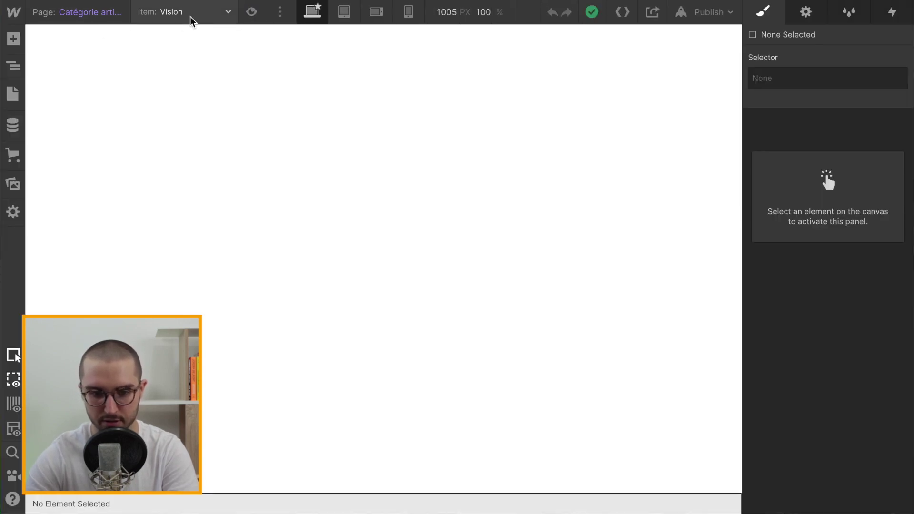
click(14, 97)
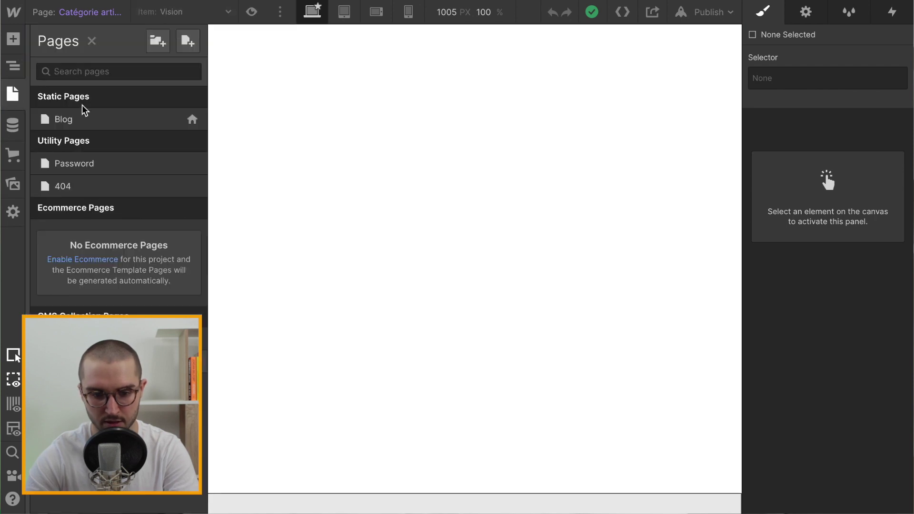
click(90, 121)
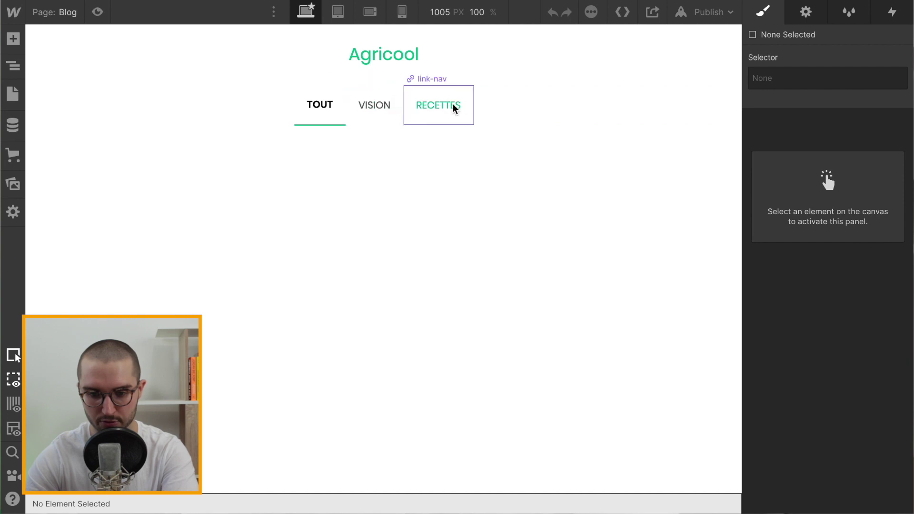
click(423, 167)
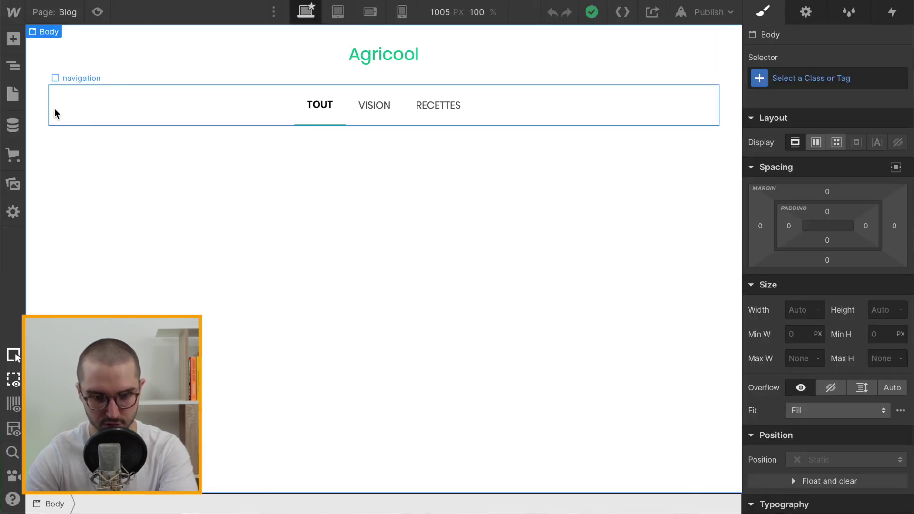
Add the combo class decoration-nav to the section that holds the category navigation
click(41, 107)
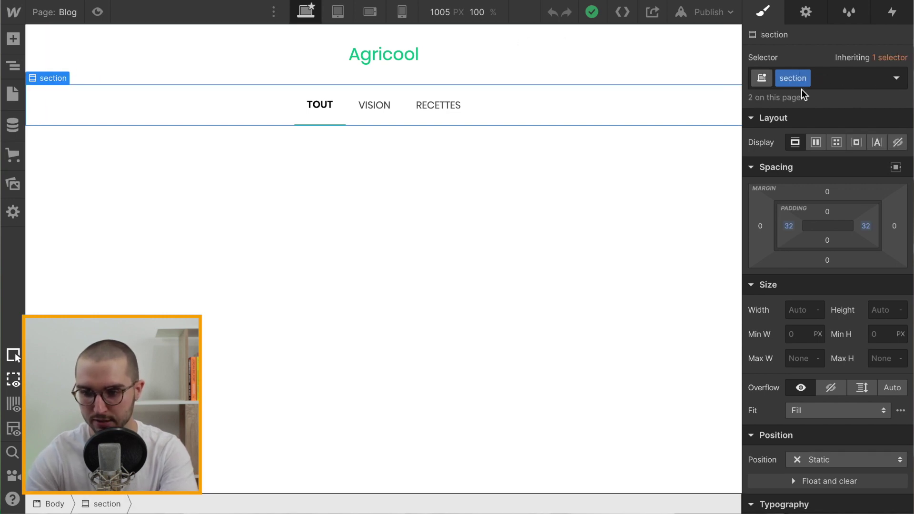
click(835, 80)
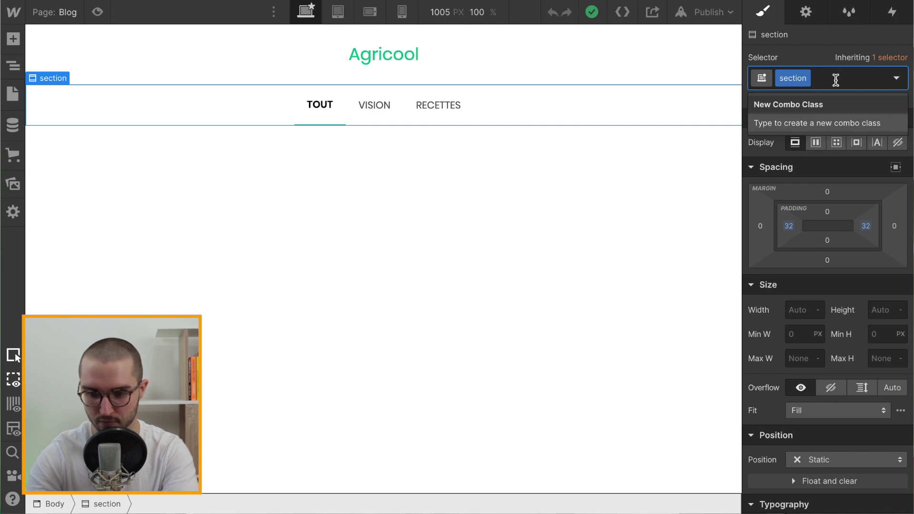
text(de)
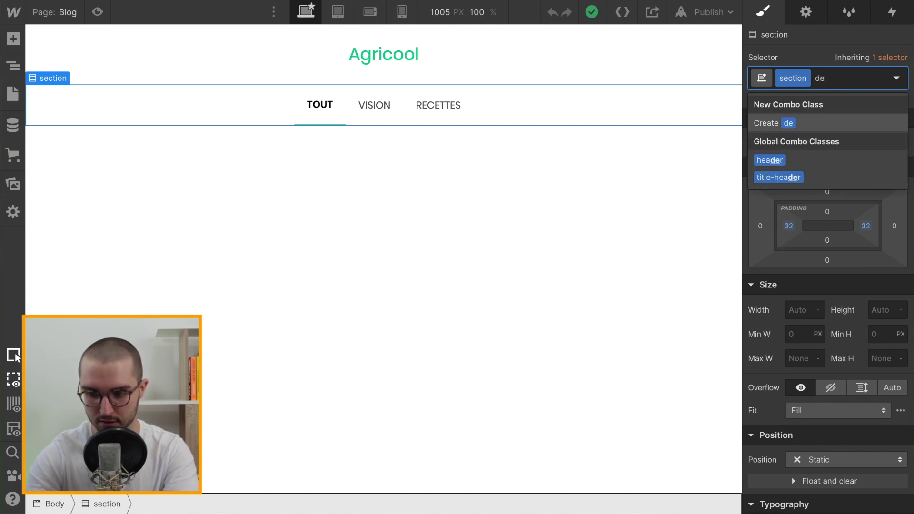
text(coration)
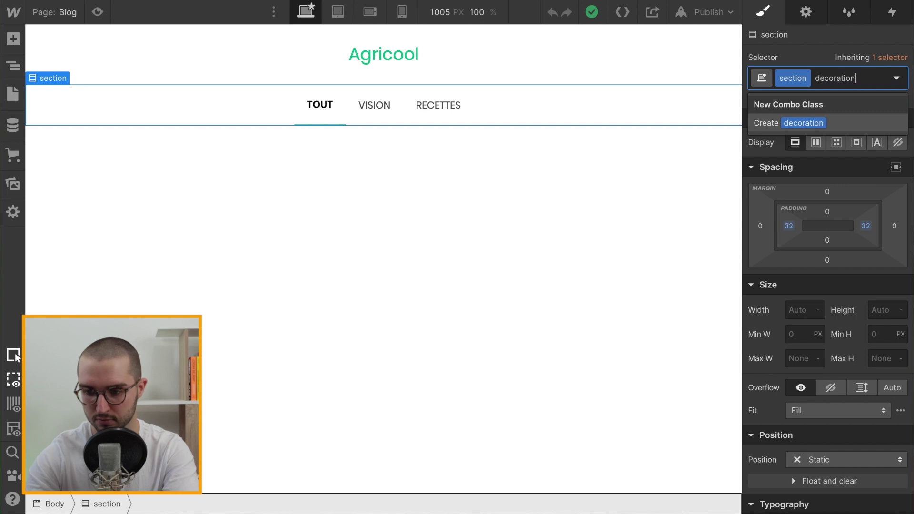
text(-nav)
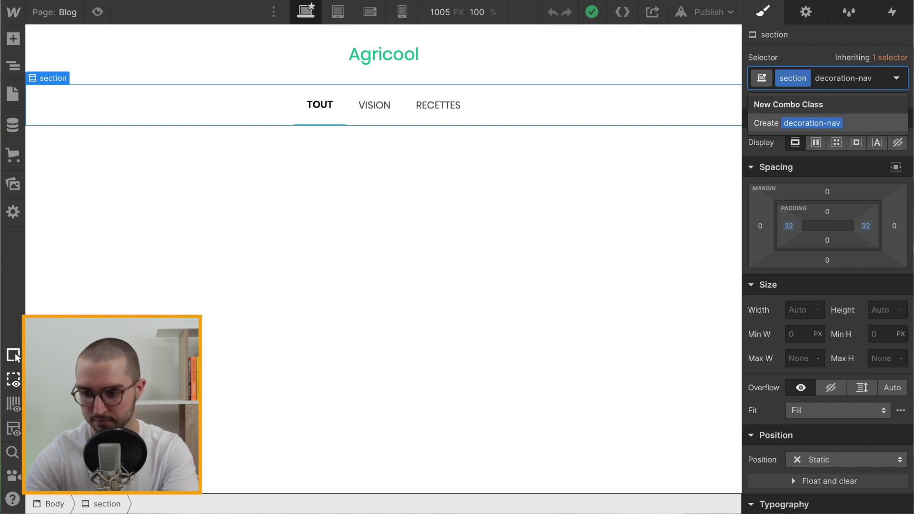
click(782, 124)
Give the decoration-nav section a solid 1 px top border in the Dim Grey swatch
scroll(761, 236, down, 10)
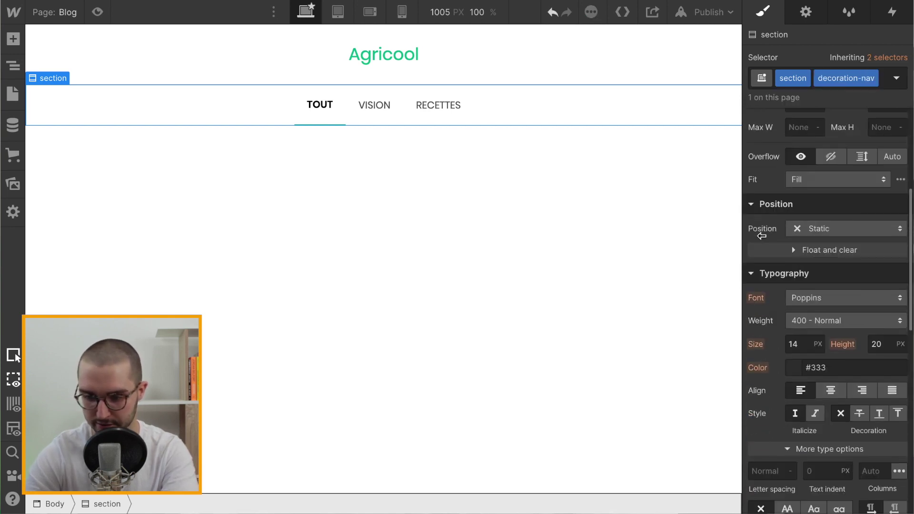
scroll(761, 235, down, 5)
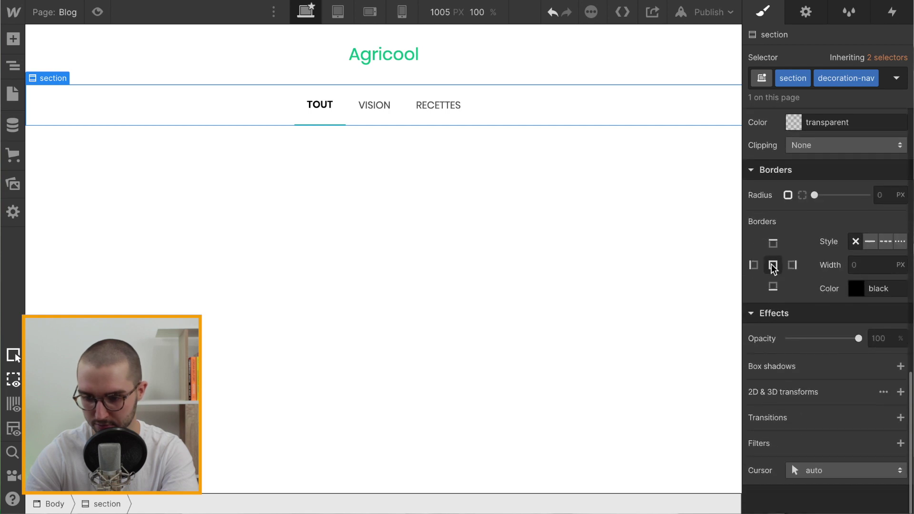
click(856, 289)
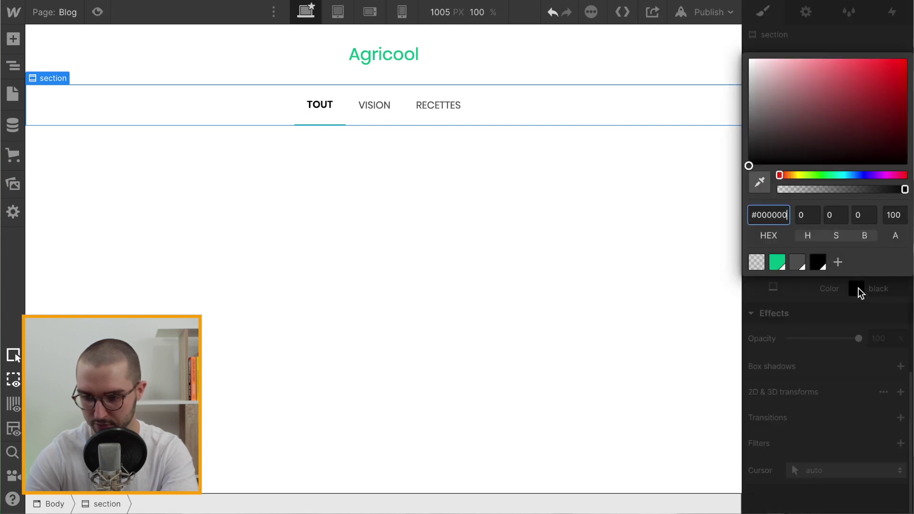
click(797, 262)
click(853, 315)
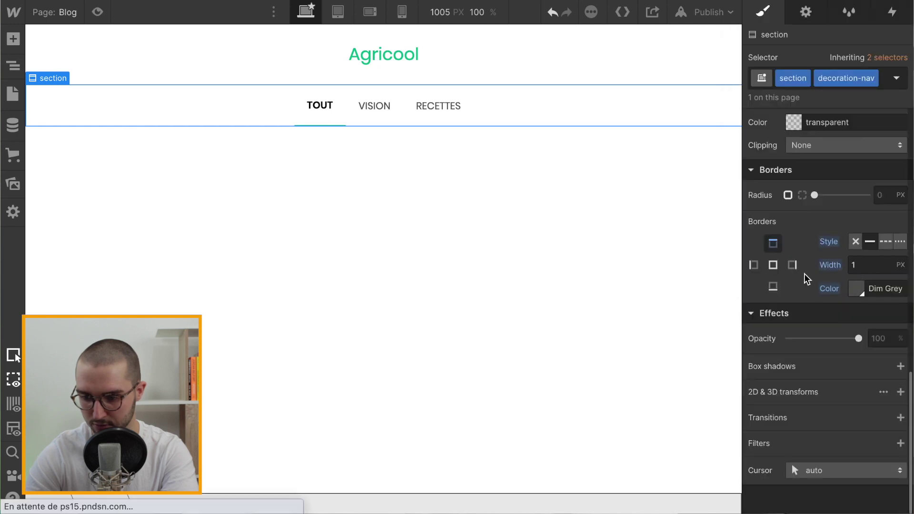
Add a solid 1 px Dim Grey bottom border to the decoration-nav section and check both borders in the page preview
click(773, 286)
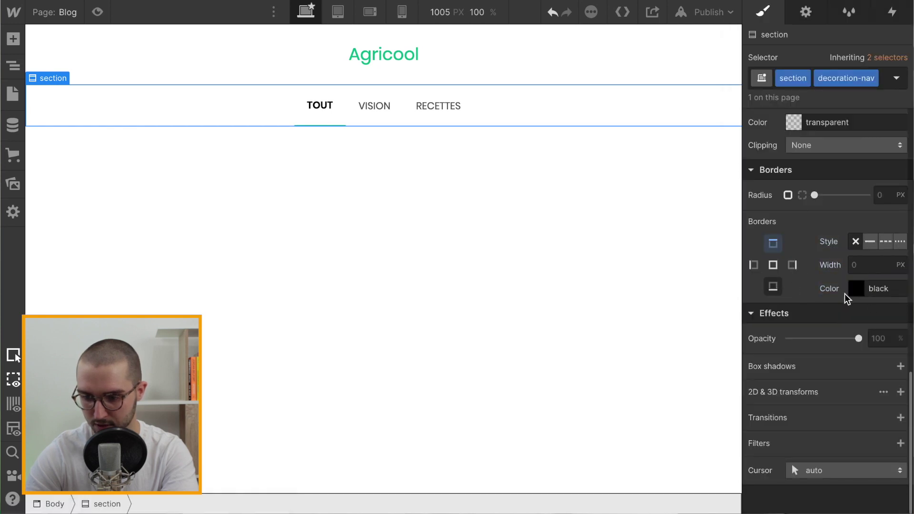
click(871, 265)
text(1)
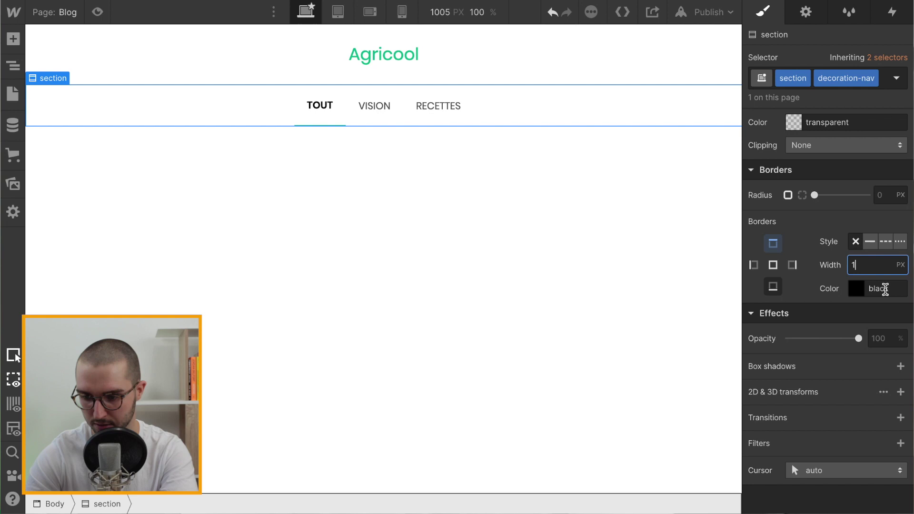
click(856, 289)
click(798, 262)
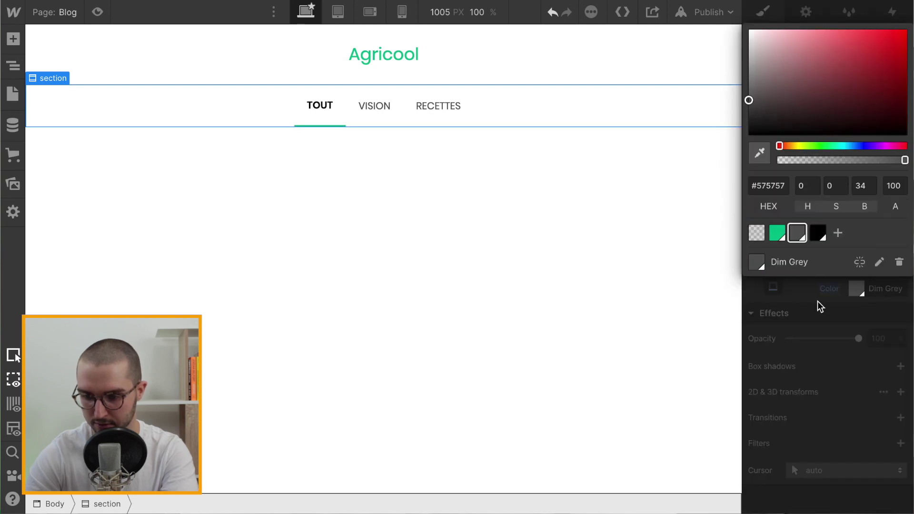
click(816, 307)
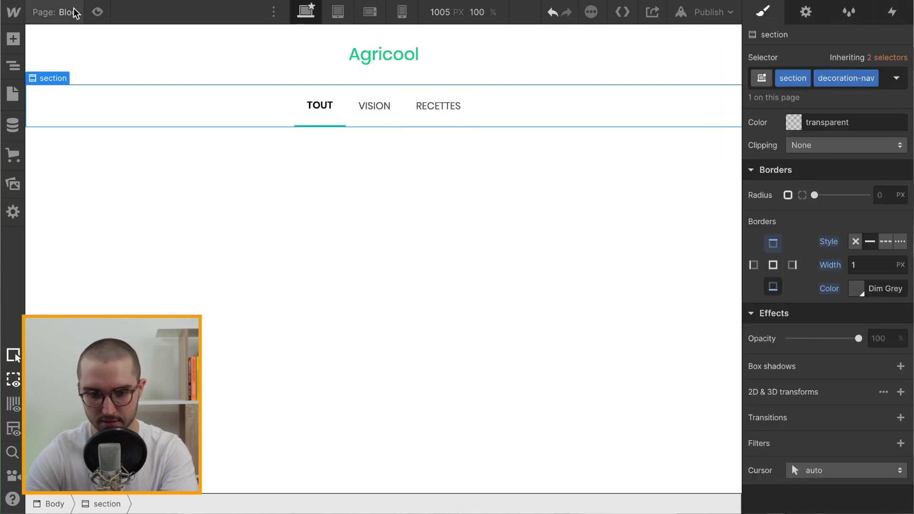
click(97, 12)
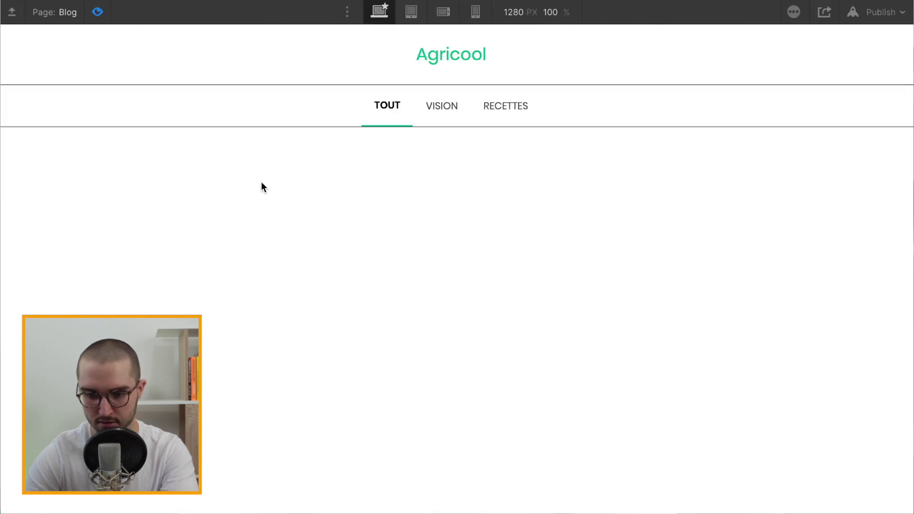
click(98, 13)
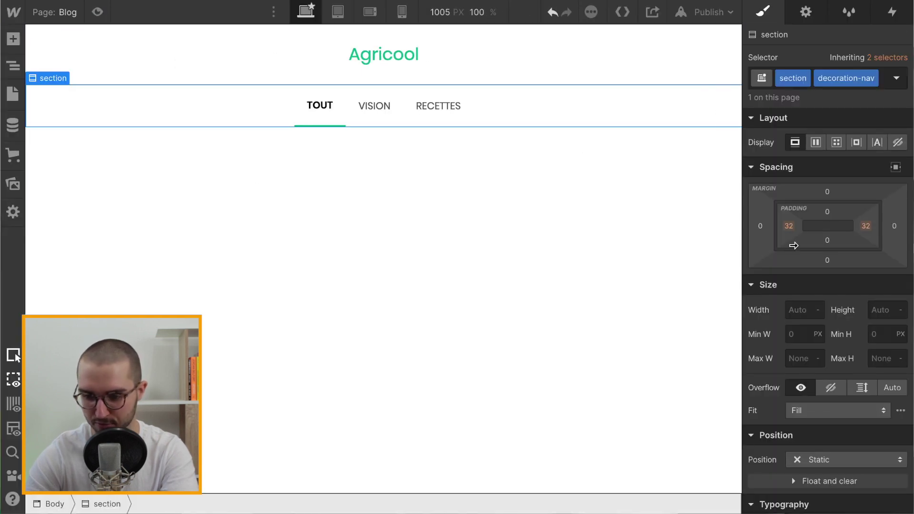
Change the decoration-nav section's top border color to light grey #e7e7e7 and save that color as a swatch
scroll(759, 367, down, 10)
scroll(759, 367, down, 1)
scroll(759, 367, up, 4)
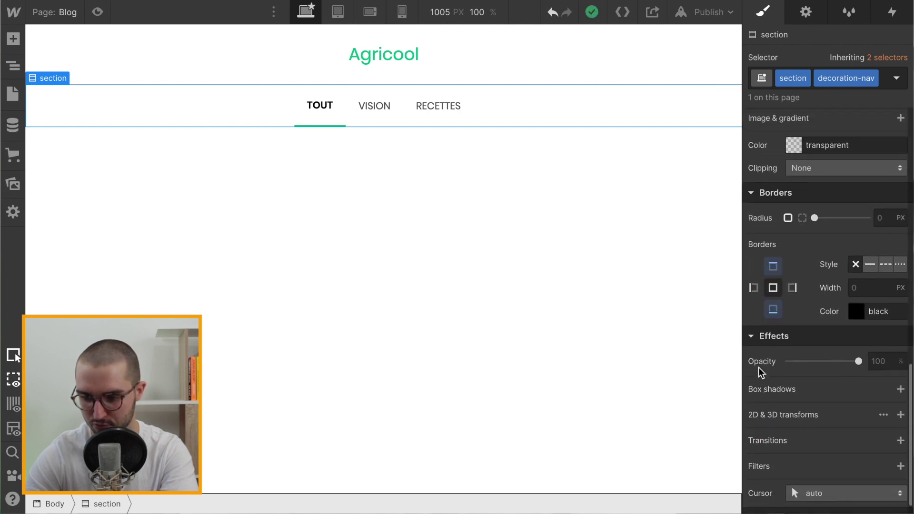
scroll(758, 368, down, 4)
scroll(759, 367, down, 1)
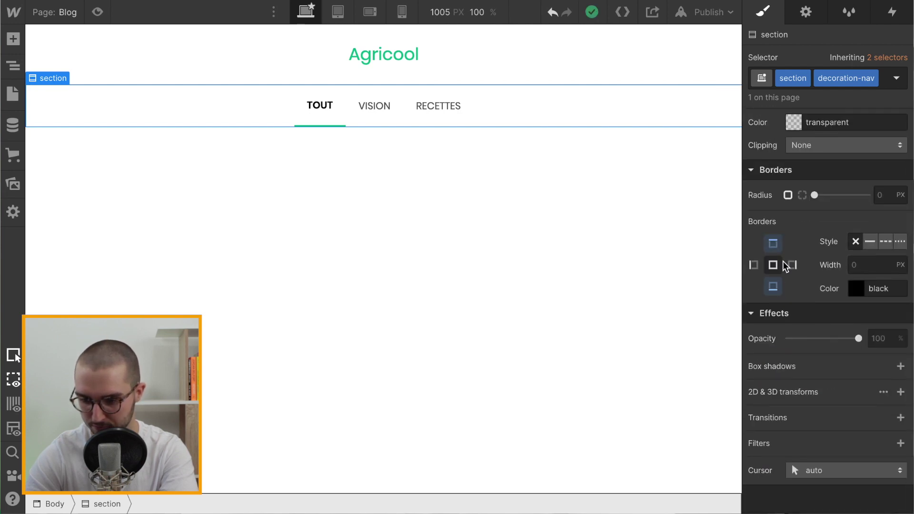
click(773, 243)
click(856, 289)
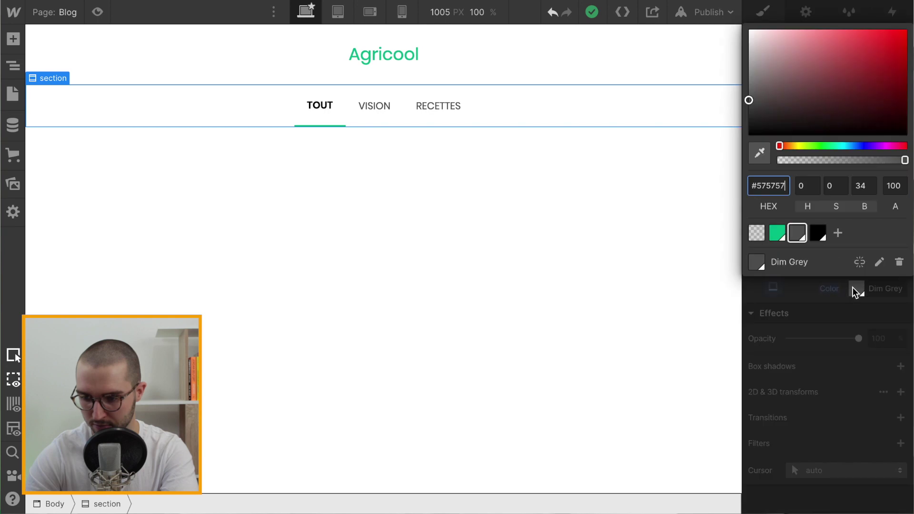
drag(766, 74, 724, 43)
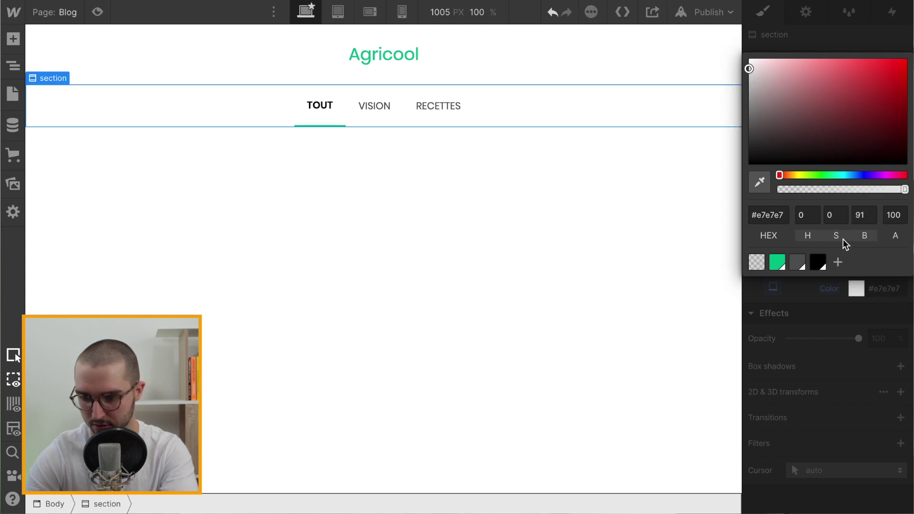
click(838, 262)
click(901, 287)
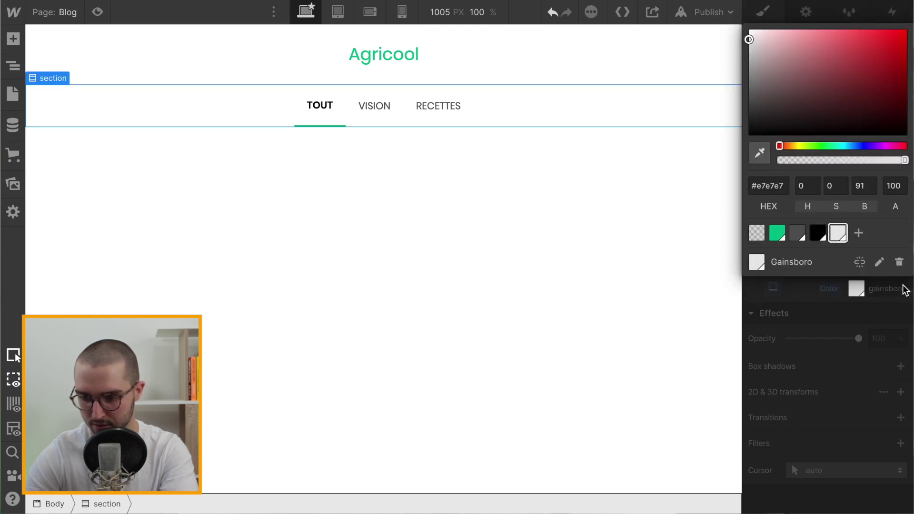
click(856, 333)
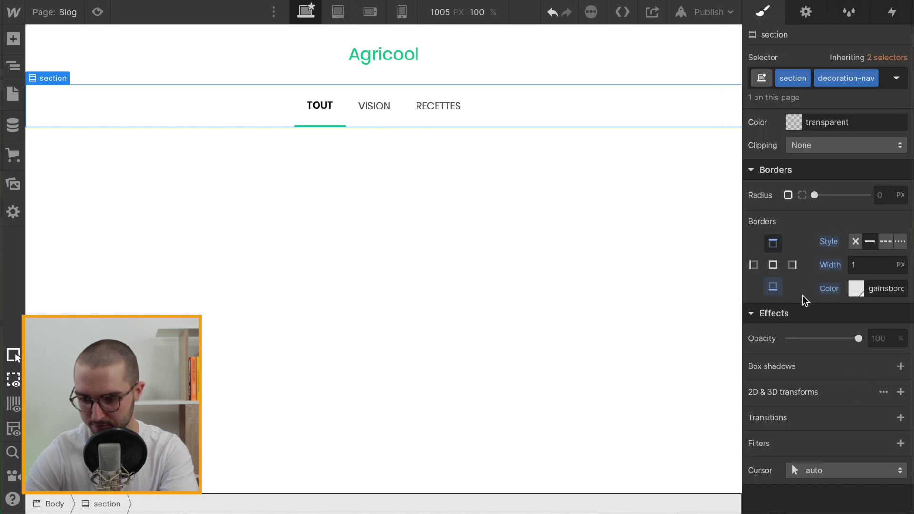
Set the decoration-nav section's bottom border to the saved light grey swatch #e7e7e7 and check it in the page preview
click(774, 287)
click(858, 290)
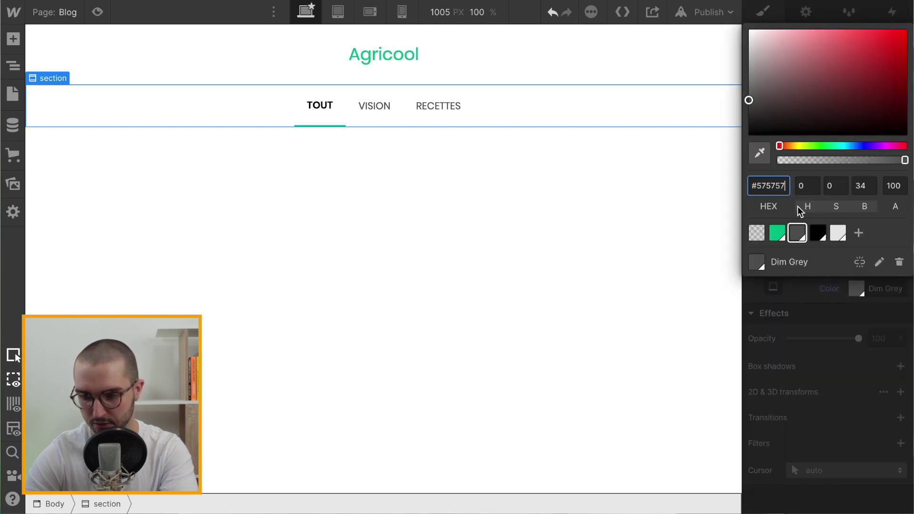
click(841, 237)
click(822, 324)
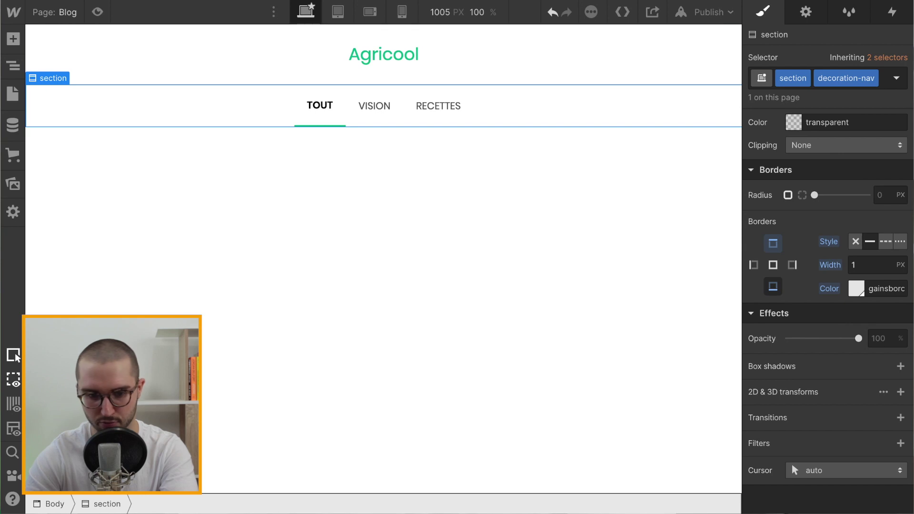
click(97, 12)
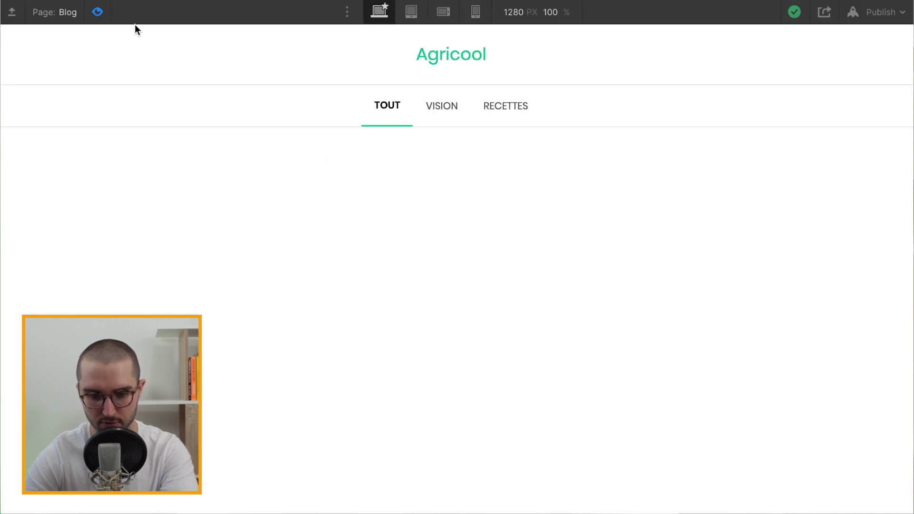
click(98, 11)
Add a new Section element to the page body below the category navigation
click(310, 189)
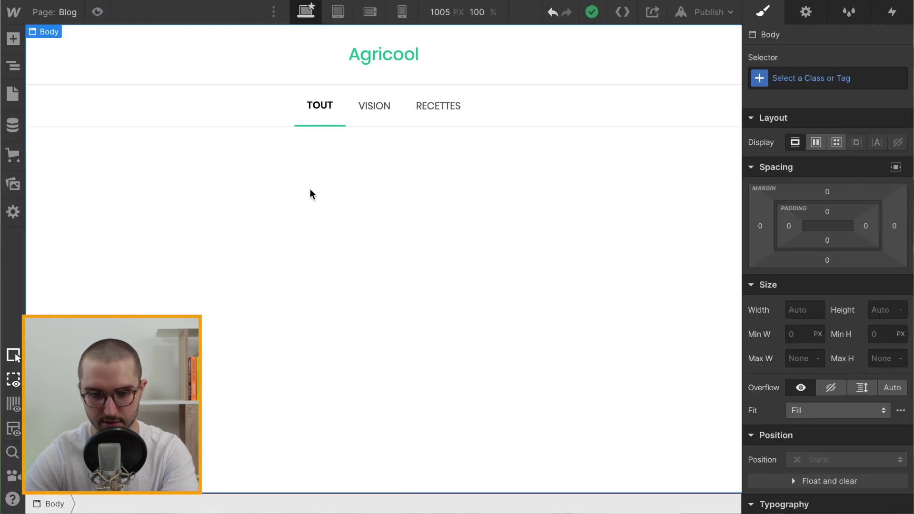
key(ctrl+e)
text(d)
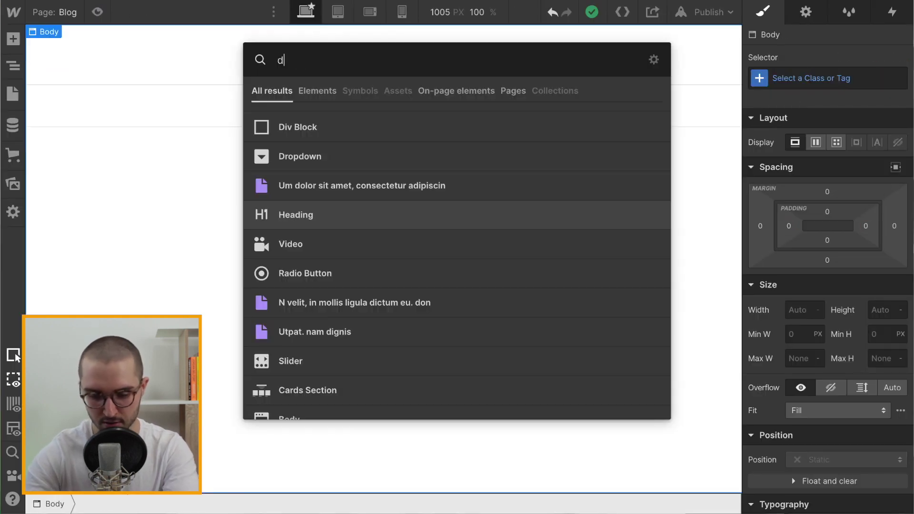
key(BackSpace)
text(se)
key(Return)
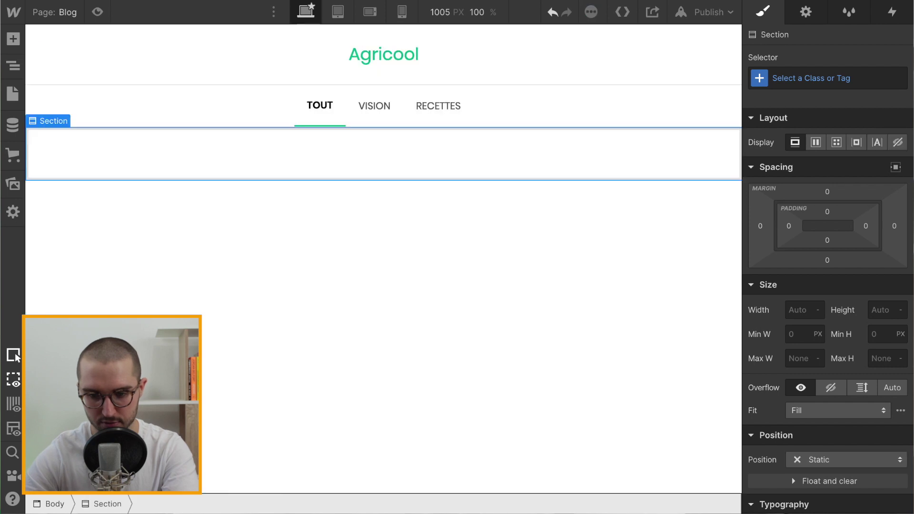
Apply the existing section class to the new section below the category navigation
click(861, 82)
text(sec)
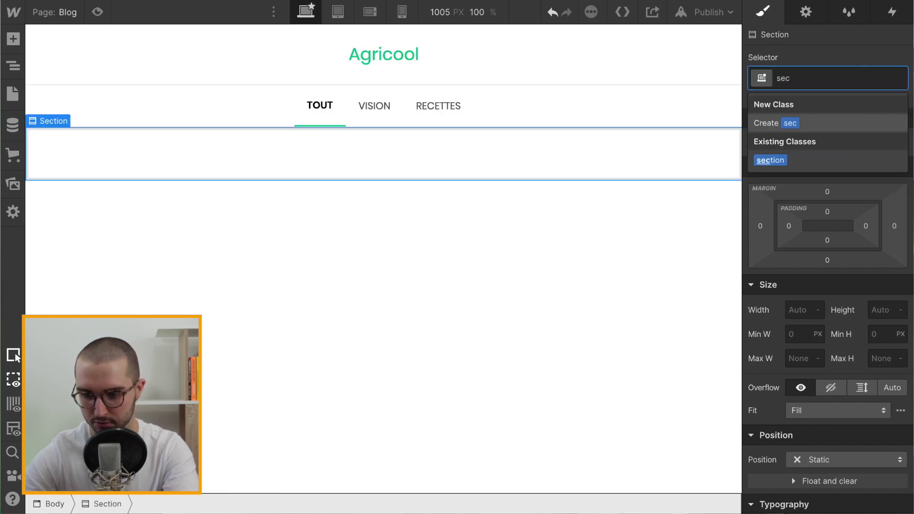
click(777, 162)
Add a Div Block inside the new section and give it the existing container class
key(ctrl+e)
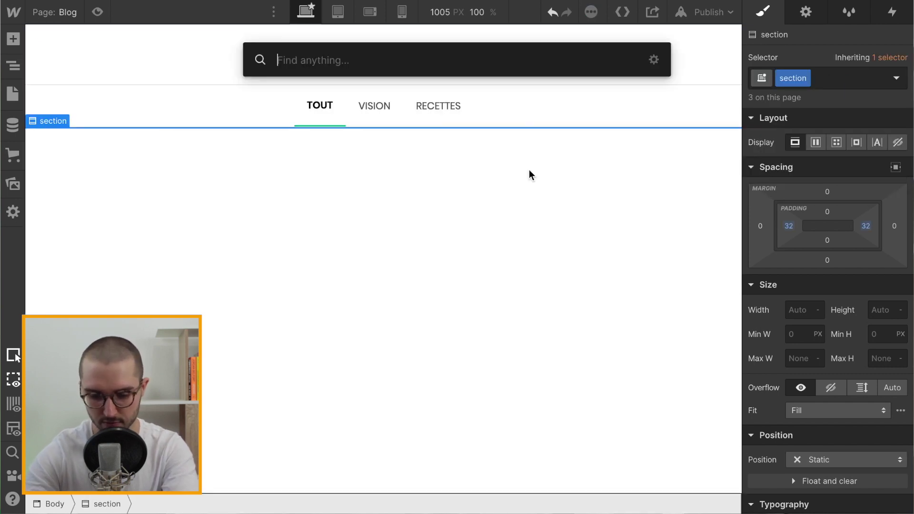
text(div)
key(Return)
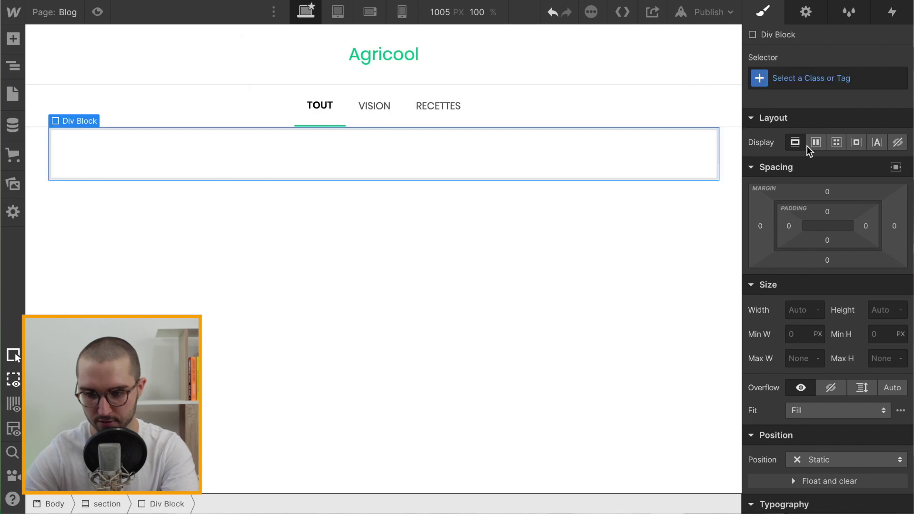
click(825, 75)
text(contain)
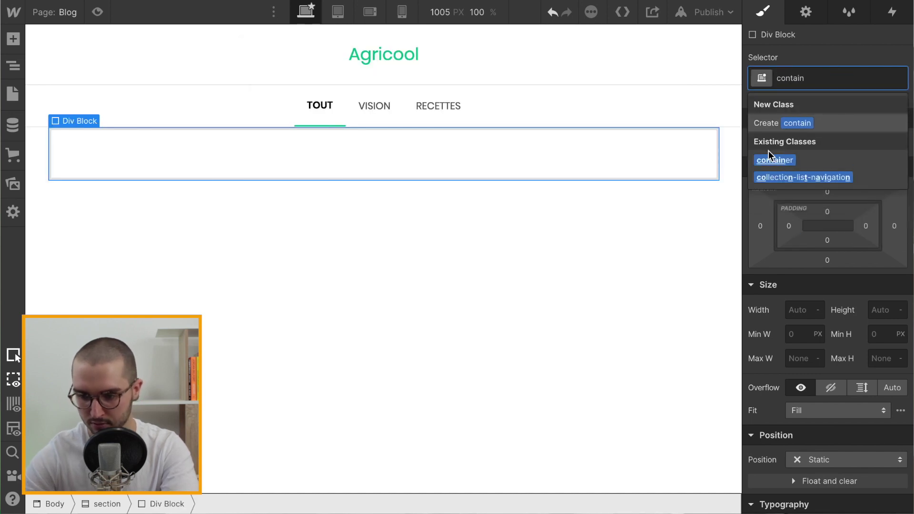
click(764, 160)
Add a Div Block inside the container and give it a new class named title-wrapper
key(ctrl+e)
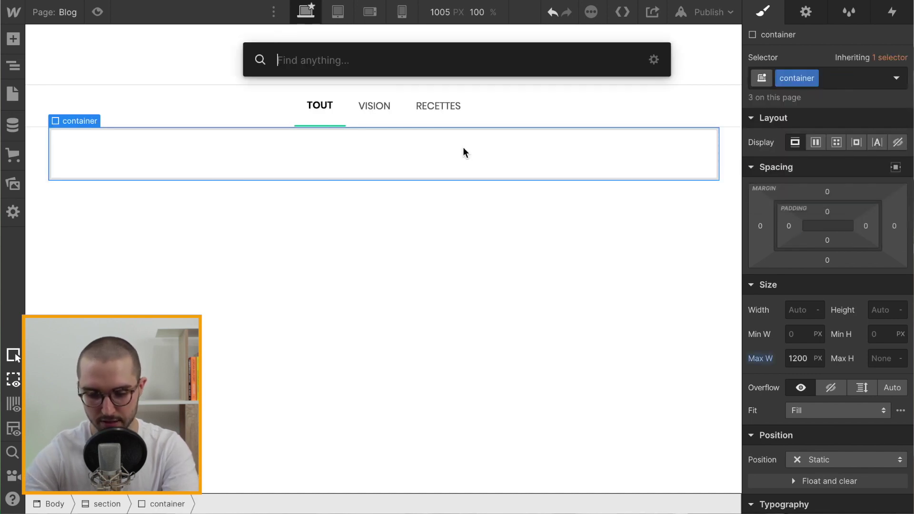
text(div)
key(Return)
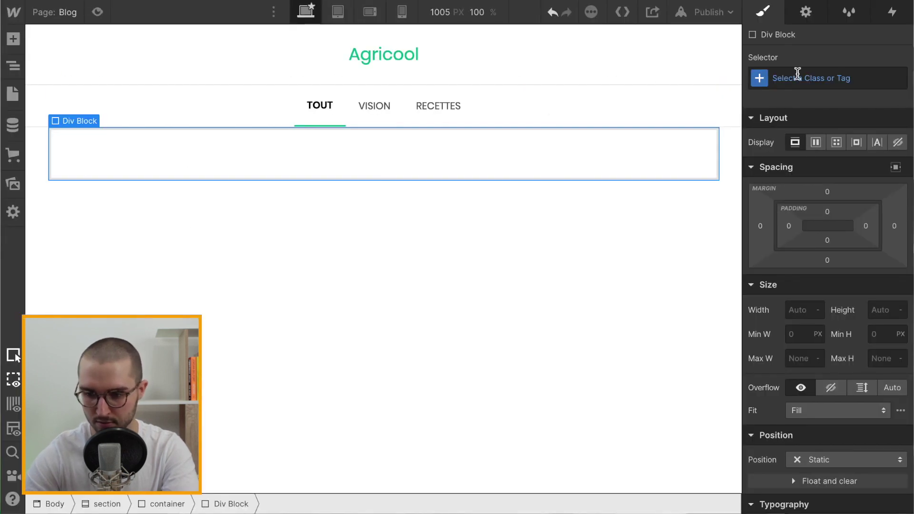
click(769, 76)
text(tu)
key(BackSpace)
text(itle-wrapper)
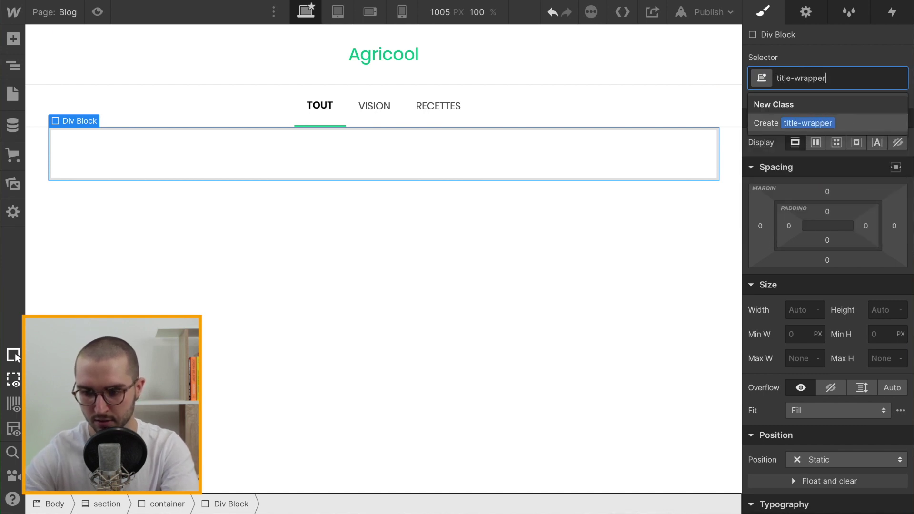
key(Return)
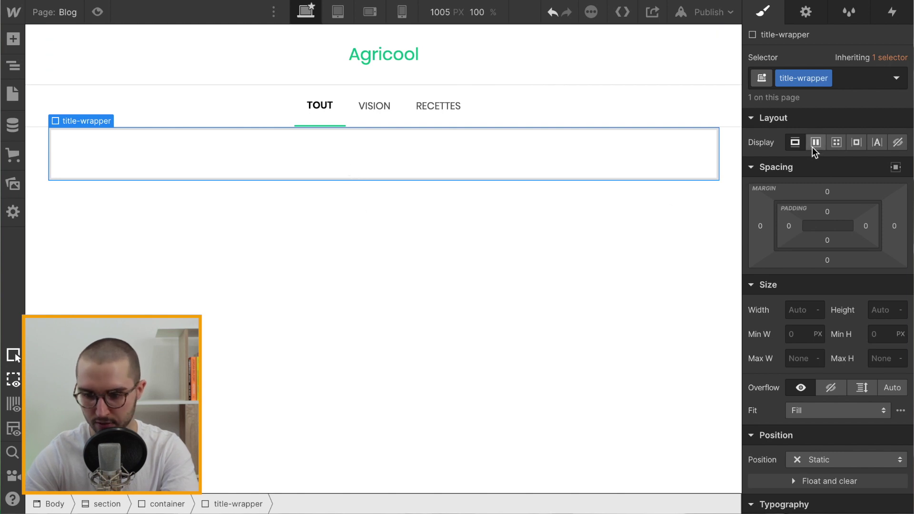
Add an H1 heading inside the title-wrapper and set its text to "Blog"
key(ctrl+e)
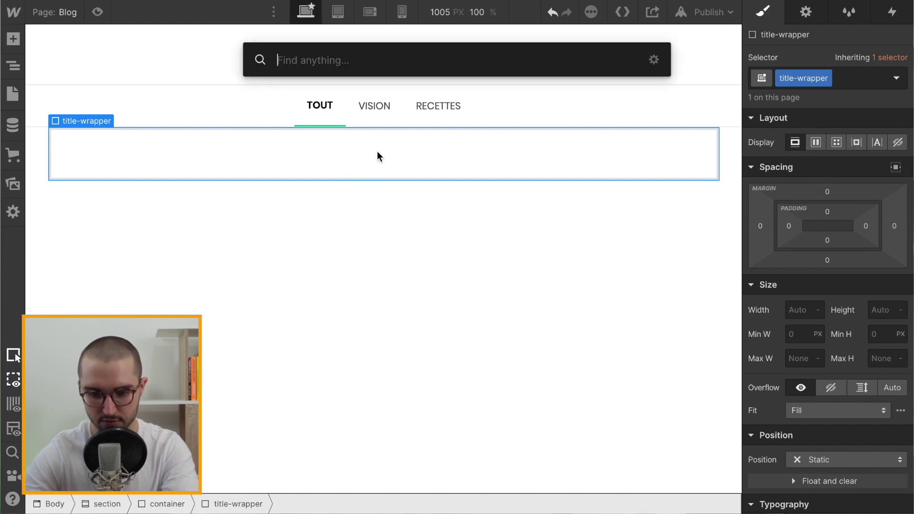
text(he)
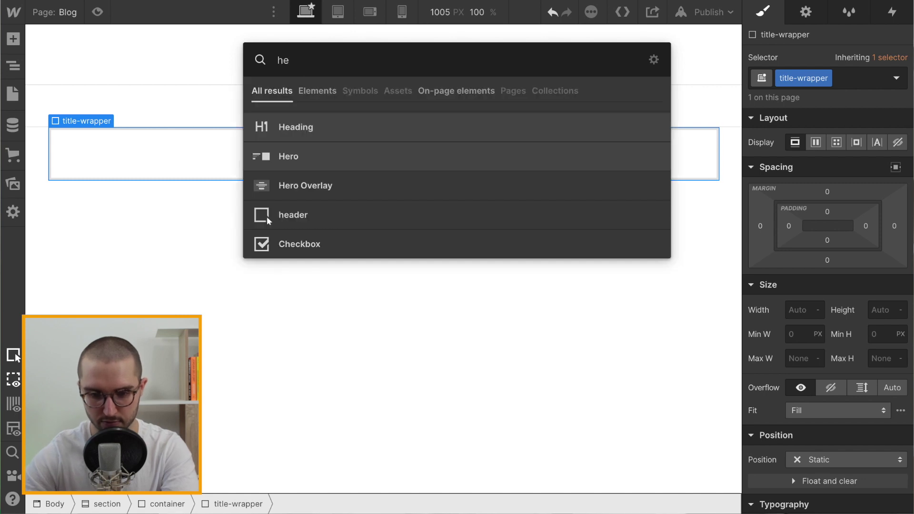
click(341, 128)
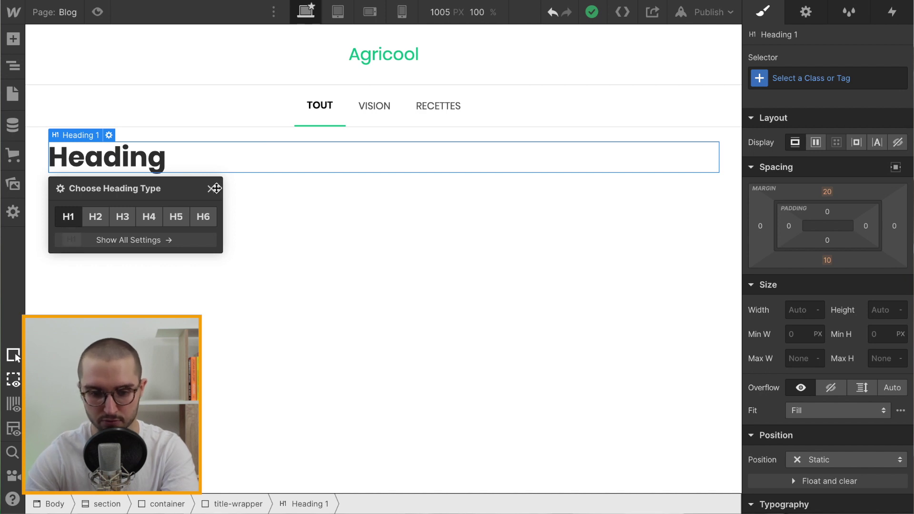
double_click(137, 154)
key(ctrl+a)
text(Blog)
click(199, 185)
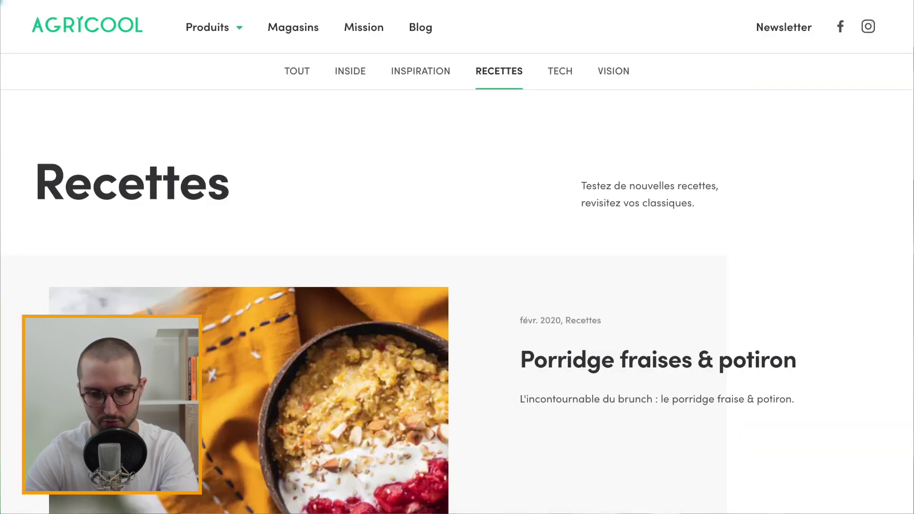
On the Agricool blog website, open the TOUT category and copy the intro text beside the Blog title
click(298, 83)
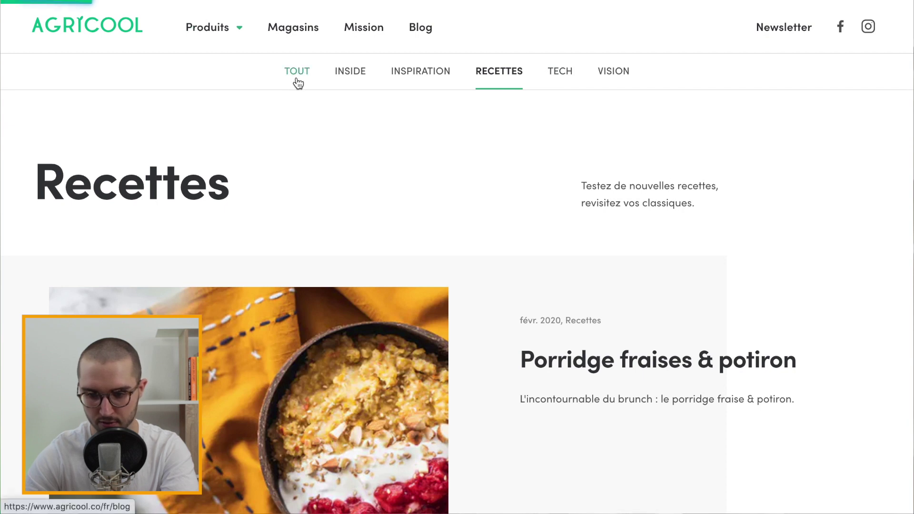
drag(722, 205, 583, 186)
key(ctrl+c)
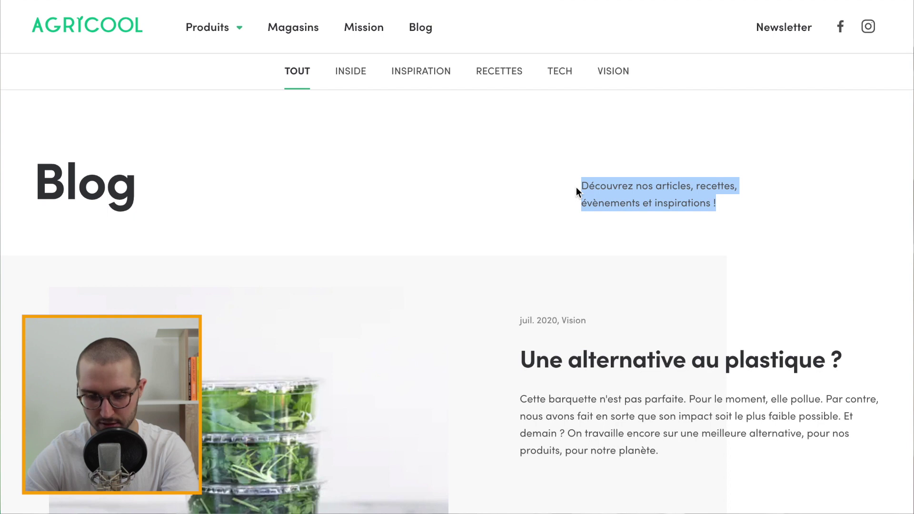
Back in Webflow, add a Paragraph element inside the title-wrapper below the Blog heading
click(81, 1)
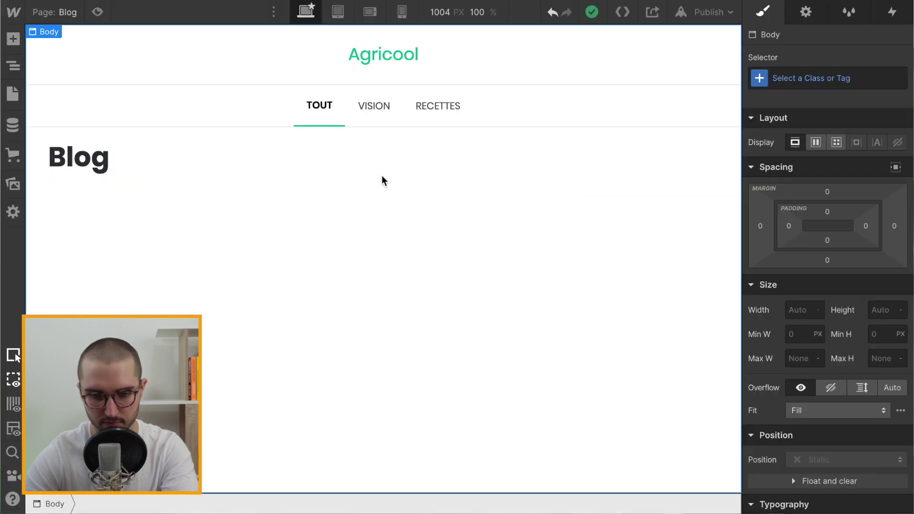
click(366, 169)
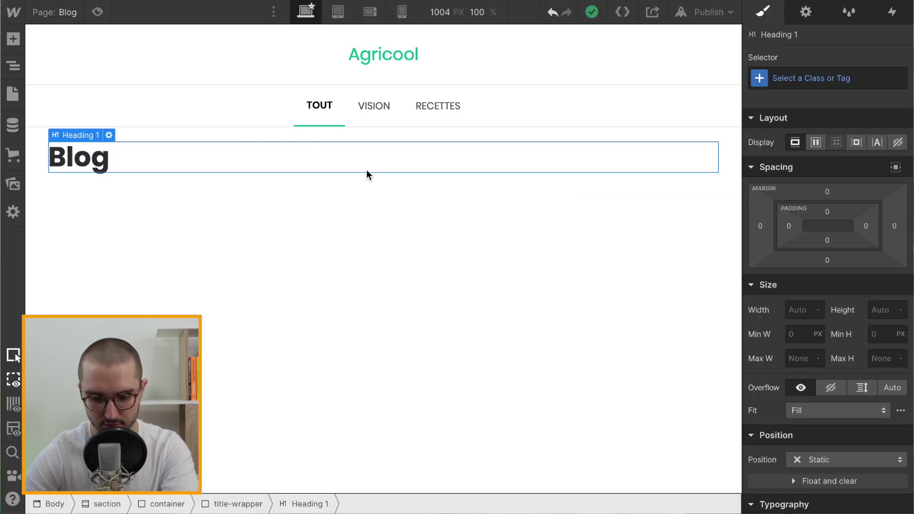
click(238, 504)
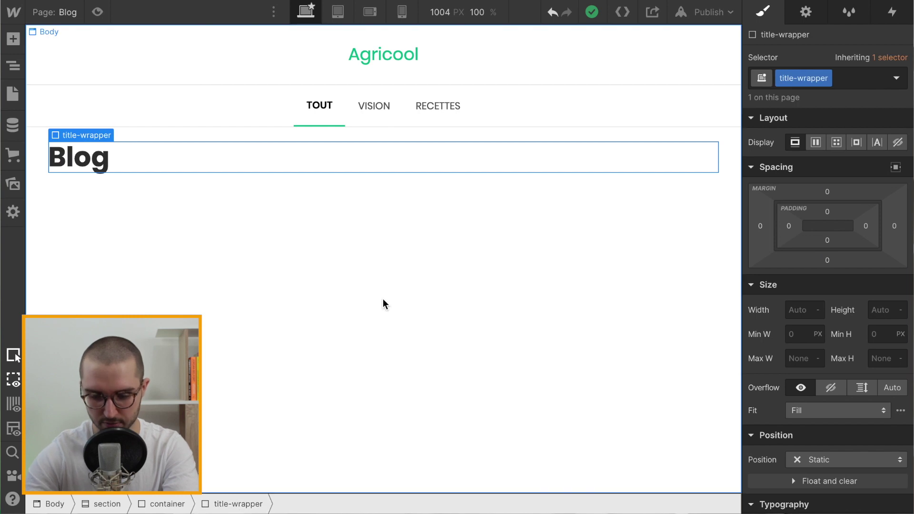
key(ctrl+k)
text(di)
key(BackSpace)
key(BackSpace)
text(pa)
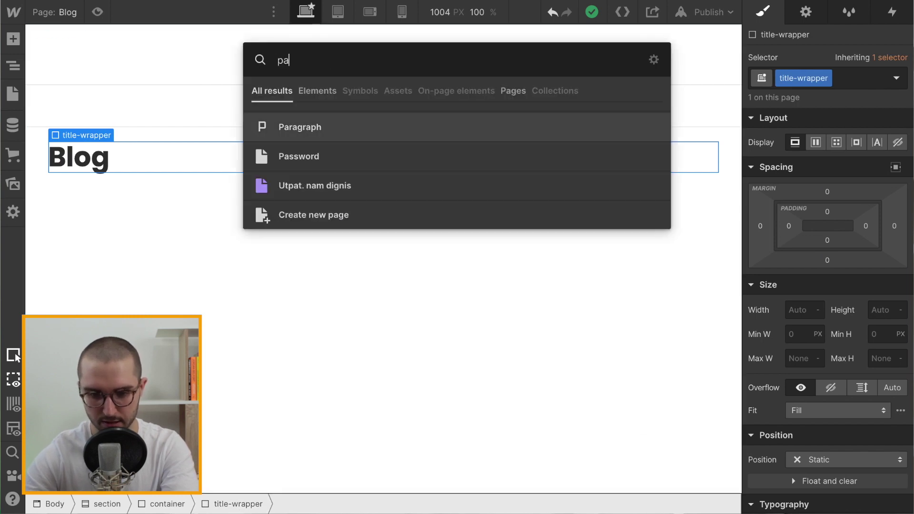
key(Return)
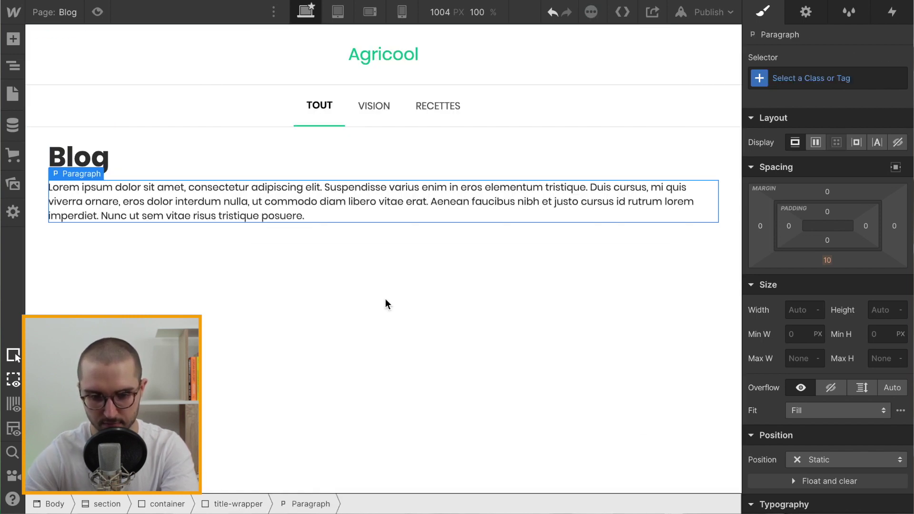
Replace the paragraph's placeholder text with the copied "Découvrez nos articles, recettes, évènements et inspirations !"
double_click(274, 205)
key(ctrl+a)
key(ctrl+v)
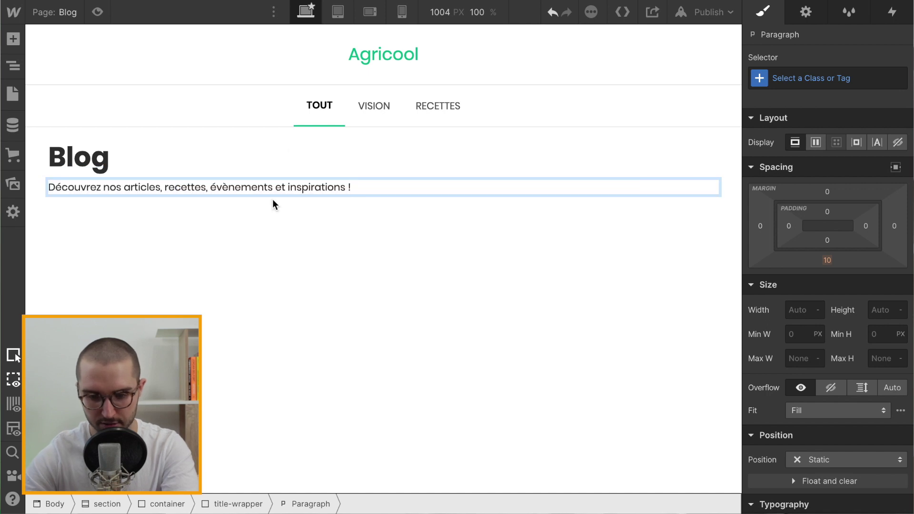
click(383, 235)
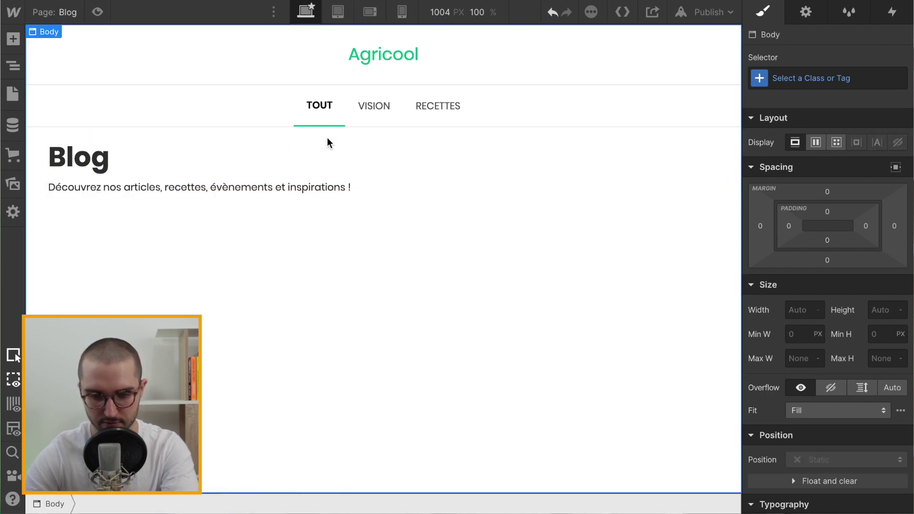
Try a vertical flex layout on the section class, and undo both layout changes
click(38, 157)
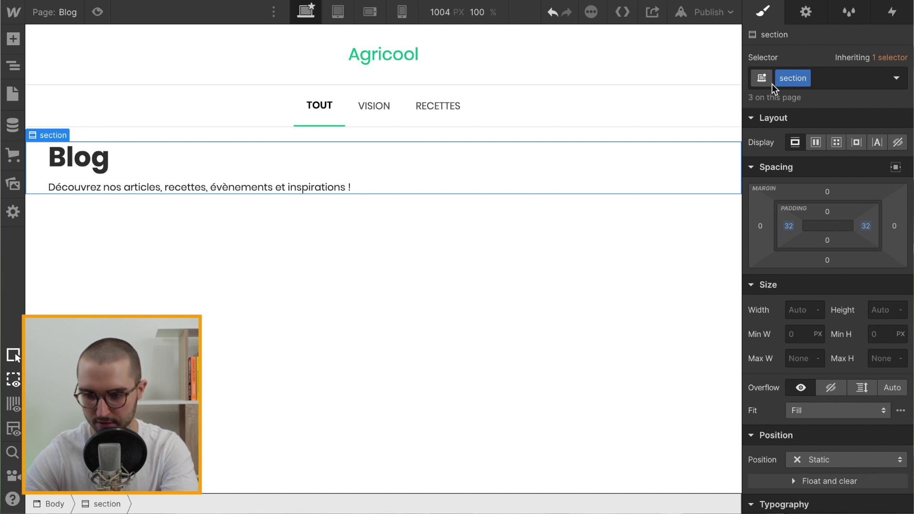
click(816, 143)
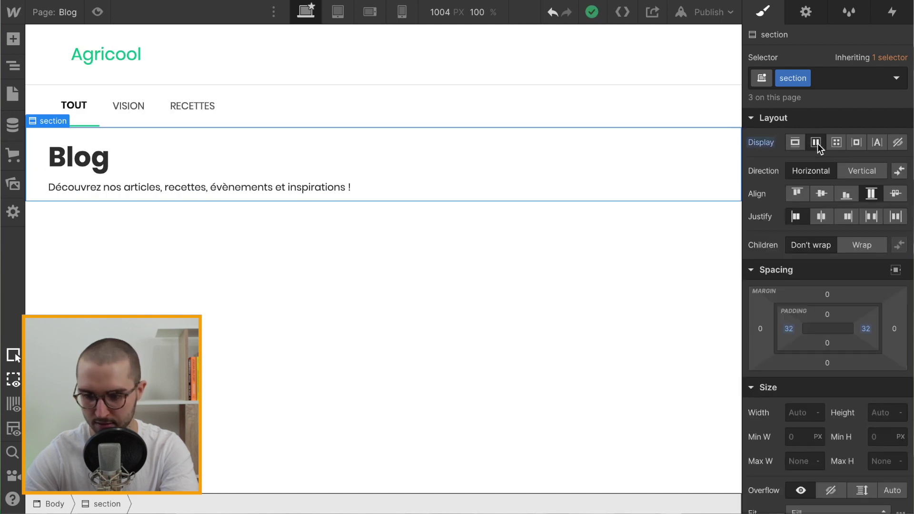
click(876, 171)
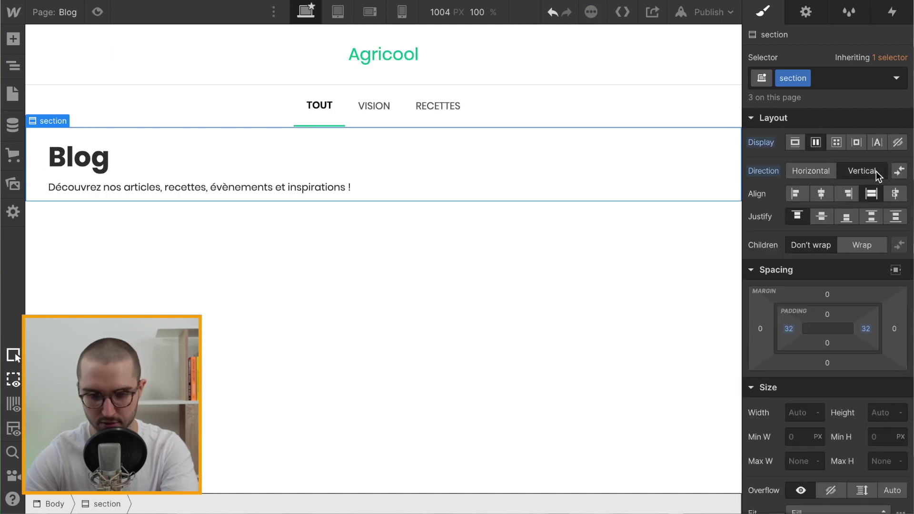
key(ctrl+z)
key(ctrl+z)
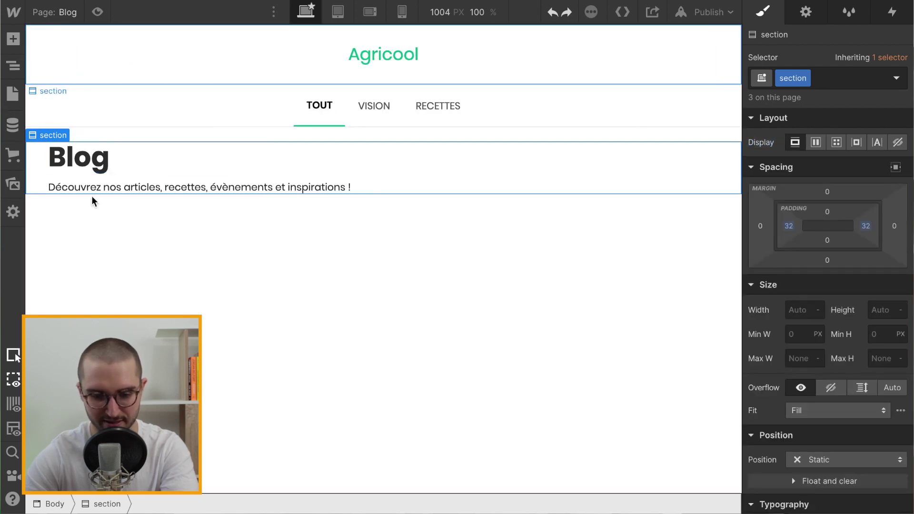
Select the title-wrapper that holds the Blog heading and paragraph in the page structure
click(13, 65)
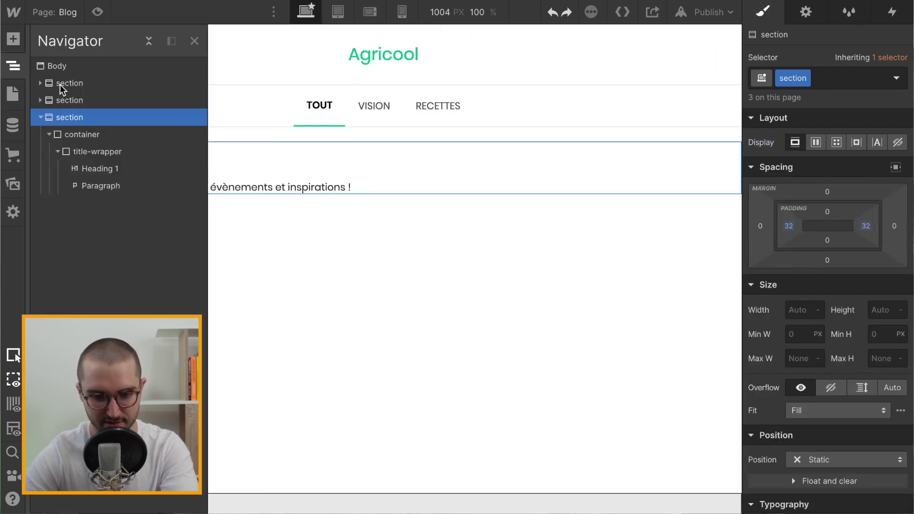
click(98, 152)
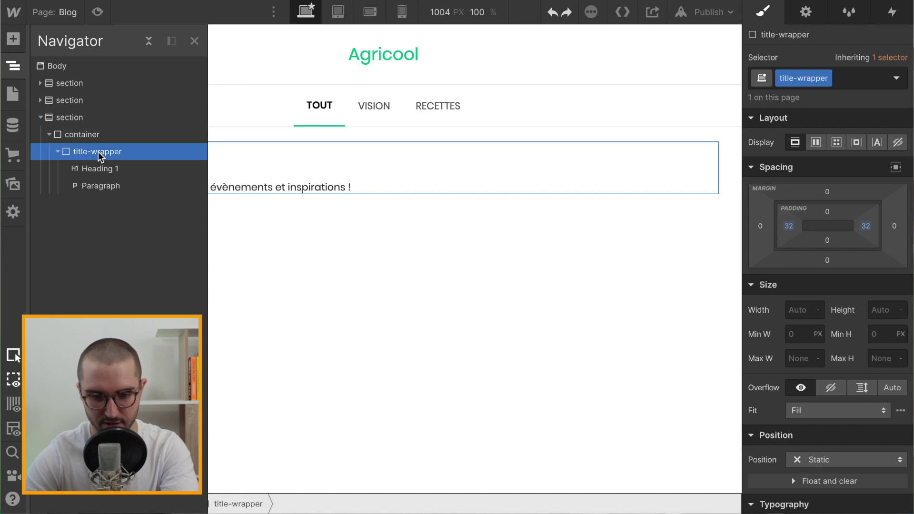
Make the title-wrapper a horizontal flex container with its children justified with space between
click(816, 143)
click(873, 172)
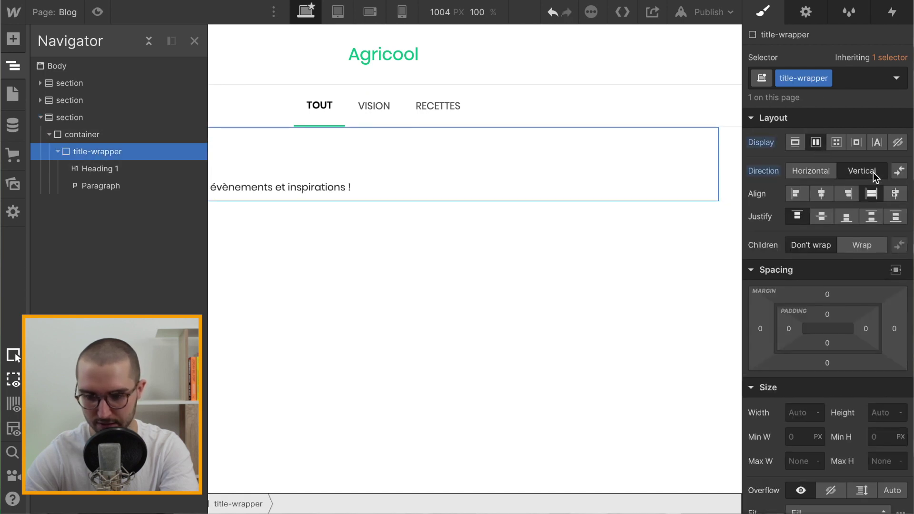
click(825, 172)
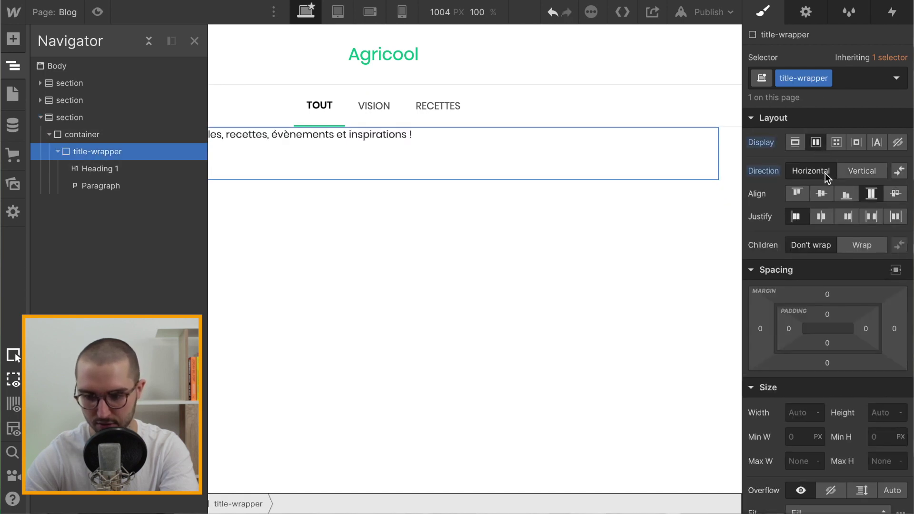
click(871, 216)
click(581, 242)
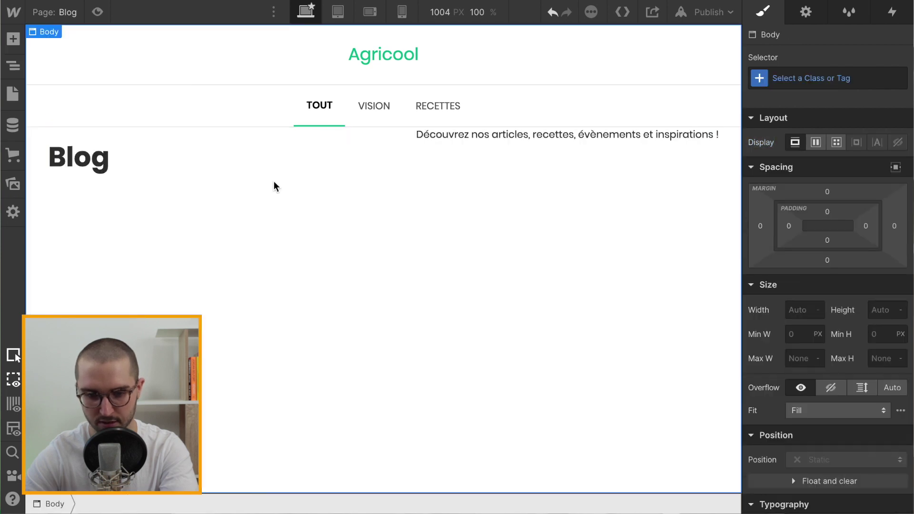
Assign a new class named description-page to the "Découvrez nos articles" paragraph
click(95, 164)
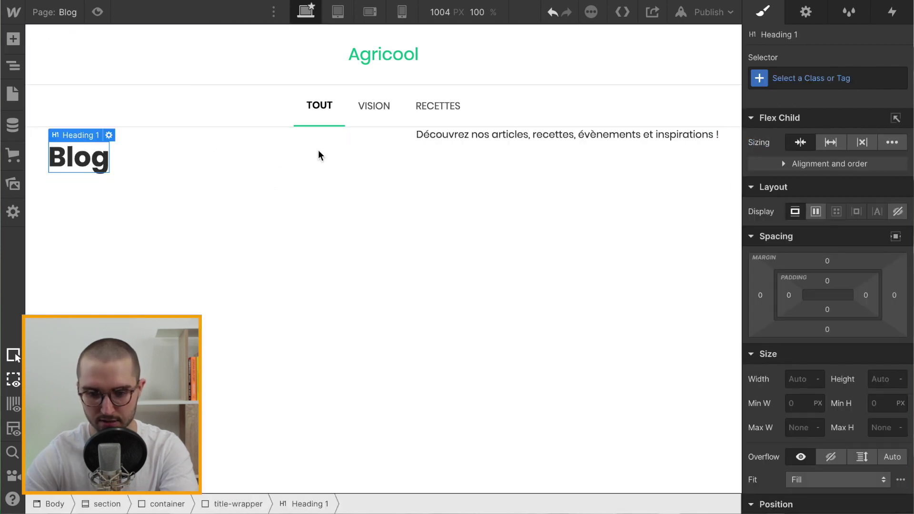
click(495, 143)
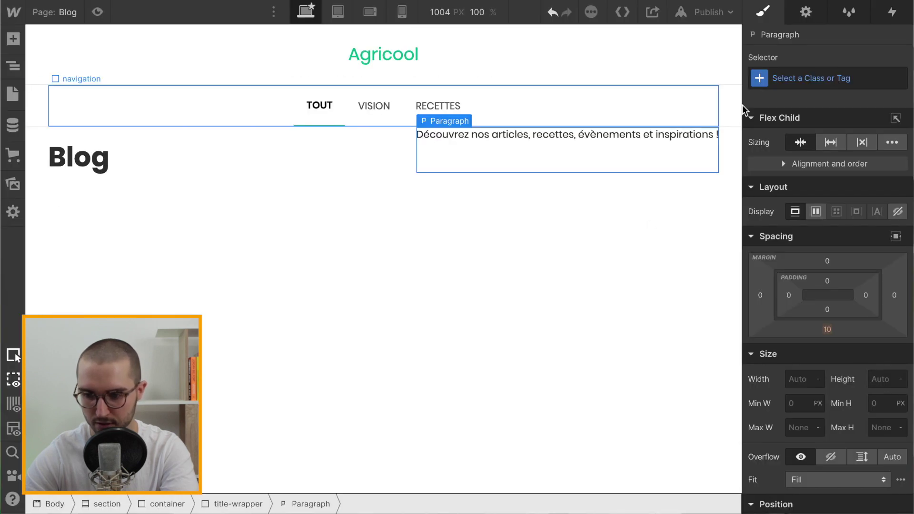
click(796, 81)
text(desc)
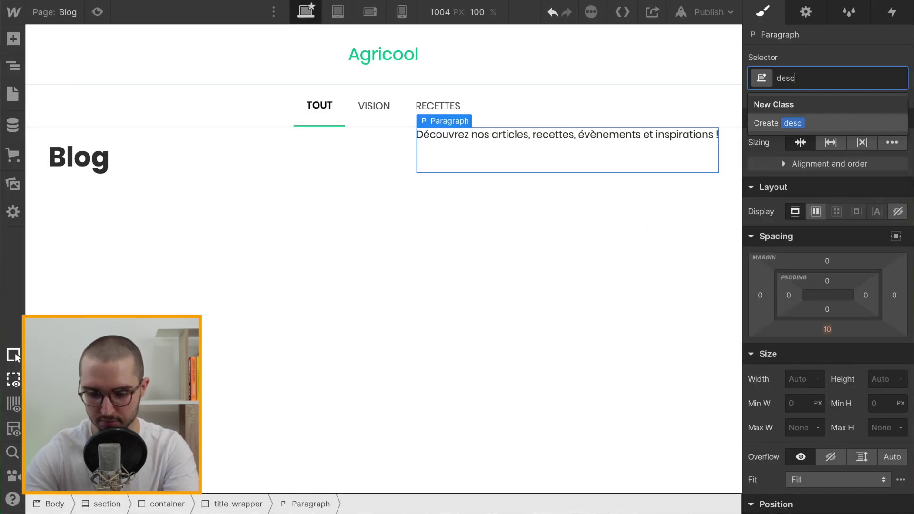
text(ription-)
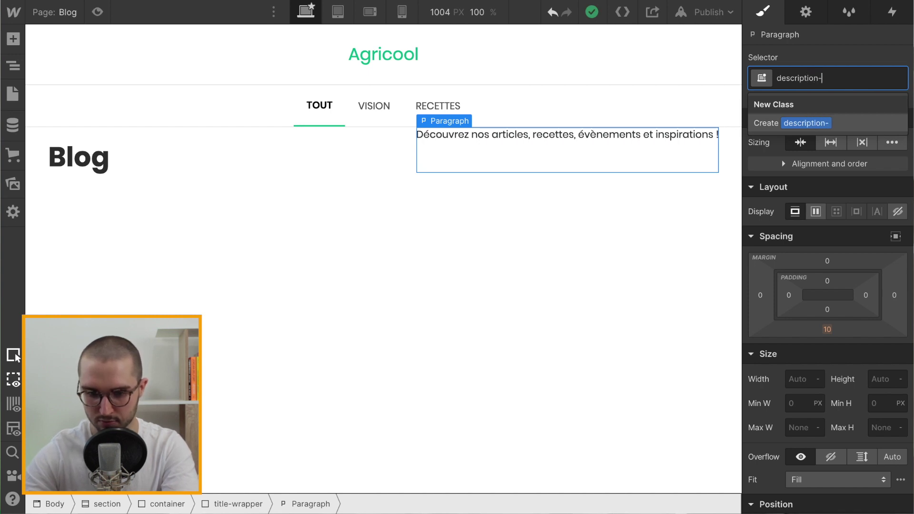
text(page)
key(Return)
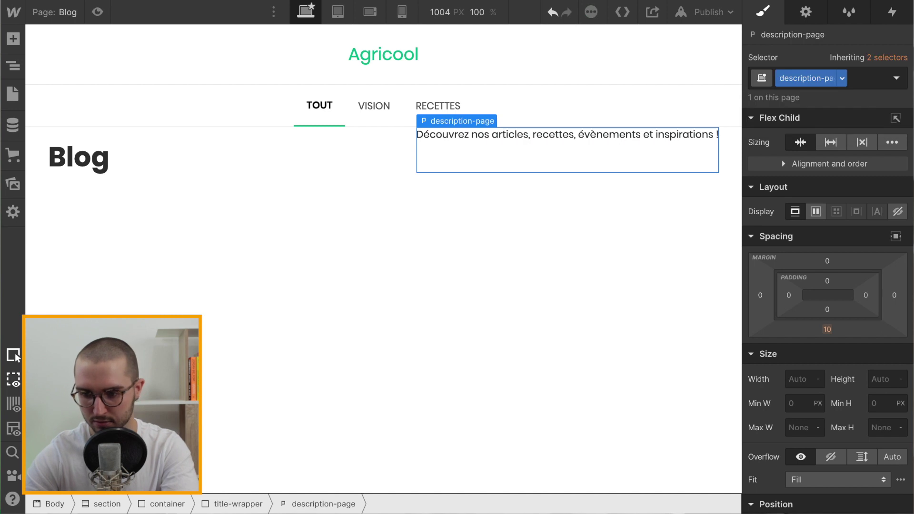
Set the bottom margin of the description-page paragraph to 0 px
scroll(830, 295, down, 1)
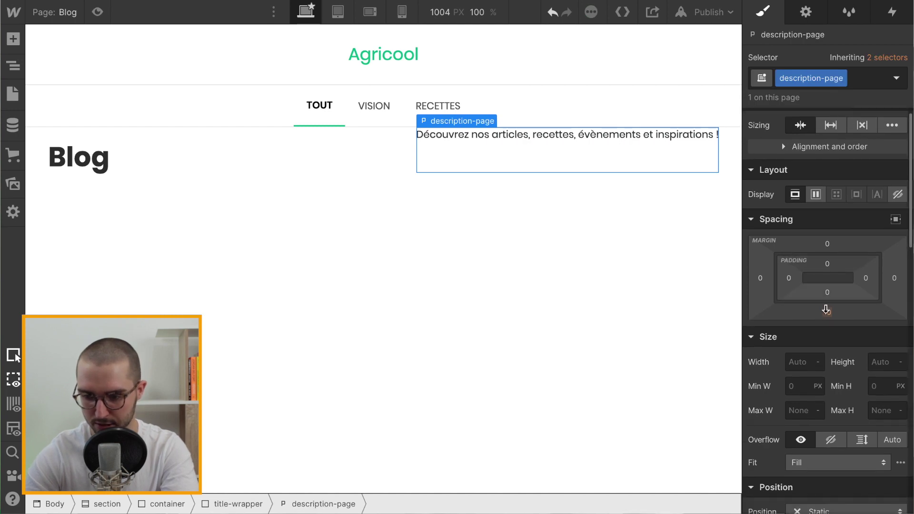
click(827, 313)
text(0)
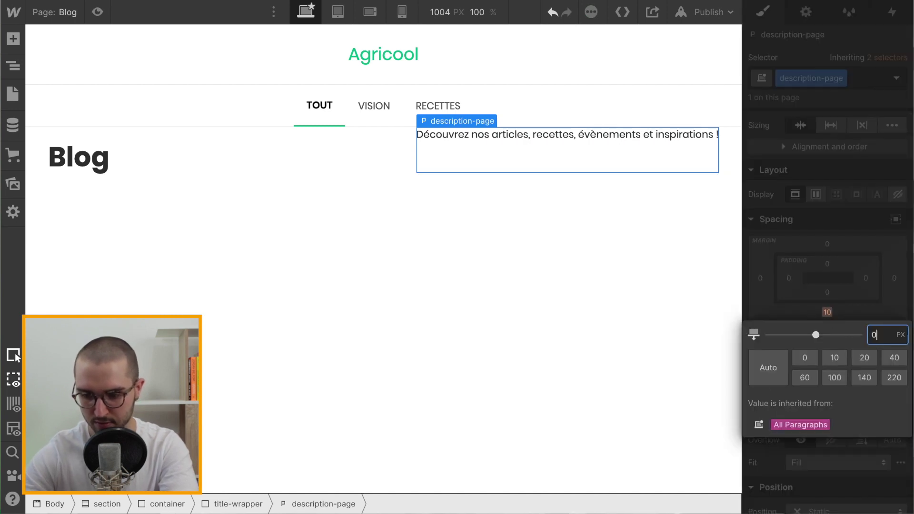
key(Return)
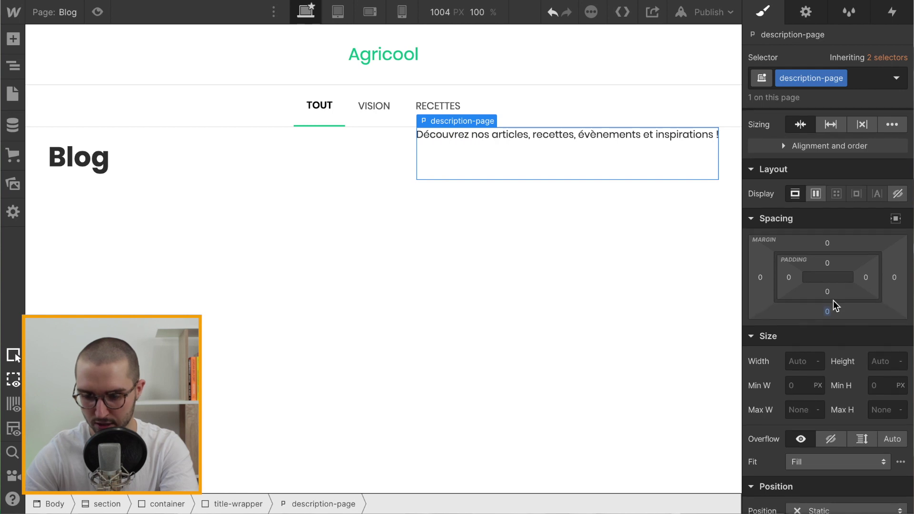
Limit the description-page paragraph to a maximum width of 300 px
scroll(834, 305, down, 3)
scroll(834, 305, down, 1)
click(803, 306)
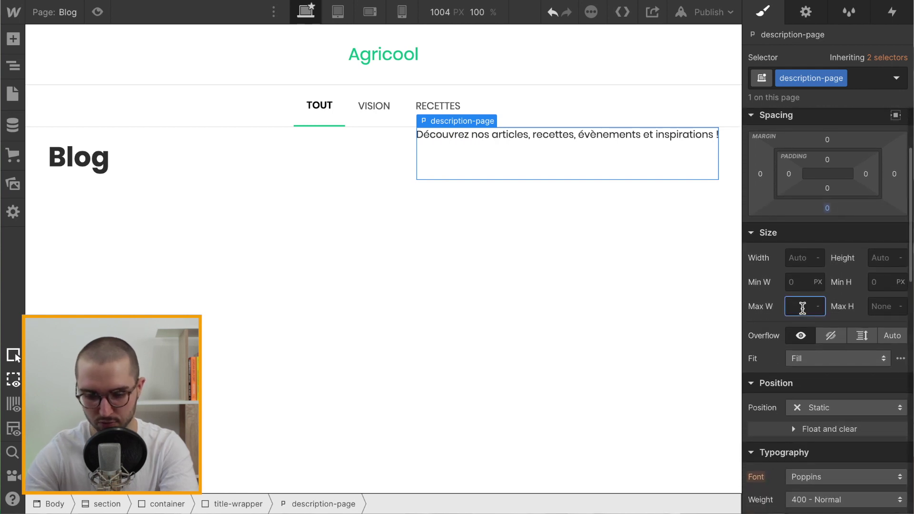
text(300px)
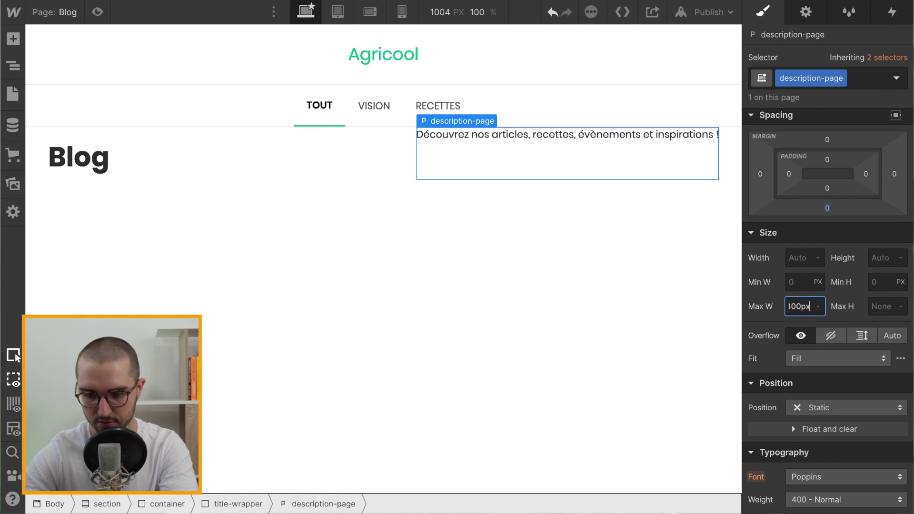
key(Return)
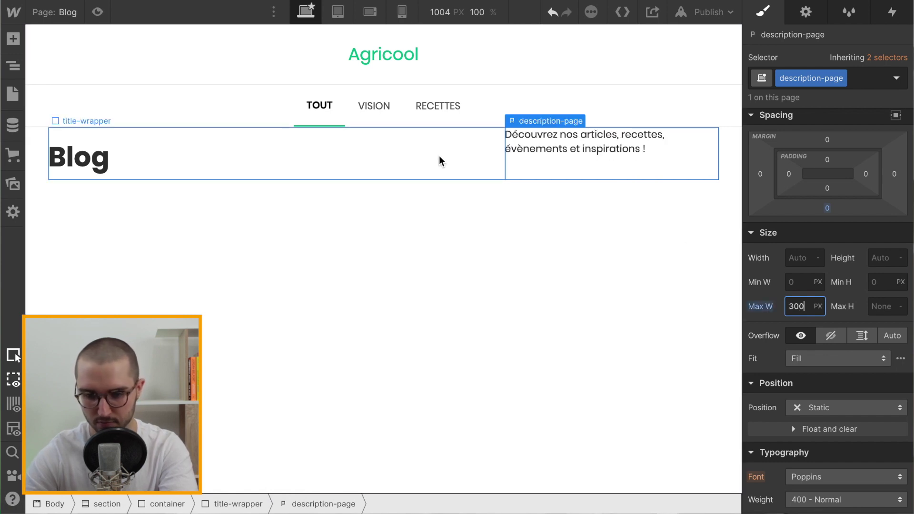
Target the All H1 Headings tag from the Blog heading and set its top and bottom margins to 0 px
click(76, 159)
click(824, 80)
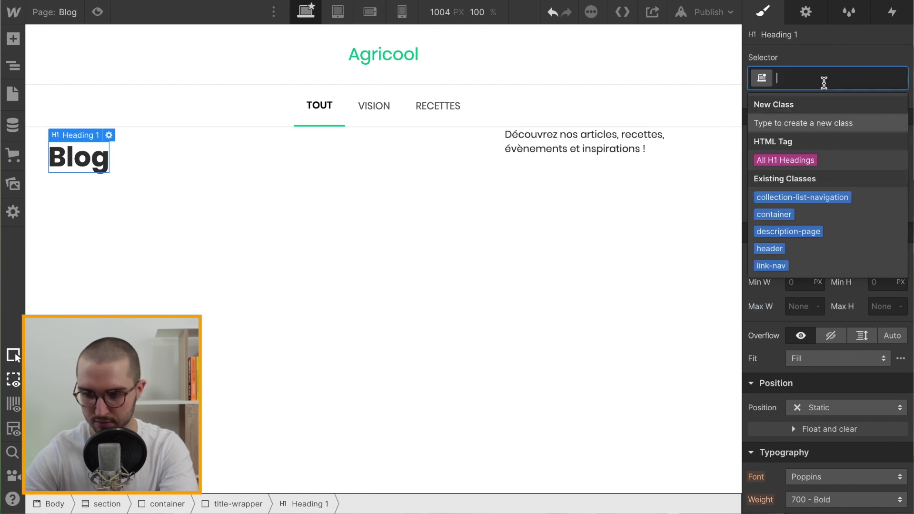
click(804, 161)
click(827, 140)
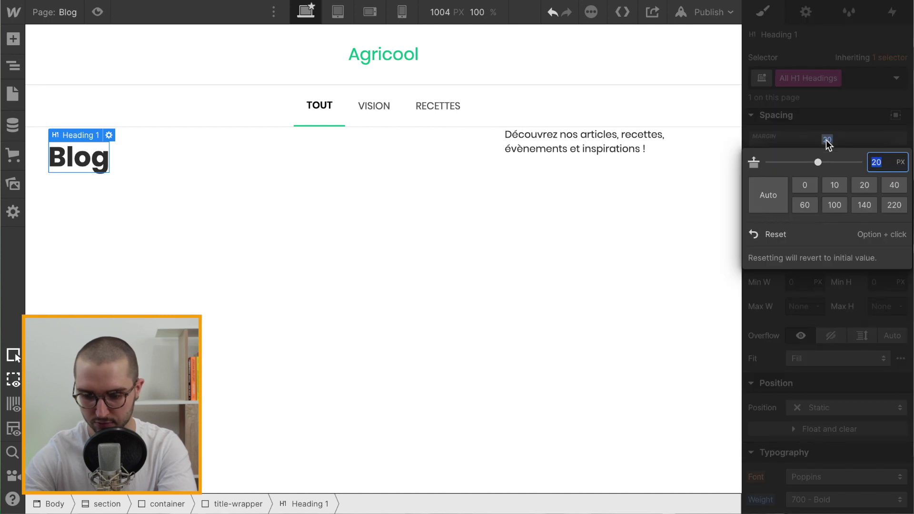
key(Return)
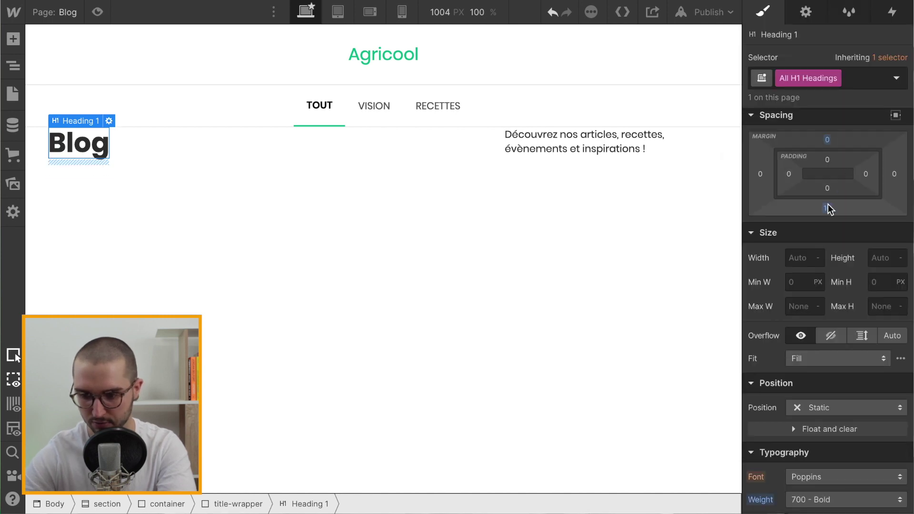
click(828, 205)
text(0)
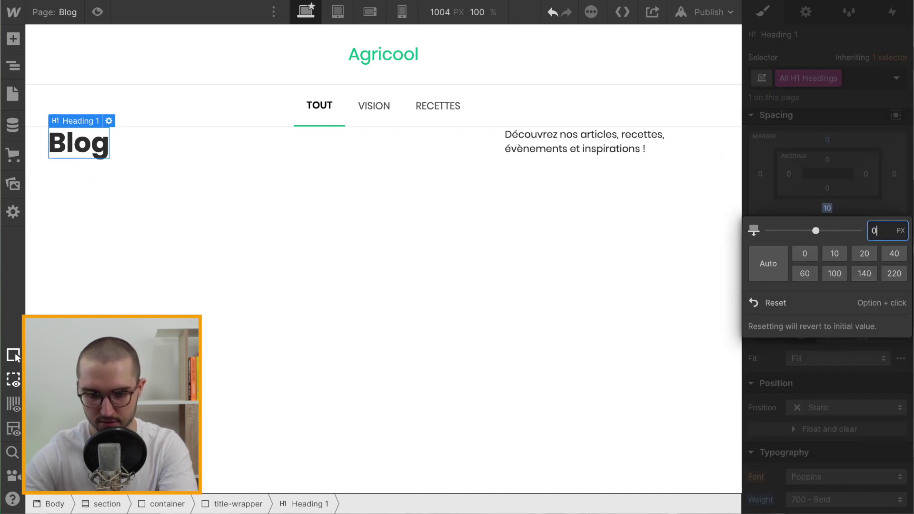
key(Return)
Try a 45 px font size for all H1 headings and undo the change
scroll(767, 345, down, 1)
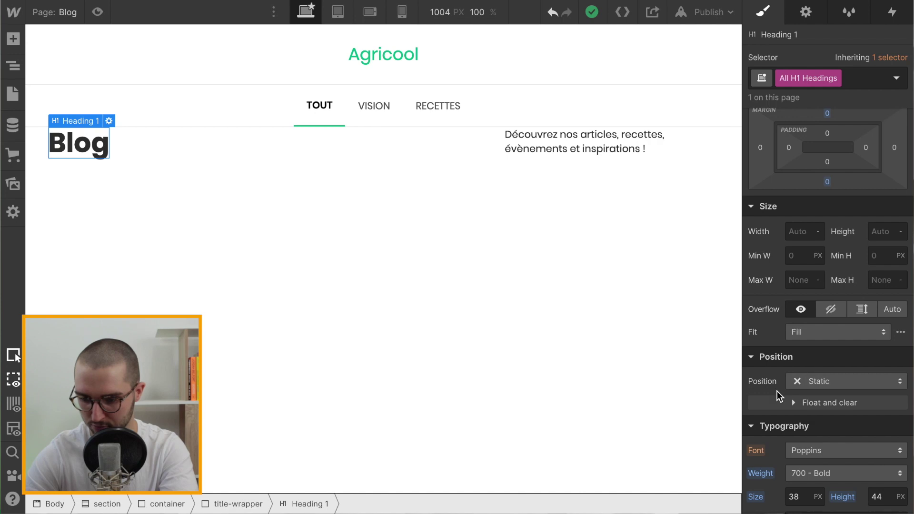
scroll(771, 395, down, 3)
scroll(779, 396, down, 1)
click(761, 392)
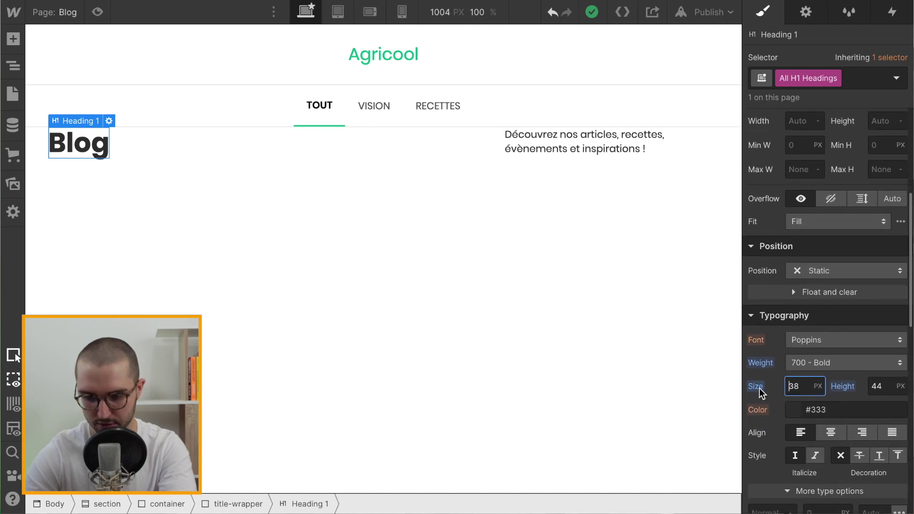
double_click(795, 385)
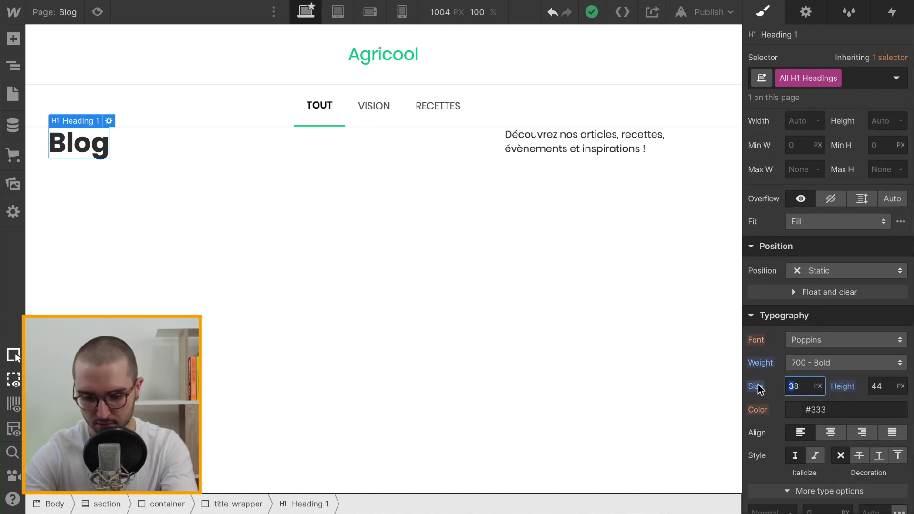
text(45)
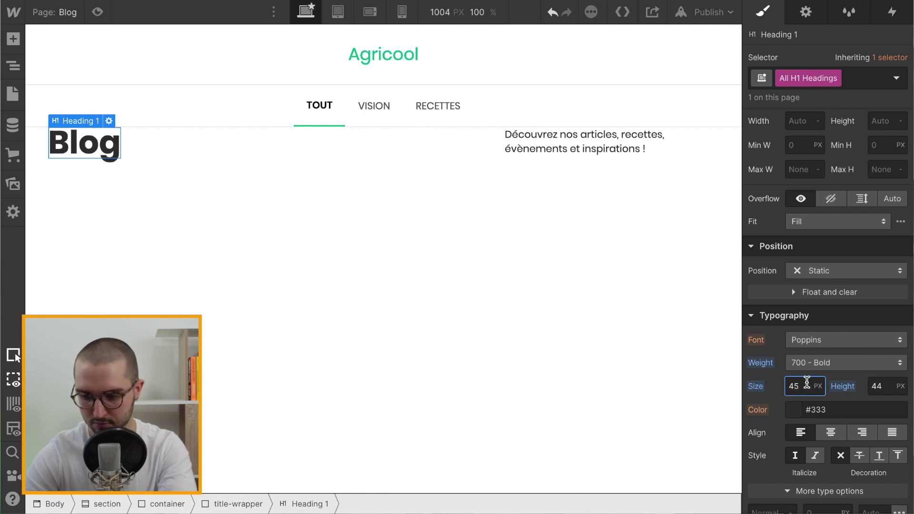
key(ctrl+z)
Set the font size of all H1 headings to 55 px and their line height to 65 px
double_click(806, 383)
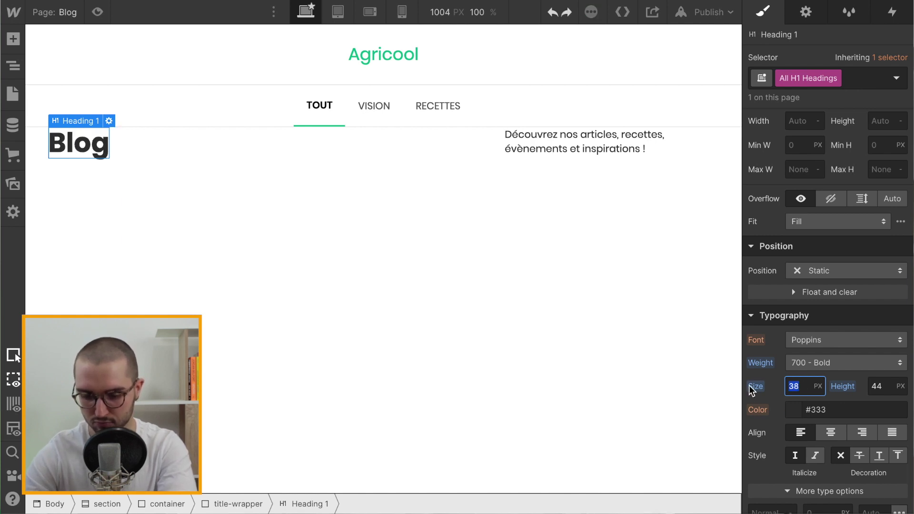
text(55)
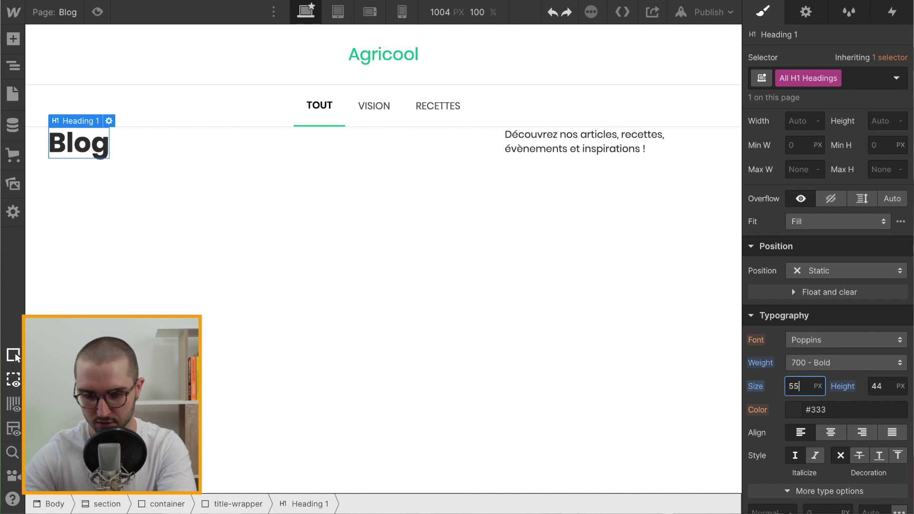
click(889, 388)
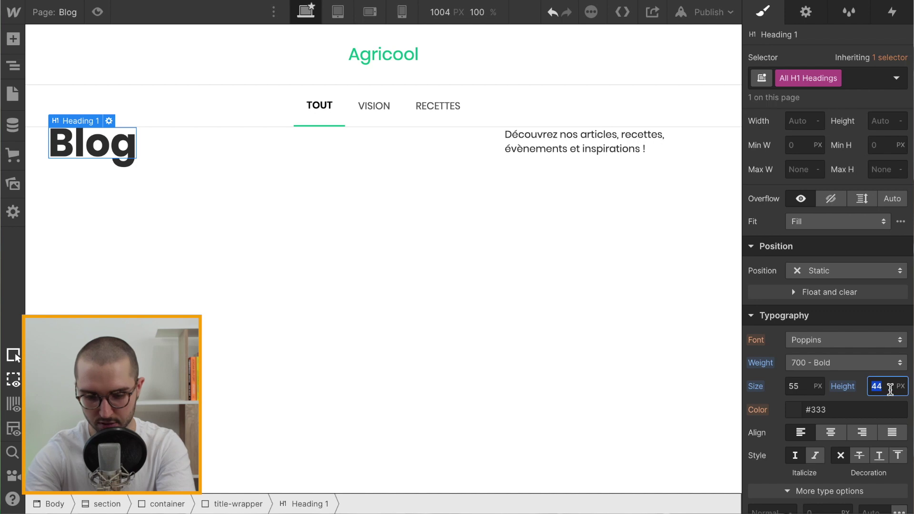
text(65)
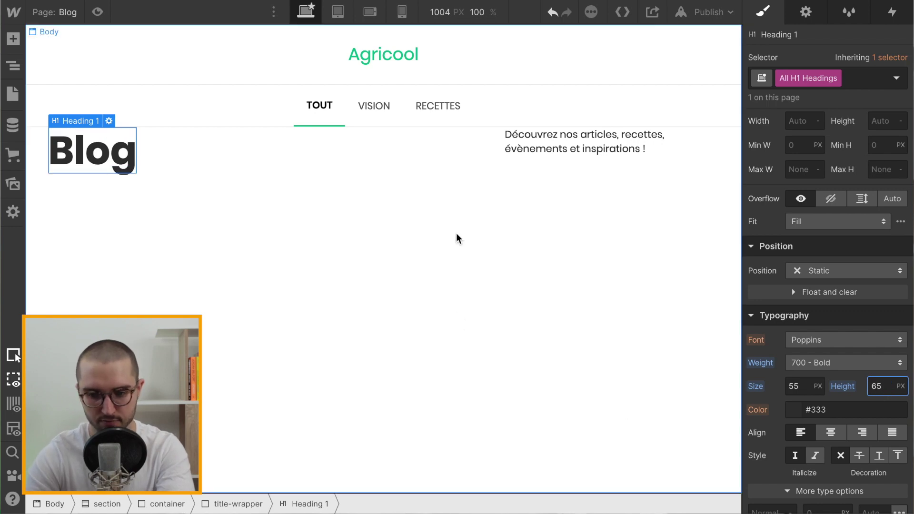
Centre the title-wrapper's children vertically and give the wrapper a top margin of 64 px
click(394, 145)
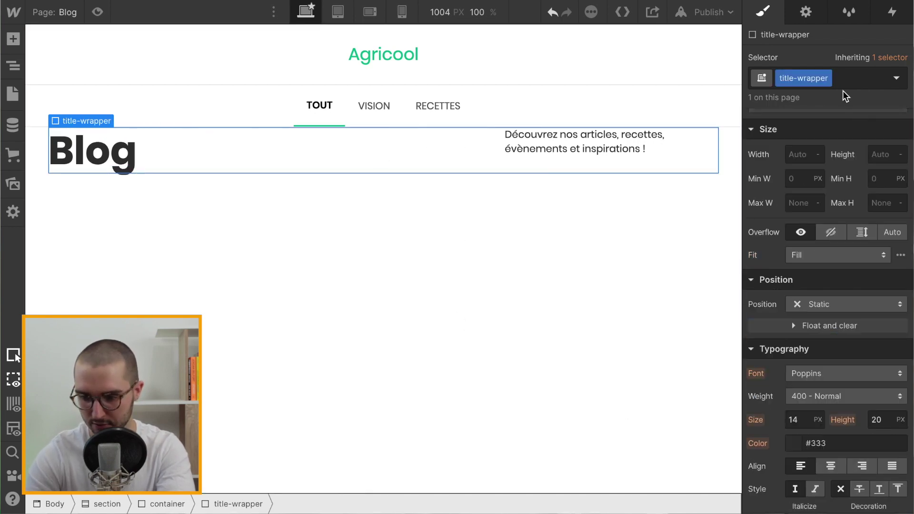
scroll(797, 224, up, 5)
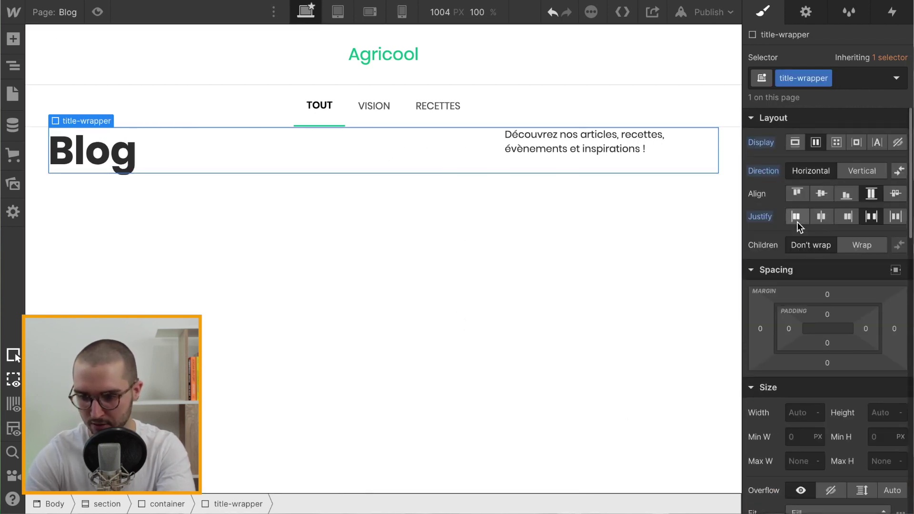
click(822, 191)
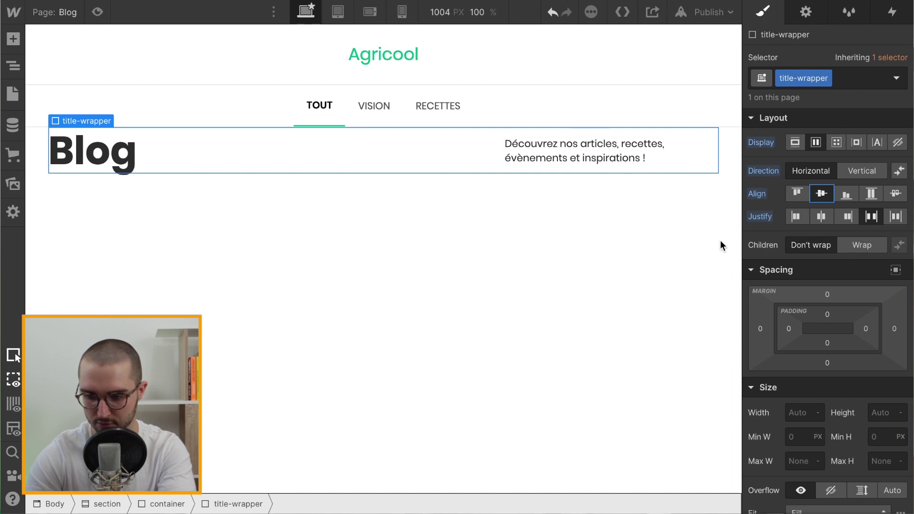
drag(826, 298, 827, 249)
click(694, 13)
click(697, 12)
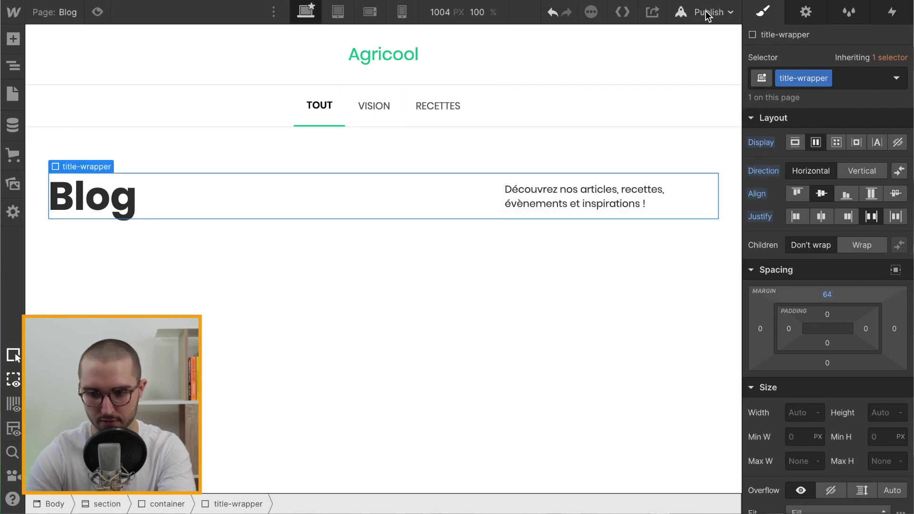
Preview the Blog page and compare its title and description layout with the original Agricool blog page
click(98, 12)
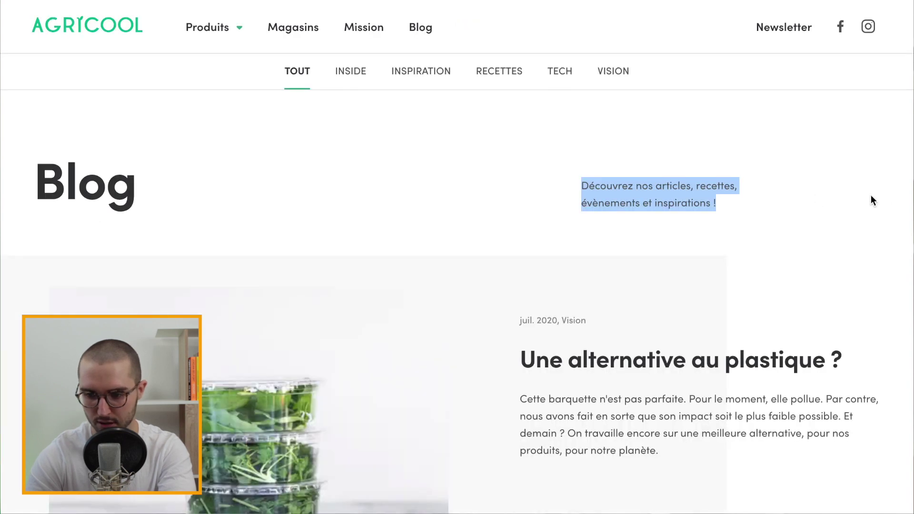
click(870, 195)
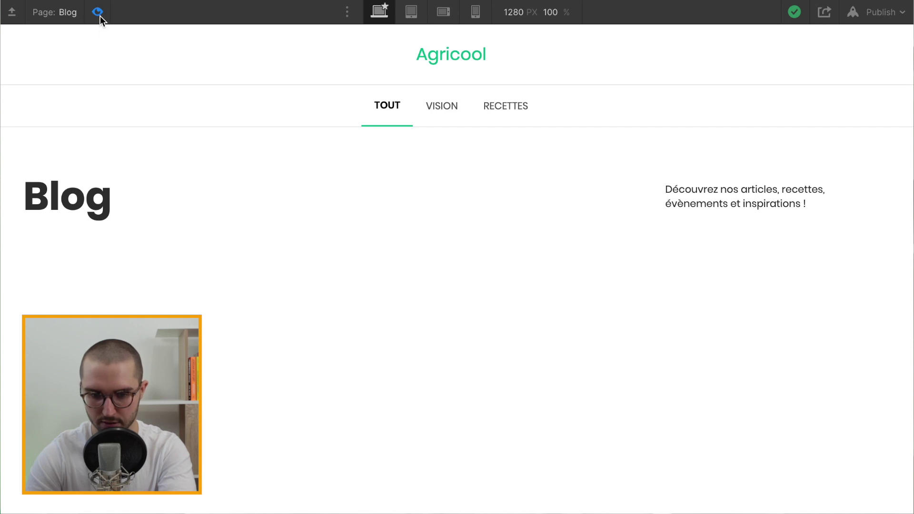
click(97, 12)
Give the description-page paragraph a right margin of 64 px and preview the Blog page
click(618, 195)
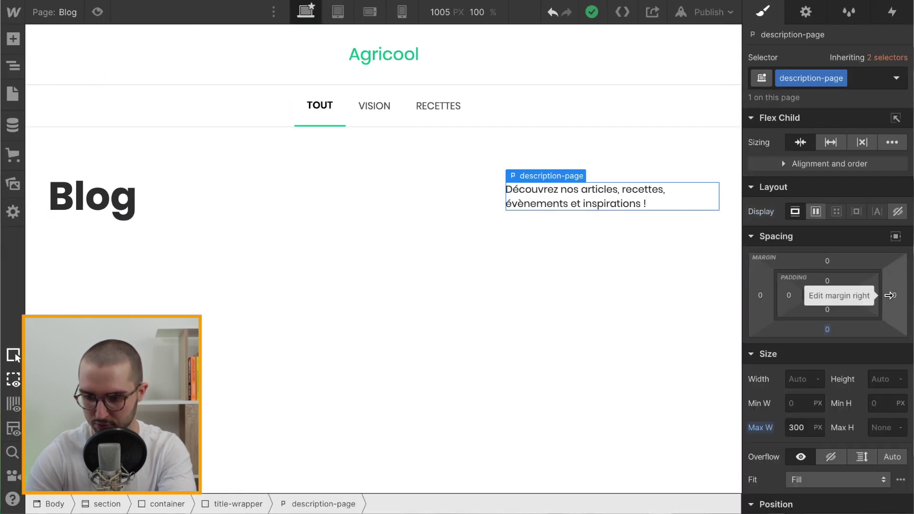
drag(889, 295, 911, 293)
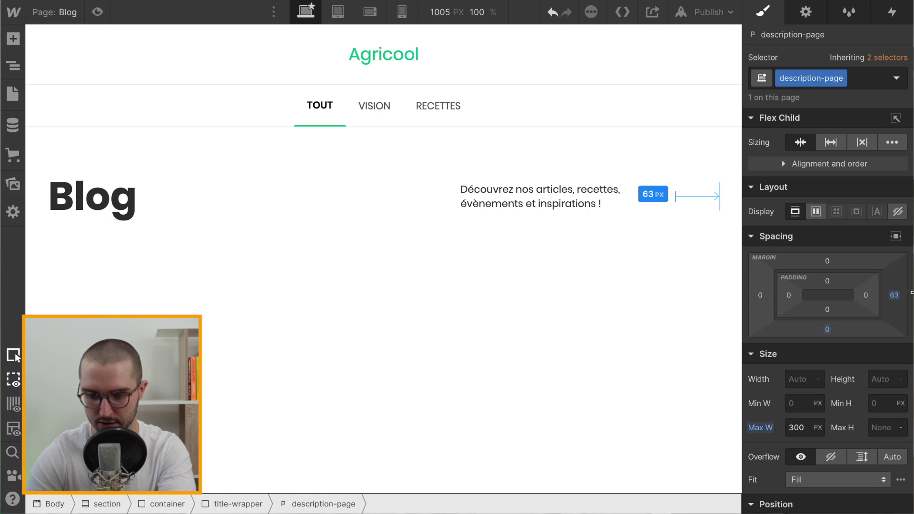
drag(911, 291, 912, 291)
click(893, 295)
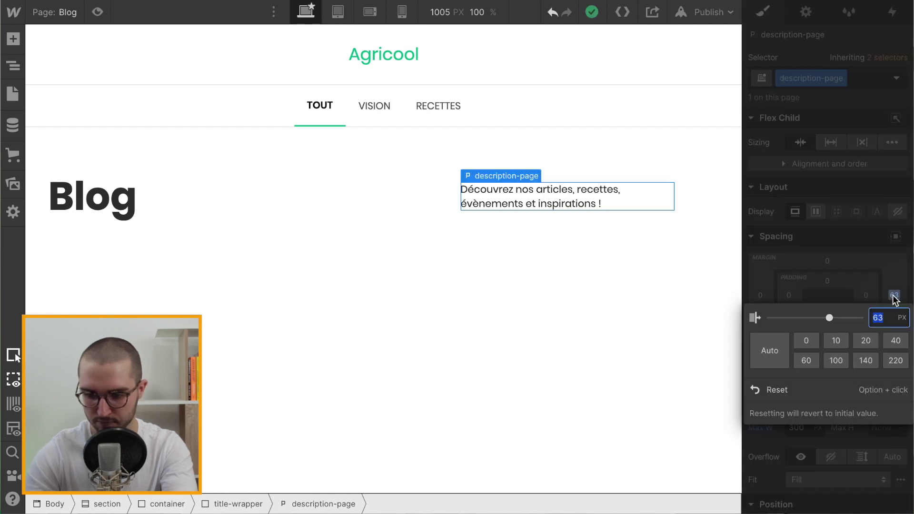
text(64)
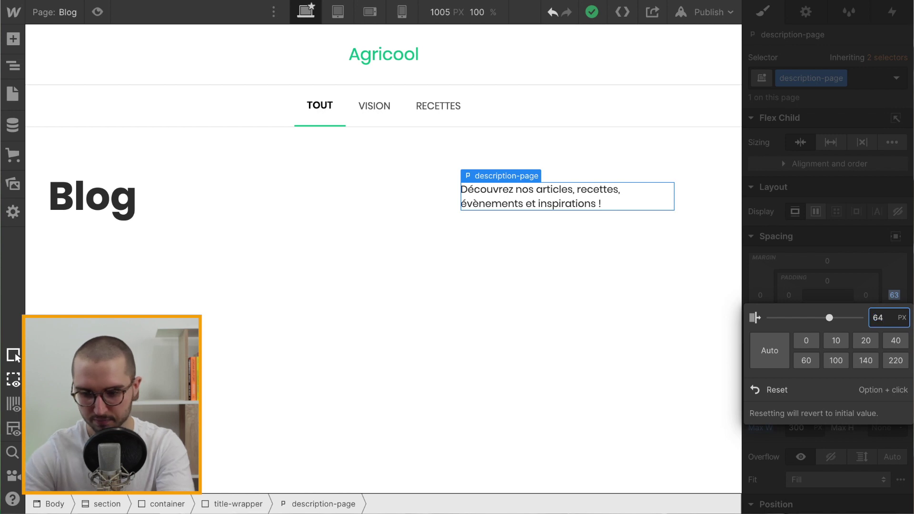
key(Return)
click(509, 314)
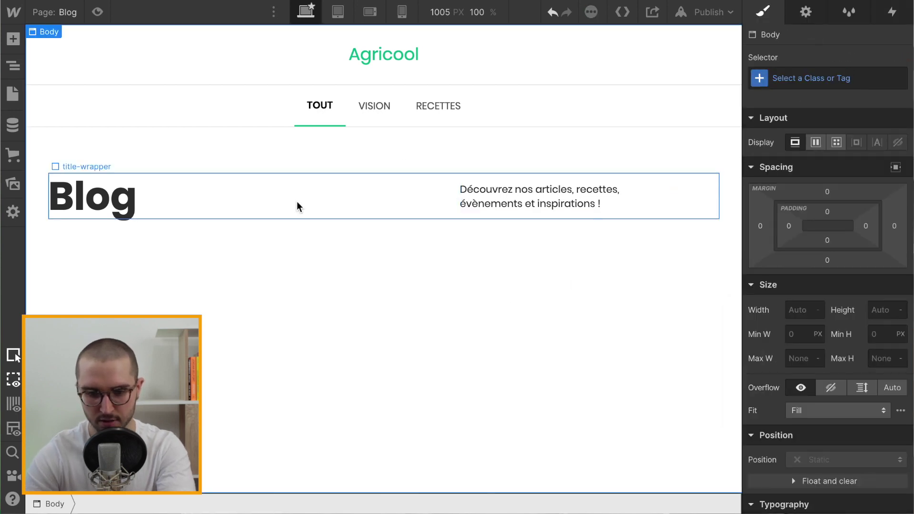
click(93, 11)
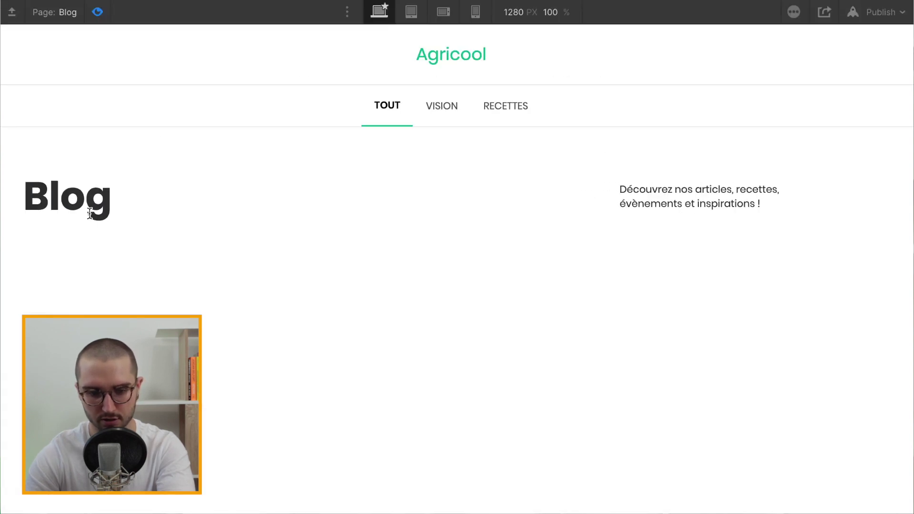
click(95, 15)
Set all H1 headings to 65 px font size, 75 px line height and 600 - Semi Bold weight, and preview the page
click(83, 218)
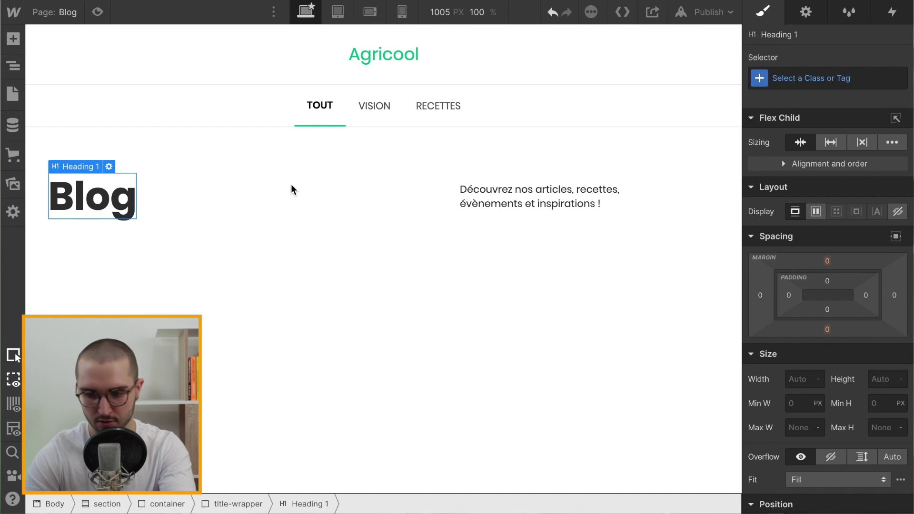
click(816, 76)
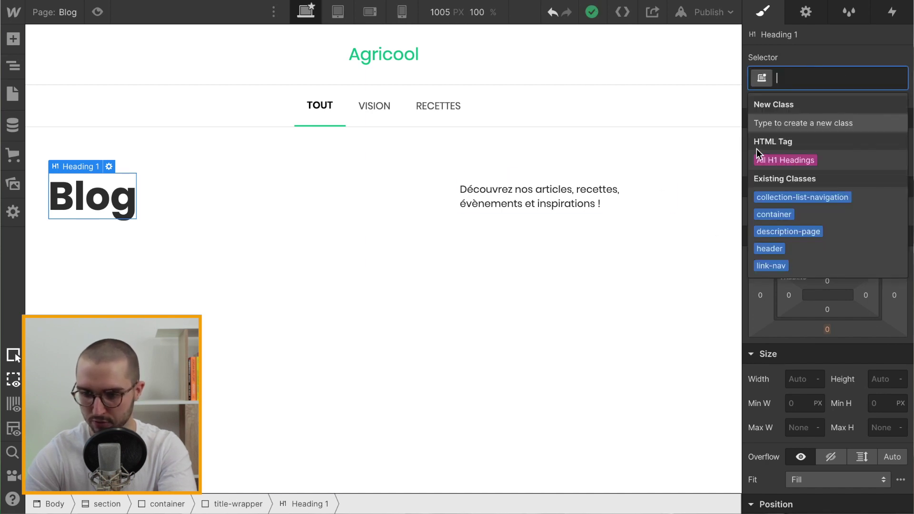
click(774, 156)
scroll(764, 328, down, 7)
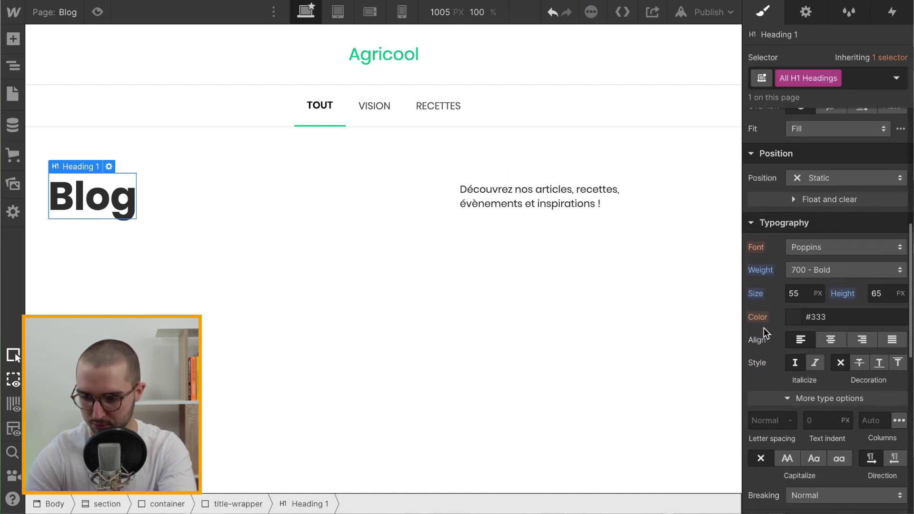
click(802, 290)
text(65)
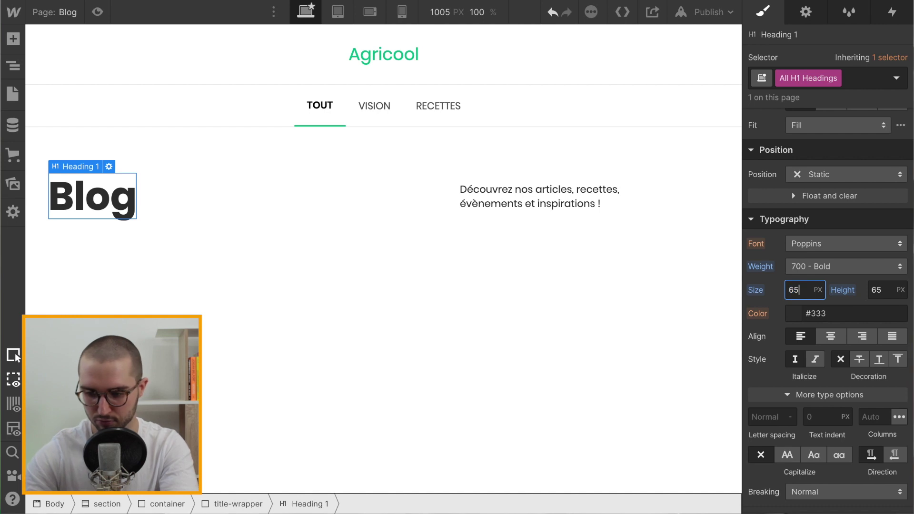
click(886, 285)
text(75)
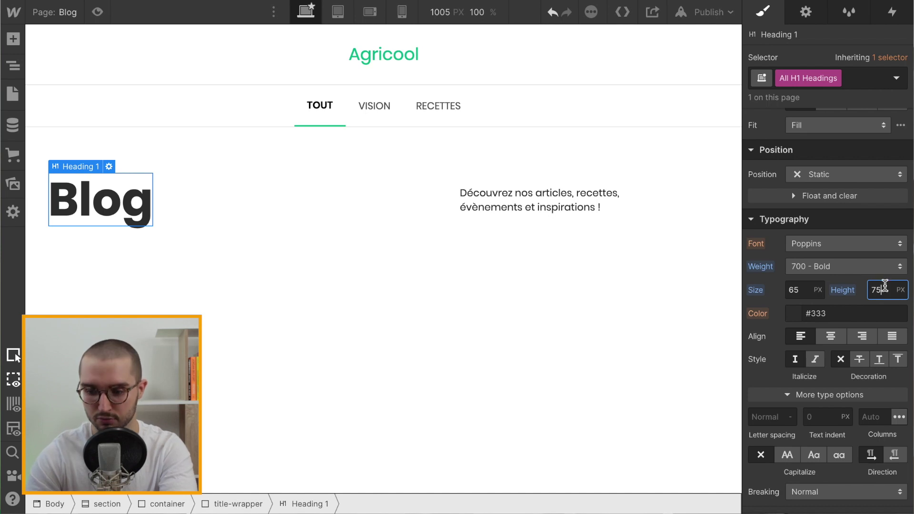
click(818, 268)
click(819, 251)
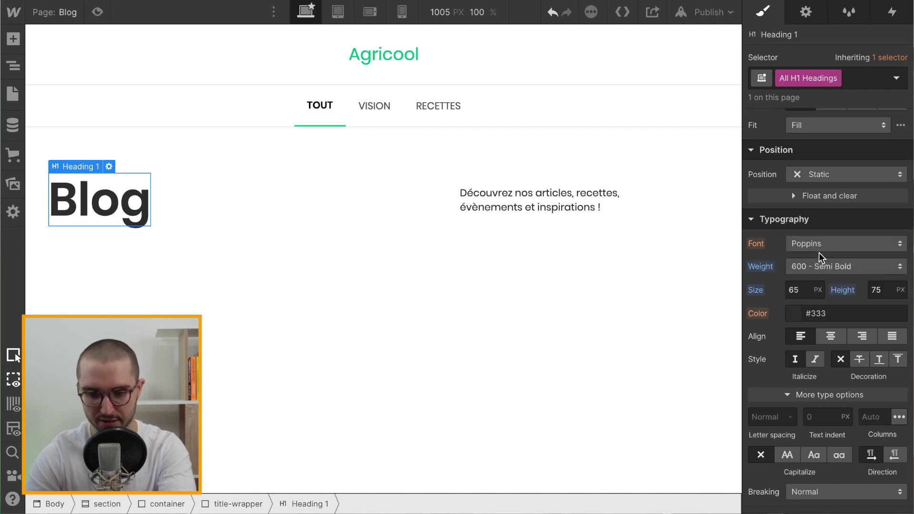
click(97, 12)
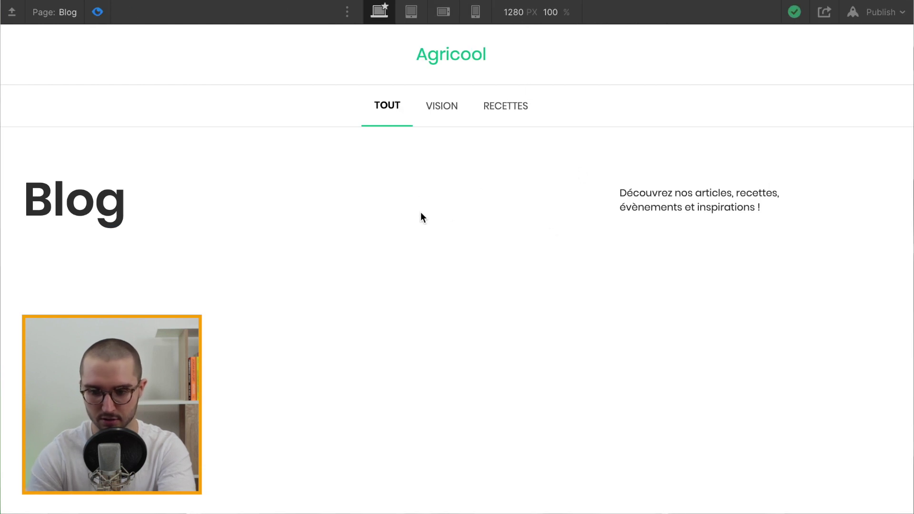
click(99, 13)
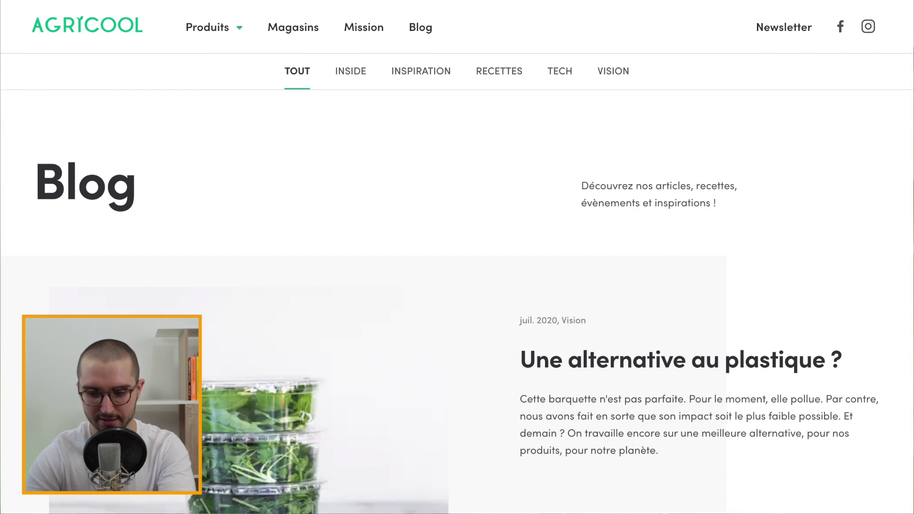
Add a new Section below the title section and apply the existing section class to it
scroll(292, 198, down, 3)
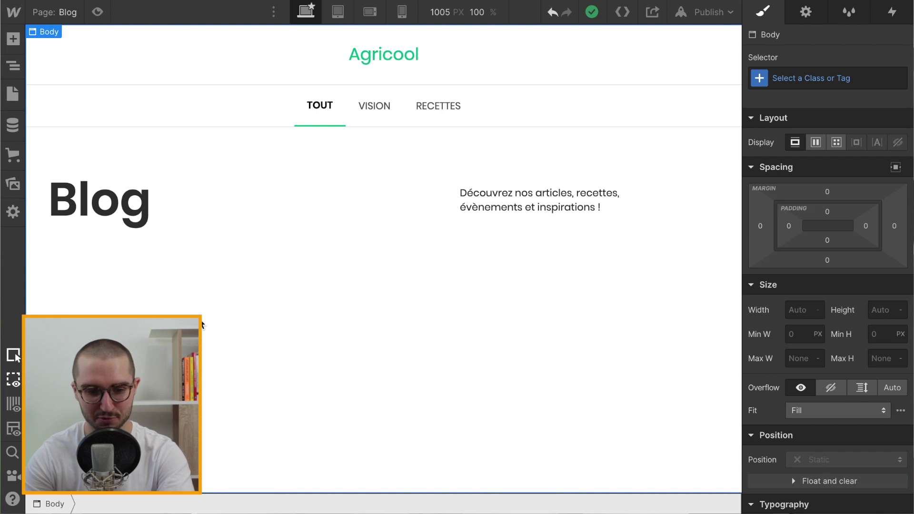
key(ctrl+e)
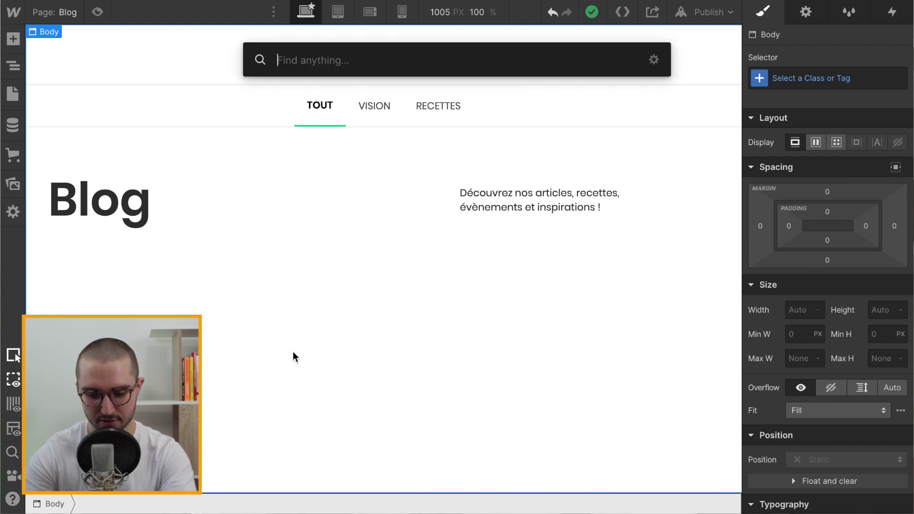
text(section)
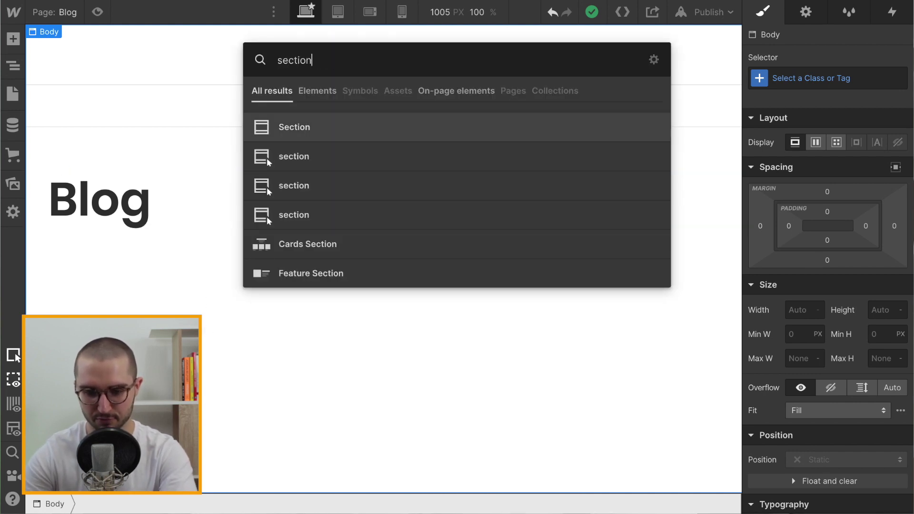
key(Return)
click(822, 80)
text(section)
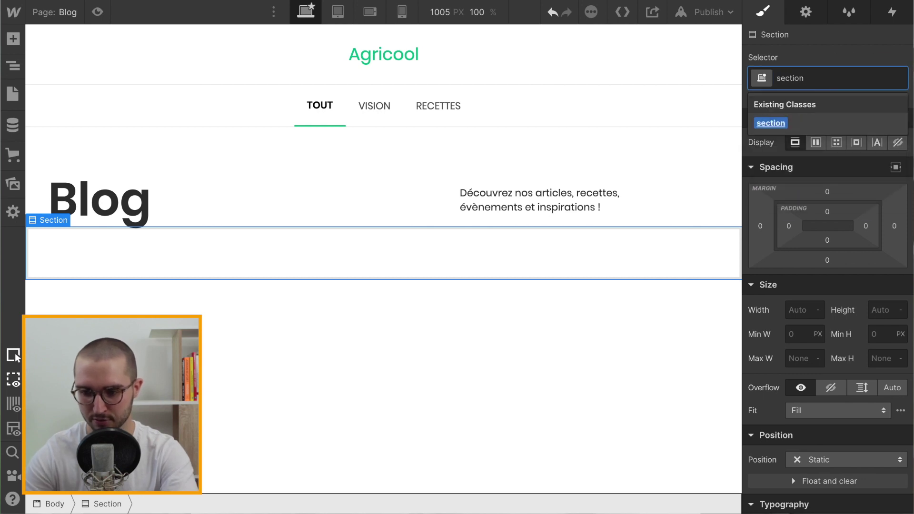
key(Return)
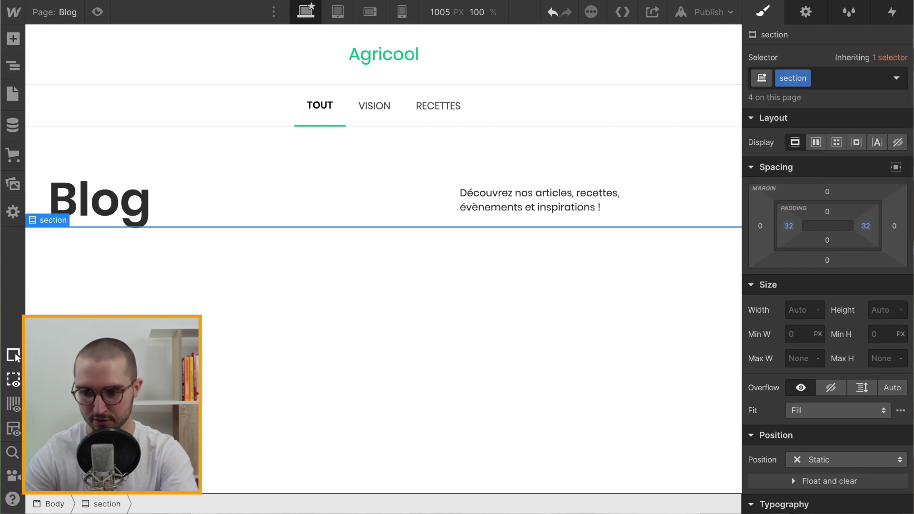
Insert a Div Block in the new section and apply the existing container class to it
key(ctrl+e)
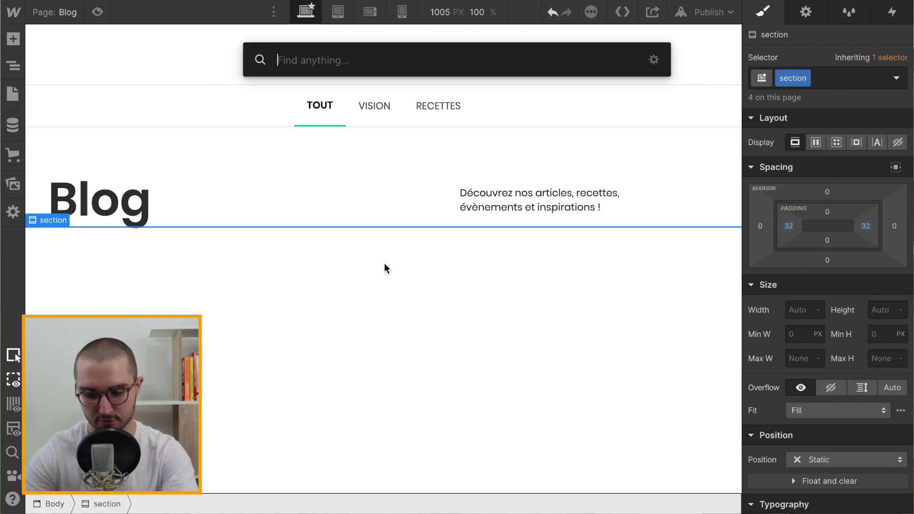
text(di)
key(Return)
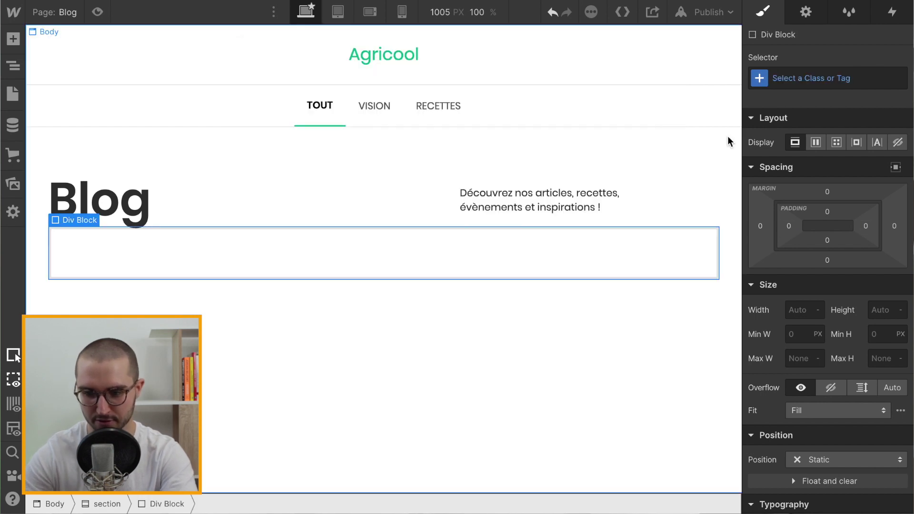
click(775, 77)
text(containe)
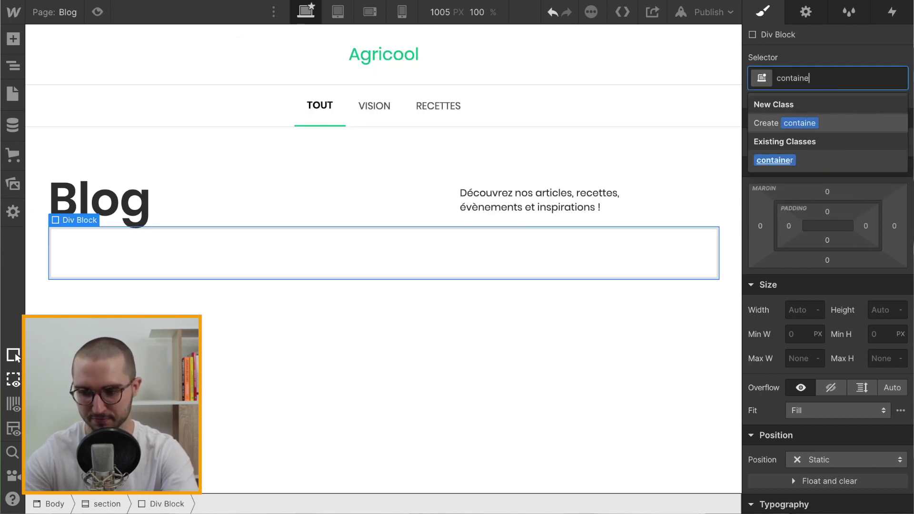
key(Return)
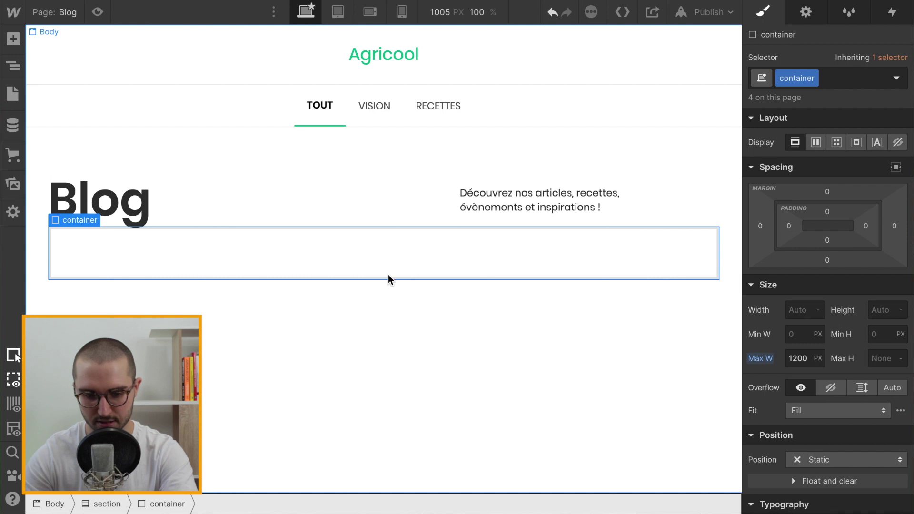
Insert another Div Block inside the new container and give it a new class named article-vedette-wrapper
key(ctrl+e)
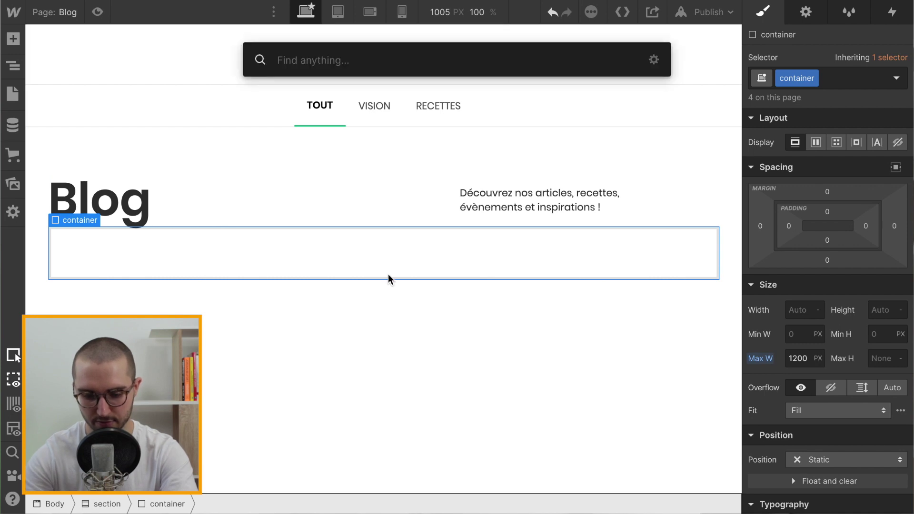
text(div)
key(Return)
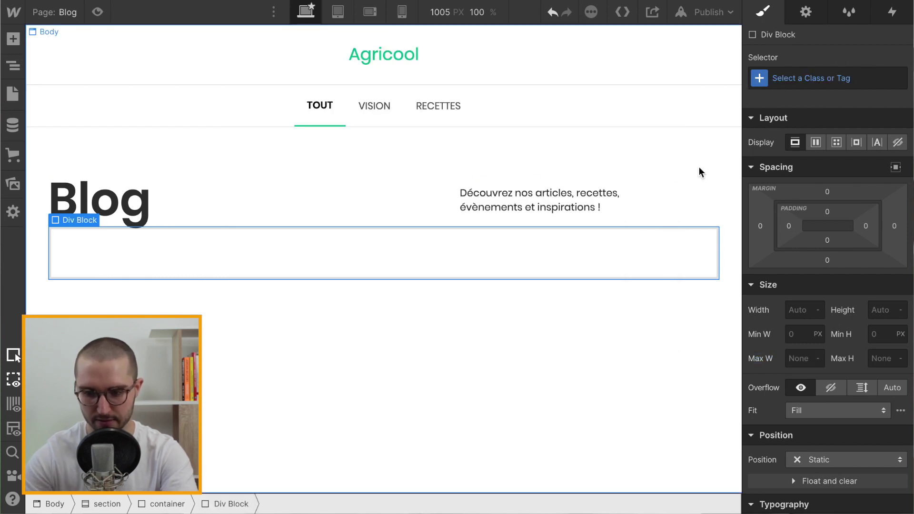
click(819, 78)
text(arti)
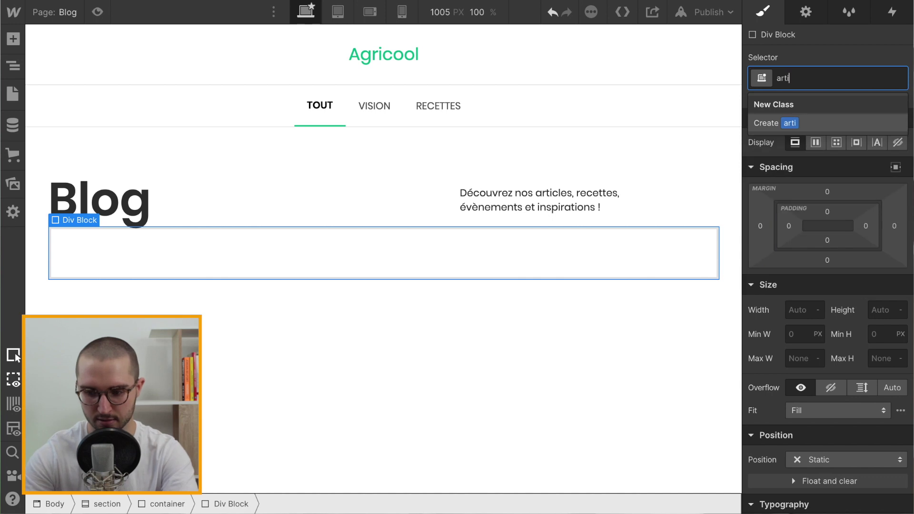
text(cle-vedette-wrapper)
key(Return)
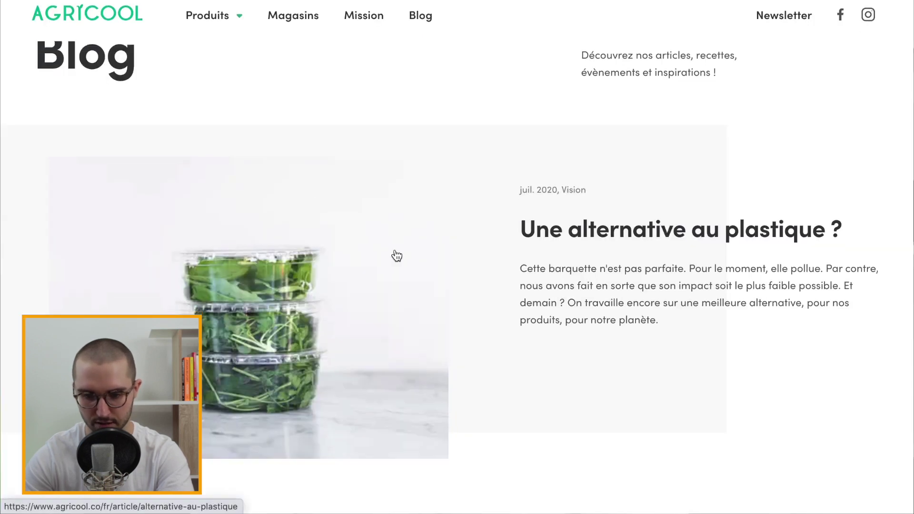
Give article-vedette-wrapper a top margin of 32 px and set its display to flex
scroll(396, 256, up, 3)
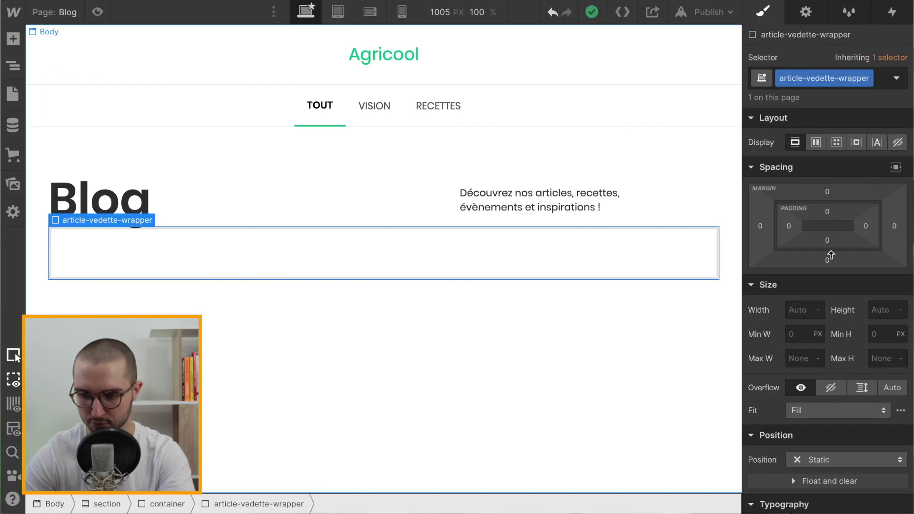
click(827, 192)
text(32)
key(Return)
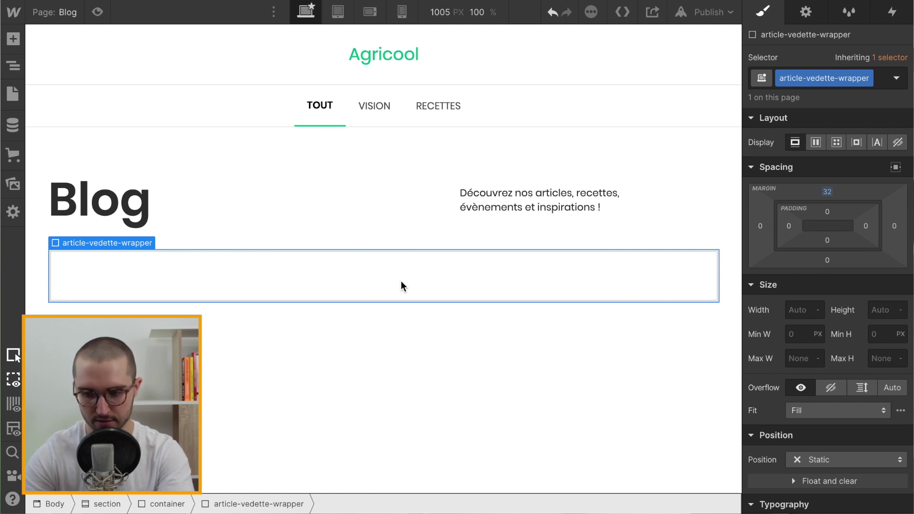
click(816, 142)
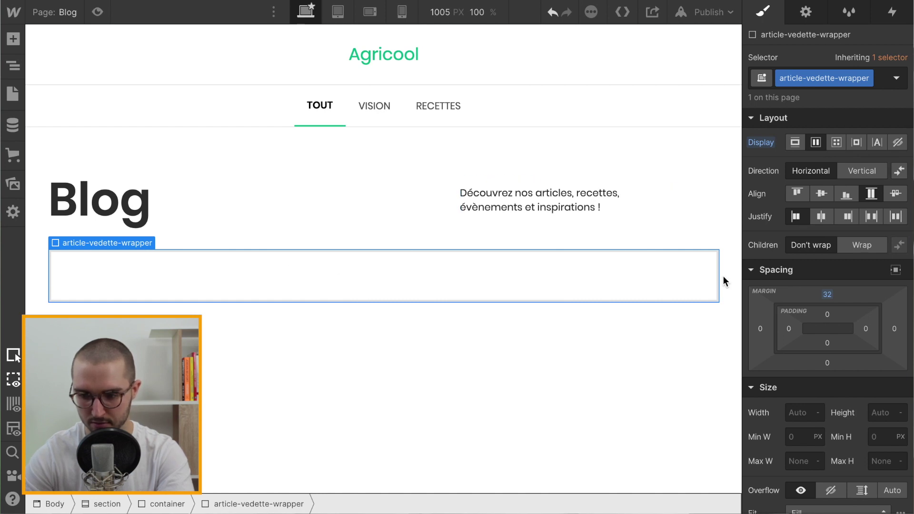
Insert a Link Block inside article-vedette-wrapper
key(ctrl+e)
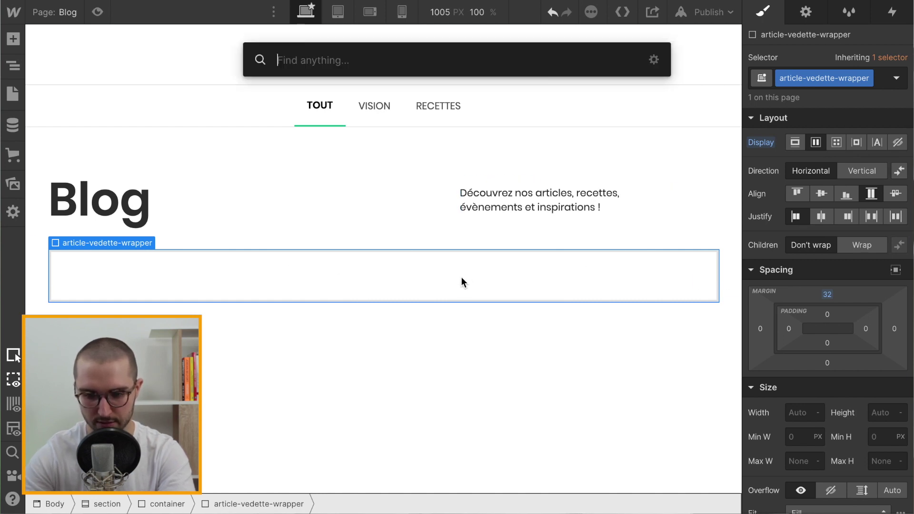
text(d)
key(BackSpace)
text(link)
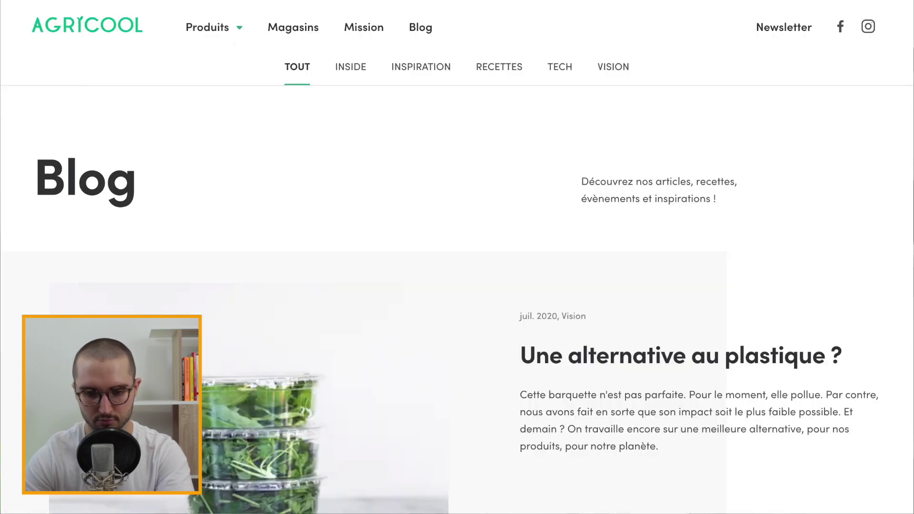
scroll(339, 187, down, 3)
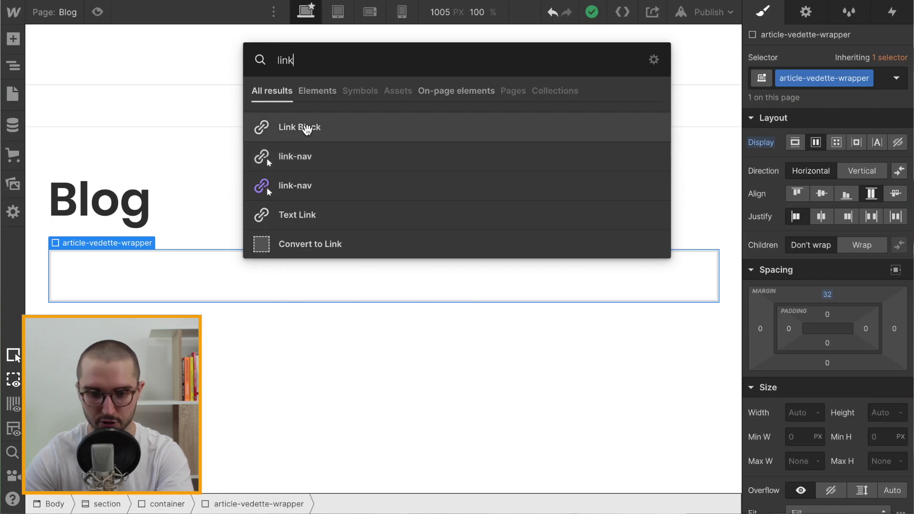
click(307, 130)
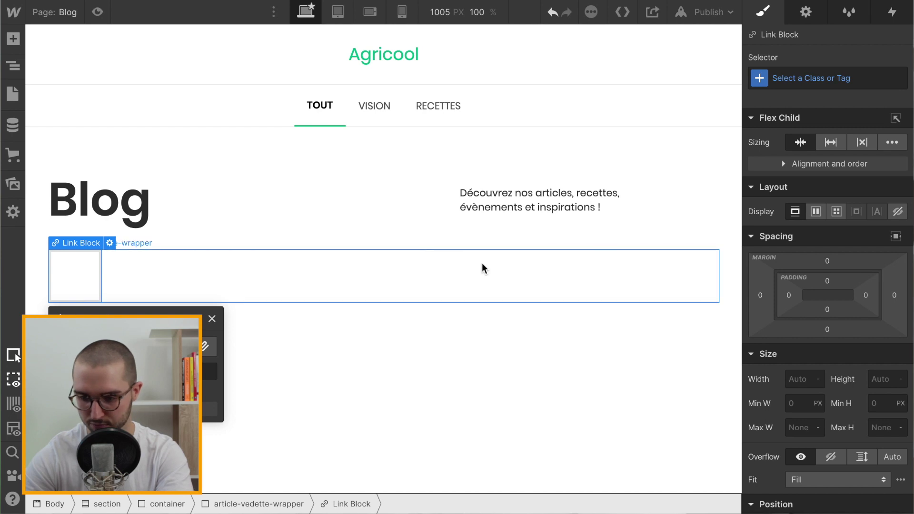
Set the Link Block's width to 60% and its height to 400 px
scroll(786, 373, down, 1)
click(803, 348)
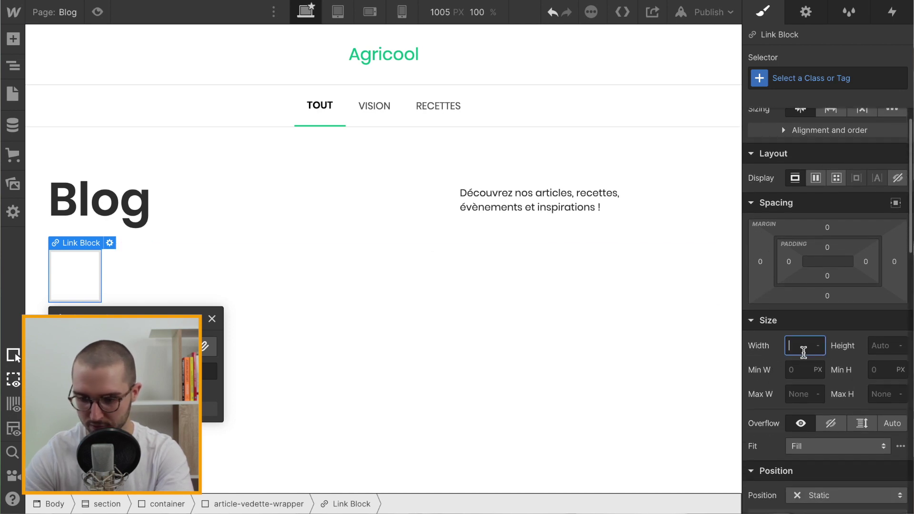
text(6)
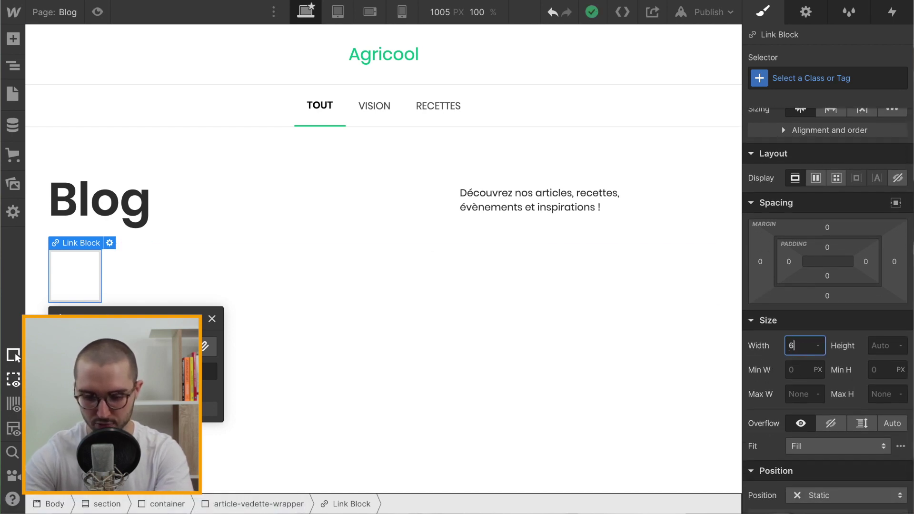
text(0%)
key(Return)
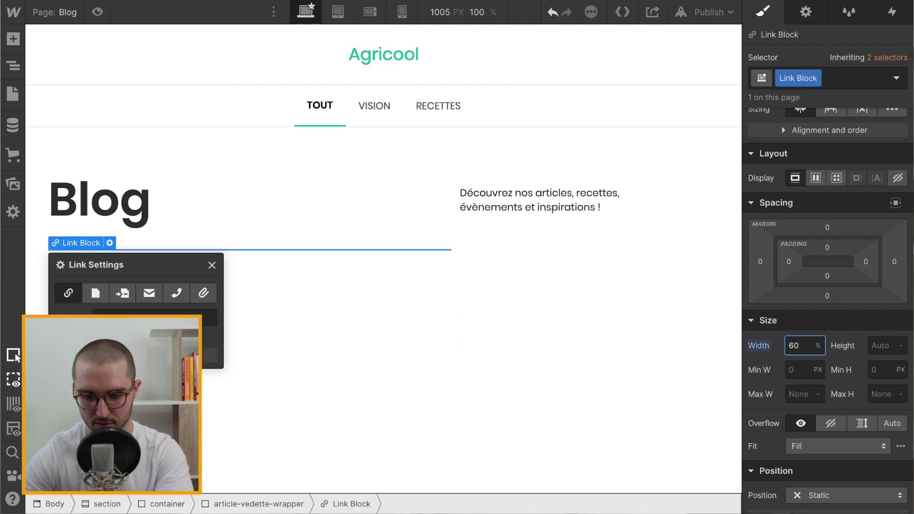
click(885, 346)
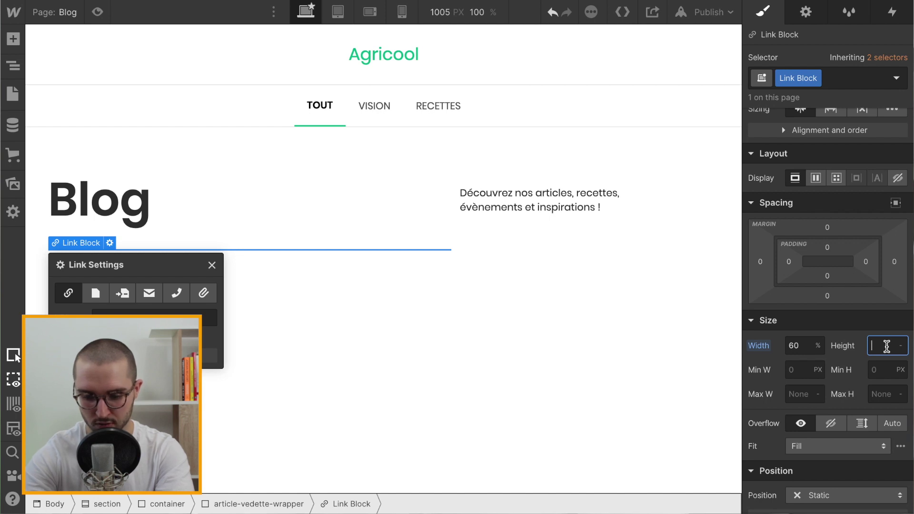
text(400px)
key(Return)
scroll(560, 321, down, 1)
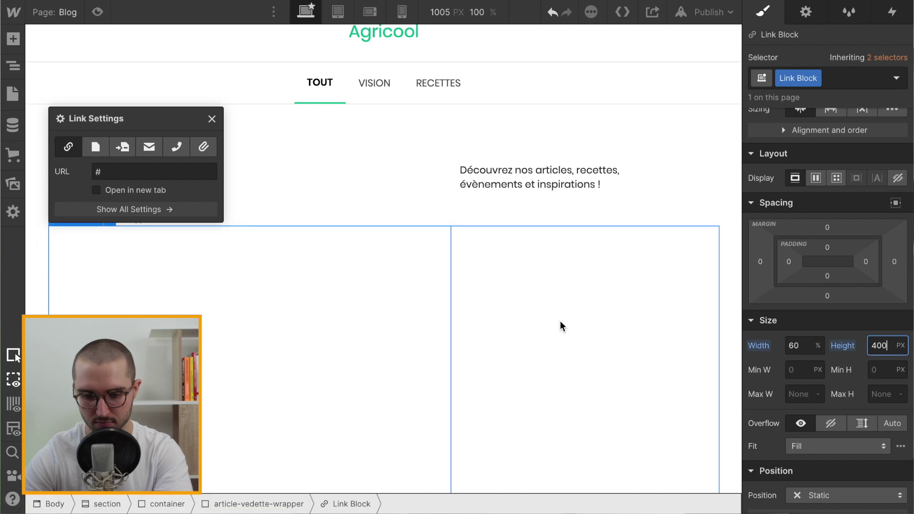
Try a height of 350 px on the Link Block, and settle on 300 px
key(BackSpace)
key(BackSpace)
key(BackSpace)
text(350)
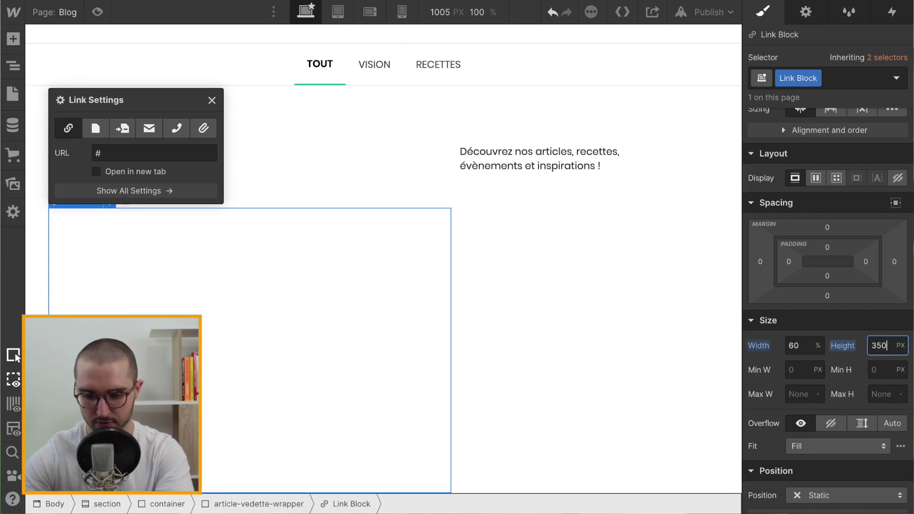
key(Return)
key(BackSpace)
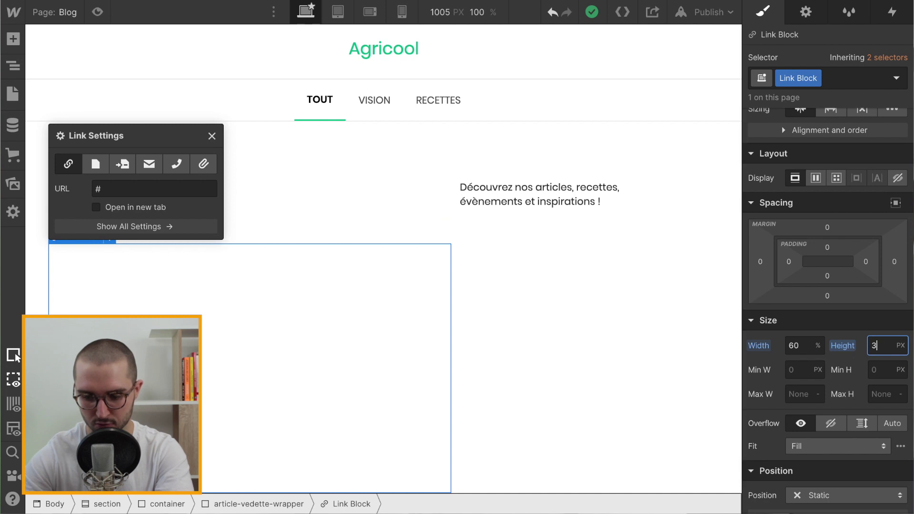
text(00)
key(Return)
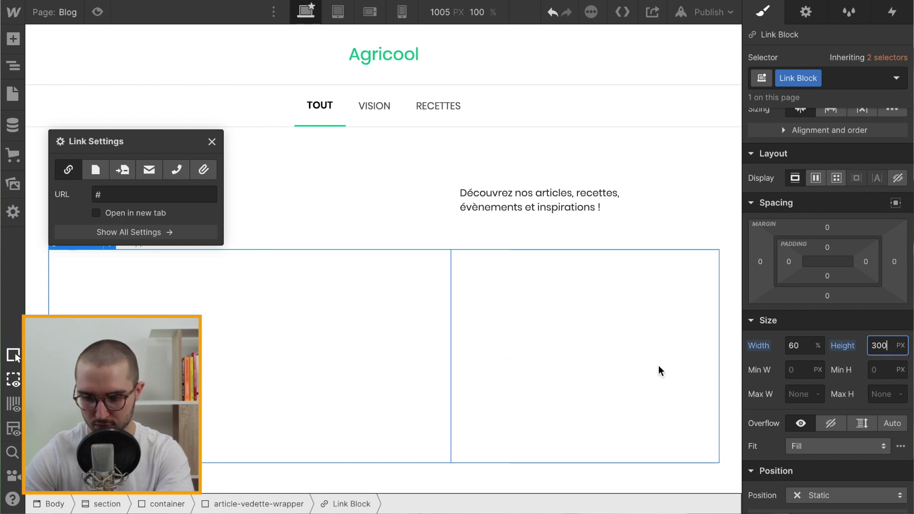
Insert an Image element inside the Link Block
click(270, 351)
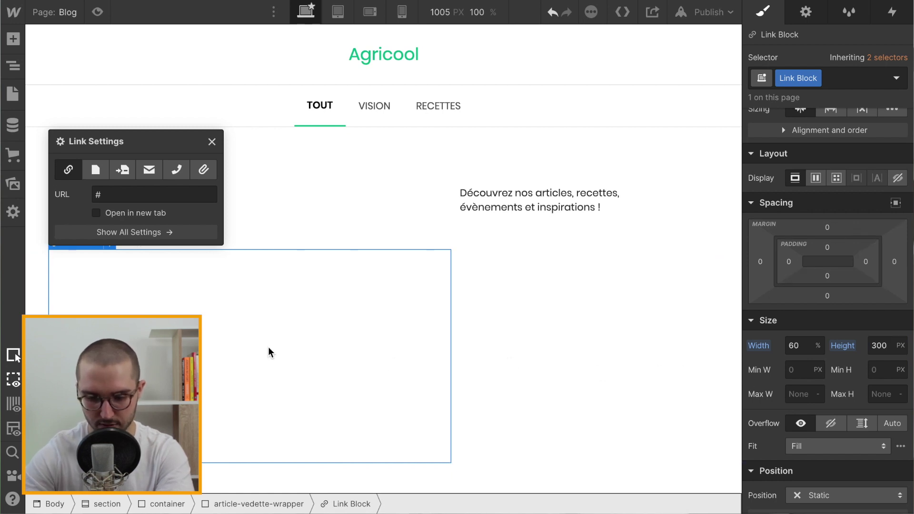
key(ctrl+k)
text(ima)
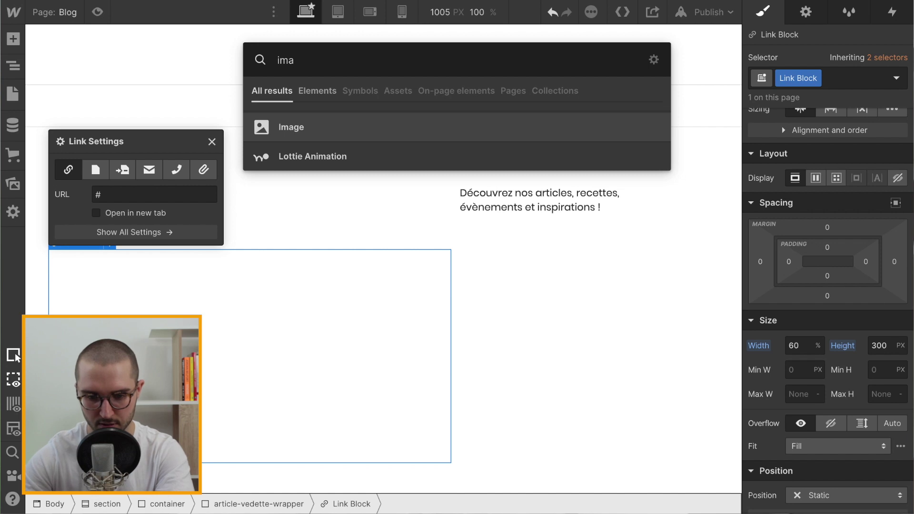
key(Return)
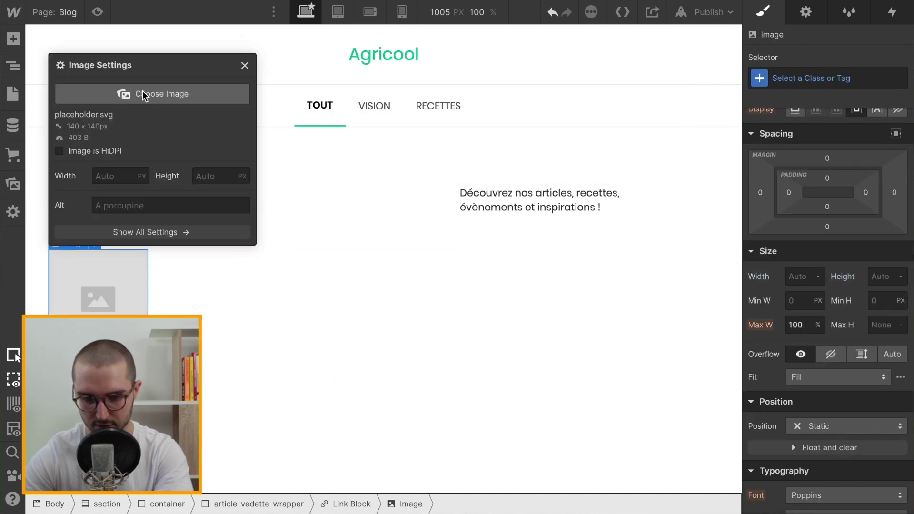
Upload 4.jpg from the Images blog folder as the image's source and close the image settings
click(159, 94)
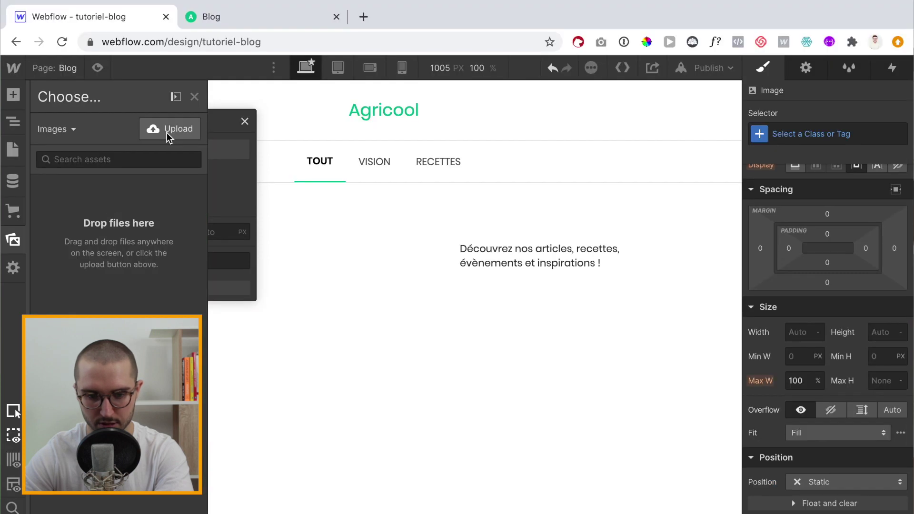
click(167, 132)
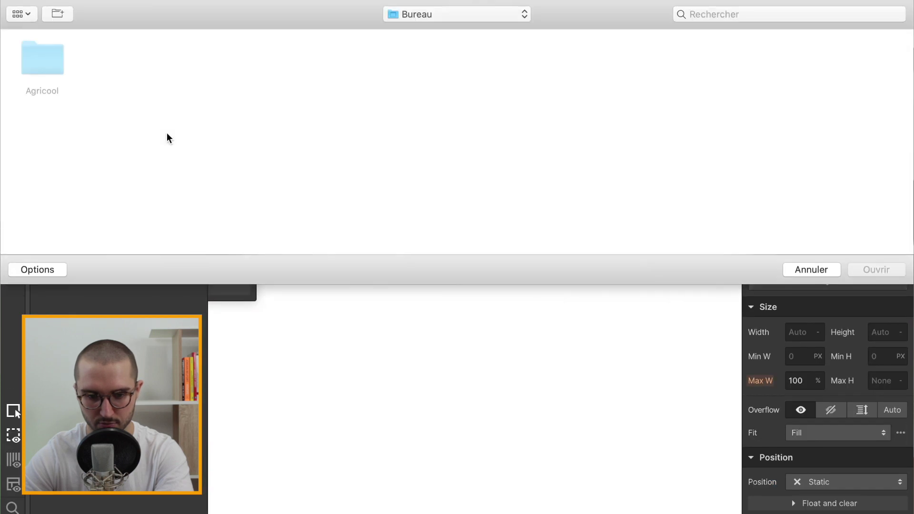
double_click(50, 59)
double_click(37, 55)
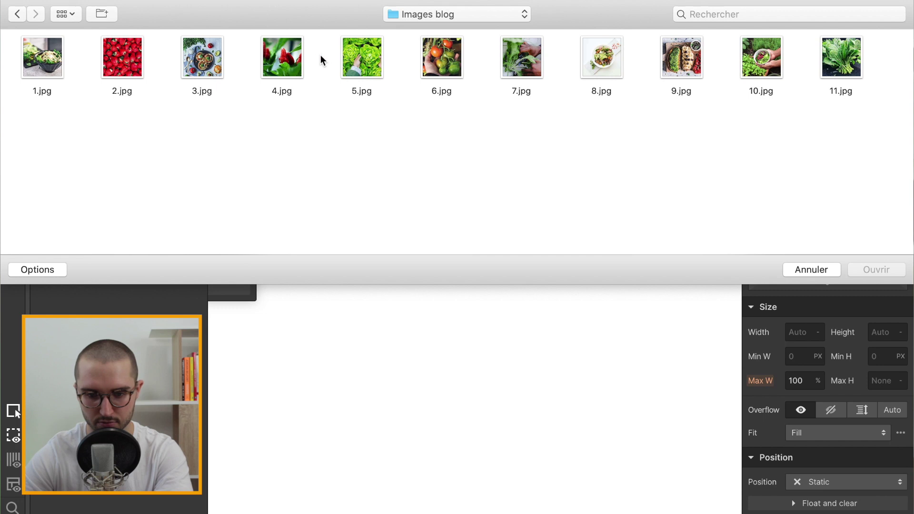
click(278, 62)
click(888, 271)
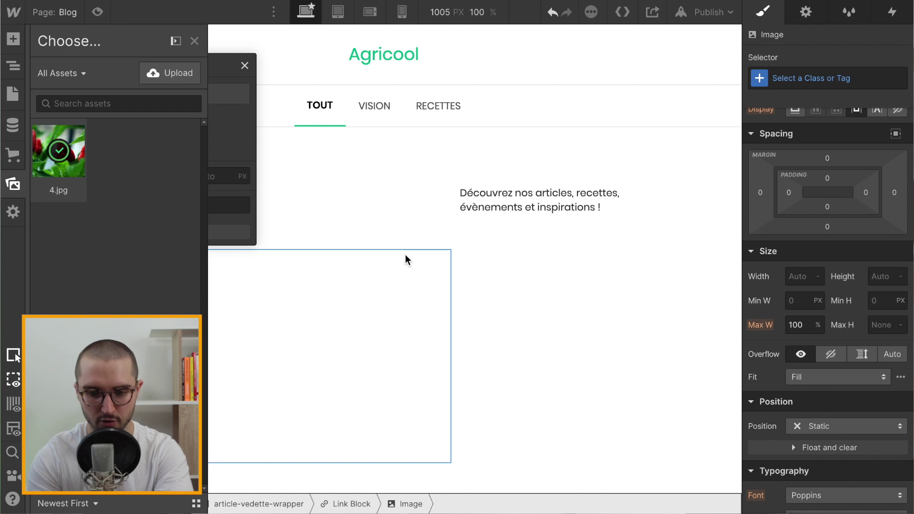
click(405, 258)
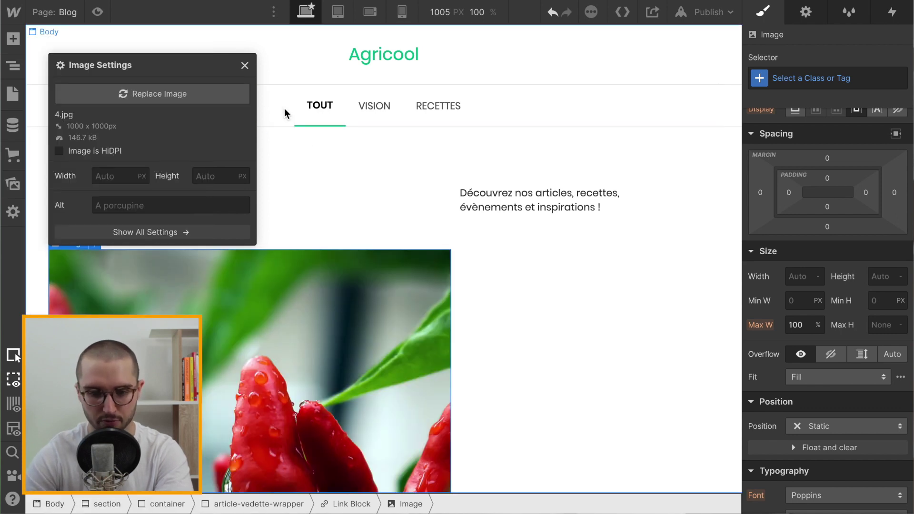
click(245, 66)
Set the pepper image's width and height to 100% and its fit to Cover
scroll(330, 249, down, 3)
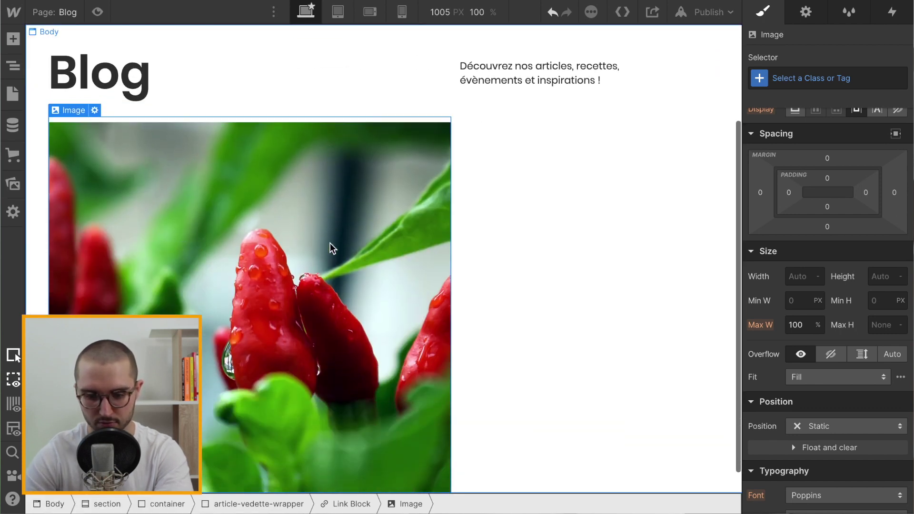
scroll(332, 248, up, 2)
click(810, 277)
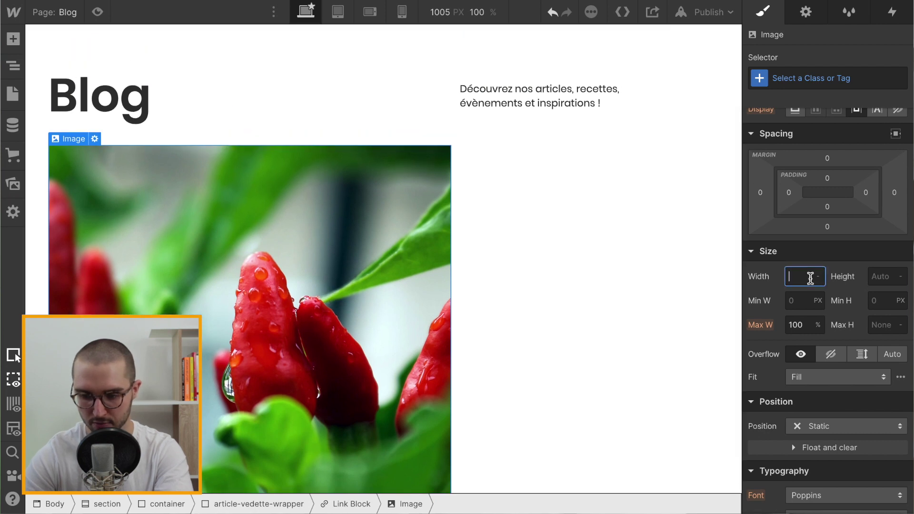
text(100%)
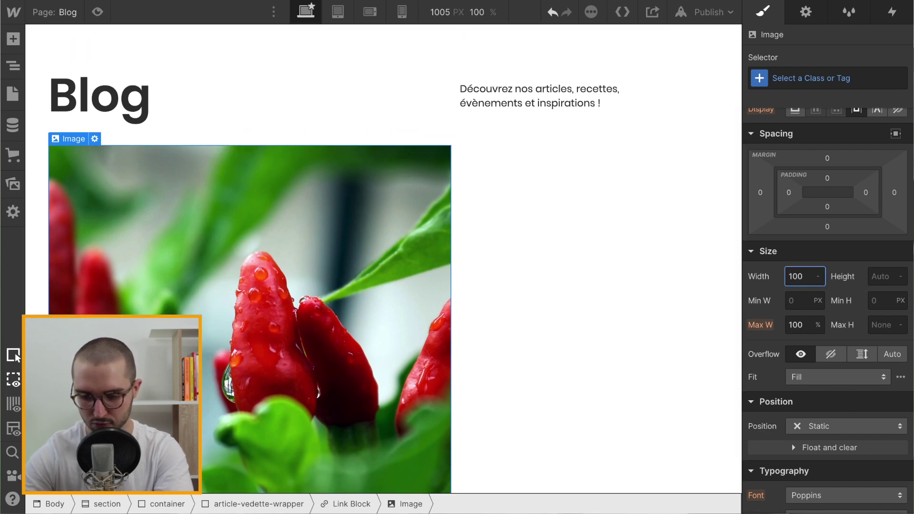
click(879, 275)
text(100%)
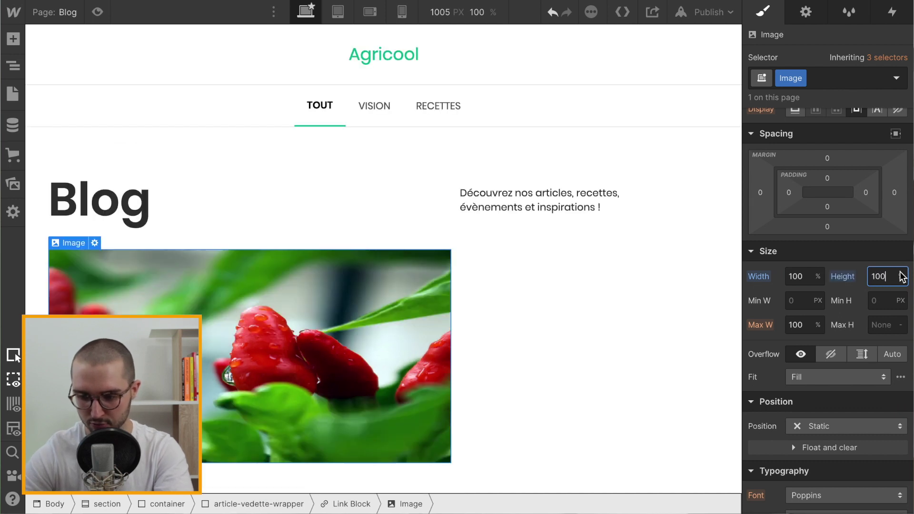
click(830, 382)
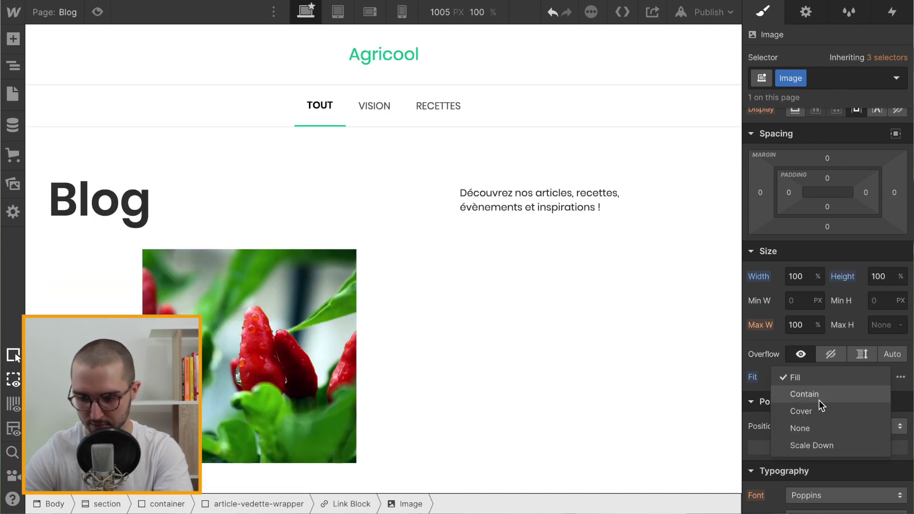
click(814, 410)
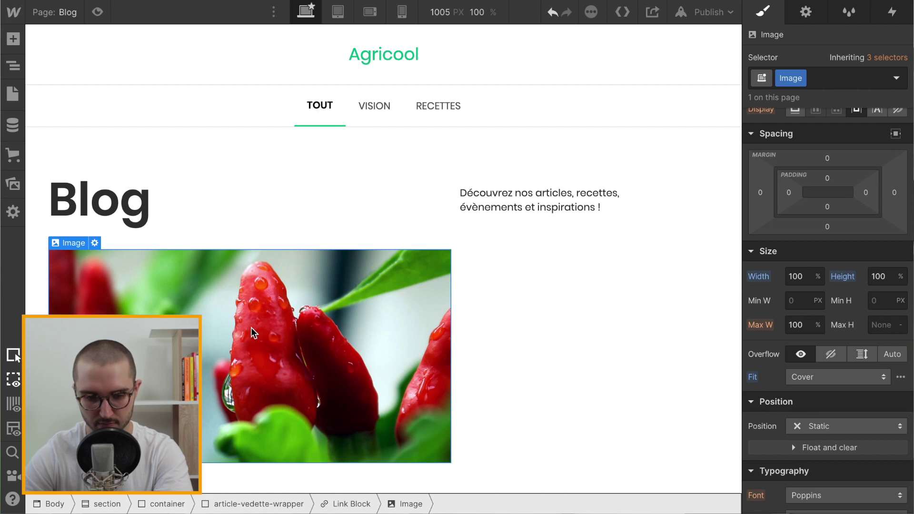
click(544, 309)
key(ctrl+e)
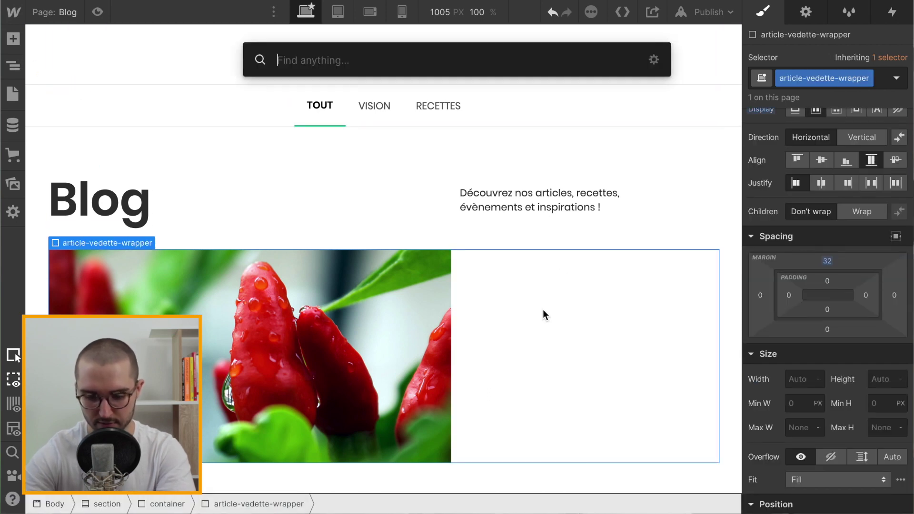
key(Escape)
Rename the Link Block's class to link-image-vedette
click(13, 65)
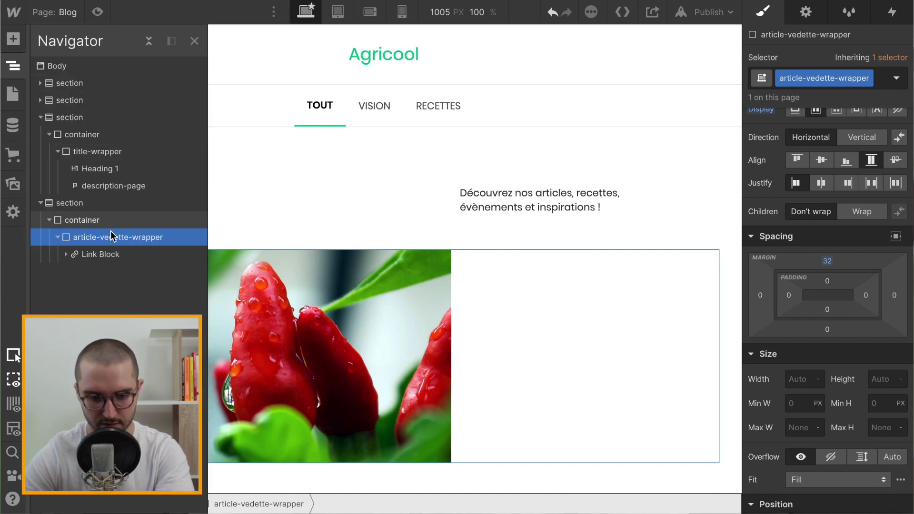
click(99, 254)
click(817, 79)
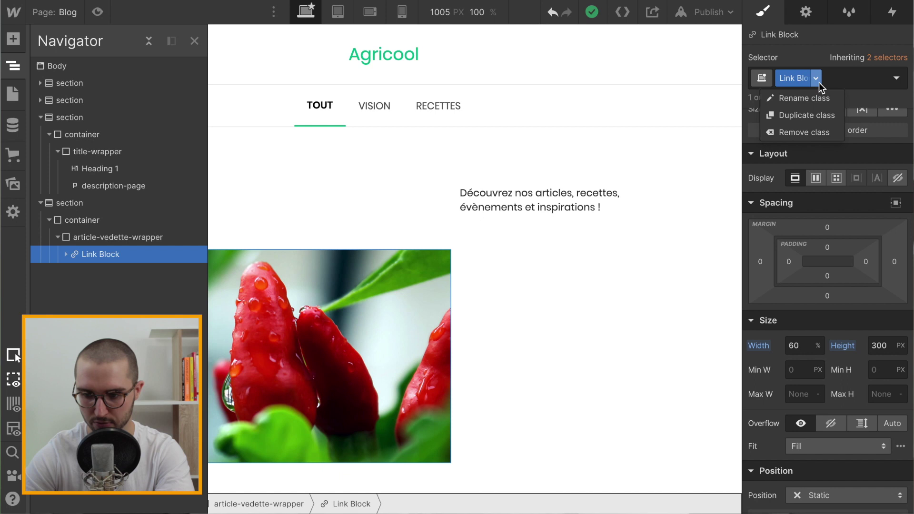
click(799, 99)
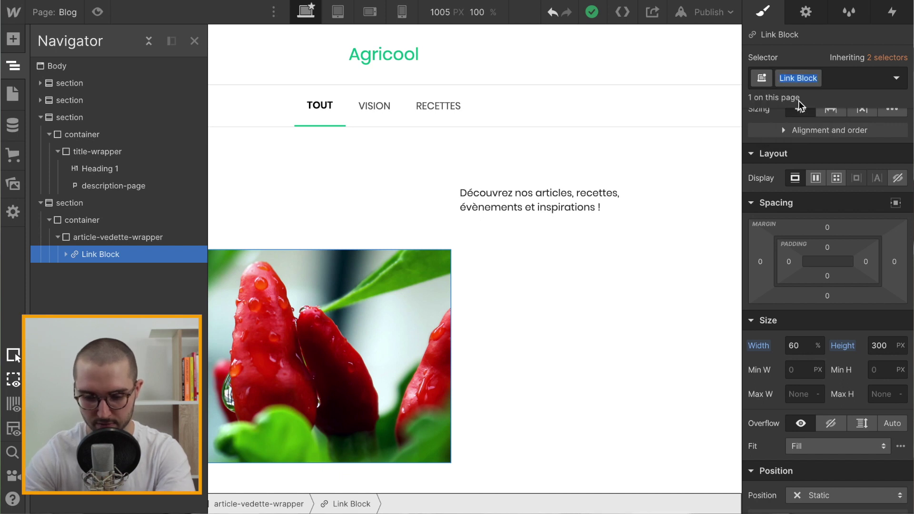
text(link-image-vedette)
key(Return)
click(530, 337)
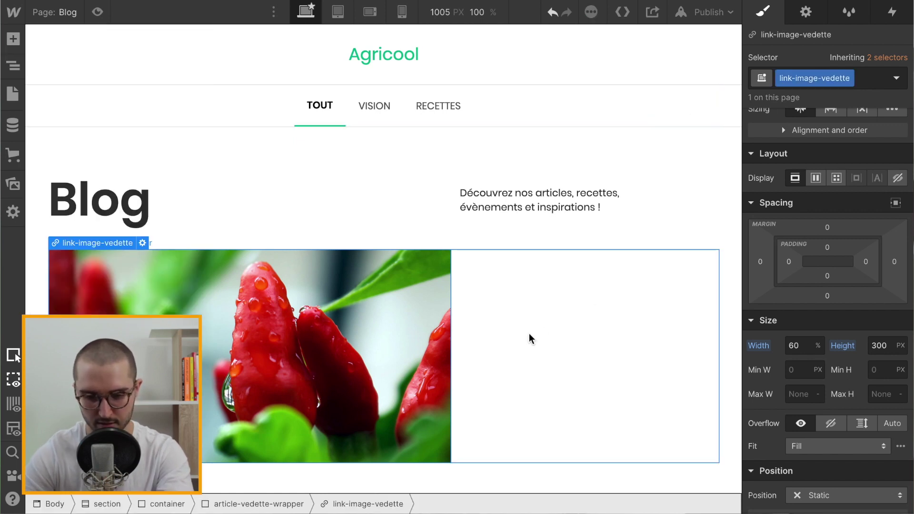
Insert a Div Block inside article-vedette-wrapper, beside the image link
click(529, 337)
key(ctrl+e)
text(div)
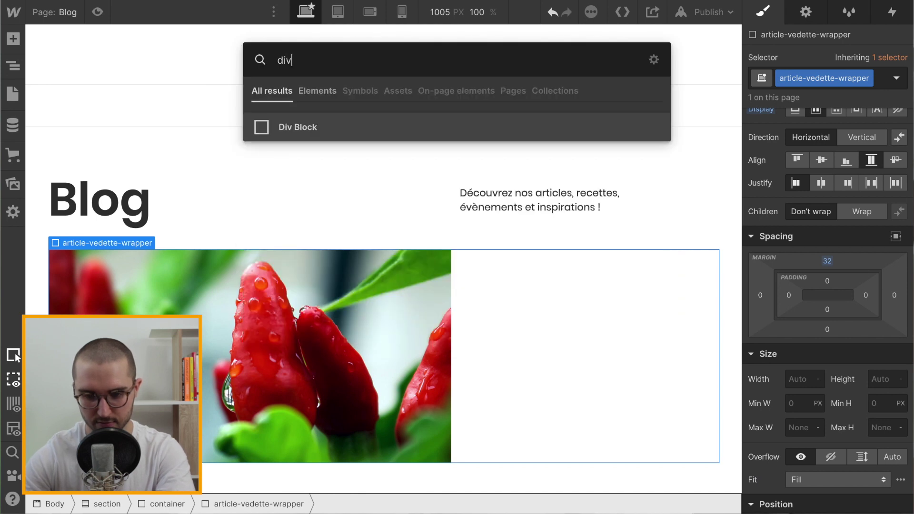
key(Return)
Give the new Div Block the class text-article-vedette and set its flex sizing to grow into the remaining width
click(800, 73)
text(text-art)
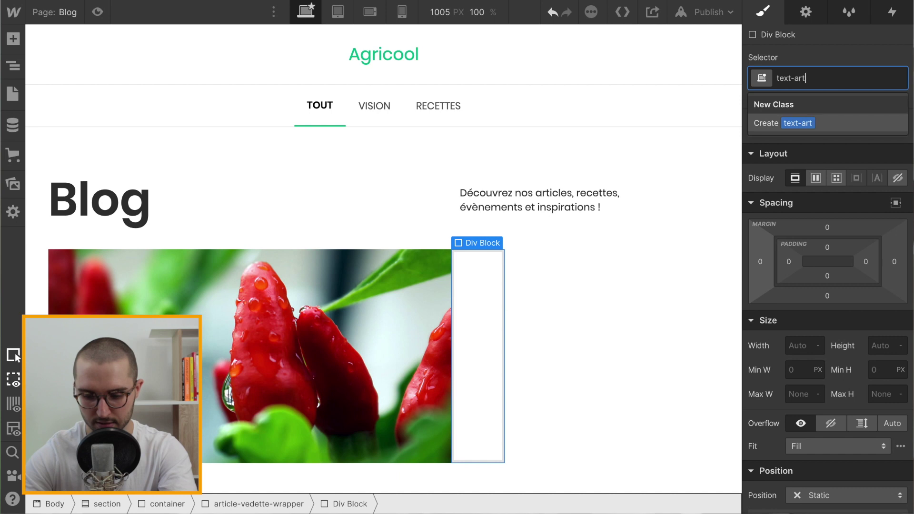
text(icle-vedette)
key(Return)
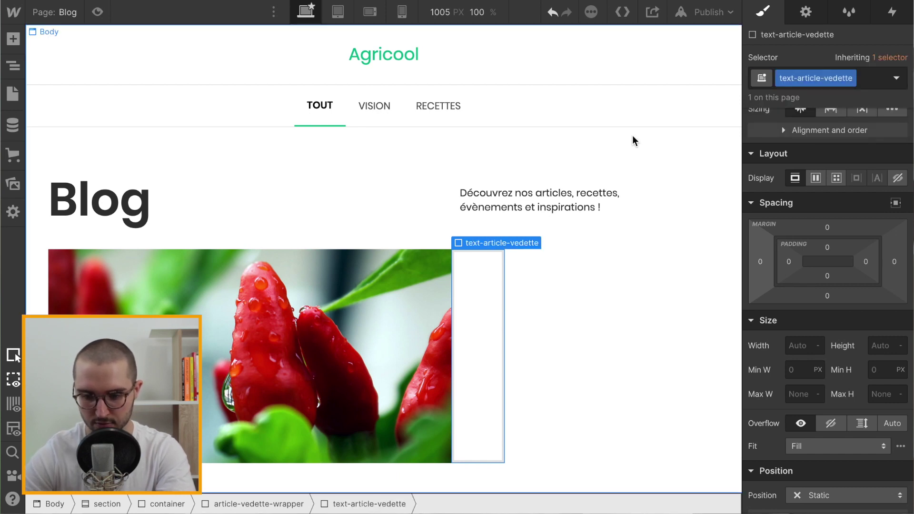
scroll(804, 201, up, 1)
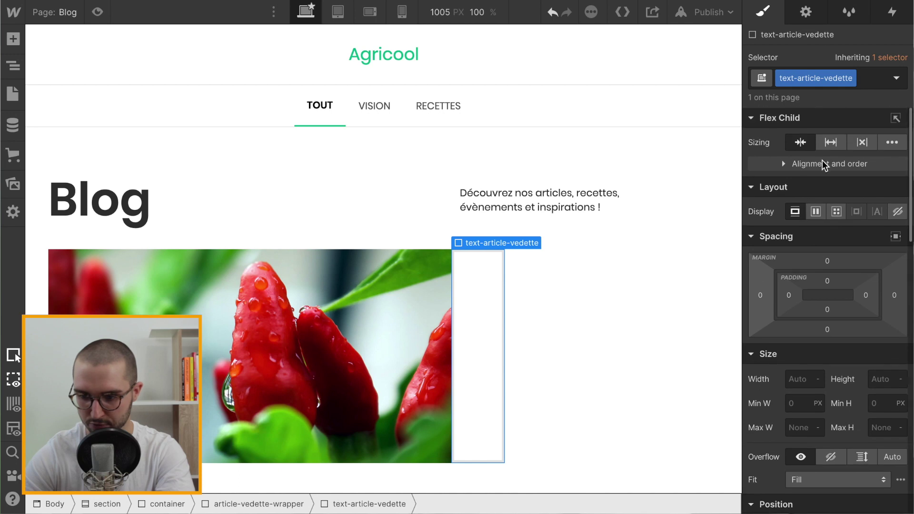
click(831, 143)
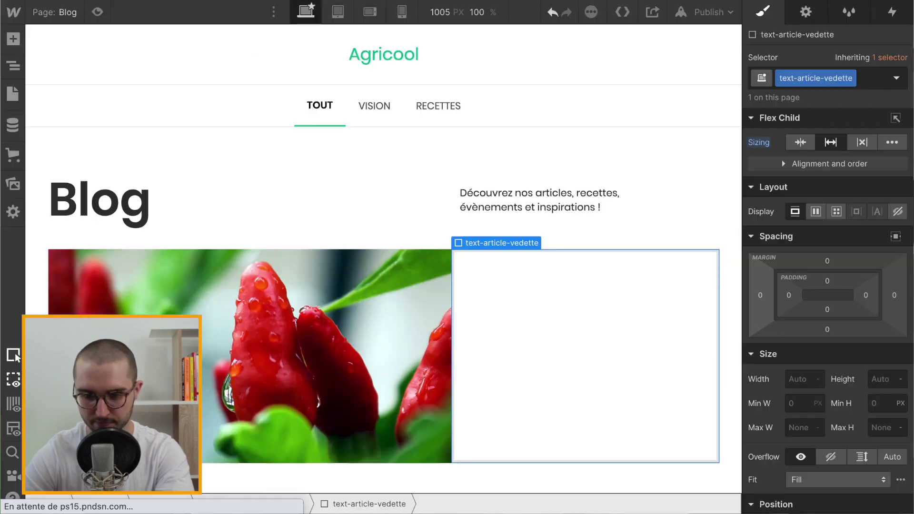
Insert a Text Block inside text-article-vedette
key(ctrl+e)
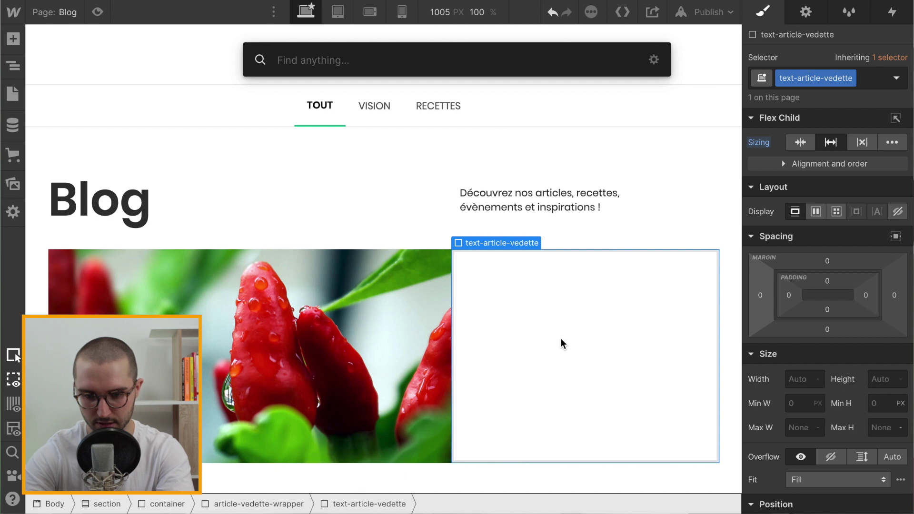
text(re)
key(BackSpace)
key(BackSpace)
text(tex)
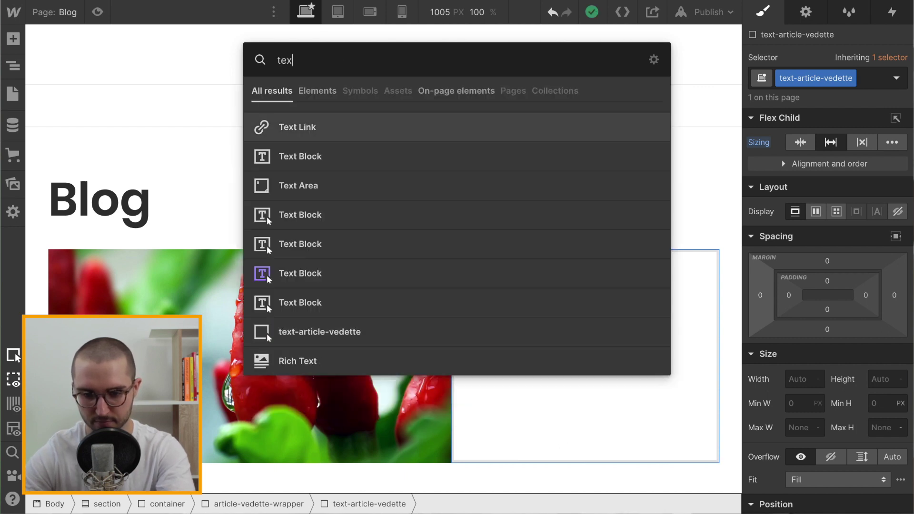
key(Down)
key(Return)
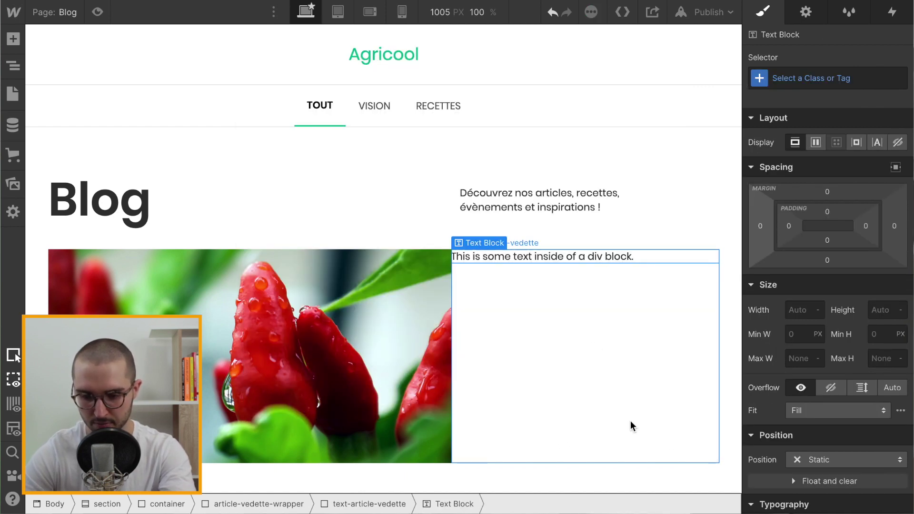
Replace the placeholder in the new Text Block with the date "26 juillet 2019"
double_click(575, 256)
text(26)
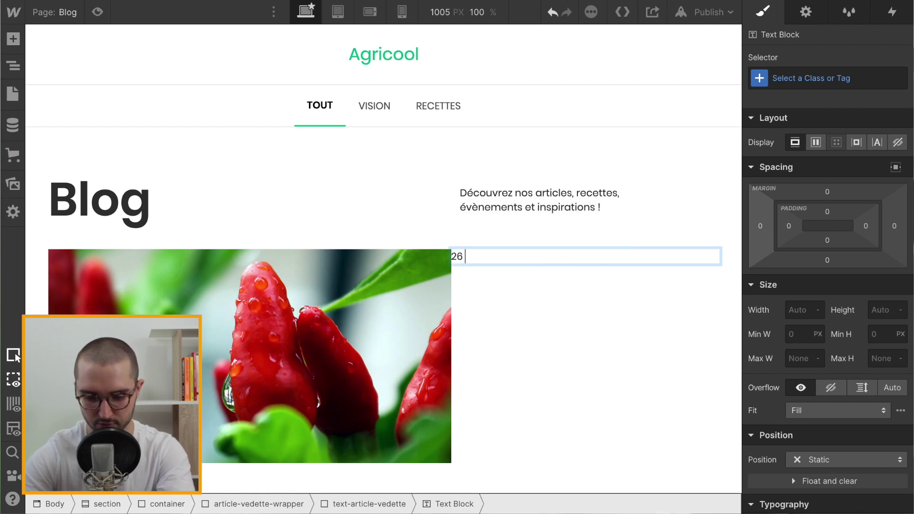
text( juillet 2)
text(019)
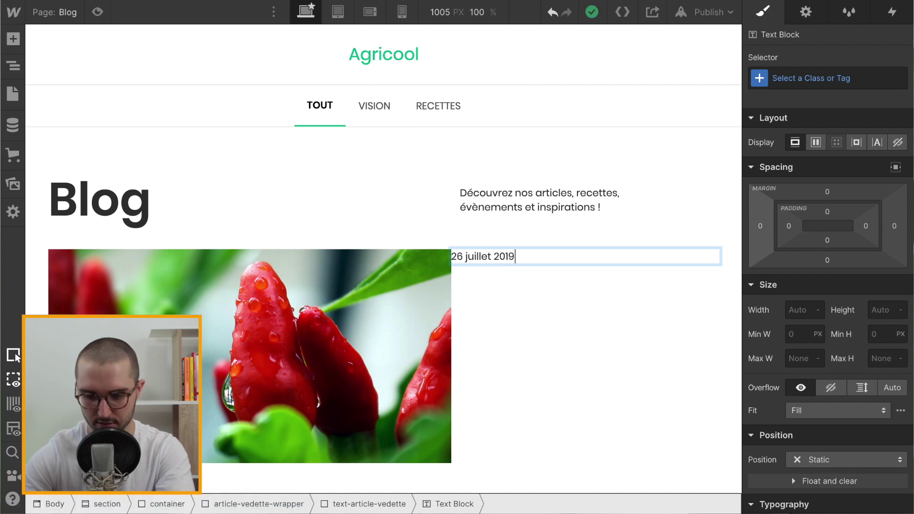
Insert a heading below the date inside text-article-vedette and make it an H2
click(568, 309)
key(ctrl+e)
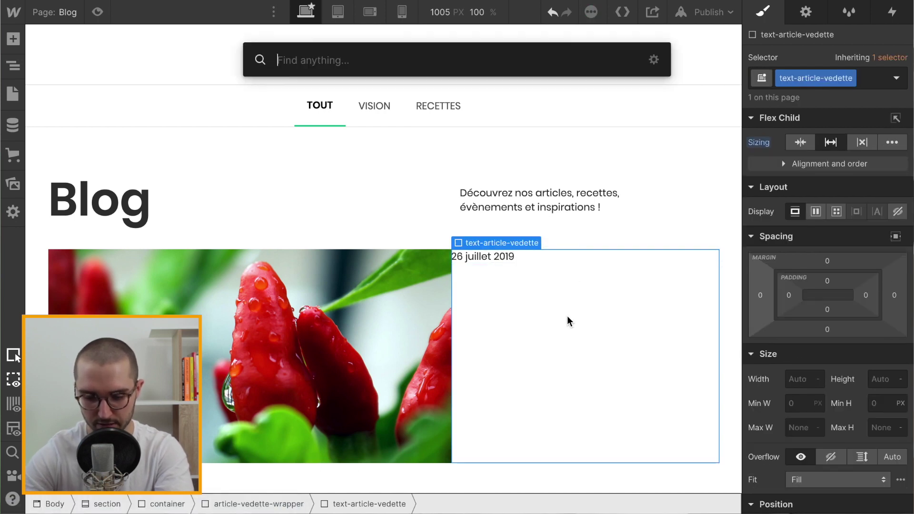
text(te)
key(BackSpace)
key(BackSpace)
text(hea)
key(Return)
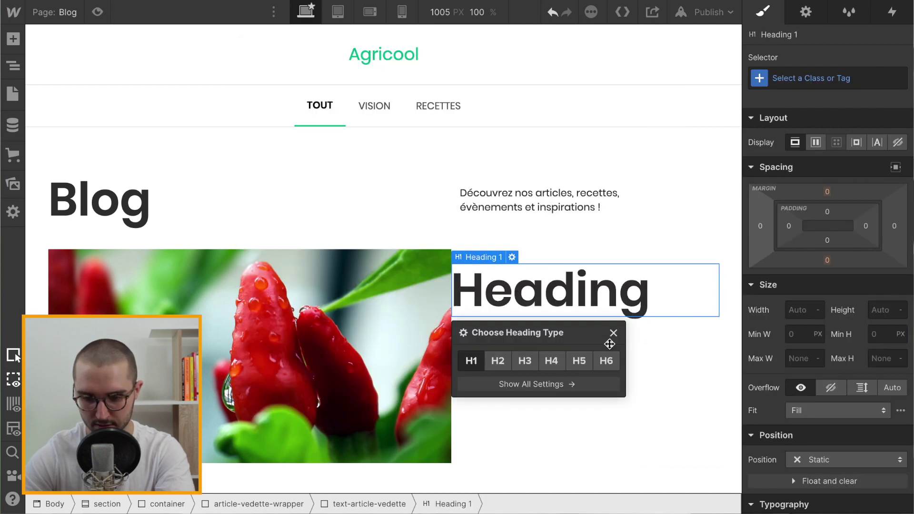
click(497, 351)
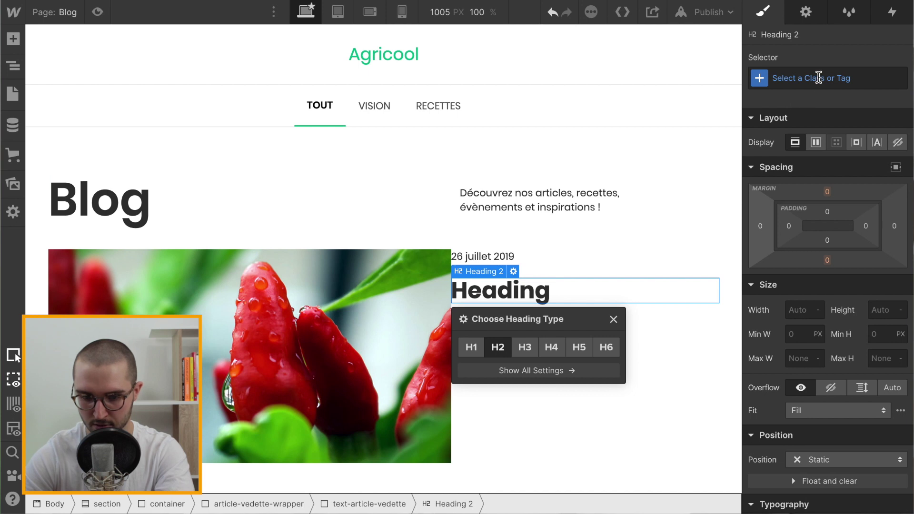
Target the All H2 Headings tag for styling and set its top and bottom margins to 0
click(818, 78)
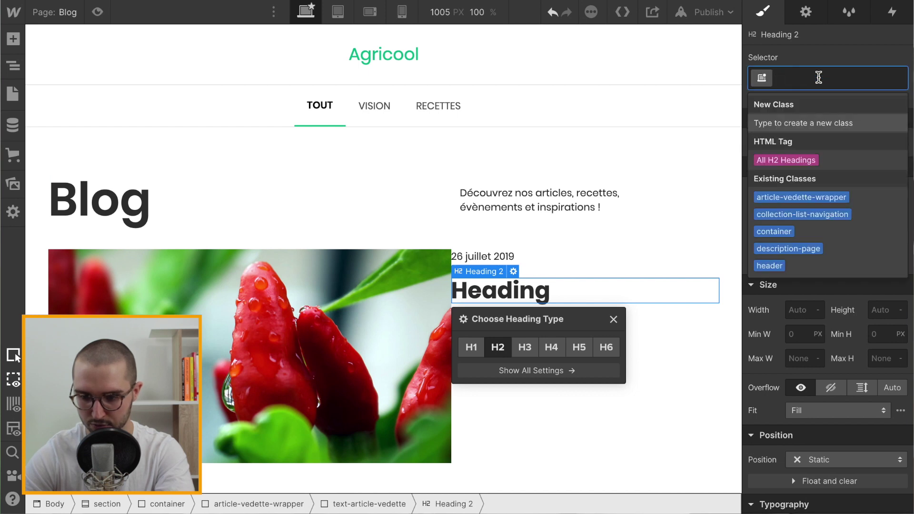
click(773, 160)
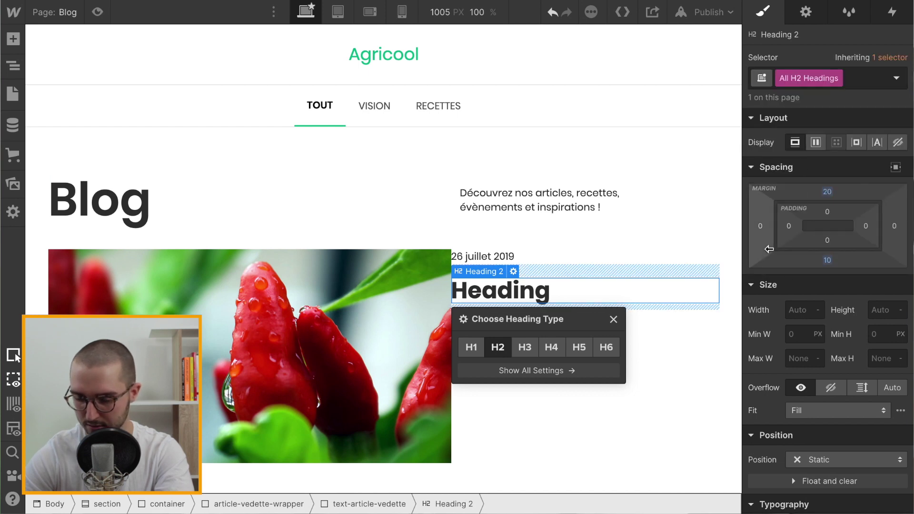
click(827, 187)
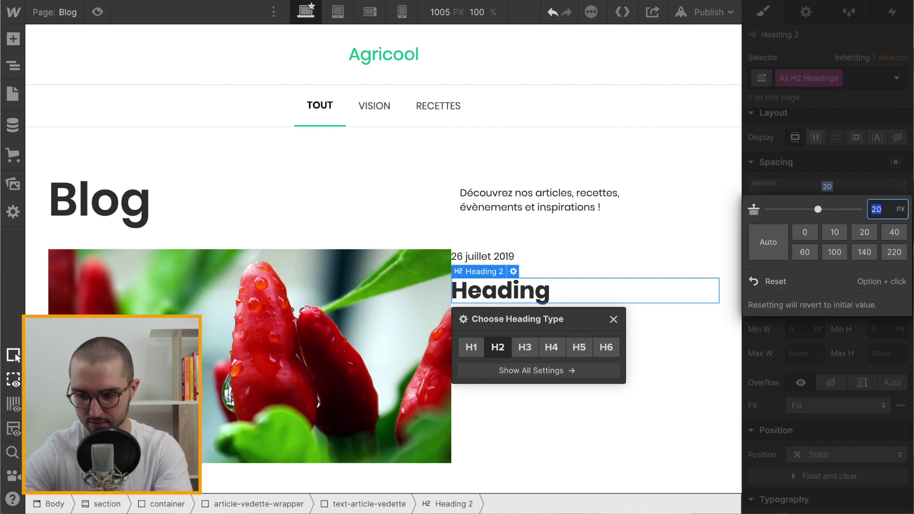
text(0)
key(Return)
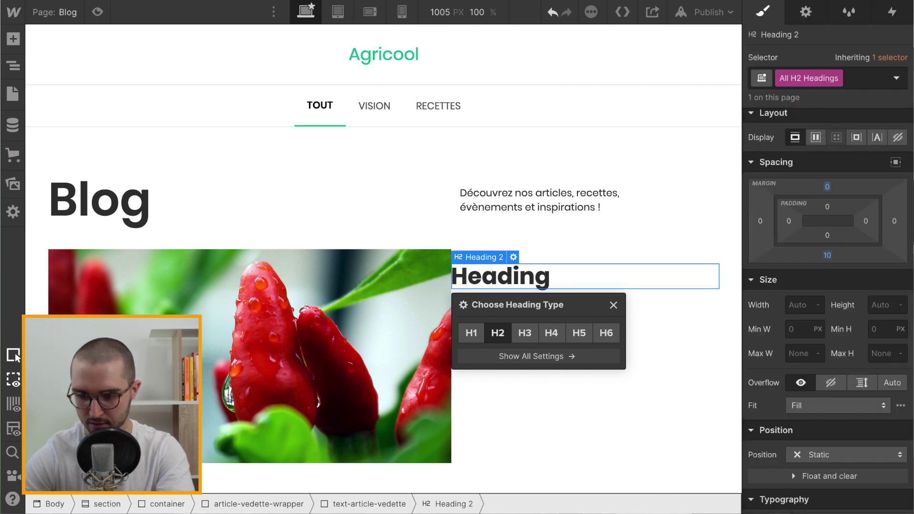
click(827, 255)
text(0)
key(Return)
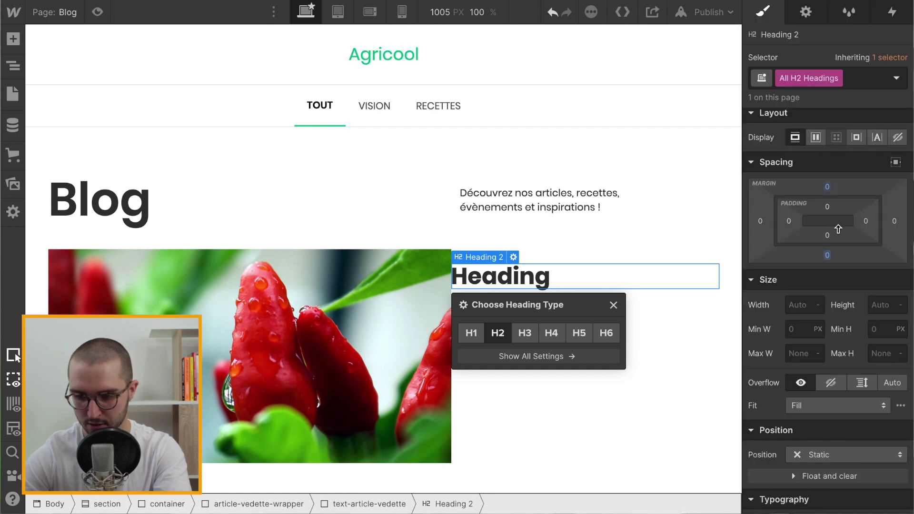
Set the top and bottom margins of All H2 Headings to 32 px
click(825, 186)
text(32)
key(Return)
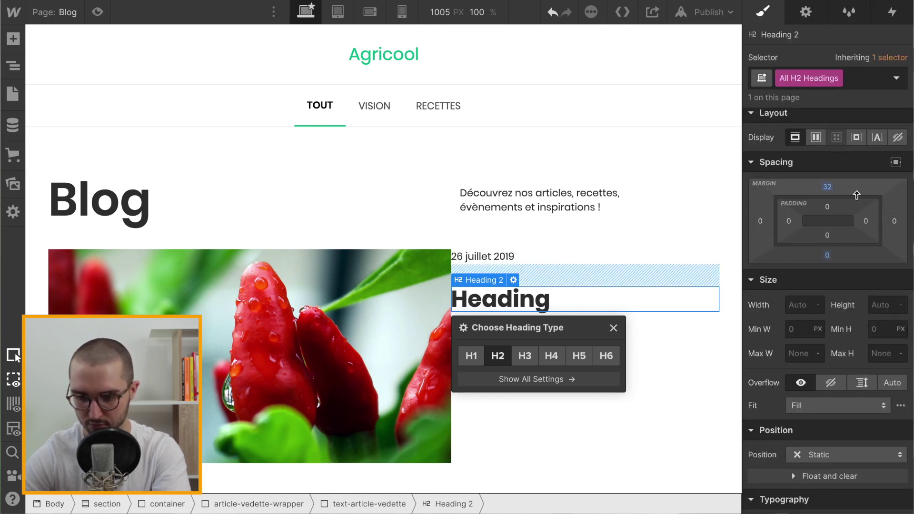
click(828, 255)
text(32)
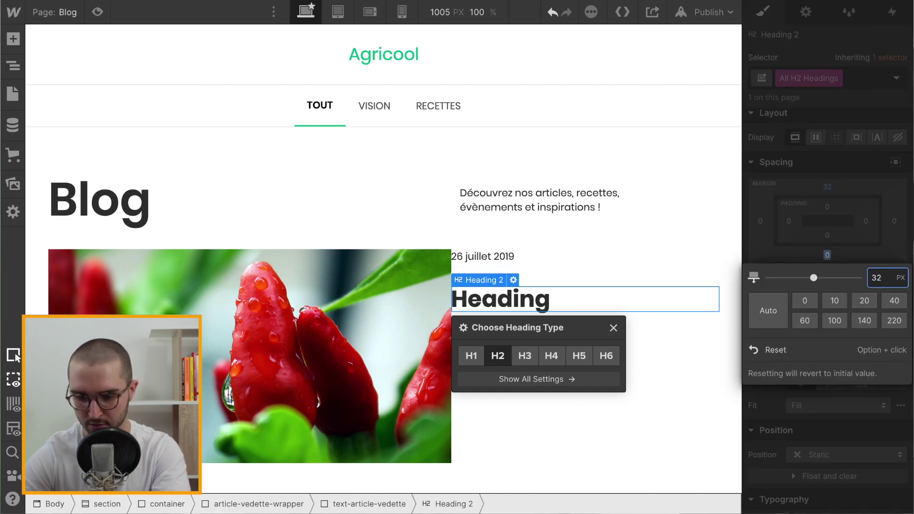
key(Return)
scroll(796, 342, down, 5)
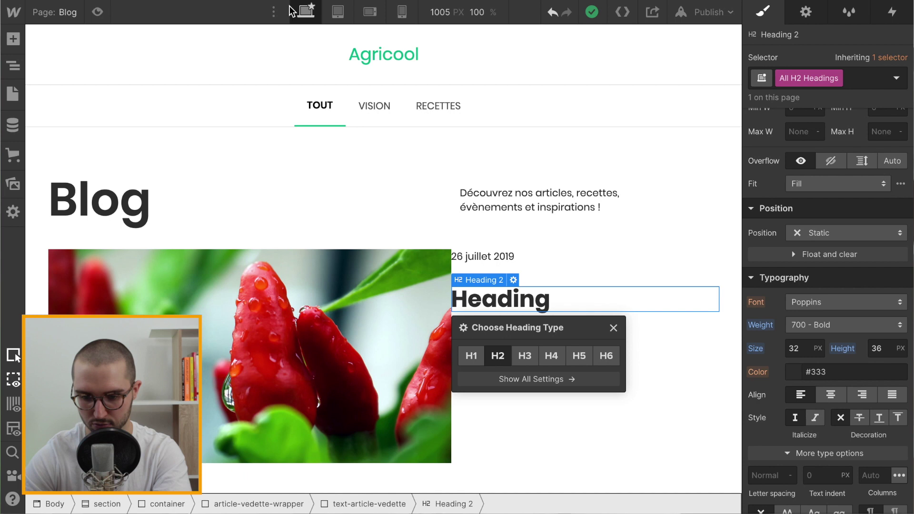
Give the date Text Block the class date-publication and set its text color to the Dim Grey swatch
click(498, 265)
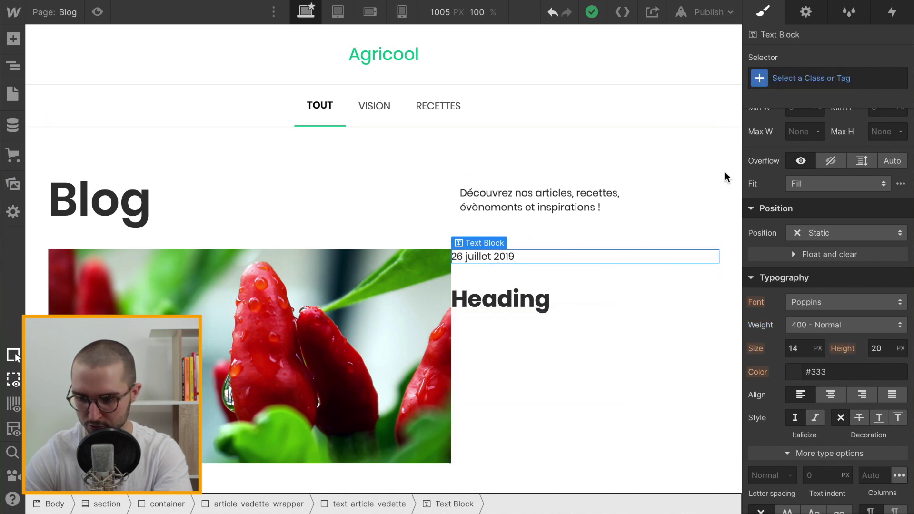
click(794, 79)
text(date)
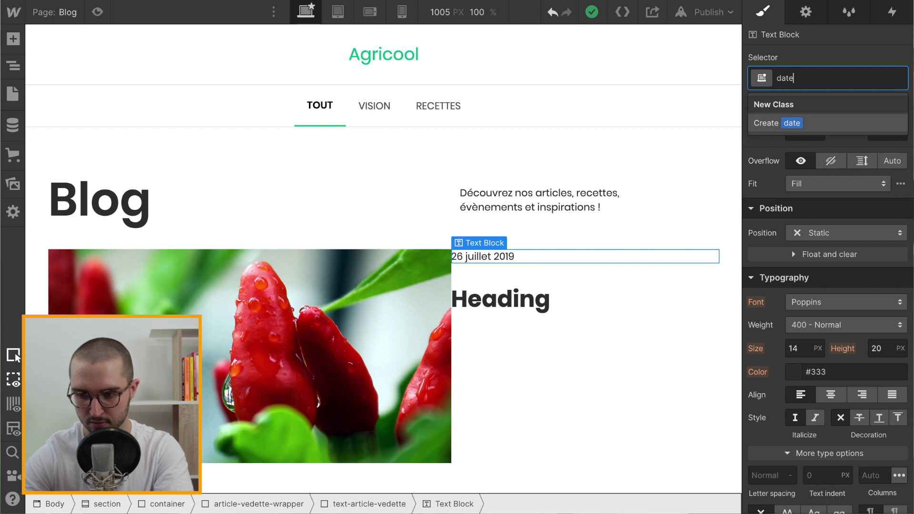
text(-publication)
key(Return)
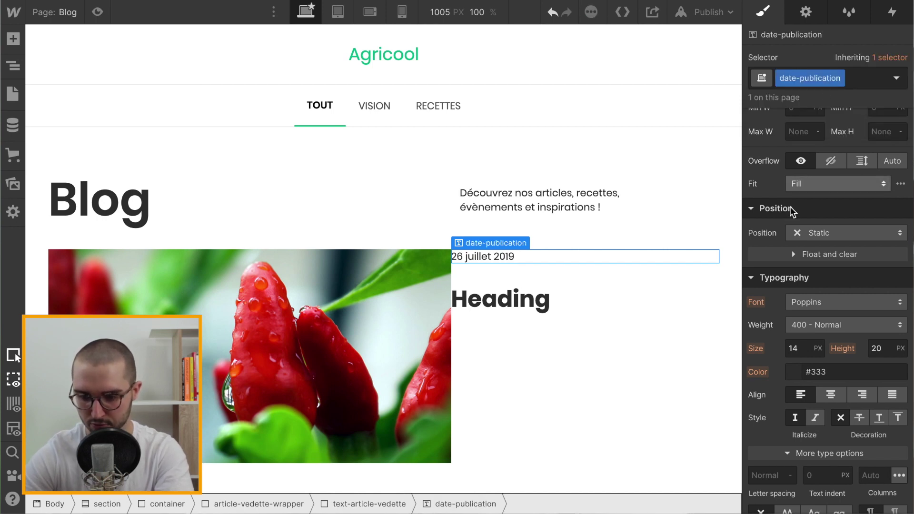
scroll(789, 301, down, 5)
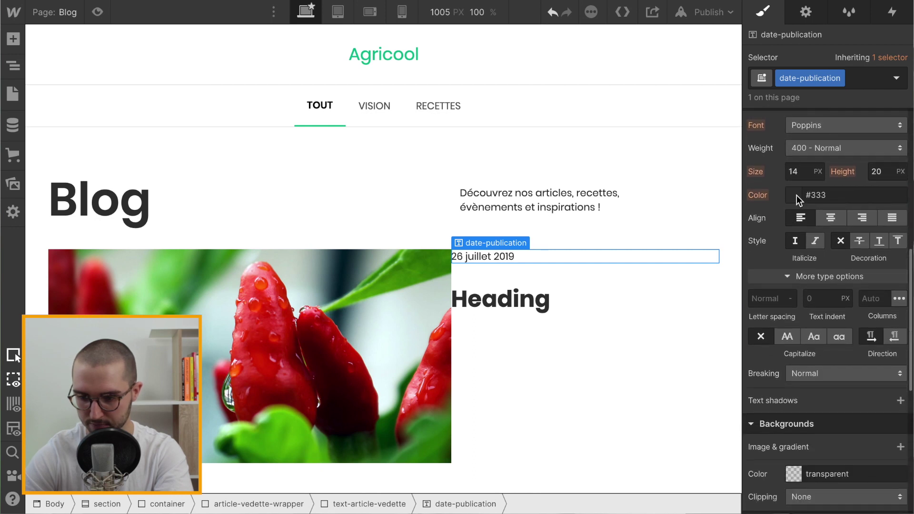
click(793, 195)
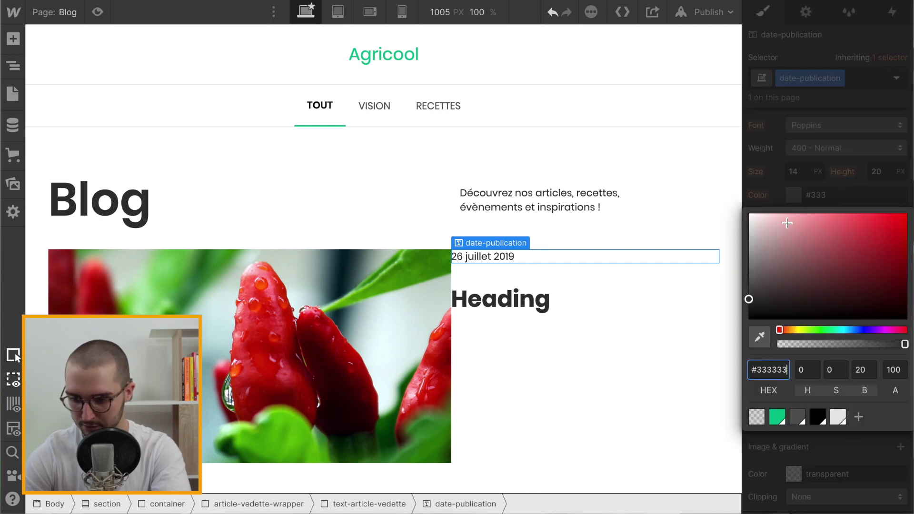
click(797, 417)
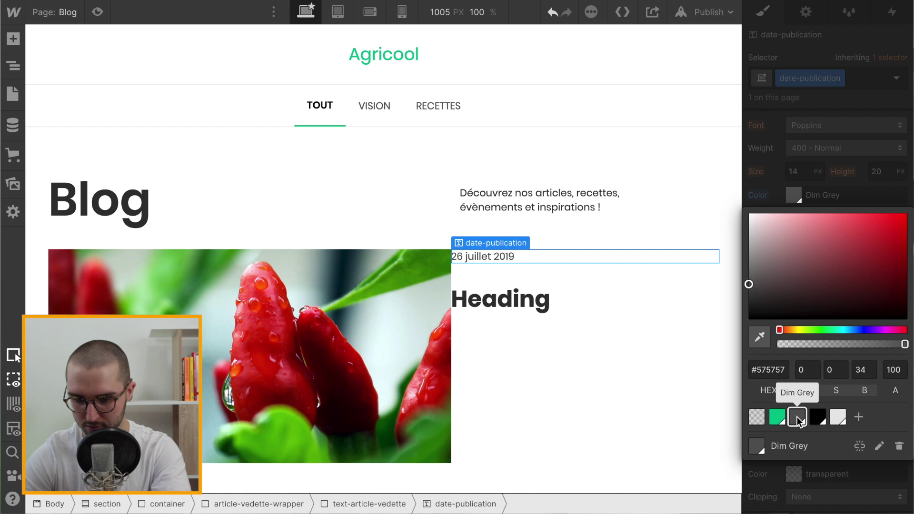
Insert a Paragraph below the heading inside text-article-vedette
click(538, 336)
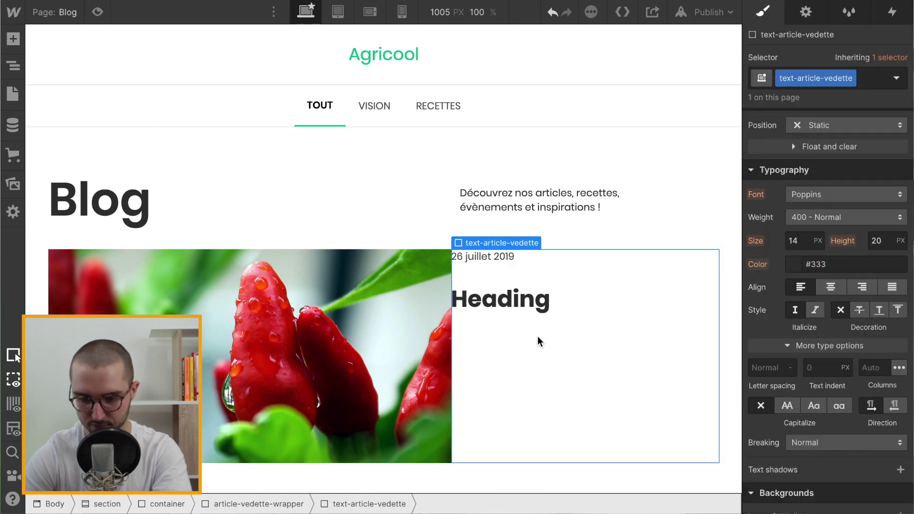
key(ctrl+e)
text(par)
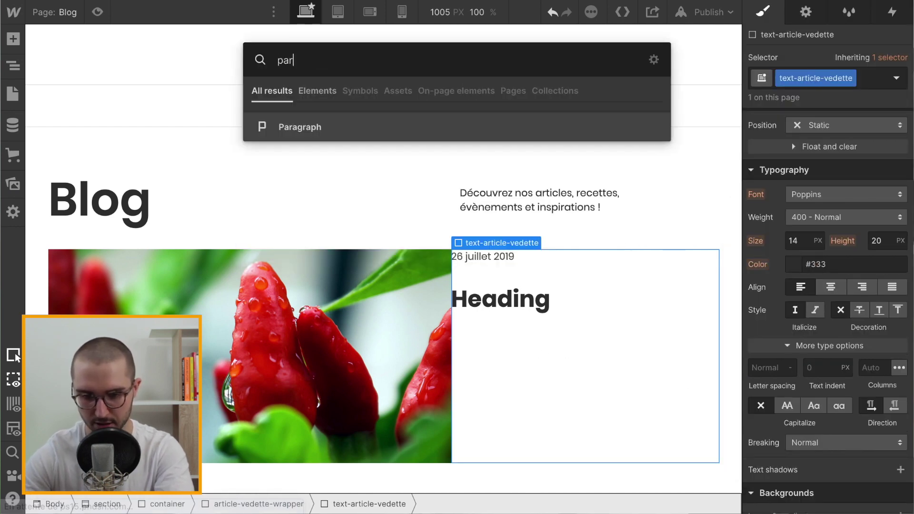
key(Return)
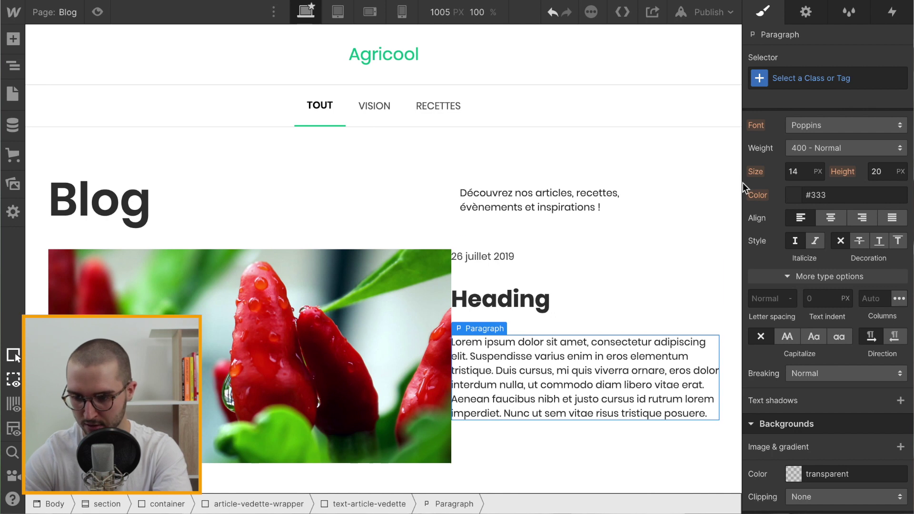
Give the paragraph the class description and set its text color to the Dim Grey swatch
scroll(755, 194, up, 4)
scroll(757, 197, down, 3)
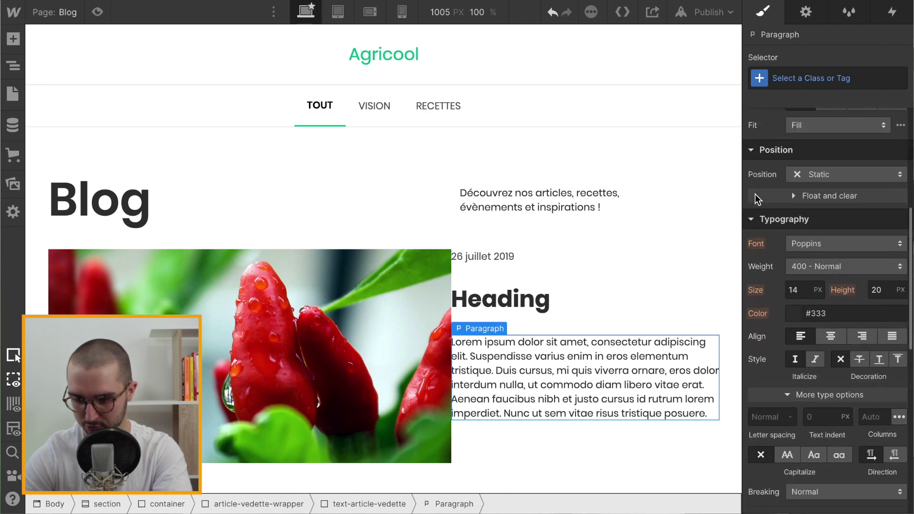
click(785, 68)
text(description)
key(Return)
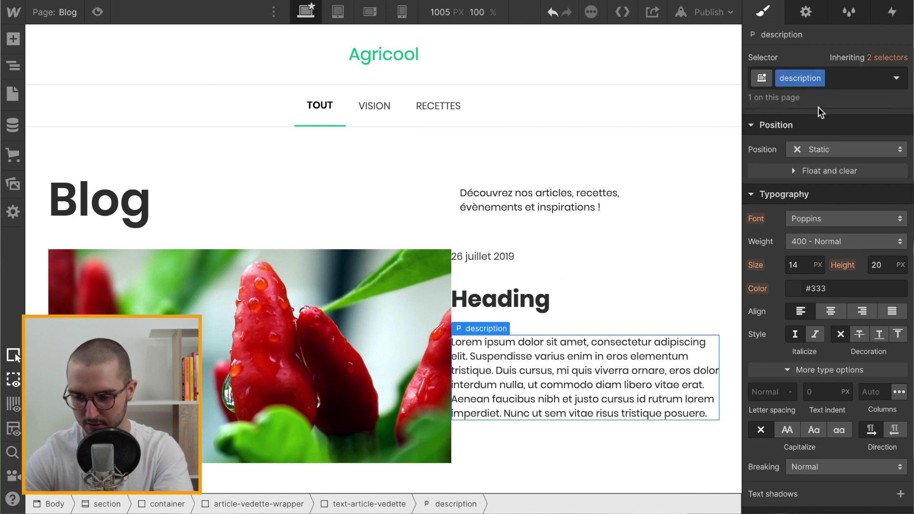
scroll(823, 271, down, 2)
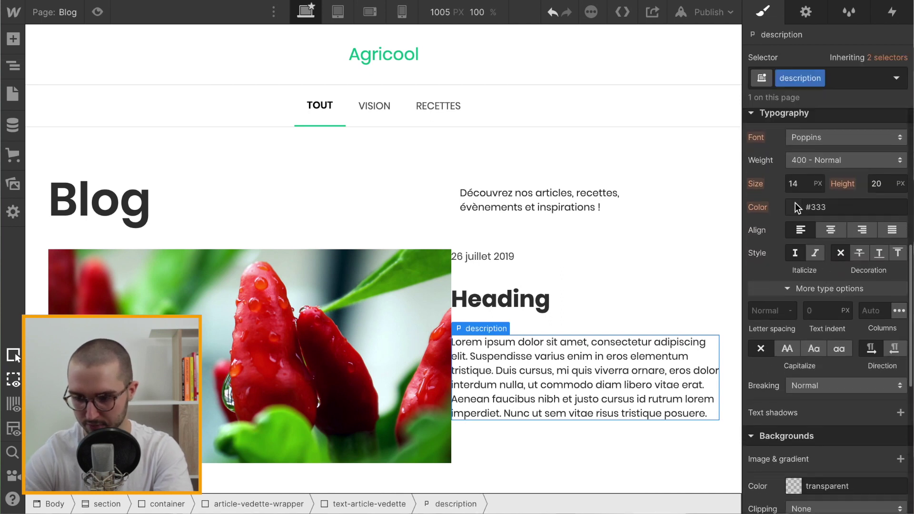
click(795, 205)
click(796, 428)
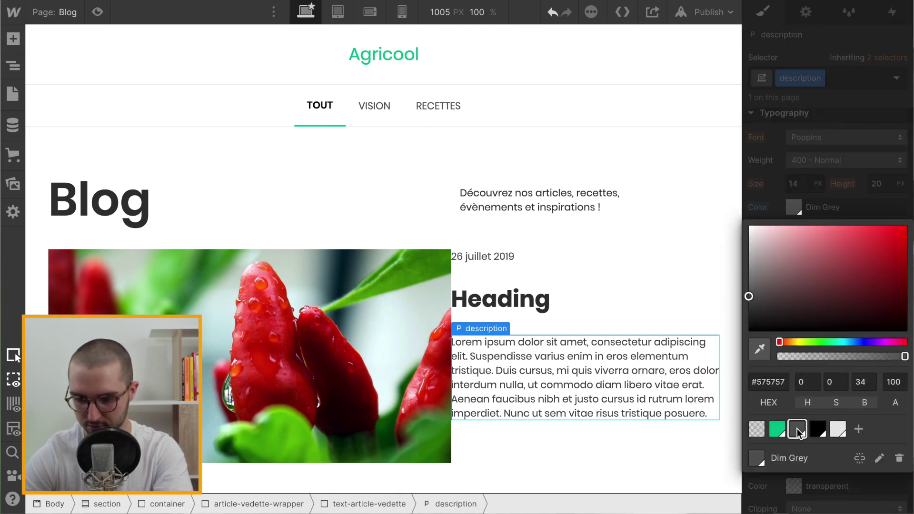
click(776, 209)
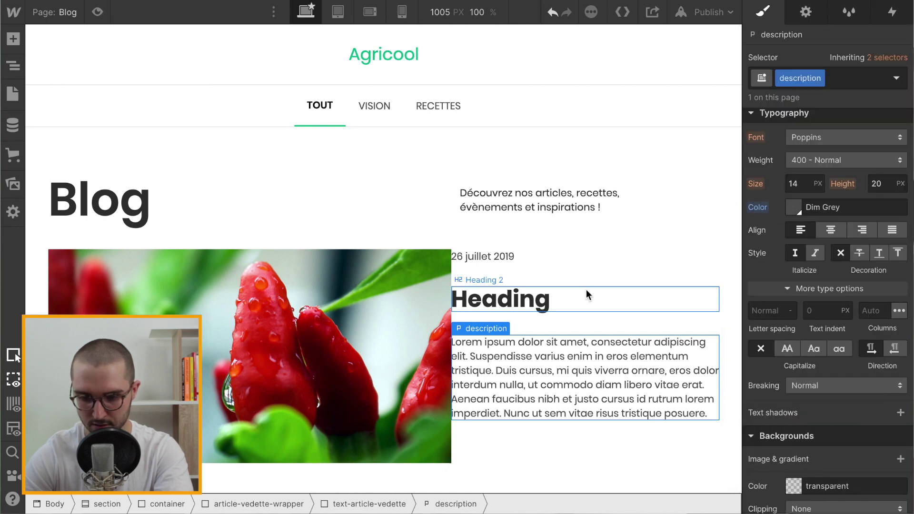
Make text-article-vedette a vertical flex container with its children justified to the center
click(612, 270)
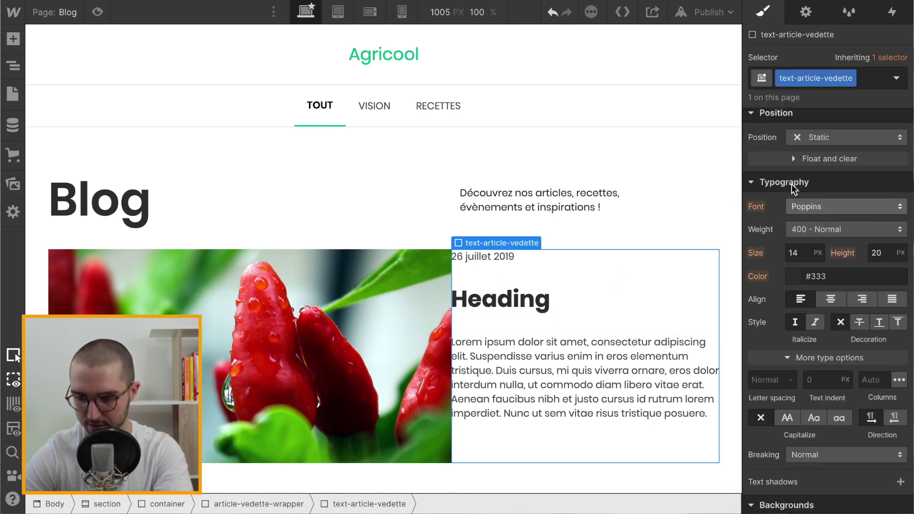
scroll(790, 183, up, 10)
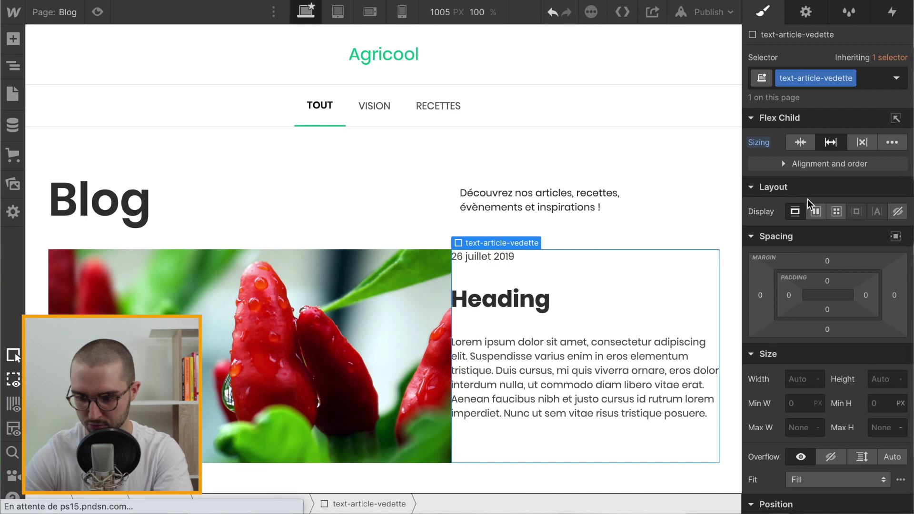
click(815, 212)
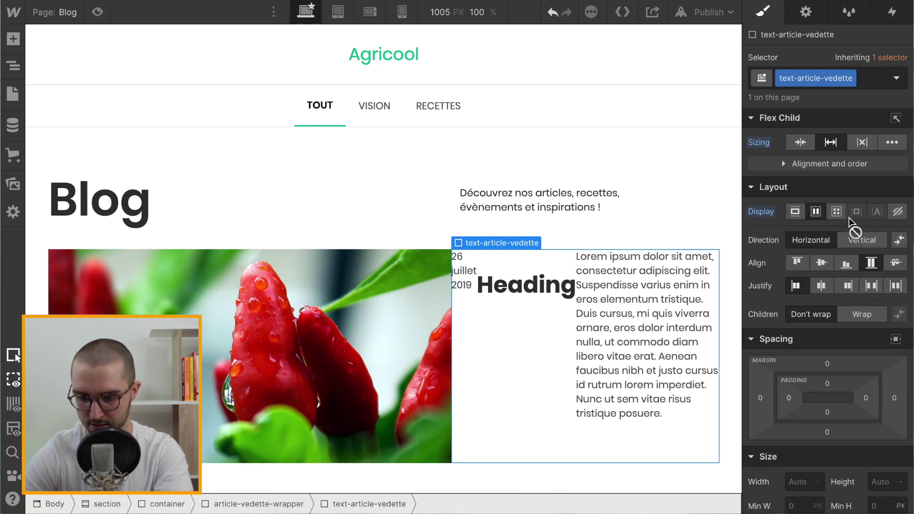
click(853, 242)
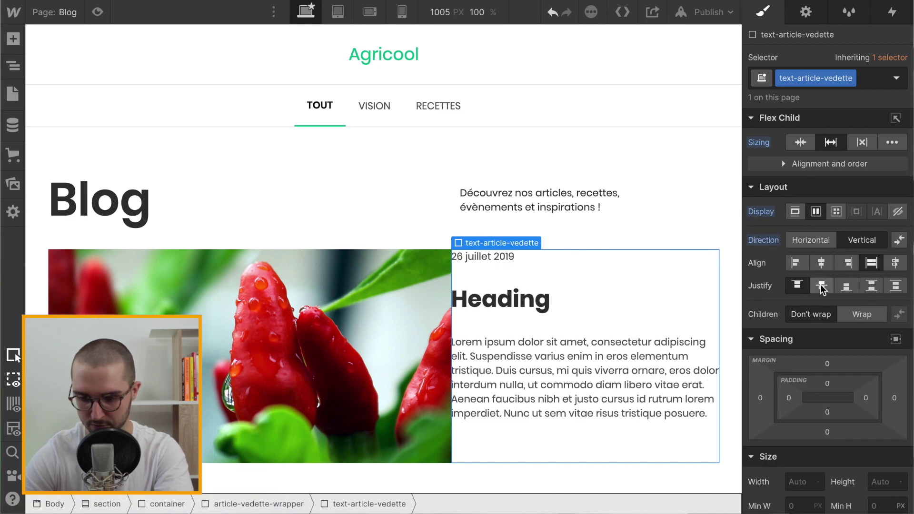
click(821, 286)
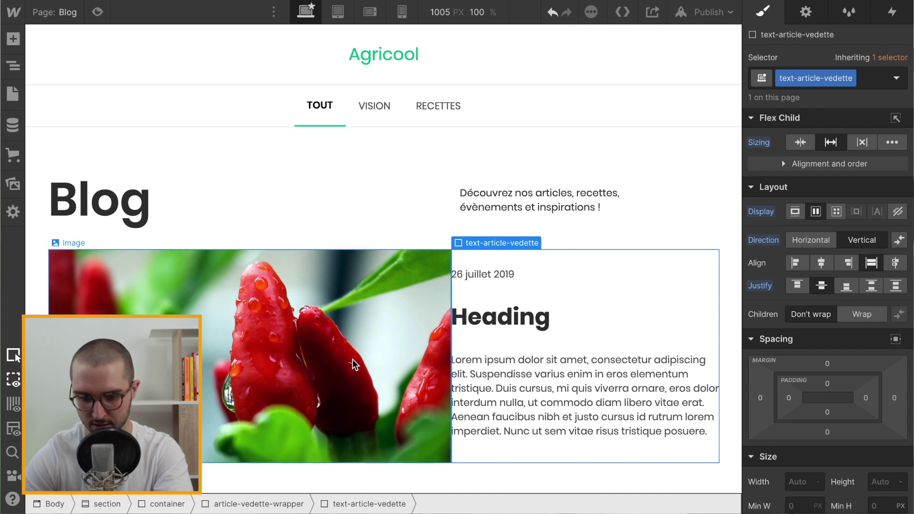
Select the link-image-vedette block around the pepper image and try to adjust its right padding
click(355, 365)
click(13, 65)
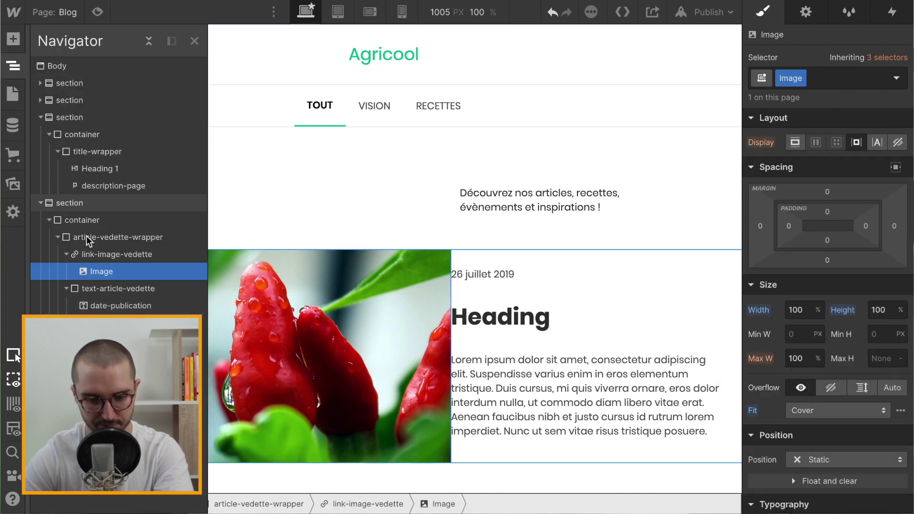
click(117, 256)
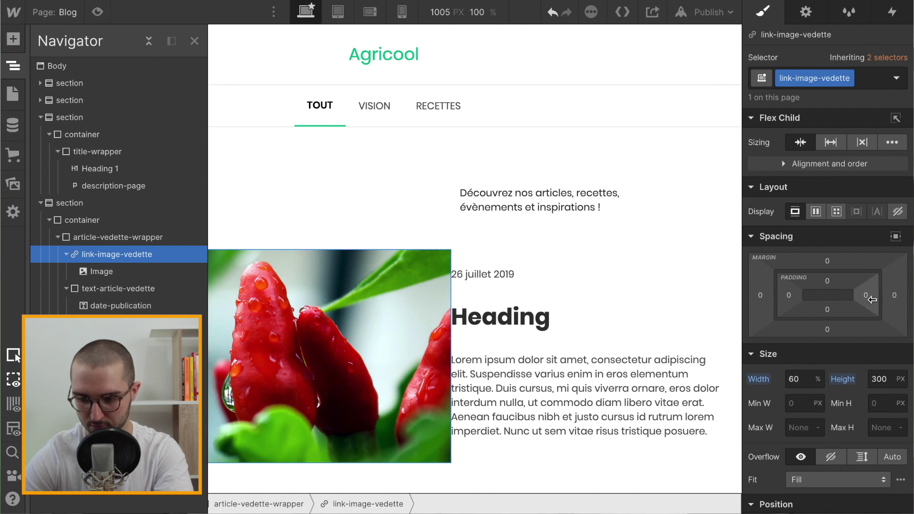
drag(866, 295, 823, 301)
click(655, 290)
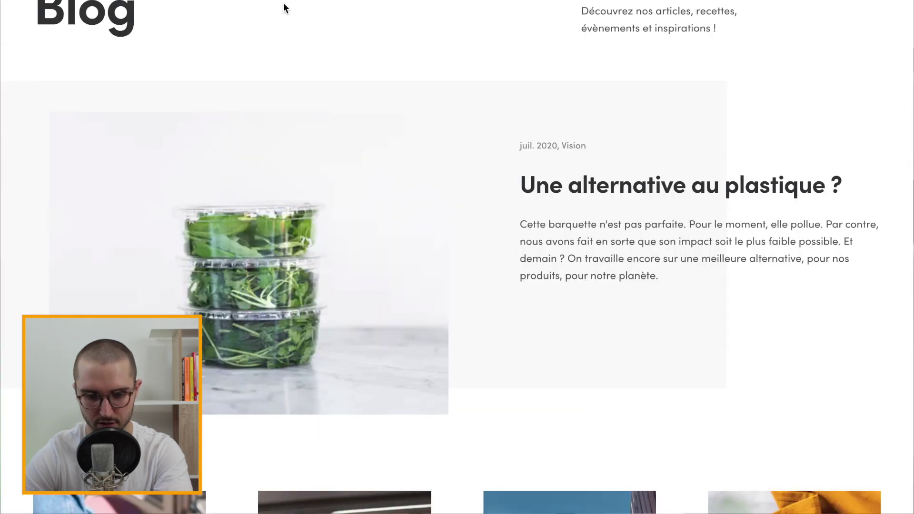
Check the featured-article layout on the reference blog, switch back to Webflow and give article-vedette-wrapper 32 px padding on all sides
scroll(350, 123, up, 2)
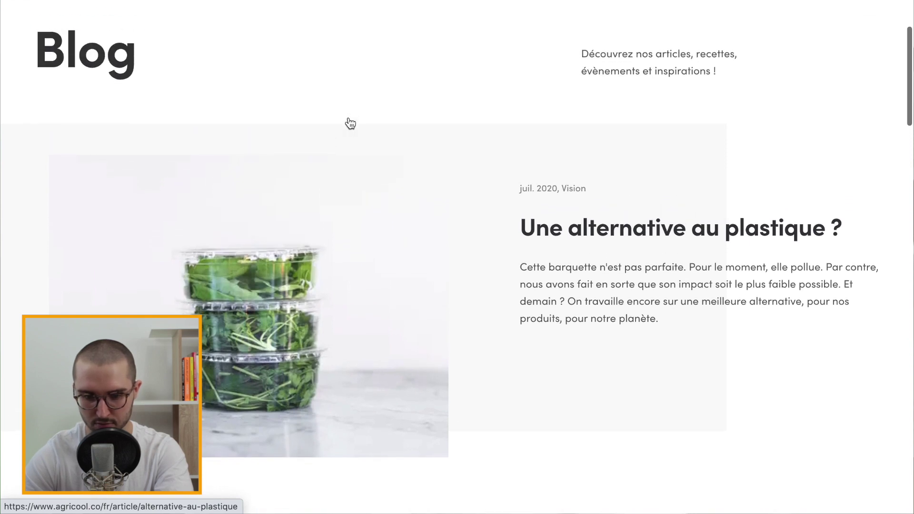
scroll(272, 204, up, 1)
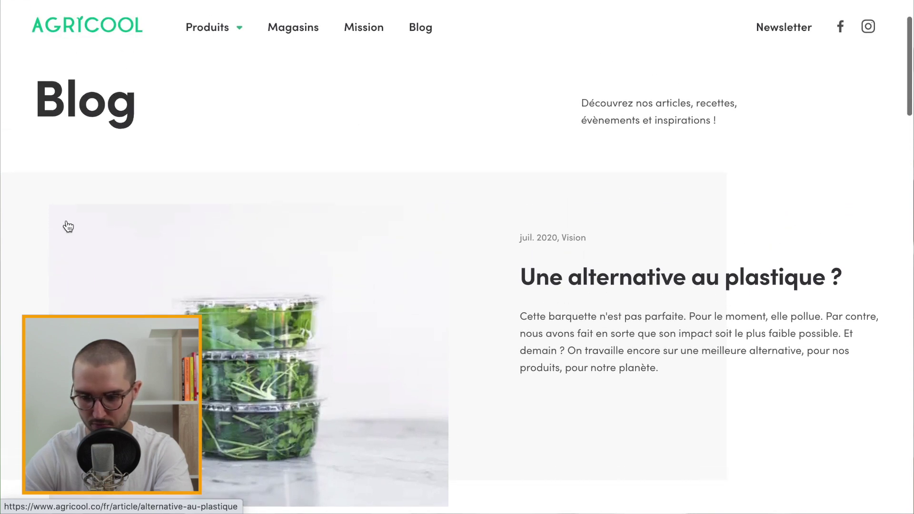
scroll(373, 251, down, 3)
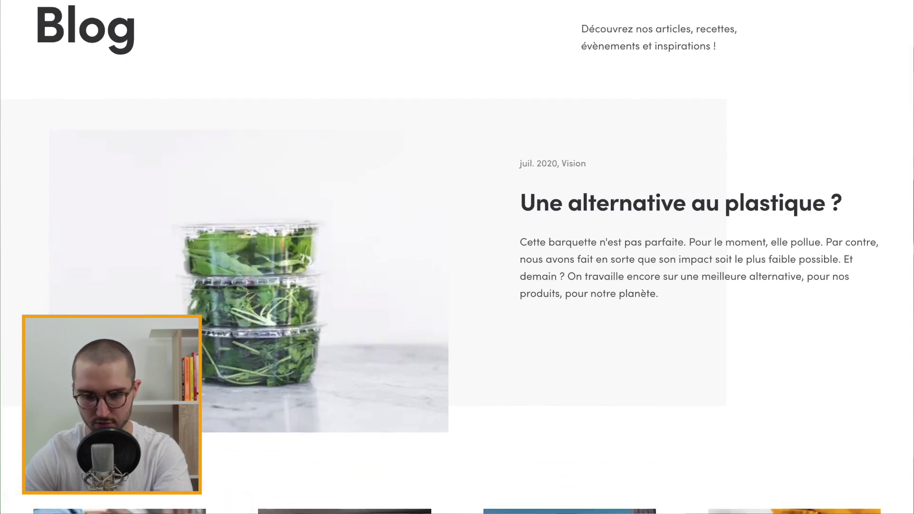
key(ctrl+Tab)
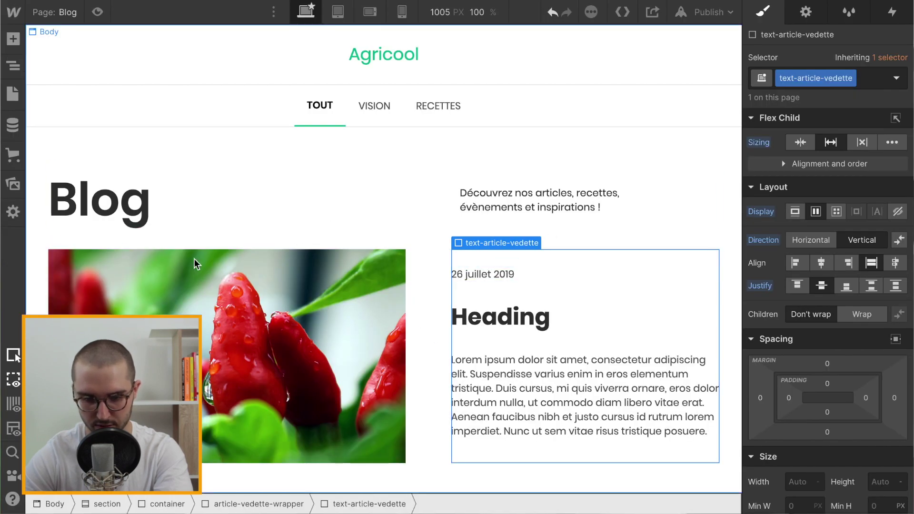
click(37, 333)
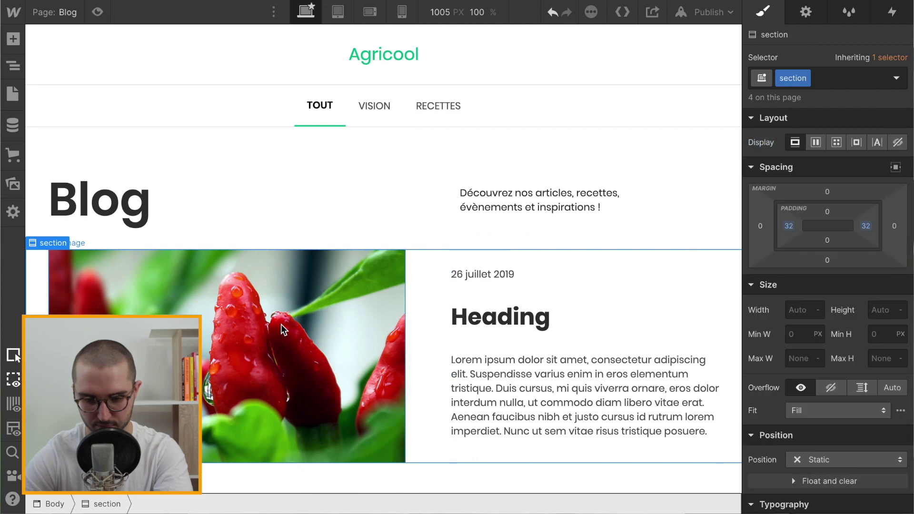
click(13, 65)
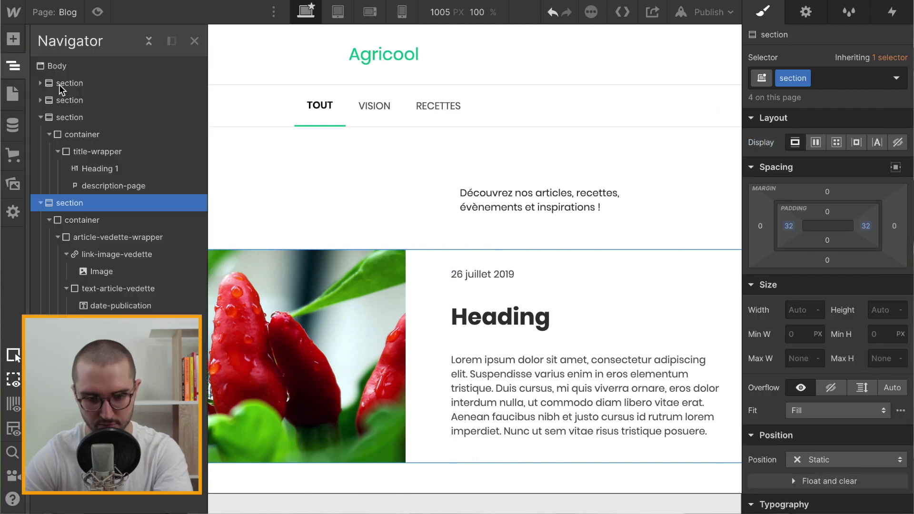
click(119, 237)
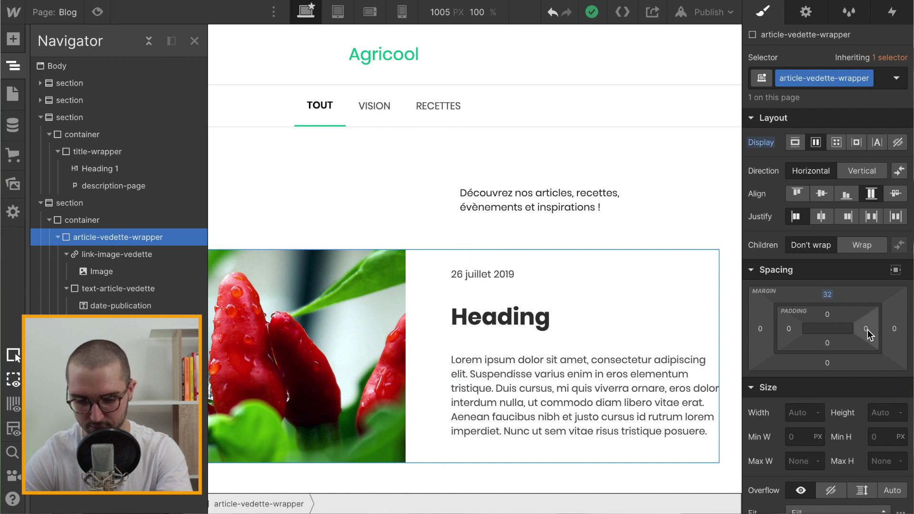
drag(867, 330, 831, 332)
scroll(484, 292, down, 1)
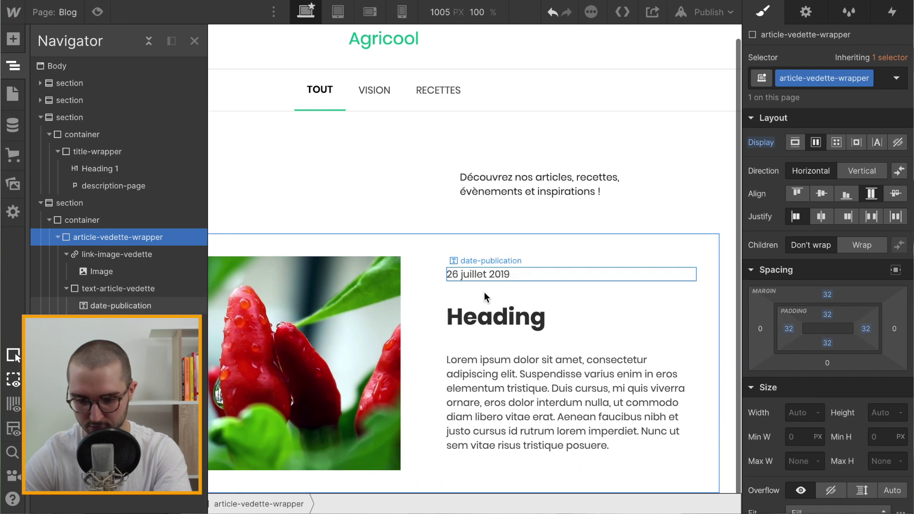
key(z)
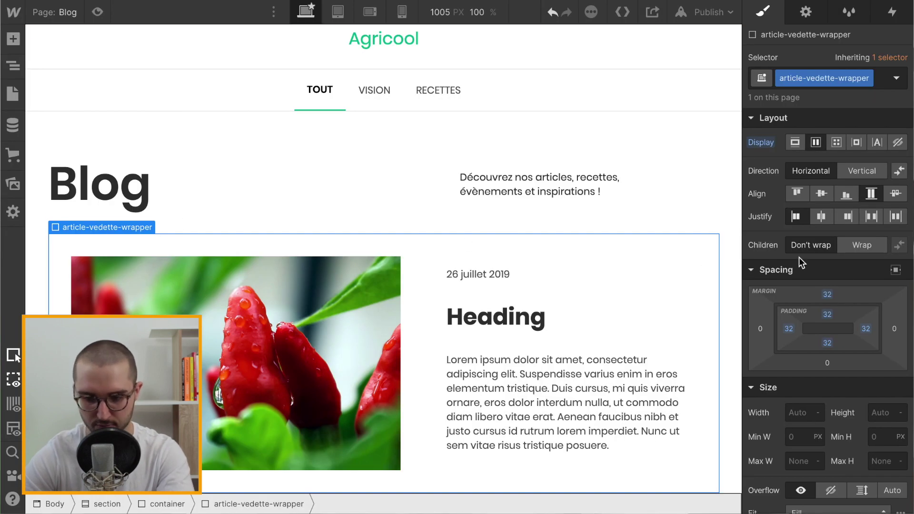
Set the position of article-vedette-wrapper to Relative
scroll(757, 261, down, 3)
scroll(809, 362, down, 2)
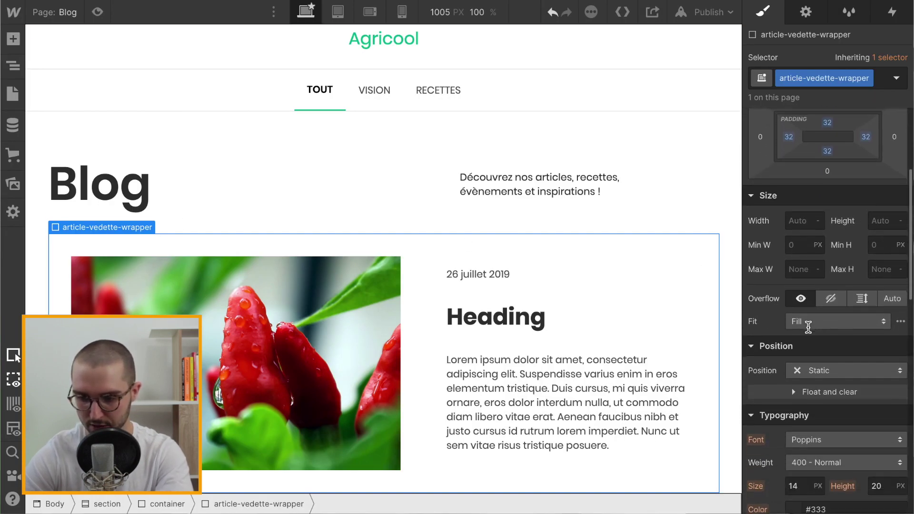
click(835, 361)
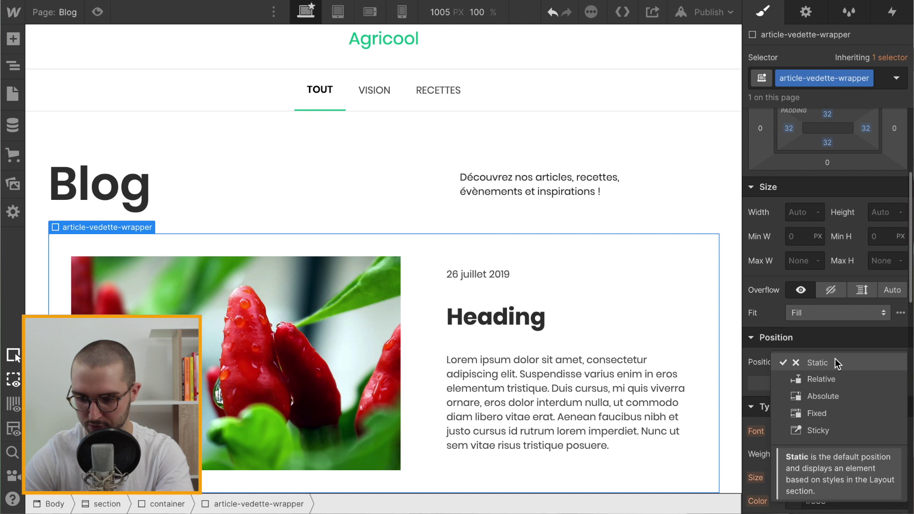
click(821, 379)
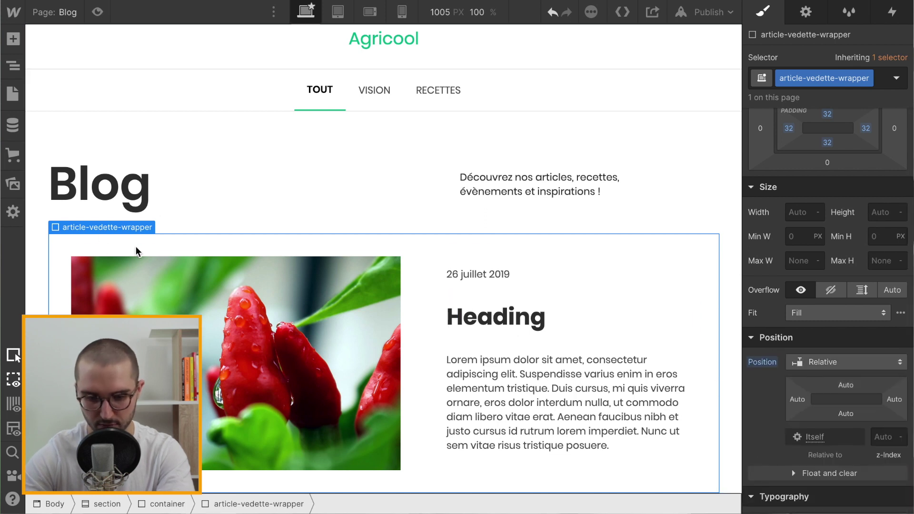
Insert a Div Block inside article-vedette-wrapper and set its position to Absolute
key(ctrl+e)
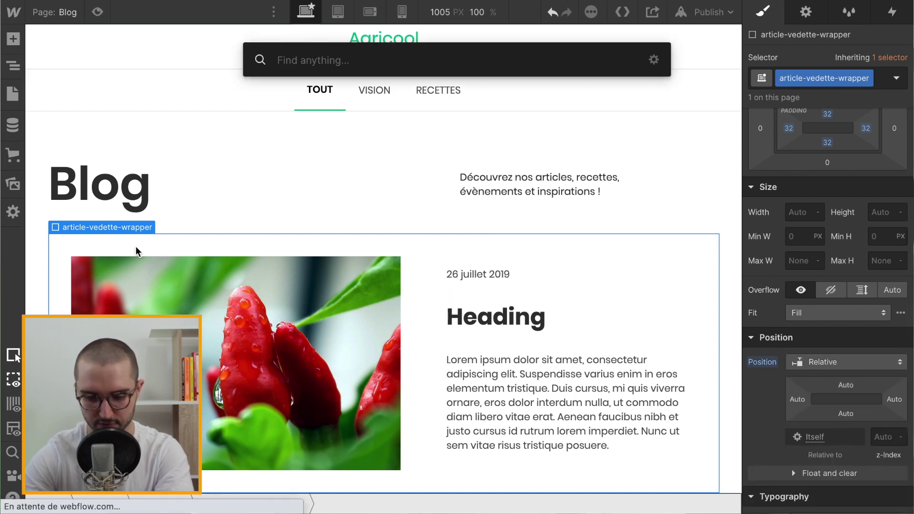
text(div)
key(Return)
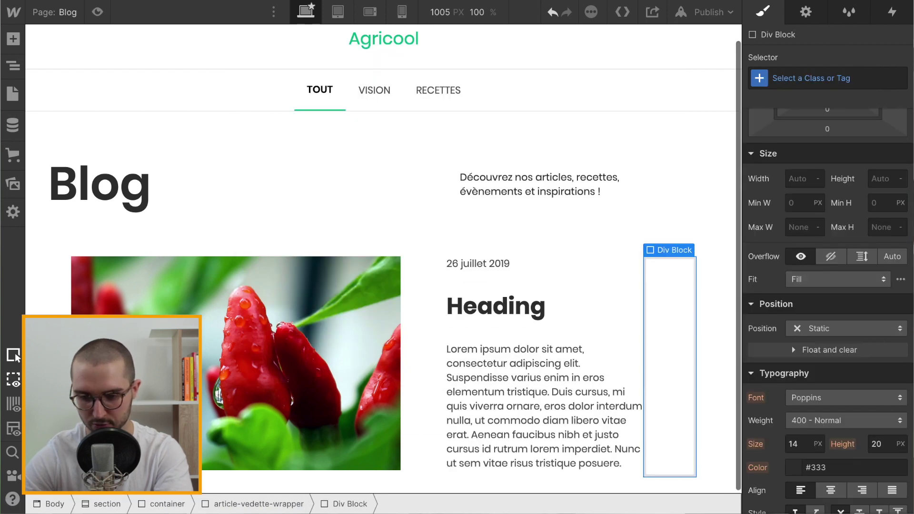
click(838, 330)
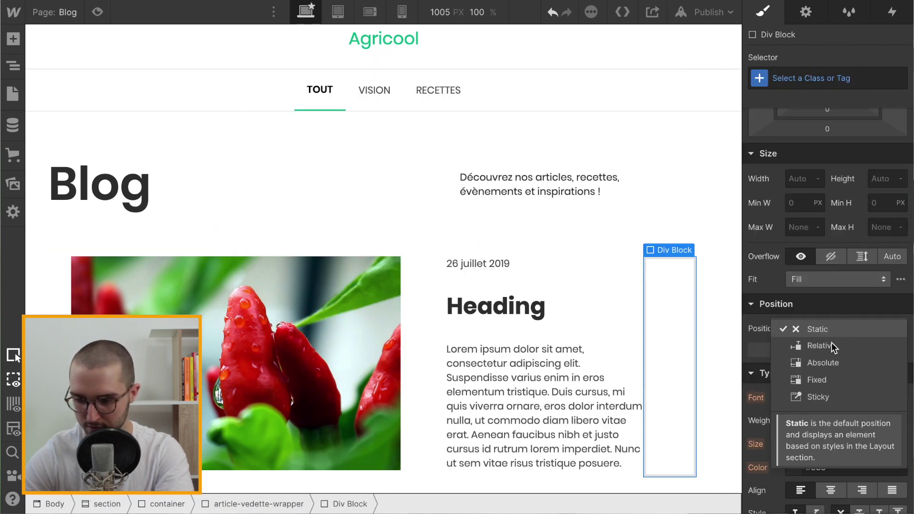
click(826, 360)
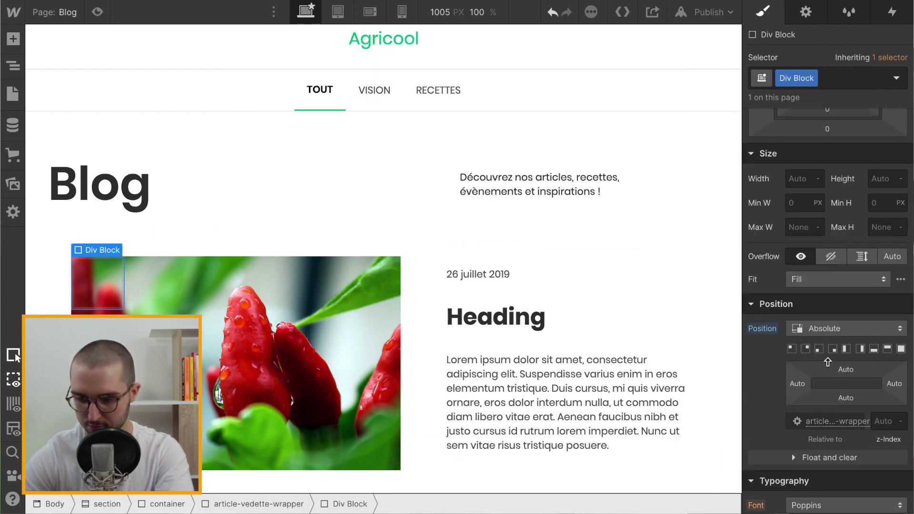
Rename the new div's class to background-article-vedette
click(809, 78)
click(801, 97)
text(background)
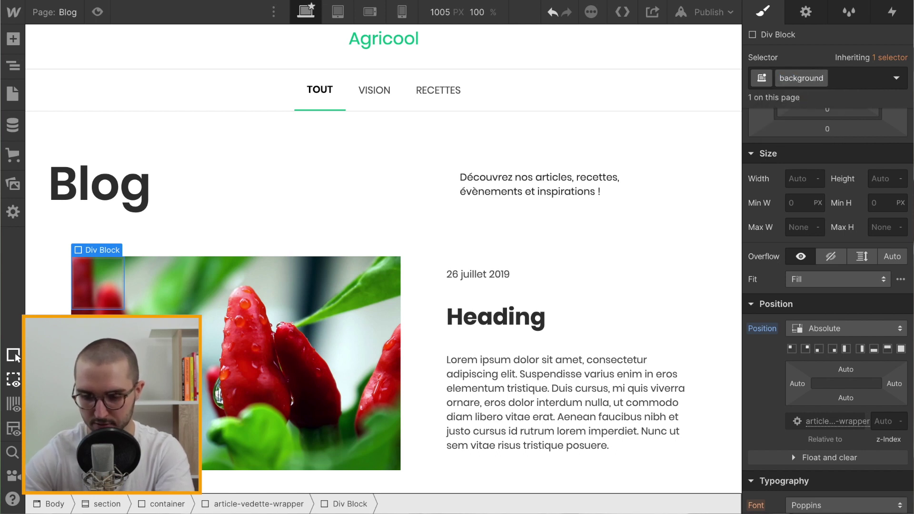
text(-article-)
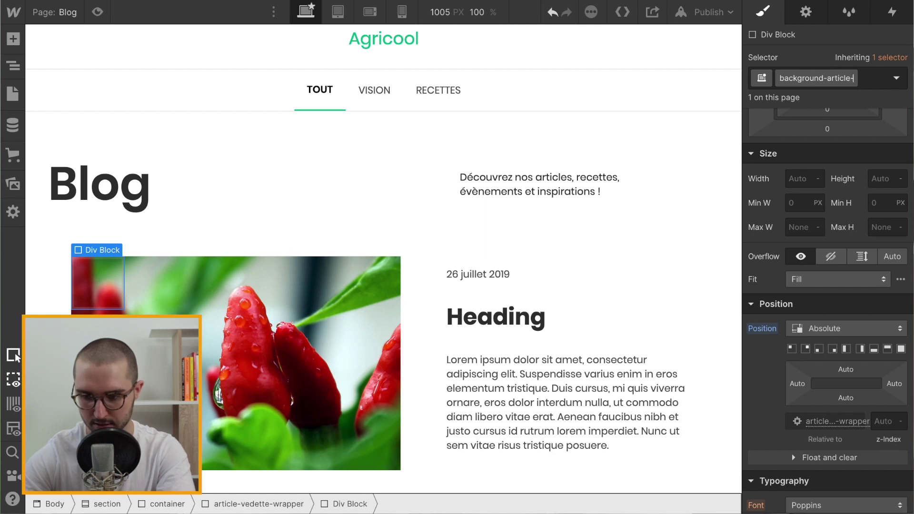
text(vedette)
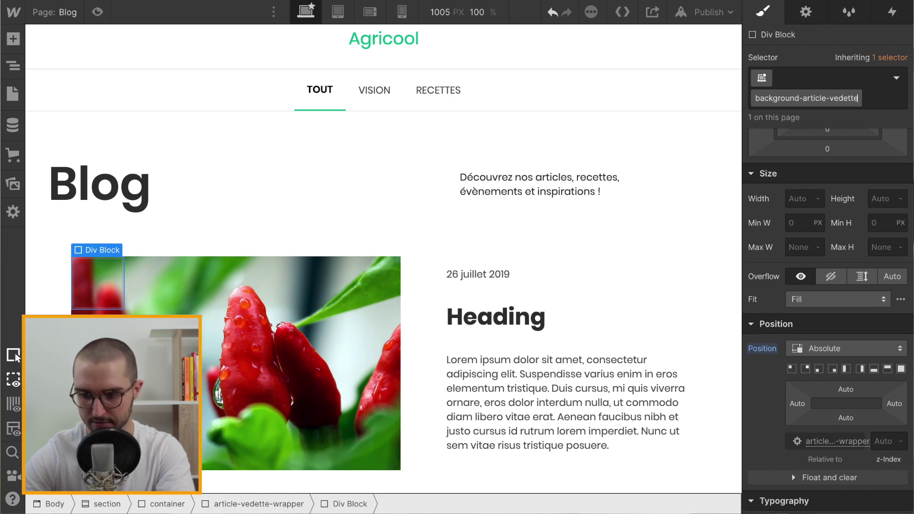
key(Return)
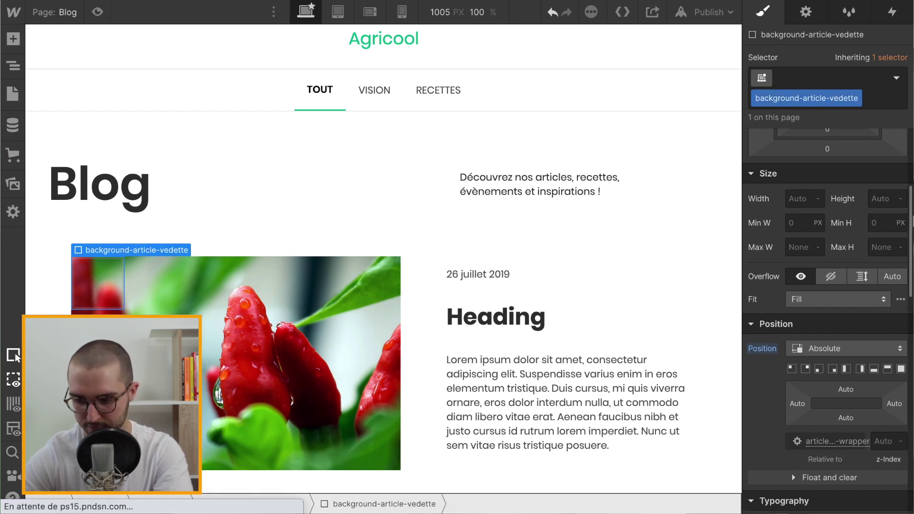
Stretch background-article-vedette over the whole wrapper with 0% offsets on every side and set its z-index to -1
click(901, 368)
scroll(829, 353, down, 3)
scroll(830, 353, down, 8)
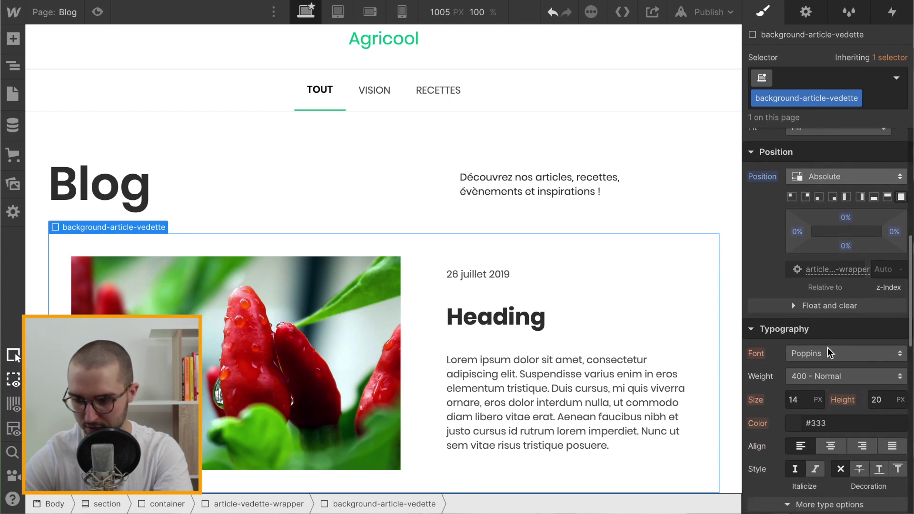
click(889, 211)
text(-)
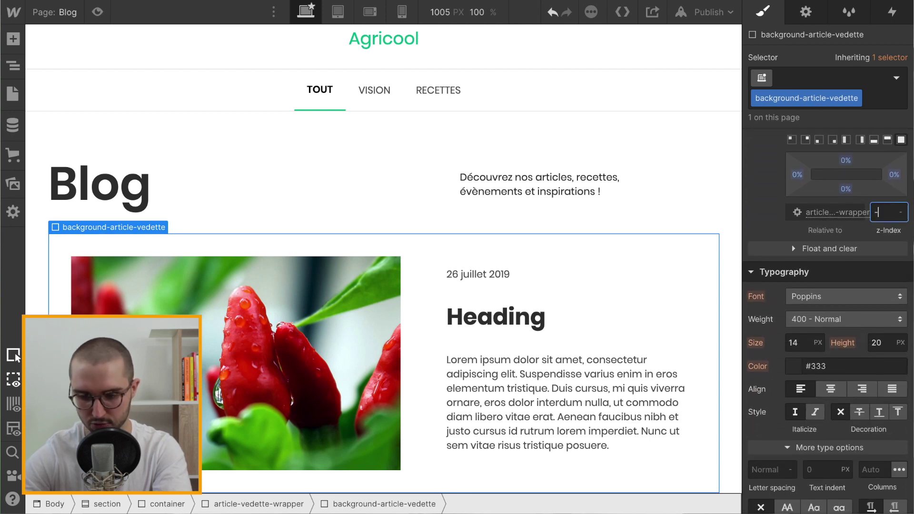
text(1)
key(Return)
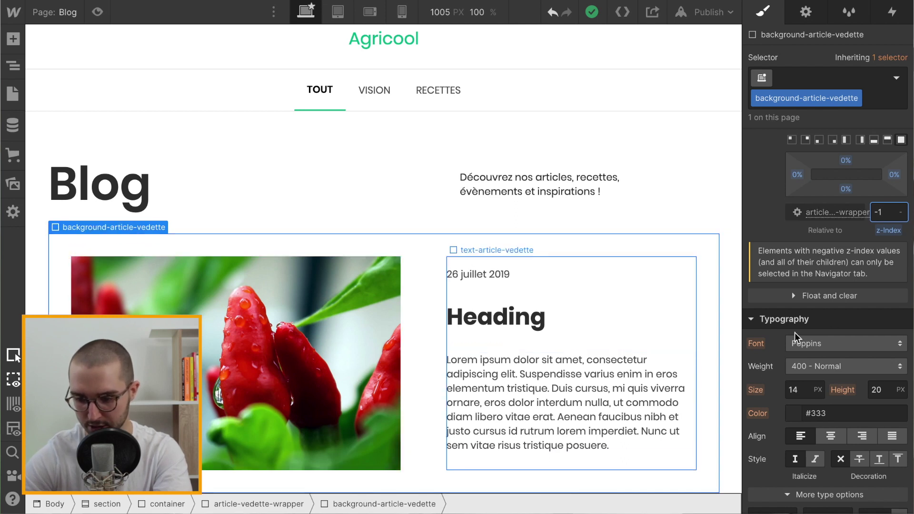
Set the background color of background-article-vedette to the light grey #f1f1f1
scroll(779, 349, down, 5)
scroll(771, 383, down, 2)
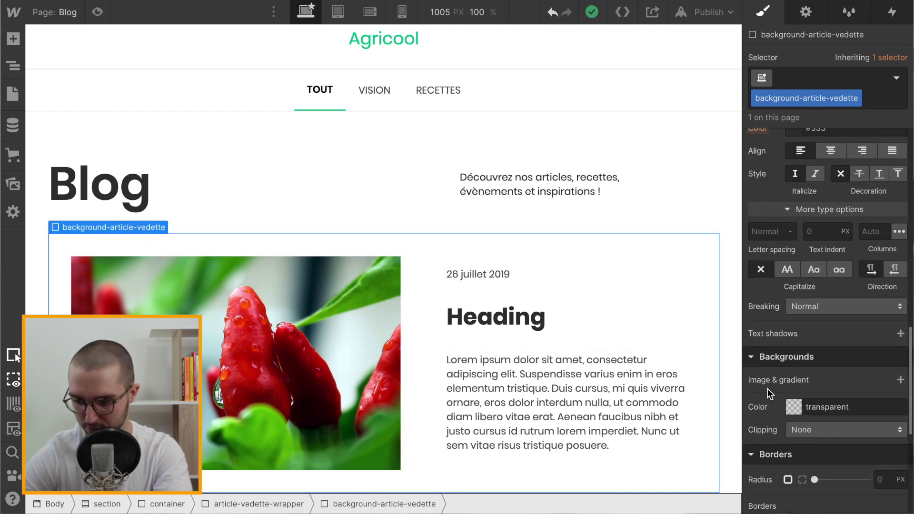
click(794, 390)
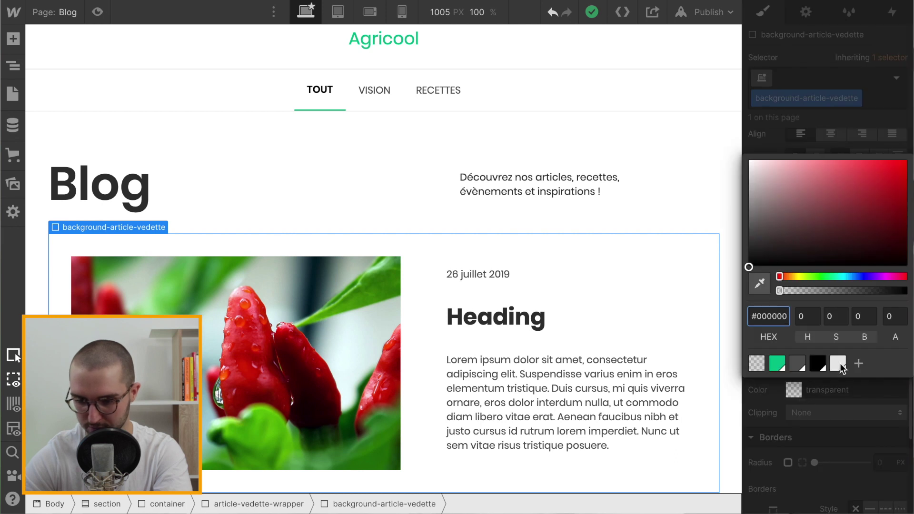
click(838, 363)
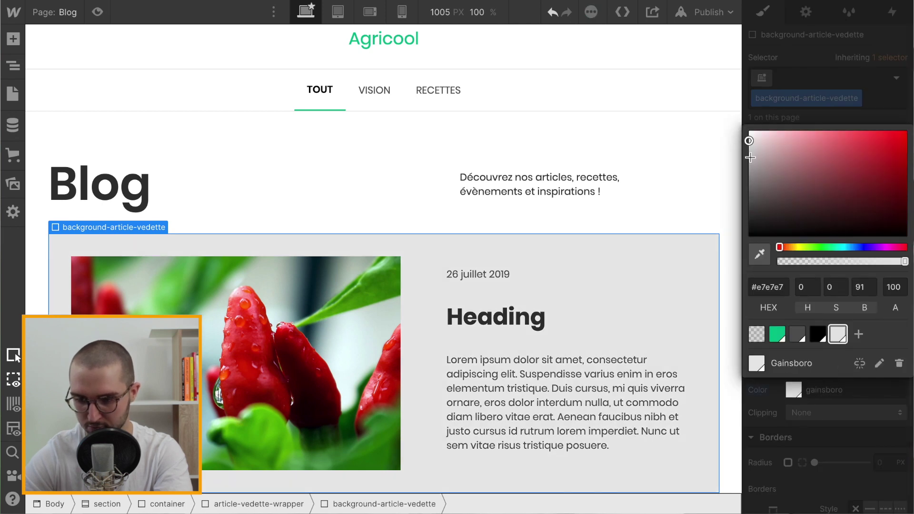
click(781, 163)
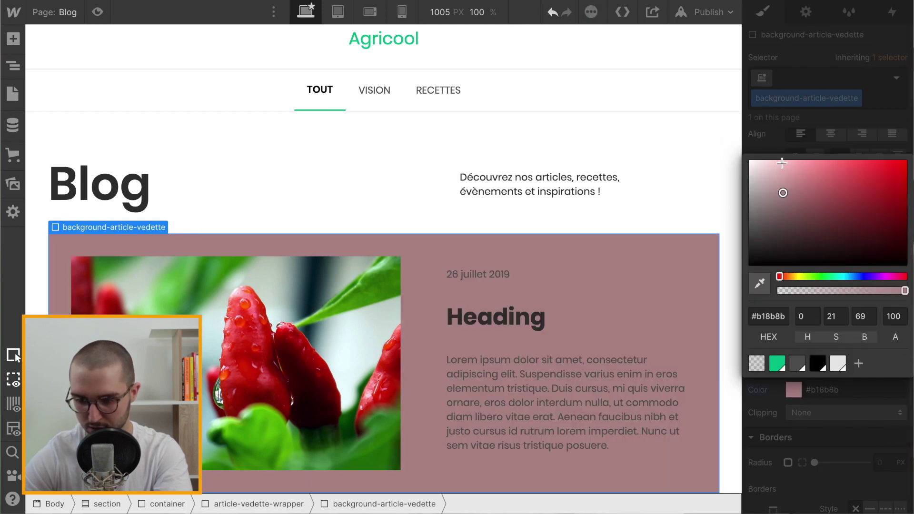
drag(763, 177, 724, 166)
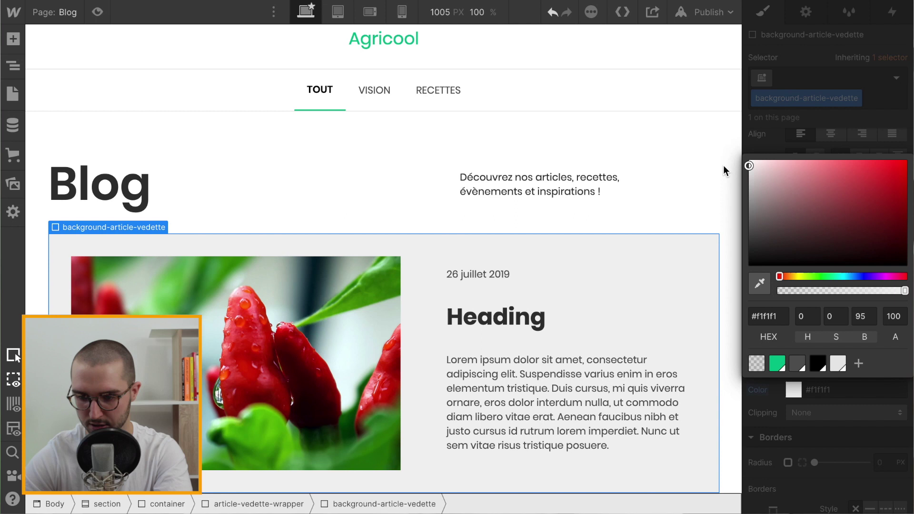
click(777, 148)
Set the right offset of background-article-vedette to 30% and its bottom offset to 19%
scroll(778, 246, up, 5)
scroll(778, 246, up, 4)
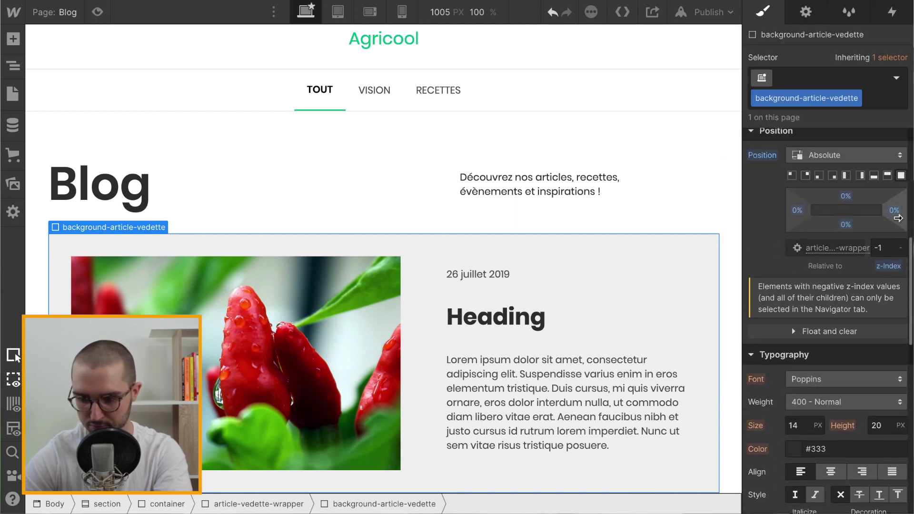
drag(897, 218, 876, 220)
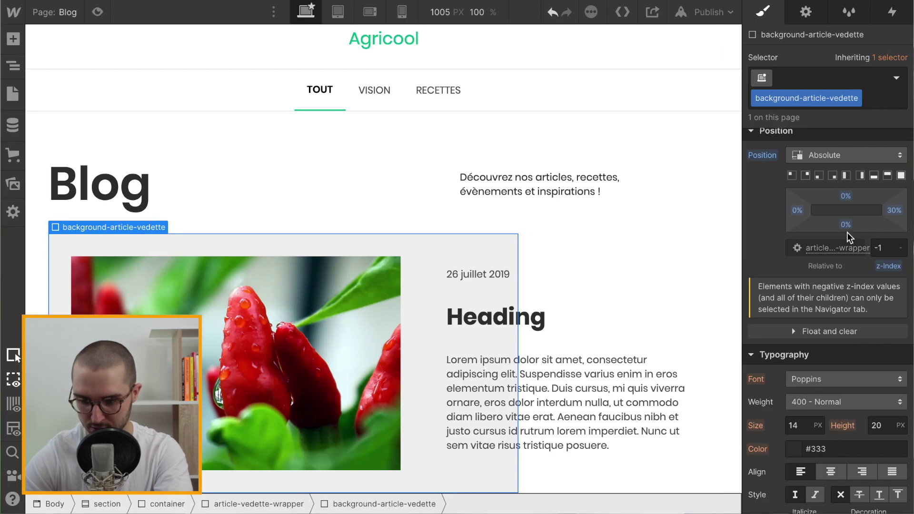
drag(846, 224, 846, 214)
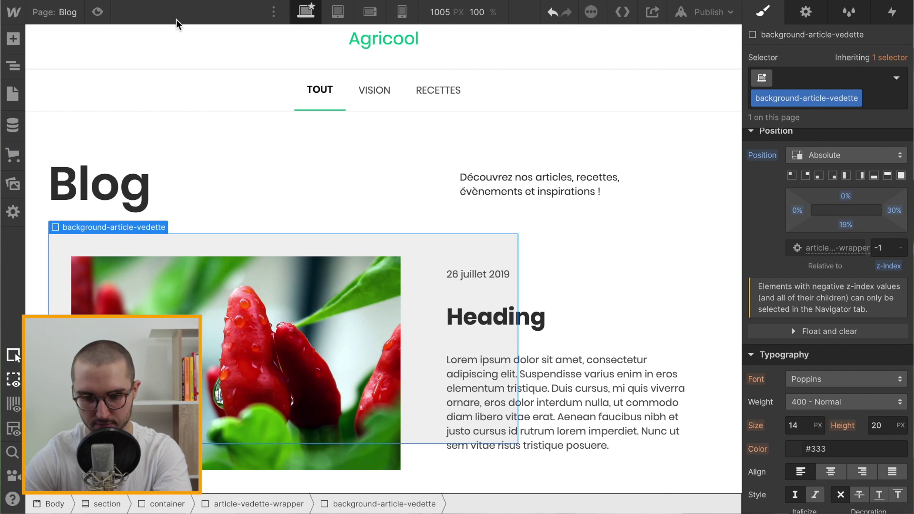
Preview the blog page, check it at the tablet breakpoint and widen the canvas to 1068 px to examine the featured article
click(97, 12)
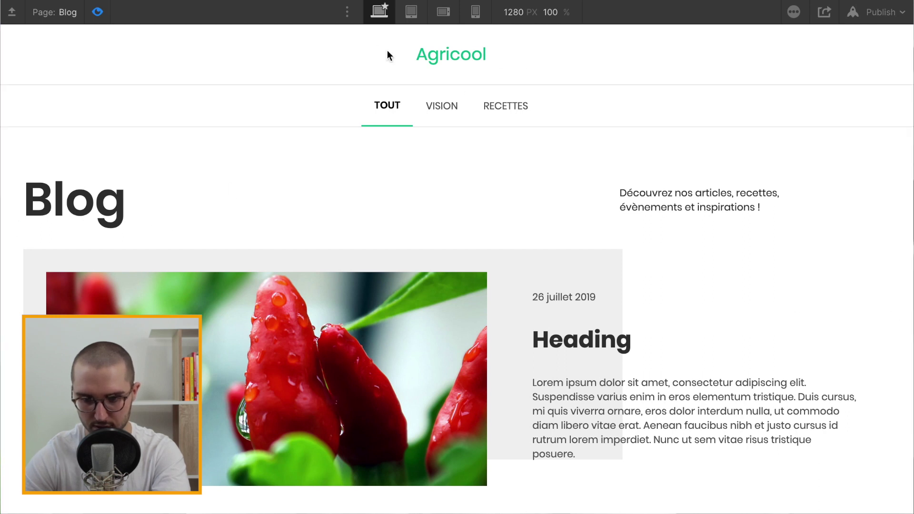
click(411, 13)
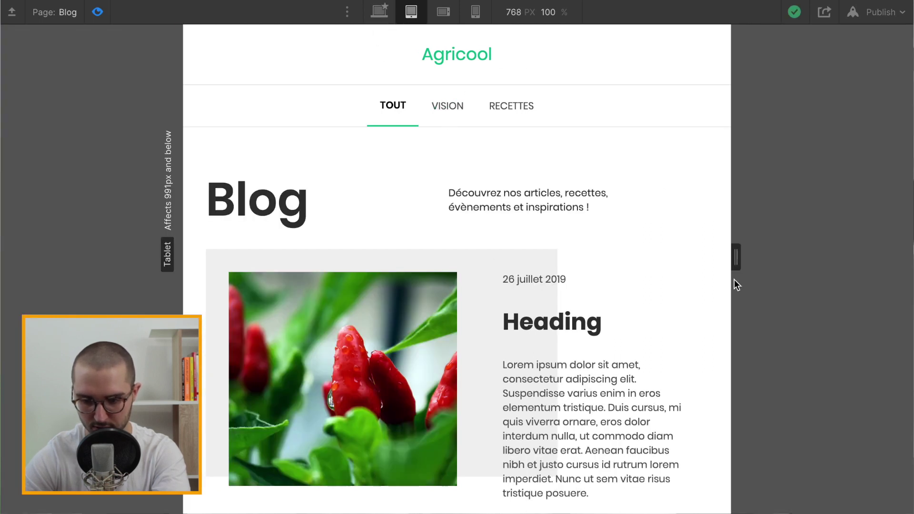
drag(736, 259, 880, 281)
drag(786, 286, 843, 305)
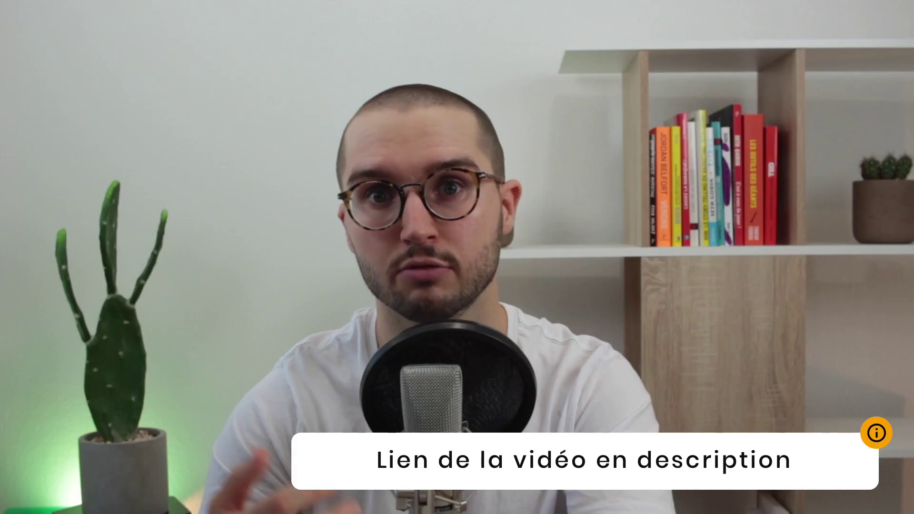
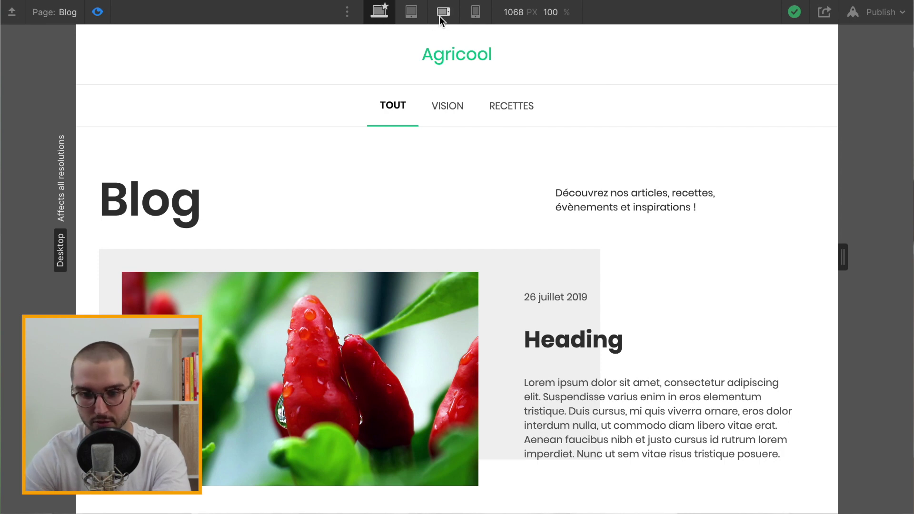
Check the blog page preview at the portrait mobile breakpoint, return to the desktop breakpoint and leave the preview
click(474, 13)
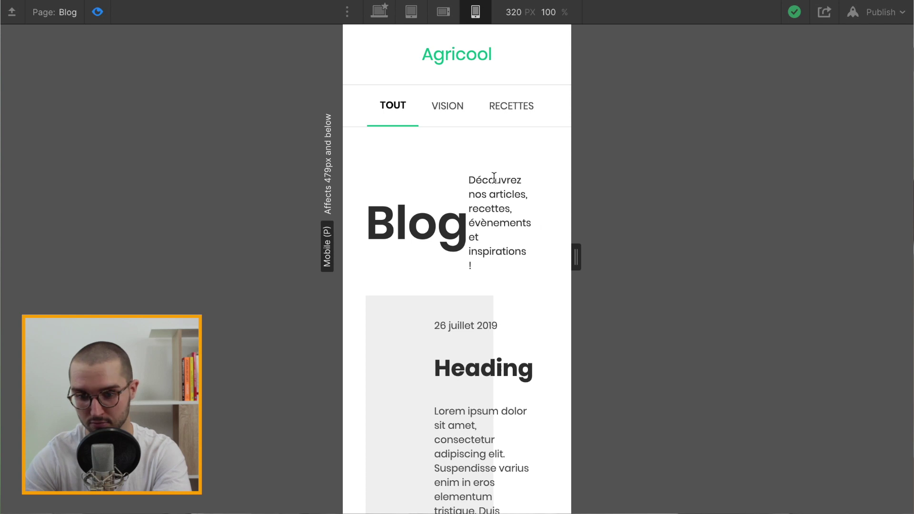
scroll(430, 250, down, 4)
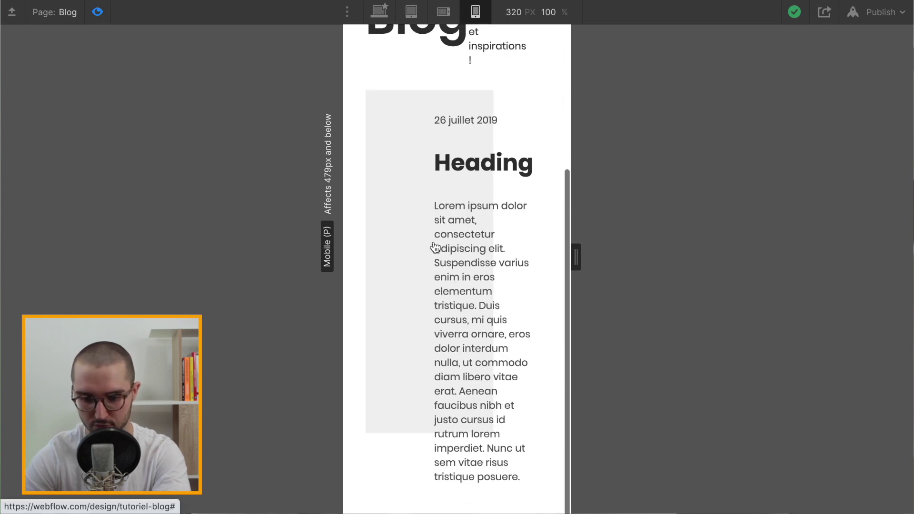
scroll(431, 257, up, 4)
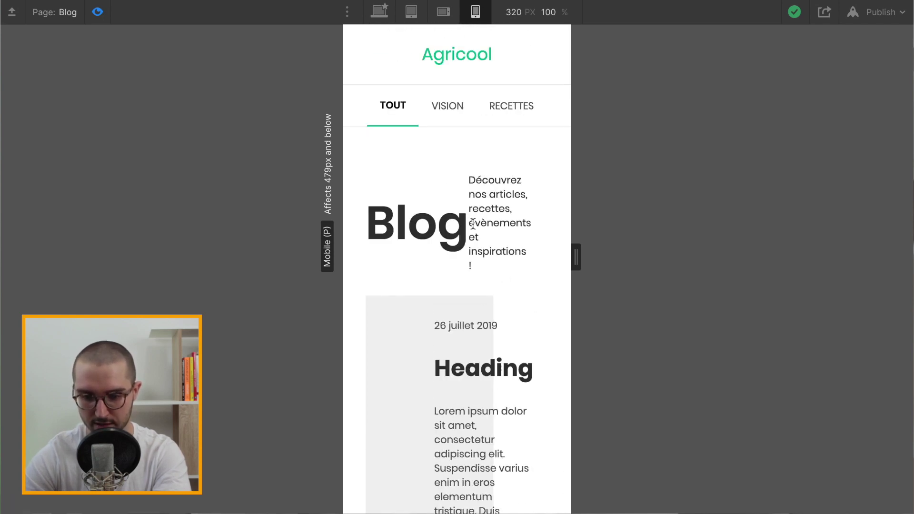
click(380, 11)
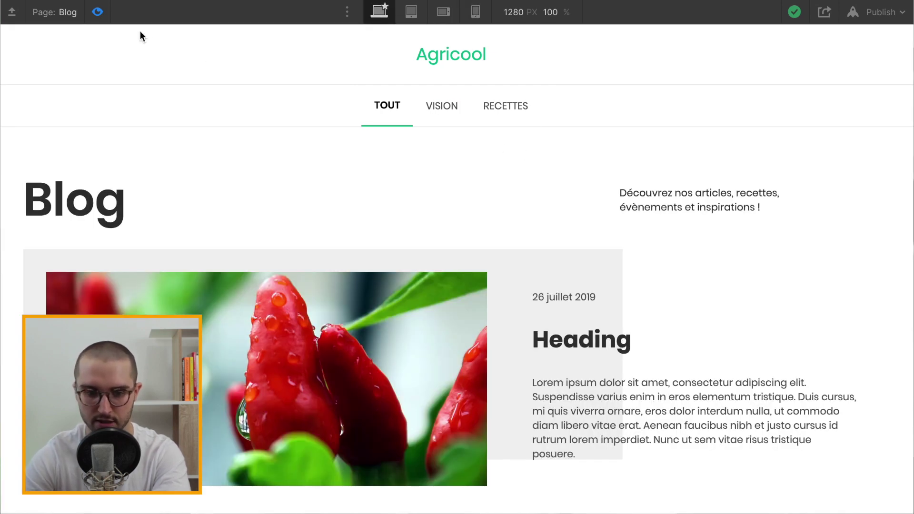
click(98, 12)
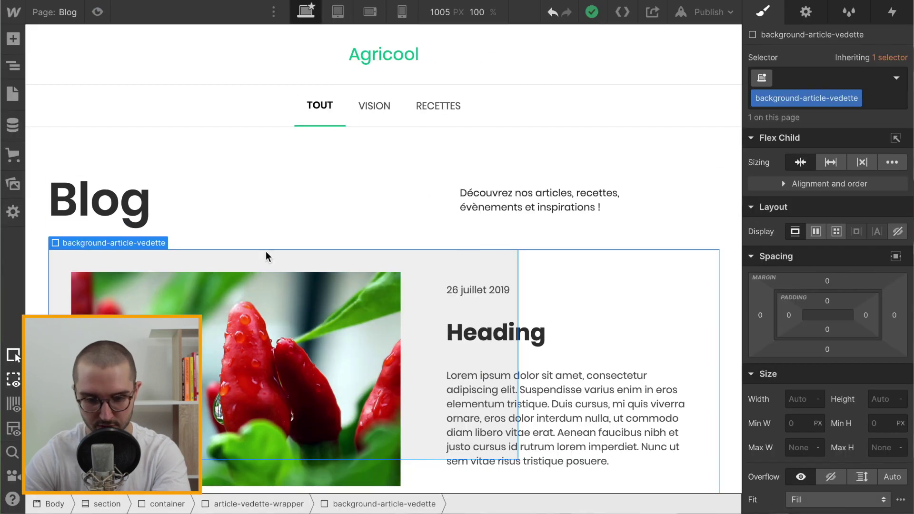
Set the top margin of article-vedette-wrapper to 64 px to add space below the Blog title
click(37, 301)
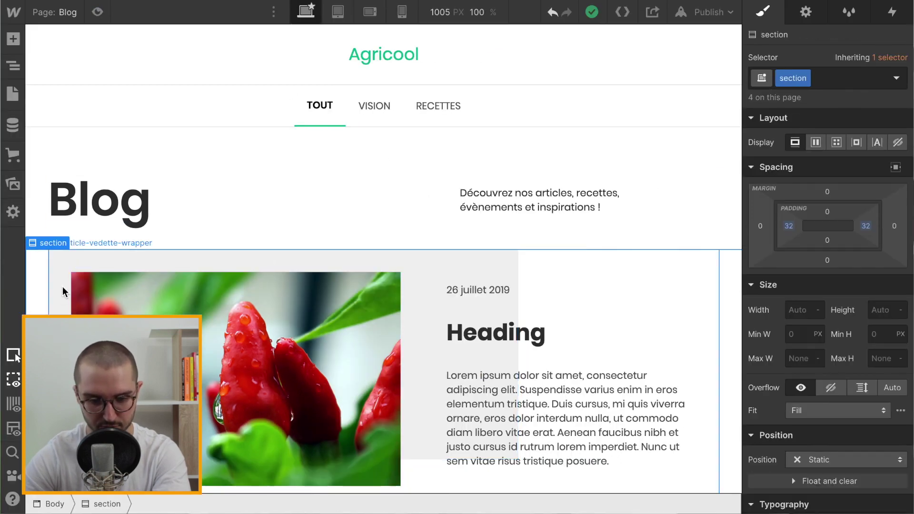
click(62, 287)
click(14, 60)
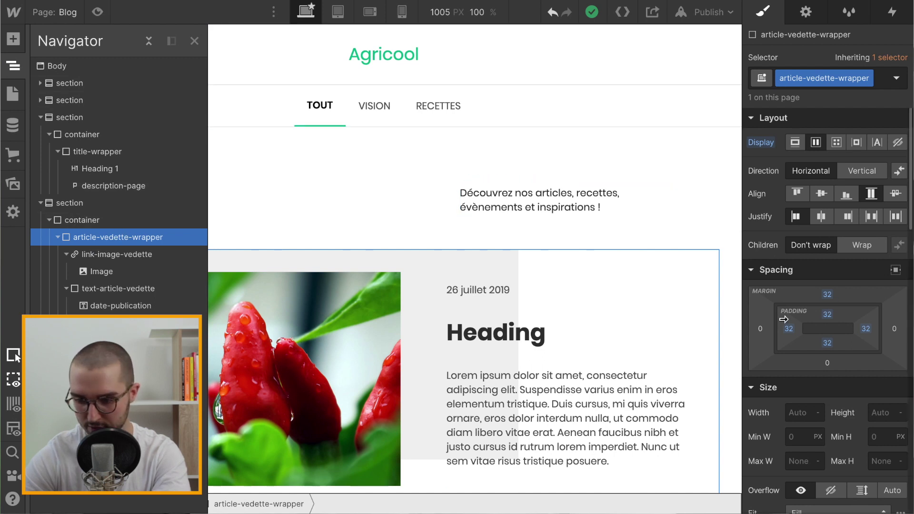
click(826, 295)
text(64)
key(Return)
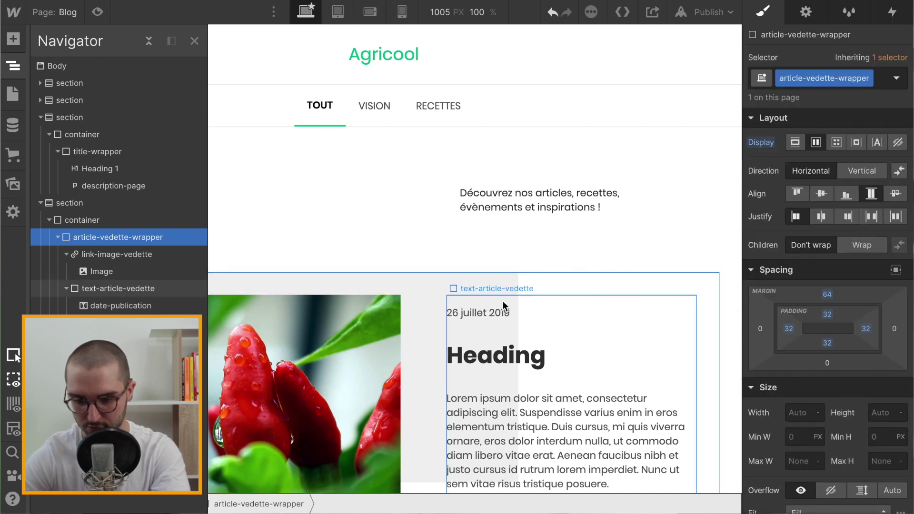
scroll(504, 305, down, 1)
click(562, 228)
scroll(414, 282, down, 1)
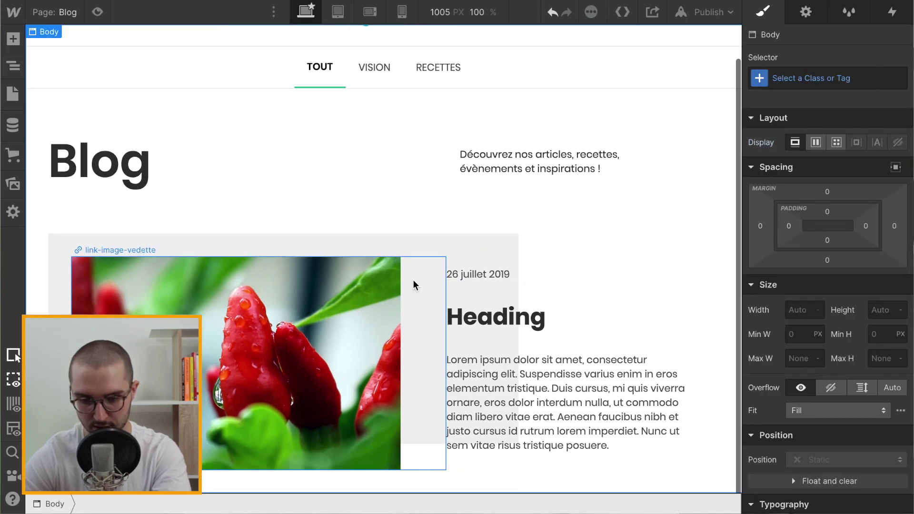
scroll(414, 285, up, 1)
Open the background color of background-article-vedette and sample the light grey behind the featured article on the original Agricool blog page
click(493, 281)
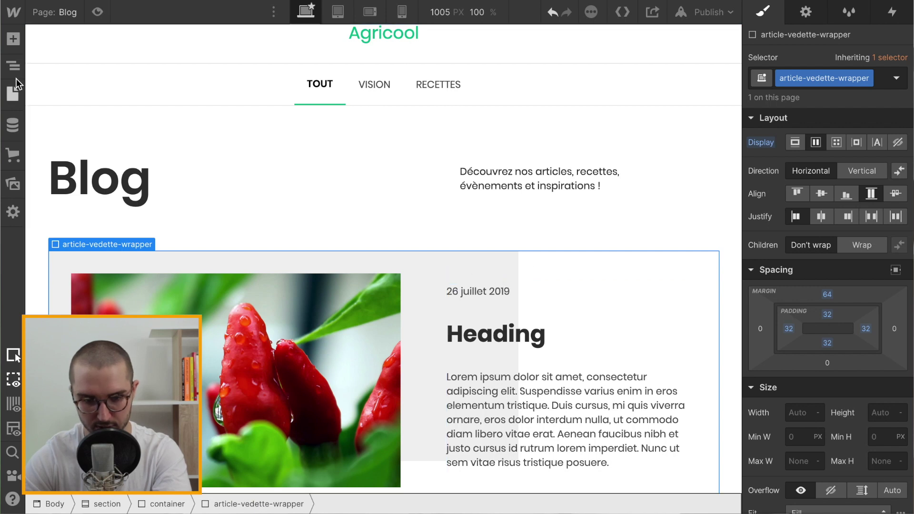
click(14, 66)
click(506, 291)
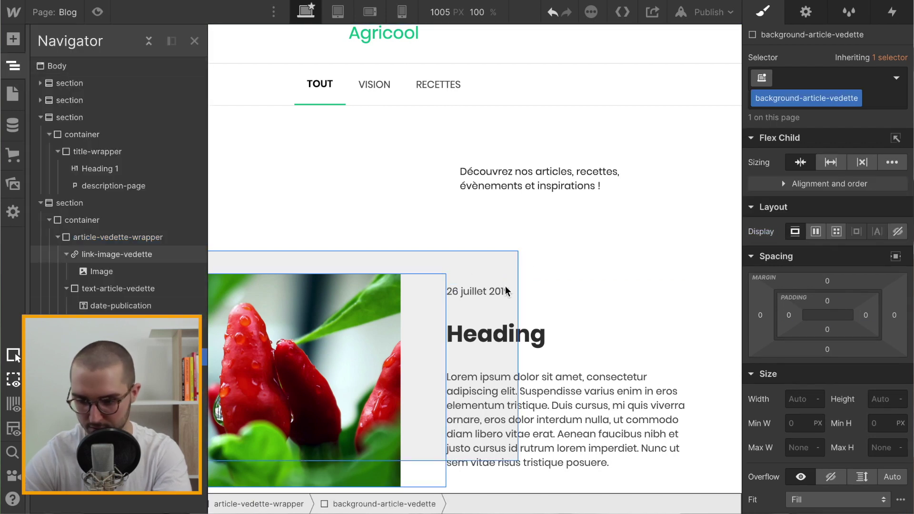
scroll(809, 285, down, 8)
scroll(794, 374, down, 5)
click(793, 472)
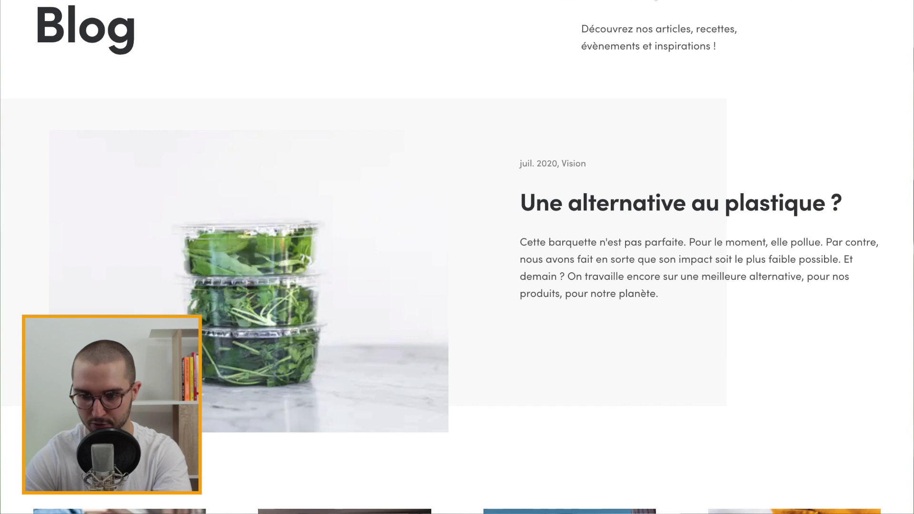
click(655, 0)
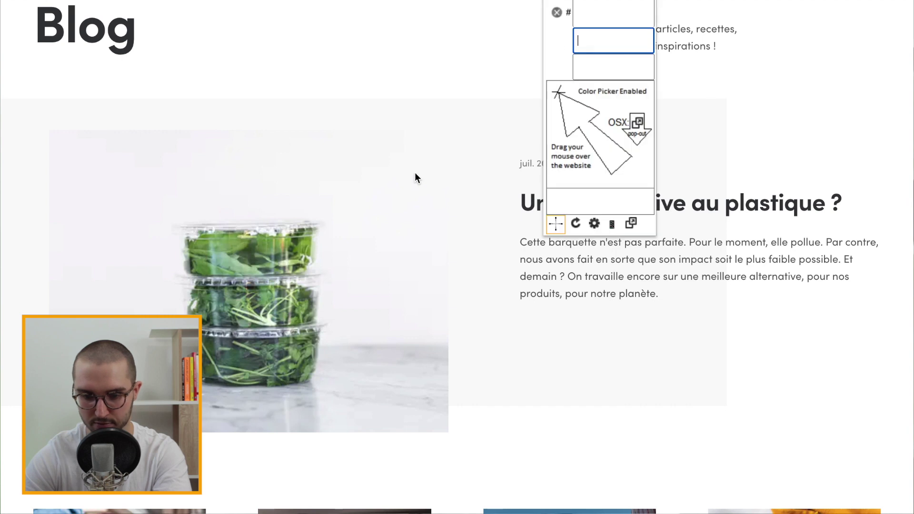
click(486, 126)
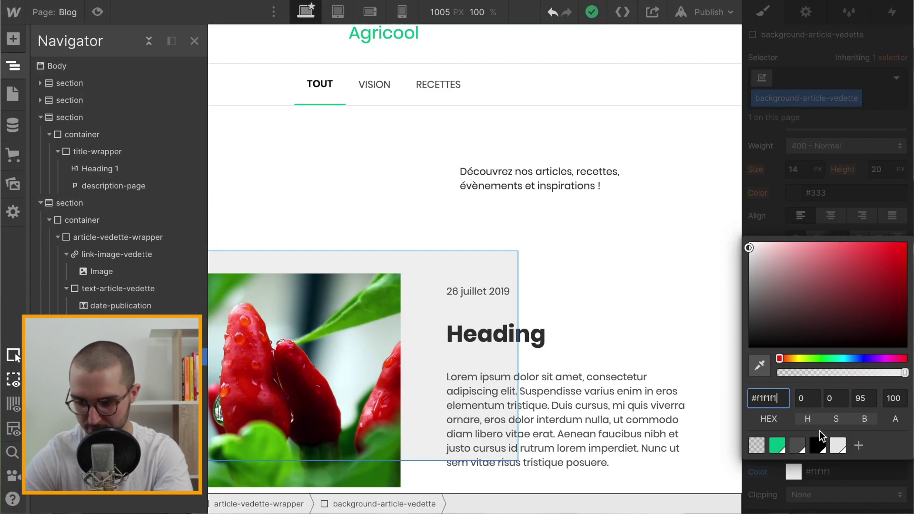
Set the background color of background-article-vedette to #F9F9F9
text(F9F9F9)
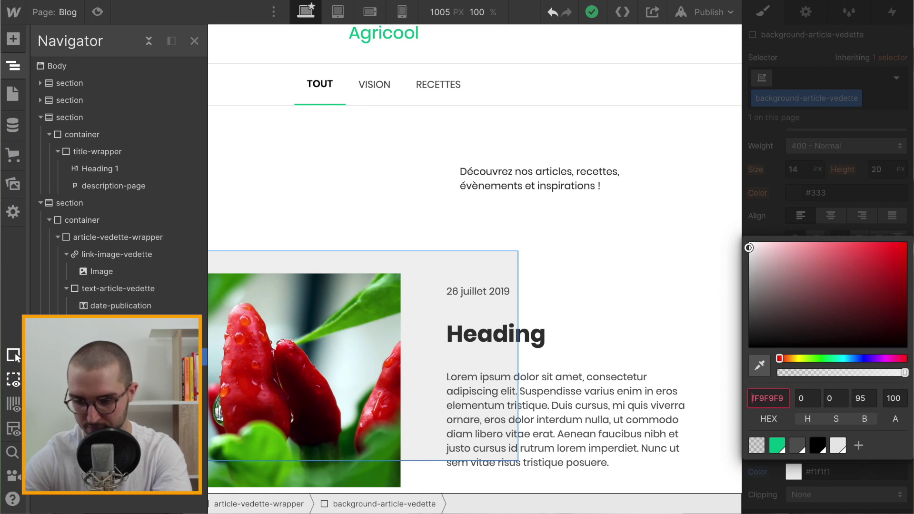
key(ctrl+a)
text(F9F9F9)
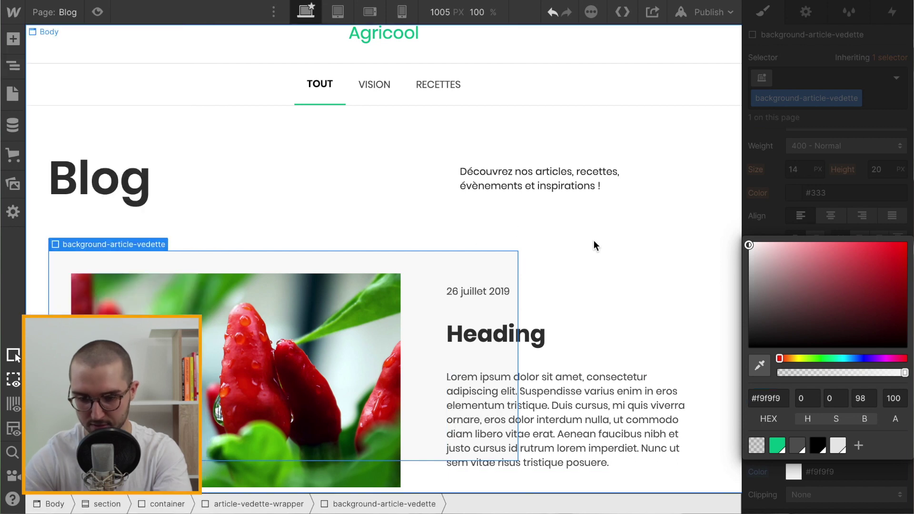
click(593, 240)
Switch to the original Agricool blog page and examine the layout of the article grid below the featured article
scroll(535, 238, down, 1)
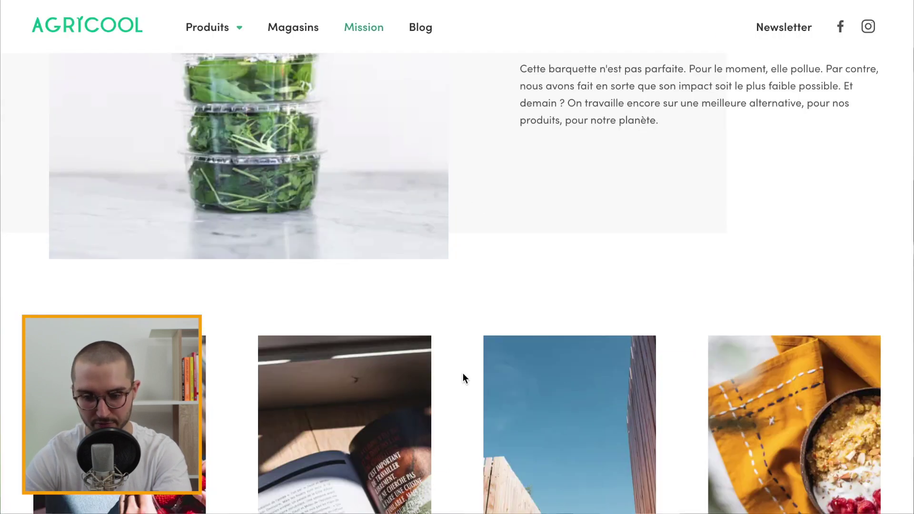
scroll(463, 378, down, 15)
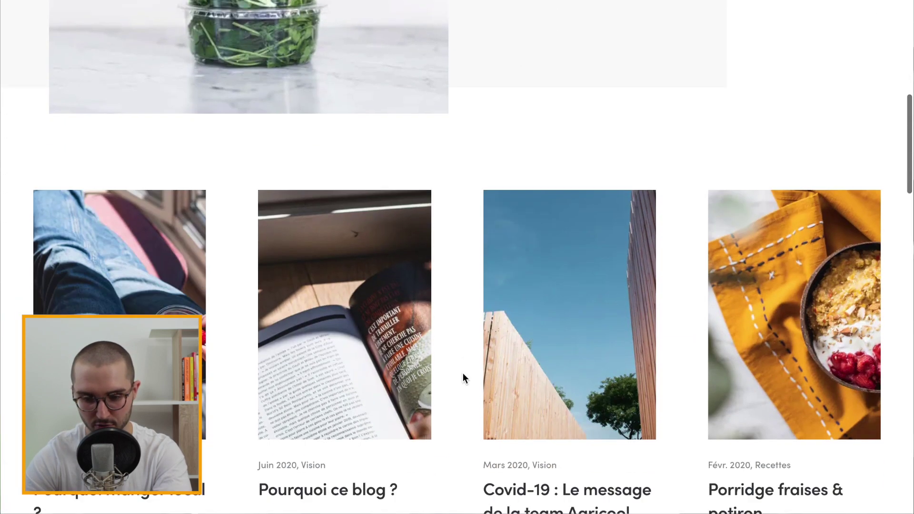
scroll(463, 378, down, 4)
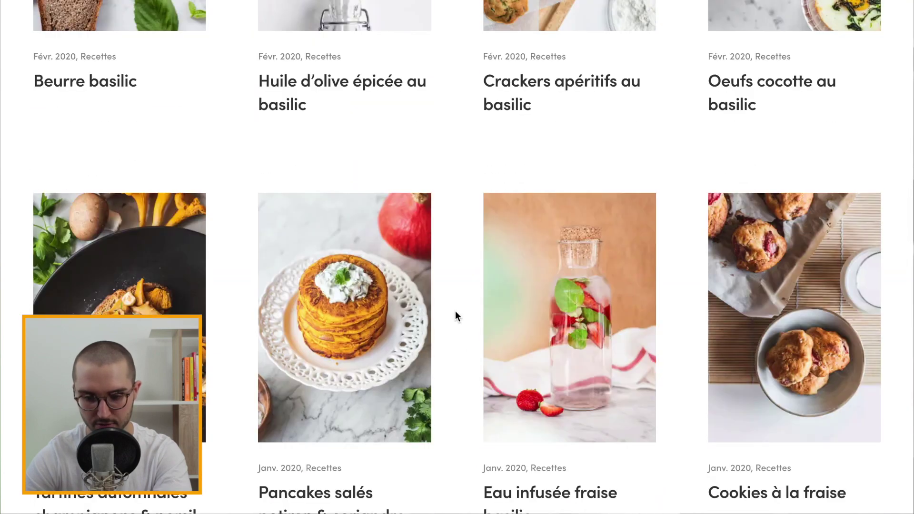
scroll(455, 316, down, 8)
scroll(455, 316, up, 15)
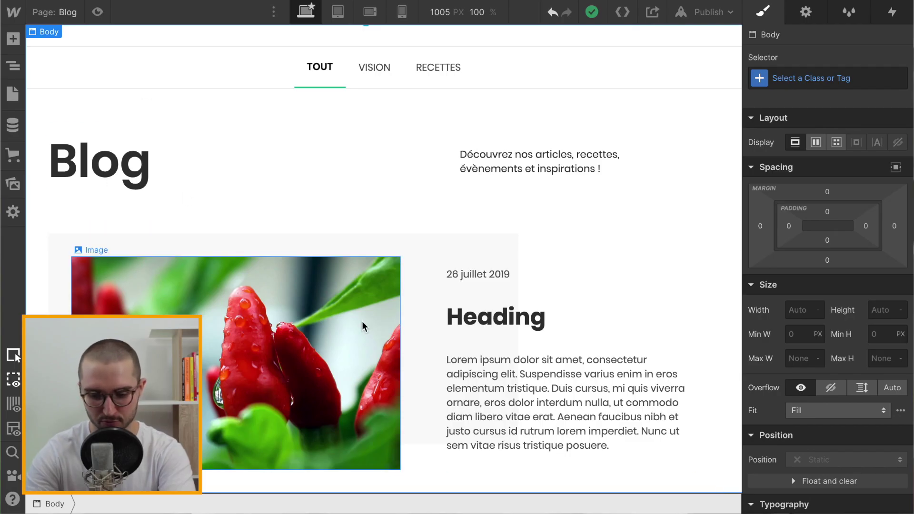
Add a new section below the featured article and give it the existing class section
key(ctrl+e)
text(sectip)
key(BackSpace)
key(Return)
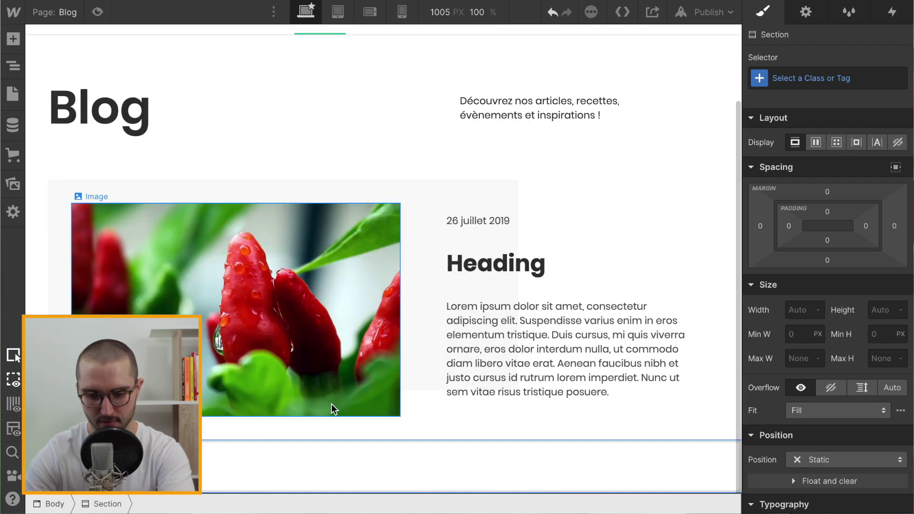
click(779, 78)
text(sec)
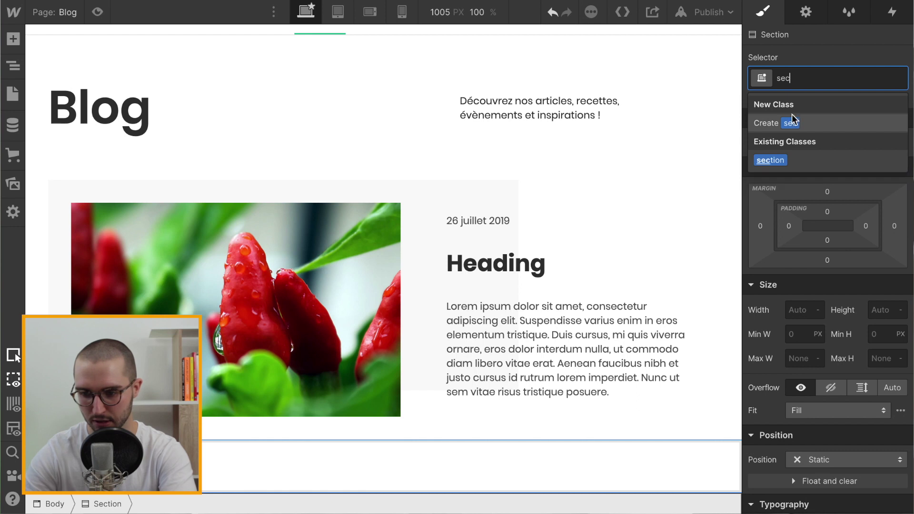
click(780, 161)
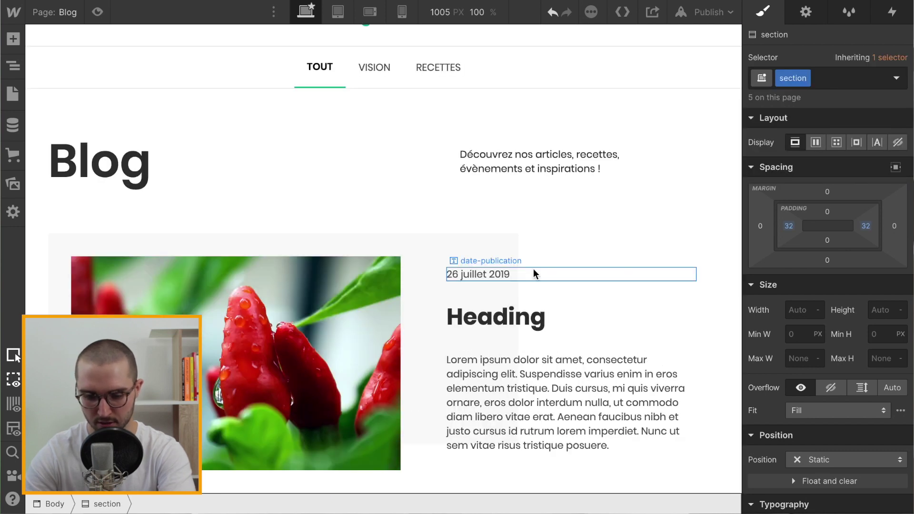
Insert a Div Block in the new section and apply the existing class container to it
key(ctrl+e)
text(di)
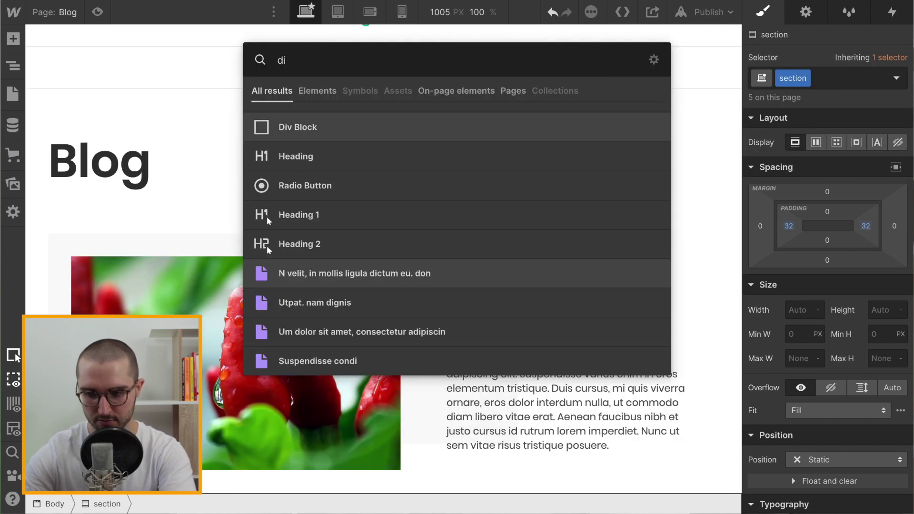
key(Return)
click(841, 79)
text(cont)
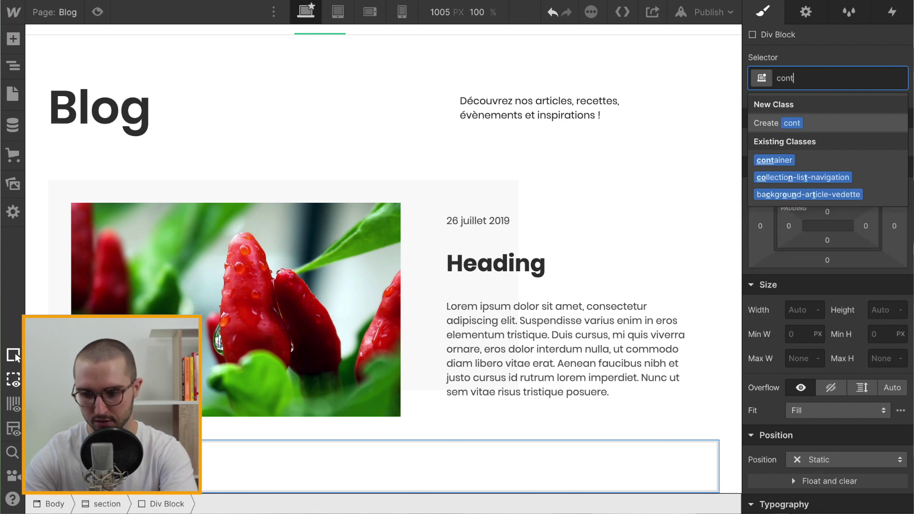
click(774, 159)
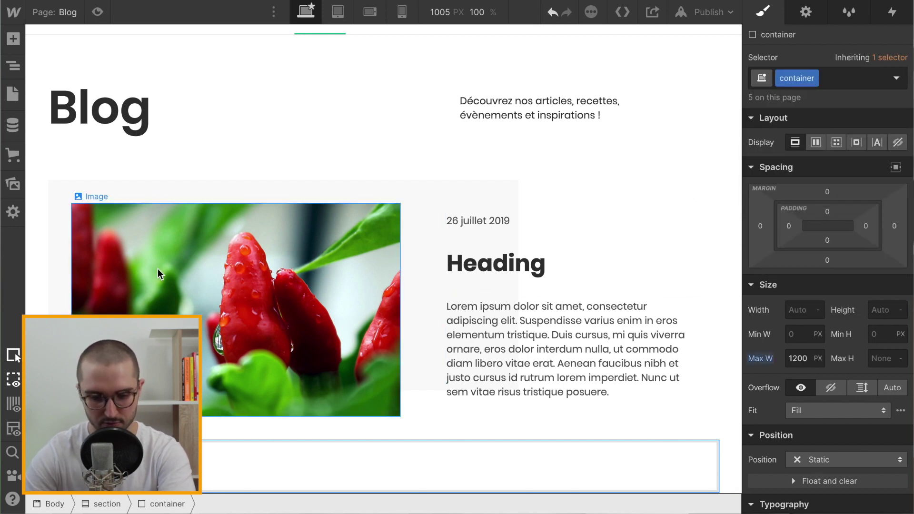
Add a Collection List inside the new container and connect it to the Articles collection
key(ctrl+e)
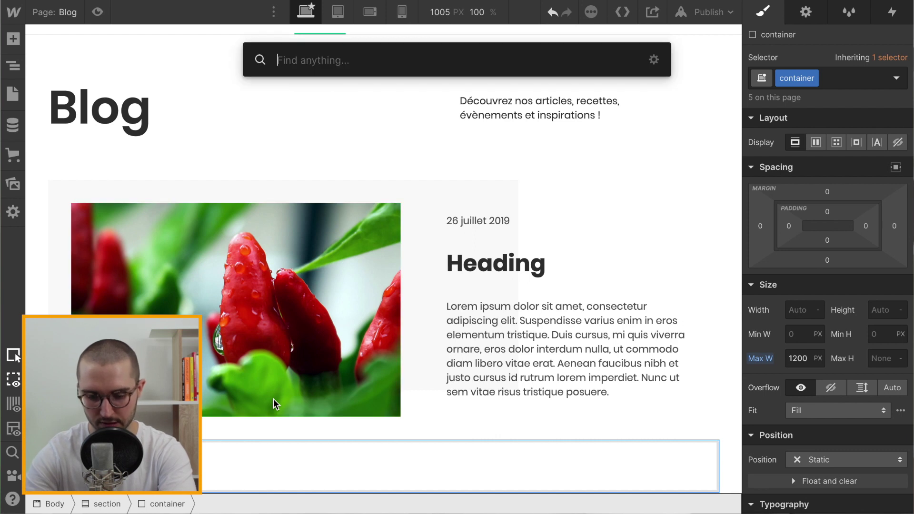
text(col)
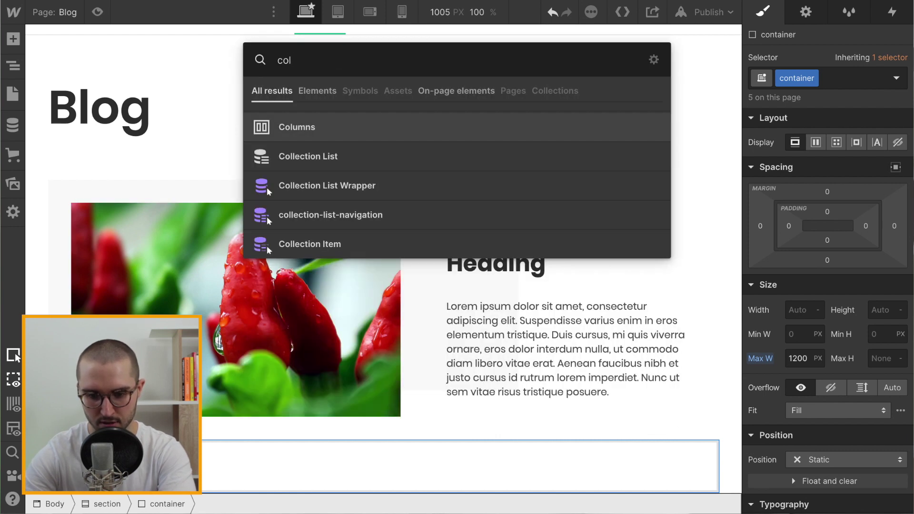
click(353, 158)
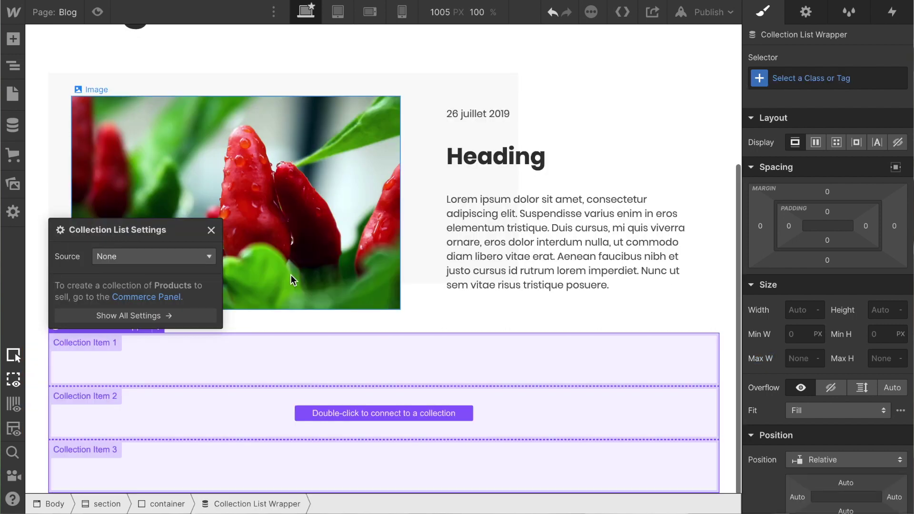
click(175, 256)
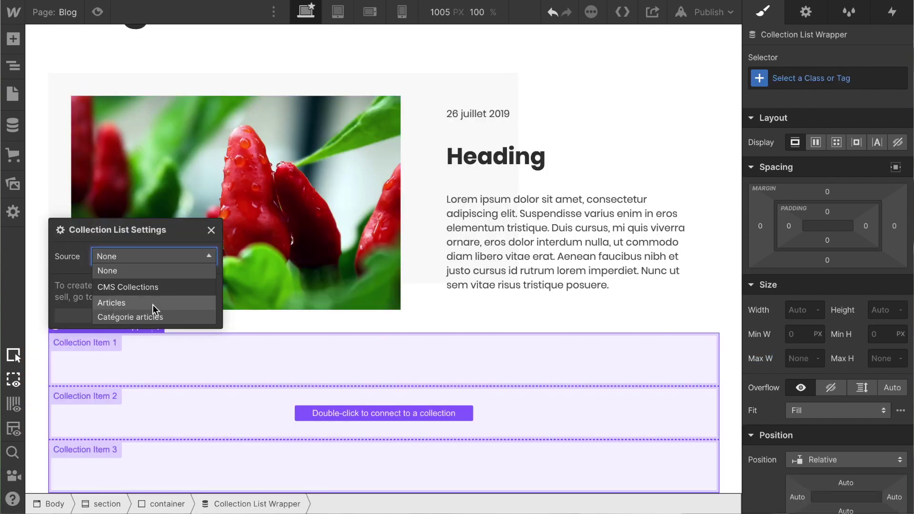
click(139, 306)
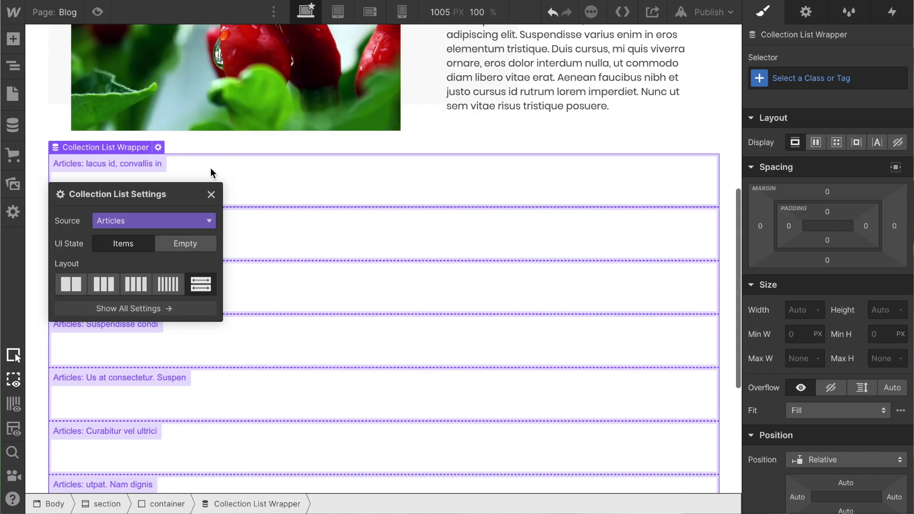
click(210, 195)
Look over the article items in the new collection list and show the page's element hierarchy
scroll(331, 342, down, 3)
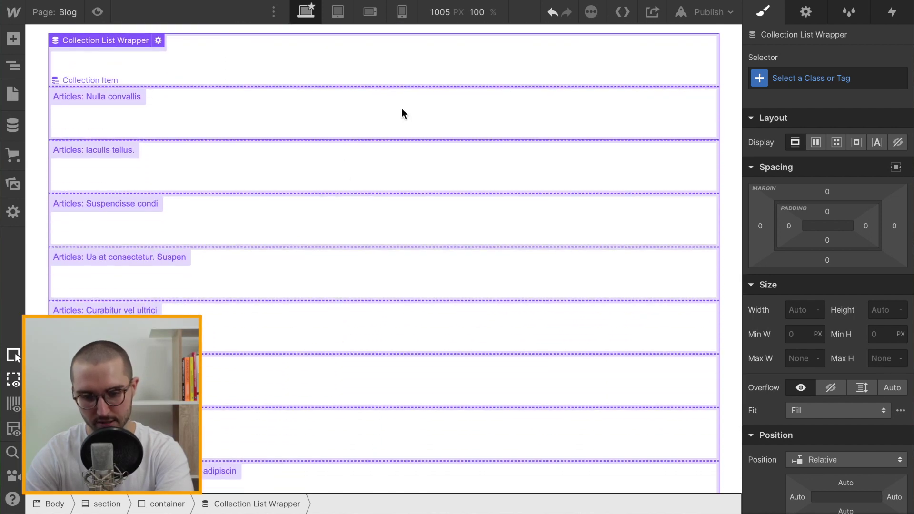
scroll(392, 353, down, 3)
scroll(392, 353, up, 4)
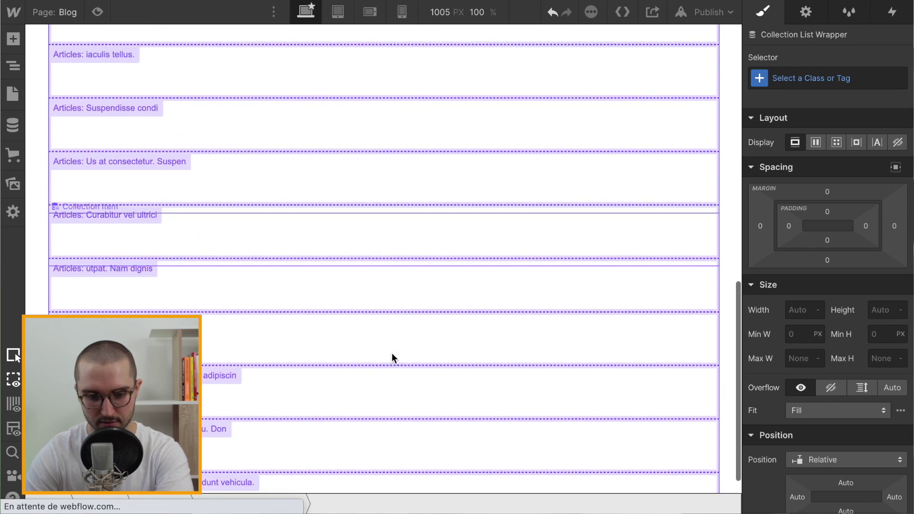
scroll(389, 220, up, 2)
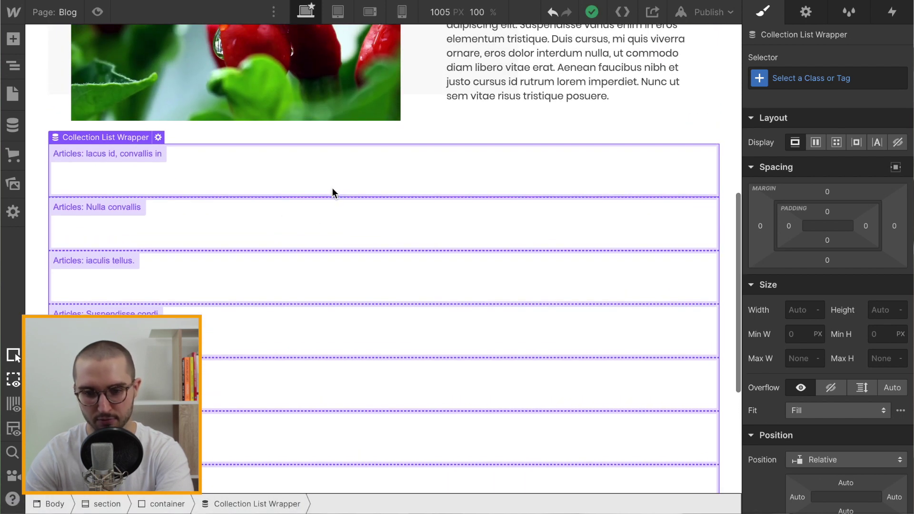
click(13, 65)
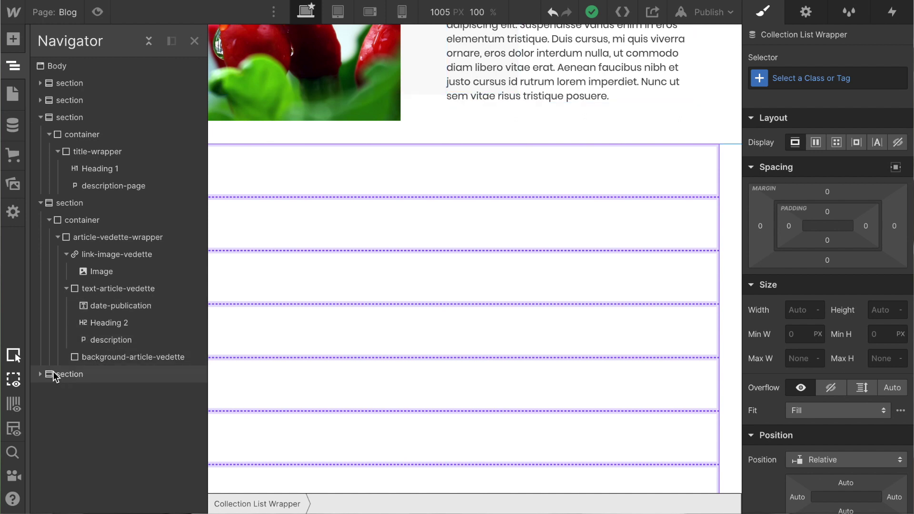
Expand the new section's hierarchy down to the collection item and examine how the Collection List Wrapper is structured
click(38, 376)
click(39, 375)
click(49, 391)
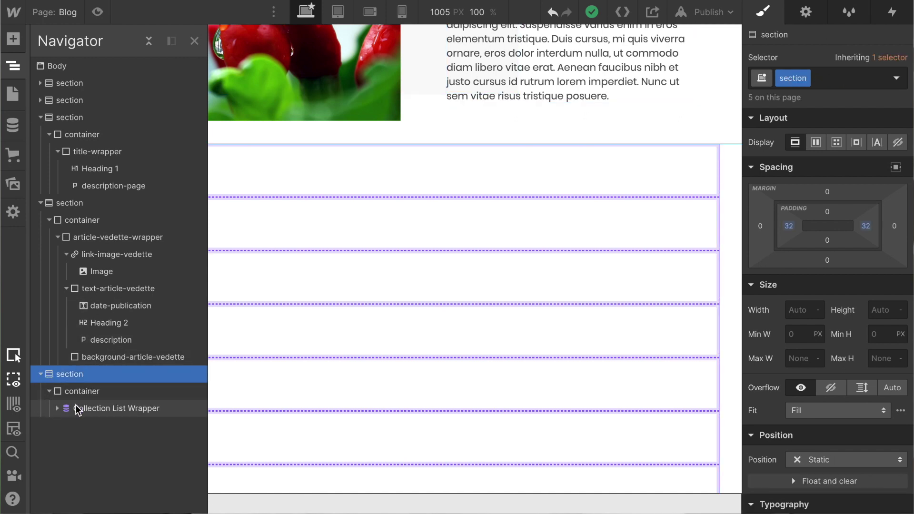
click(62, 412)
click(58, 408)
click(119, 428)
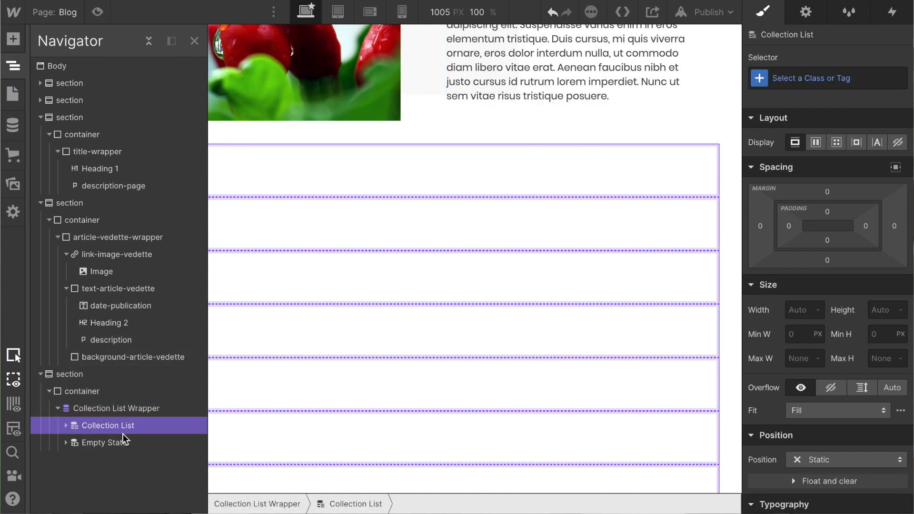
click(66, 426)
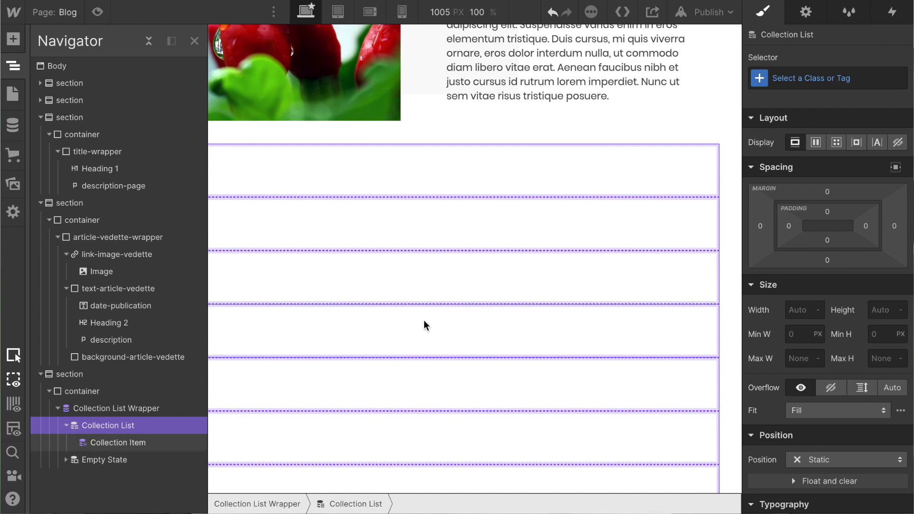
scroll(427, 324, down, 3)
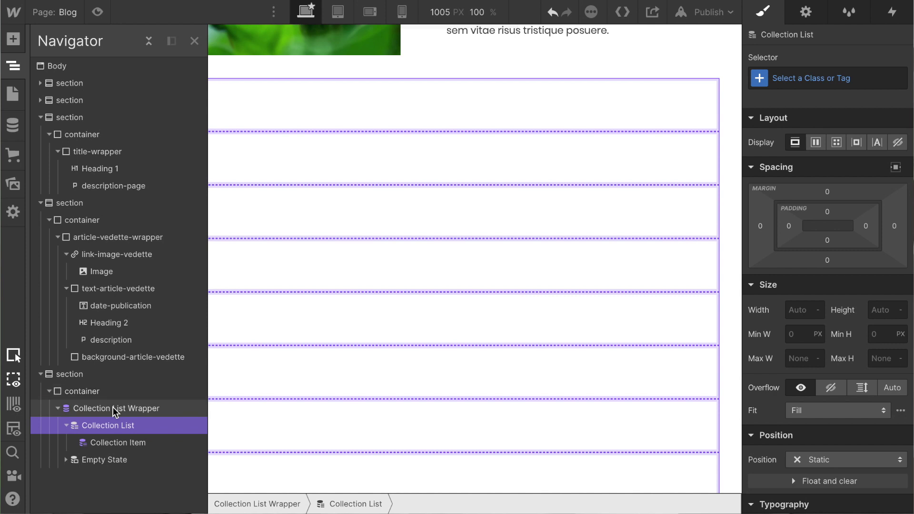
click(115, 409)
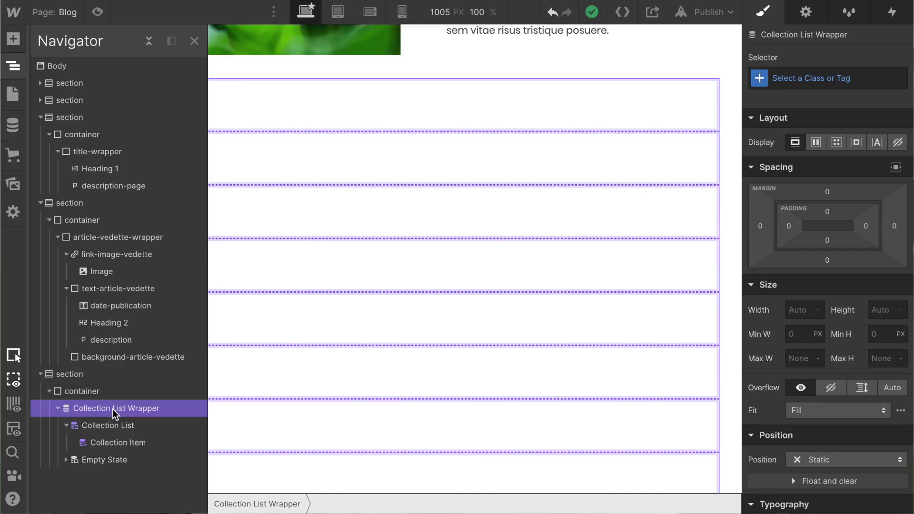
Give the Collection List in the new section a new class named collection-list-articles
click(105, 428)
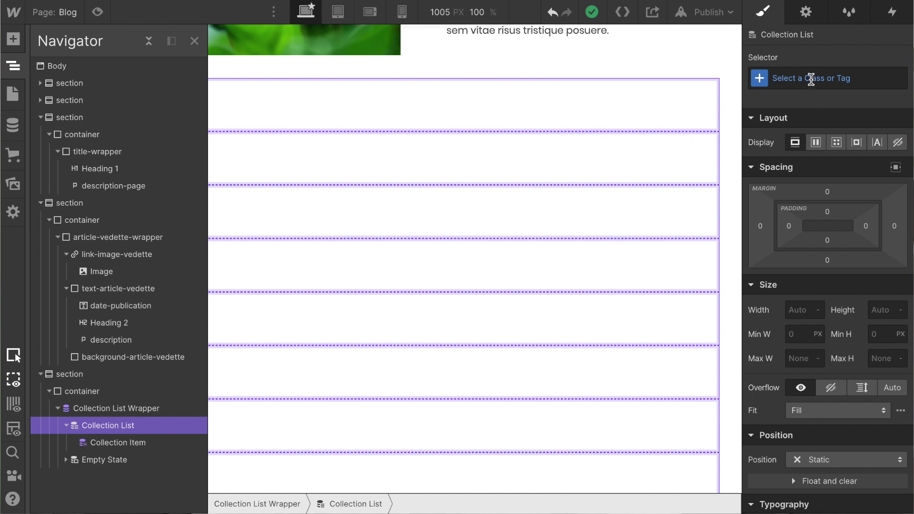
click(811, 79)
text(collection-list-)
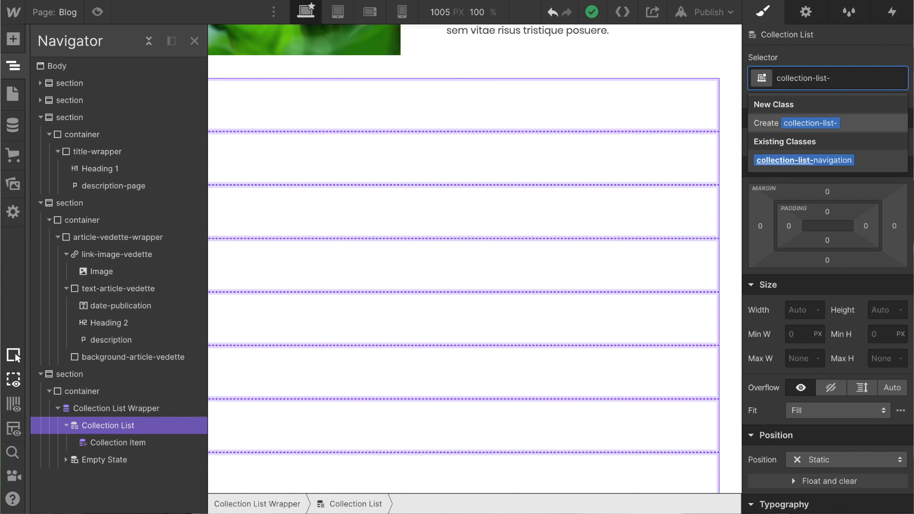
text(ar)
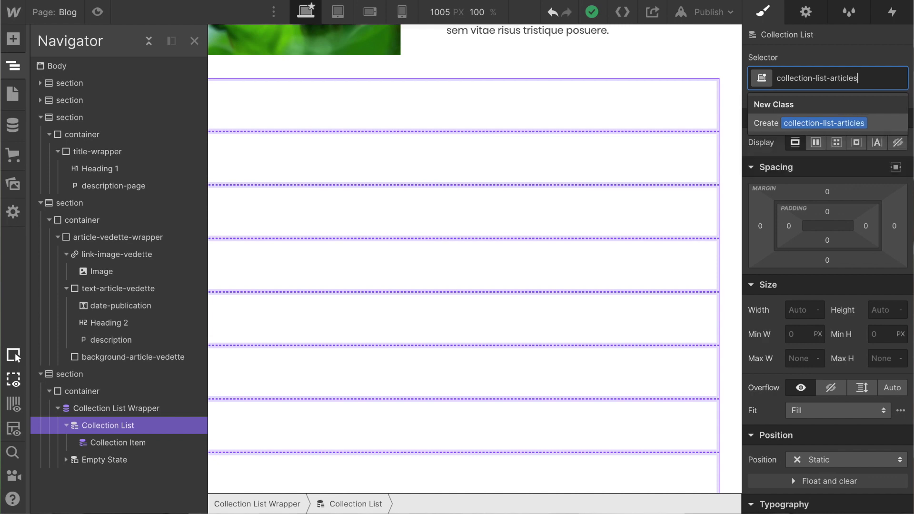
text(ticles)
key(Return)
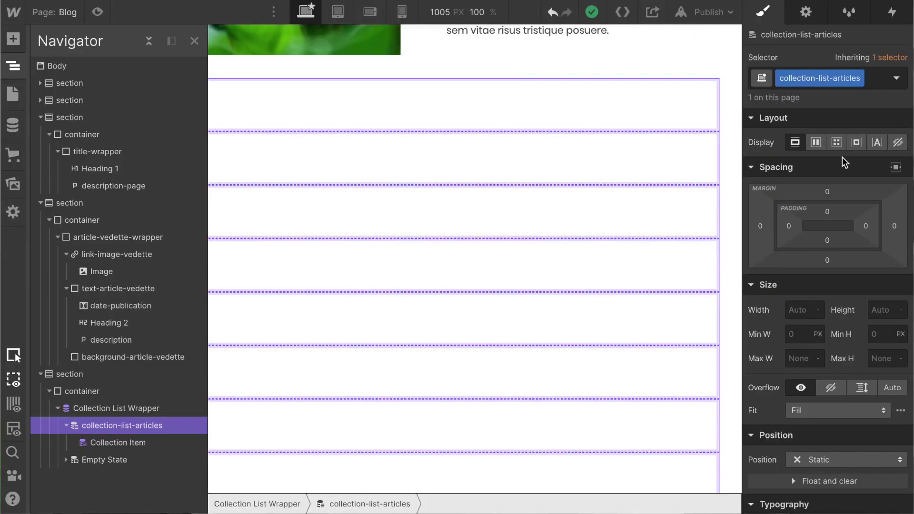
Turn the article collection list into a grid with four 1fr columns
click(837, 144)
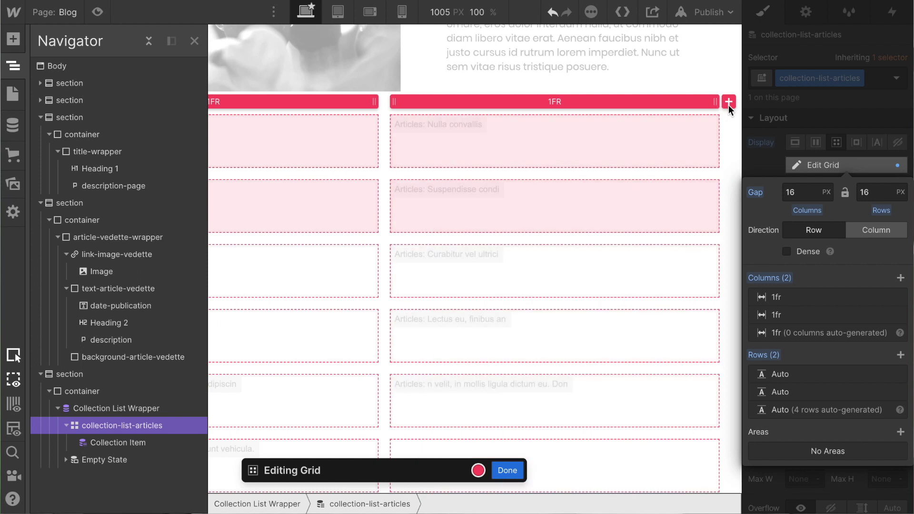
click(194, 43)
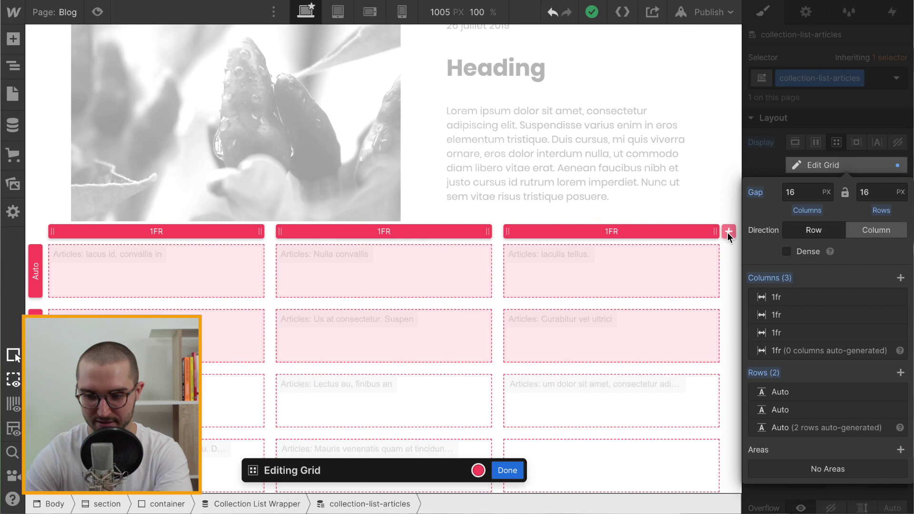
click(729, 232)
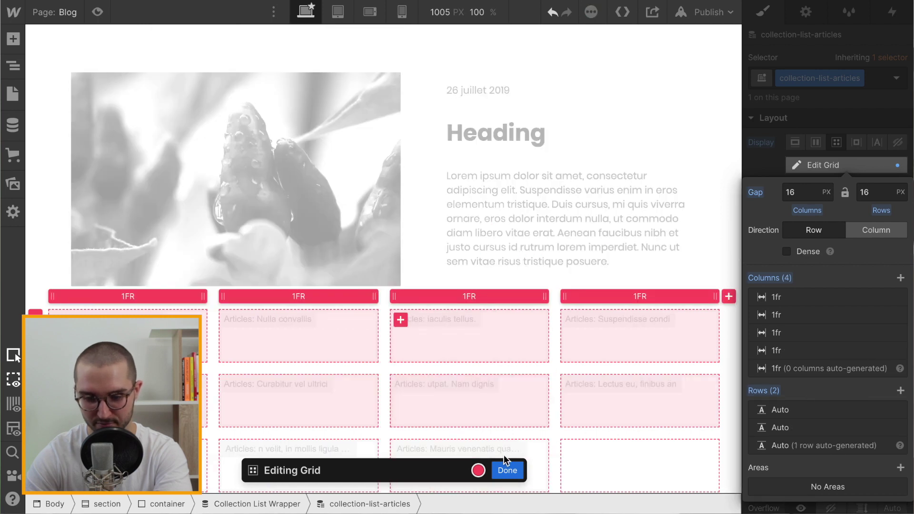
click(508, 471)
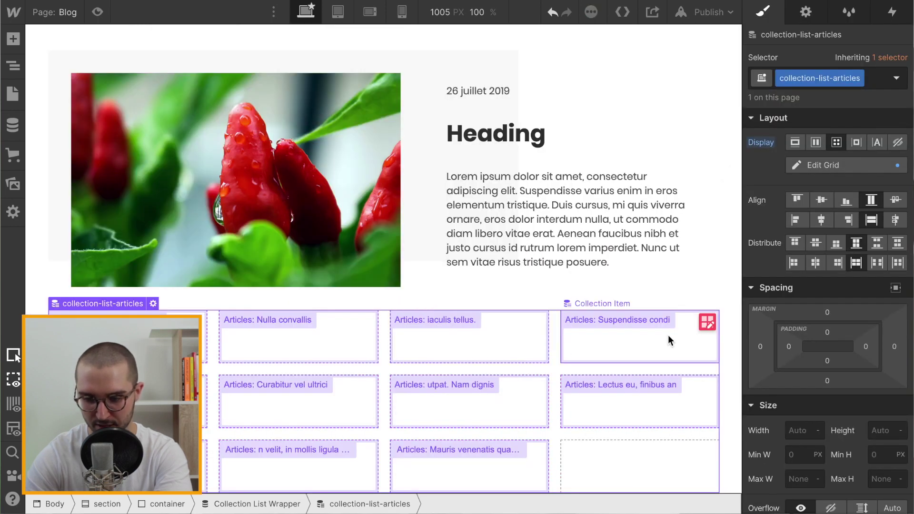
Widen the article grid's gaps to 40 px between columns and 41 px between rows, and compare with the original Agricool blog
click(707, 322)
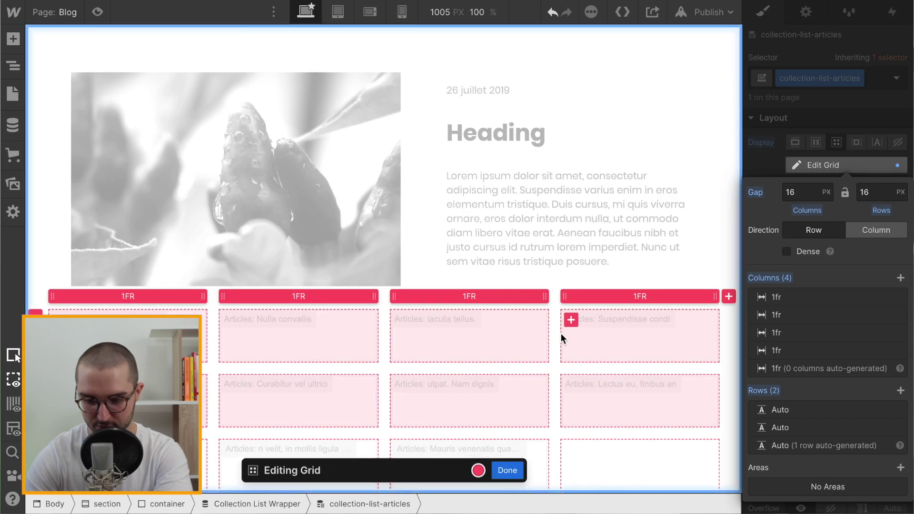
drag(559, 336, 577, 336)
drag(623, 373, 624, 388)
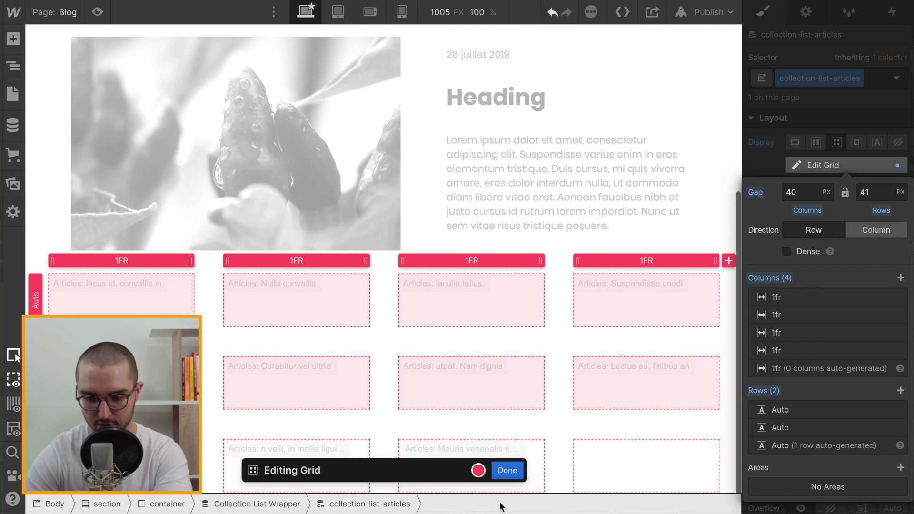
click(508, 471)
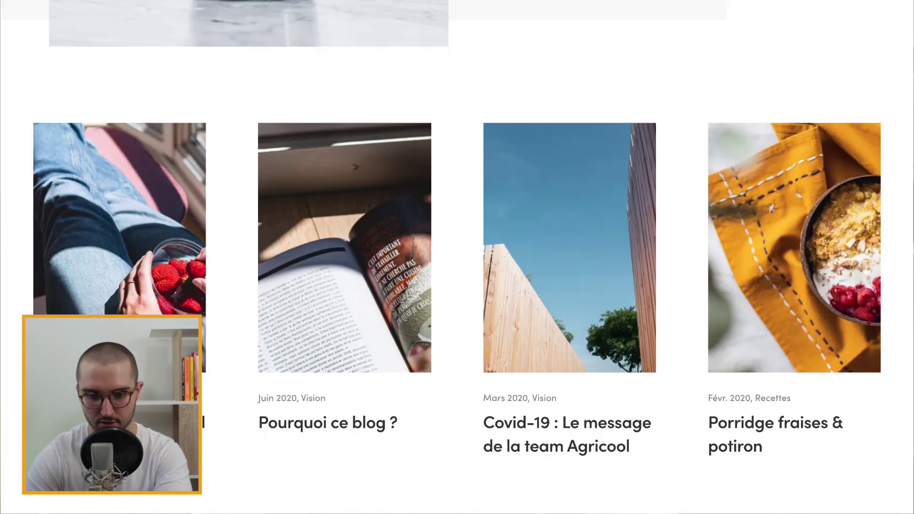
scroll(491, 407, down, 3)
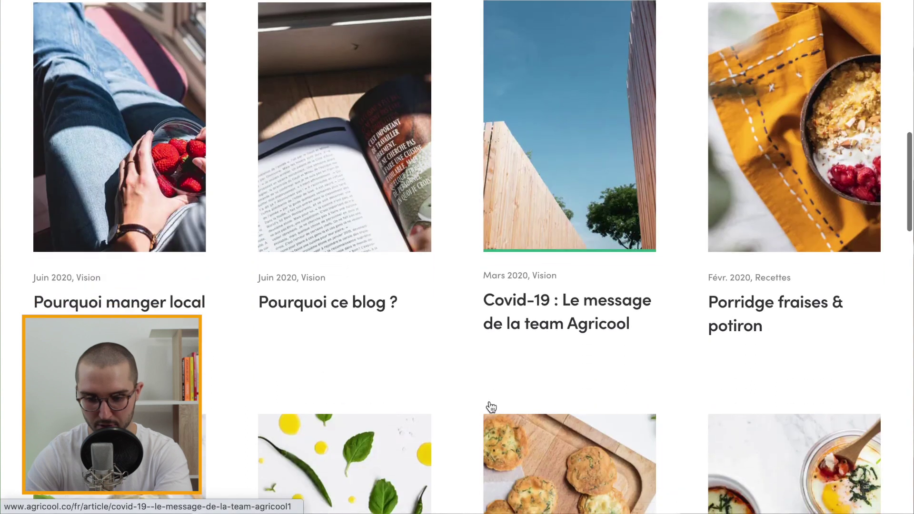
scroll(458, 326, up, 3)
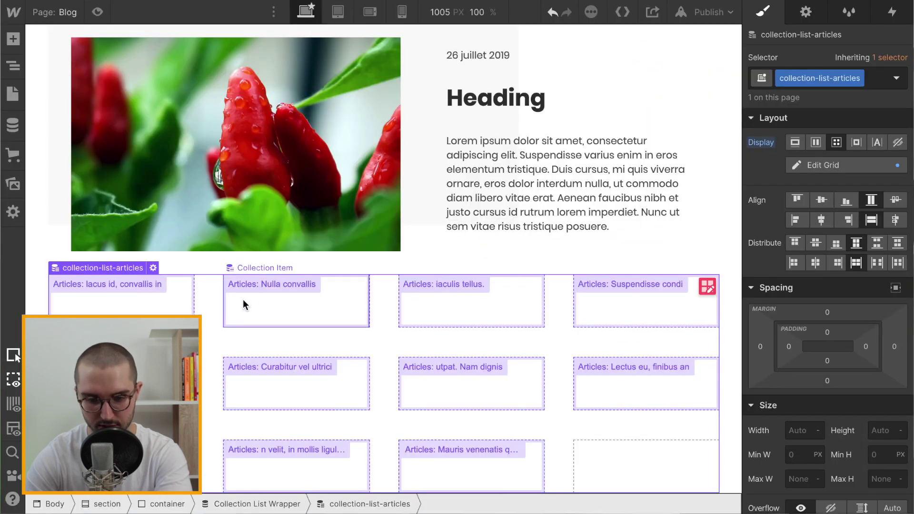
click(150, 295)
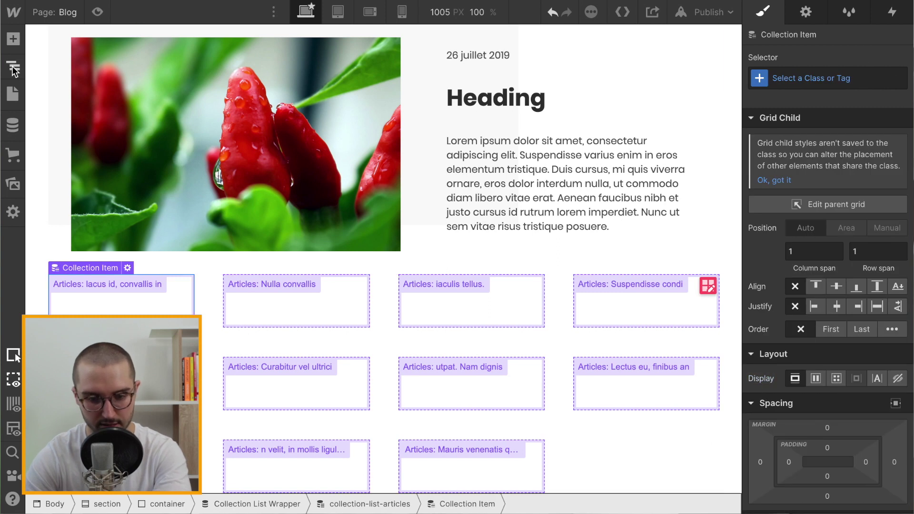
click(13, 67)
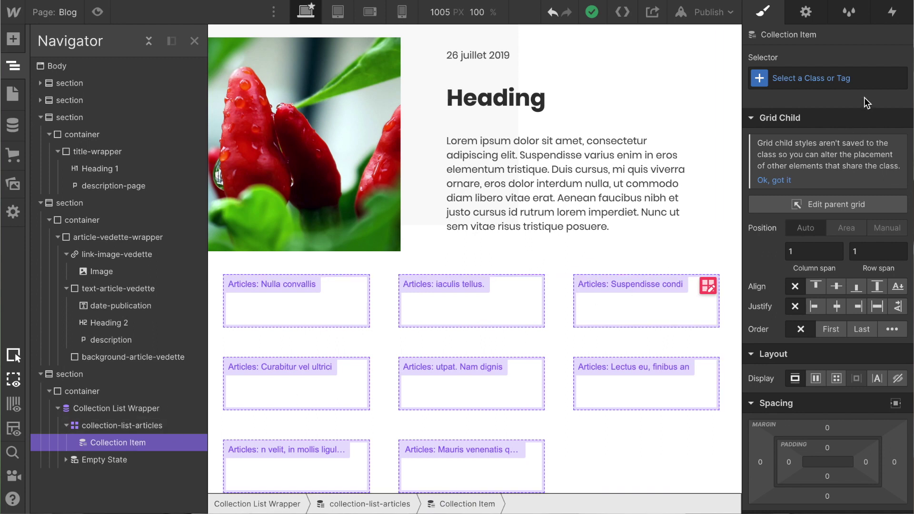
click(834, 75)
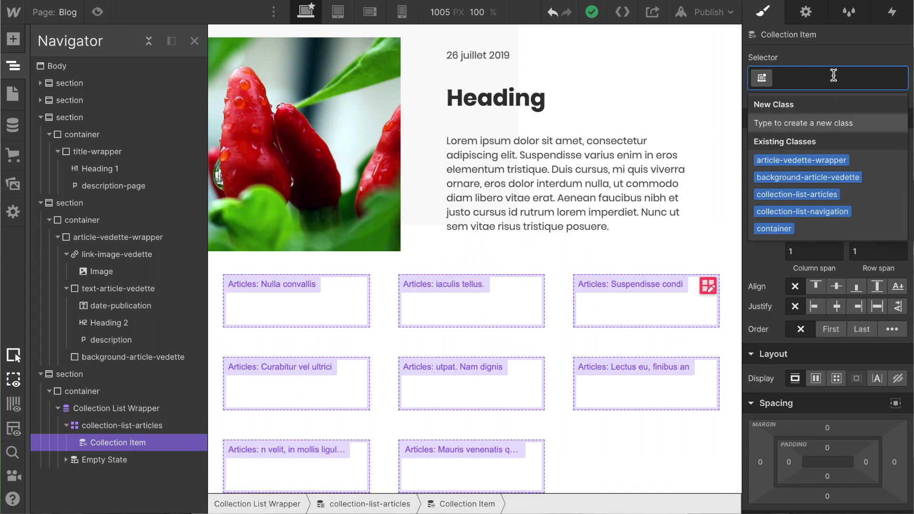
Insert a Link Block inside the article collection item and check the article cards on the original Agricool blog
click(469, 310)
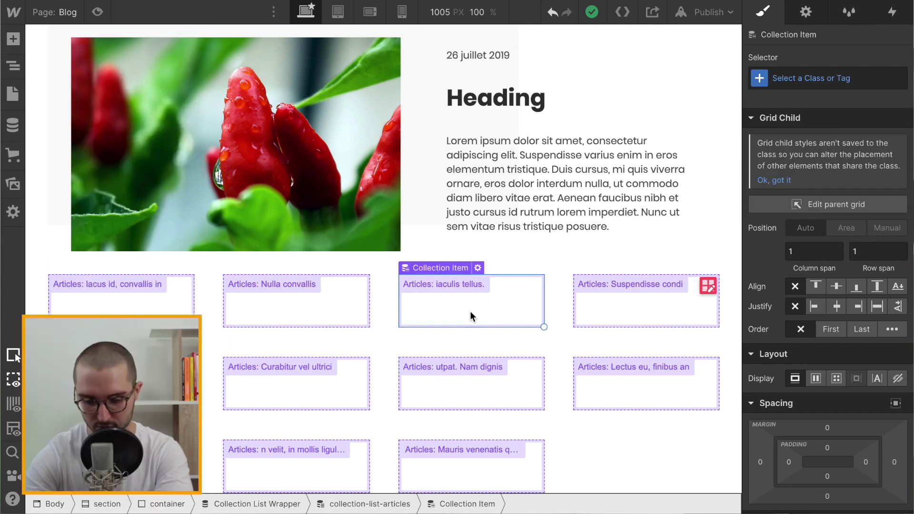
key(ctrl+e)
text(d)
key(BackSpace)
text(link)
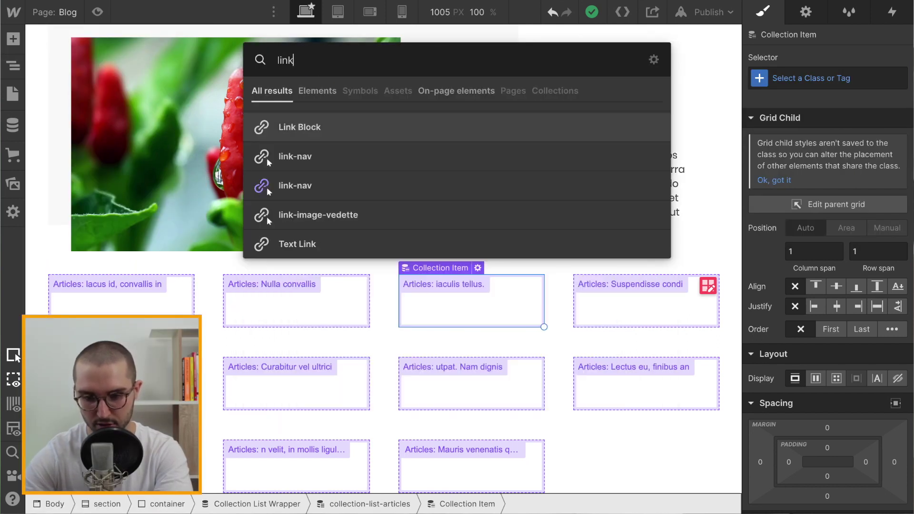
click(287, 126)
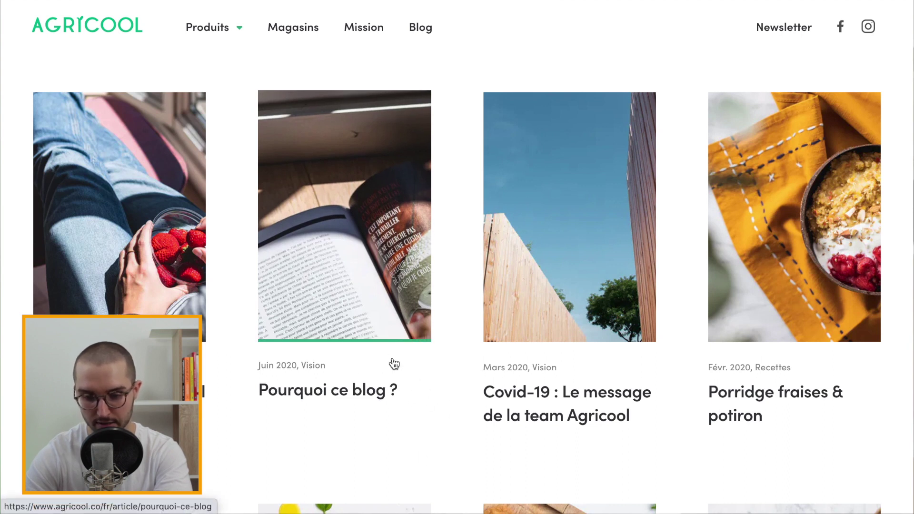
click(269, 0)
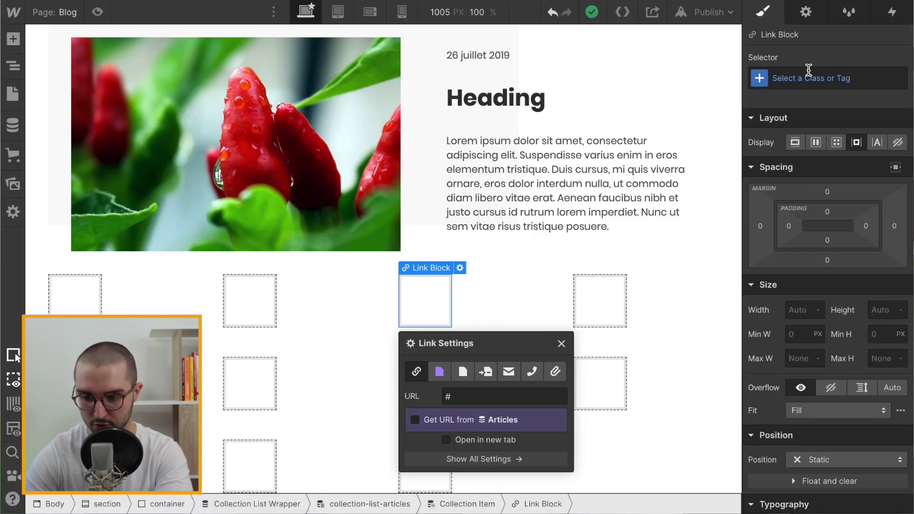
Give the new Link Block a new class named link-block-article
click(794, 88)
text(link-)
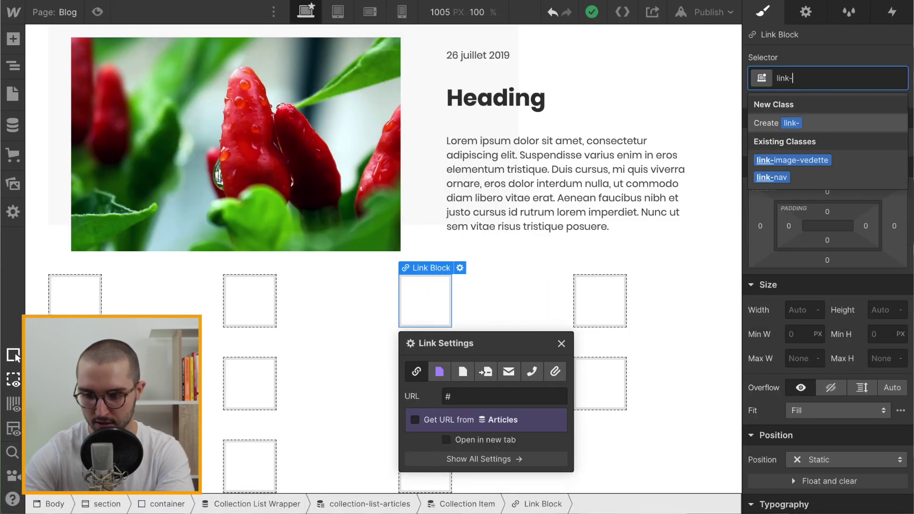
text(block-article)
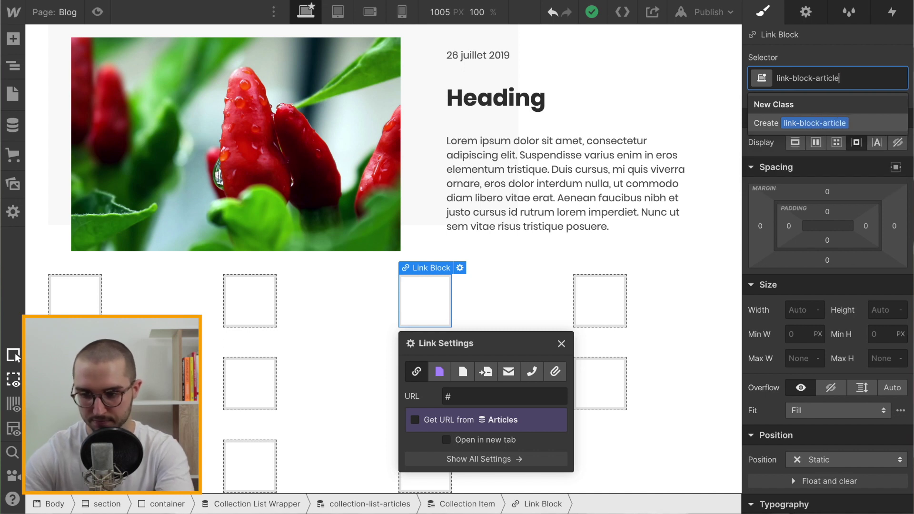
key(Return)
Set the article link block's width and height to 100%
click(801, 310)
text(100%)
click(883, 312)
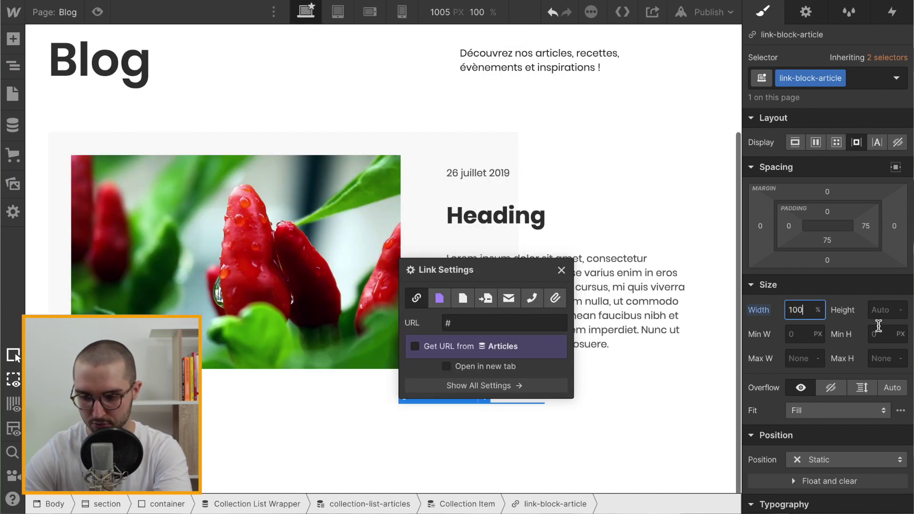
text(100%)
key(Return)
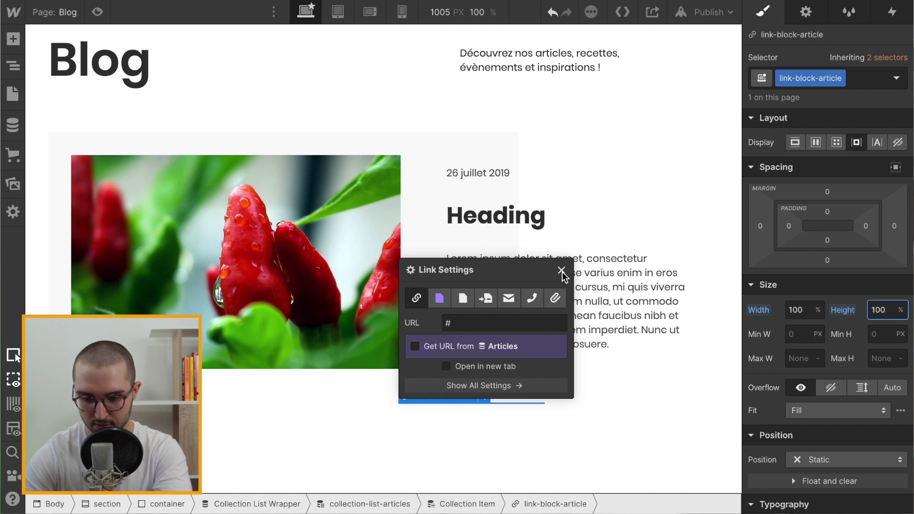
Link the article link block to the Current Article collection page and close its link settings
click(434, 300)
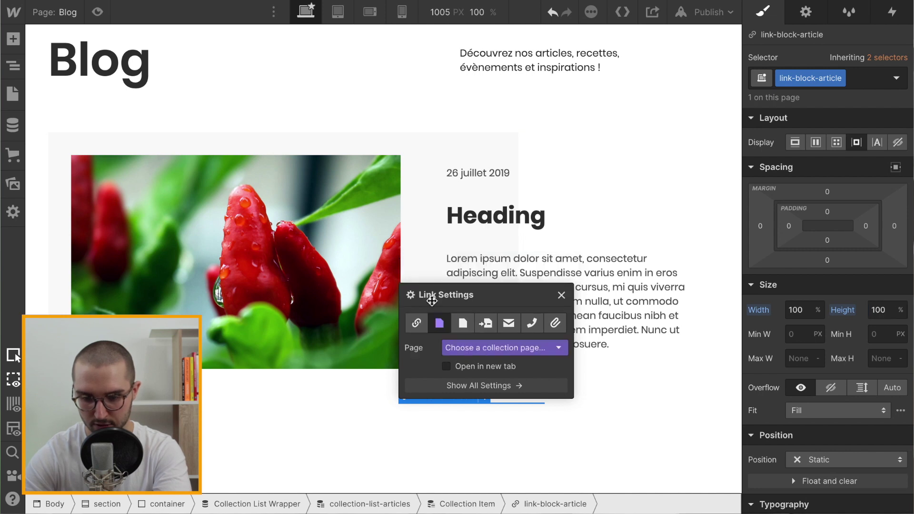
click(482, 352)
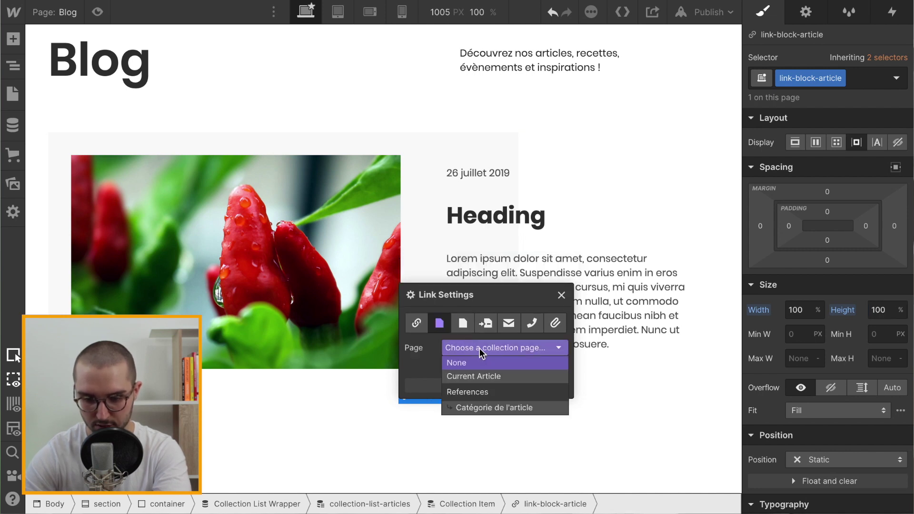
click(499, 377)
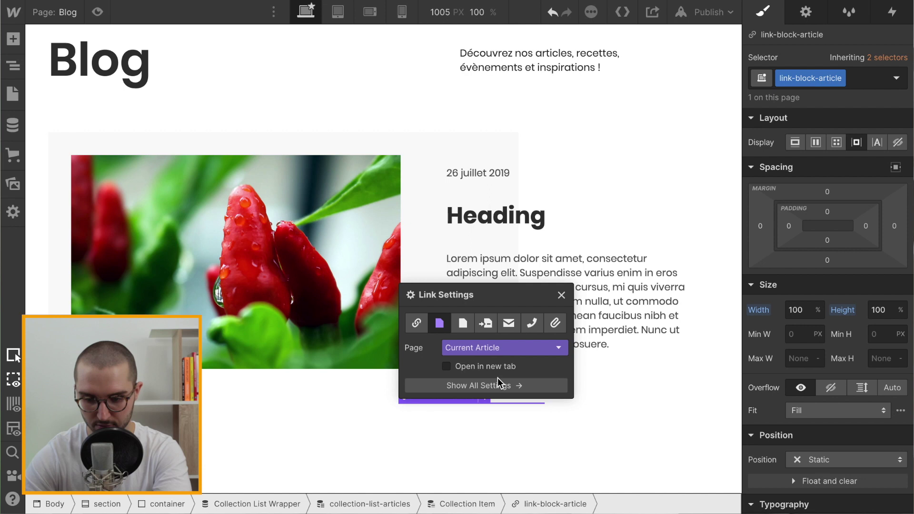
click(562, 296)
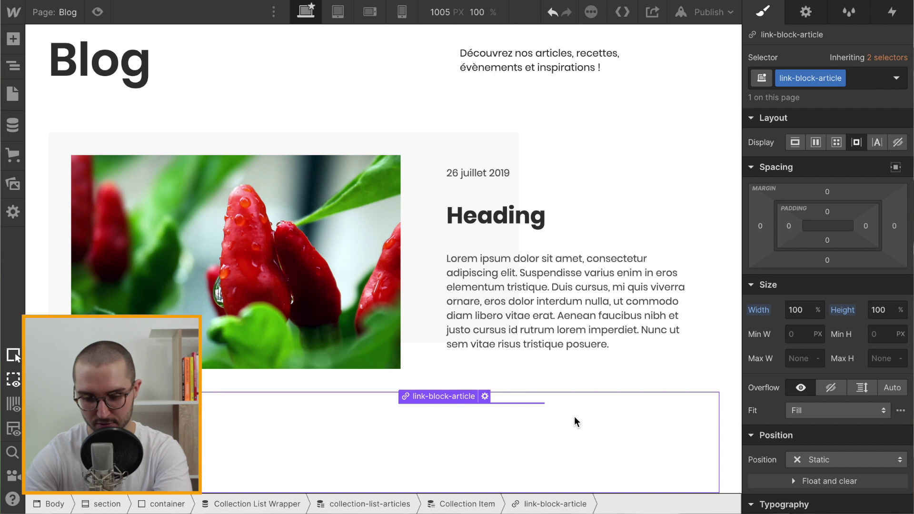
Insert a Div Block inside the article link block and give it the new class image-wrapper-article
key(ctrl+e)
text(di)
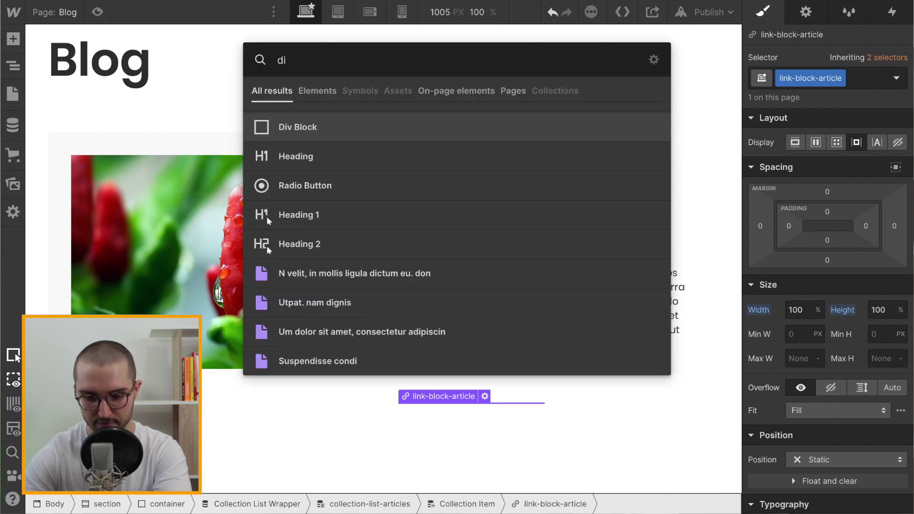
key(Return)
click(809, 81)
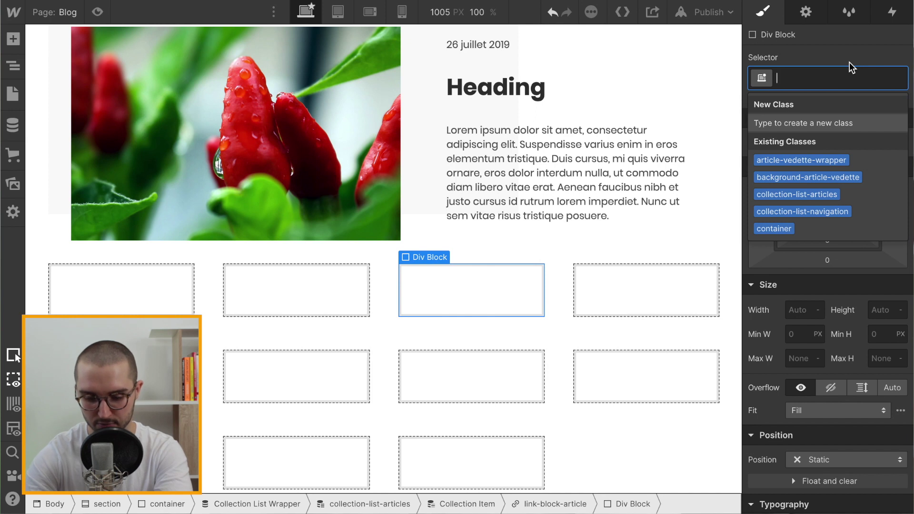
text(image-wrapper-article)
key(Return)
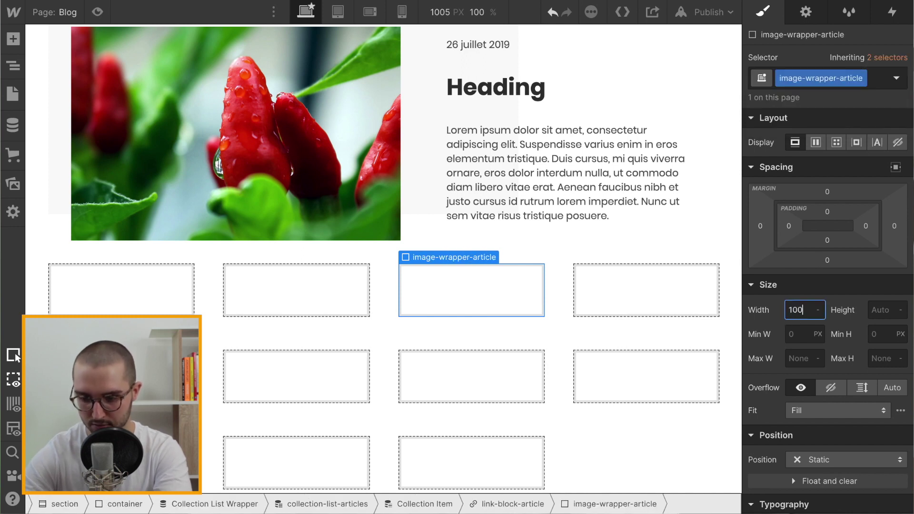
Set the article image wrapper's width to 100% and its height to 300 px
text(%)
click(881, 310)
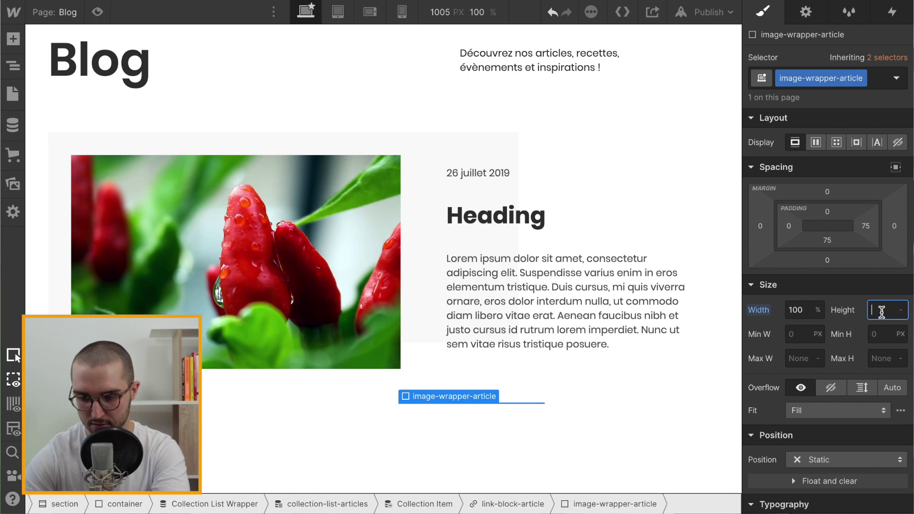
text(300)
key(Return)
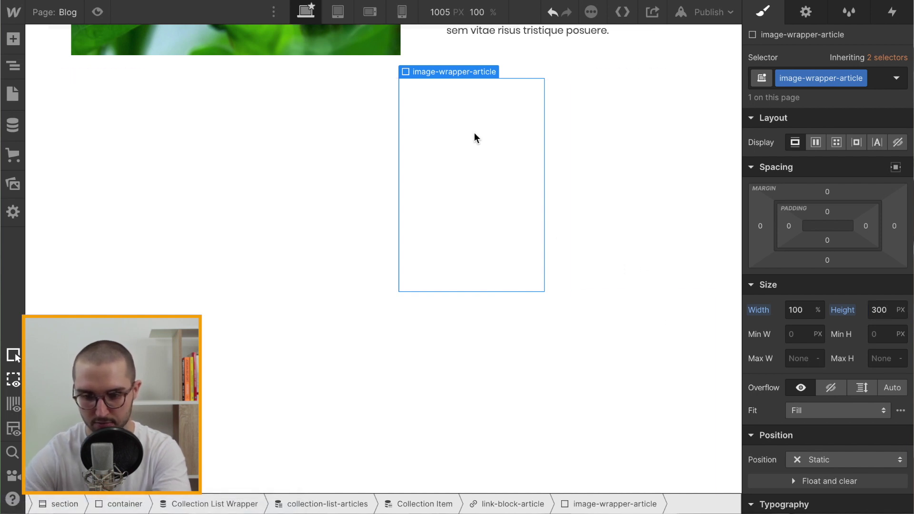
Insert an Image inside the article image wrapper and bind it to the Articles field Image couverture
key(ctrl+e)
text(ima)
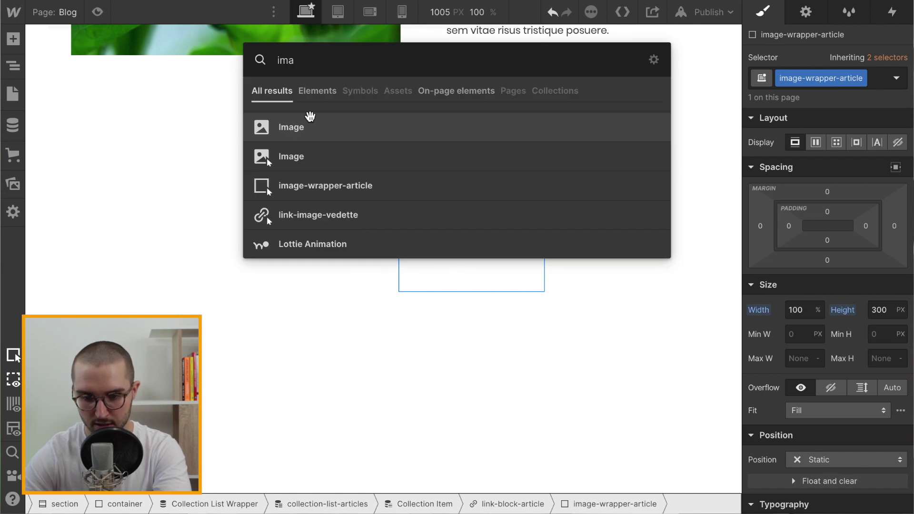
click(296, 124)
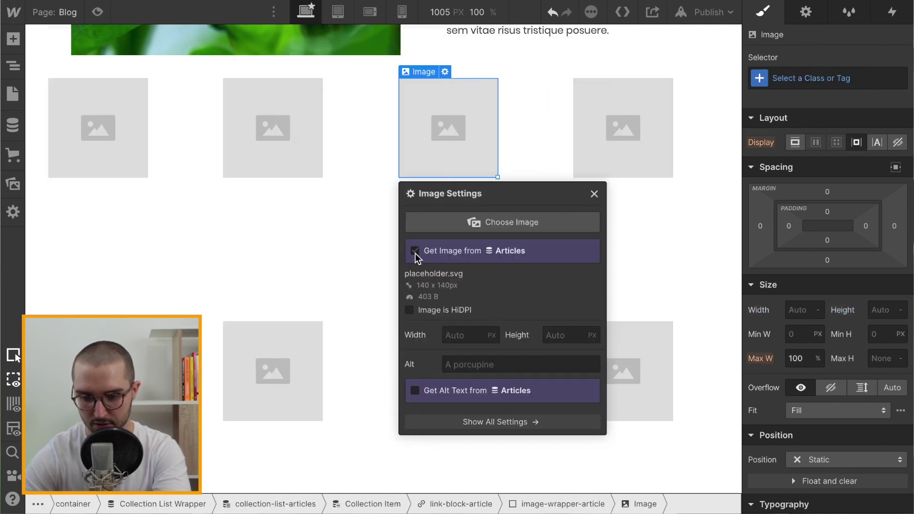
click(415, 250)
click(452, 269)
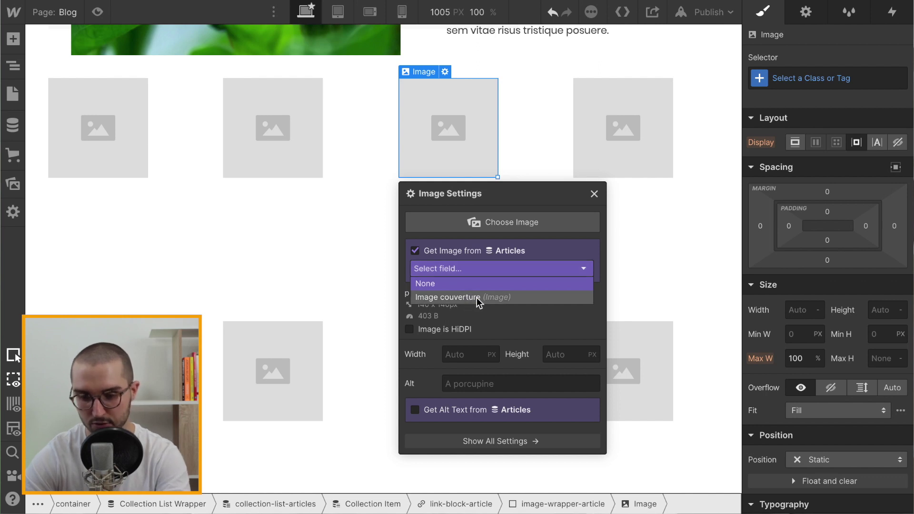
click(446, 297)
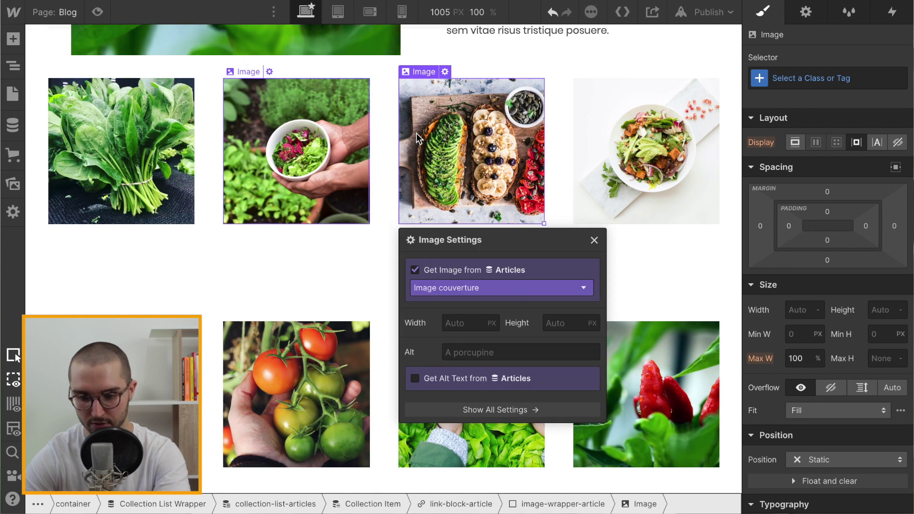
Get the image's alt text from the Articles field Nom de l'article and close the image settings
click(443, 380)
click(415, 380)
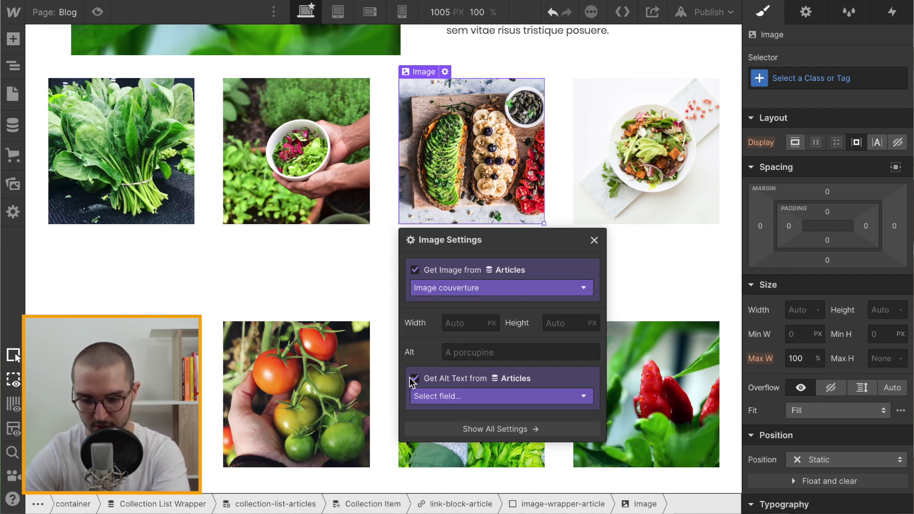
click(469, 396)
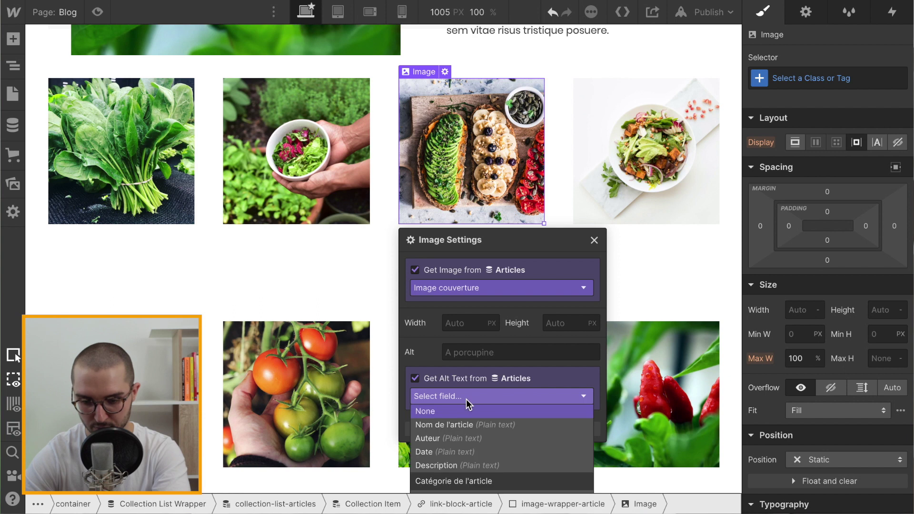
click(415, 378)
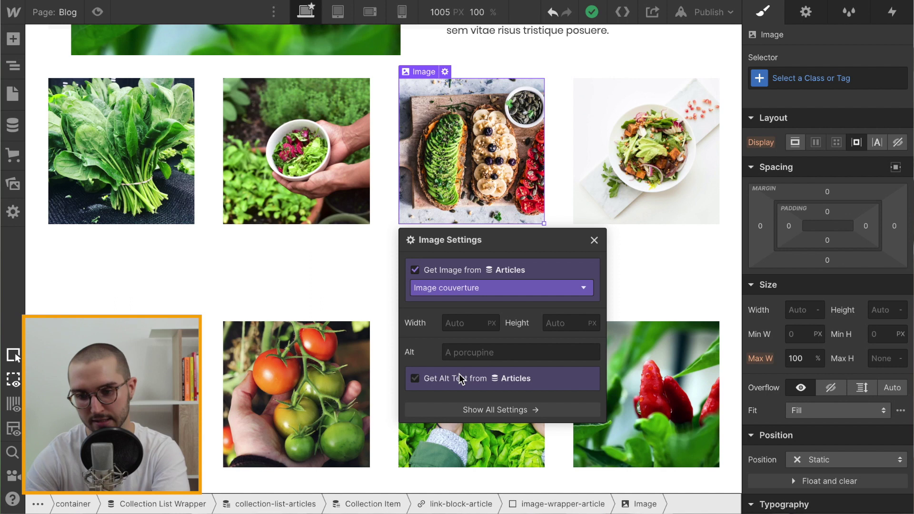
click(417, 380)
click(467, 395)
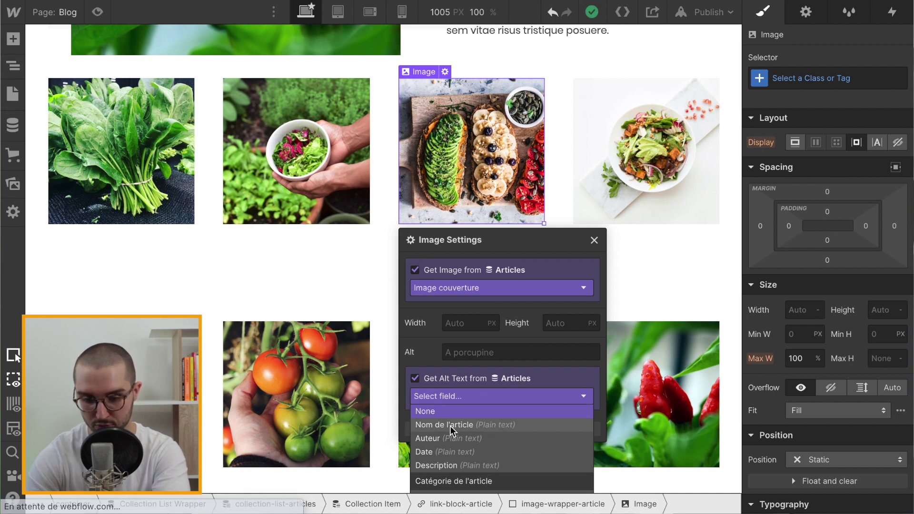
click(461, 425)
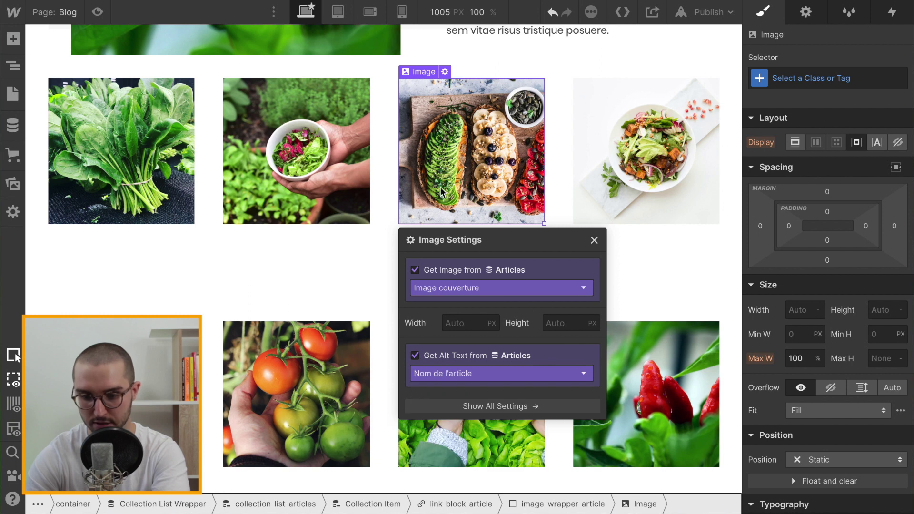
click(594, 241)
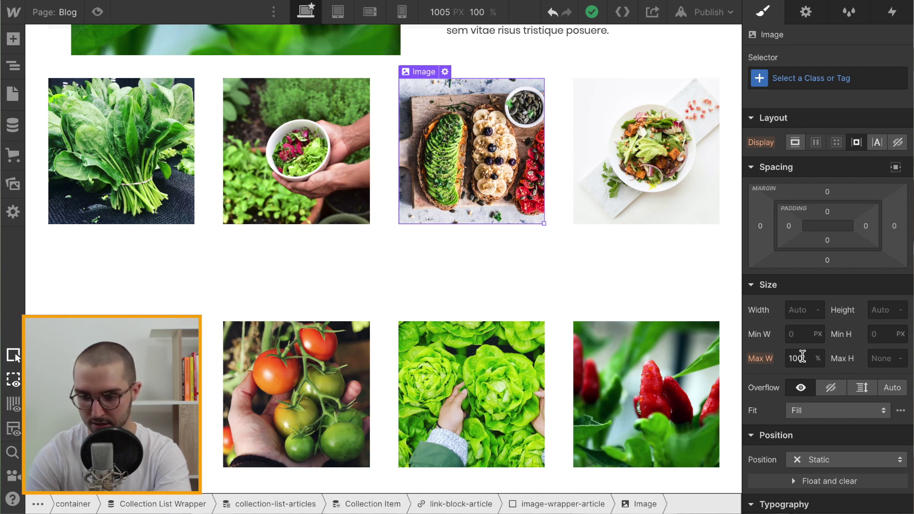
Set the article image's width and height to 100% and its fit to Cover
right_click(804, 317)
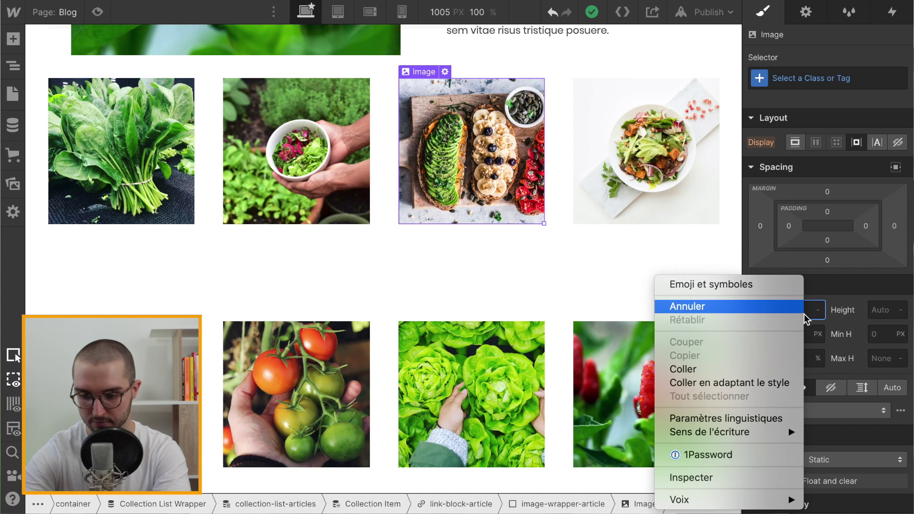
click(840, 311)
text(100%)
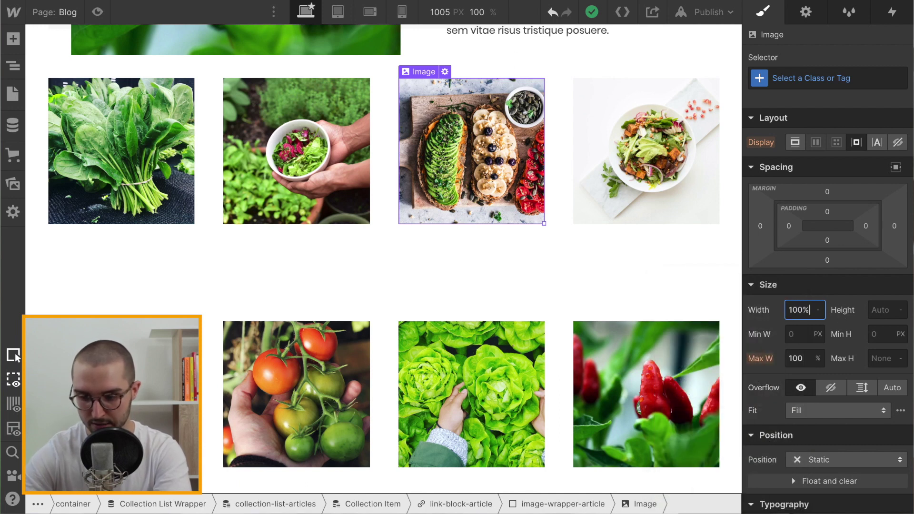
key(Tab)
text(100)
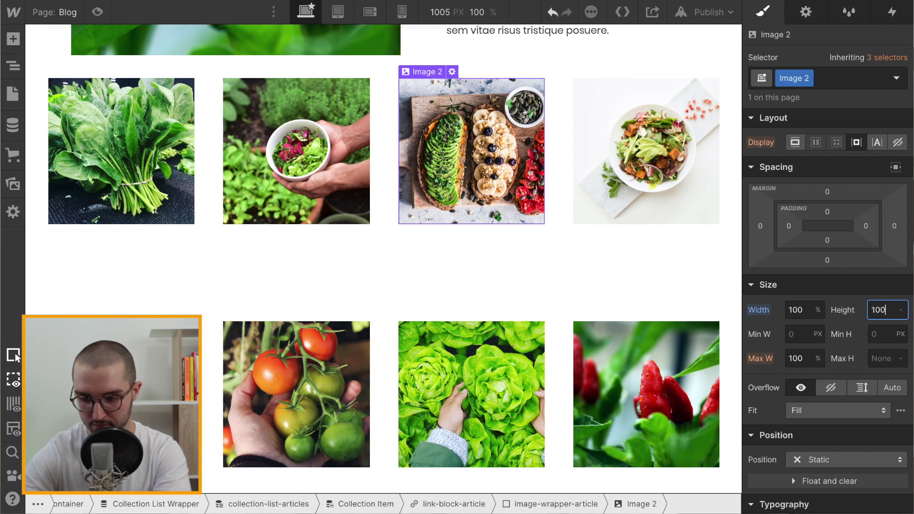
text(%)
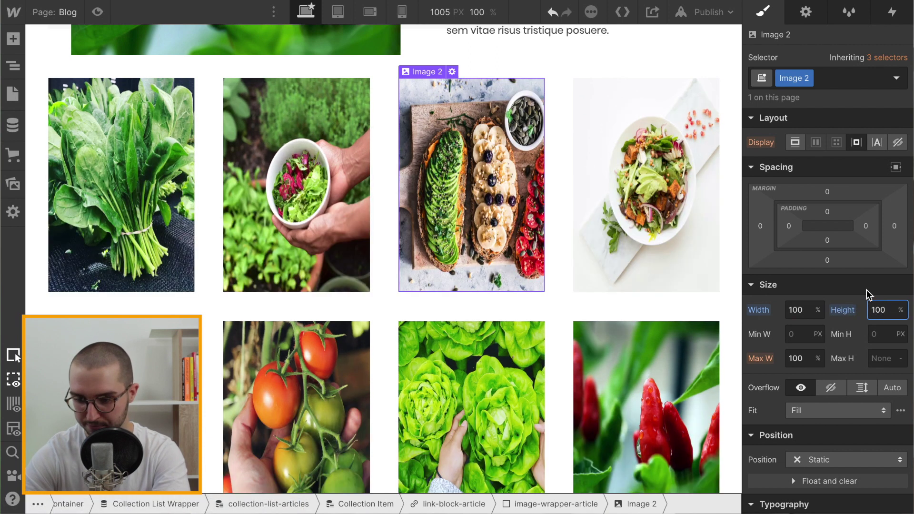
click(807, 416)
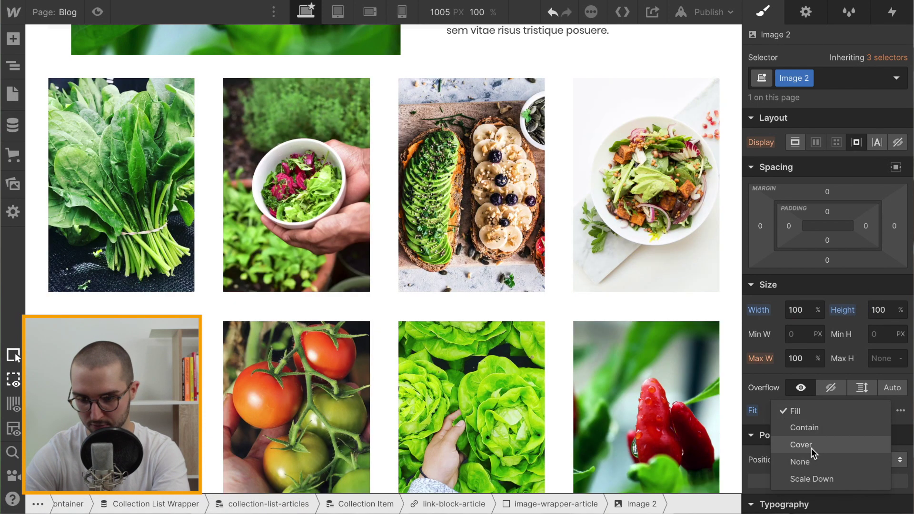
click(811, 447)
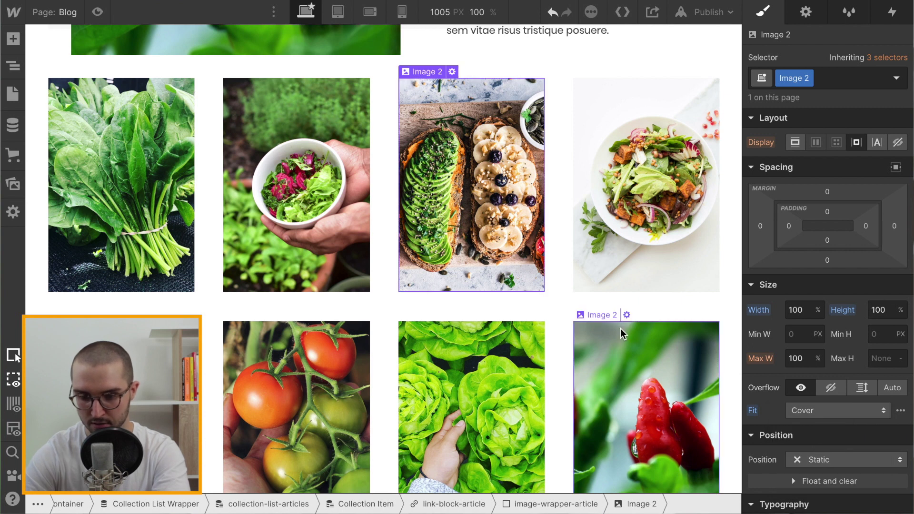
Rename the article image's class as image-article
scroll(536, 272, down, 1)
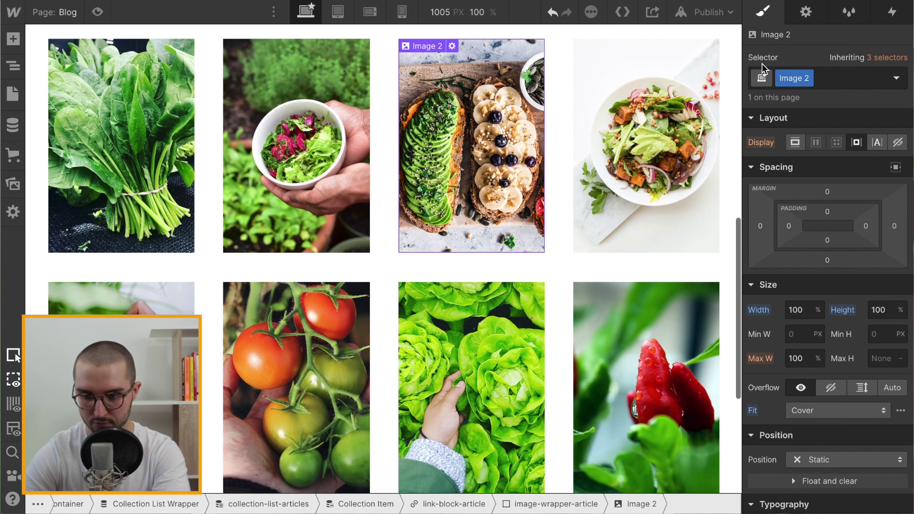
click(808, 78)
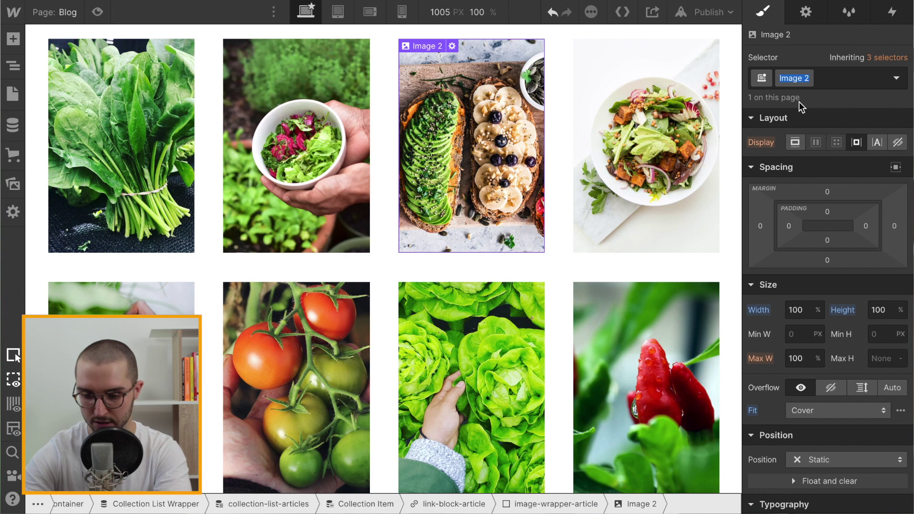
text(image-ar)
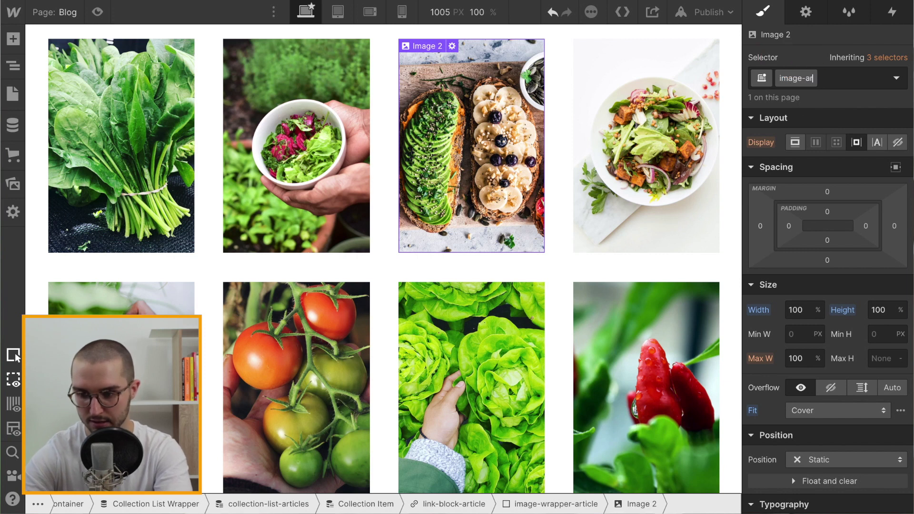
text(ticle)
key(Return)
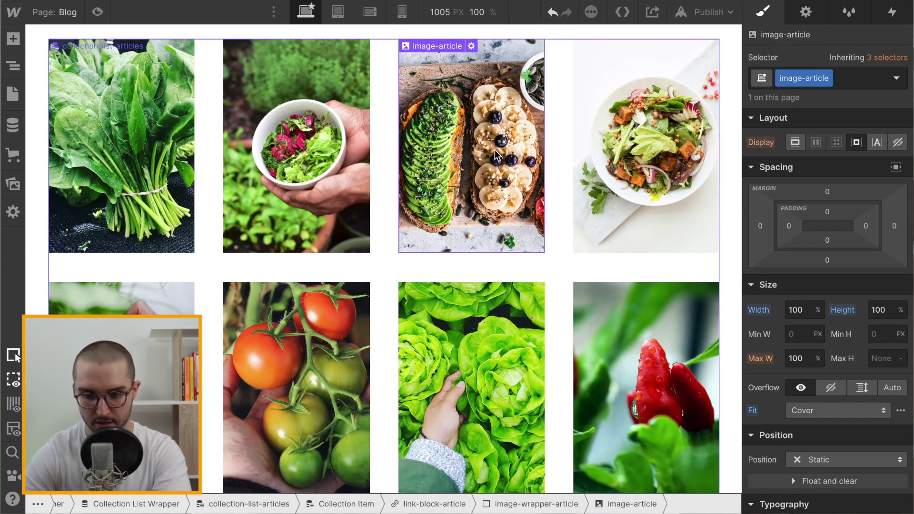
Select link-block-article in the page structure and insert a Text Block inside it, below the image wrapper
click(13, 66)
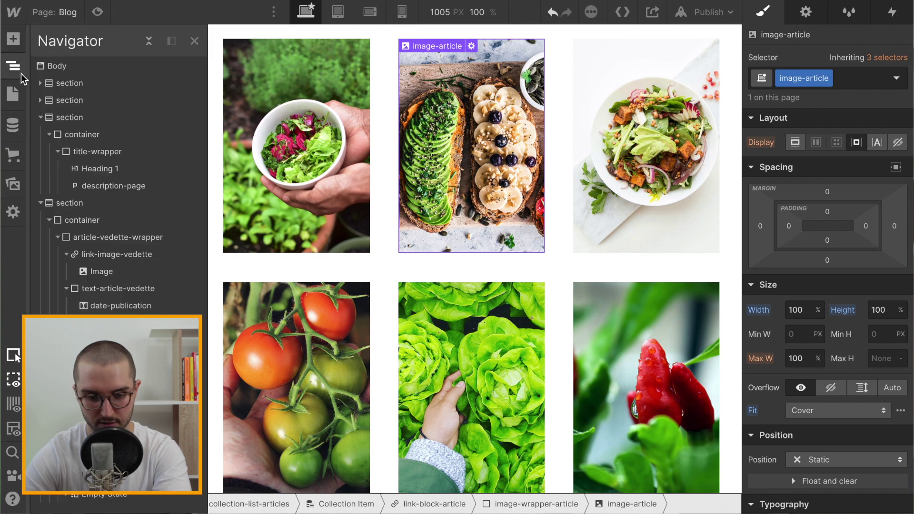
click(128, 461)
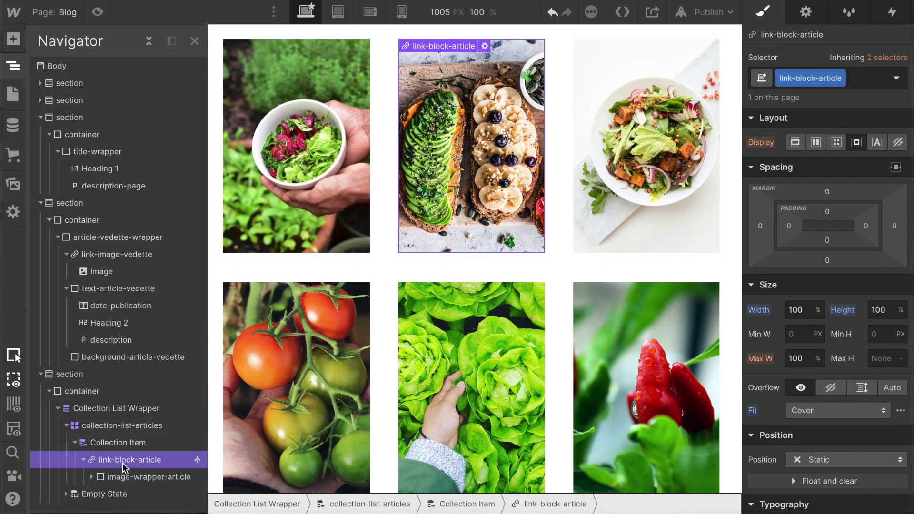
key(ctrl+e)
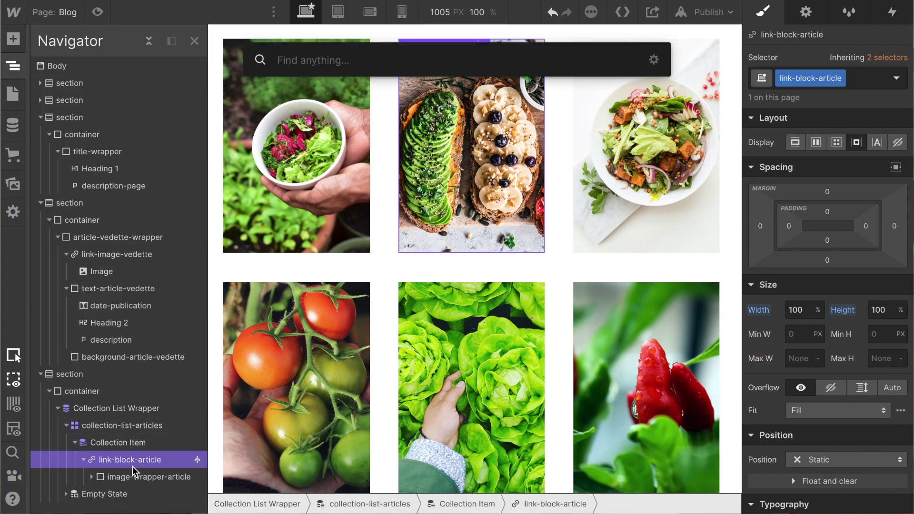
text(tex)
key(Down)
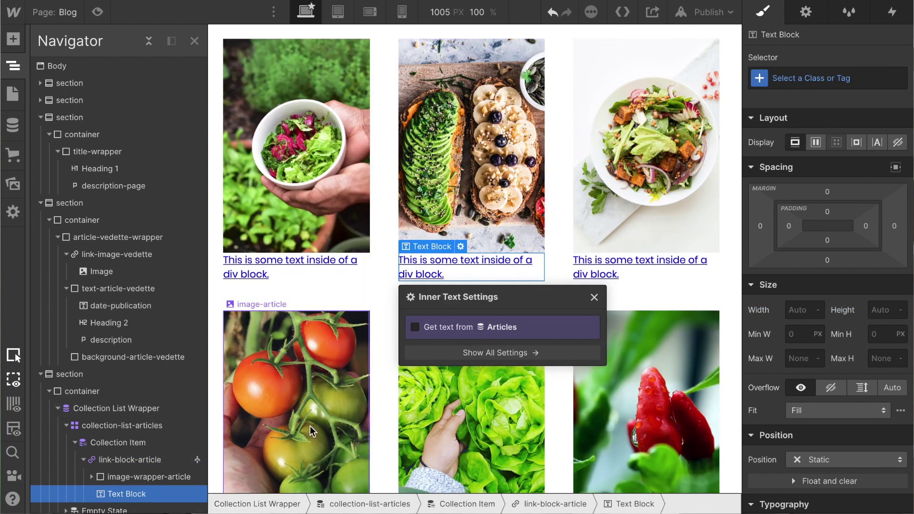
Bind the new text block's text to the Articles field Date and close its settings
click(415, 327)
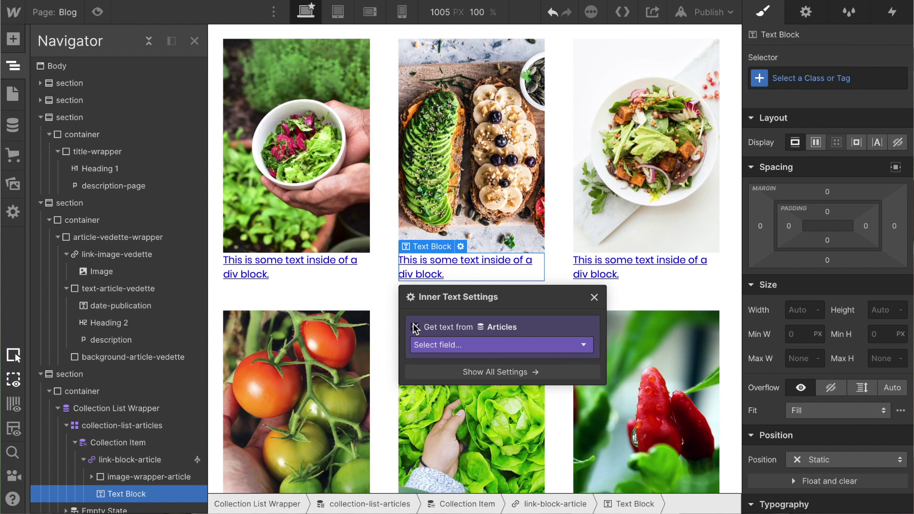
click(443, 344)
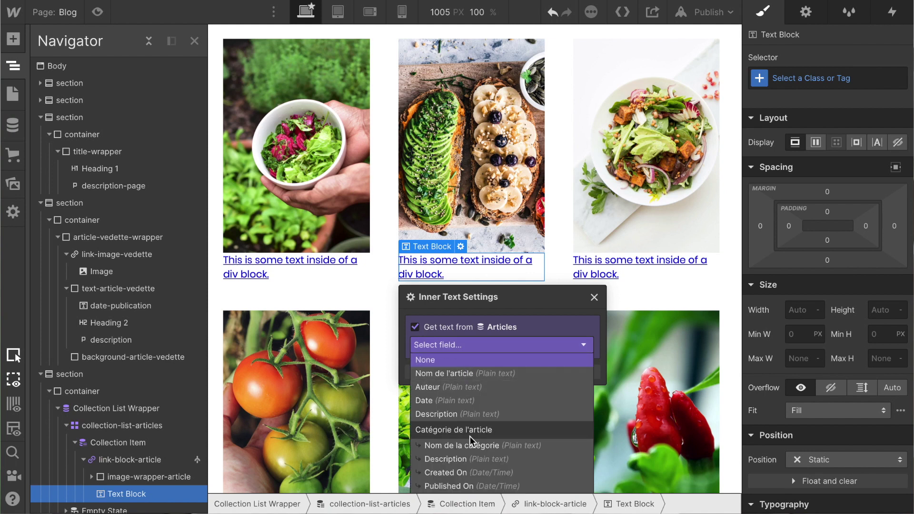
click(443, 400)
click(594, 285)
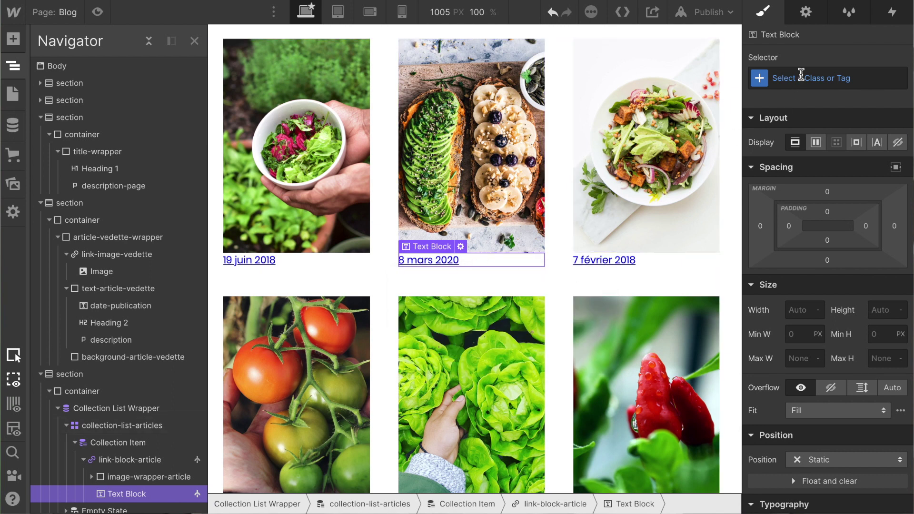
Apply the featured article's existing date-publication class to the date text block in the article cards
click(800, 77)
scroll(464, 169, up, 2)
scroll(465, 169, up, 6)
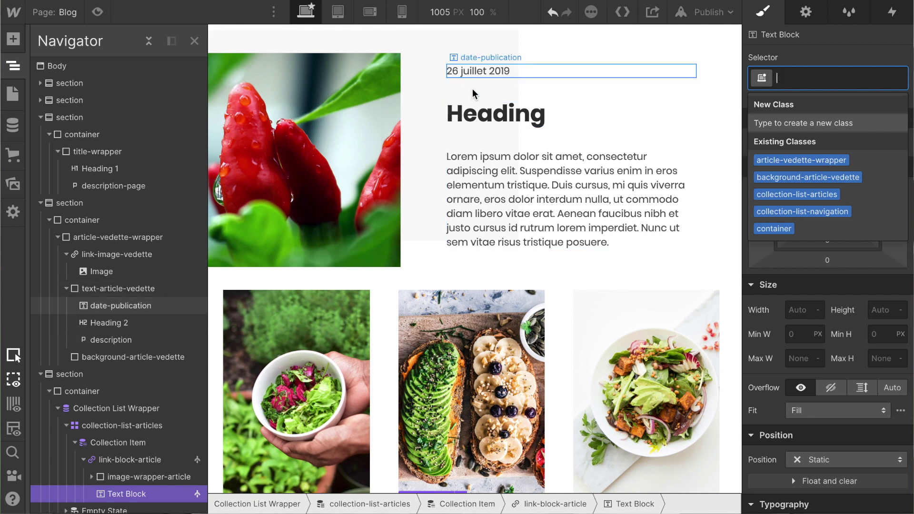
scroll(475, 93, down, 5)
text(da)
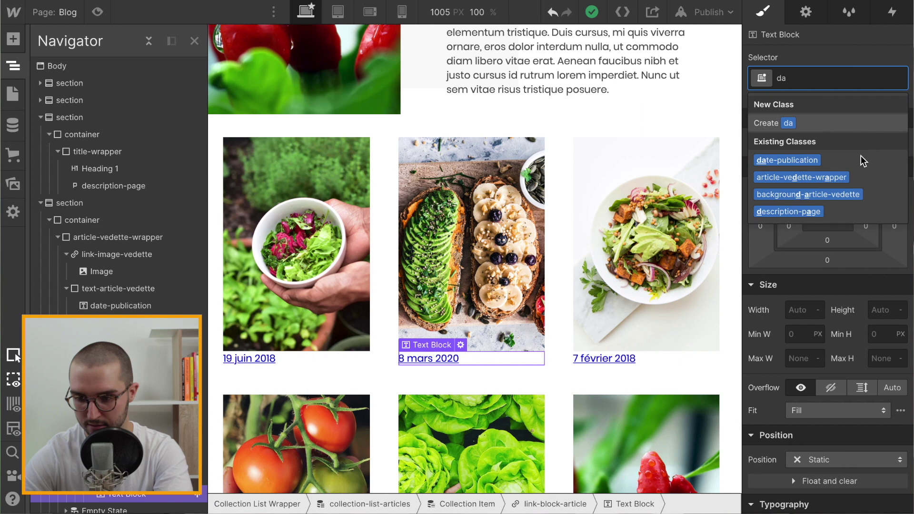
click(809, 160)
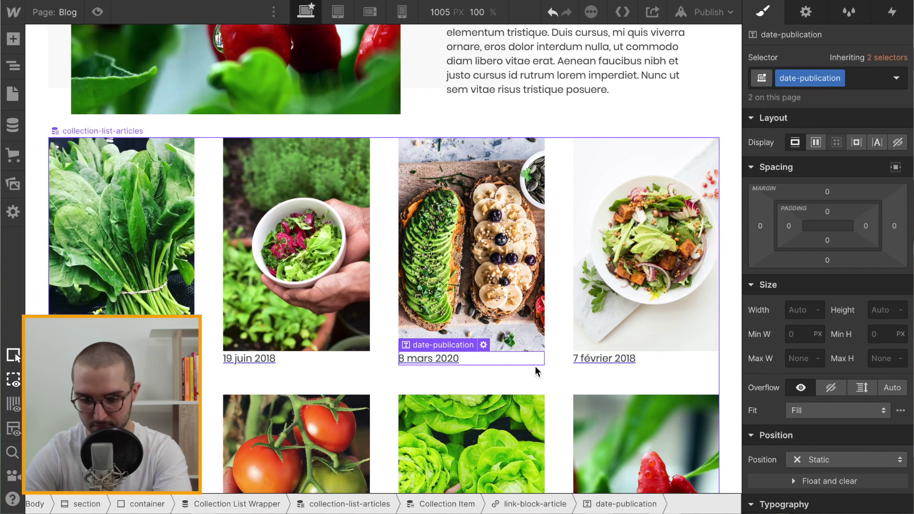
Select link-block-article in the page structure and remove its text underline by setting the decoration to none
click(536, 372)
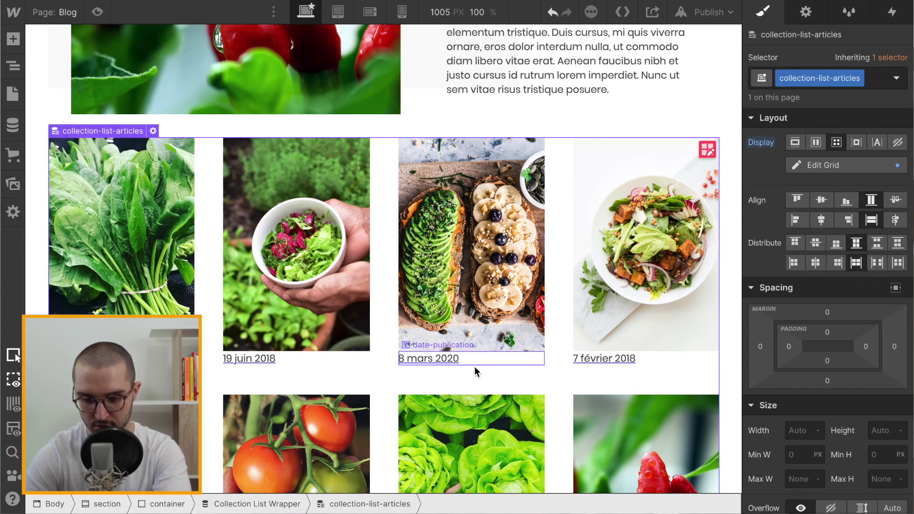
click(524, 362)
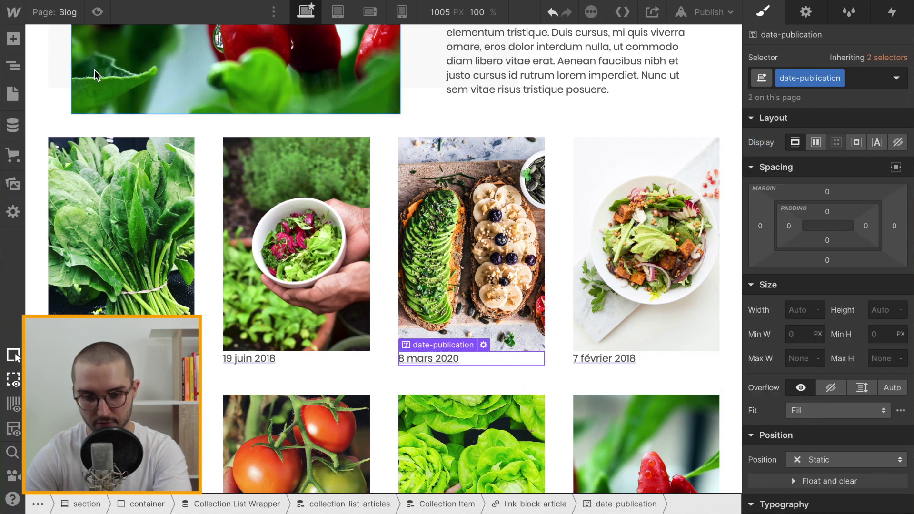
click(13, 65)
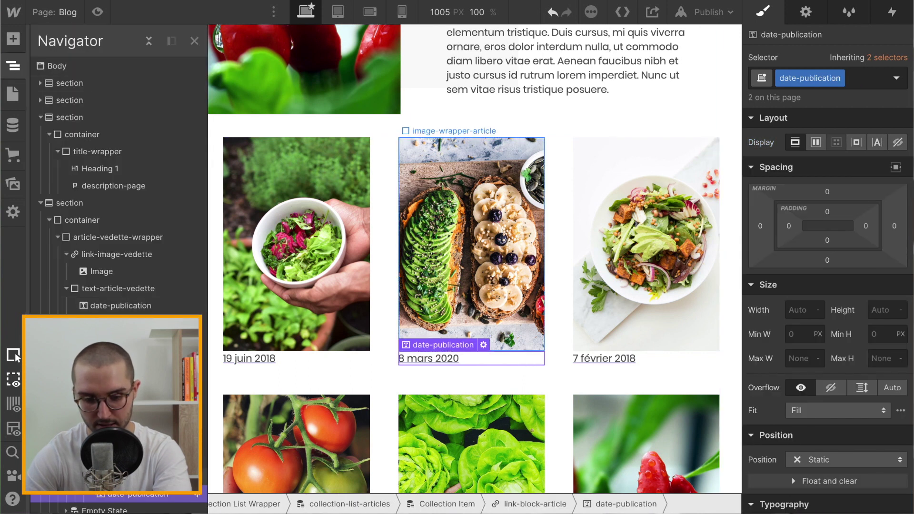
click(128, 459)
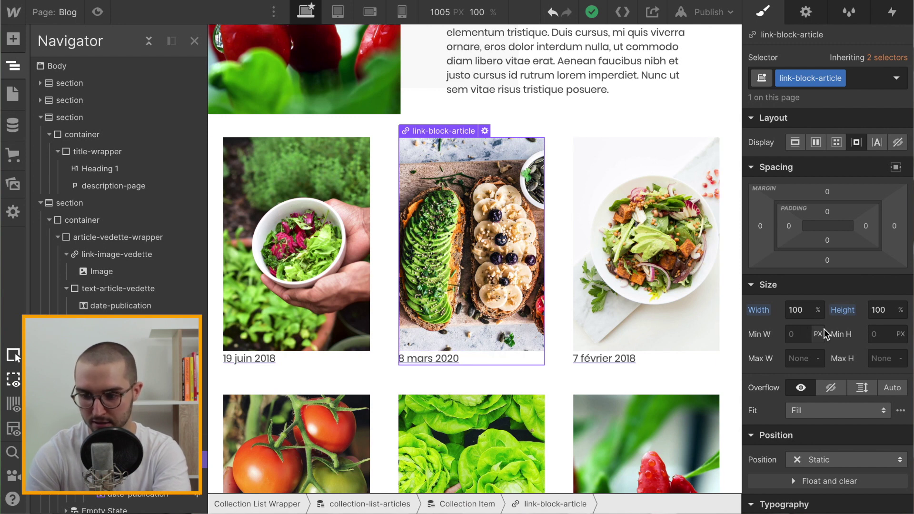
scroll(783, 295, down, 3)
scroll(783, 298, down, 5)
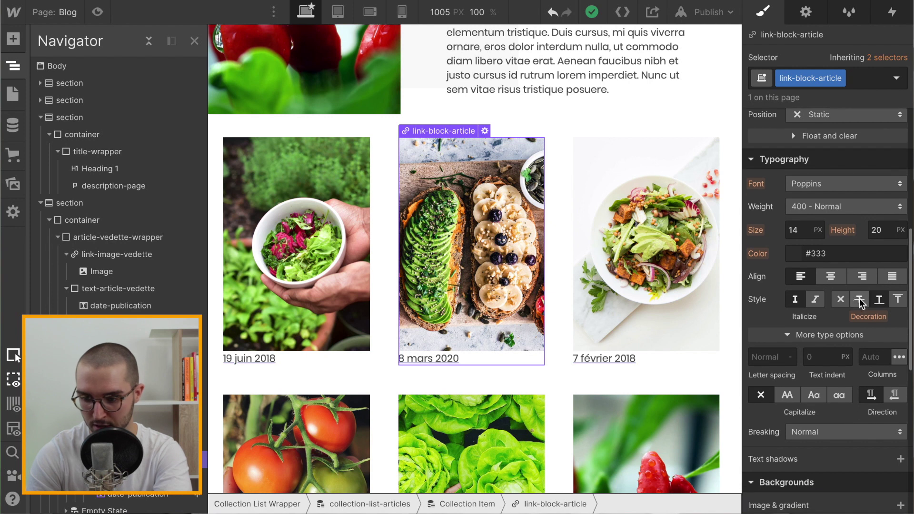
click(840, 300)
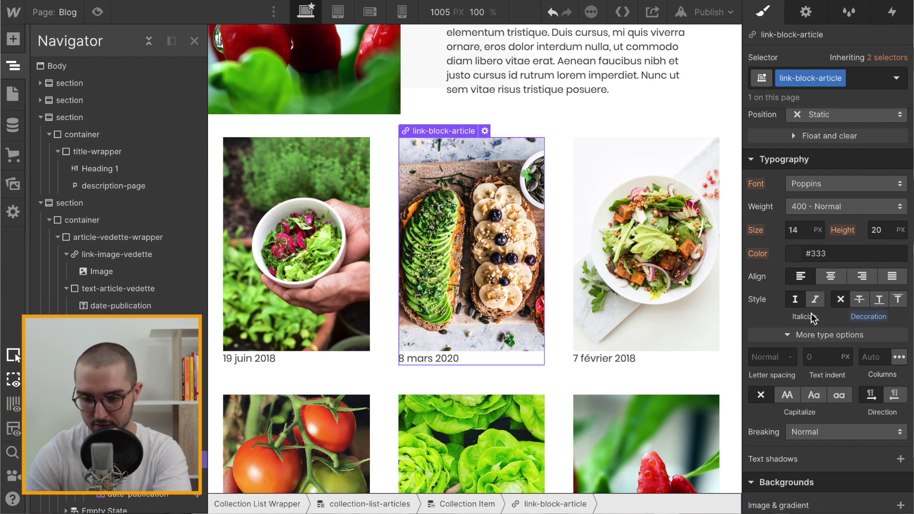
click(630, 361)
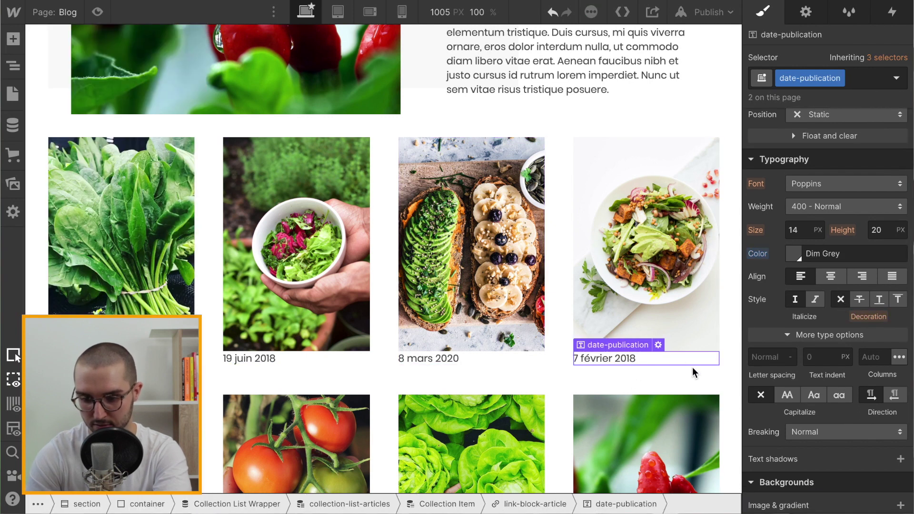
click(857, 80)
text(margin)
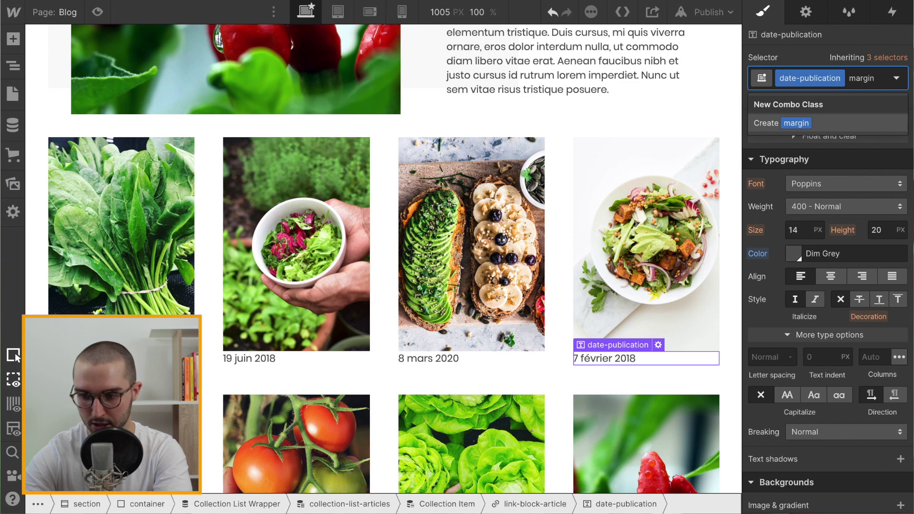
text(-top)
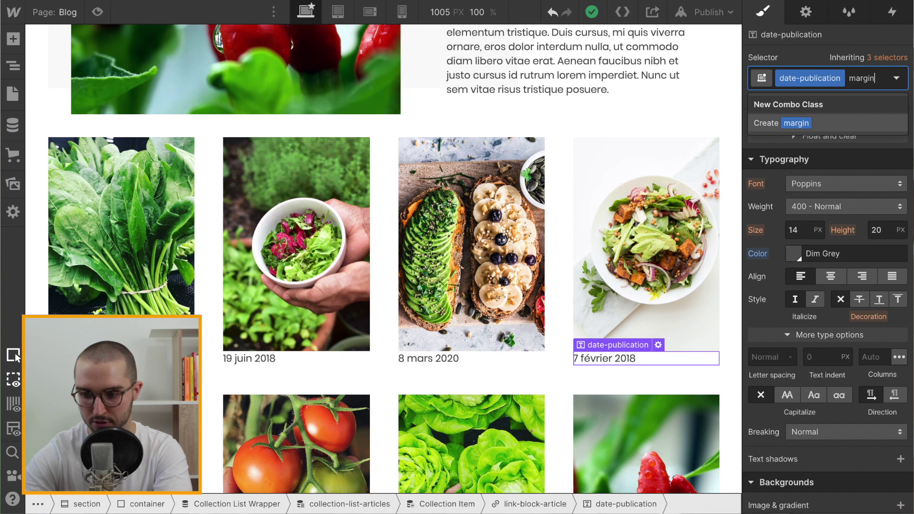
key(BackSpace)
key(BackSpace)
key(BackSpace)
key(BackSpace)
key(BackSpace)
key(BackSpace)
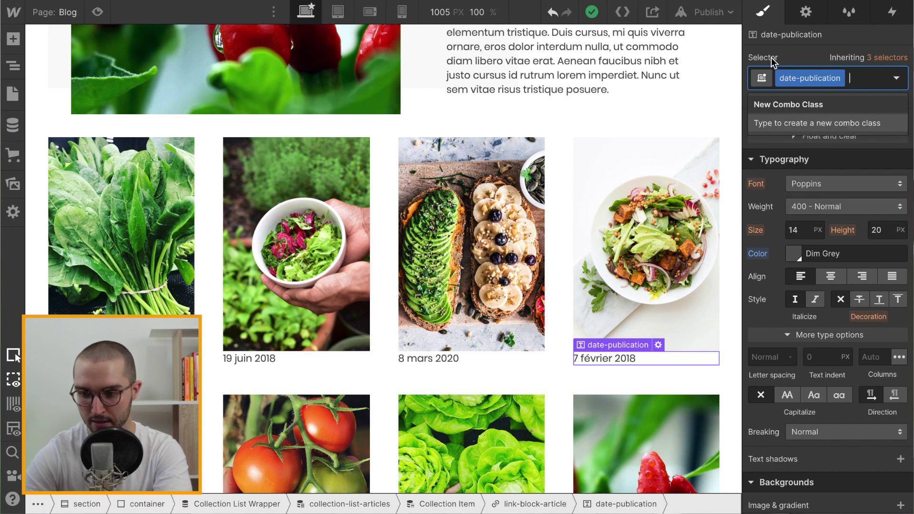
click(773, 61)
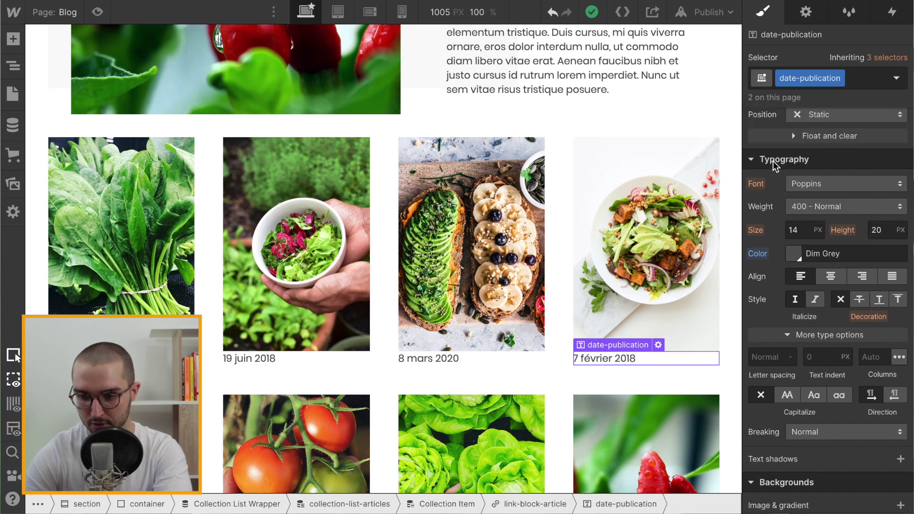
Add a combo class named margin-top-32px to the date-publication text in the article cards
scroll(761, 164, up, 4)
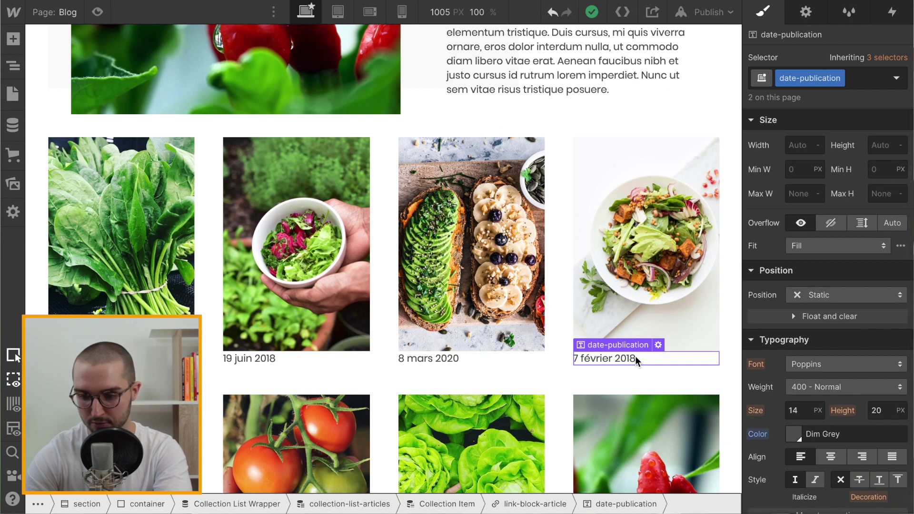
scroll(788, 214, up, 3)
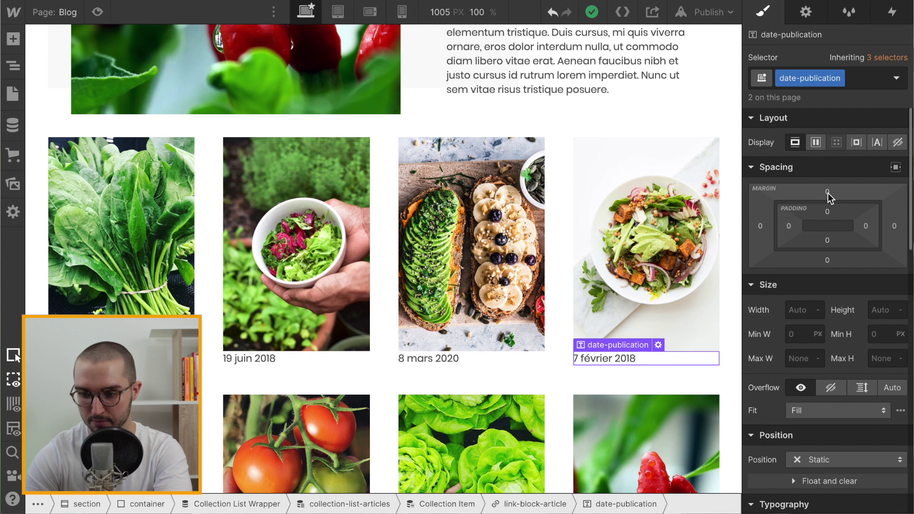
scroll(578, 230, up, 5)
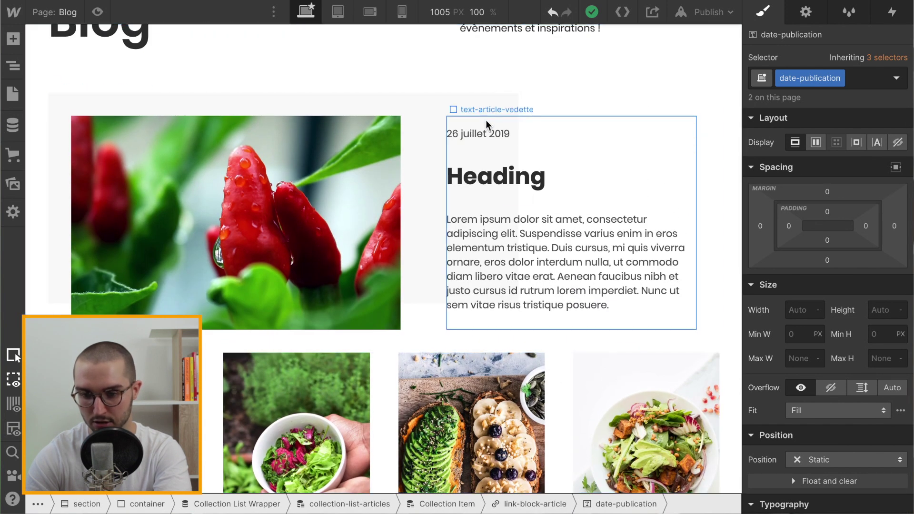
scroll(547, 198, down, 4)
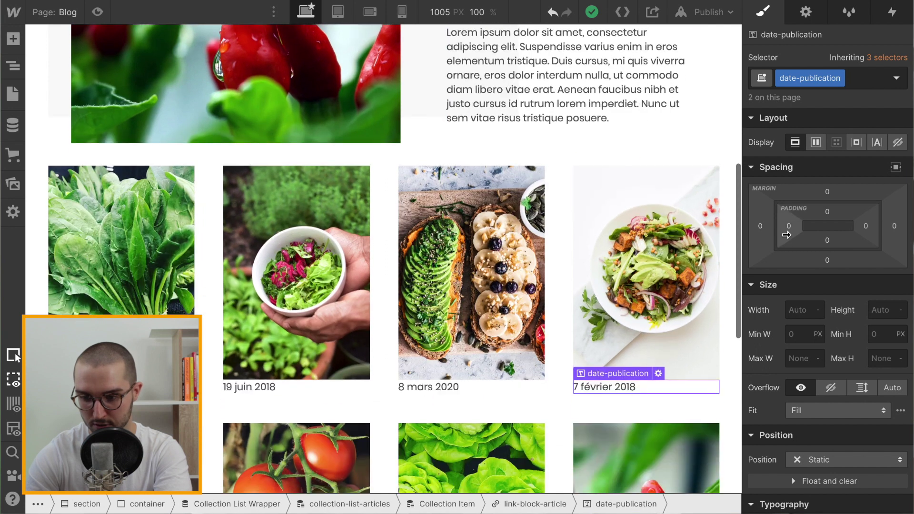
click(866, 83)
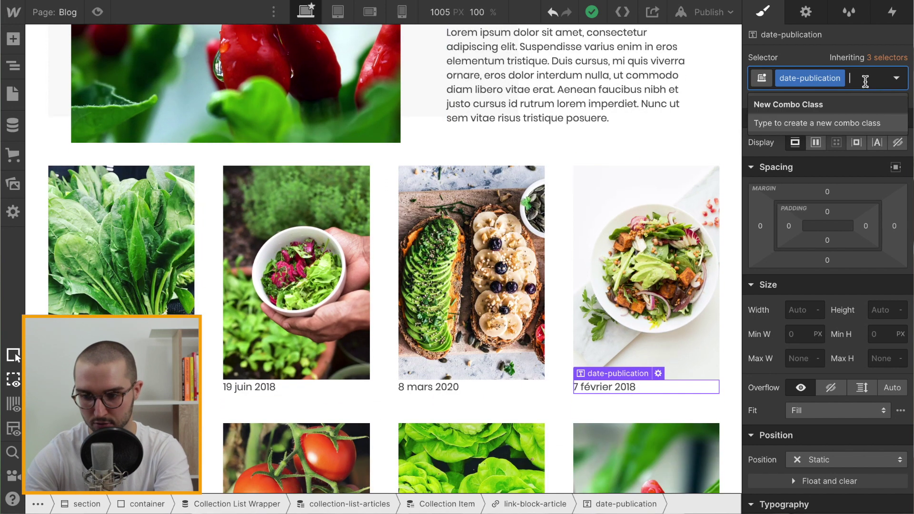
text(margin)
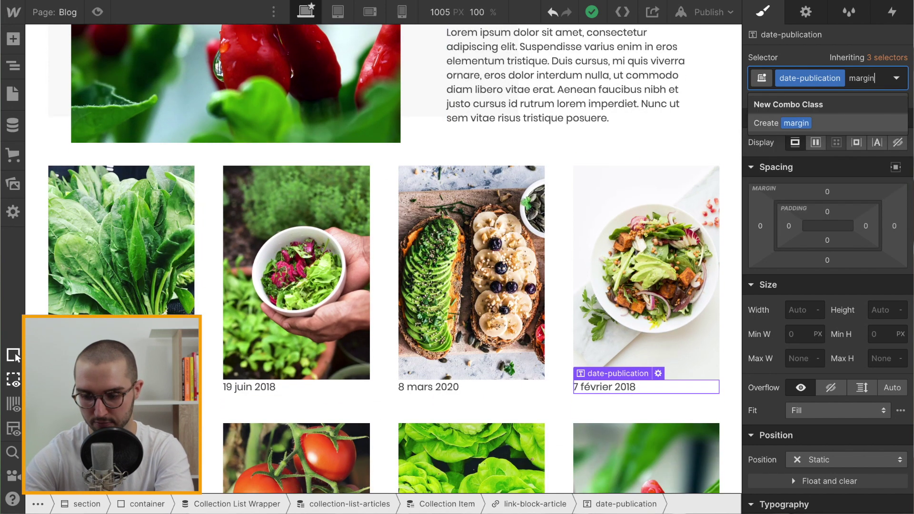
text(-top-32)
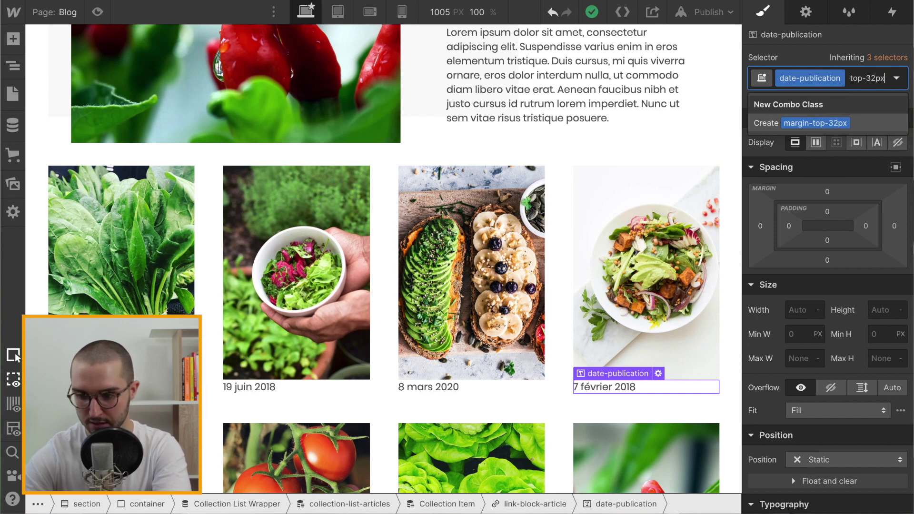
key(Return)
Set the top margin of the article card dates to 32 px on the new combo class
click(827, 216)
text(32)
key(Return)
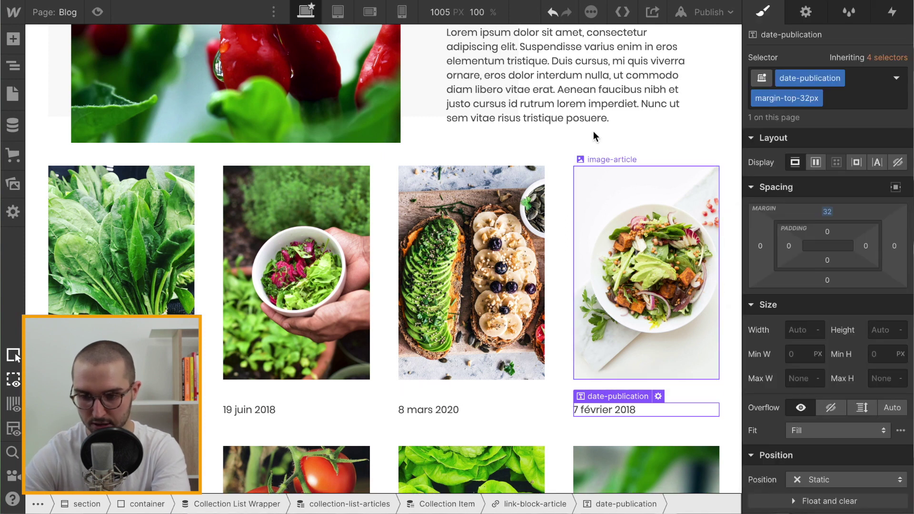
scroll(593, 131, up, 6)
scroll(465, 239, down, 7)
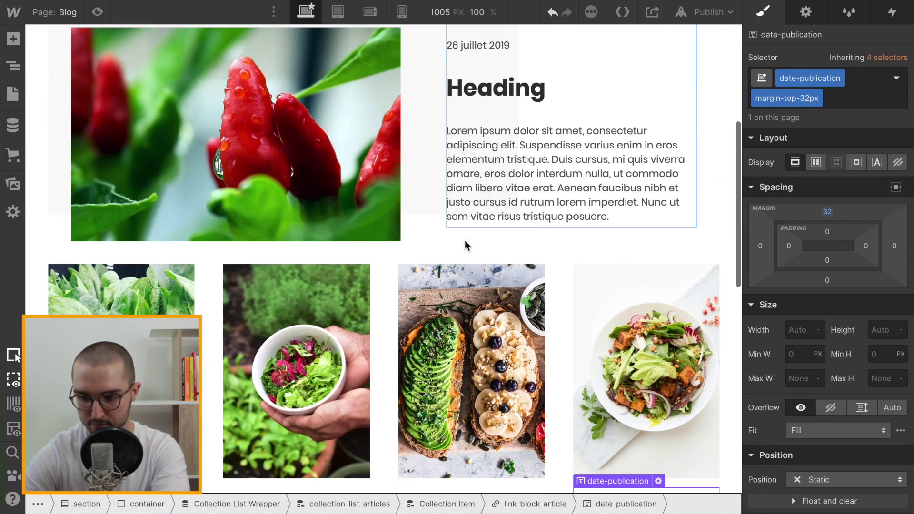
scroll(635, 357, down, 1)
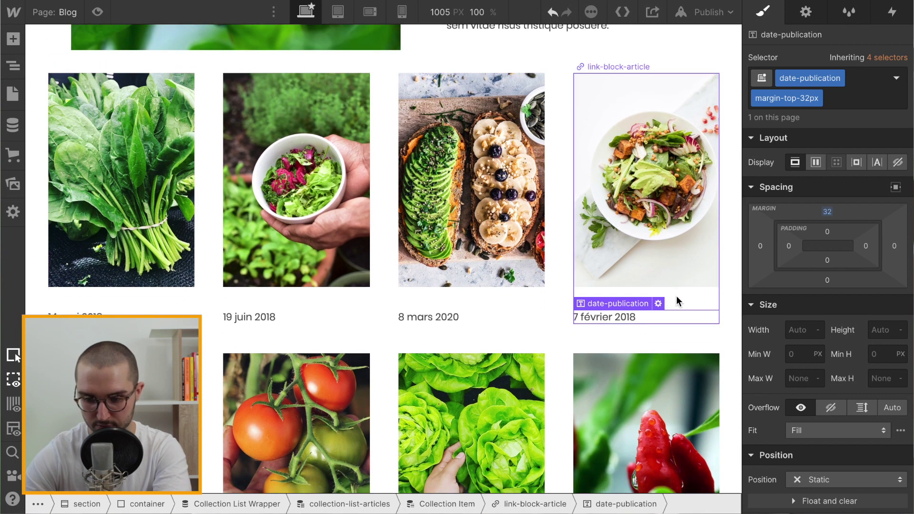
Insert a Heading element below the date text inside the article cards
key(ctrl+e)
text(ge)
key(BackSpace)
key(BackSpace)
text(h)
key(Return)
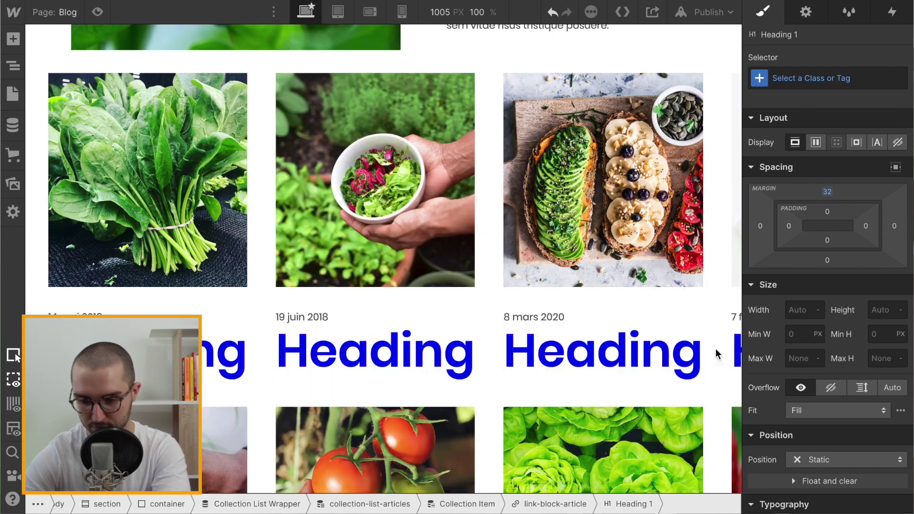
Set the card heading to H2 and bind its text to the Articles field Nom de l'article
click(564, 319)
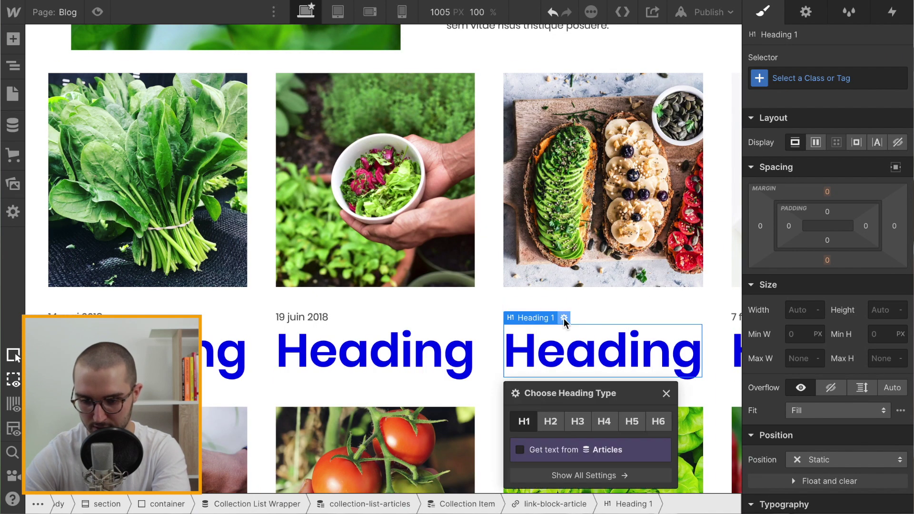
click(550, 426)
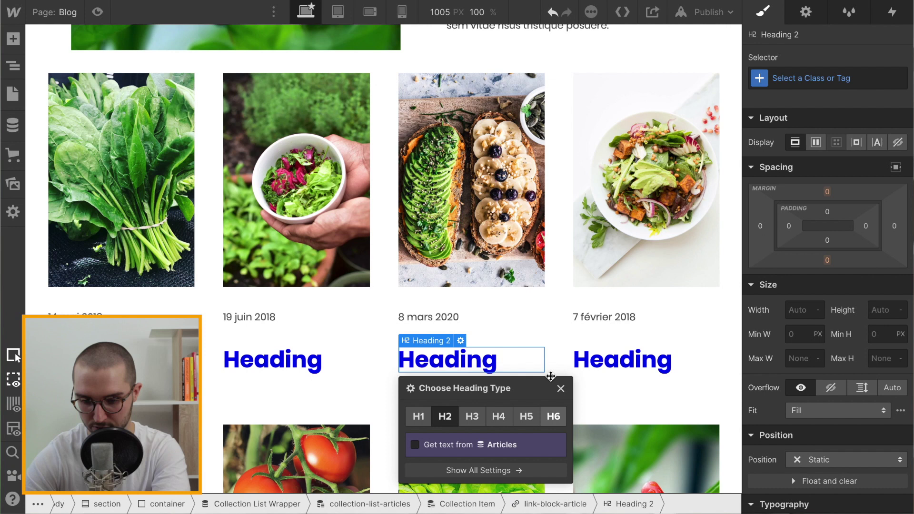
click(416, 446)
click(436, 463)
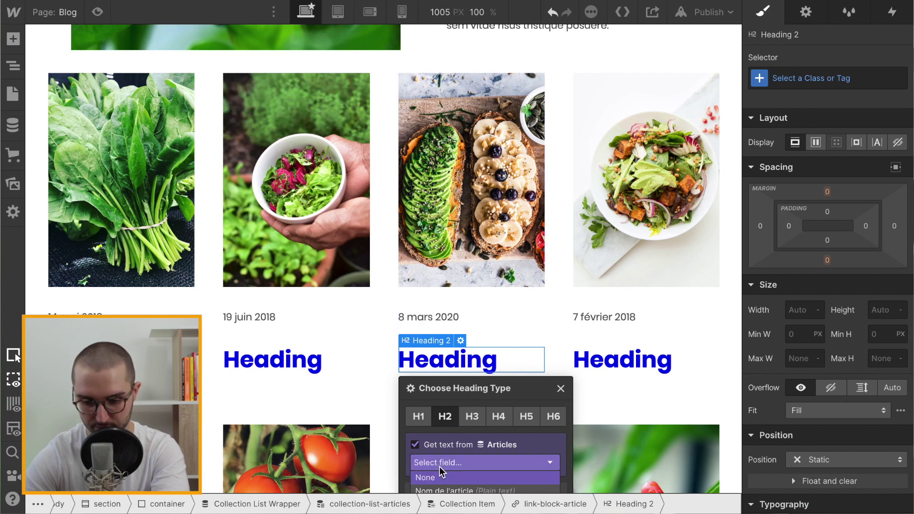
click(456, 491)
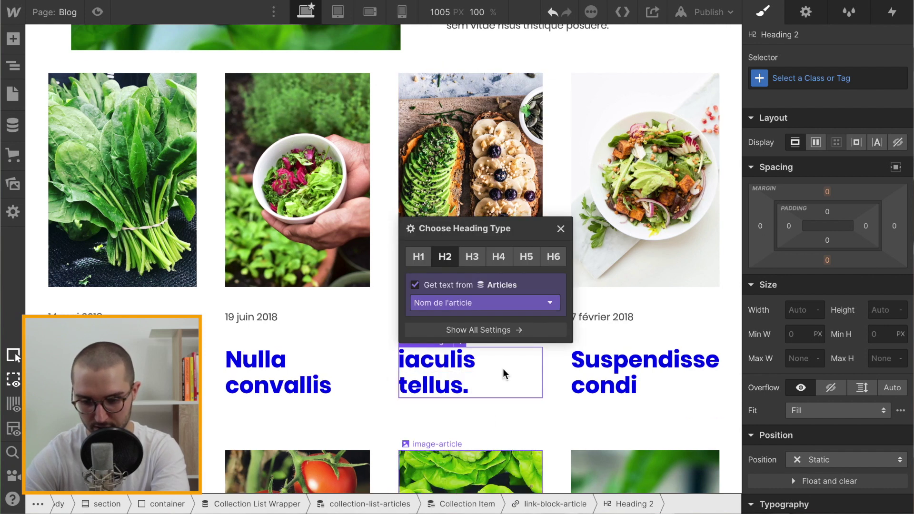
click(560, 231)
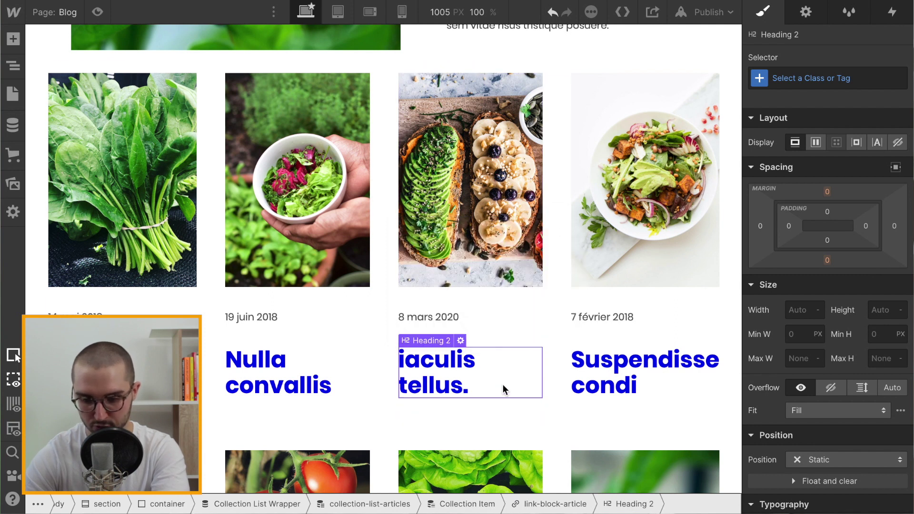
Select the All H2 Headings tag for the card title and set its text color to the Black swatch
click(839, 79)
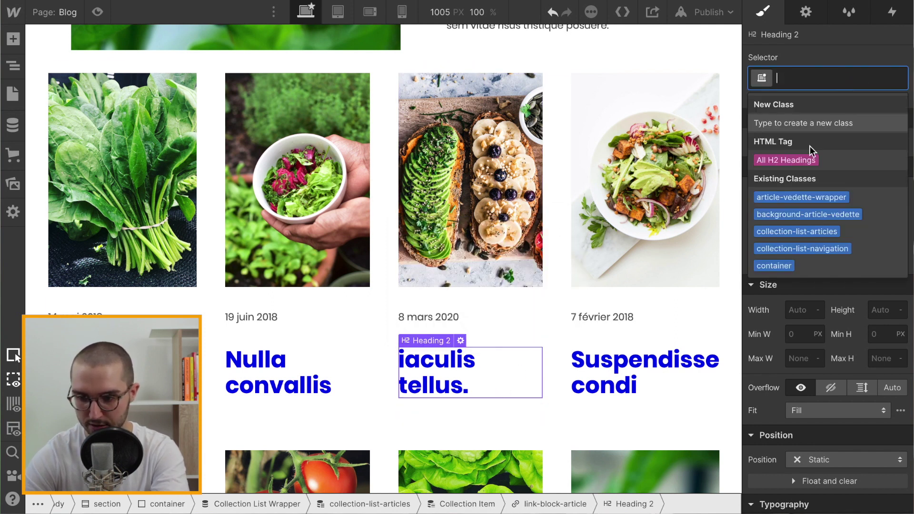
click(803, 161)
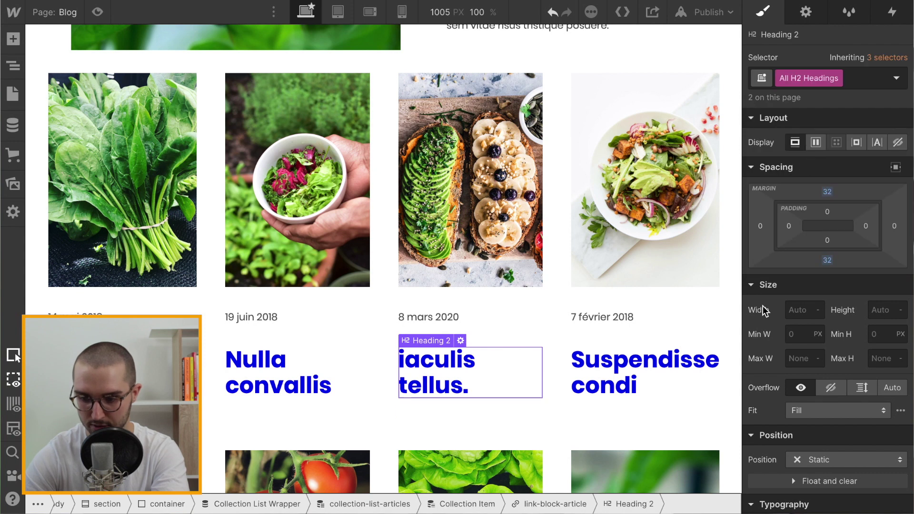
scroll(762, 307, down, 5)
scroll(763, 307, down, 2)
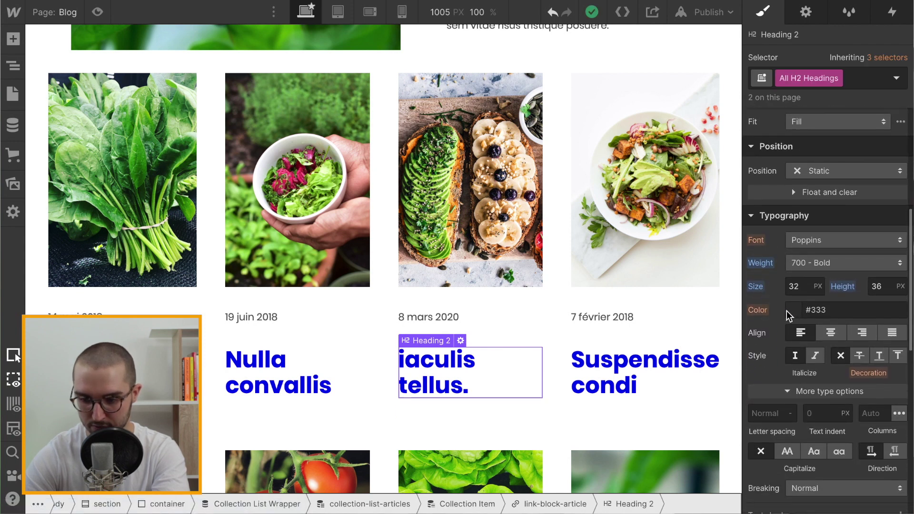
scroll(670, 281, up, 3)
scroll(670, 285, up, 2)
scroll(670, 286, down, 2)
scroll(670, 286, up, 1)
scroll(571, 286, down, 2)
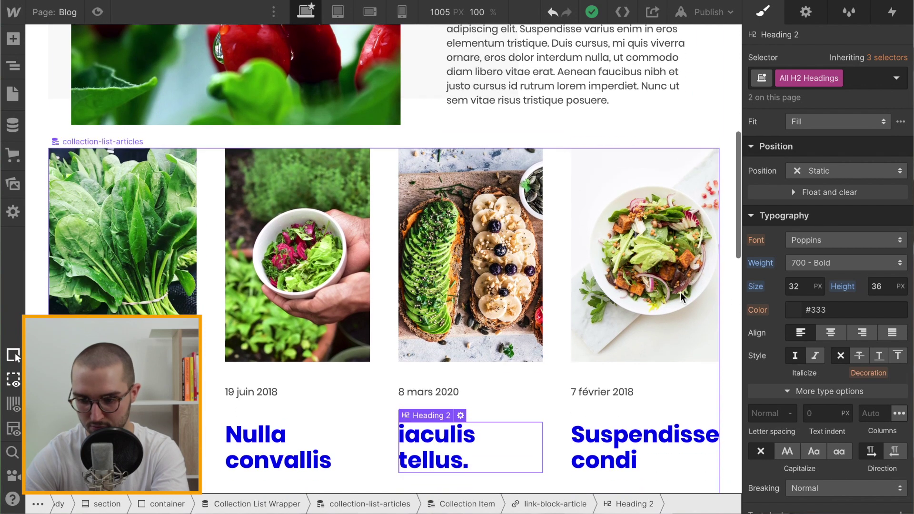
click(794, 309)
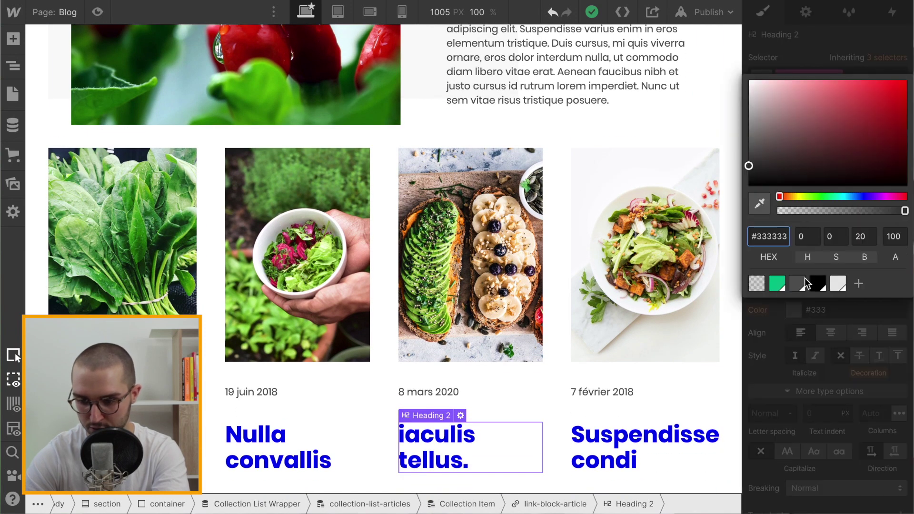
click(818, 283)
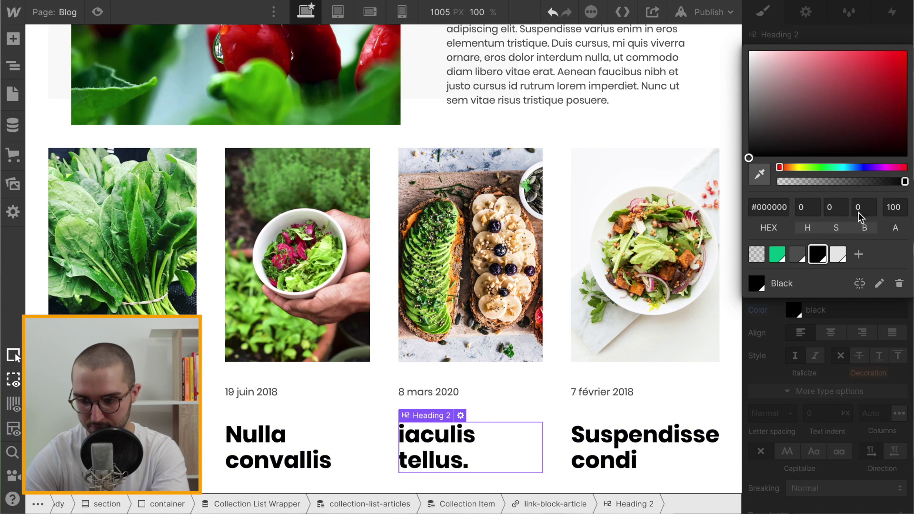
click(800, 38)
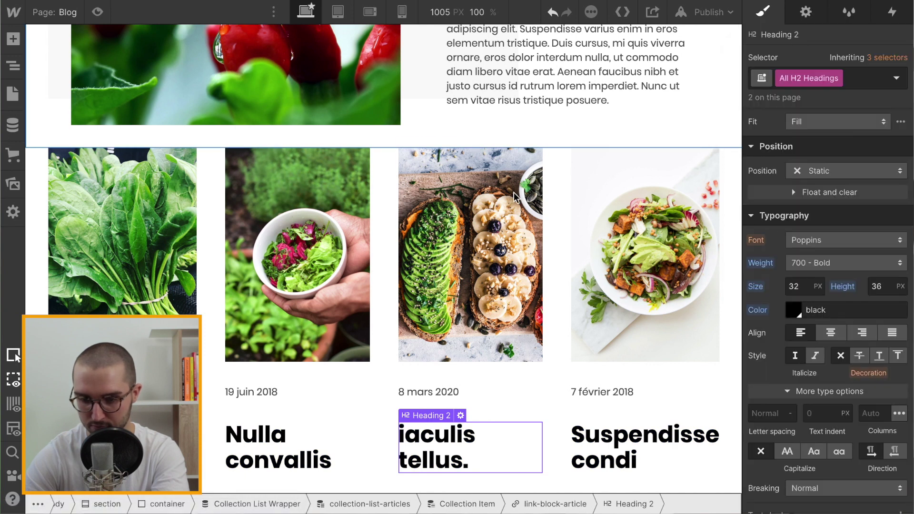
scroll(513, 202, up, 2)
scroll(512, 202, down, 2)
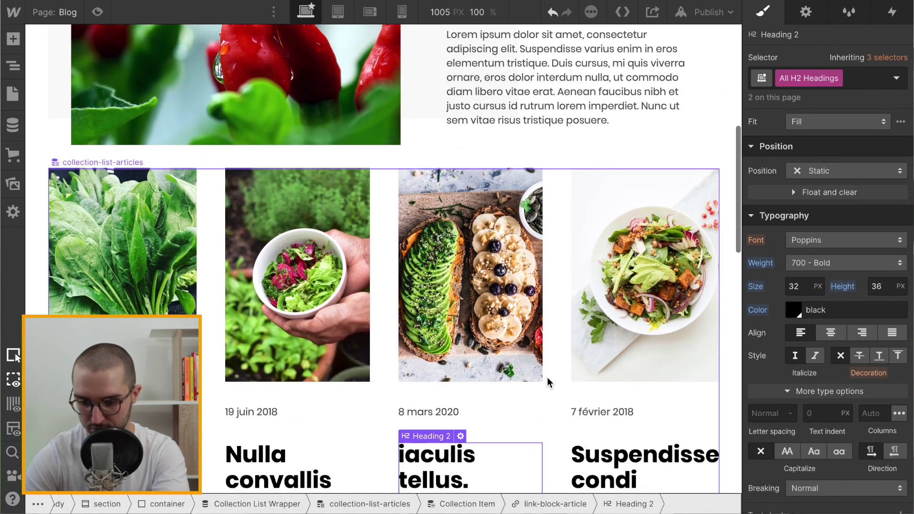
Set the font weight of the All H2 Headings tag to 500 - Medium
scroll(547, 379, down, 2)
click(828, 265)
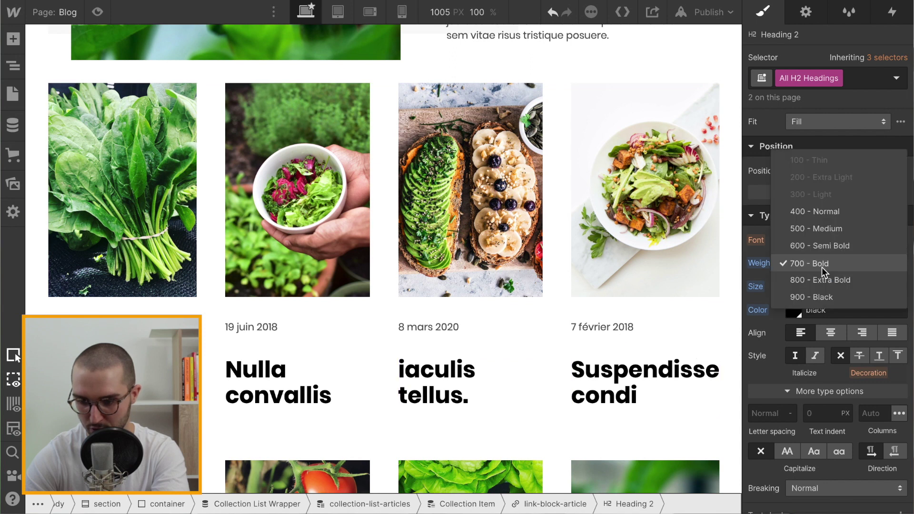
click(827, 229)
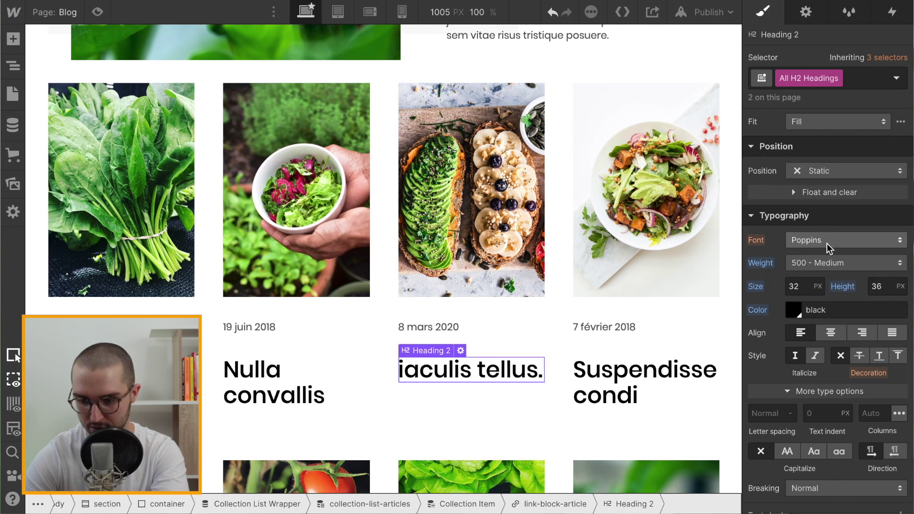
Set the All H2 Headings font size to 24 px and the line height to 34 px
click(794, 286)
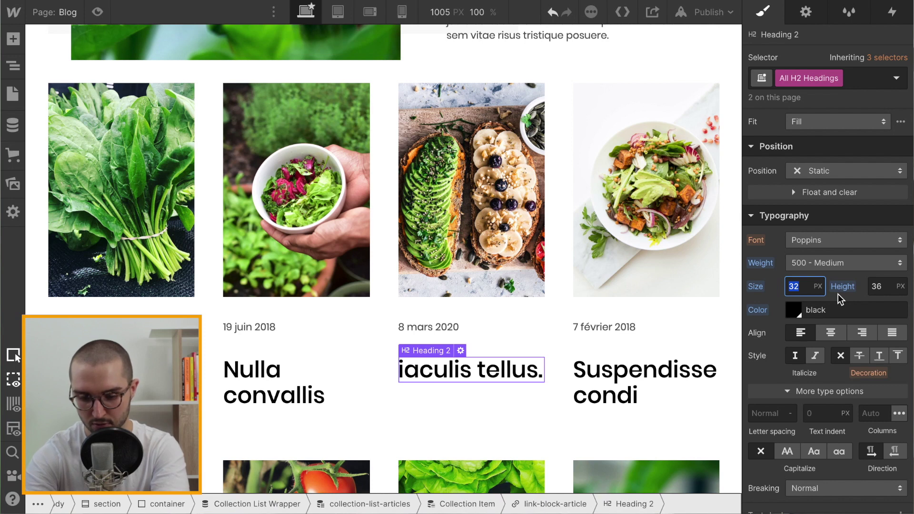
text(28)
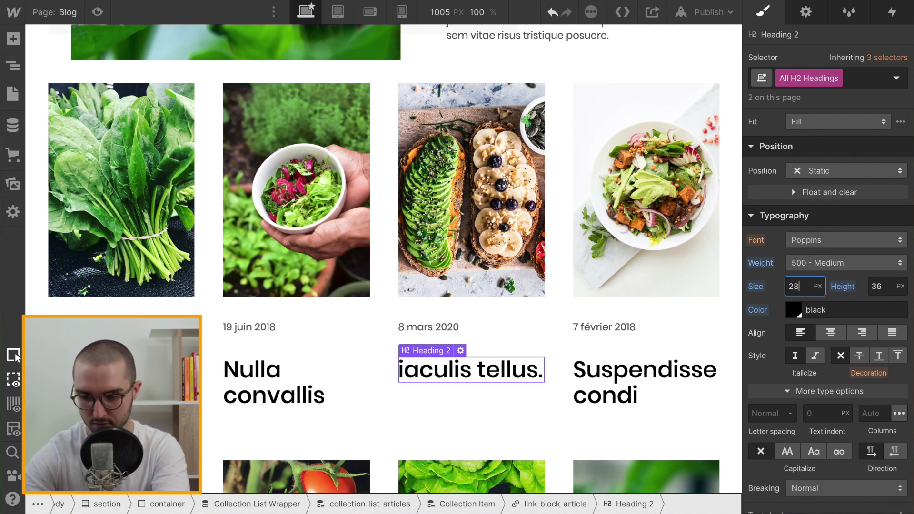
key(BackSpace)
text(4)
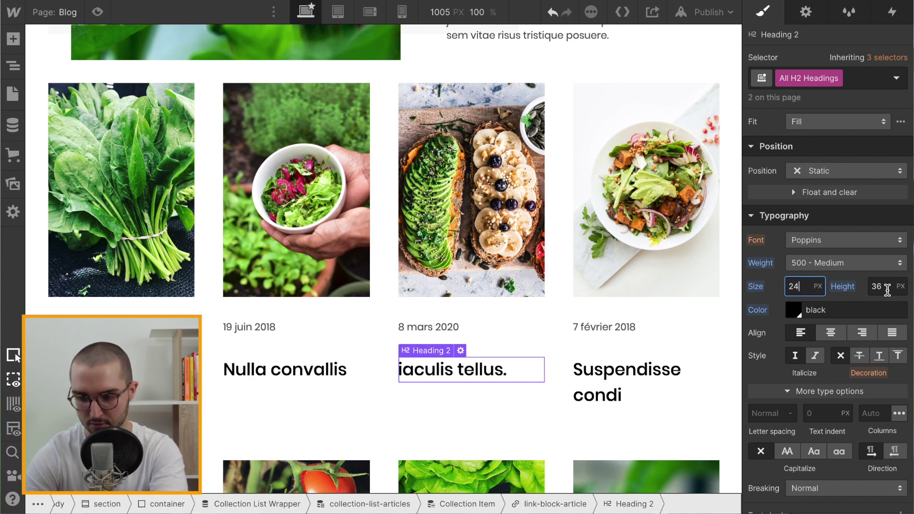
click(885, 286)
text(34)
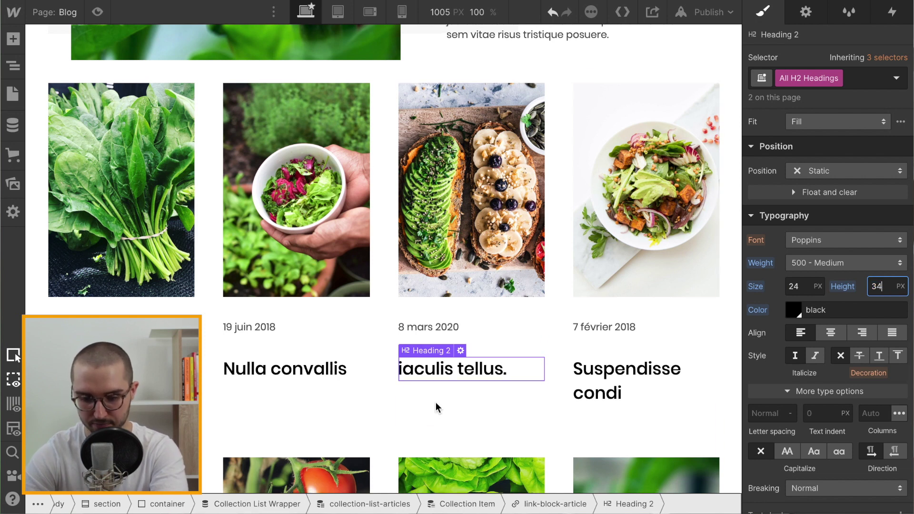
click(450, 402)
Check the card title's spacing and compare the card headings with the featured article's heading
click(481, 371)
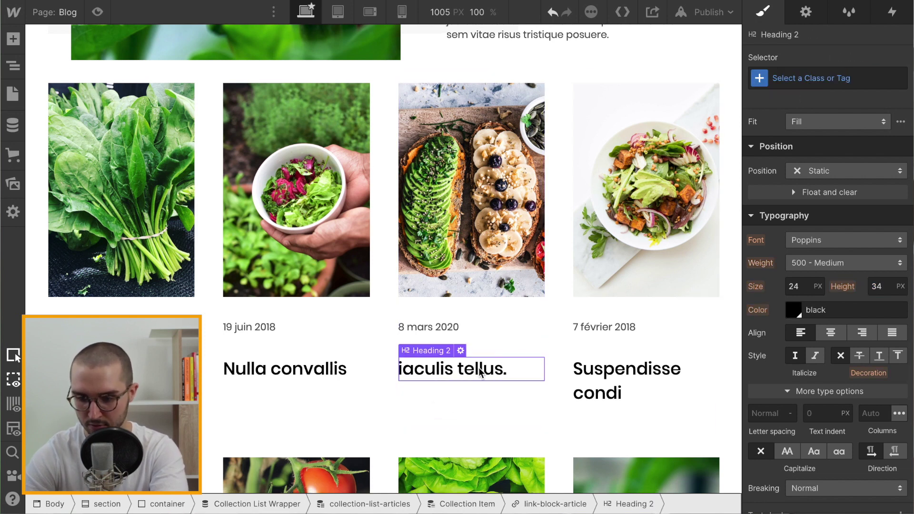
scroll(794, 246, up, 6)
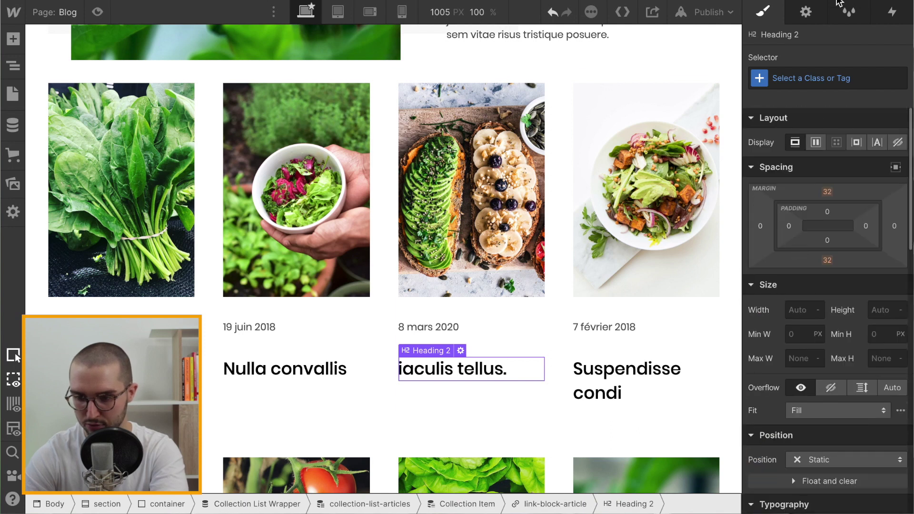
scroll(558, 136, up, 5)
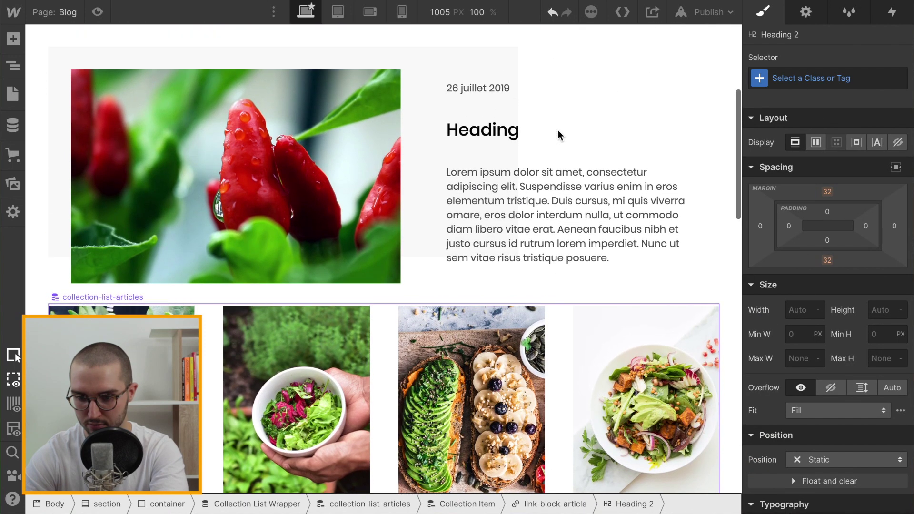
scroll(560, 136, down, 4)
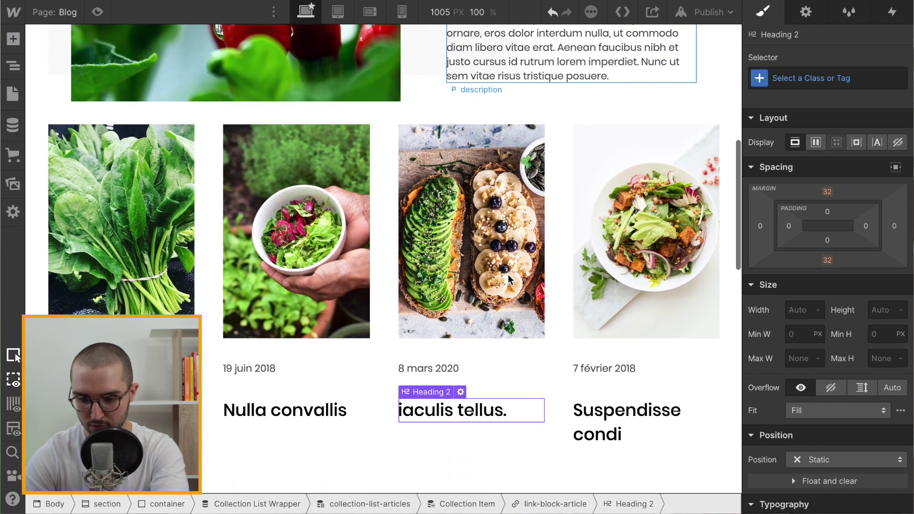
scroll(509, 278, up, 3)
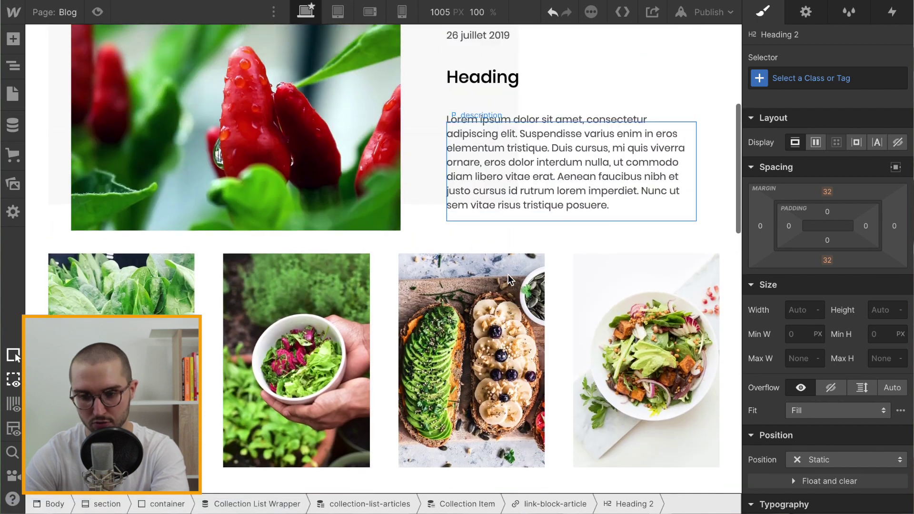
scroll(508, 278, down, 3)
scroll(508, 278, up, 3)
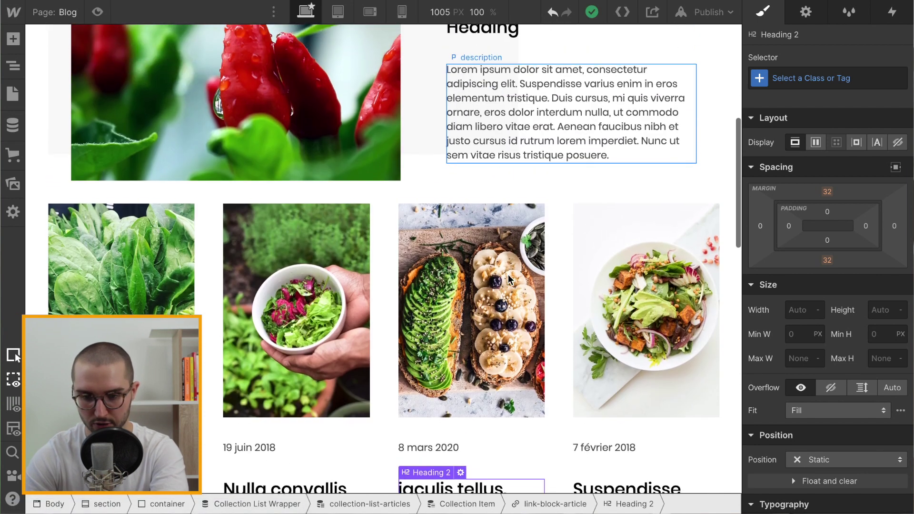
scroll(509, 278, up, 1)
scroll(509, 280, down, 5)
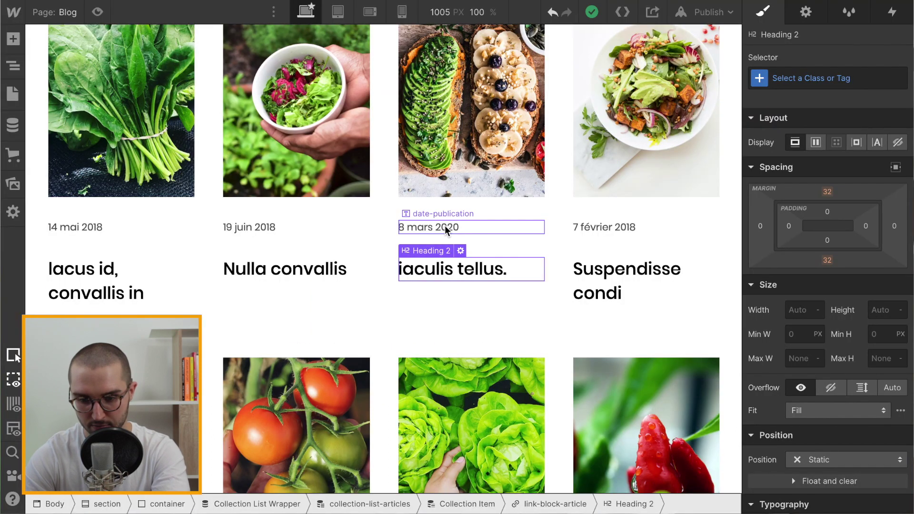
Select the card date, then examine the date, category and author line on the reference Agricool article page
click(446, 227)
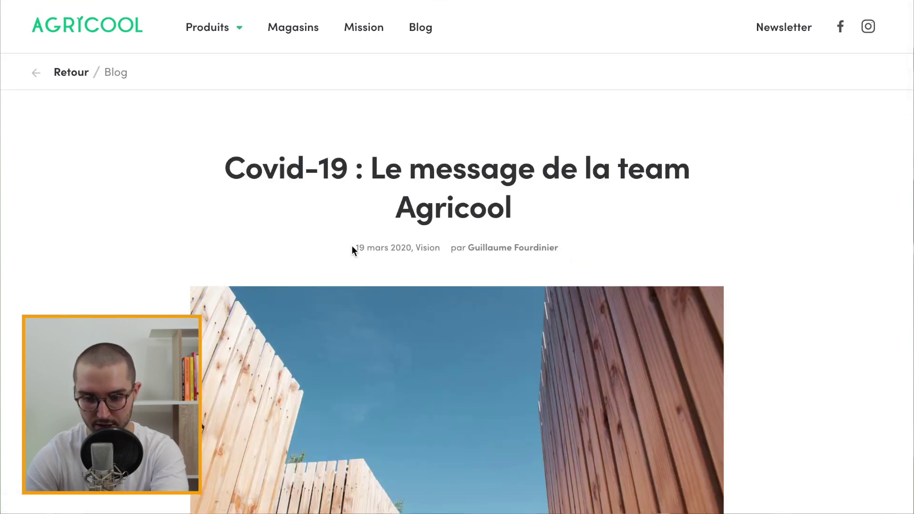
drag(352, 248, 574, 248)
click(243, 239)
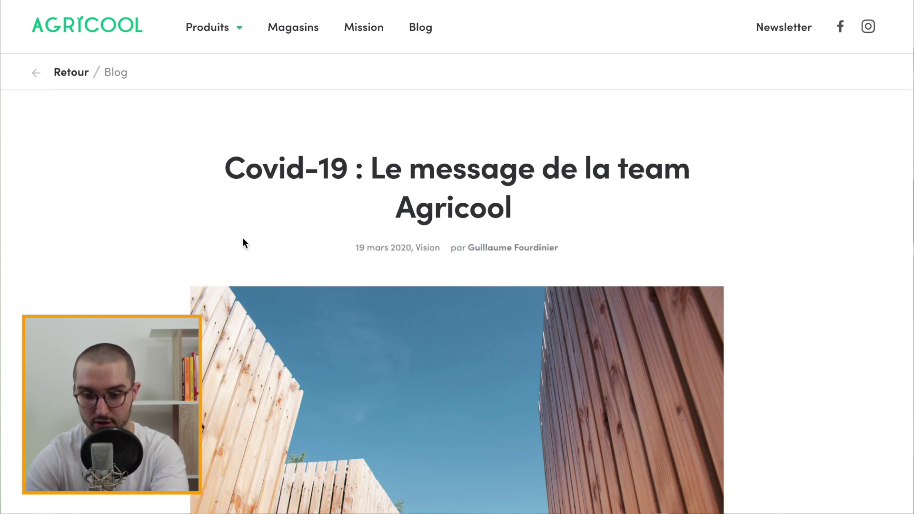
click(238, 1)
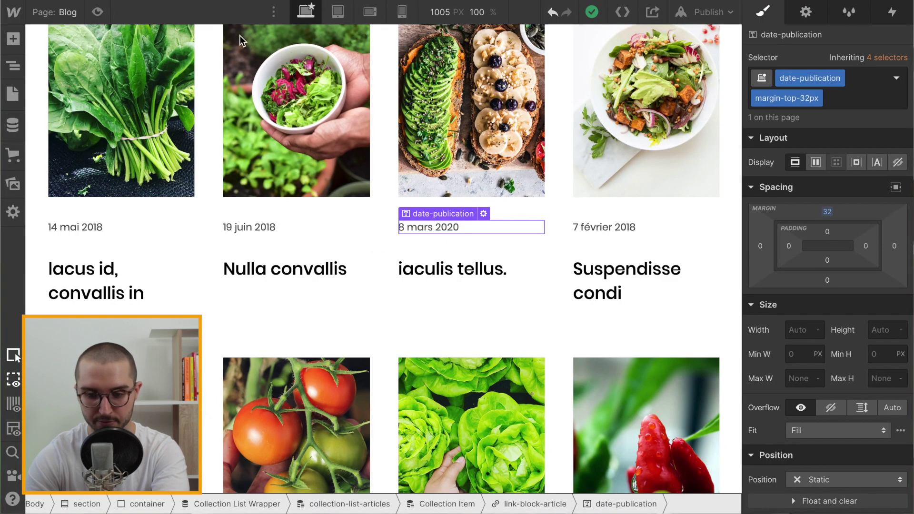
Preview the Blog page and review the article grid and its spacing below the featured article
scroll(552, 273, up, 1)
scroll(551, 272, up, 5)
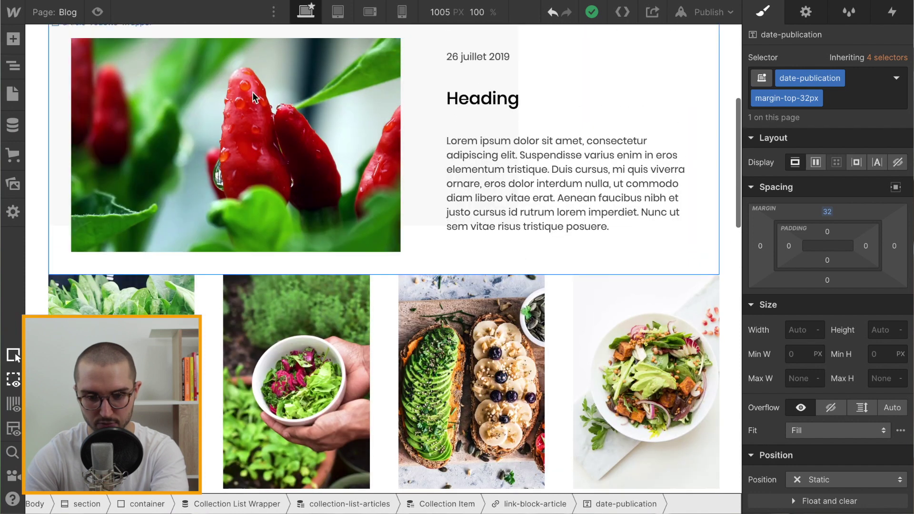
click(97, 12)
scroll(448, 193, down, 12)
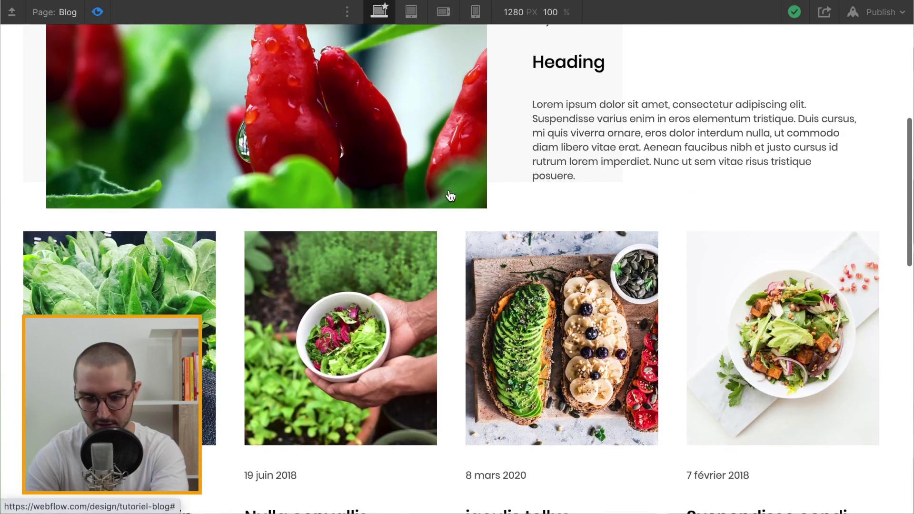
scroll(449, 190, down, 5)
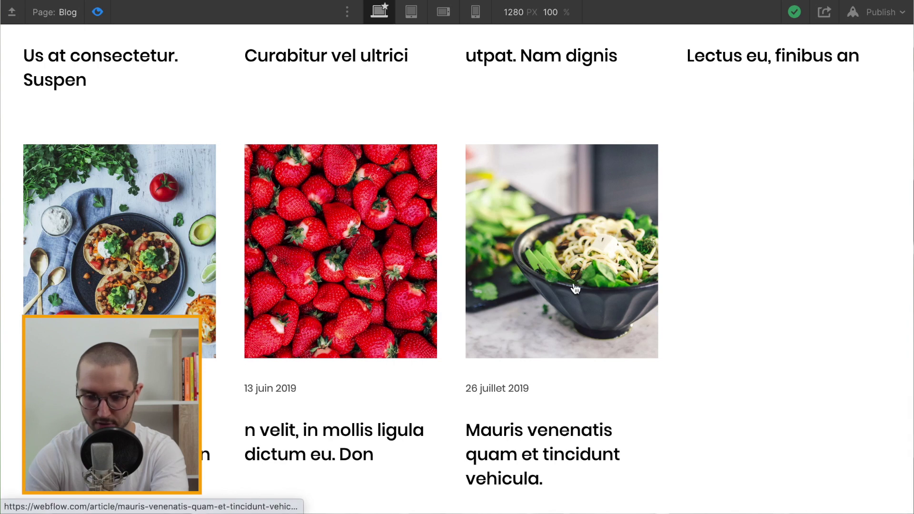
scroll(575, 288, up, 19)
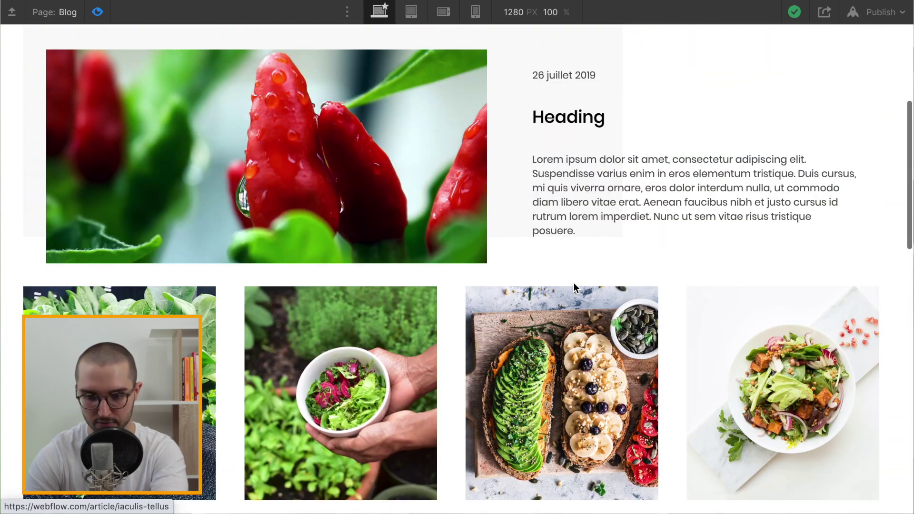
scroll(480, 299, up, 5)
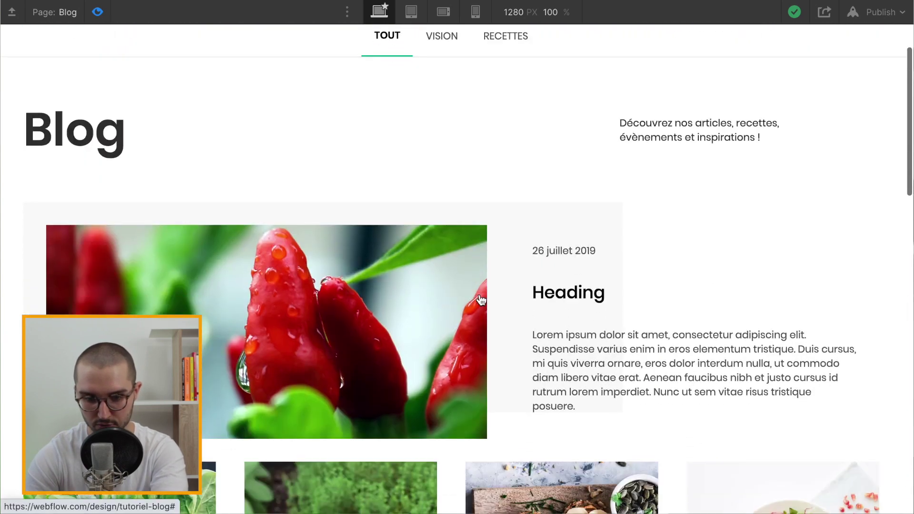
scroll(481, 300, down, 3)
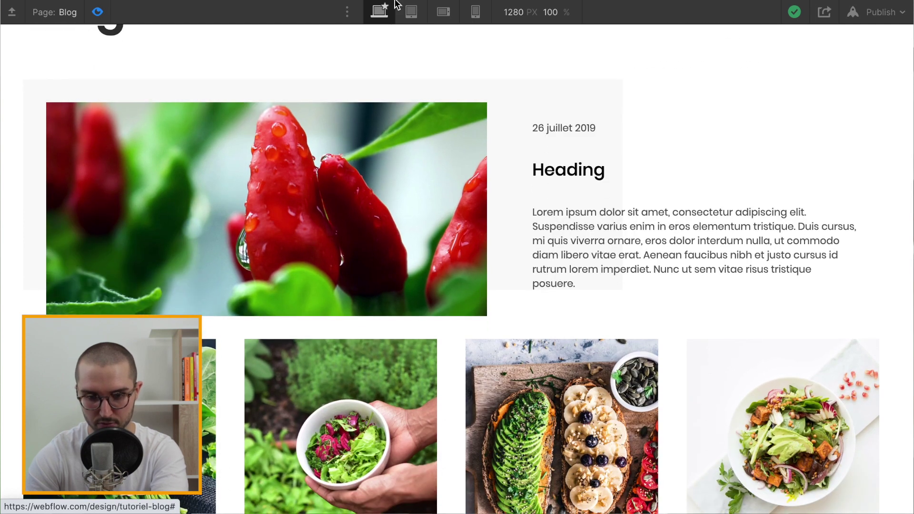
click(97, 13)
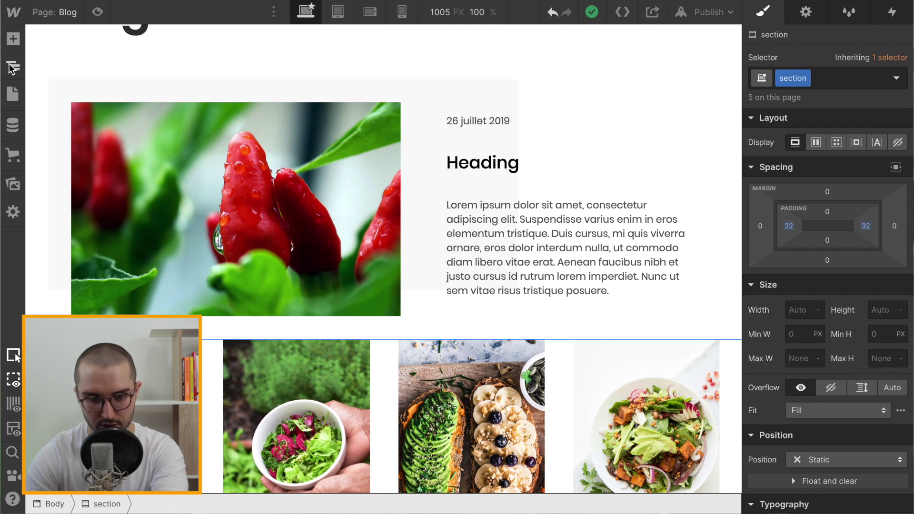
Select the Collection List Wrapper of the article grid and give it the new class collection-list-wrapper-articles
click(13, 68)
click(115, 386)
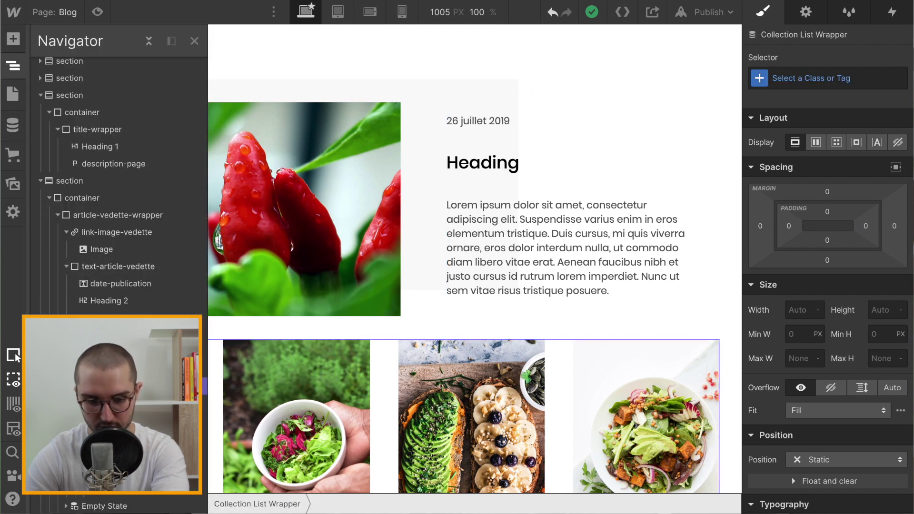
click(810, 78)
text(collection-list-w)
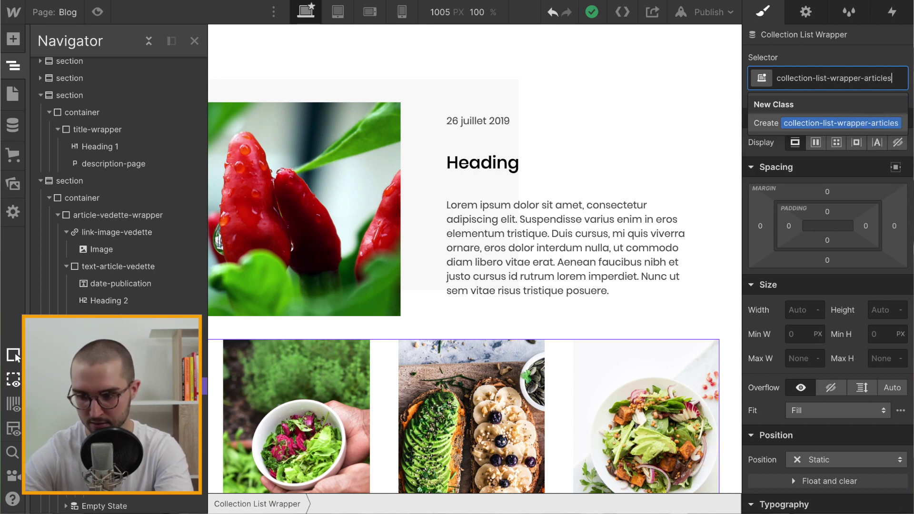
text(rapper-articles)
key(Return)
Set the top margin of the article collection list wrapper to 100 px
click(826, 212)
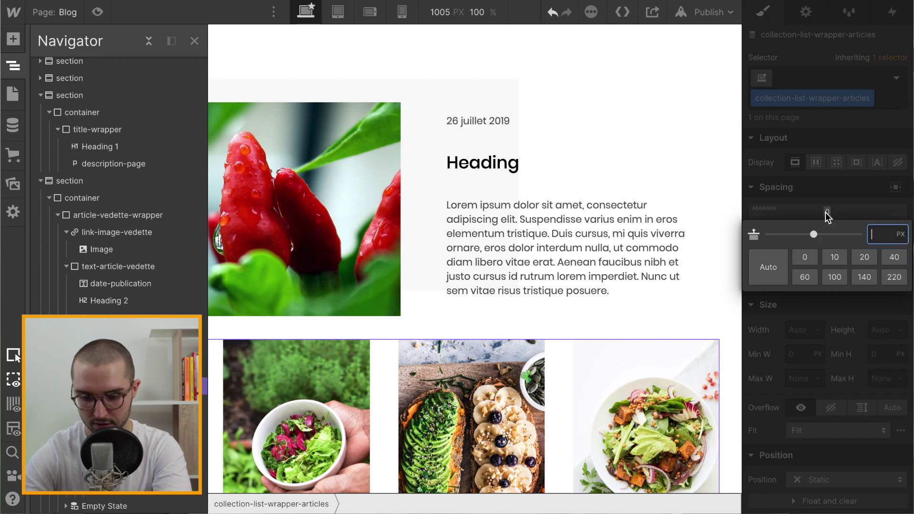
text(100)
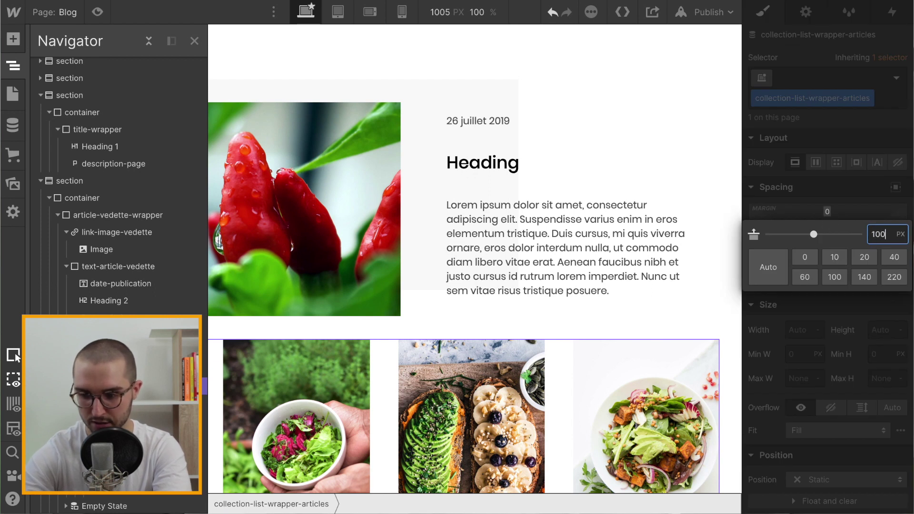
key(Return)
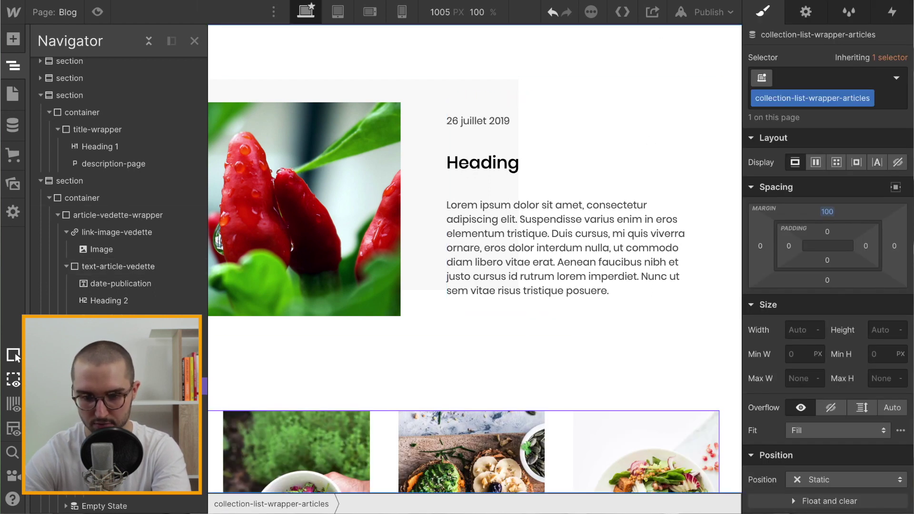
Preview the Blog page, review the spacing above the article grid, and follow the Nulla convallis card to its article page
click(97, 12)
scroll(498, 174, down, 7)
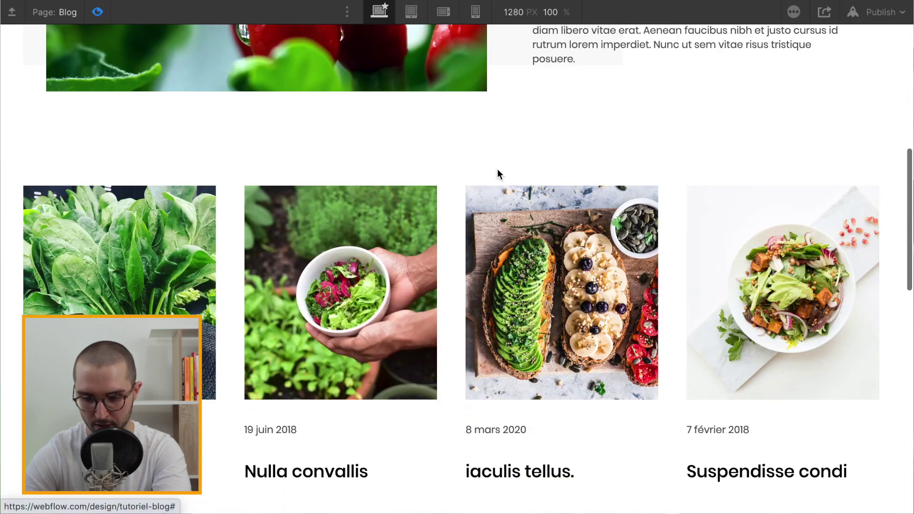
scroll(498, 173, down, 10)
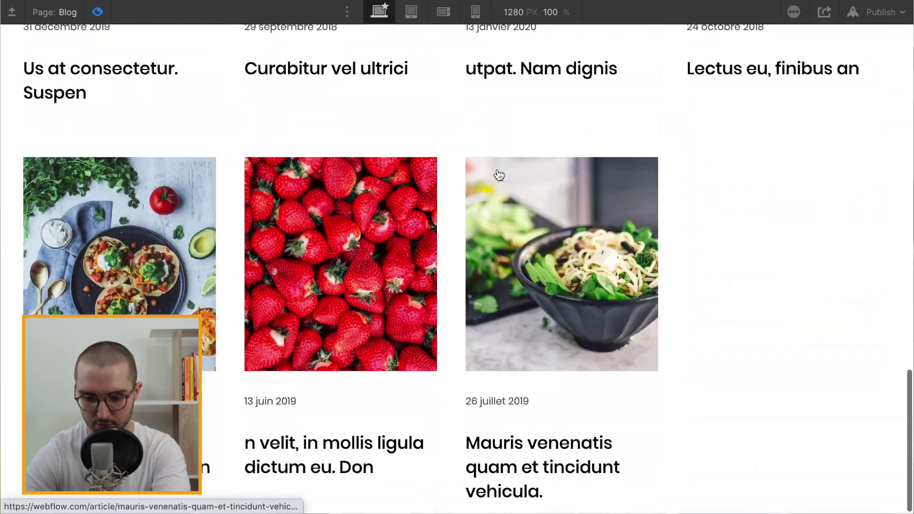
scroll(498, 175, up, 15)
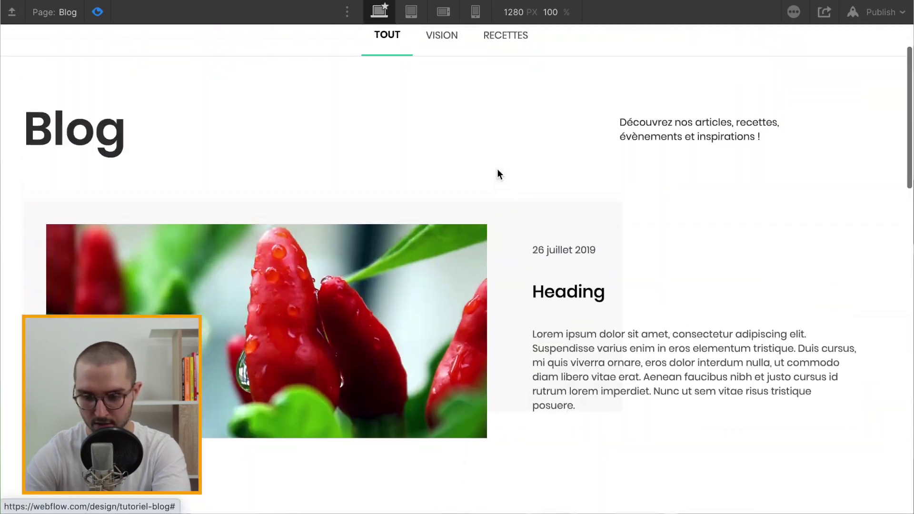
scroll(497, 169, down, 8)
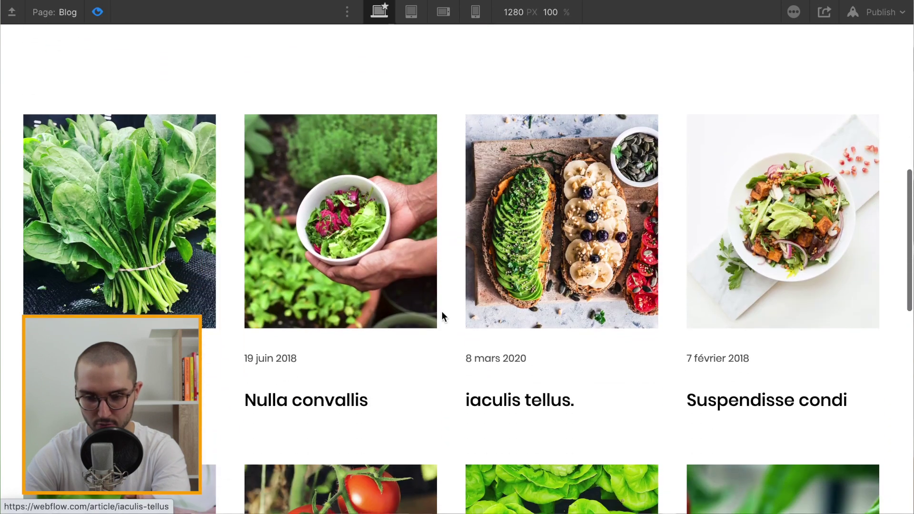
click(351, 263)
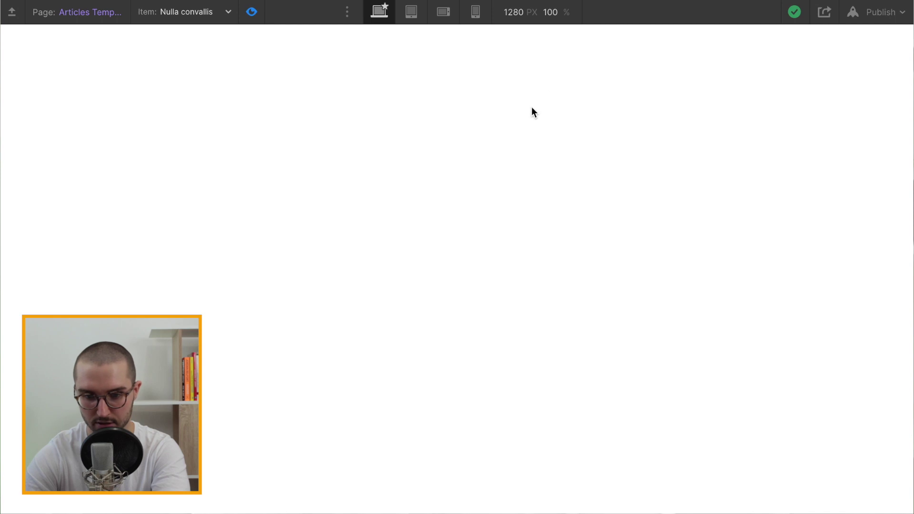
click(251, 12)
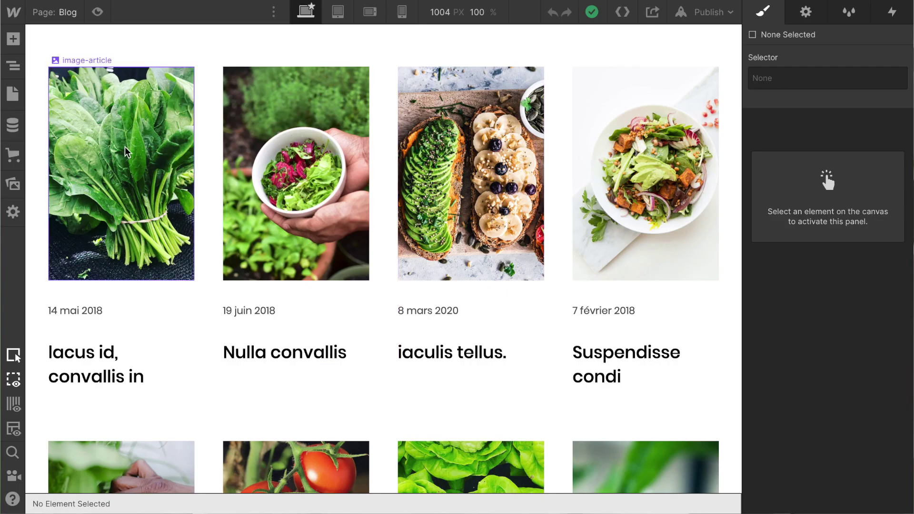
Open the Articles Template collection page and preview it with the article Curabitur vel ultrici
click(10, 97)
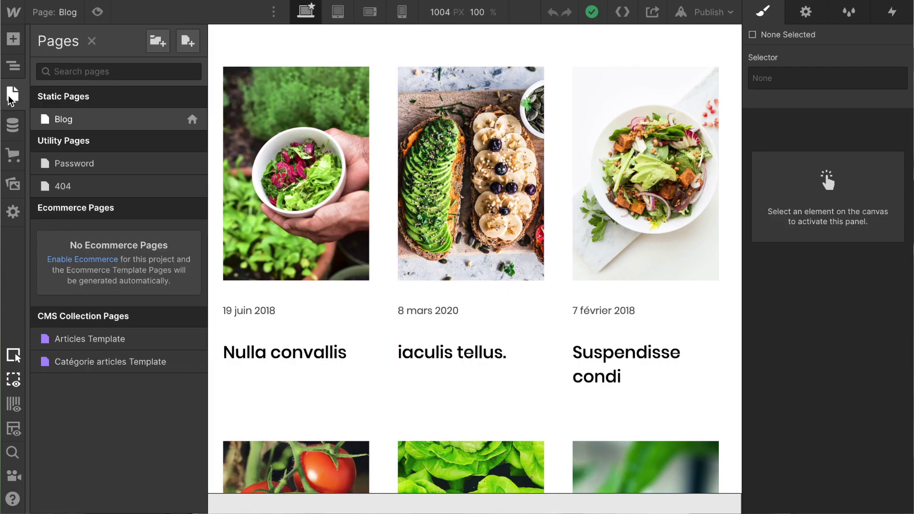
click(105, 340)
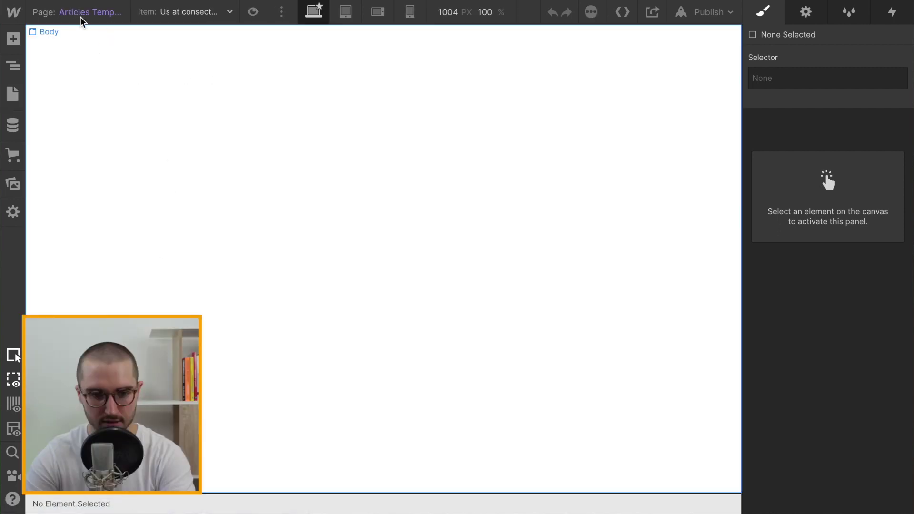
click(188, 18)
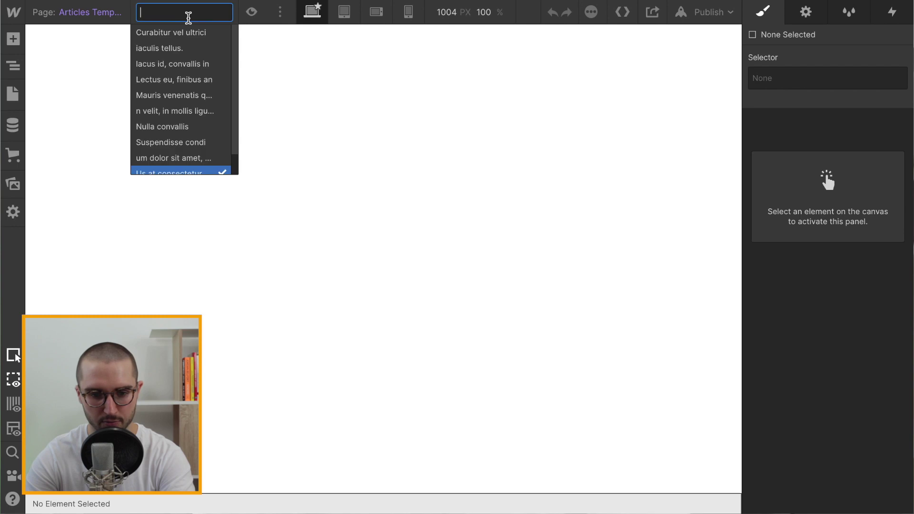
click(174, 34)
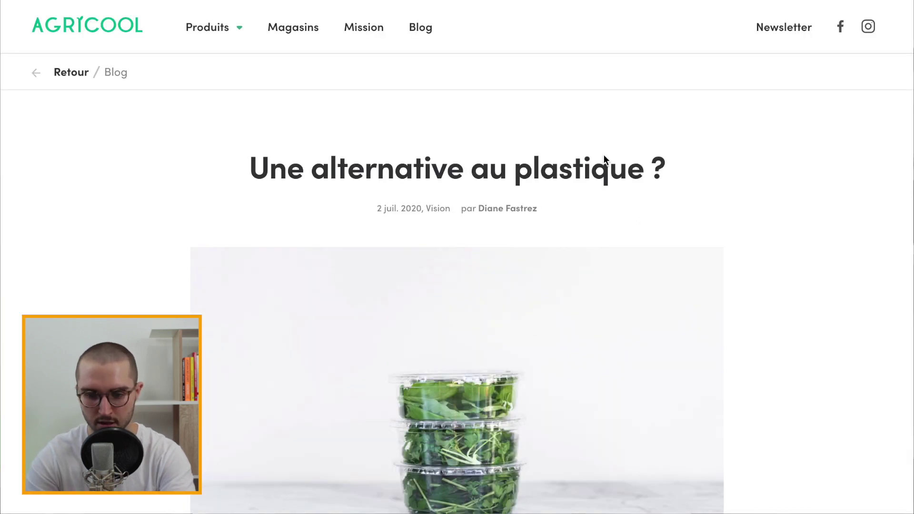
Examine the reference Agricool article page from its title and main image down to the related articles section, then return to the Webflow project
scroll(876, 266, down, 8)
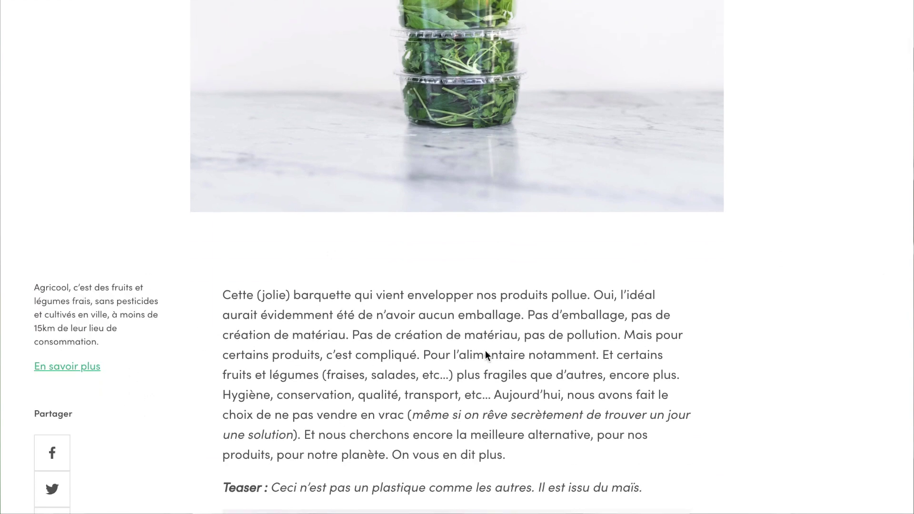
scroll(496, 351, down, 20)
scroll(495, 351, down, 20)
scroll(496, 350, down, 20)
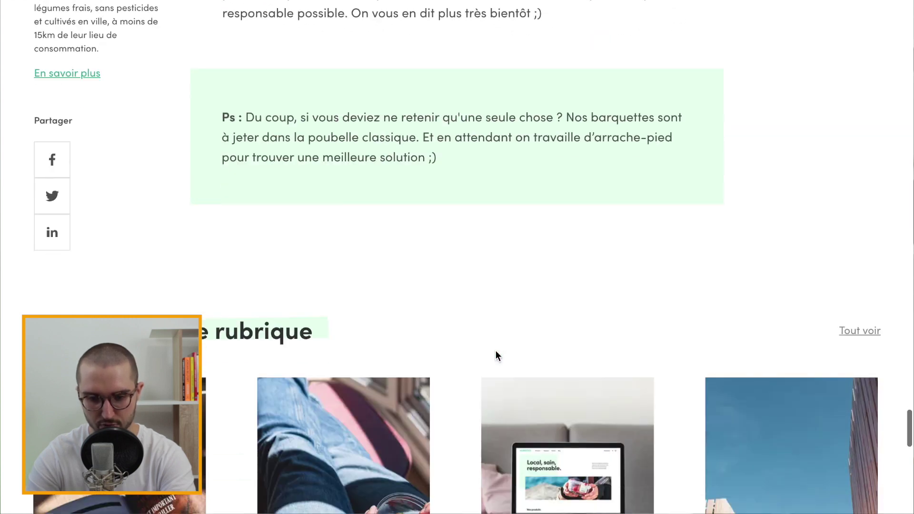
scroll(475, 253, down, 6)
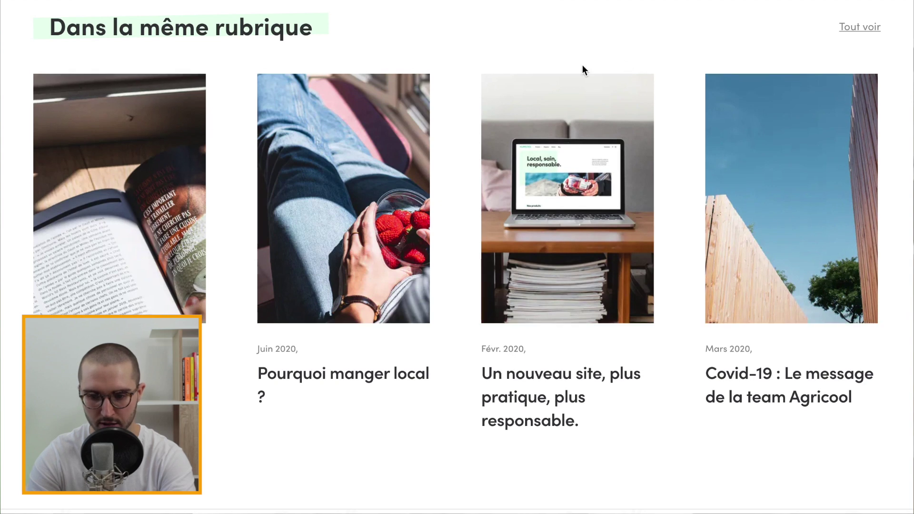
scroll(583, 69, up, 15)
scroll(581, 64, up, 20)
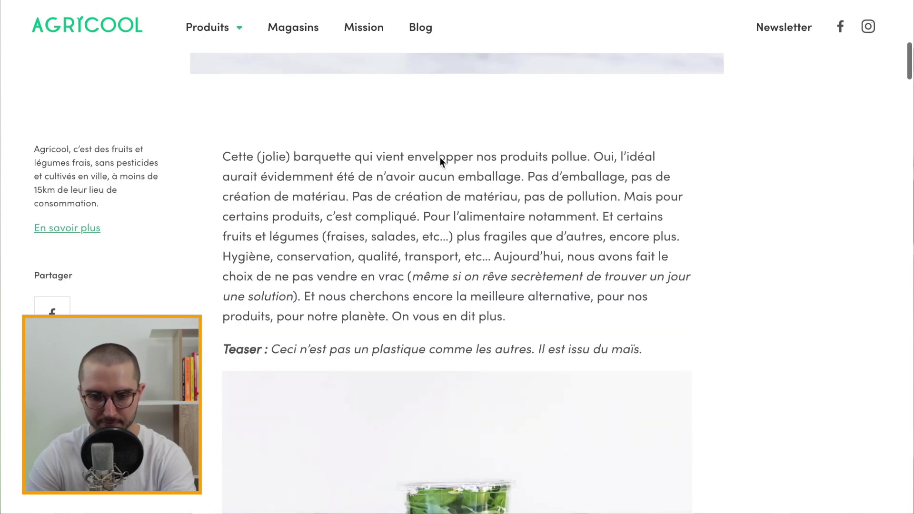
scroll(440, 161, down, 3)
scroll(318, 63, up, 2)
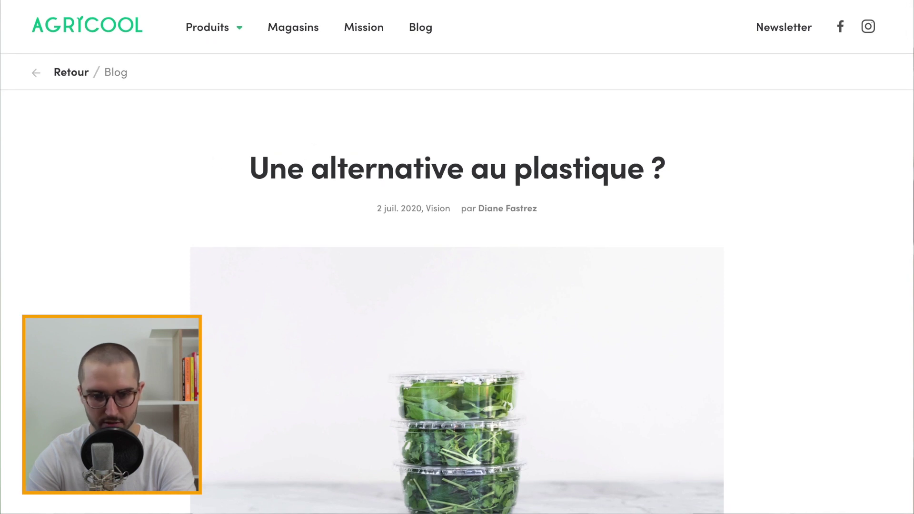
key(ctrl+Tab)
key(ctrl+shift+Tab)
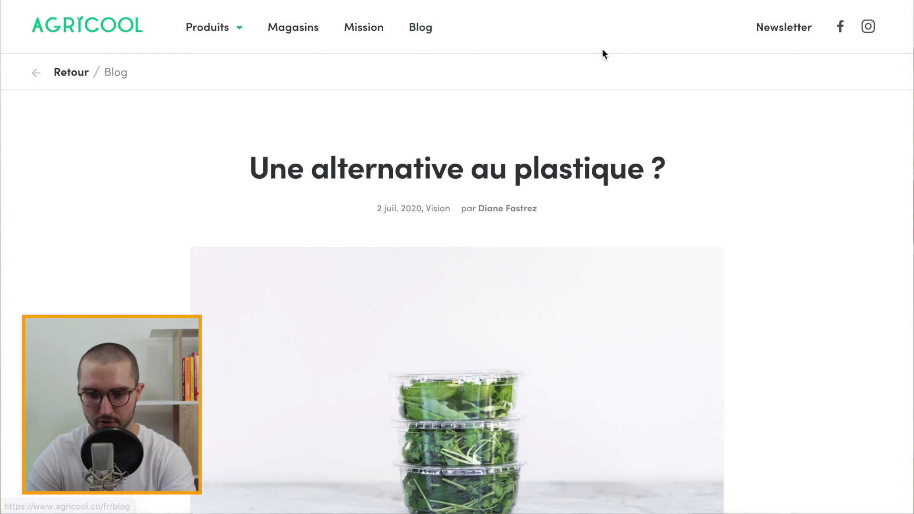
key(ctrl+Tab)
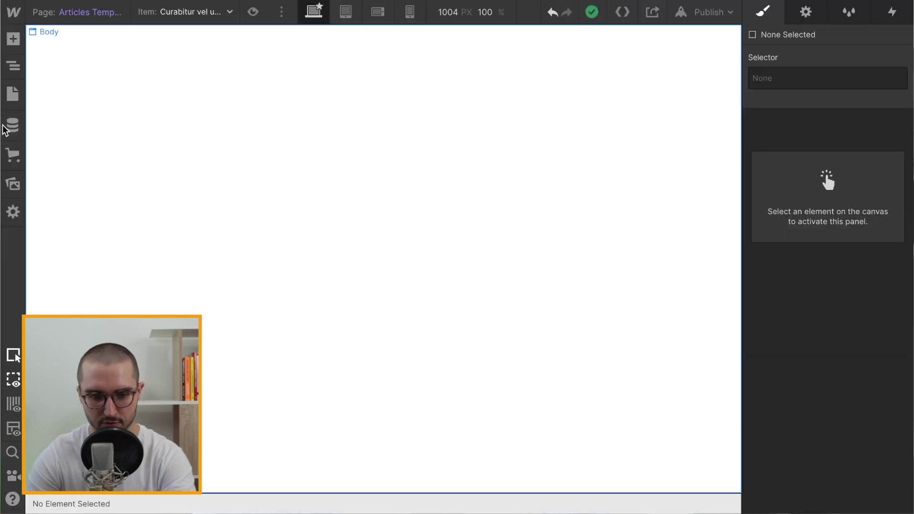
Open the Blog page and select the Agricool title text in its header
click(14, 100)
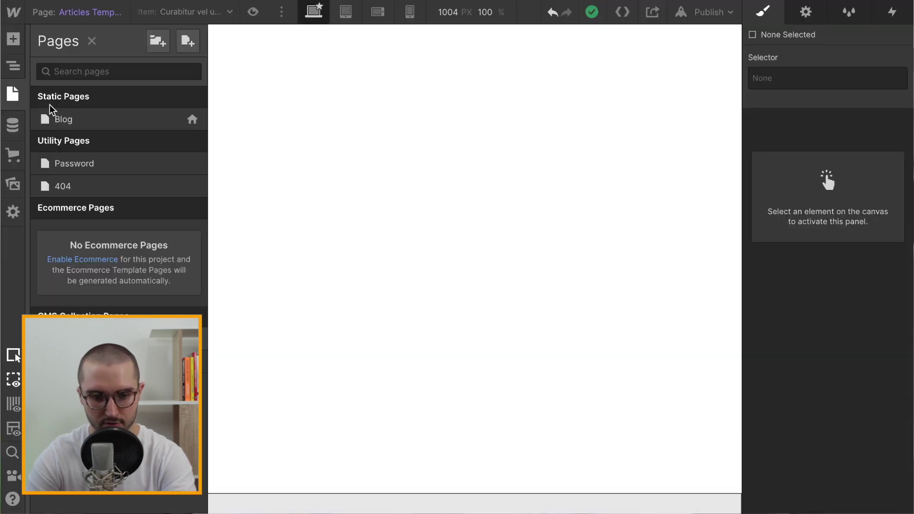
click(90, 125)
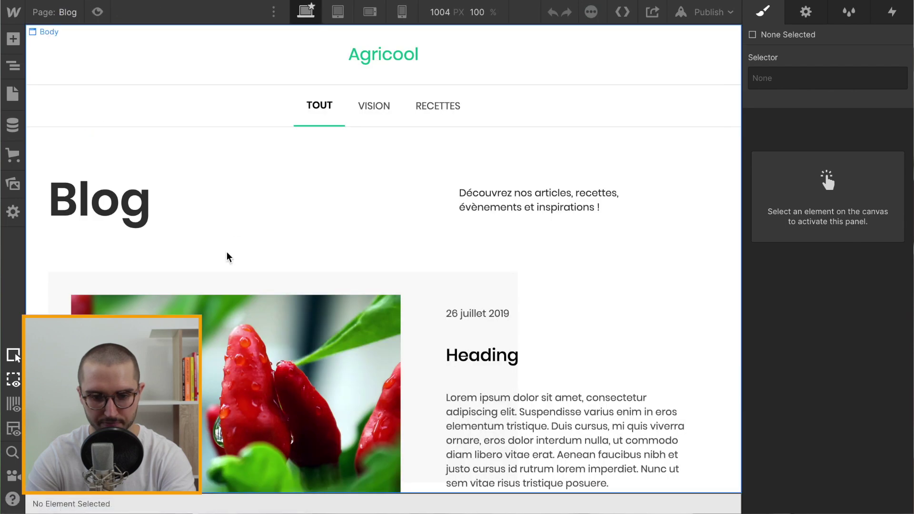
click(216, 58)
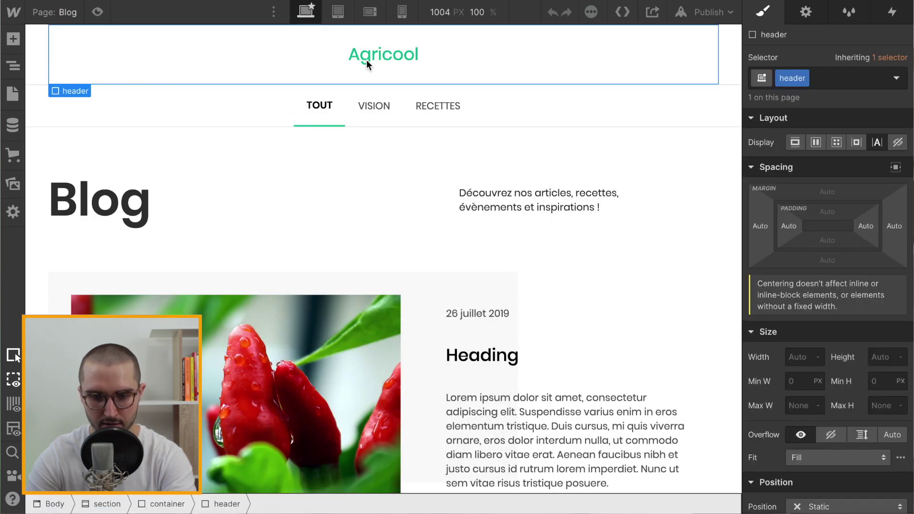
click(376, 57)
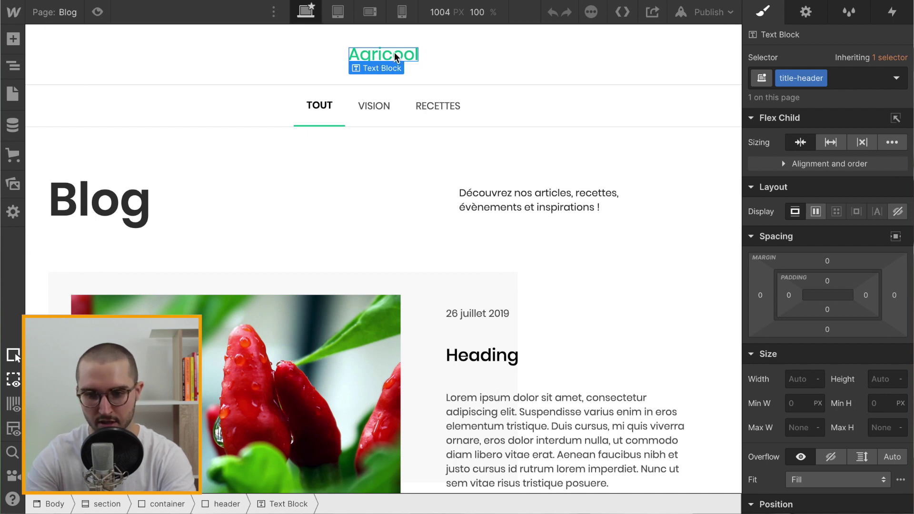
Add a Link Block to the header and nest the Agricool text block inside it
click(14, 73)
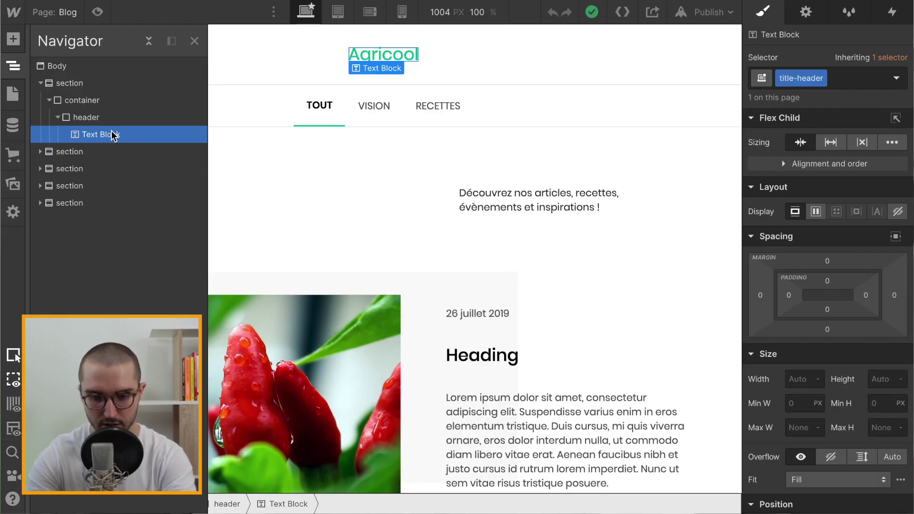
key(ctrl+e)
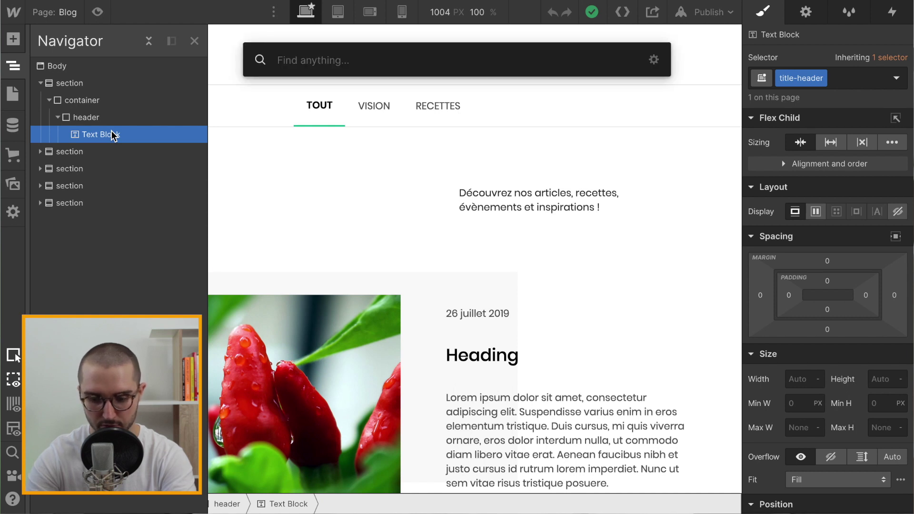
text(lin)
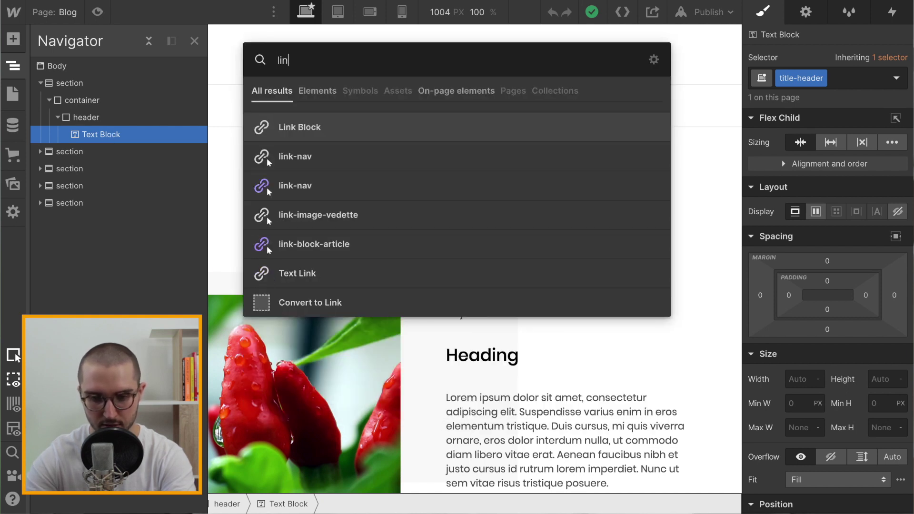
key(Return)
drag(141, 159, 117, 130)
click(98, 159)
drag(94, 158, 97, 140)
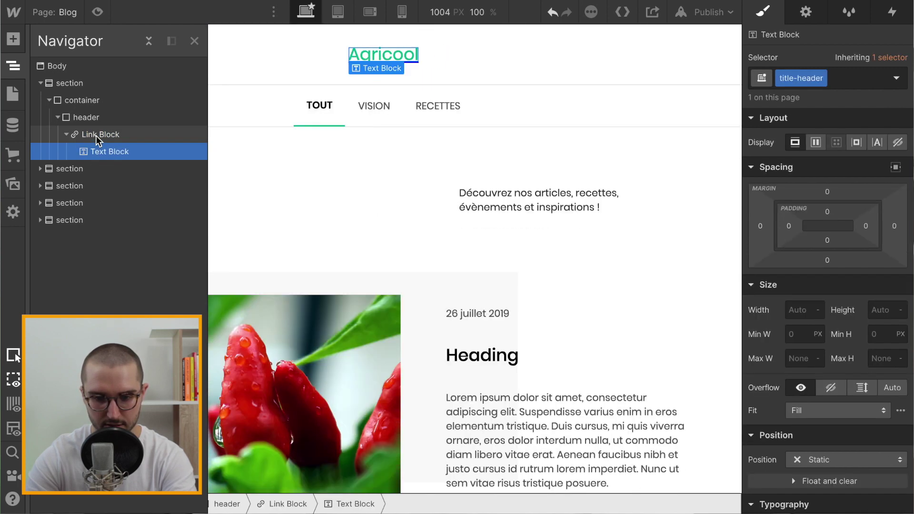
Give the header's link block the new class link-header and set its text decoration to none
click(143, 136)
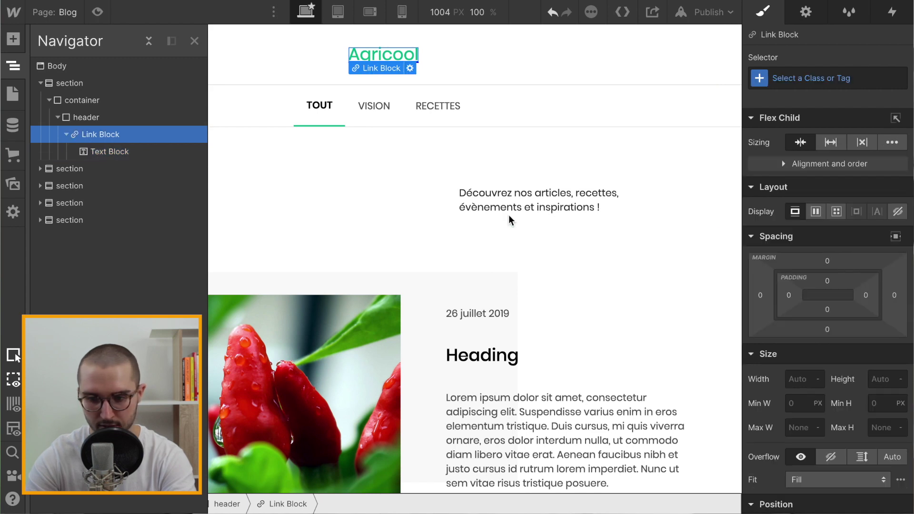
click(812, 79)
text(lin)
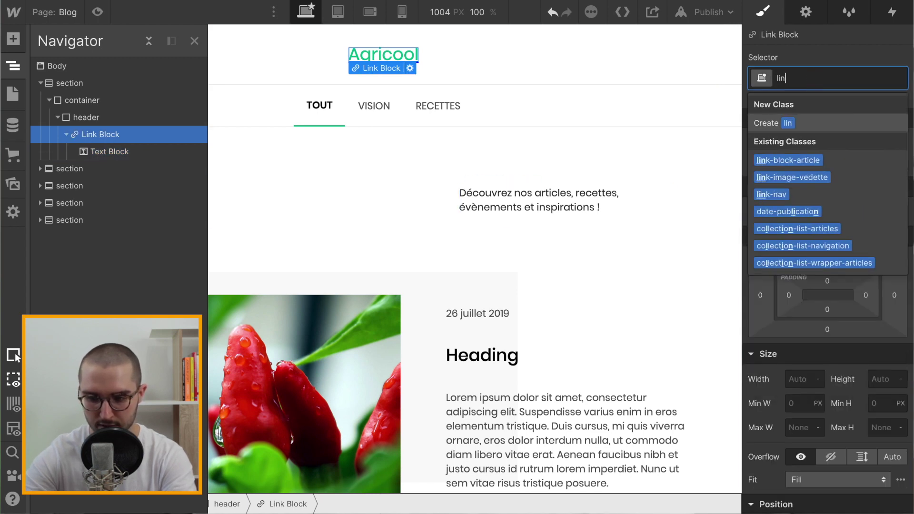
text(k-header)
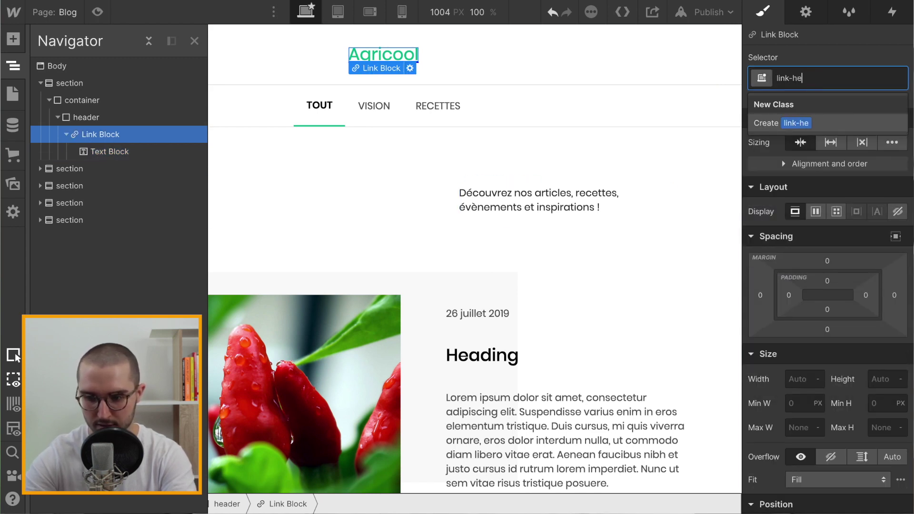
key(Return)
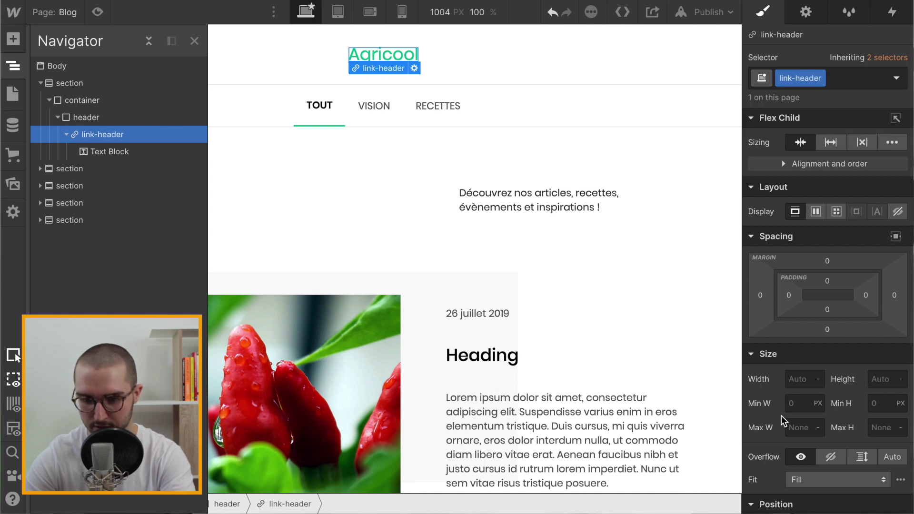
scroll(781, 415, down, 5)
scroll(831, 421, down, 1)
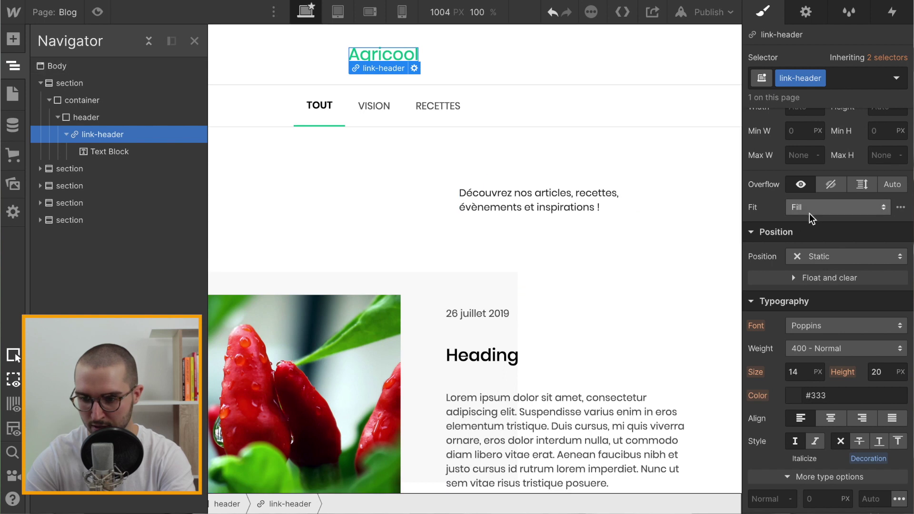
Set the link-header block around the Agricool logo to link to the Blog page
scroll(810, 213, up, 5)
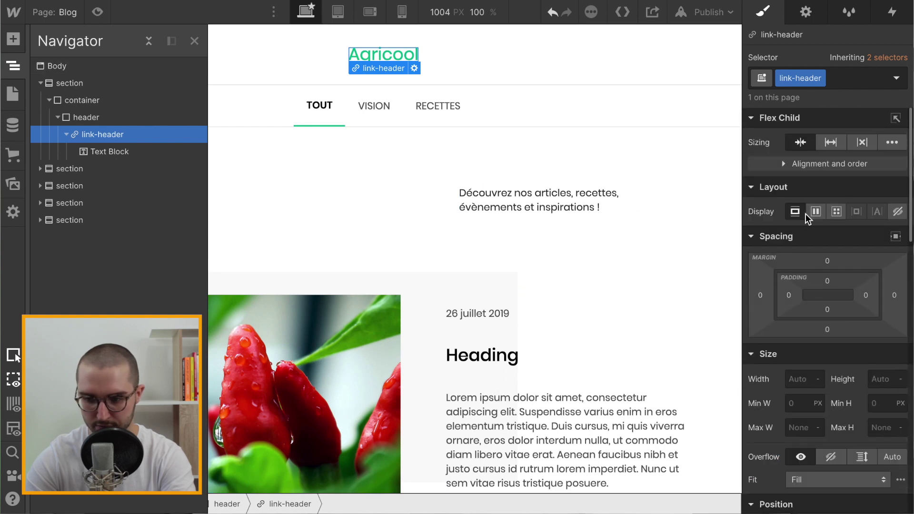
click(813, 16)
click(789, 113)
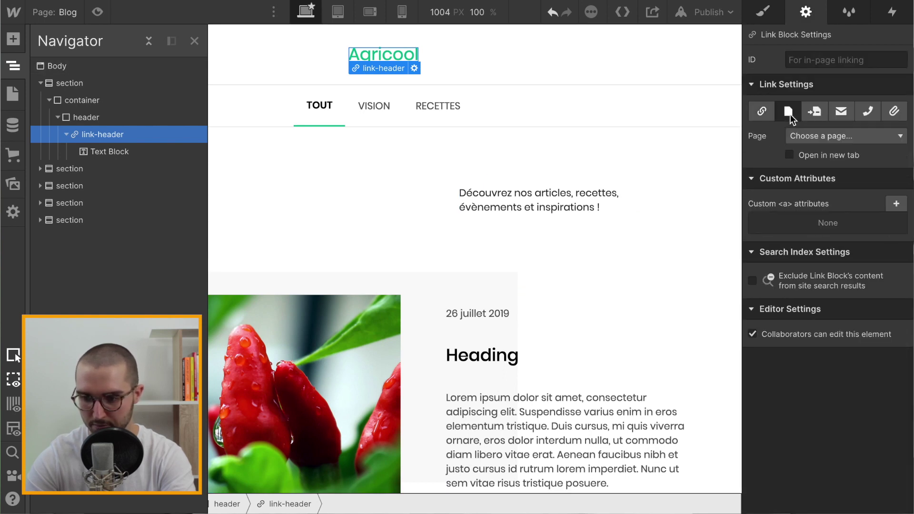
click(821, 135)
click(816, 167)
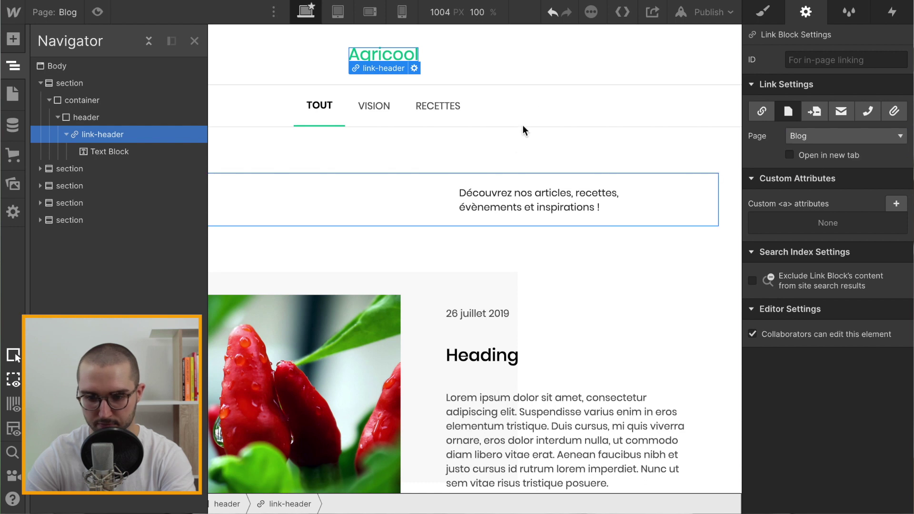
Convert the whole section containing the Agricool header into a reusable symbol named header
click(544, 119)
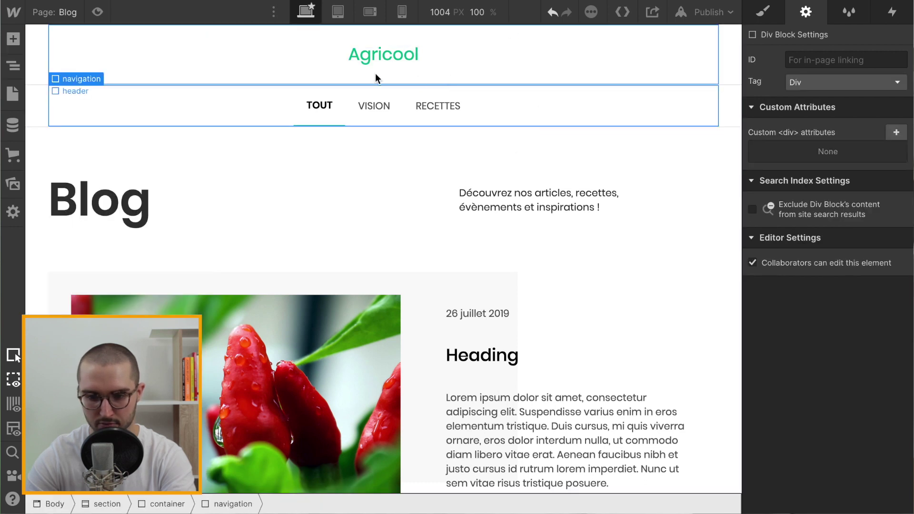
click(476, 56)
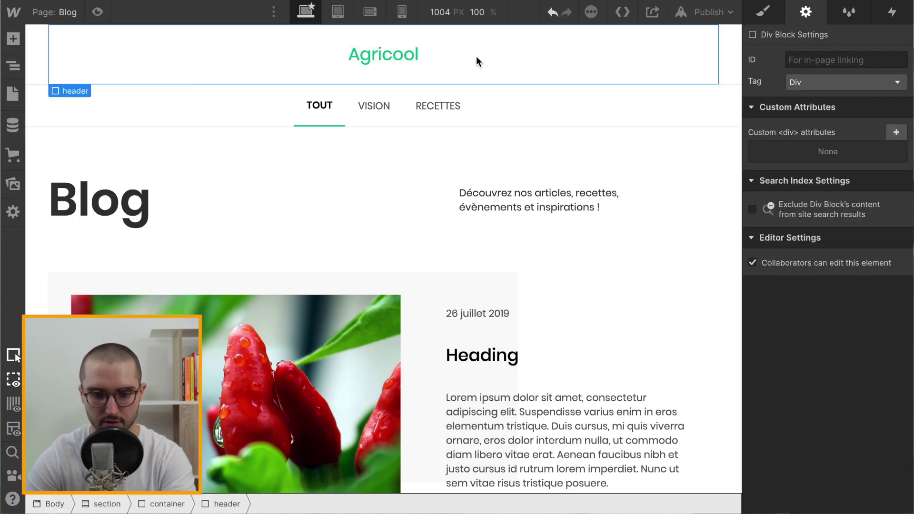
click(33, 56)
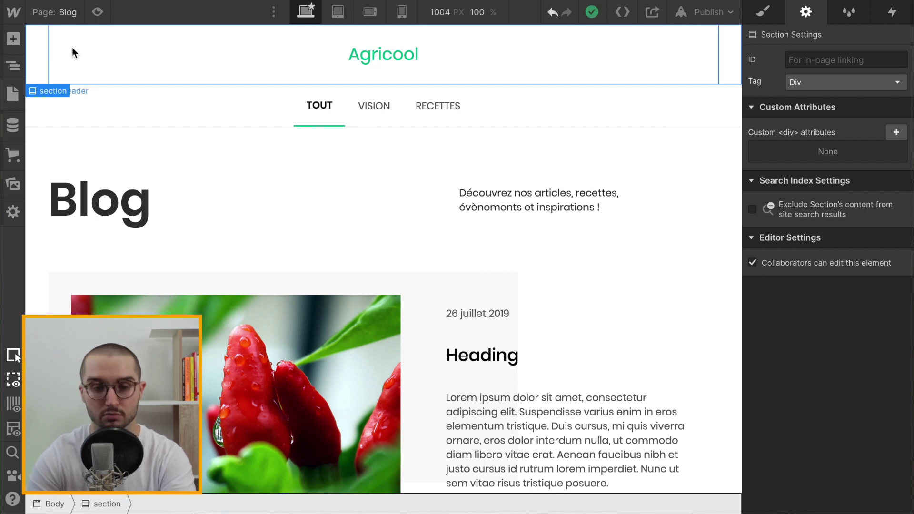
right_click(43, 47)
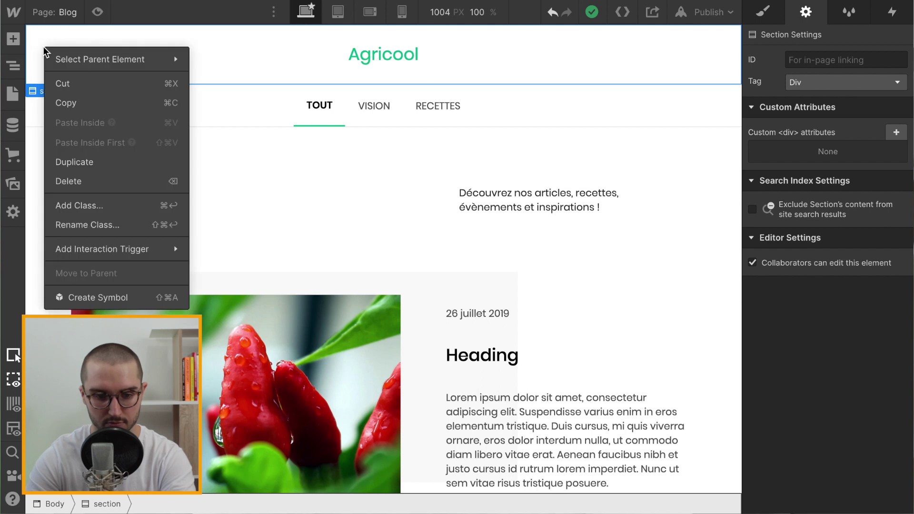
click(108, 299)
text(he)
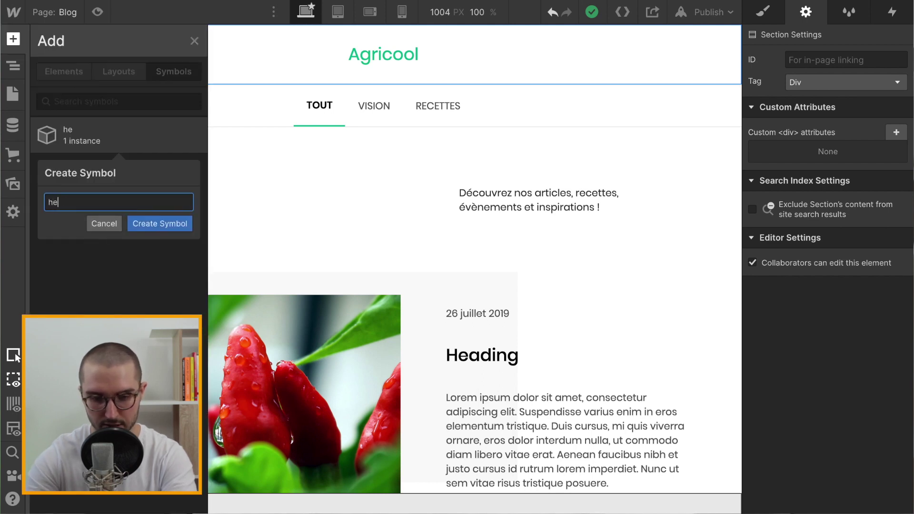
text(ader)
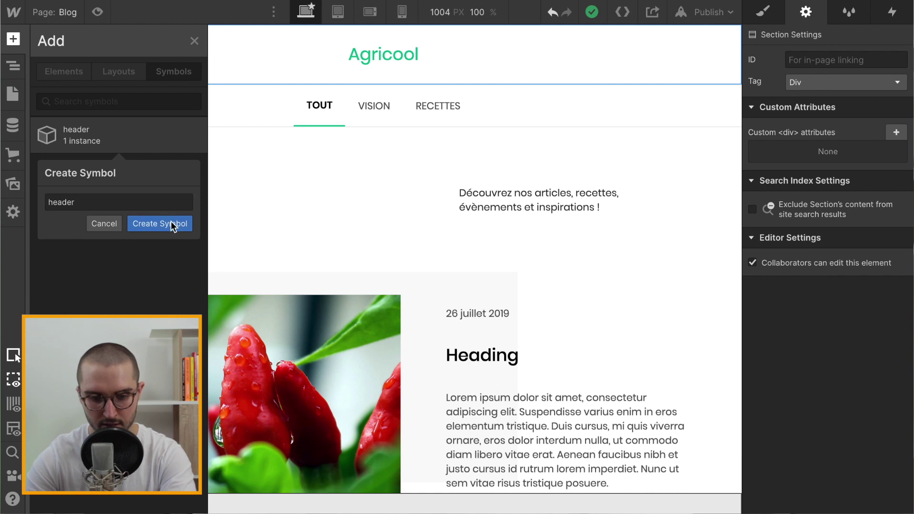
click(171, 223)
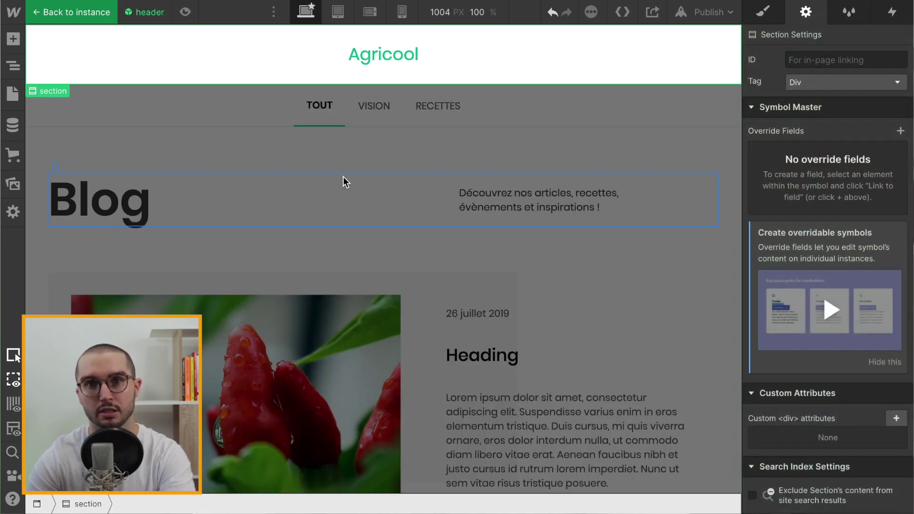
Open the Articles Template collection page for editing
click(388, 53)
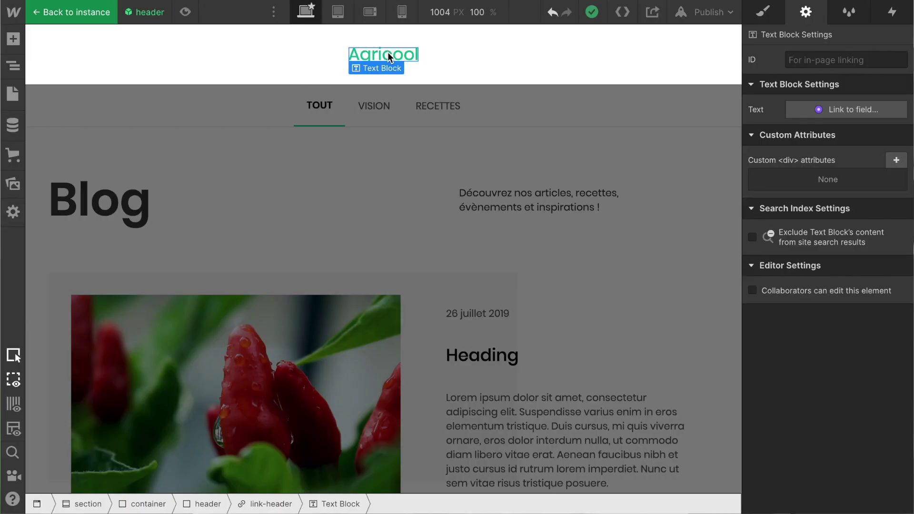
click(75, 50)
click(7, 94)
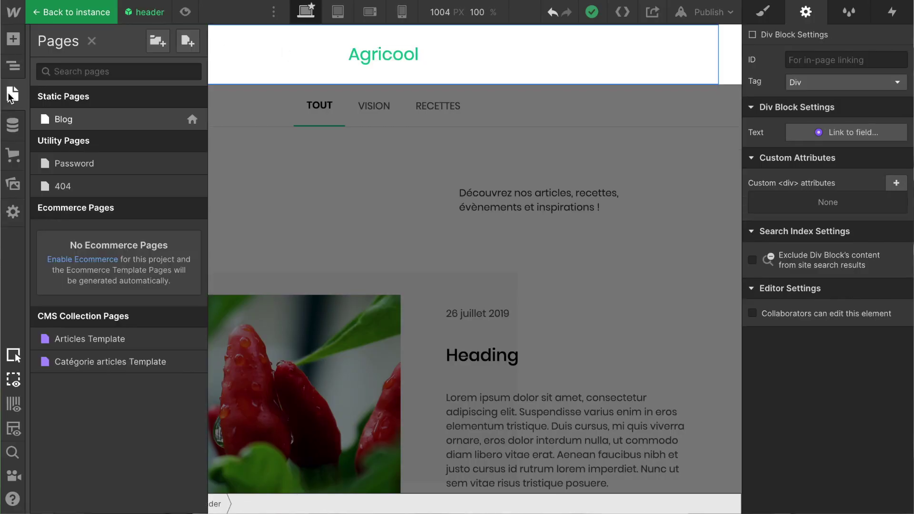
click(114, 339)
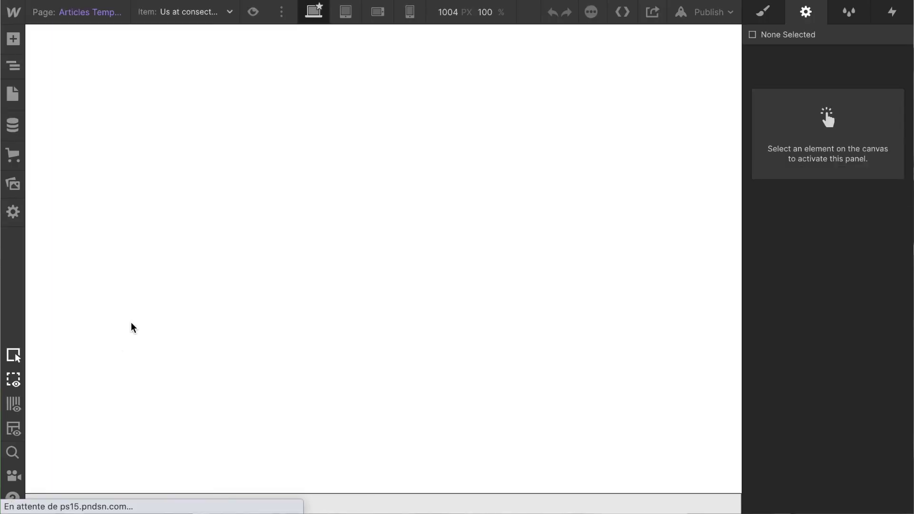
Place the header symbol at the start of the empty Articles Template page
click(12, 40)
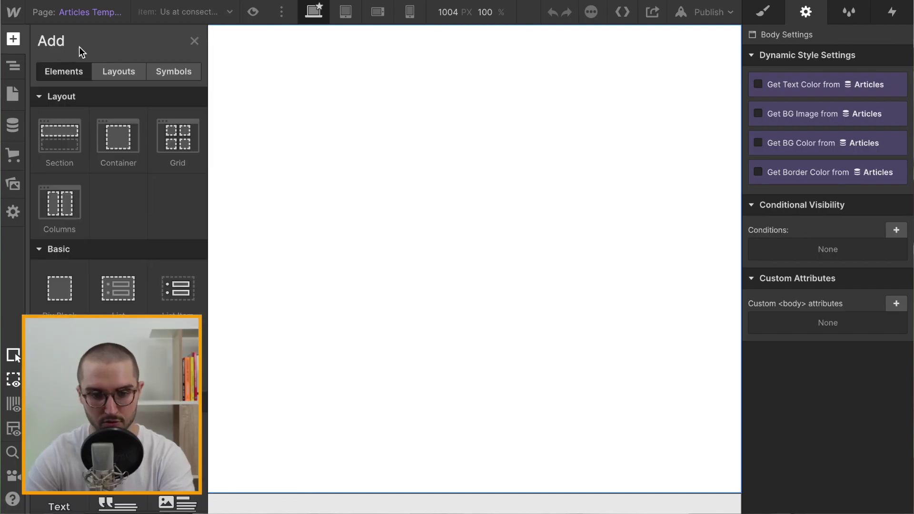
click(169, 76)
drag(67, 171, 490, 113)
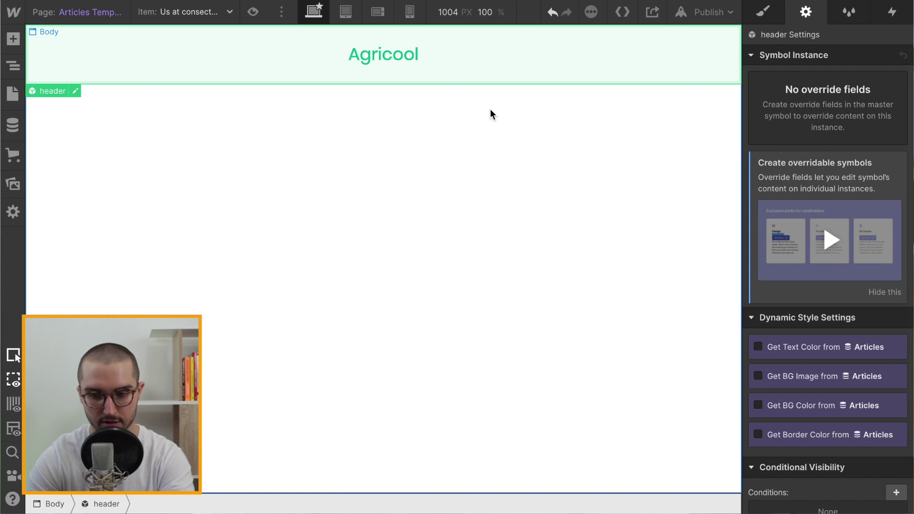
click(393, 136)
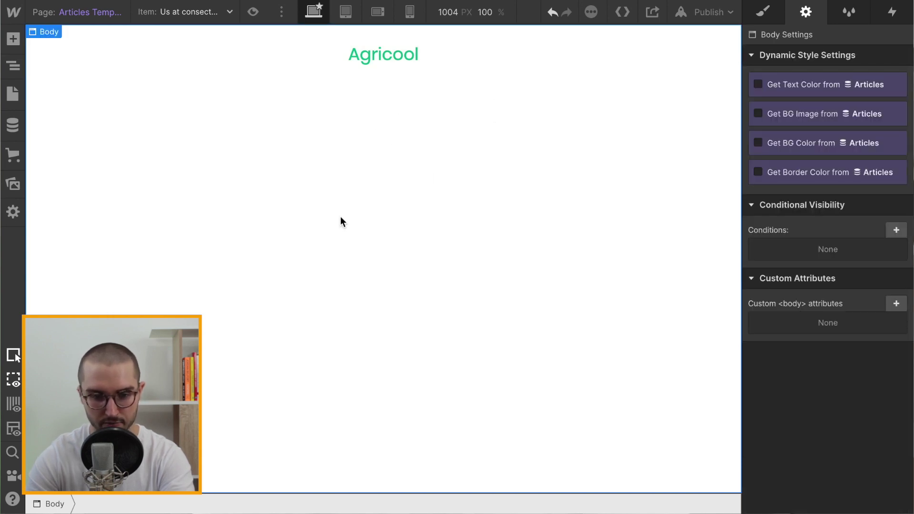
Switch to the reference Agricool article page and examine its title, date and author line, and main image
key(ctrl+k)
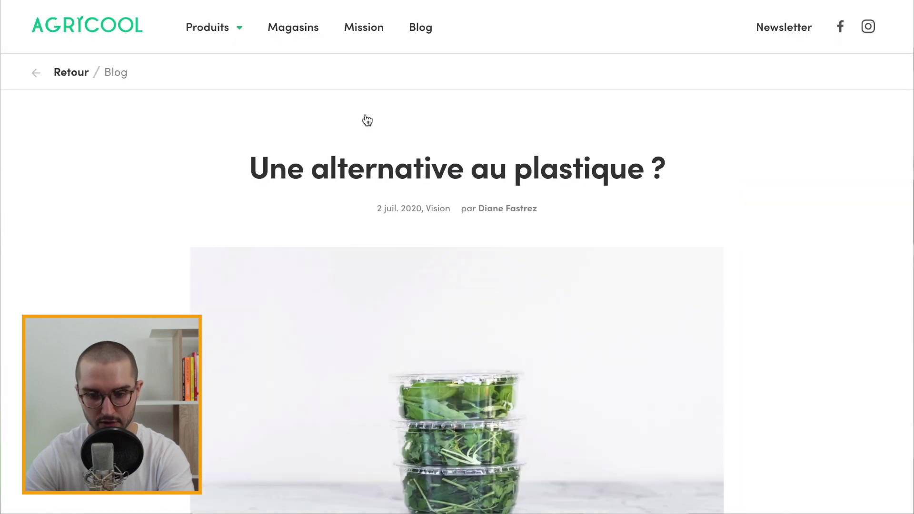
scroll(367, 120, down, 2)
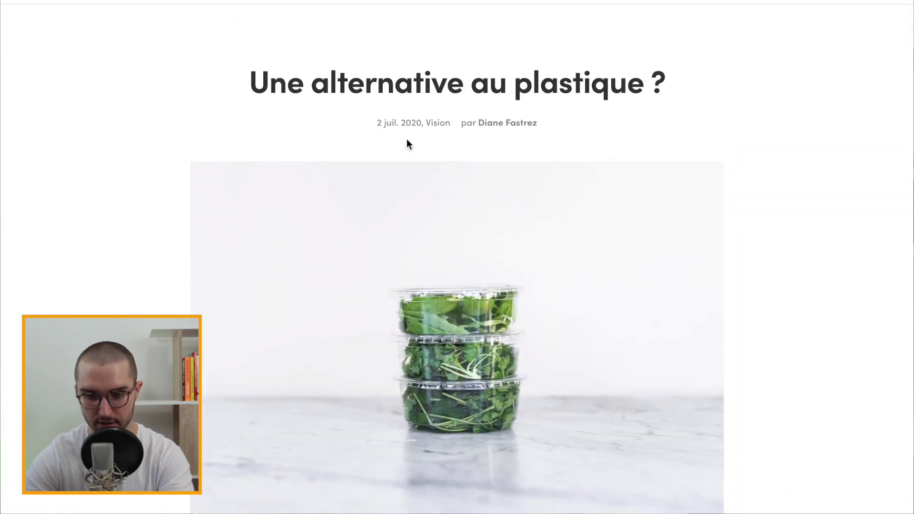
drag(377, 123, 547, 129)
click(546, 130)
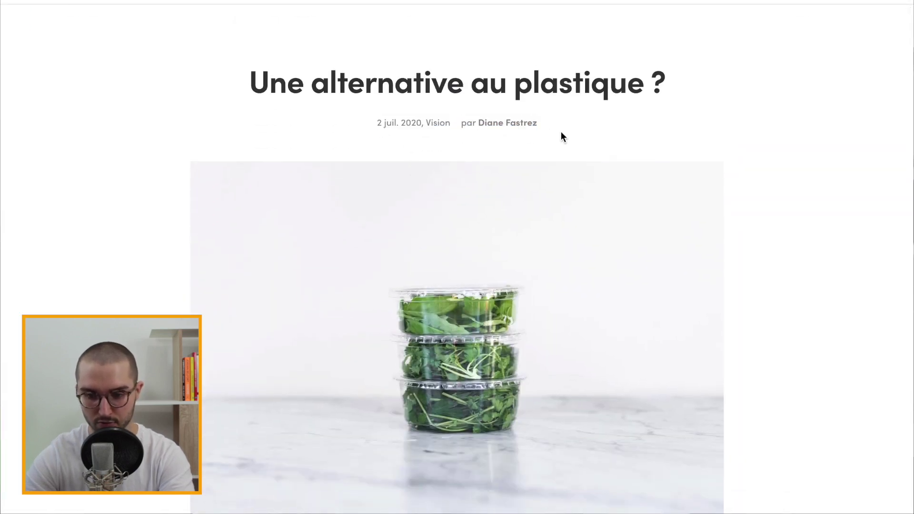
scroll(589, 137, down, 3)
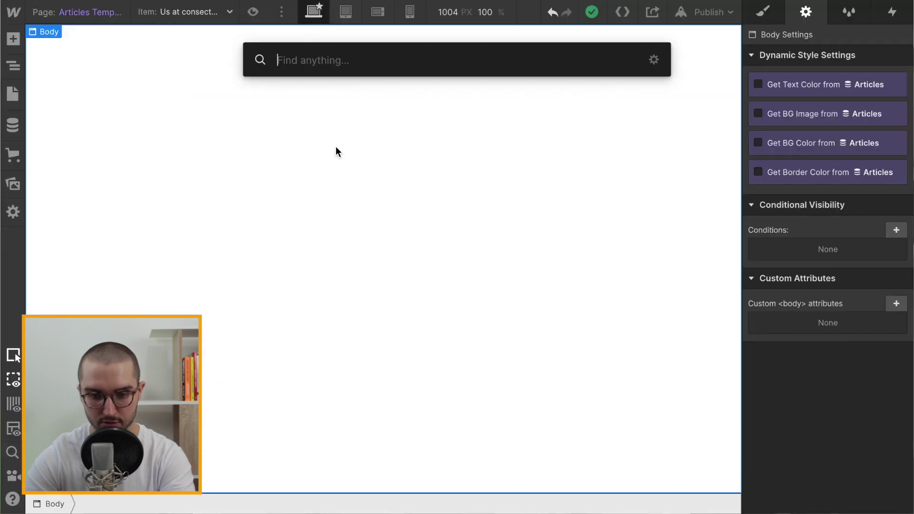
Add a Section element below the header and assign it the existing class section
text(section)
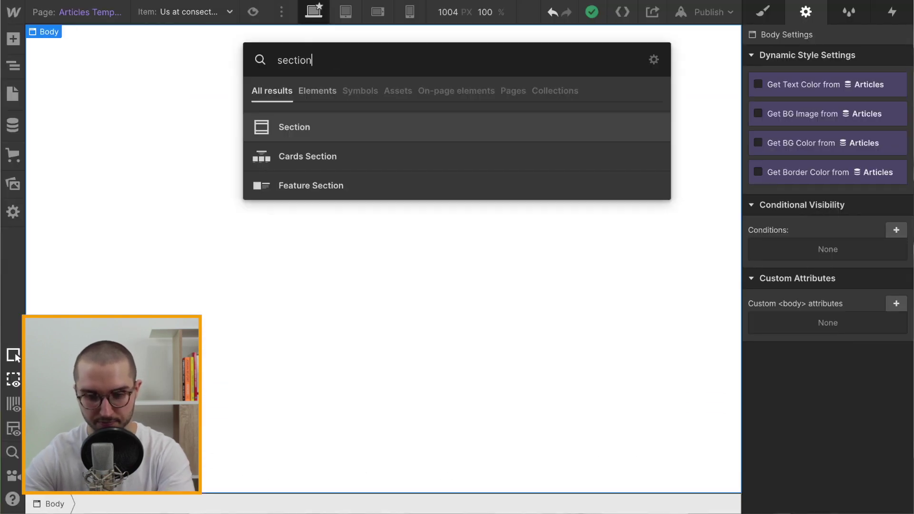
key(Return)
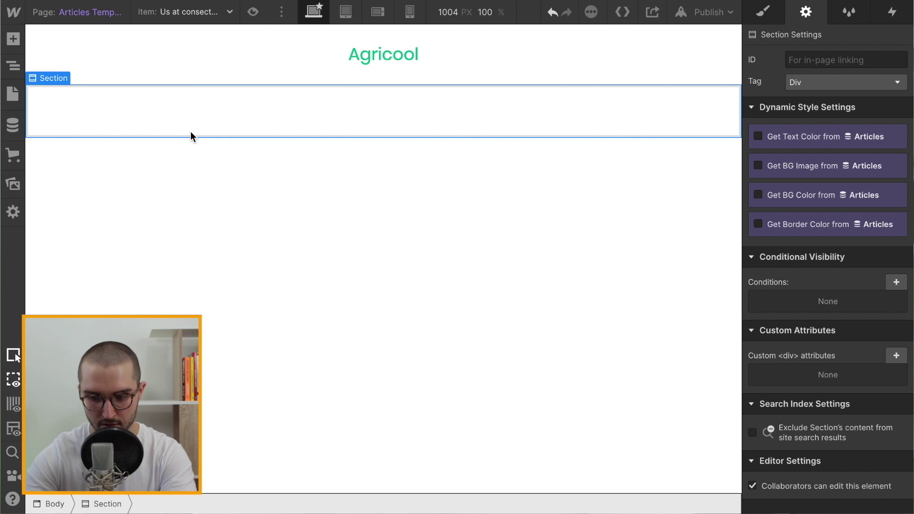
click(762, 12)
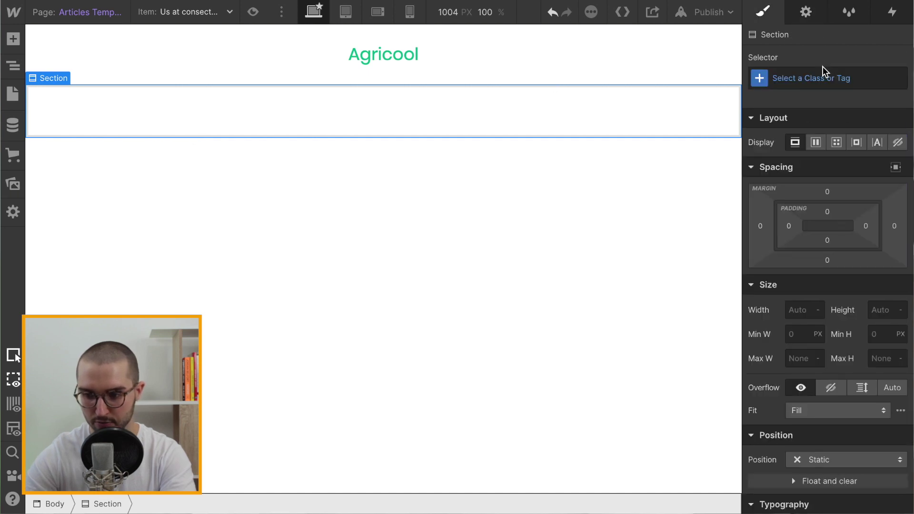
click(822, 69)
text(sec)
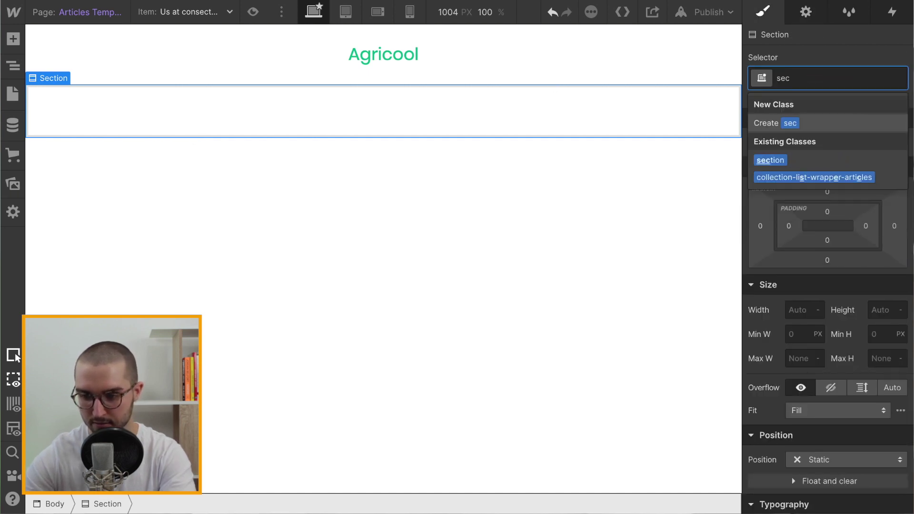
click(770, 161)
Insert a Div Block inside the new section and assign it the existing class container
key(ctrl+e)
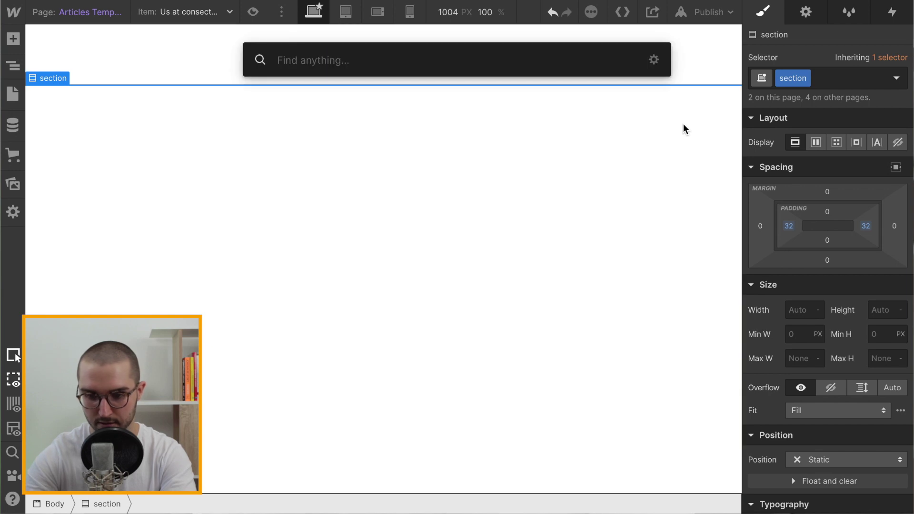
text(di)
key(Return)
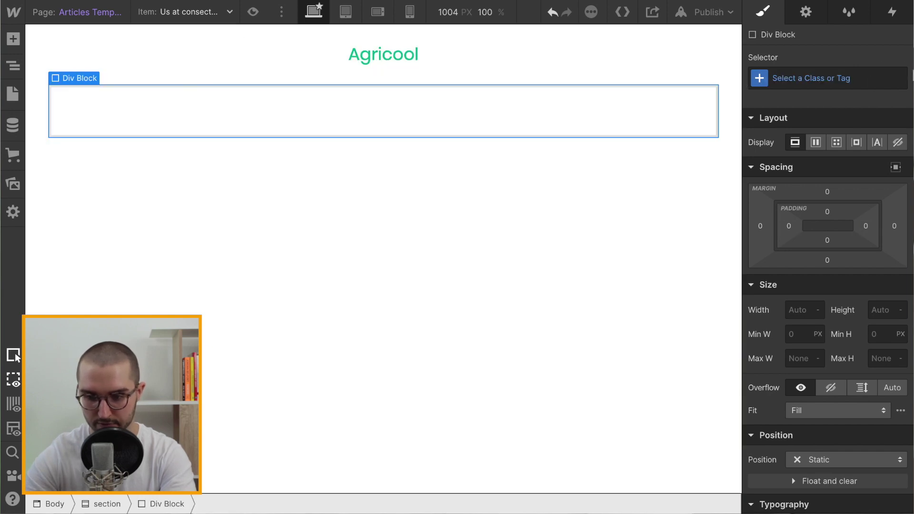
click(897, 79)
text(co)
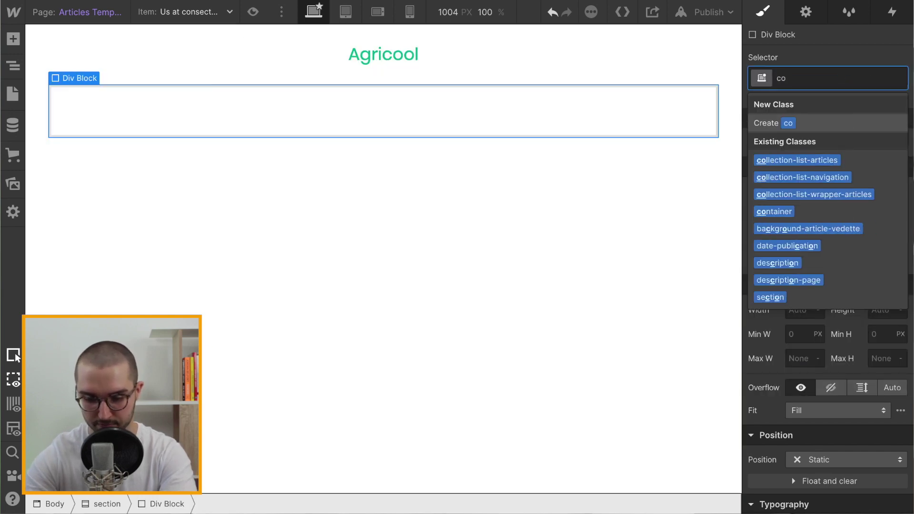
text(nt)
click(776, 160)
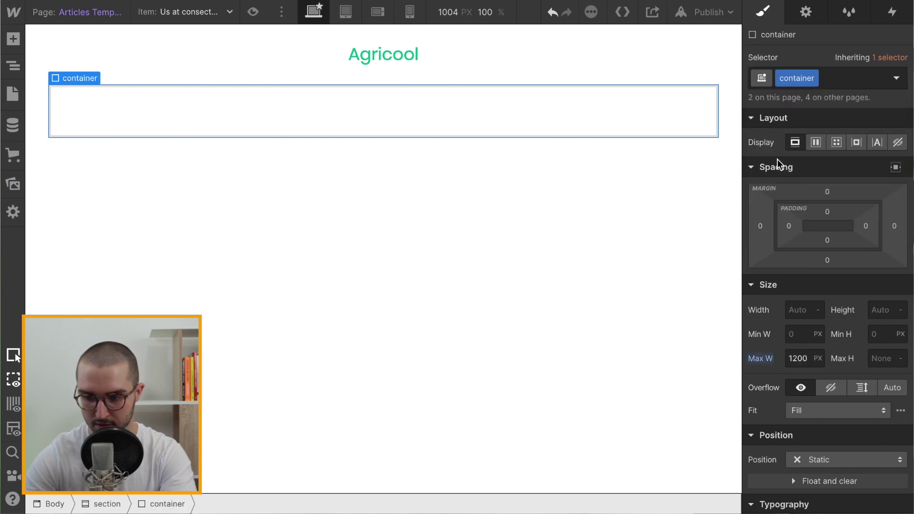
Nest another Div Block inside the container and give it a new class named info-article
key(ctrl+e)
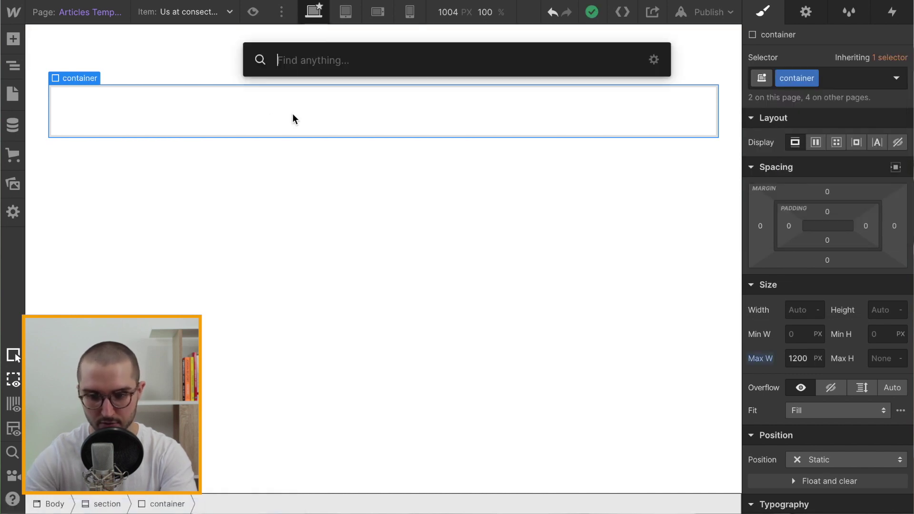
text(div)
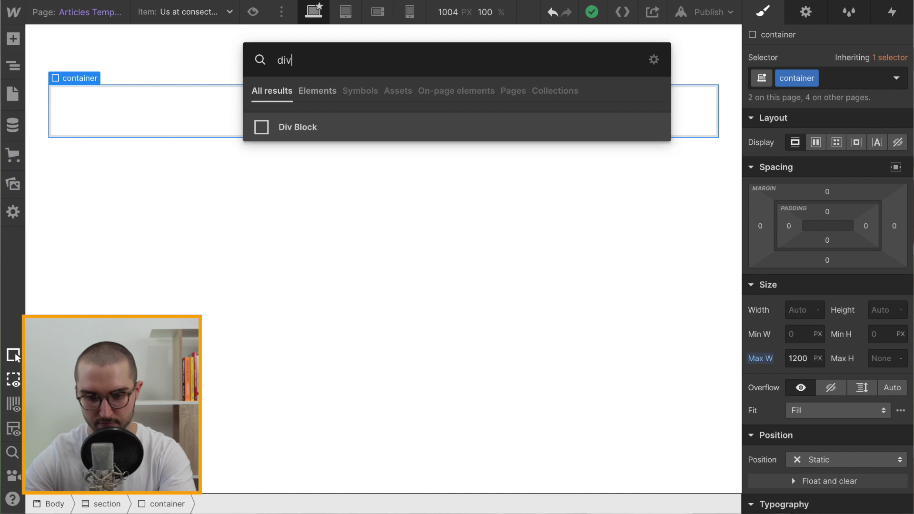
key(Return)
click(788, 84)
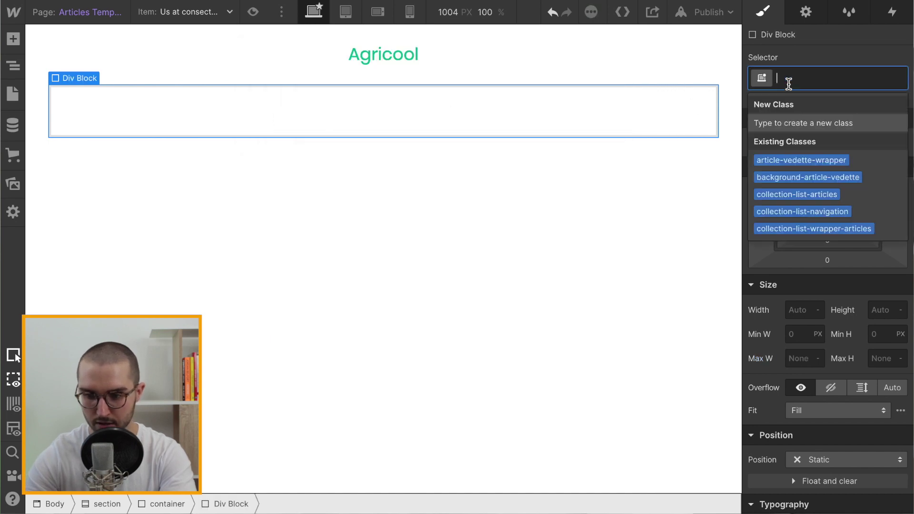
text(info-article)
key(Return)
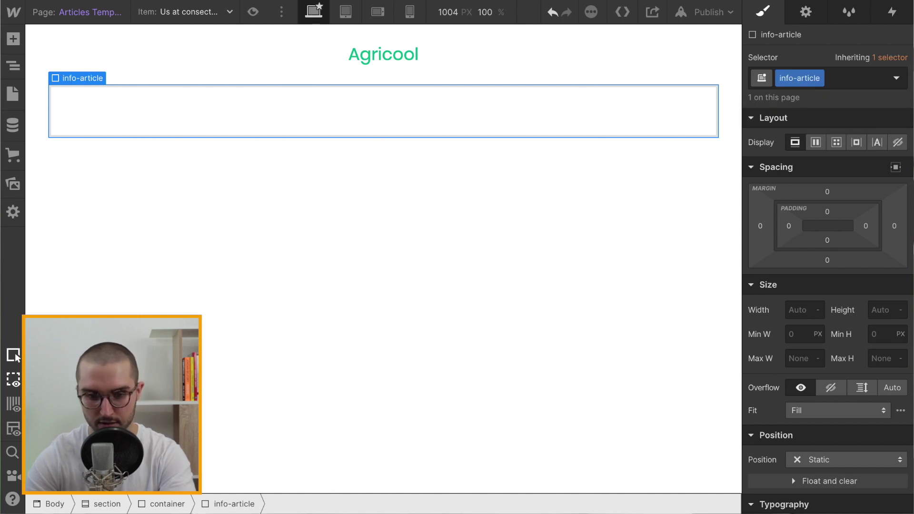
Add an H1 Heading element inside the info-article block
key(ctrl+k)
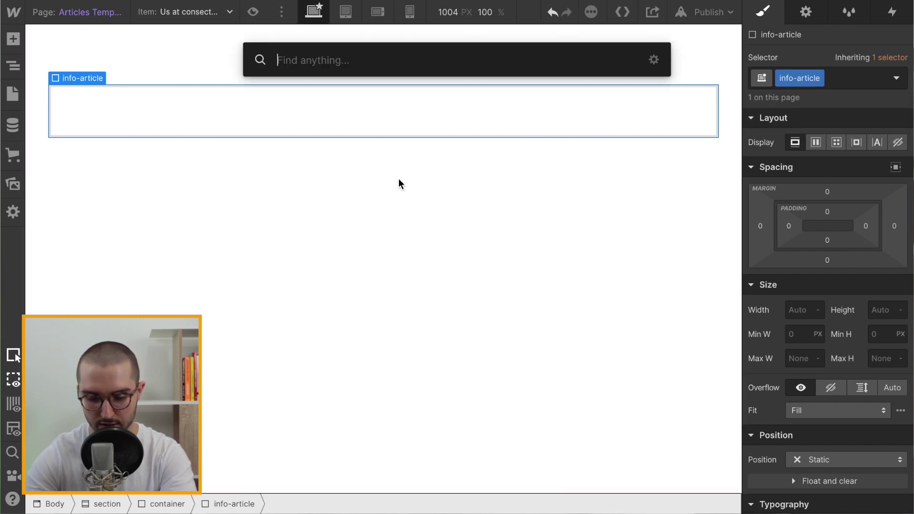
text(he)
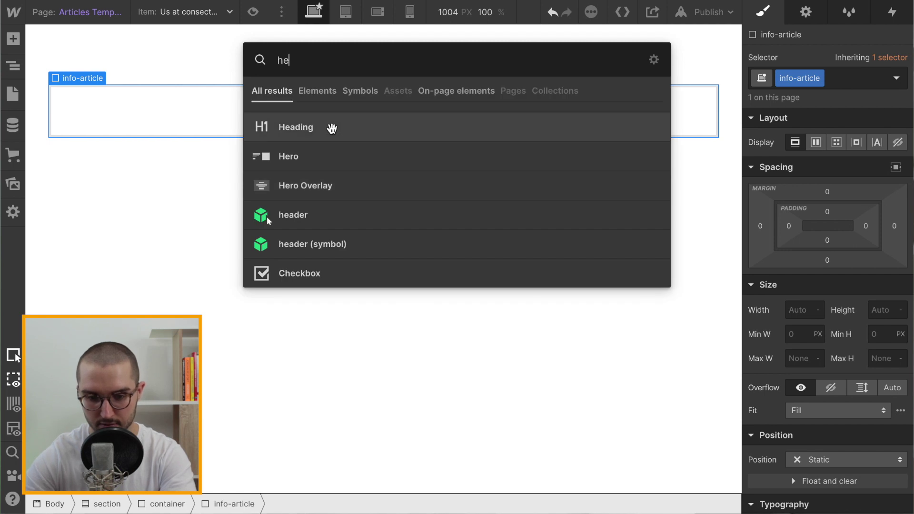
click(332, 128)
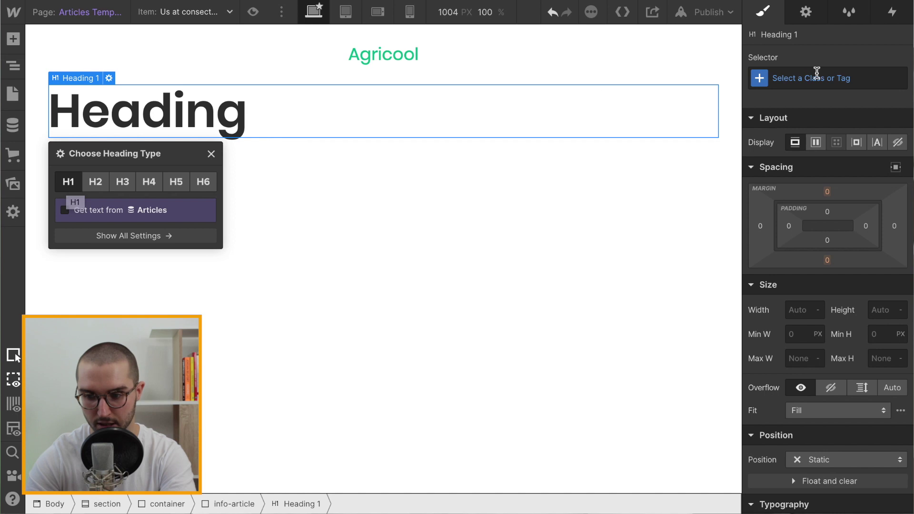
click(831, 78)
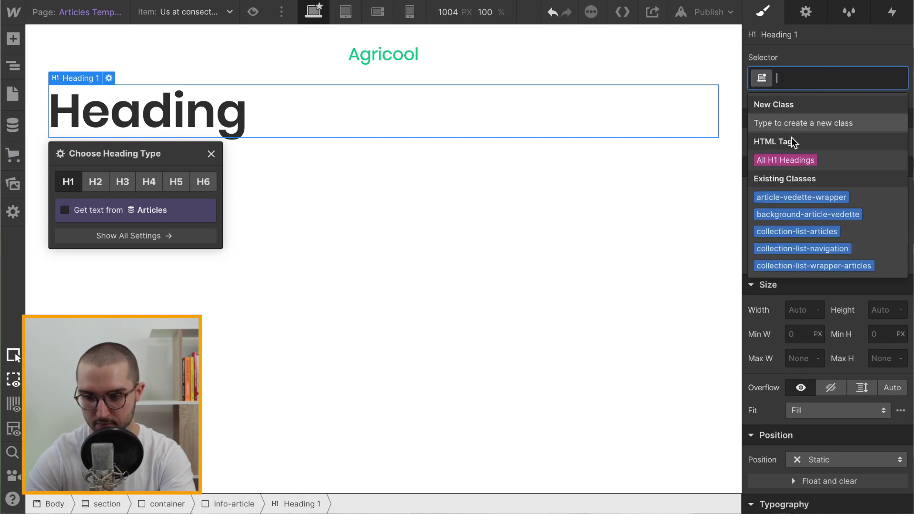
click(782, 157)
click(468, 233)
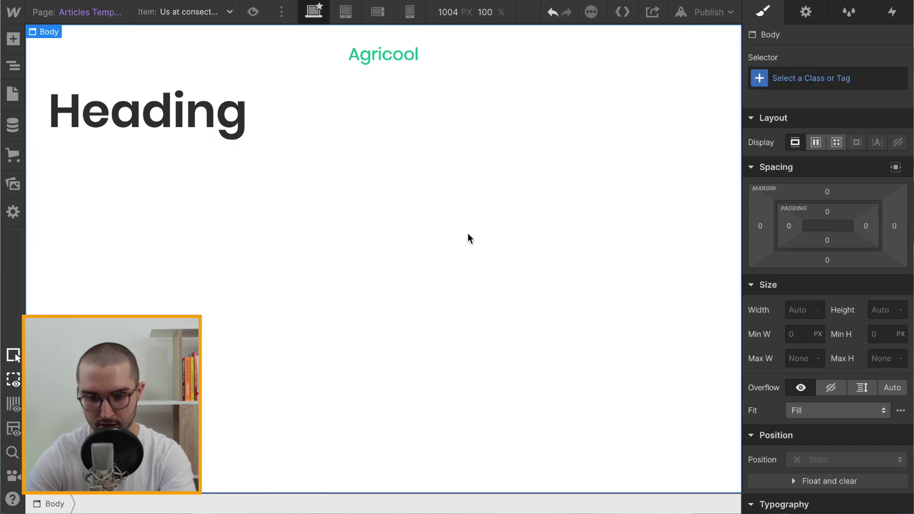
Give the heading in the info-article block a new class named h1-small
click(297, 109)
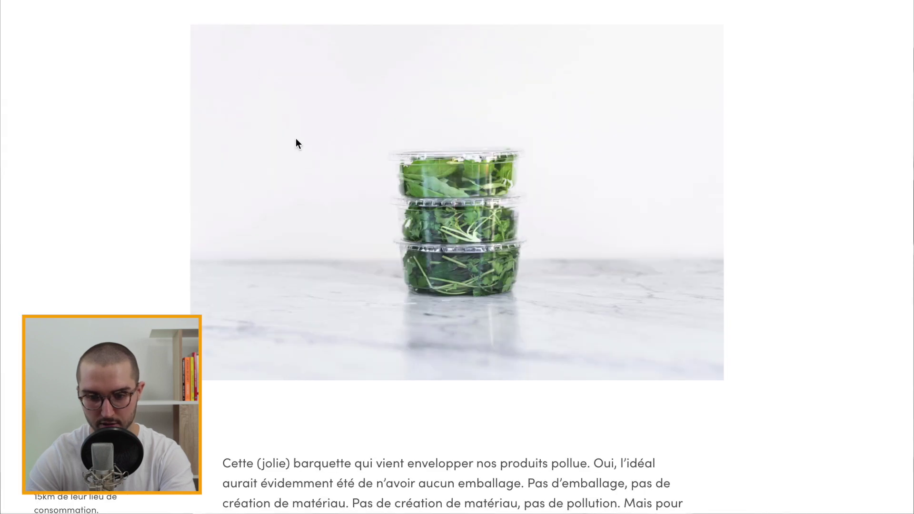
scroll(296, 142, up, 5)
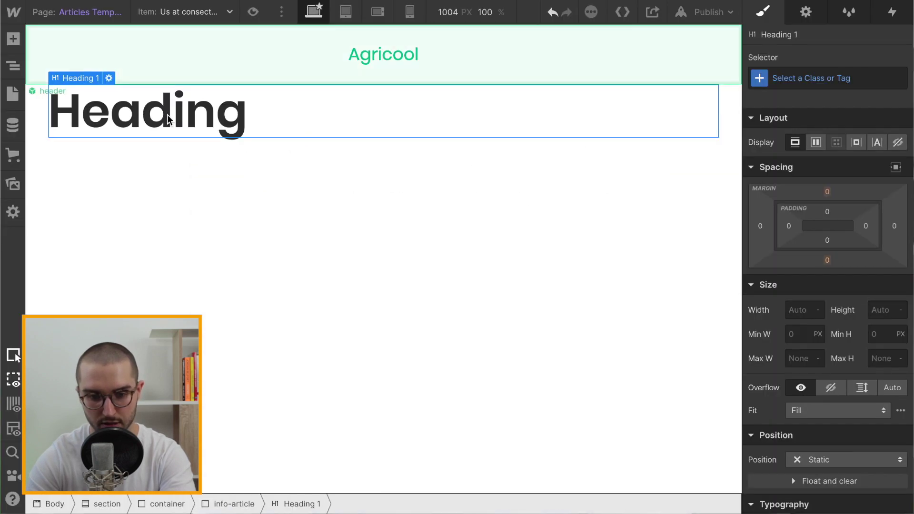
click(829, 80)
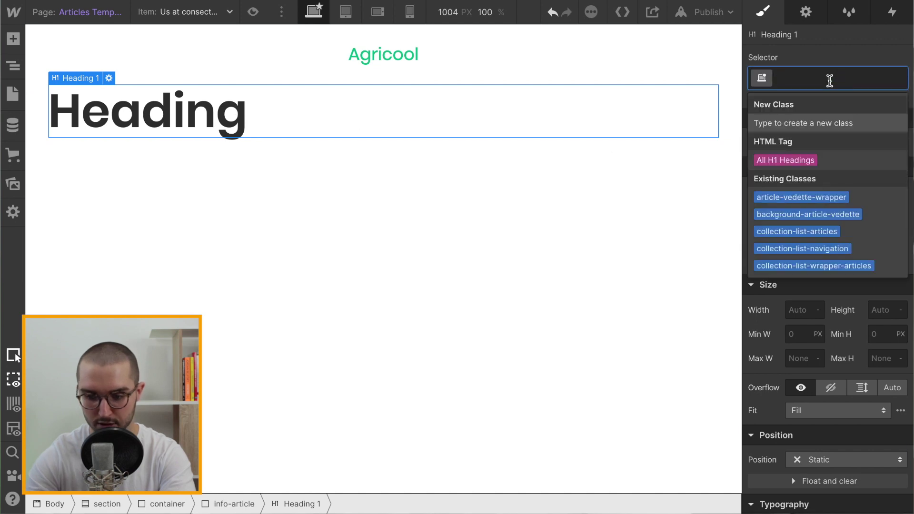
text(h1)
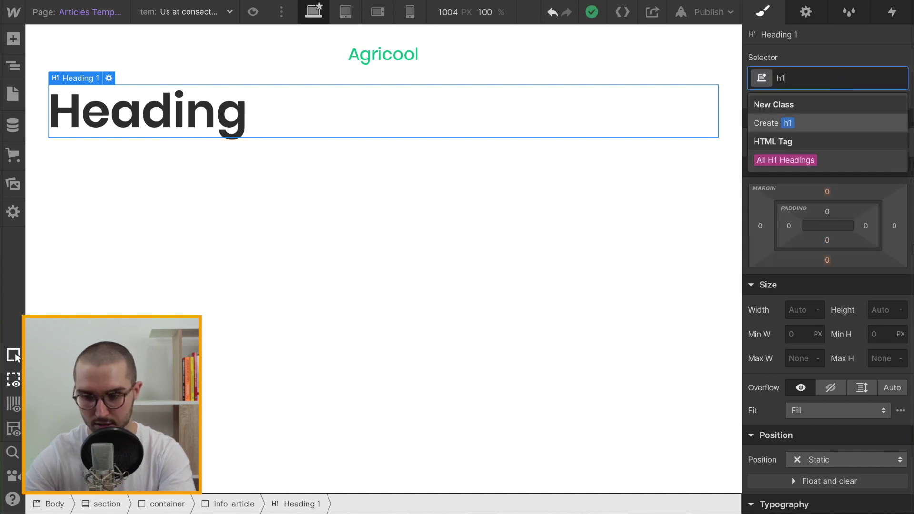
text(-small)
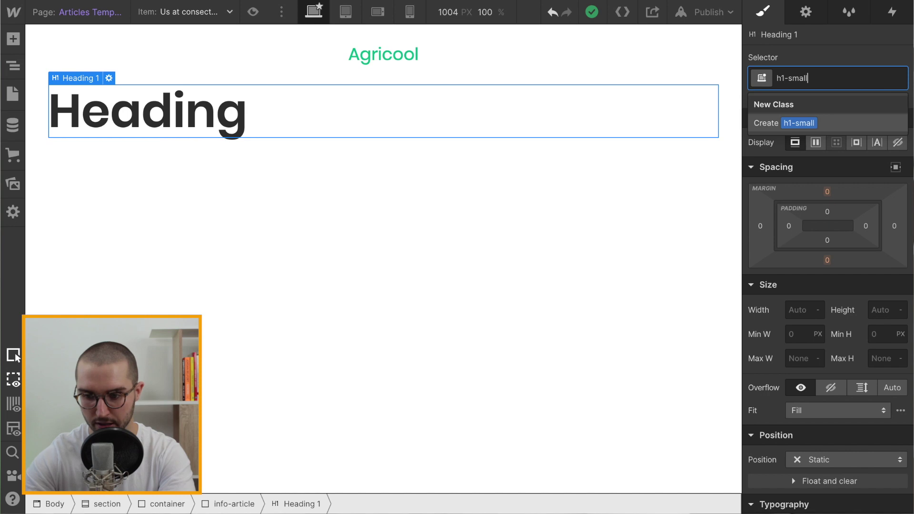
key(Return)
Set the h1-small heading's font size to 32 px and its line height to 42 px
scroll(792, 198, down, 6)
click(793, 255)
text(45)
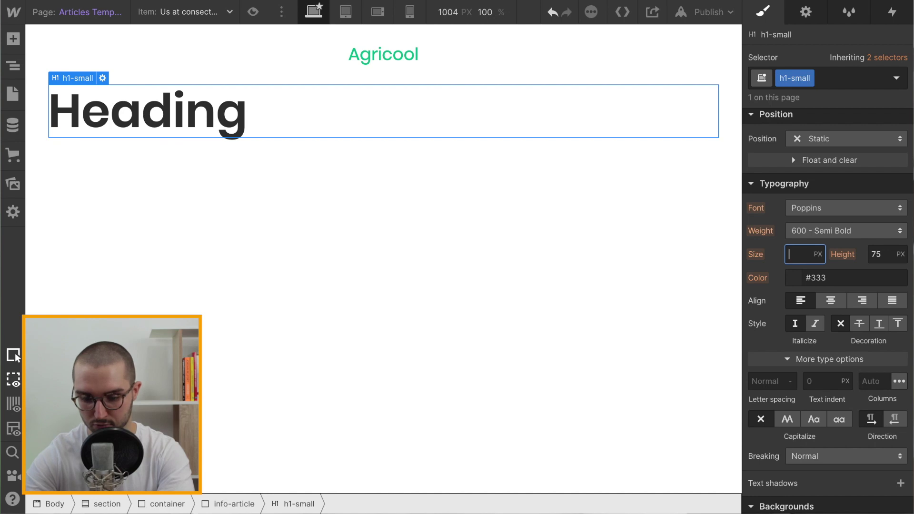
text(3)
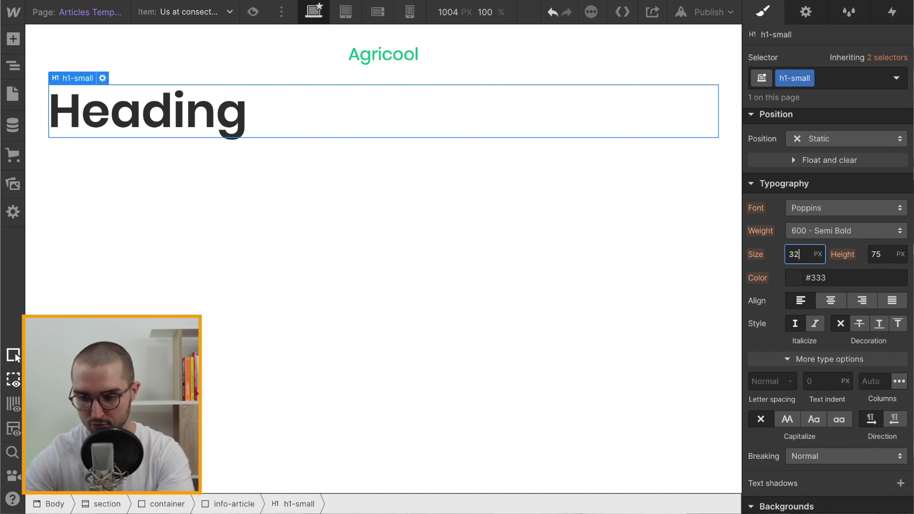
text(2)
click(881, 255)
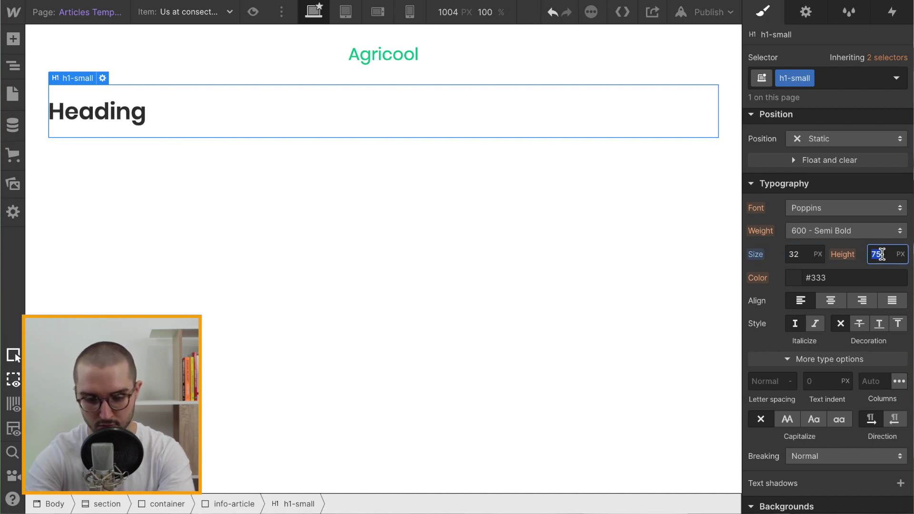
text(42)
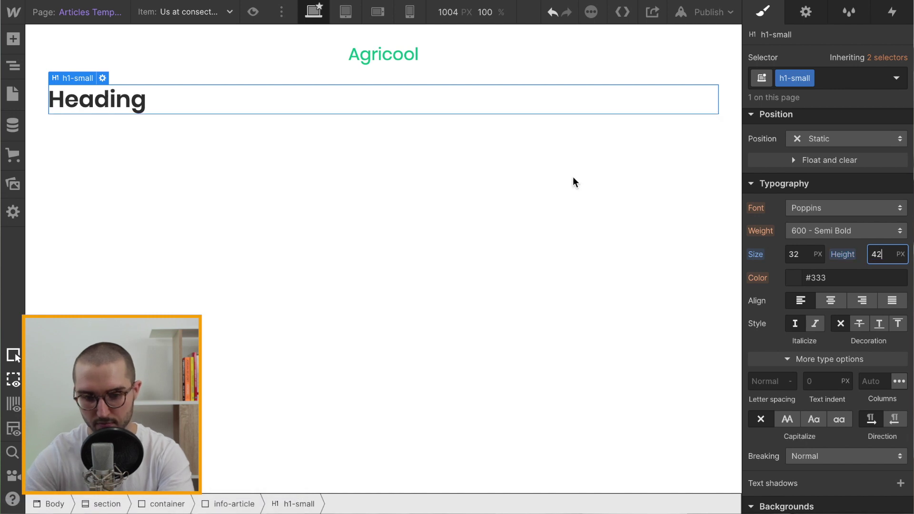
Bind the heading's text to the Nom de l'article field of the Articles collection
click(103, 77)
click(67, 187)
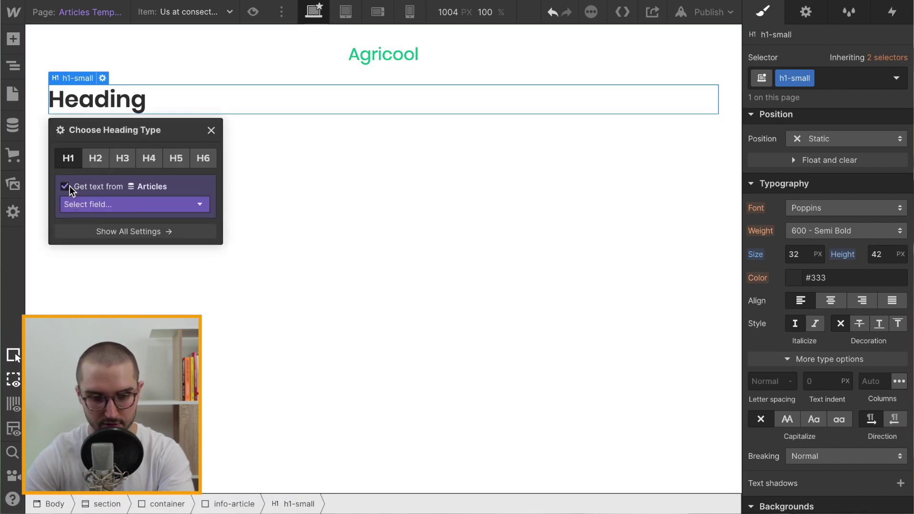
click(84, 205)
click(97, 235)
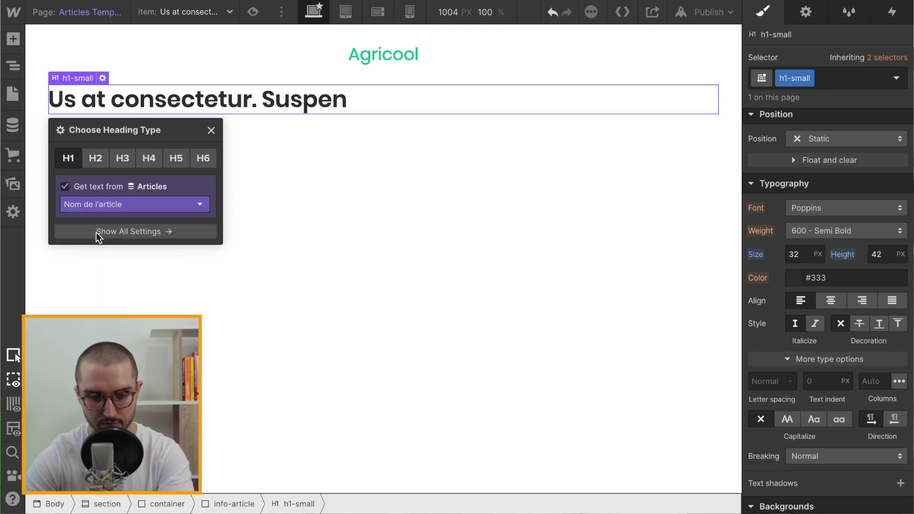
click(445, 211)
Preview the template with the article starting "n velit, in mollis" and with the "Suspendisse condi" article
click(183, 12)
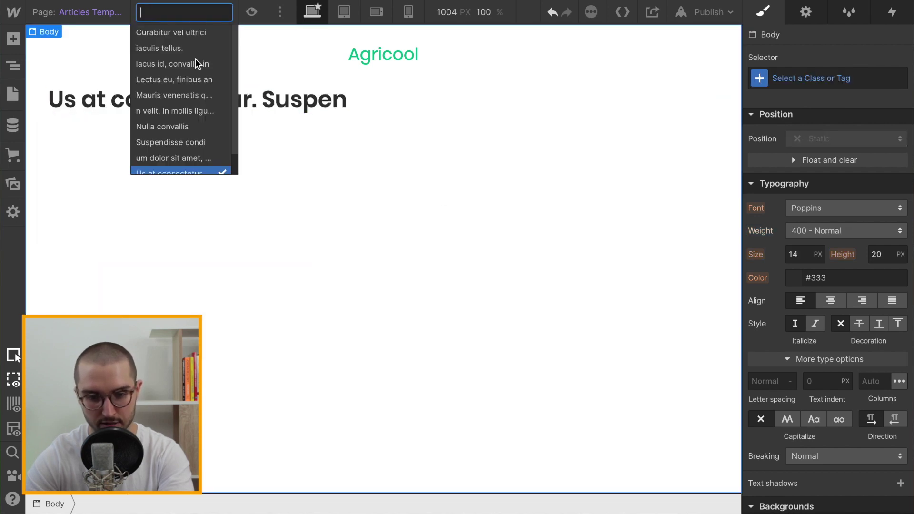
click(189, 110)
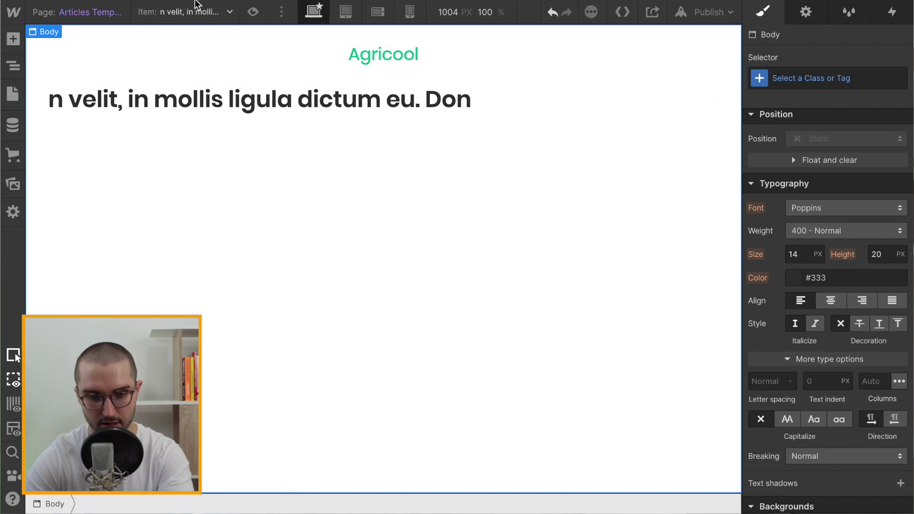
click(190, 7)
click(186, 142)
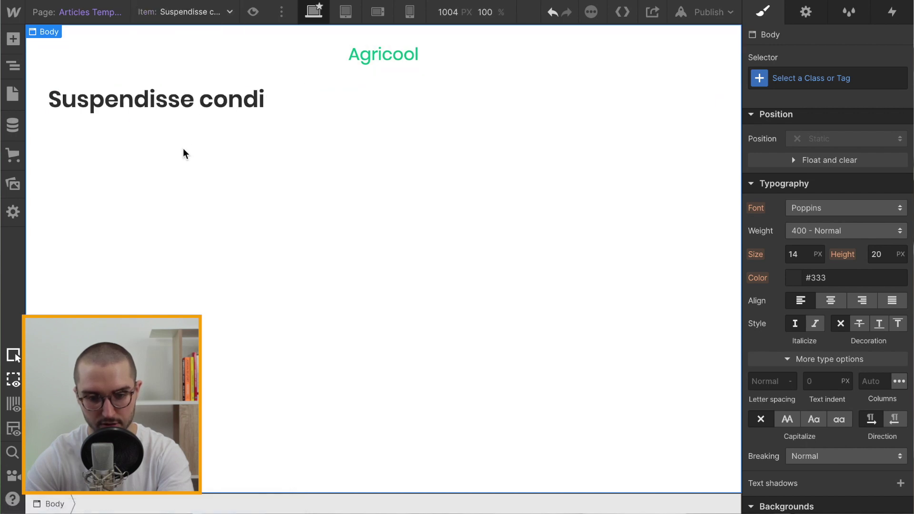
Make the info-article block a horizontal flex layout with its children centred in both alignment and justification
click(351, 109)
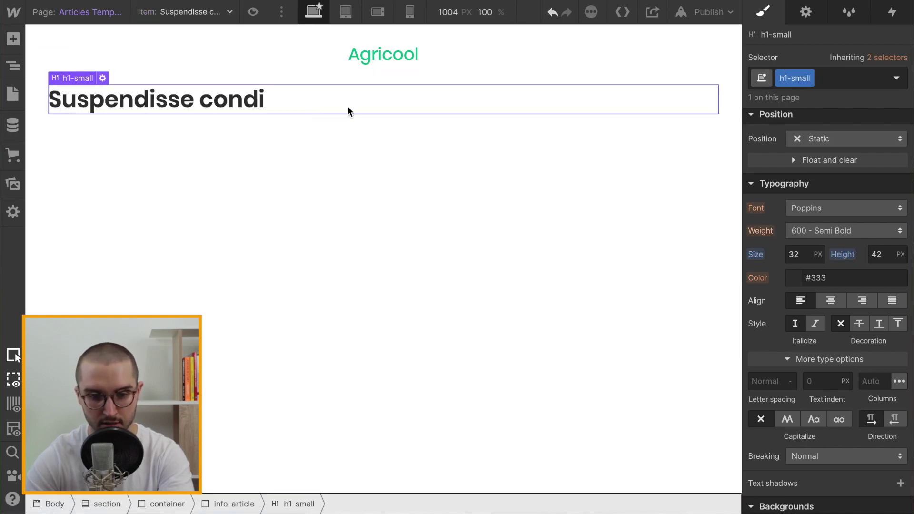
click(10, 61)
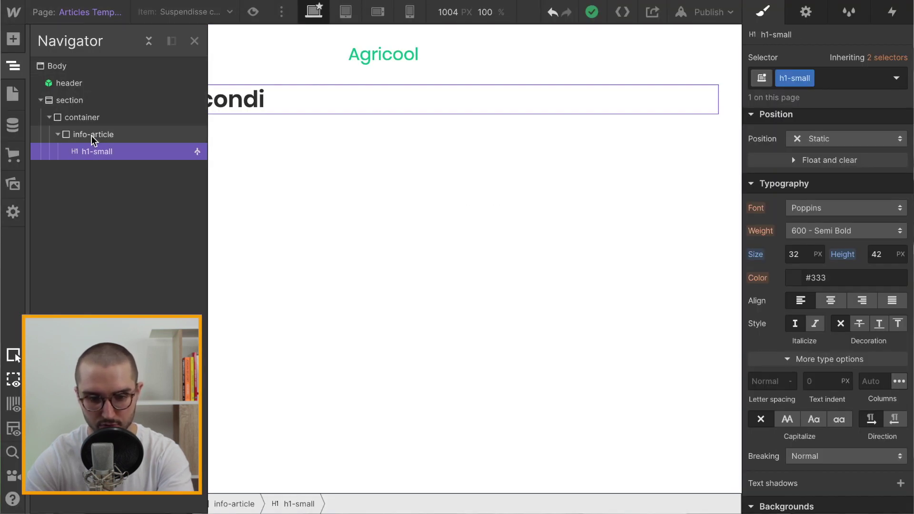
click(92, 135)
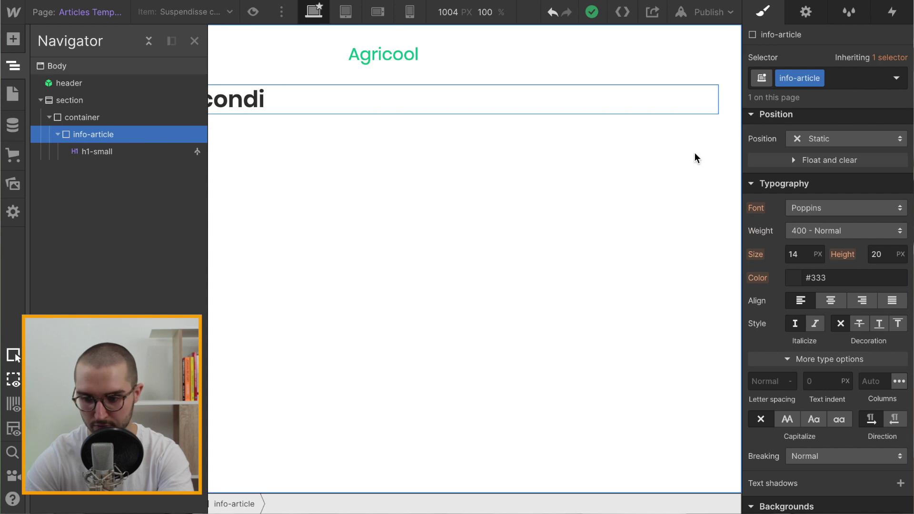
scroll(782, 236, up, 5)
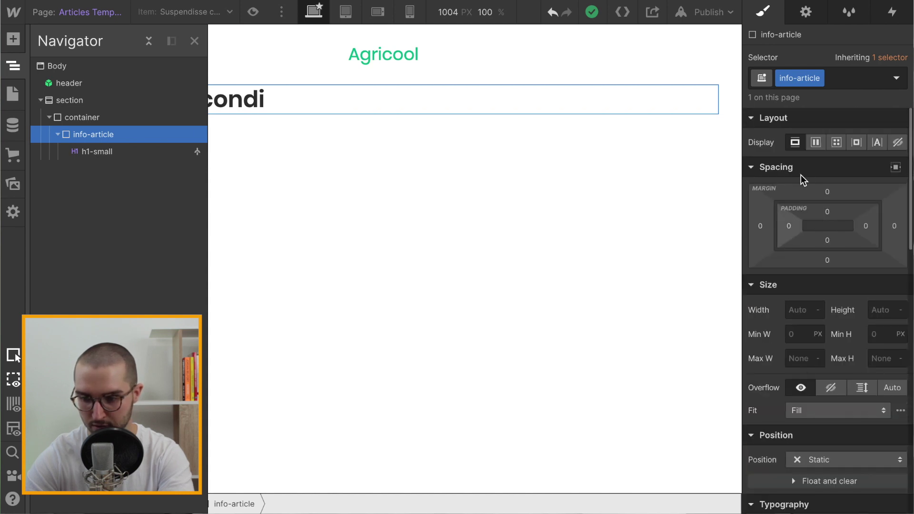
click(816, 145)
click(821, 194)
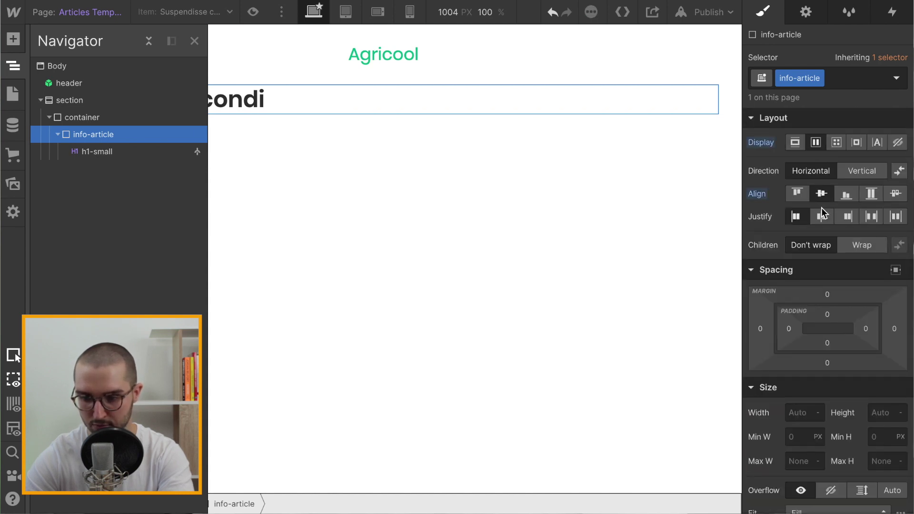
click(821, 216)
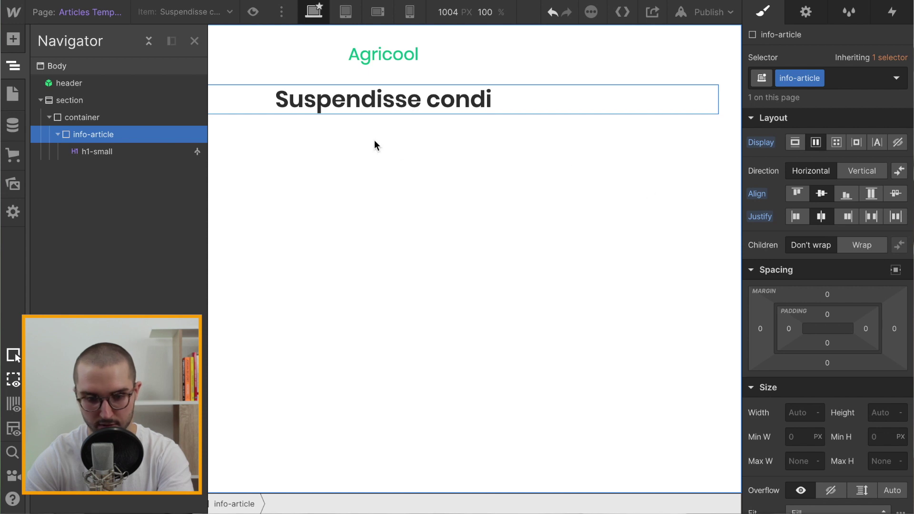
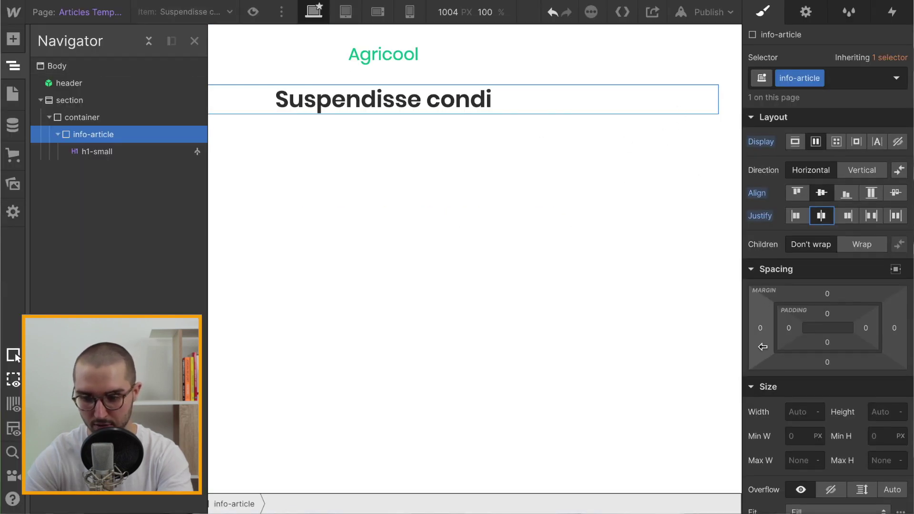
Limit the info-article block to a maximum width of 750 px and centre it with automatic side margins
scroll(763, 347, down, 3)
click(803, 349)
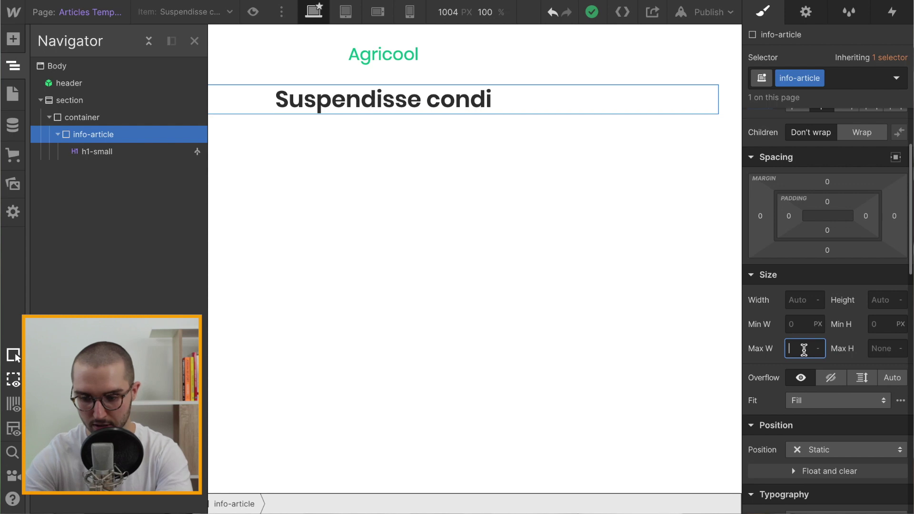
text(750)
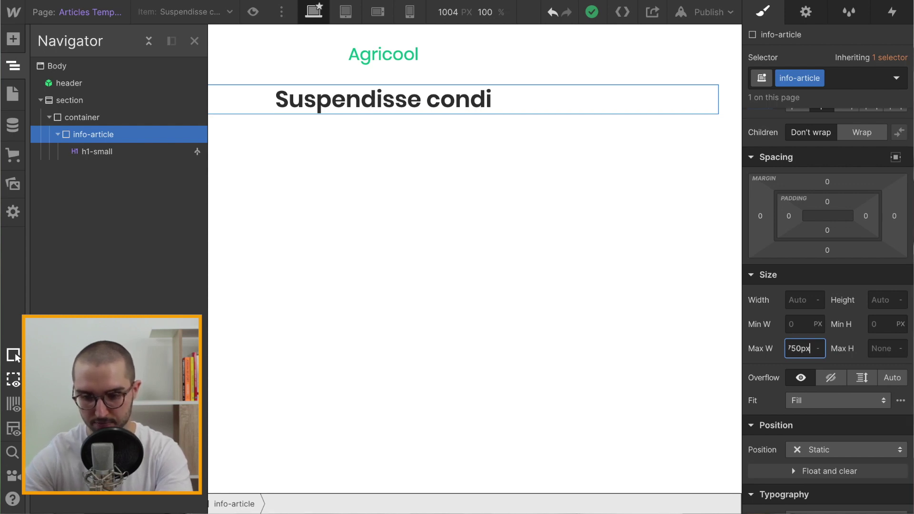
key(Return)
click(547, 275)
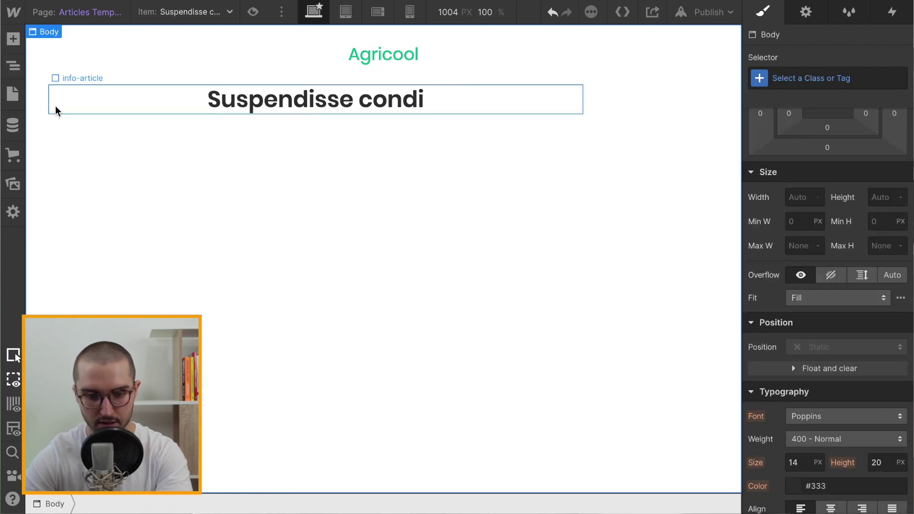
click(100, 106)
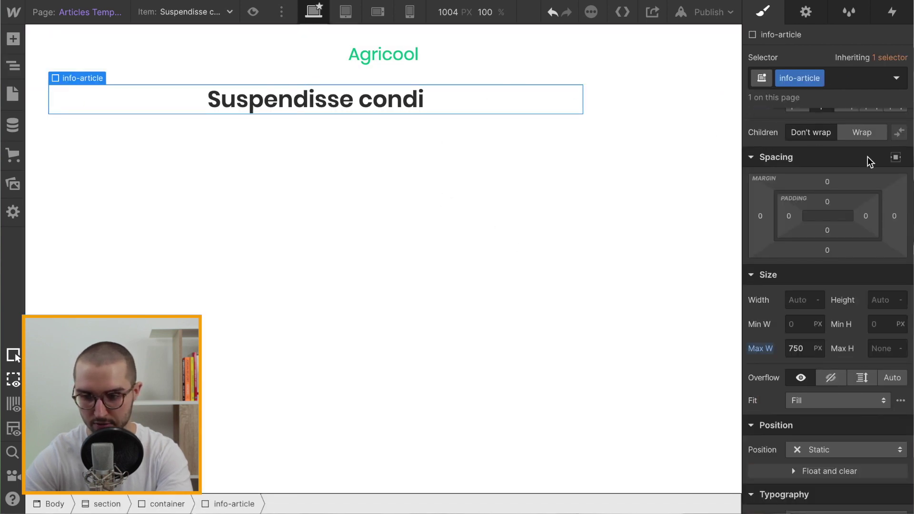
click(897, 158)
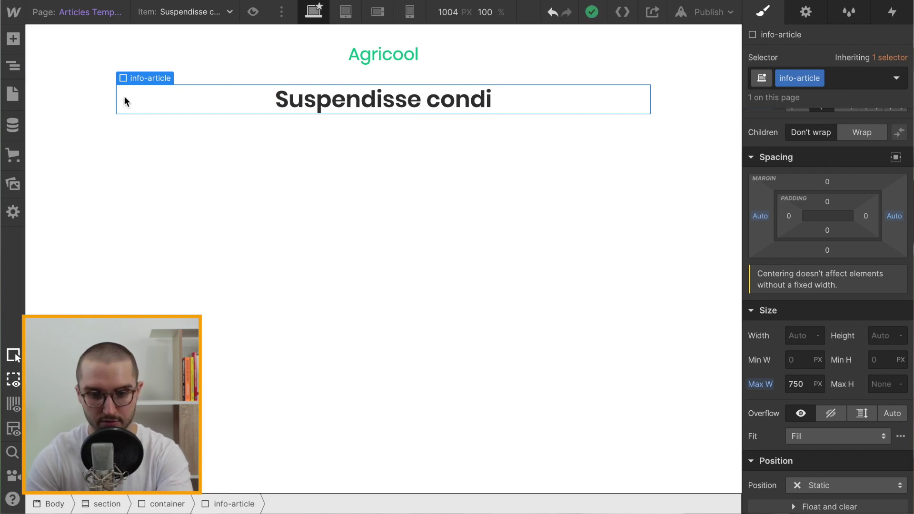
Compare the layout and size settings of the container with those of the info-article block
click(93, 101)
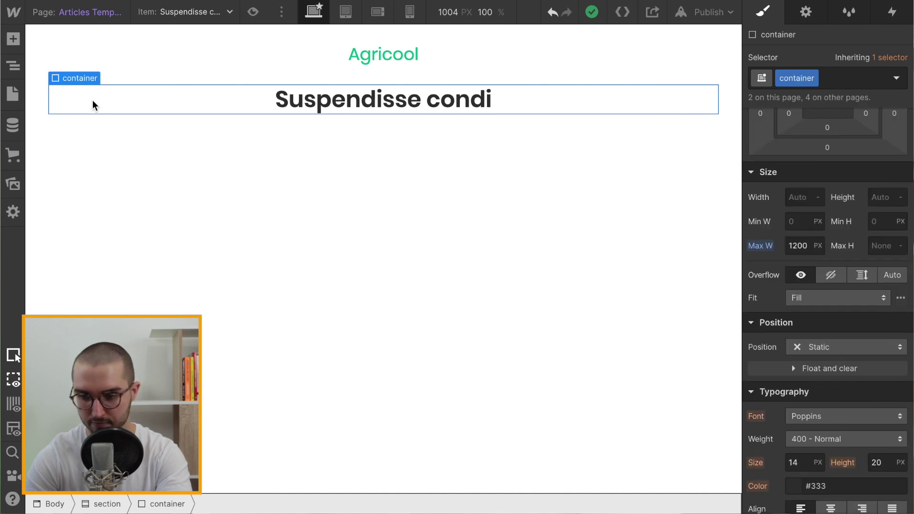
scroll(784, 211, up, 3)
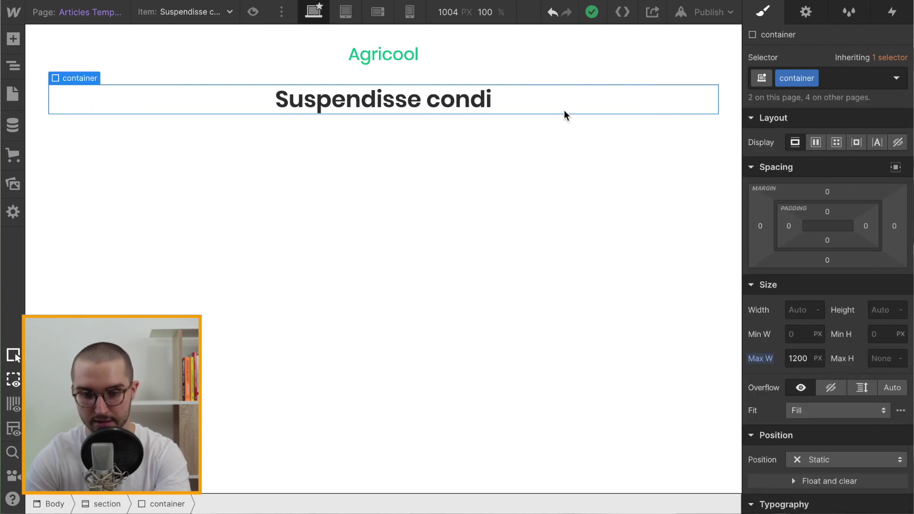
click(163, 99)
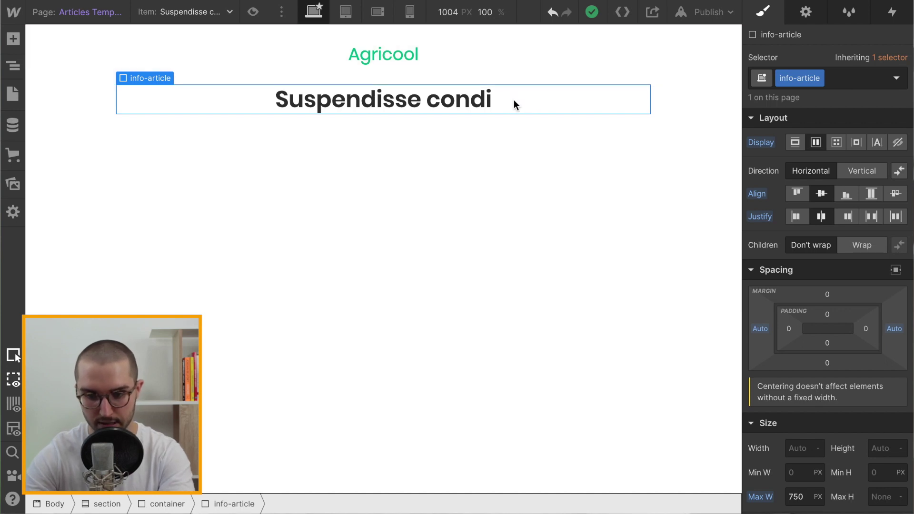
Switch to the reference article page and examine the date and category in the line under the title
key(ctrl+e)
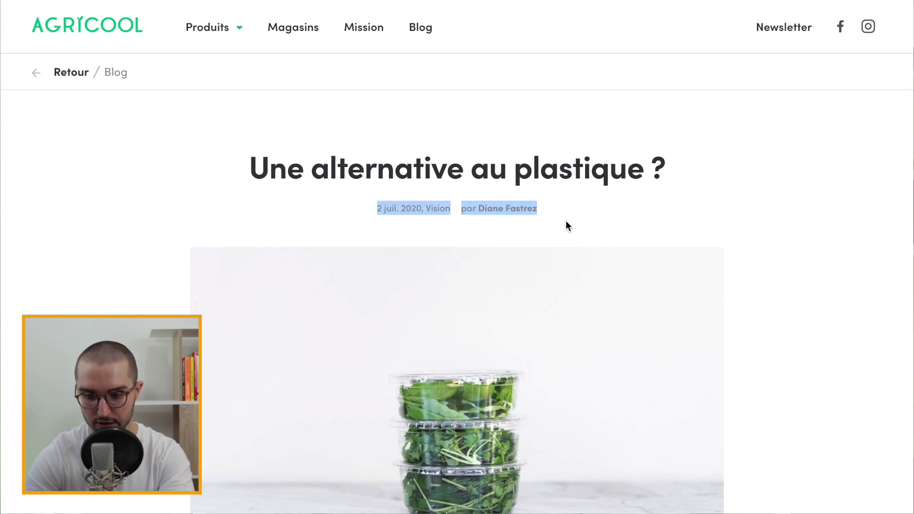
click(422, 229)
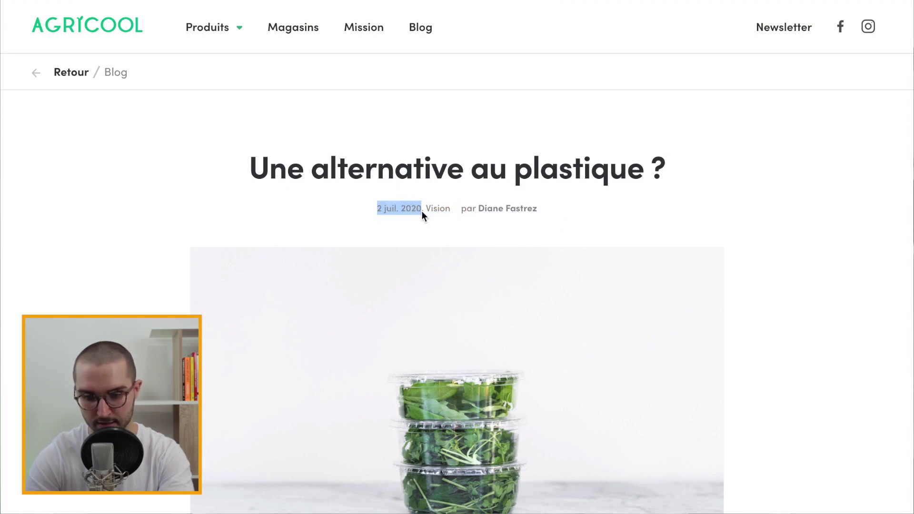
click(425, 216)
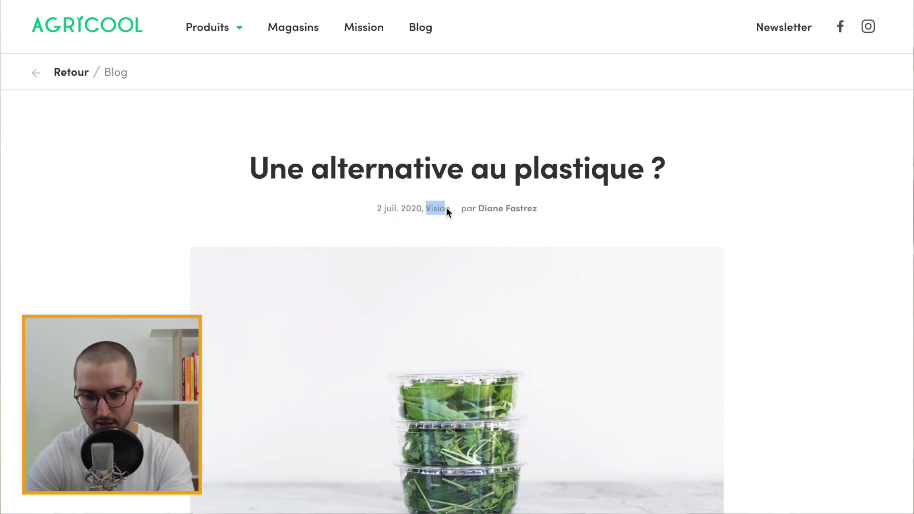
drag(448, 207, 449, 207)
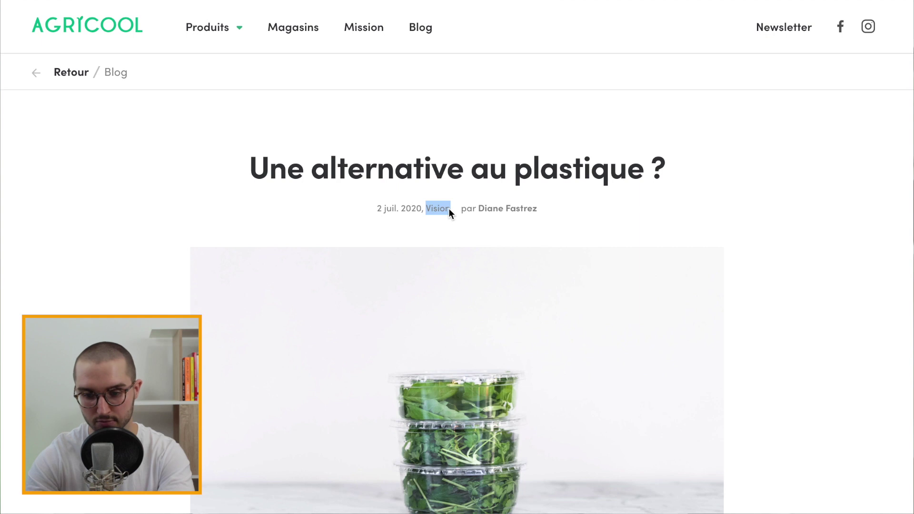
Check the author credit on the reference article page, switch back to Webflow and insert a div block inside the info-article block
click(476, 217)
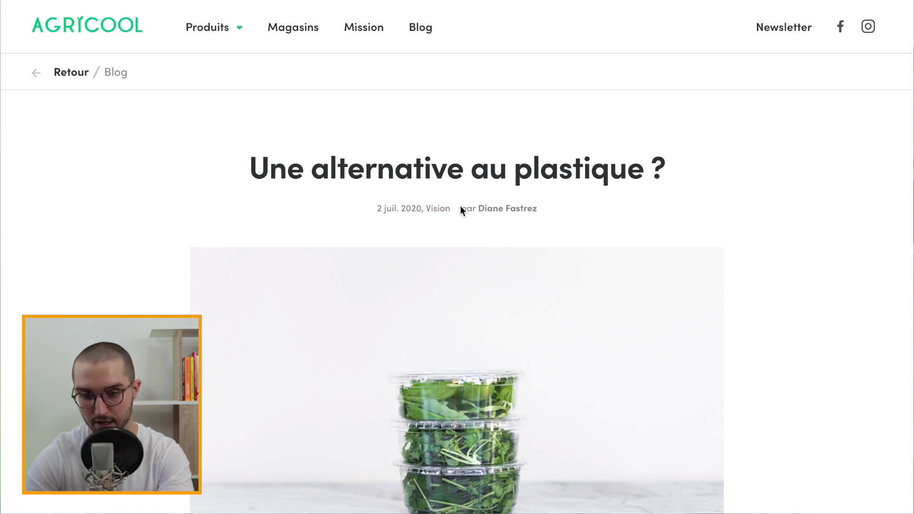
drag(479, 209, 597, 210)
click(597, 209)
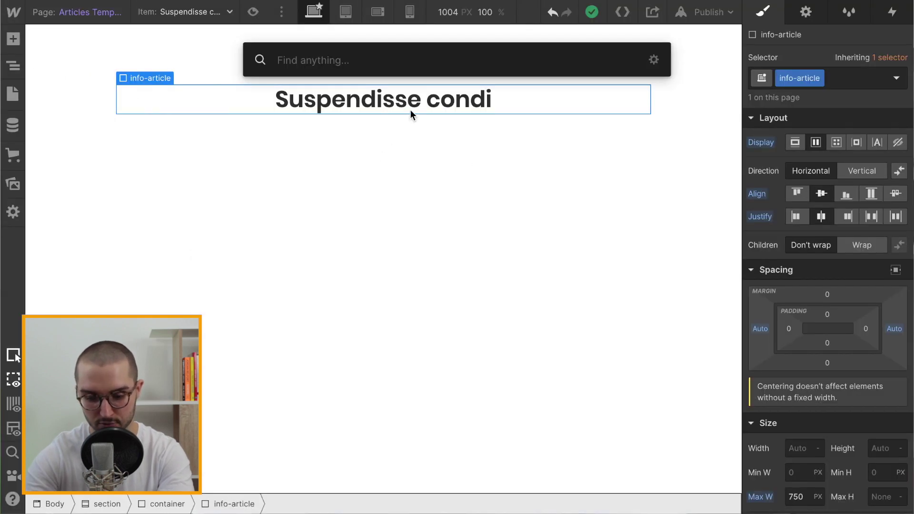
text(div)
key(Return)
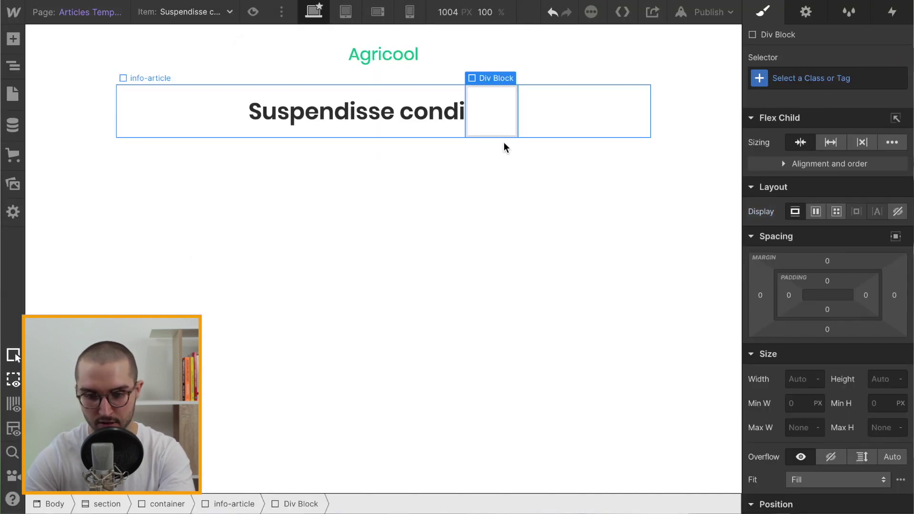
Give the new div block beside the article title the class data-article
click(796, 72)
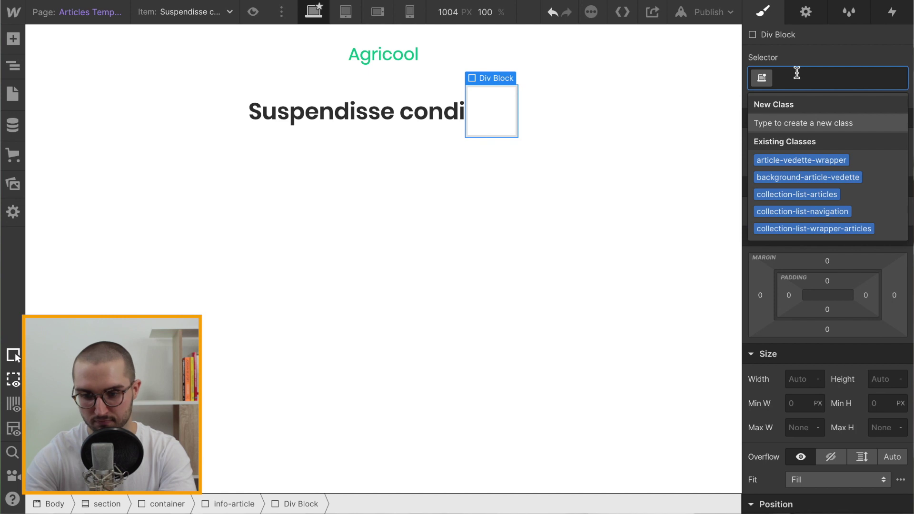
text(informatio)
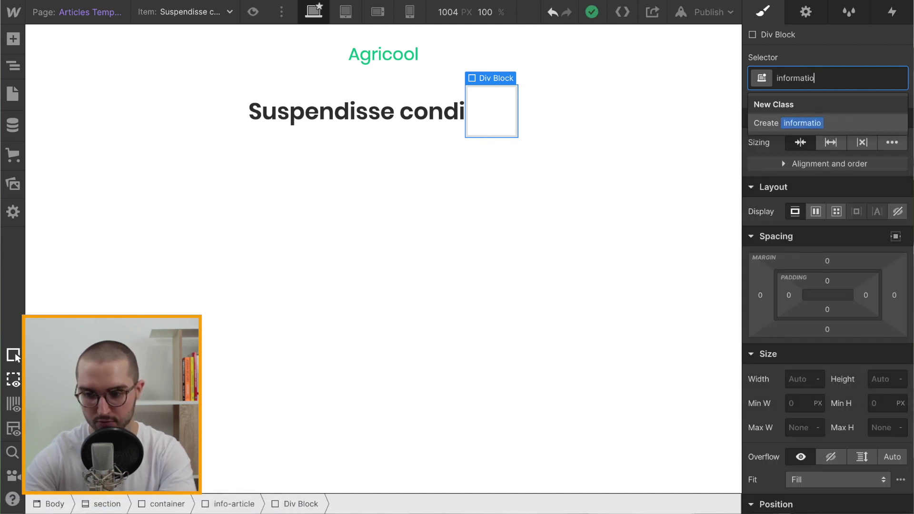
key(BackSpace)
key(BackSpace)
key(BackSpace)
key(BackSpace)
key(BackSpace)
key(BackSpace)
key(BackSpace)
text(d)
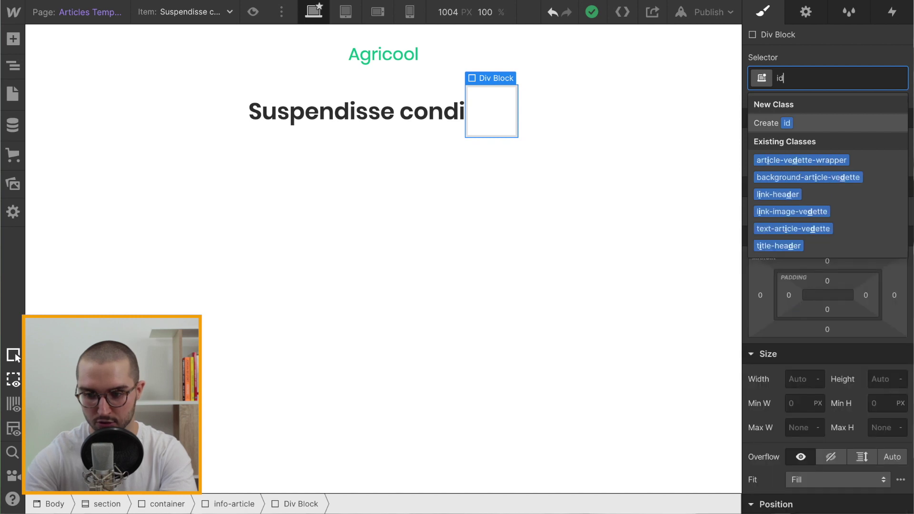
text(ata-article)
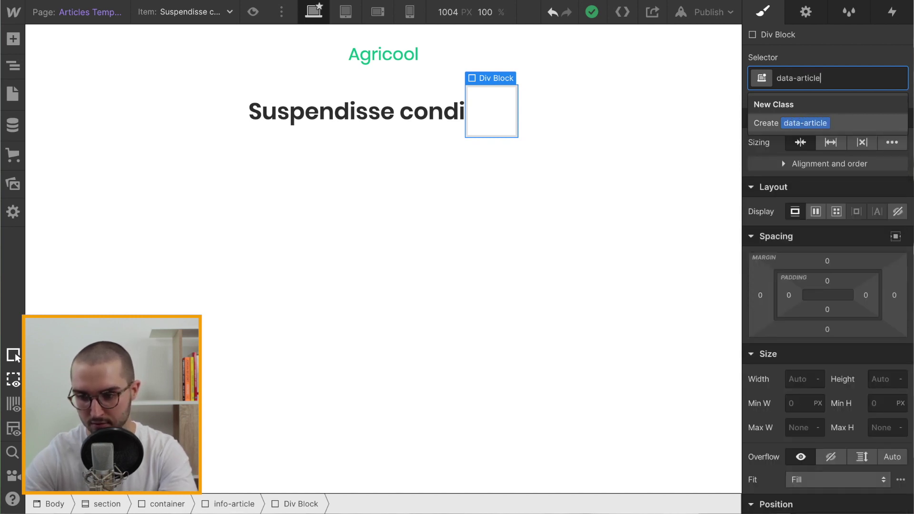
key(Return)
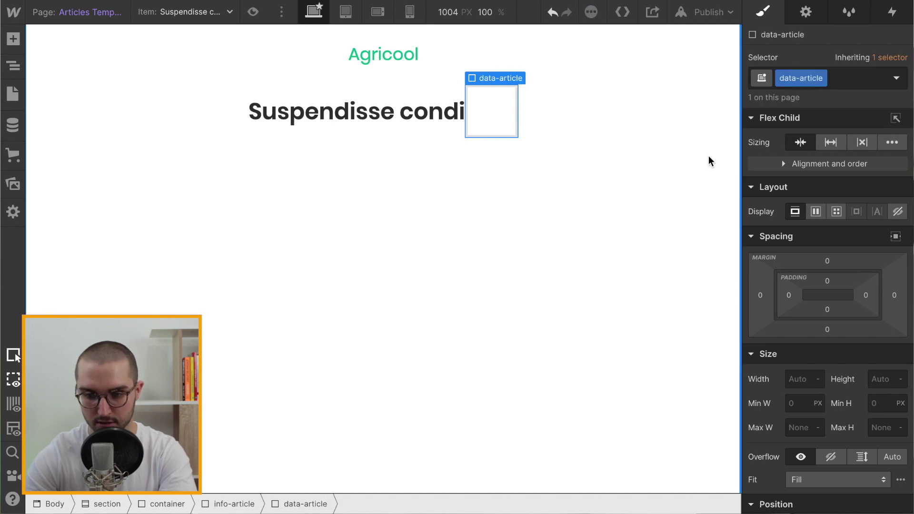
Change the info-article layout direction to vertical and insert a text block inside the data-article block
click(559, 126)
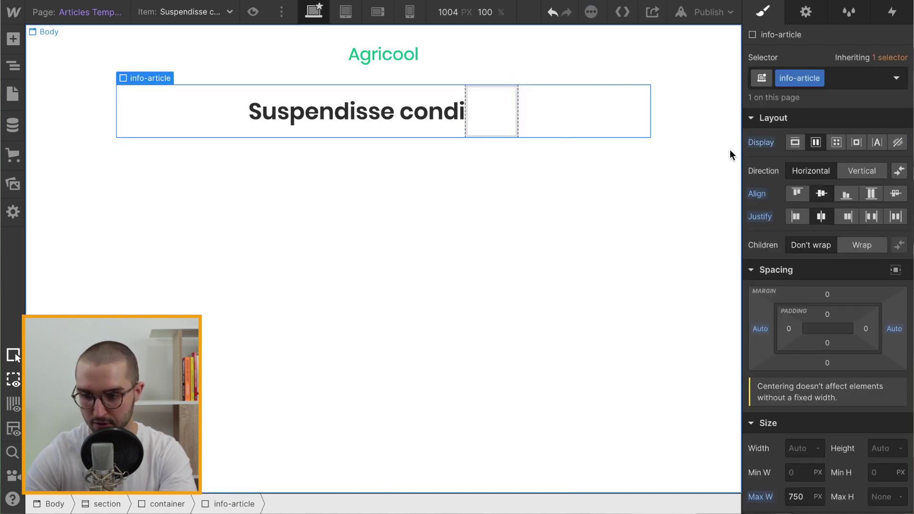
click(861, 169)
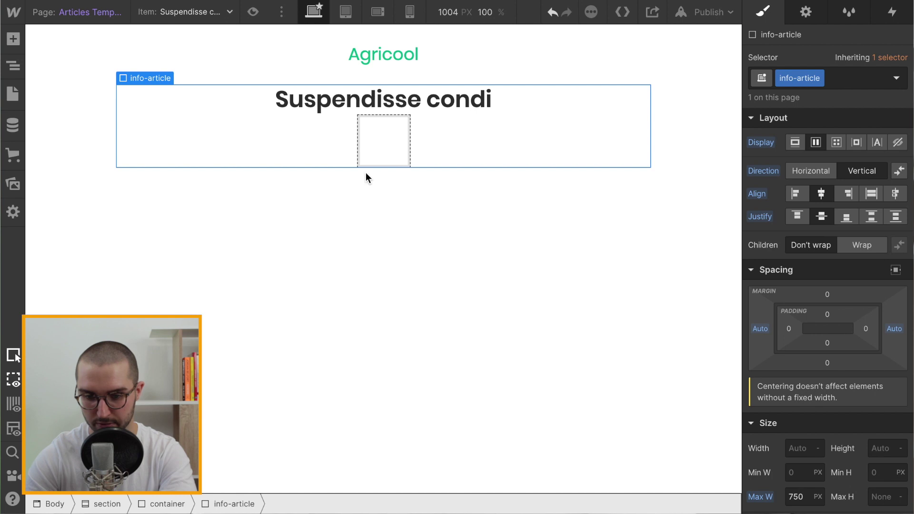
click(389, 138)
key(ctrl+e)
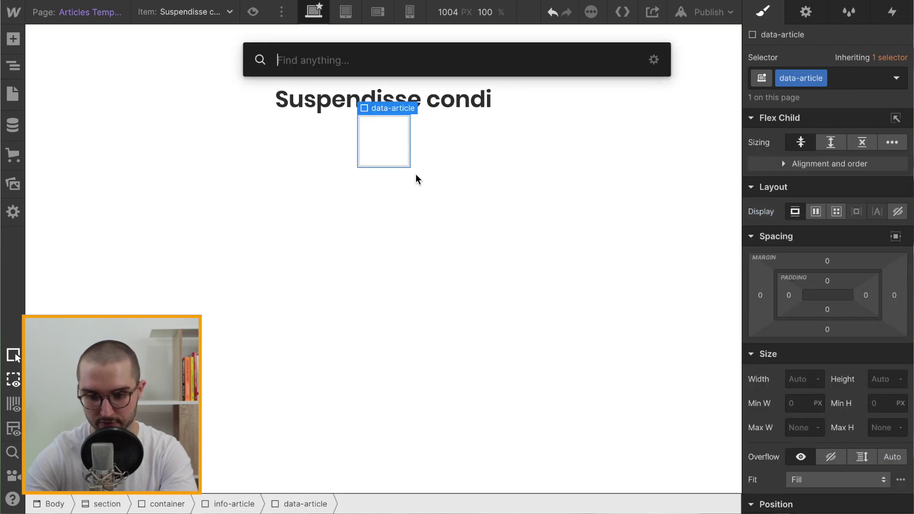
text(re)
key(BackSpace)
key(BackSpace)
text(te)
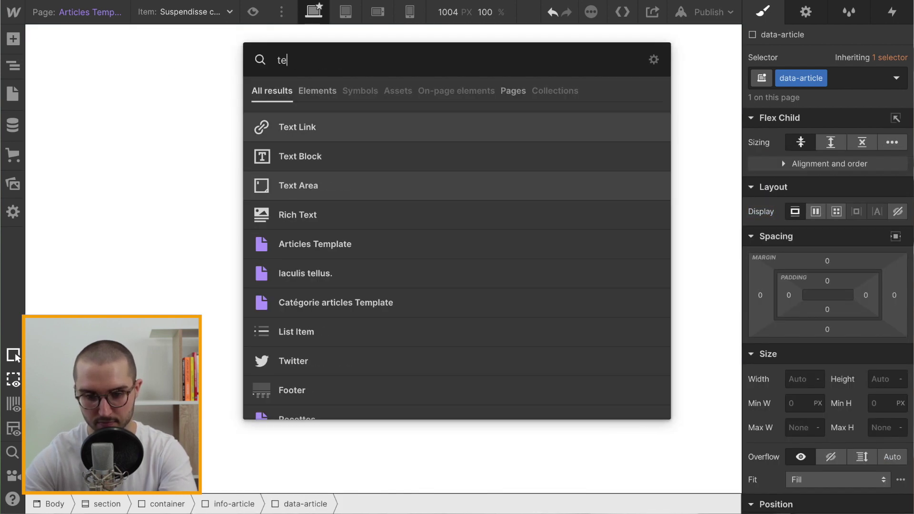
key(Down)
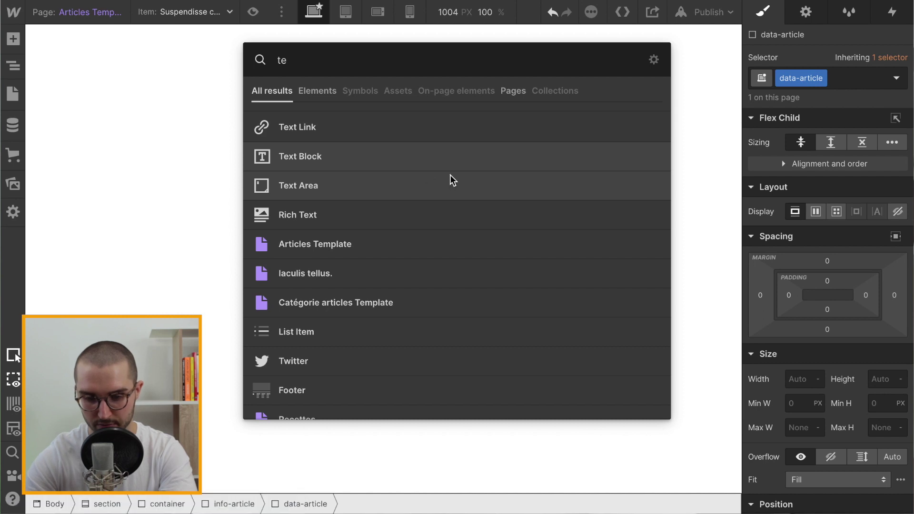
key(Return)
Bind the new text block's content to the Date field of the Articles collection
click(310, 175)
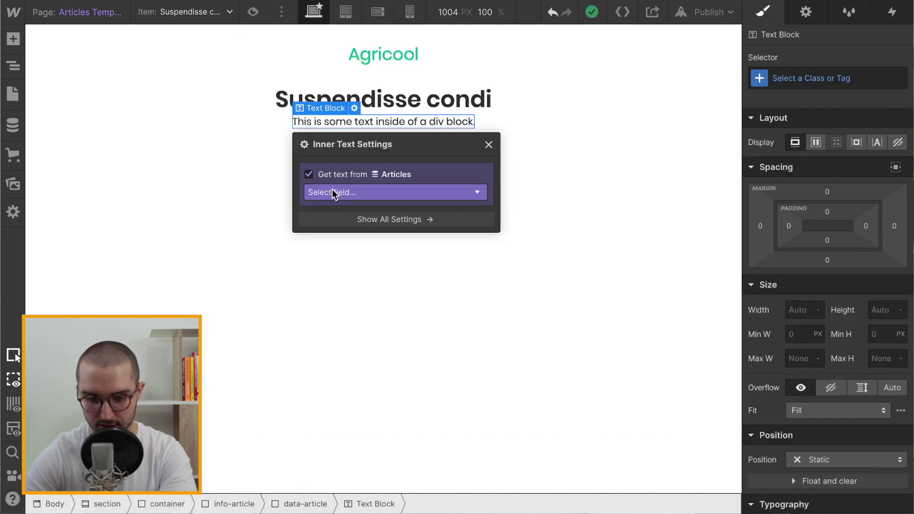
click(332, 190)
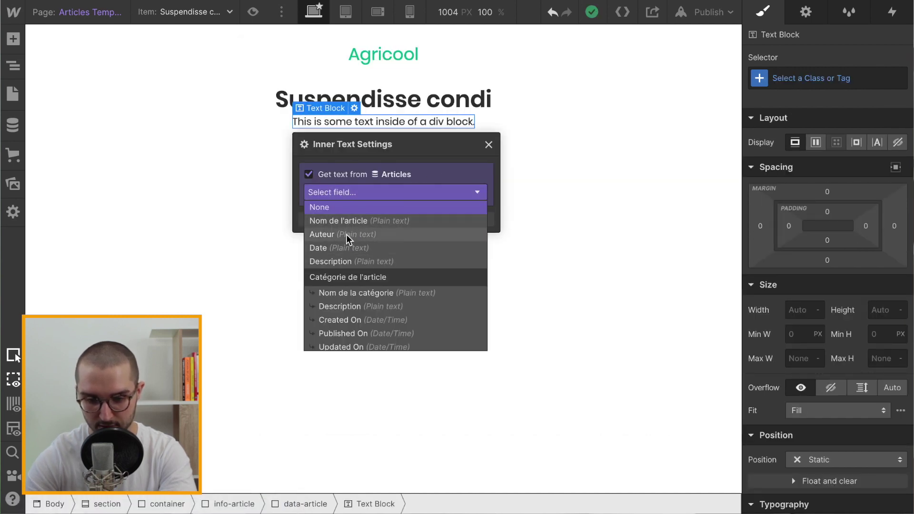
click(345, 246)
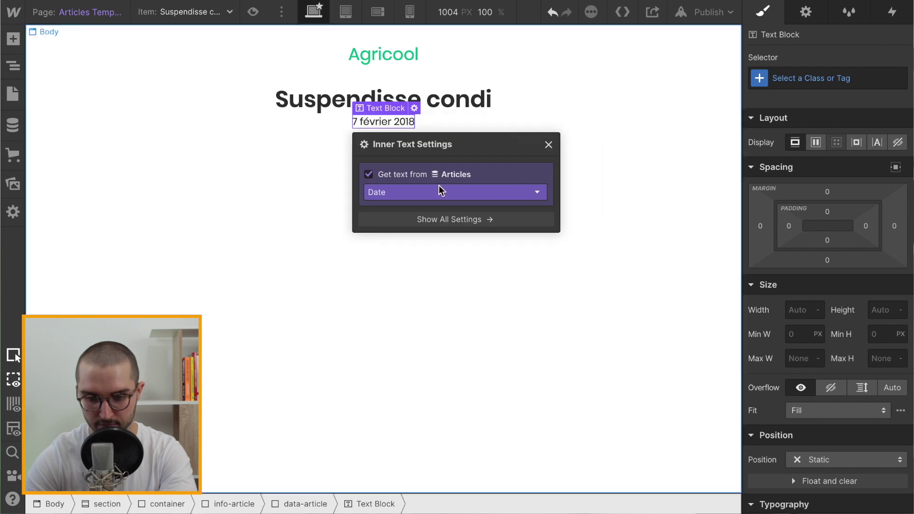
click(548, 144)
Apply the existing date-publication class to the date text block
click(828, 77)
text(da)
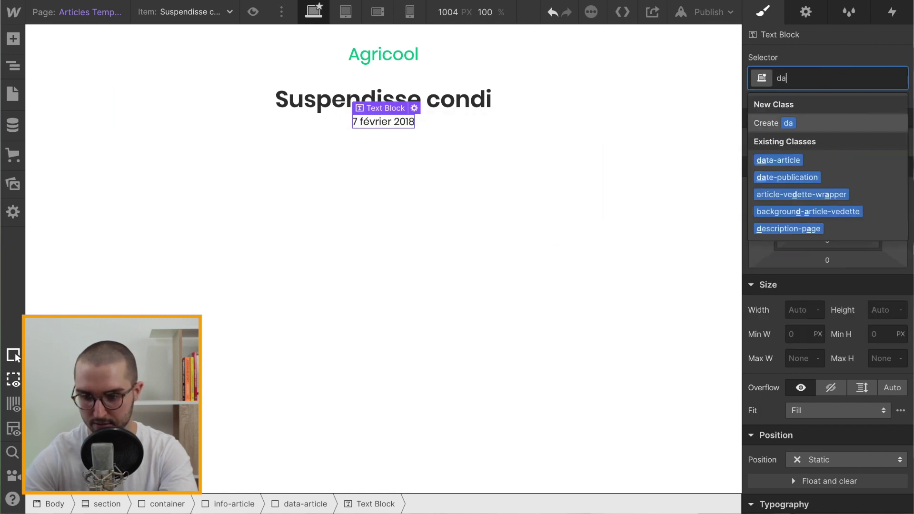
click(796, 178)
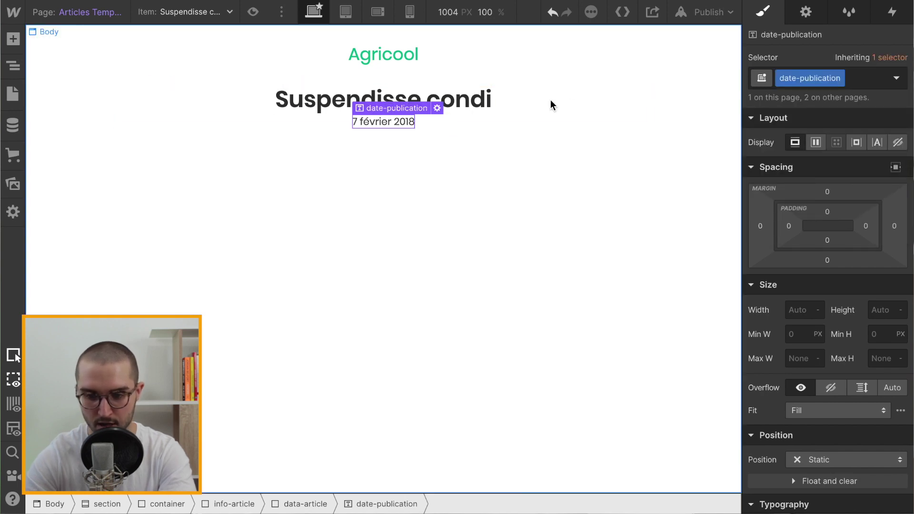
Rename the date-publication class to text-small
click(840, 77)
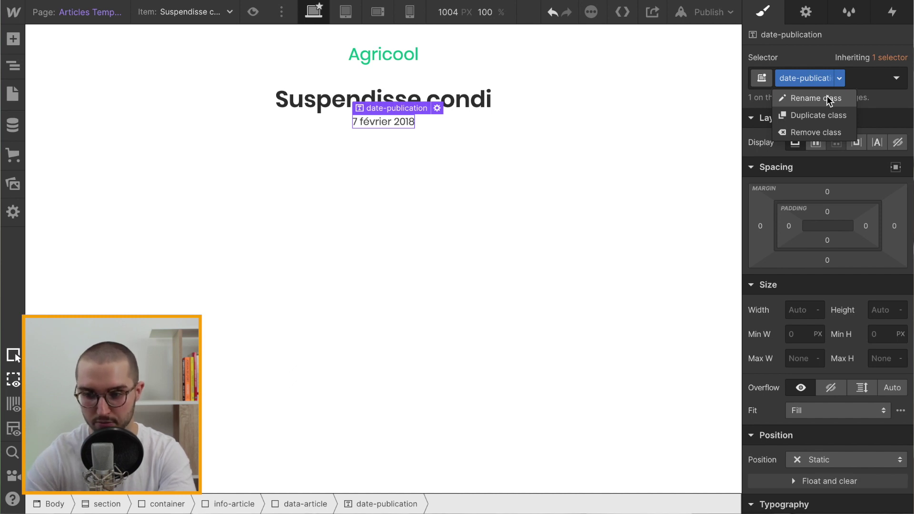
click(828, 98)
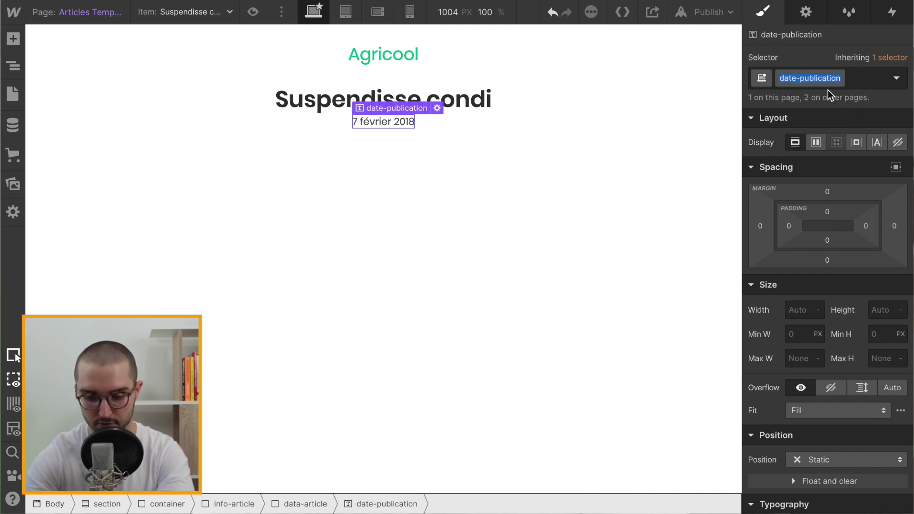
text(text)
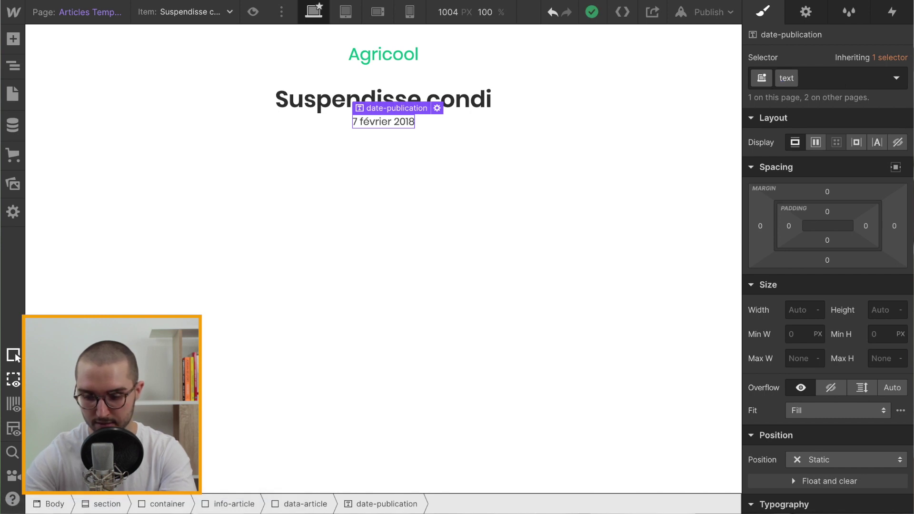
text(-small)
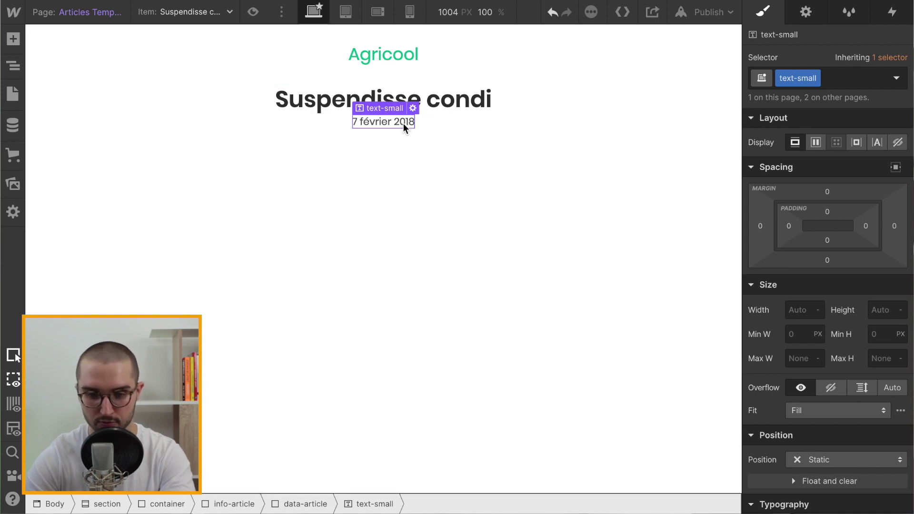
Check the class on the featured article's date and the article list dates of the Blog page, then reopen the Articles Template
click(13, 94)
click(92, 122)
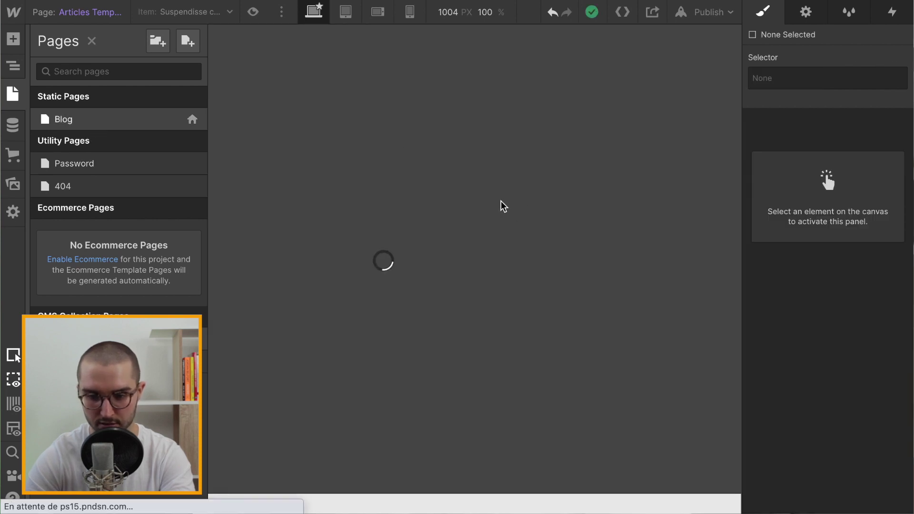
scroll(530, 259, down, 2)
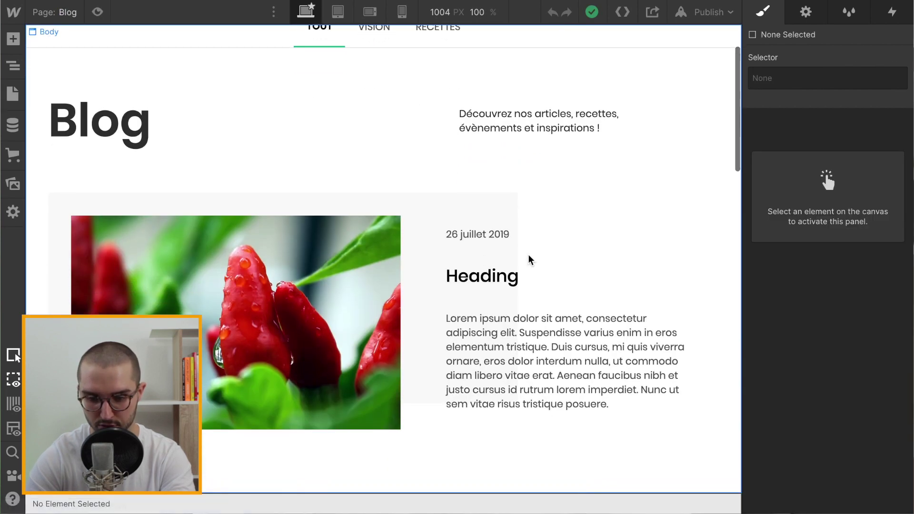
click(480, 224)
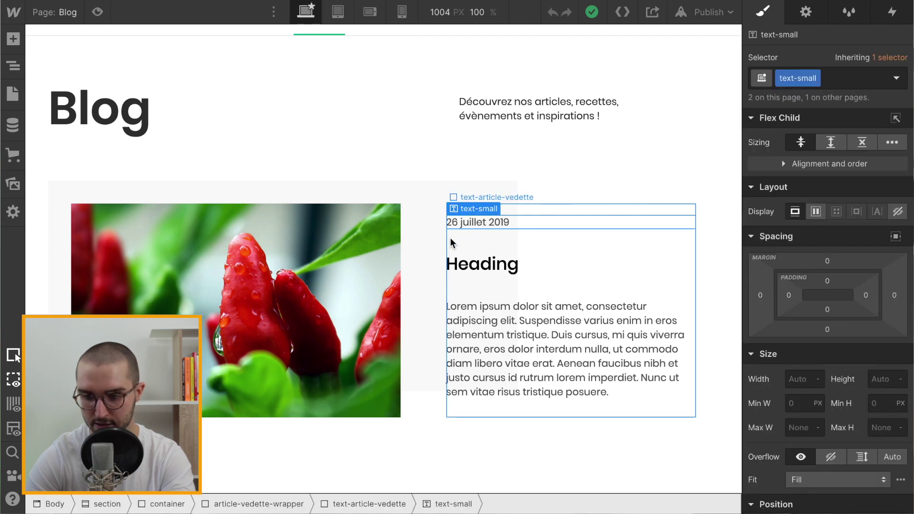
scroll(451, 242, down, 10)
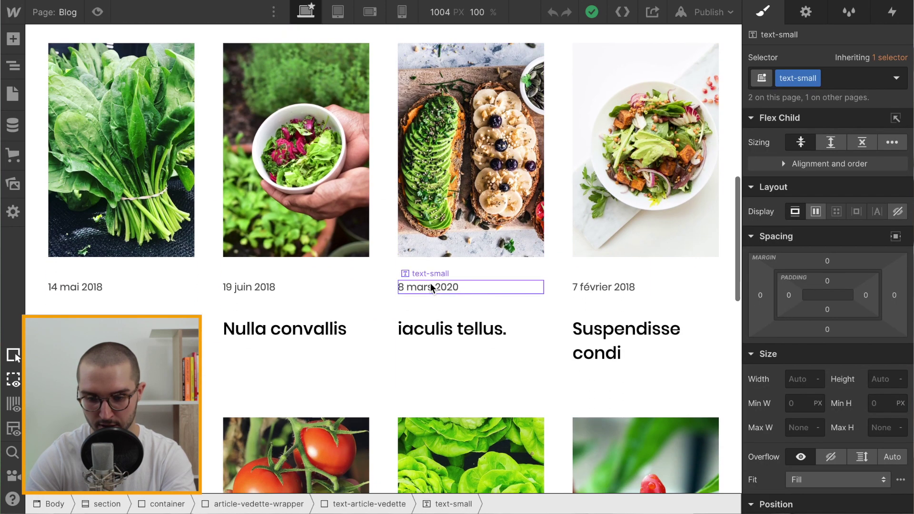
click(432, 287)
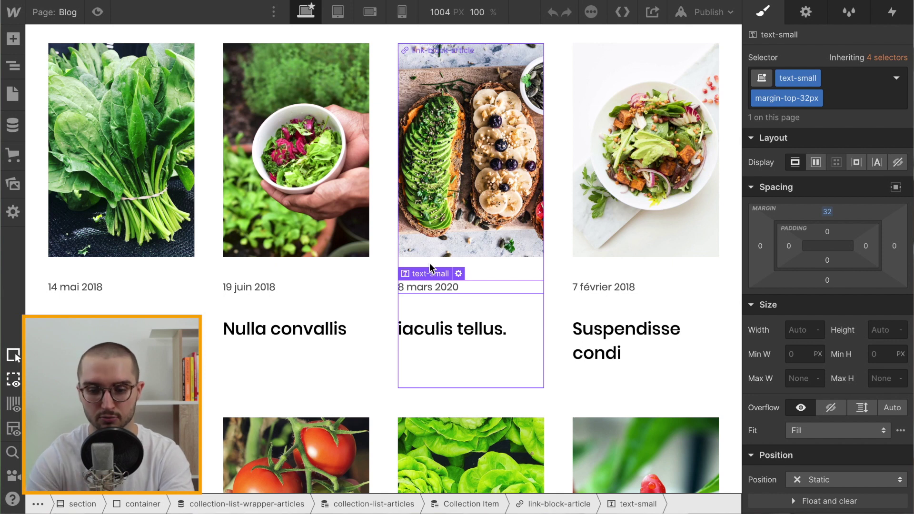
scroll(335, 183, up, 10)
click(12, 95)
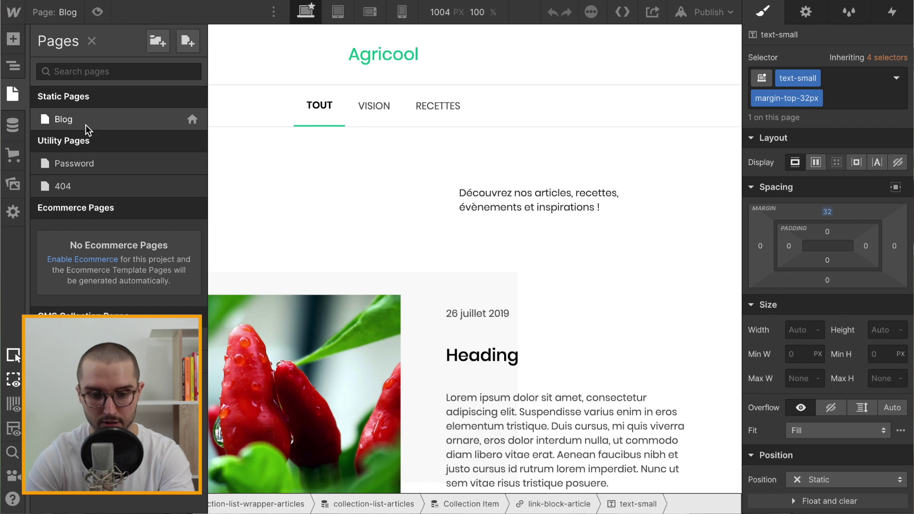
click(61, 339)
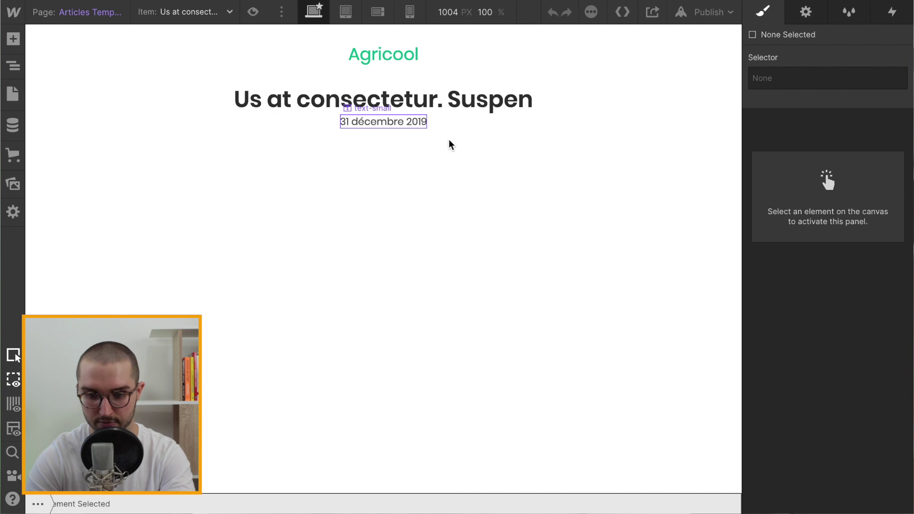
Duplicate the date text block and disconnect the copy's text from the Articles collection
click(413, 123)
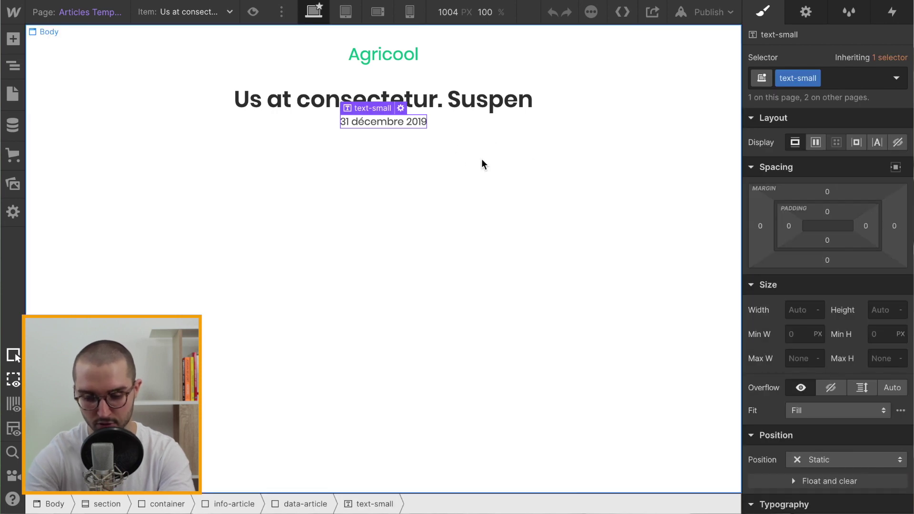
key(ctrl+d)
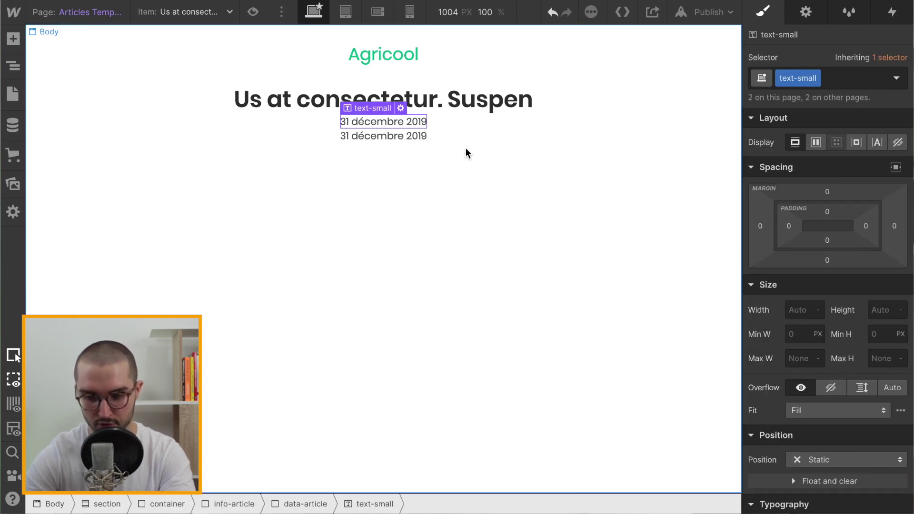
double_click(411, 138)
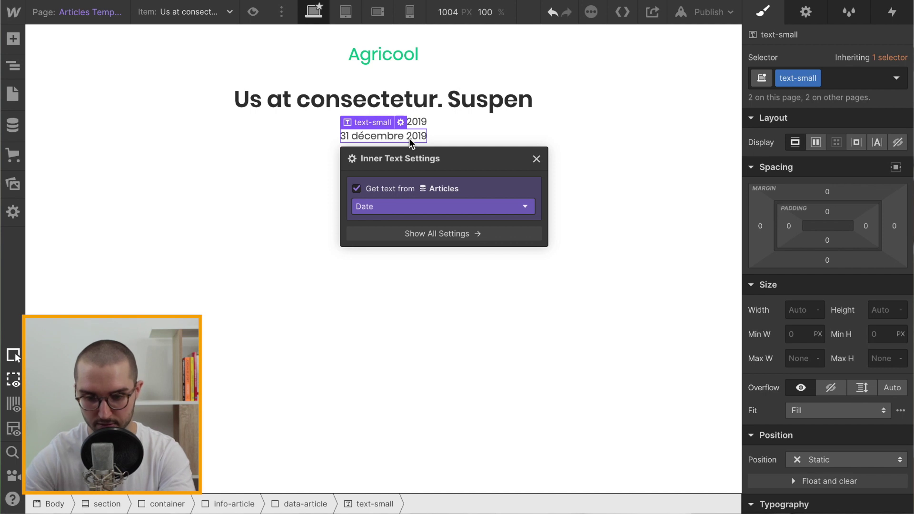
click(357, 189)
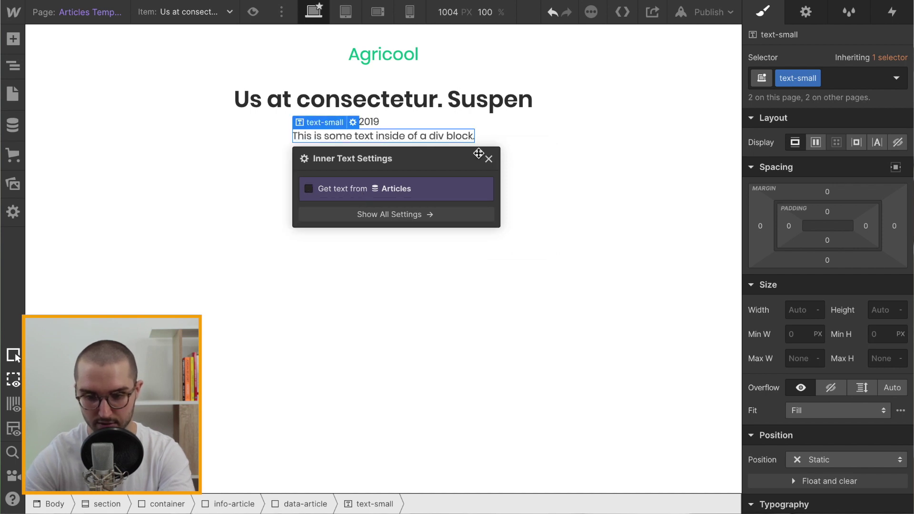
click(488, 159)
Replace the placeholder text of the duplicated text block with a comma
double_click(423, 141)
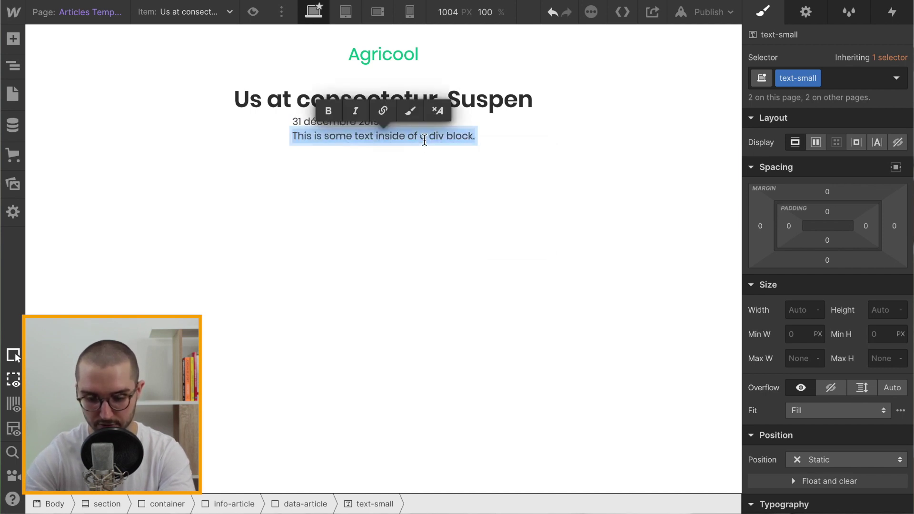
key(BackSpace)
click(419, 190)
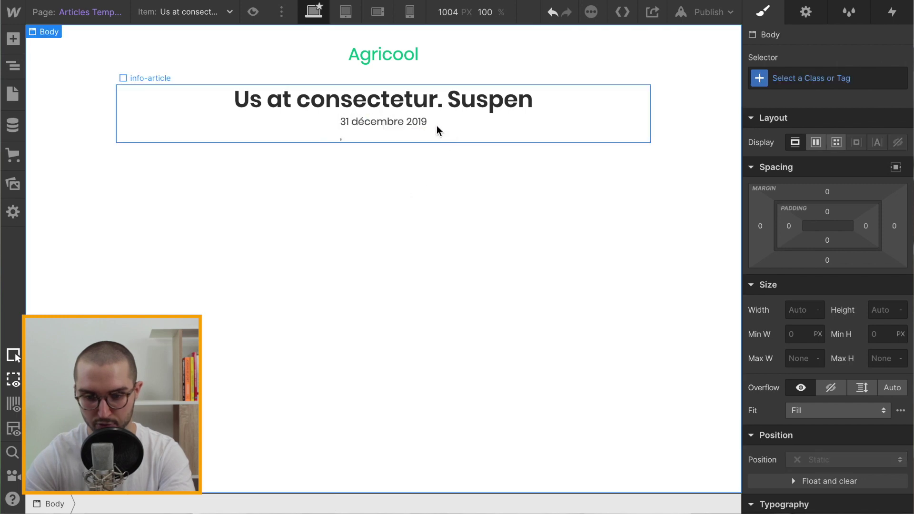
Set the data-article block holding the date and comma to a flex layout
click(390, 135)
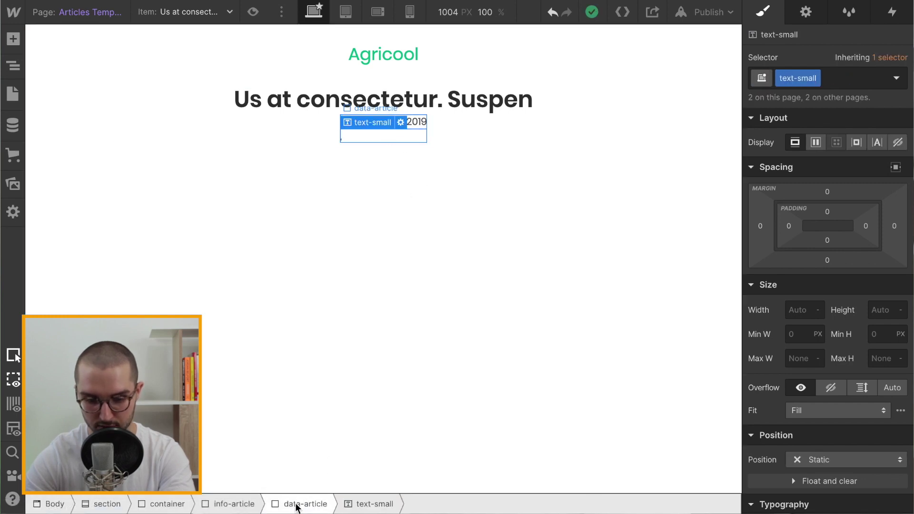
click(297, 505)
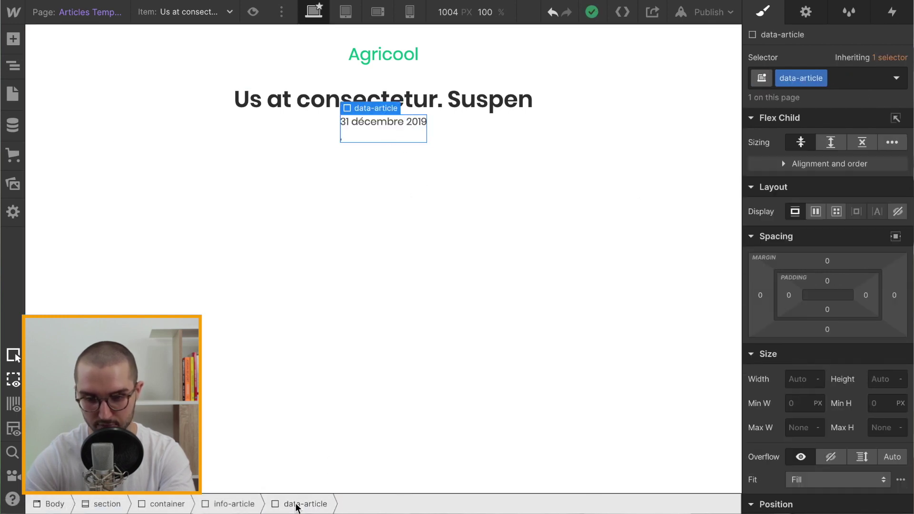
click(816, 212)
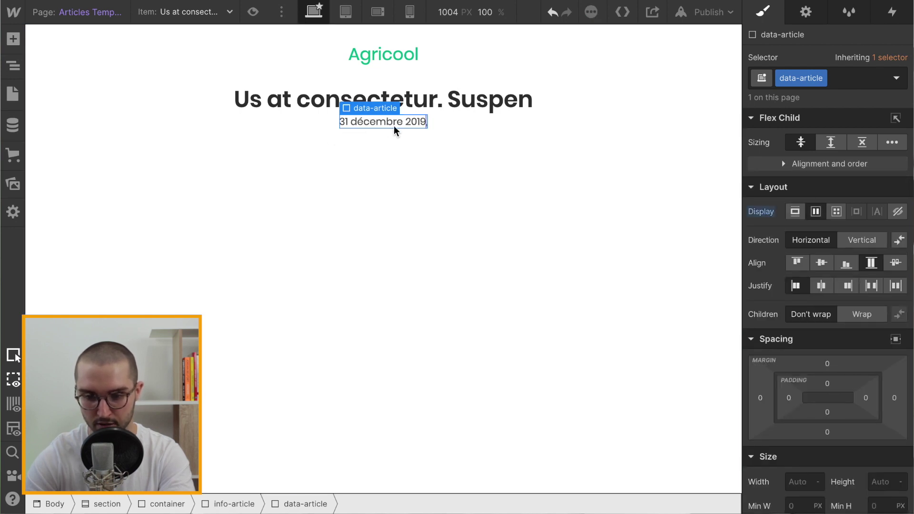
click(419, 124)
click(427, 125)
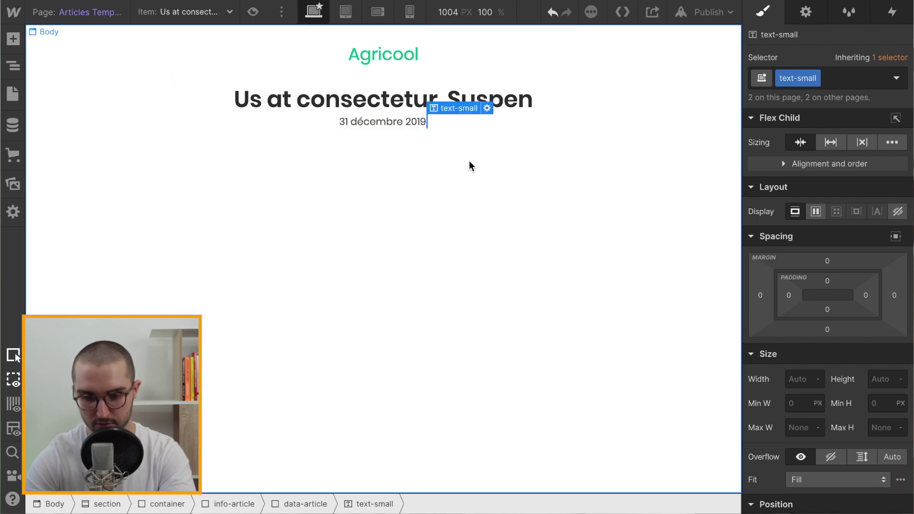
click(844, 78)
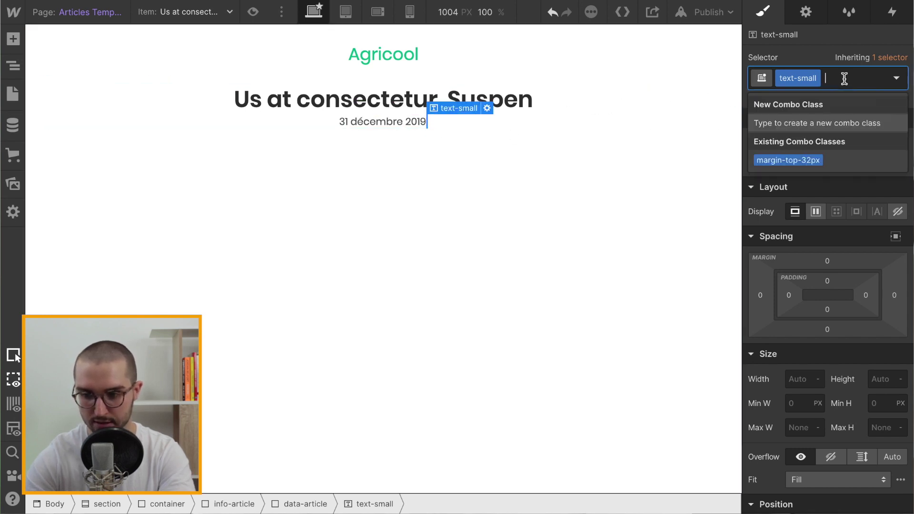
click(425, 123)
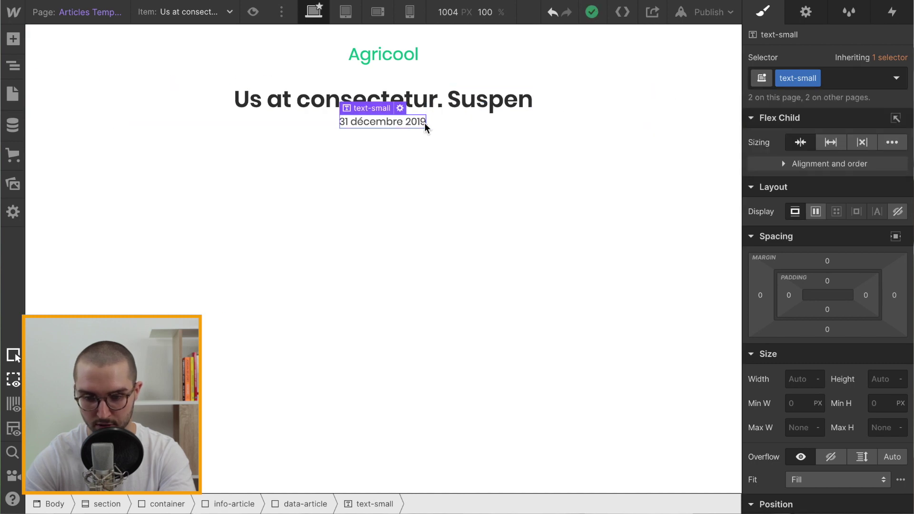
Duplicate the comma text block and bind the copy's text to the Nom de la catégorie field of the Articles collection
click(428, 124)
click(425, 125)
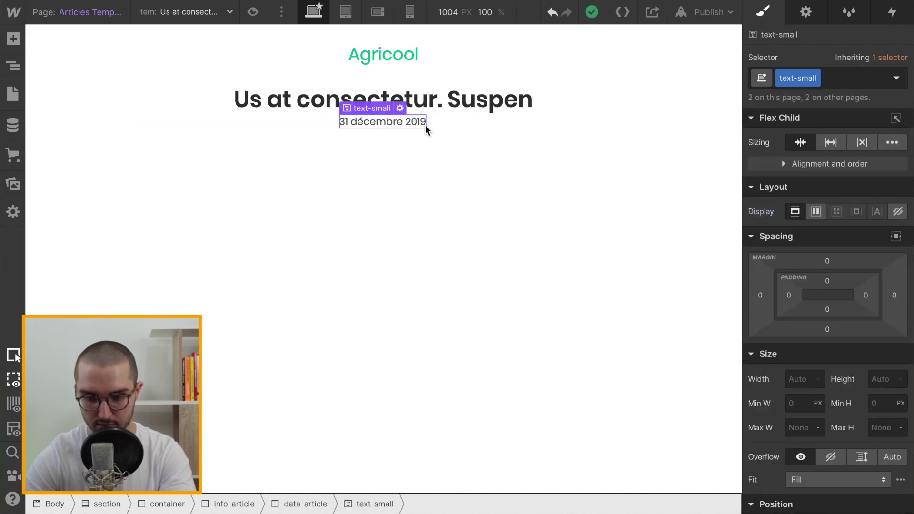
click(426, 123)
key(ctrl+c)
key(ctrl+v)
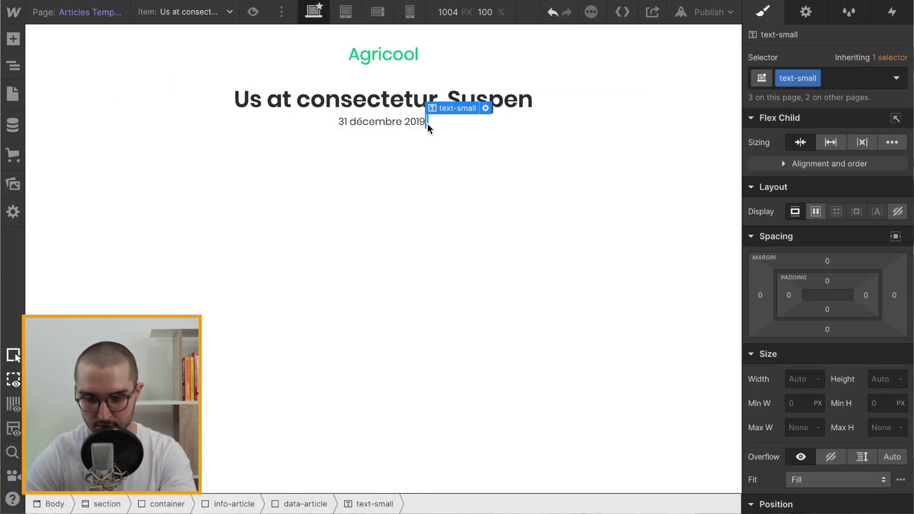
click(487, 109)
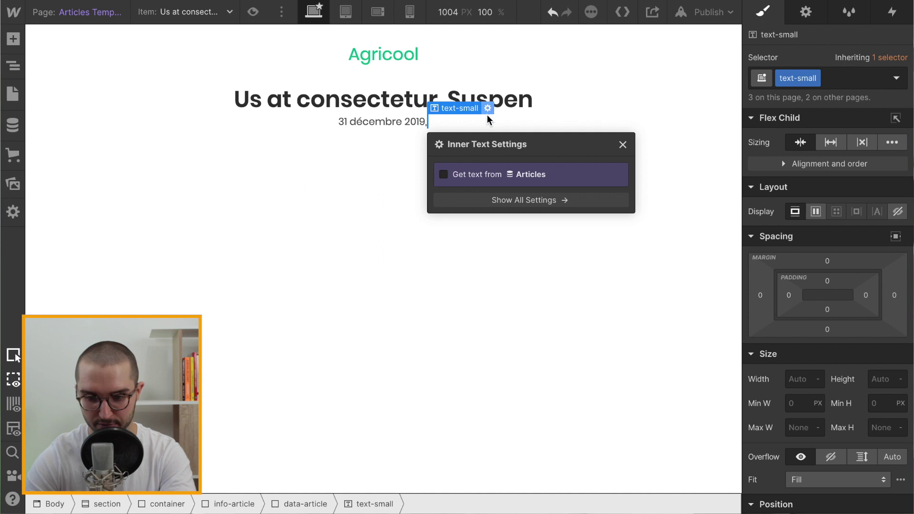
click(452, 176)
click(463, 197)
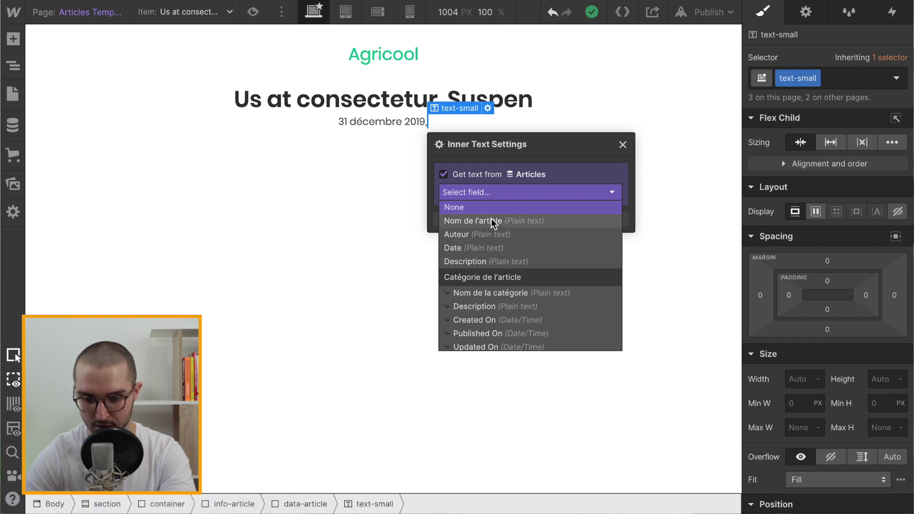
click(496, 296)
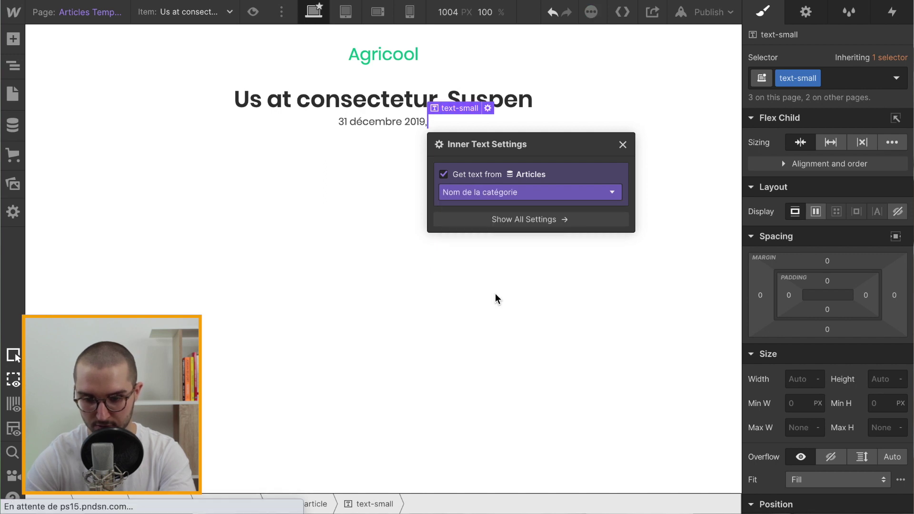
click(603, 144)
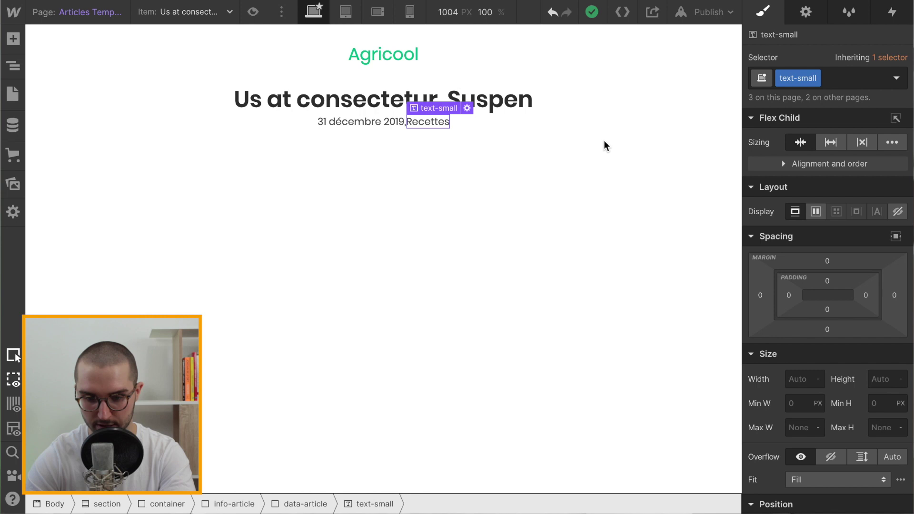
Add a new combo class named margin-right-6px to the comma text block after the date
double_click(405, 124)
click(405, 126)
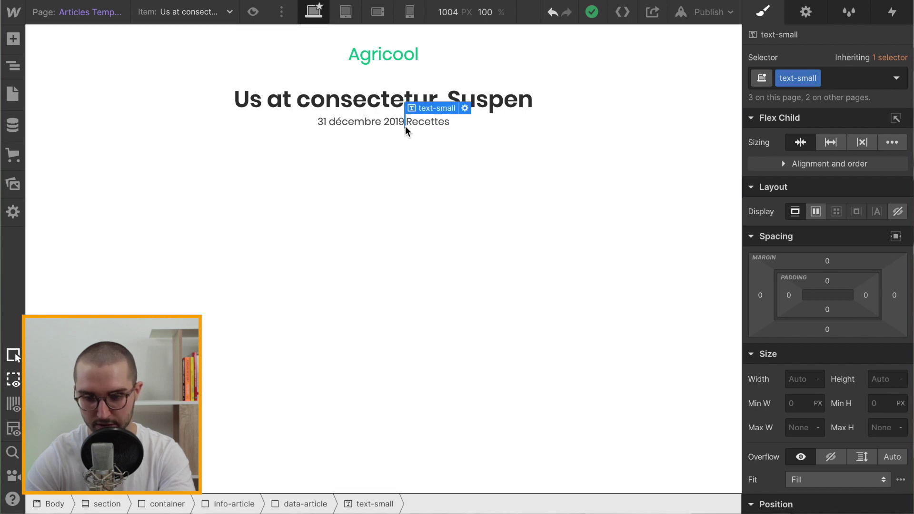
click(850, 78)
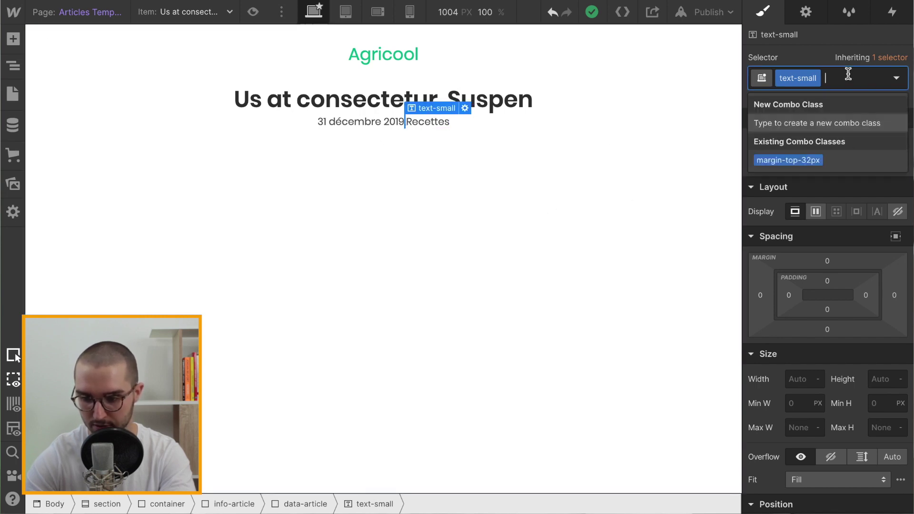
text(margin)
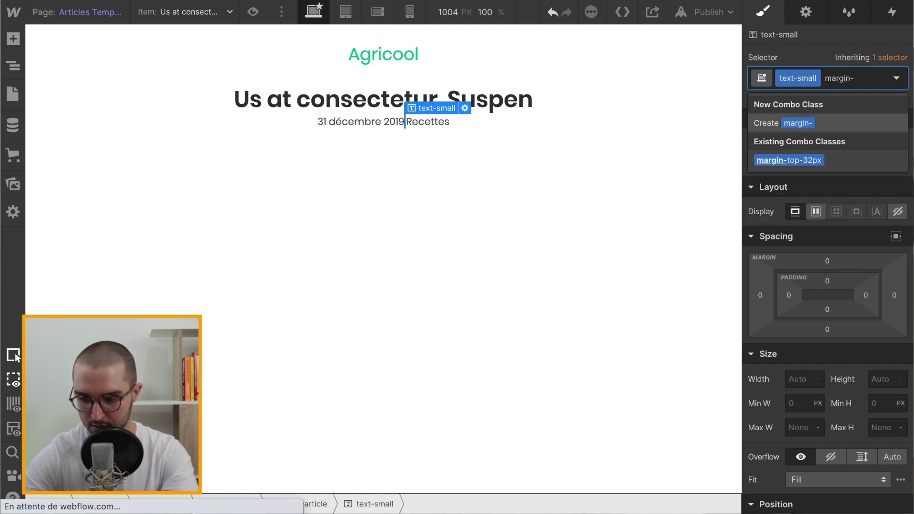
text(-right-6)
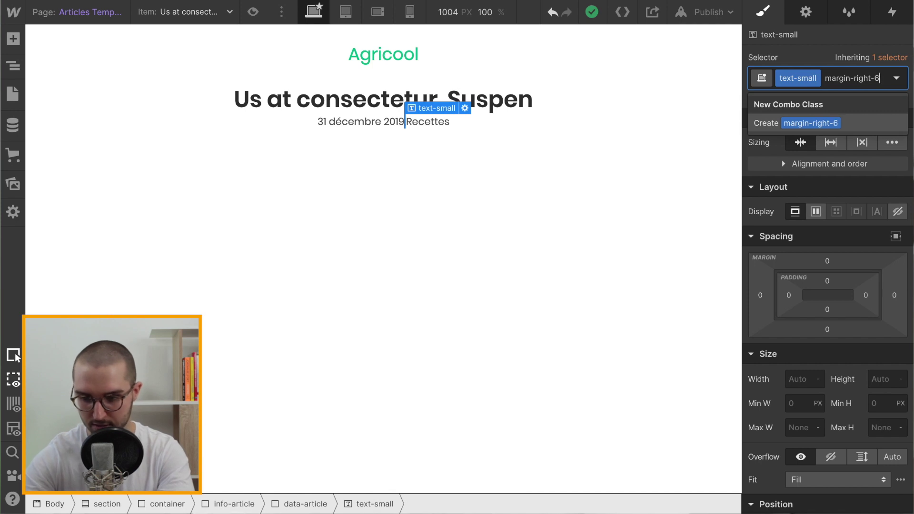
text(px)
key(Return)
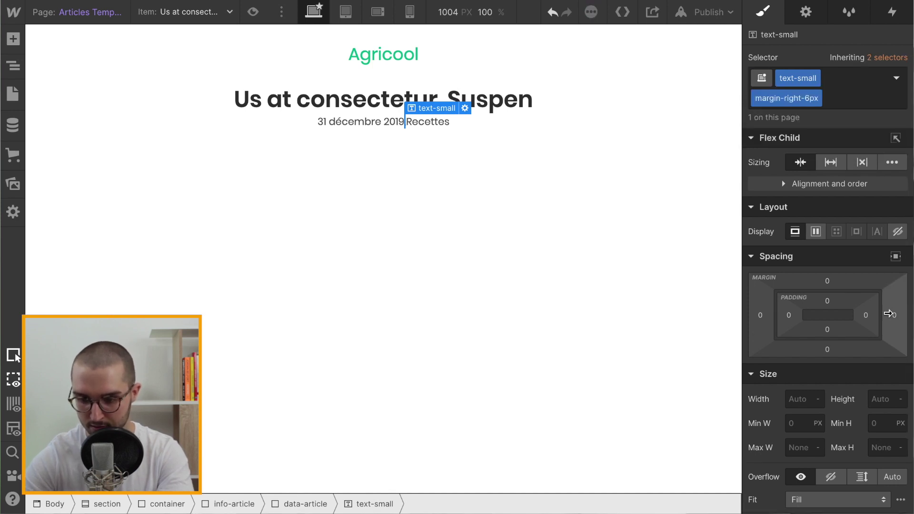
Set the right margin of the comma's margin-right-6px combo class to 6 px
click(894, 316)
text(6)
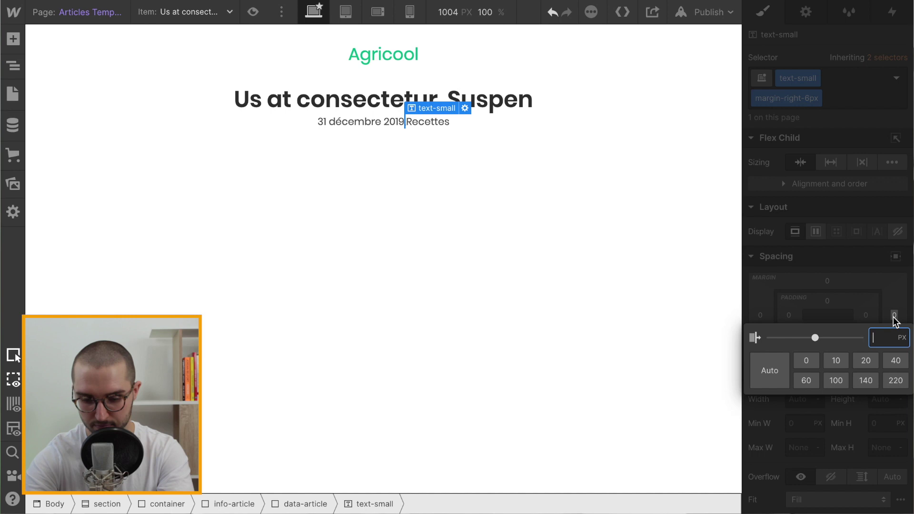
key(Return)
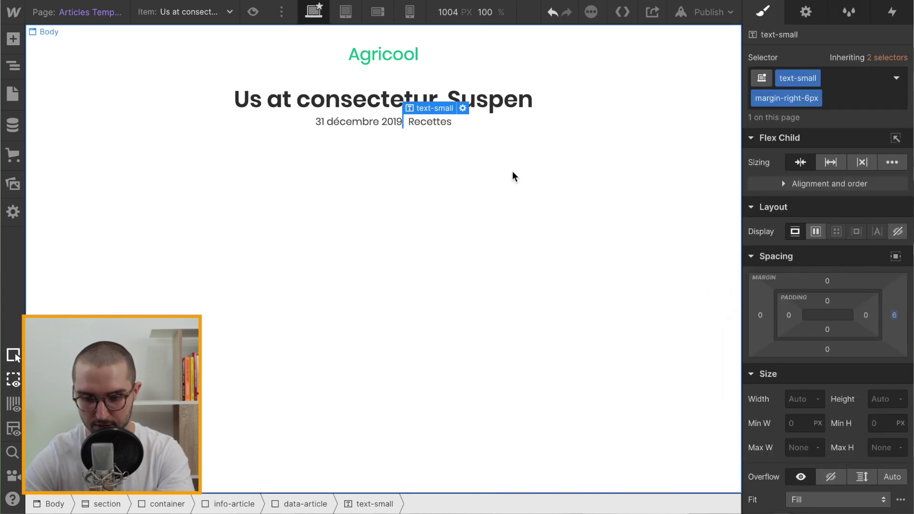
Apply the existing margin-right-6px combo class to the category text block
click(439, 127)
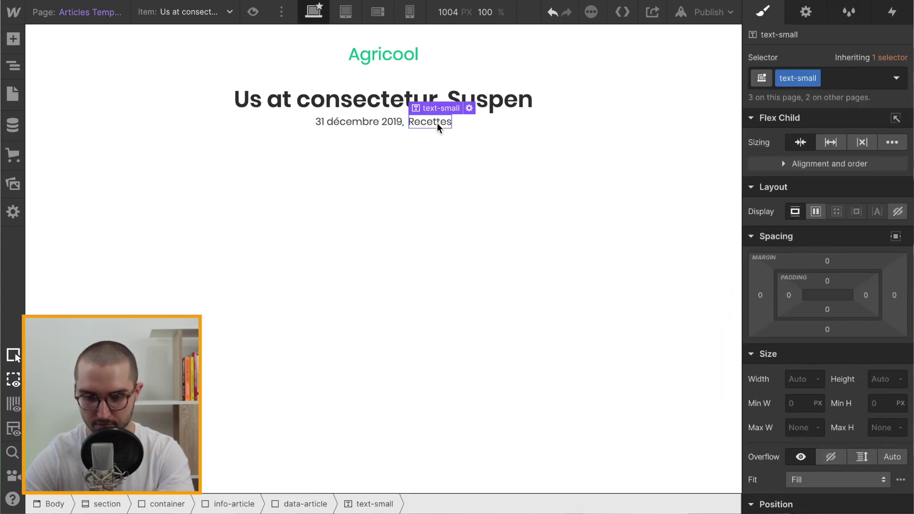
click(853, 81)
text(ma)
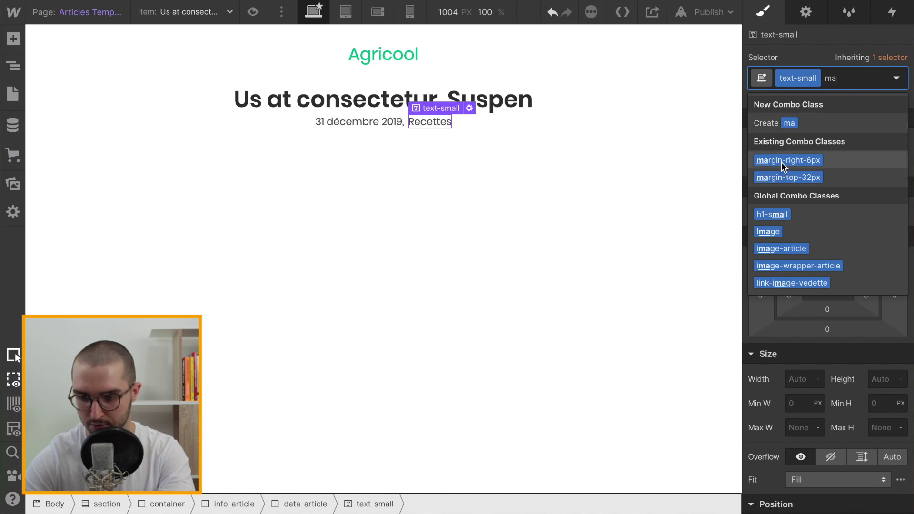
click(781, 162)
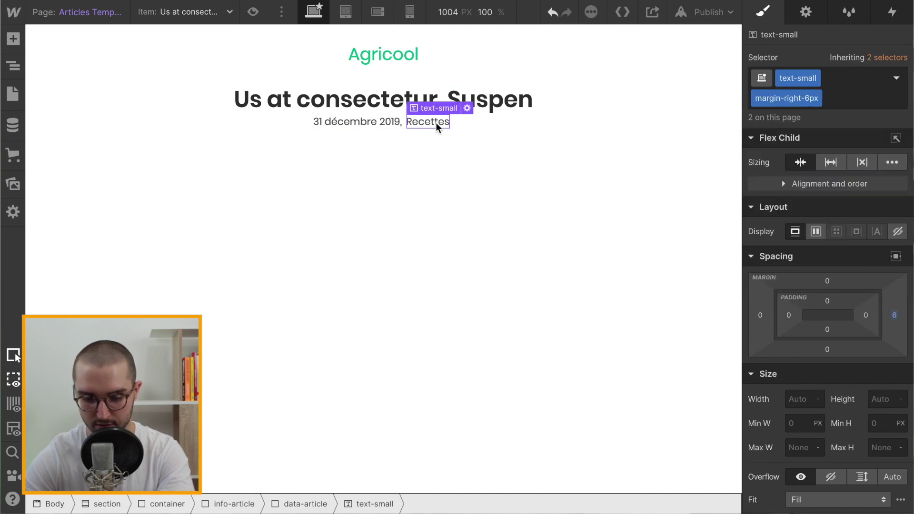
Duplicate the category text block and replace the copy's collection-bound text with the static word "par"
key(ctrl+d)
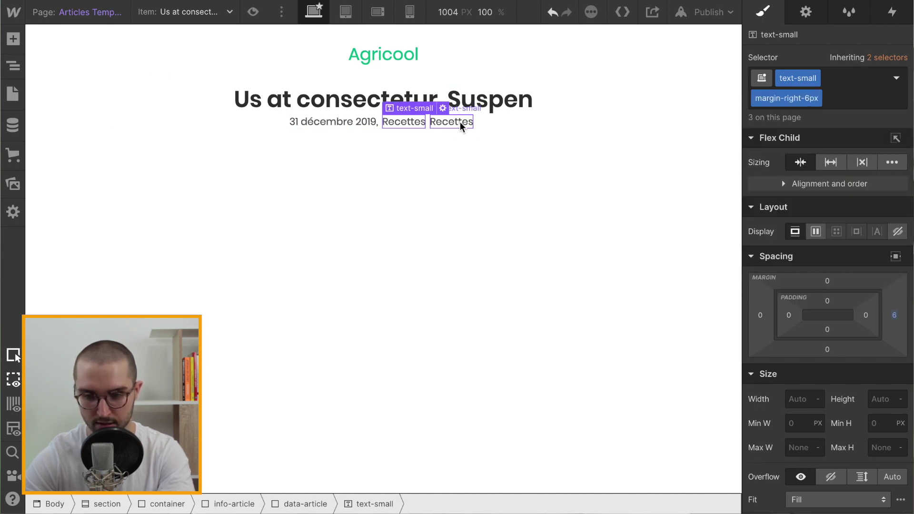
double_click(460, 122)
click(452, 174)
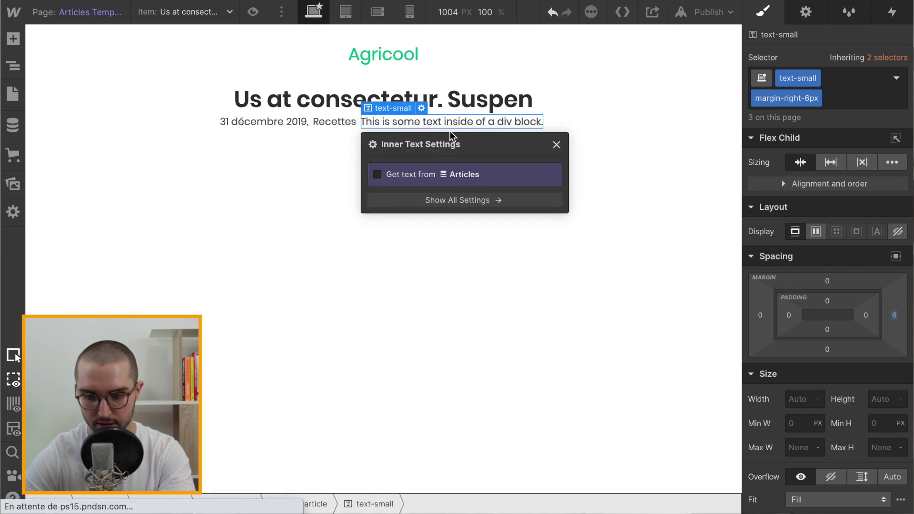
double_click(465, 122)
text(par)
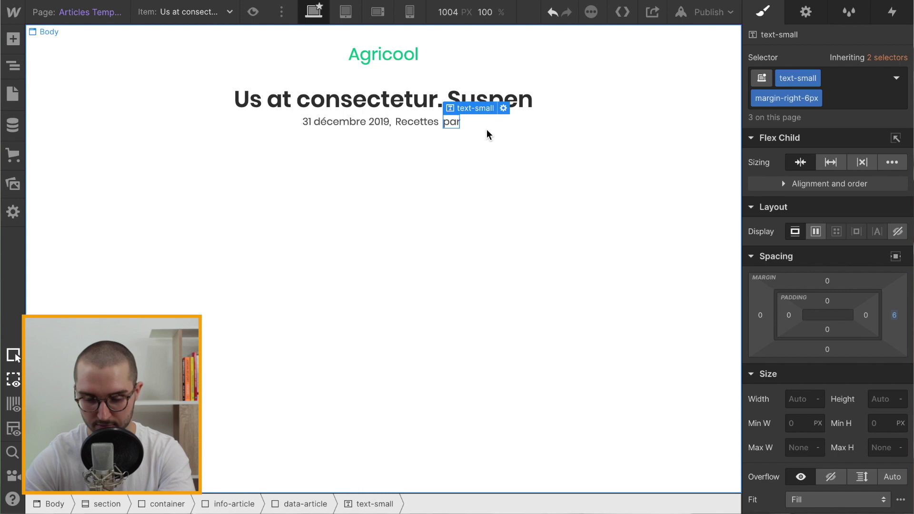
Duplicate the "par" text block and bind the copy's text to the Auteur field of the Articles collection
key(ctrl+d)
click(464, 122)
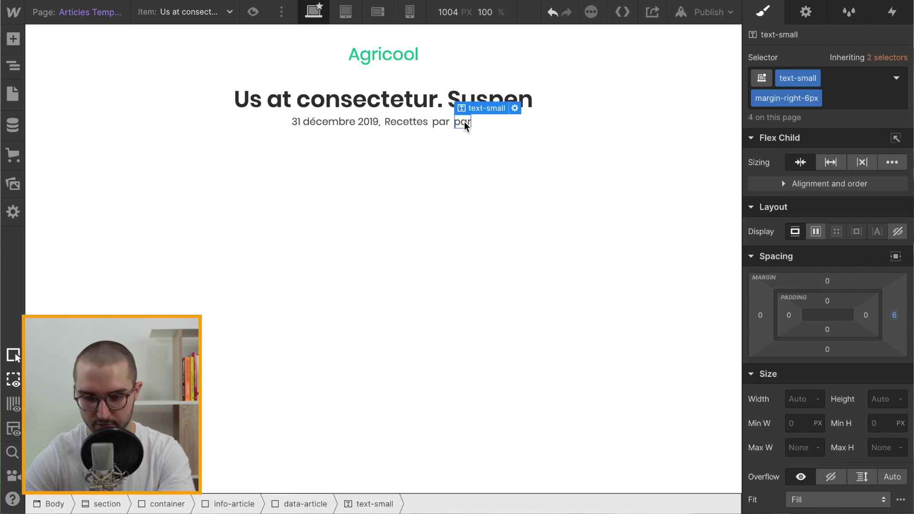
click(515, 108)
click(471, 174)
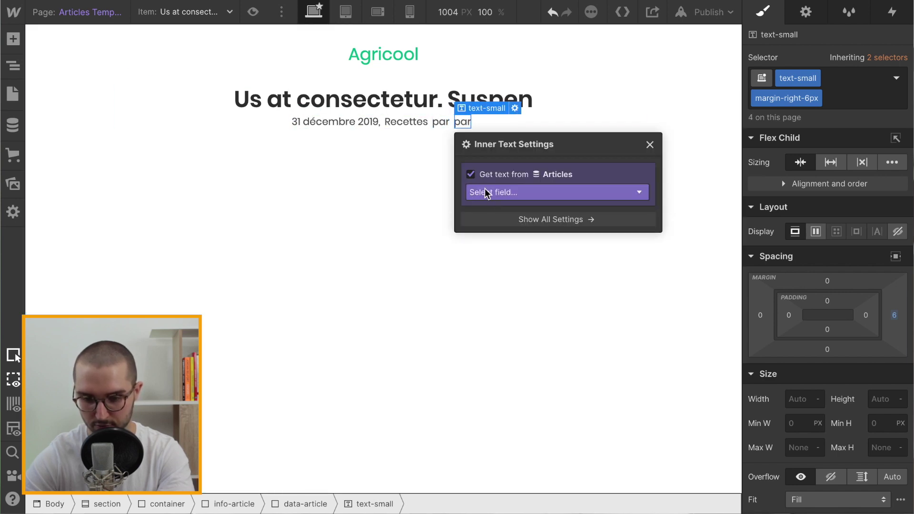
click(486, 192)
click(513, 235)
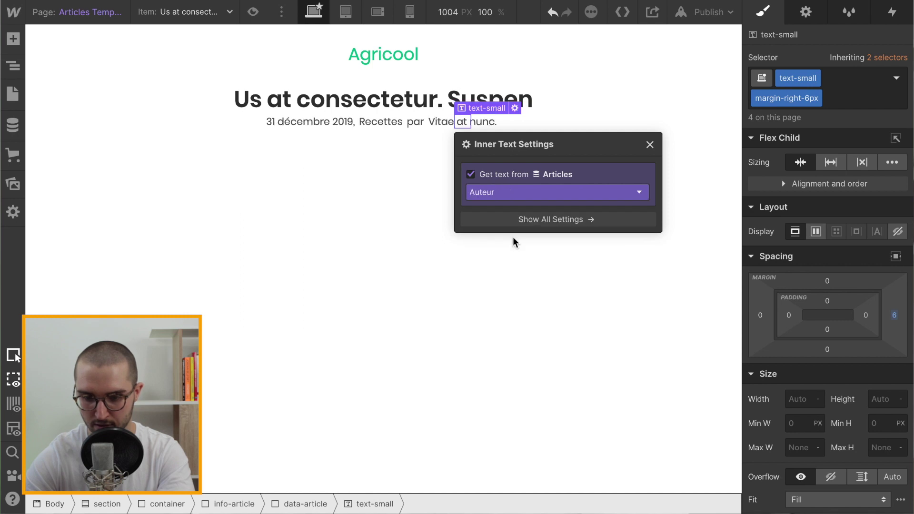
click(650, 145)
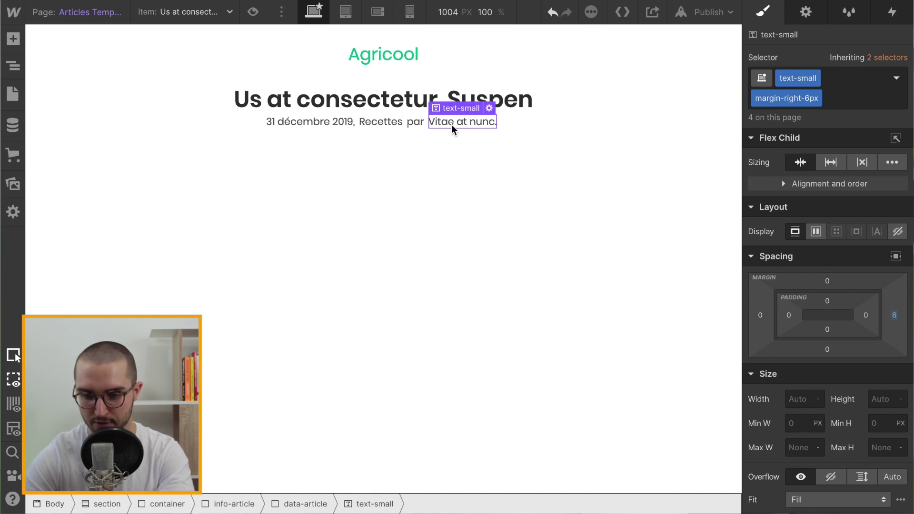
Remove the margin-right-6px combo class from the author text block
click(861, 96)
key(BackSpace)
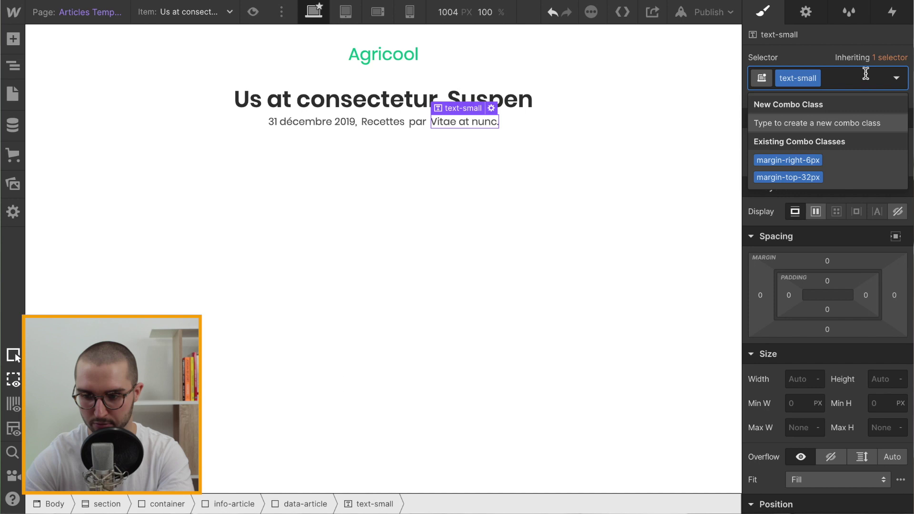
click(810, 45)
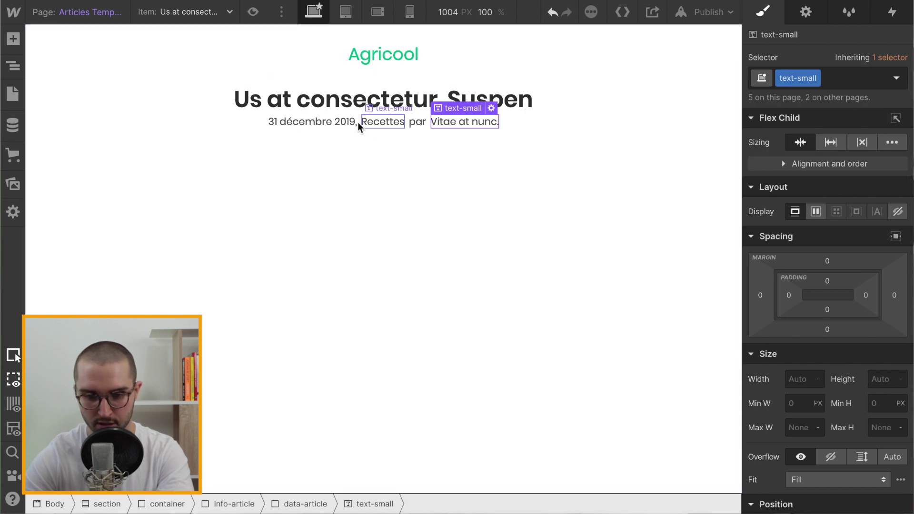
Set the top margin of the data-article block under the title to 32 px
click(296, 125)
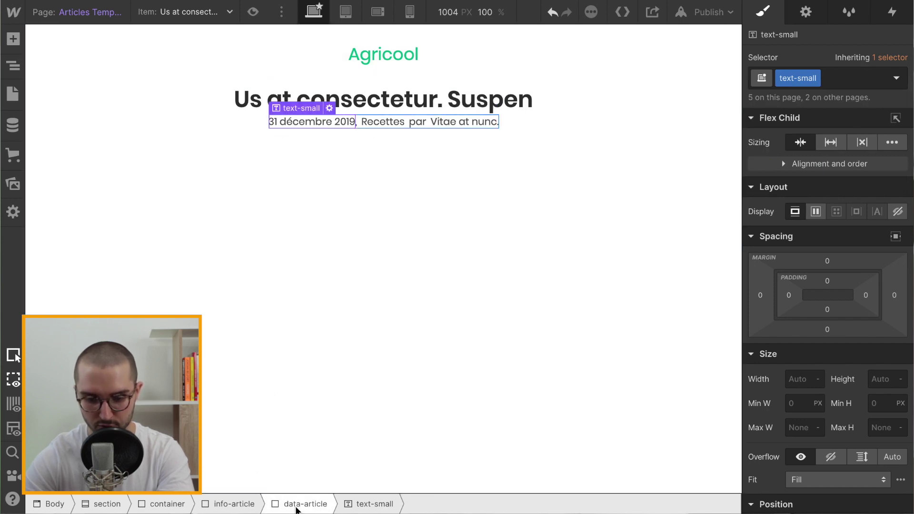
click(300, 503)
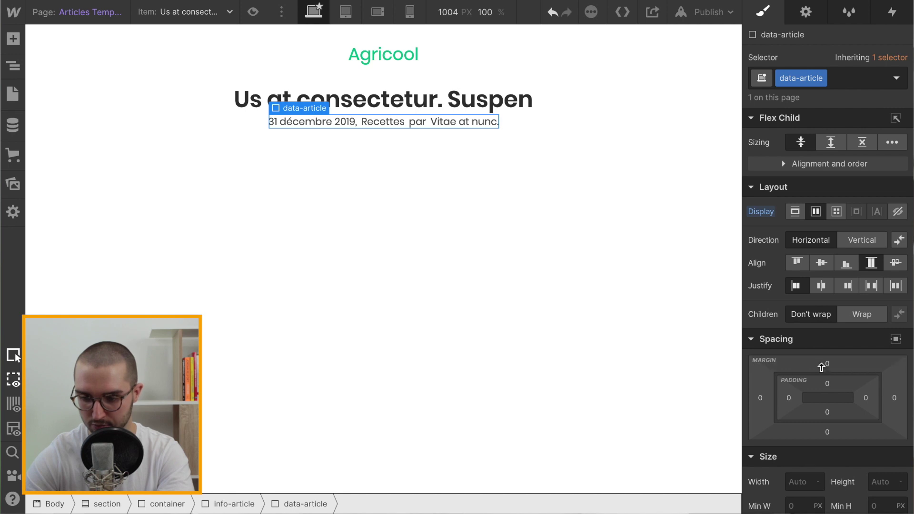
drag(829, 366, 829, 345)
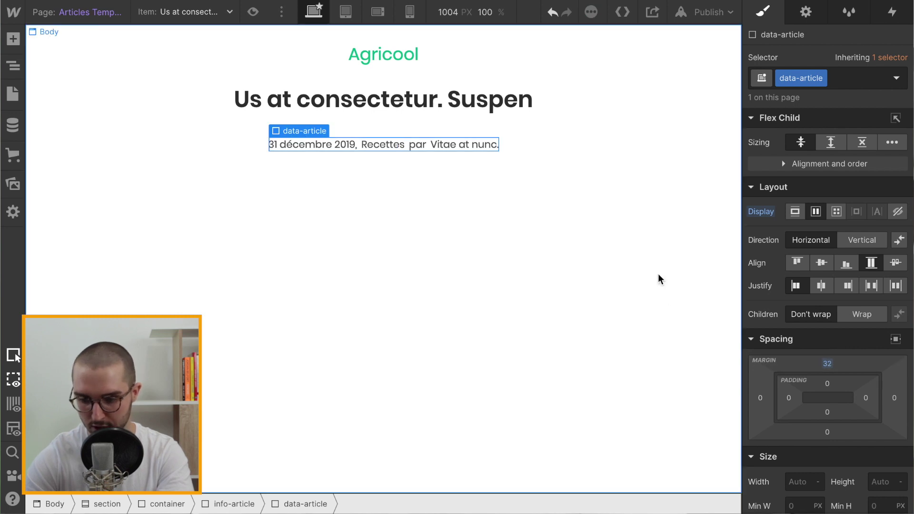
click(461, 222)
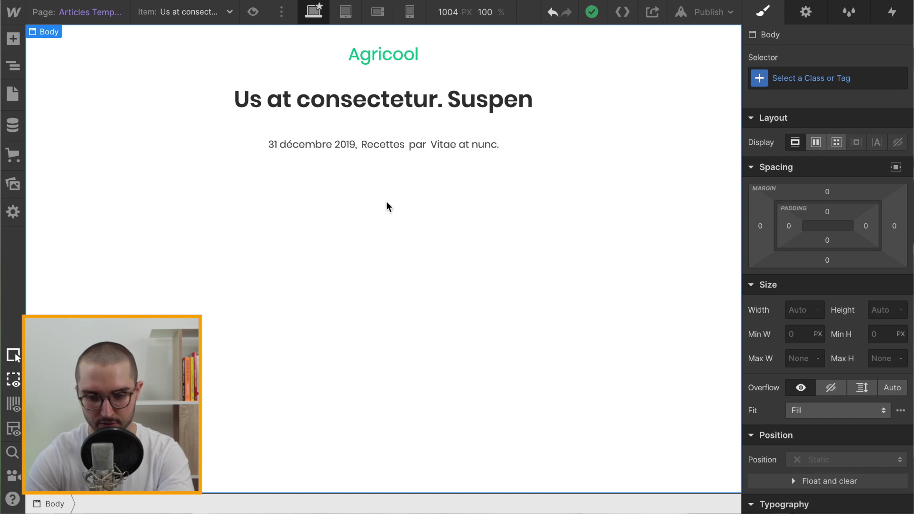
Add a div block inside the info-article block, beneath the date, category and author line
click(386, 145)
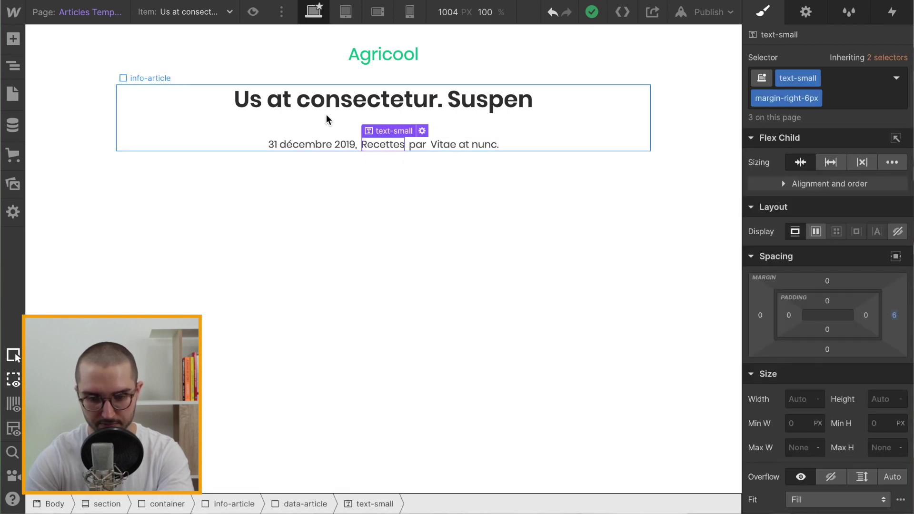
click(328, 102)
click(234, 503)
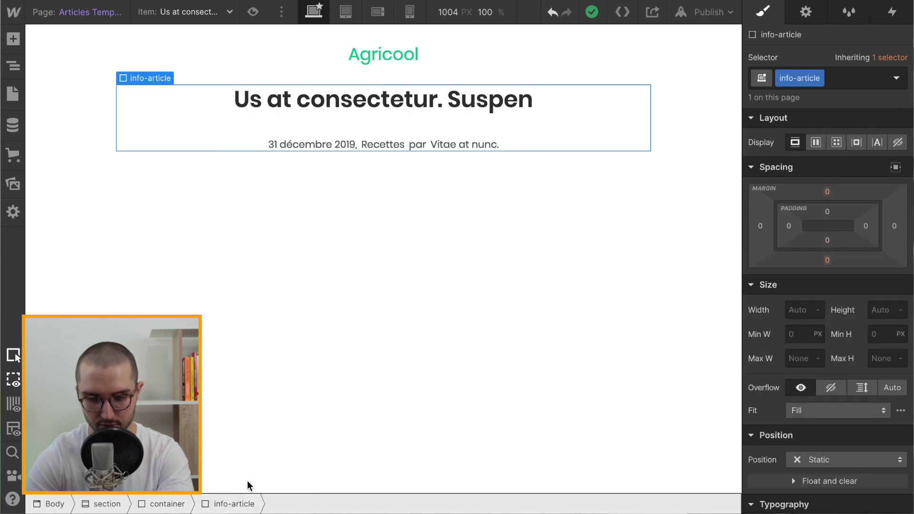
key(ctrl+e)
text(di)
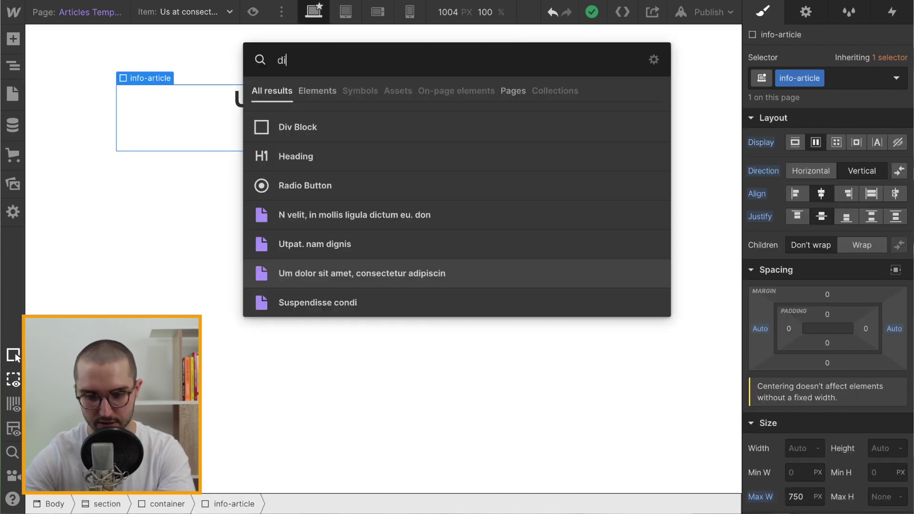
click(316, 125)
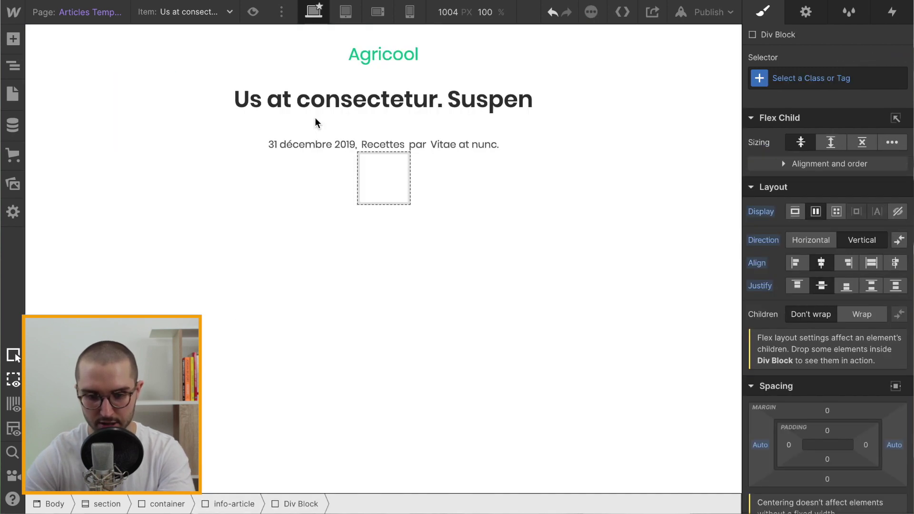
Give the new div block the class image-page-article
click(784, 80)
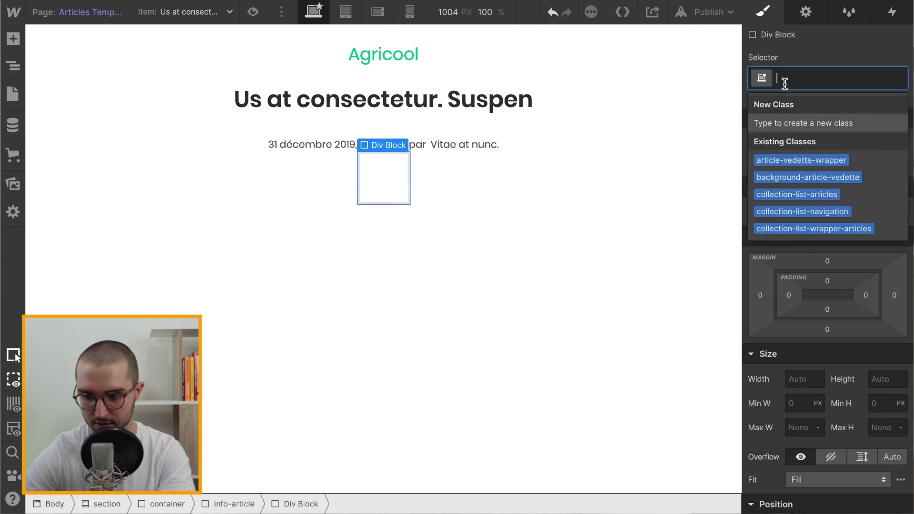
text(image-)
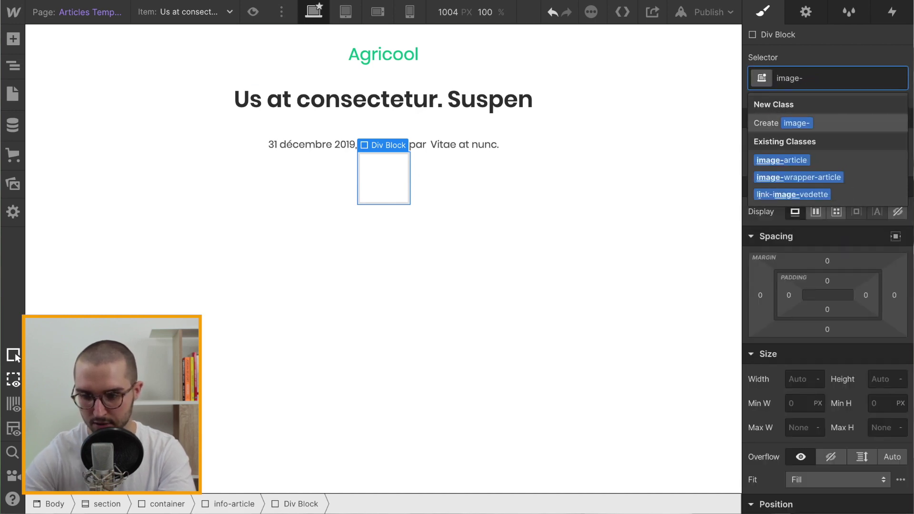
text(p)
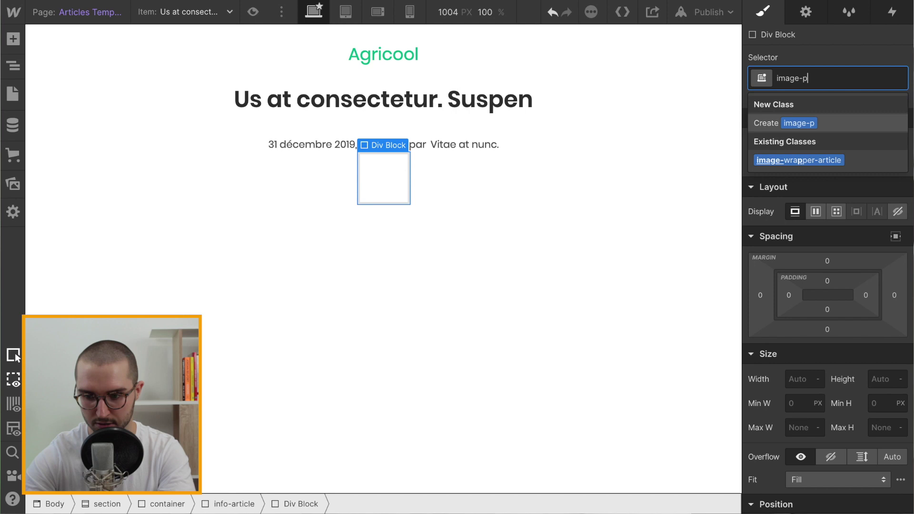
text(age-article)
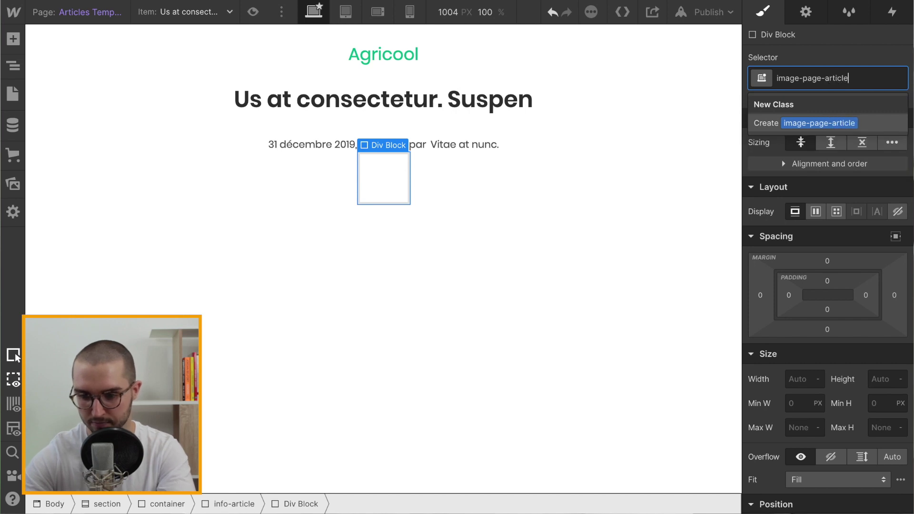
key(Return)
Size the image-page-article block to 100% width and 450 px height, with a 32 px top margin
click(801, 376)
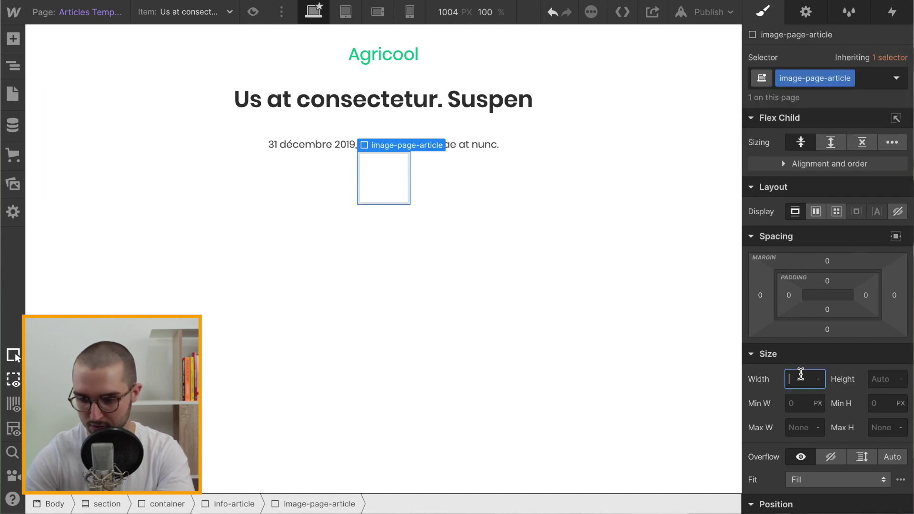
text(100)
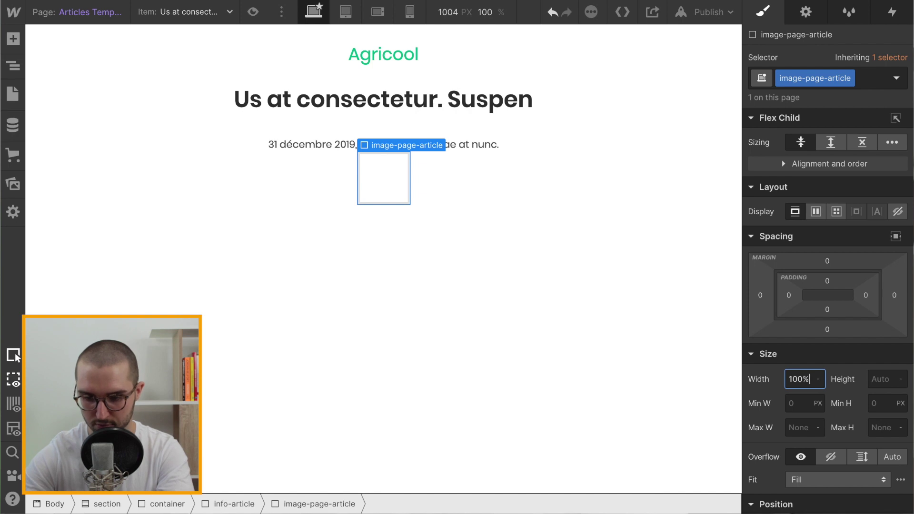
key(Return)
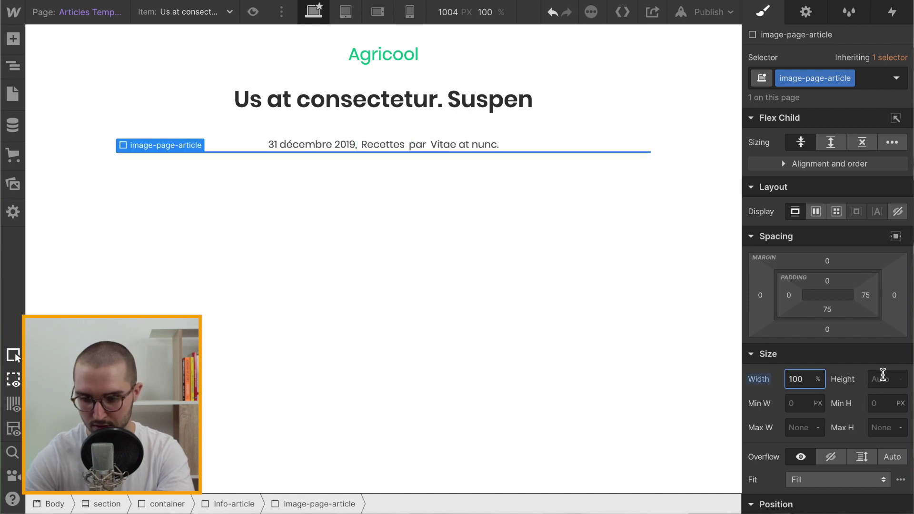
click(897, 383)
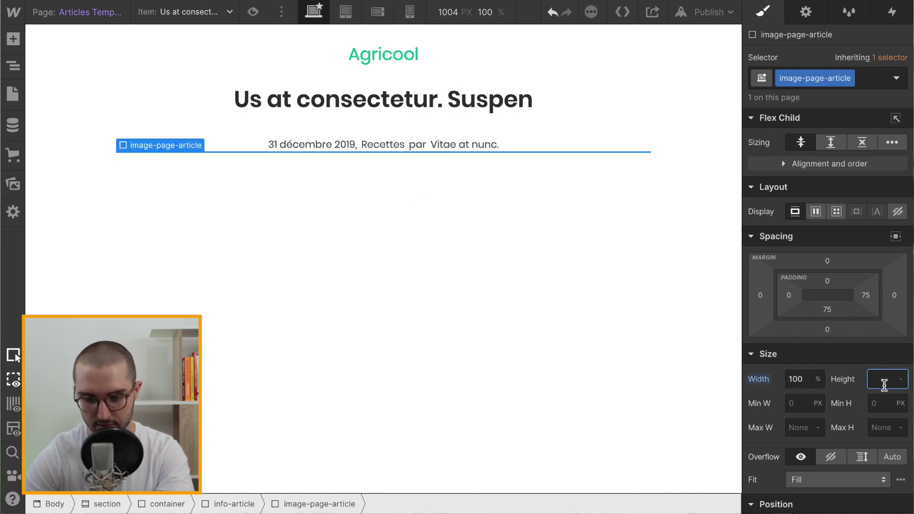
text(45)
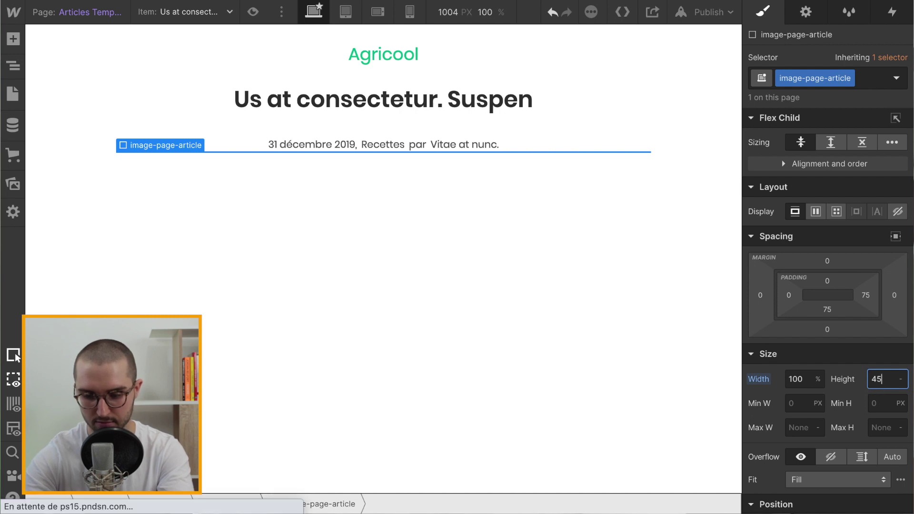
text(0px)
key(Return)
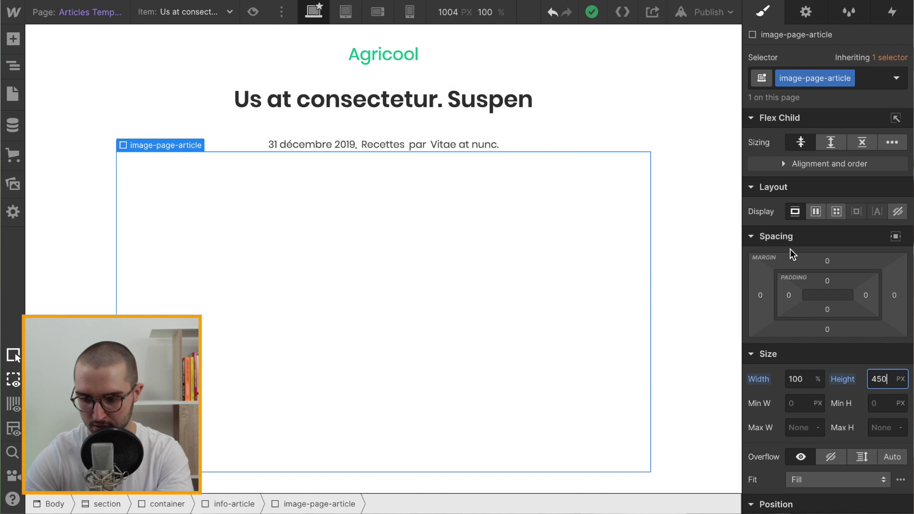
drag(832, 268, 829, 239)
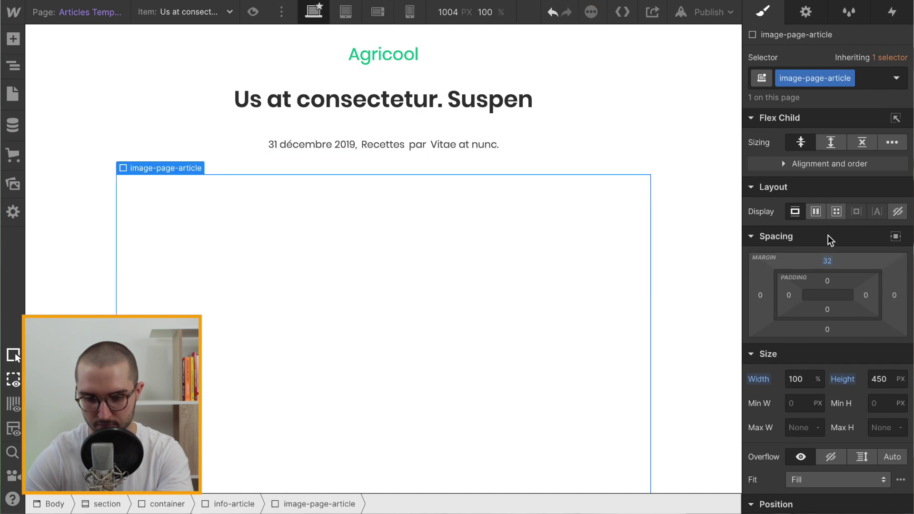
Insert an image inside the image-page-article block and bind it to the Image couverture field of the Articles collection
scroll(383, 238, down, 1)
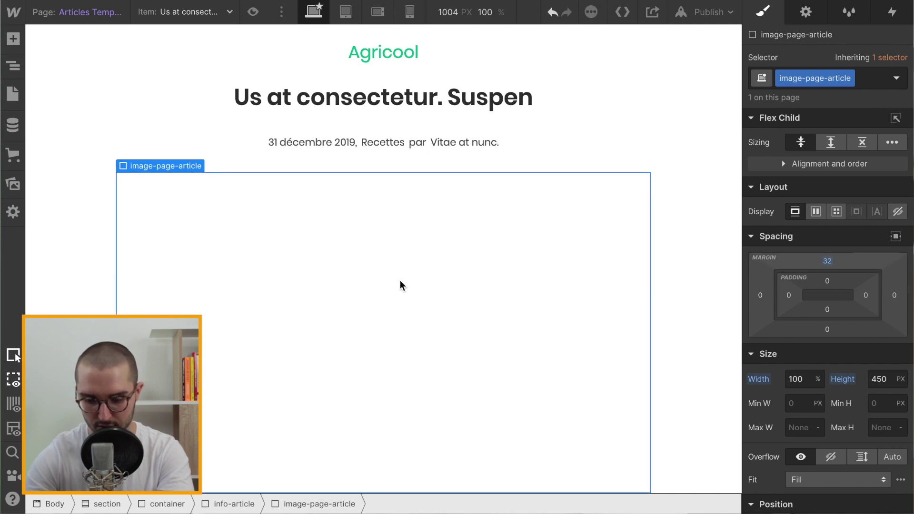
key(ctrl+k)
text(ima)
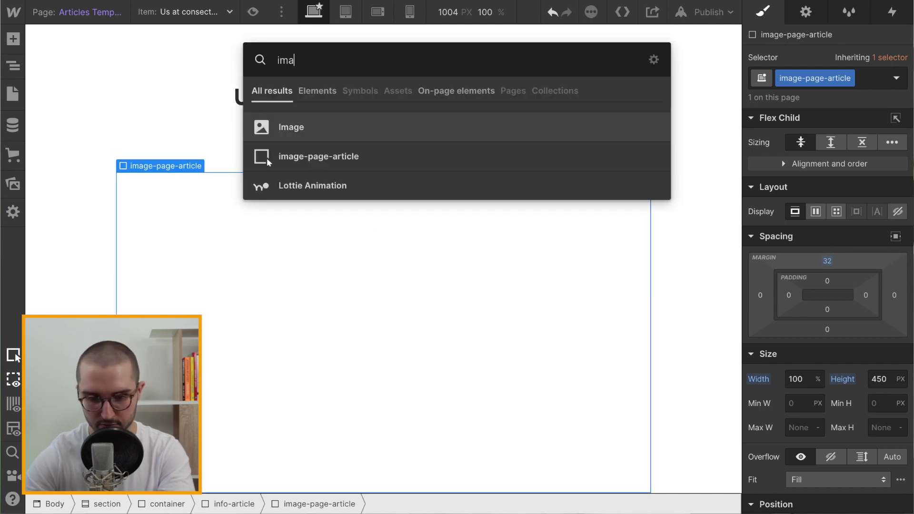
key(Return)
click(132, 270)
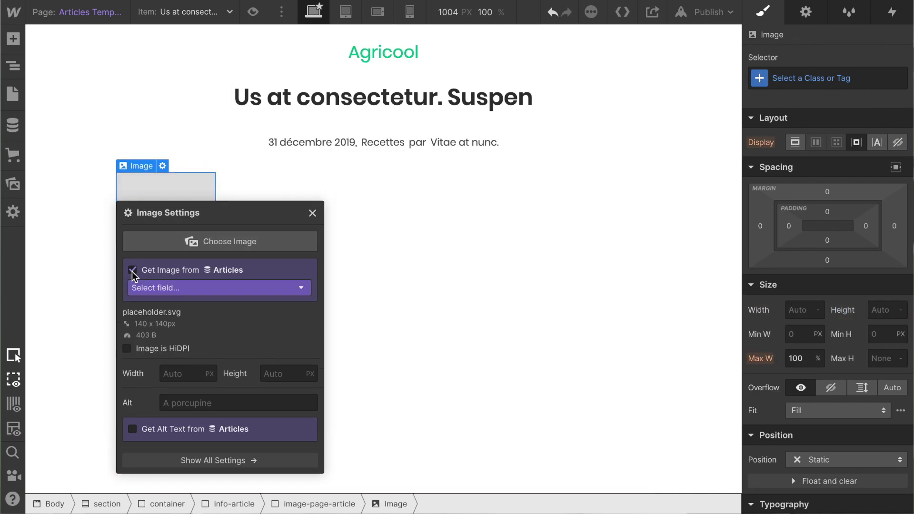
click(196, 291)
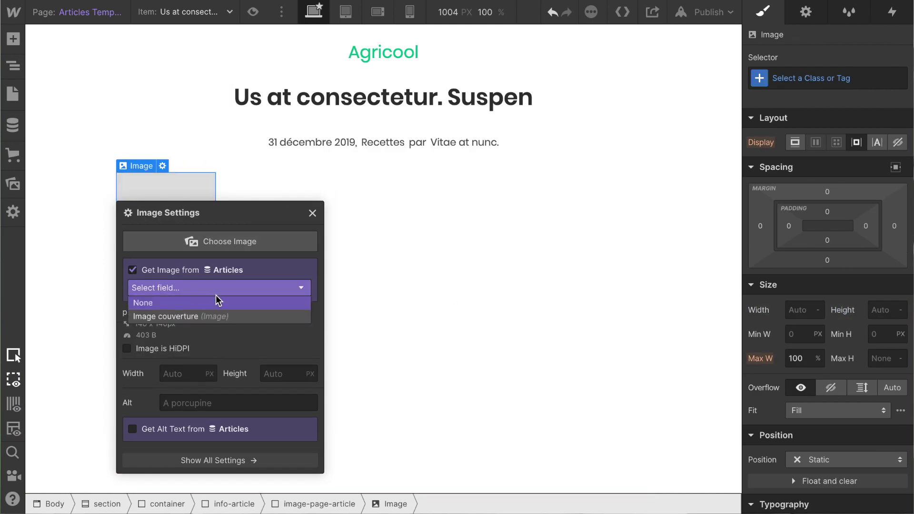
click(191, 316)
click(221, 354)
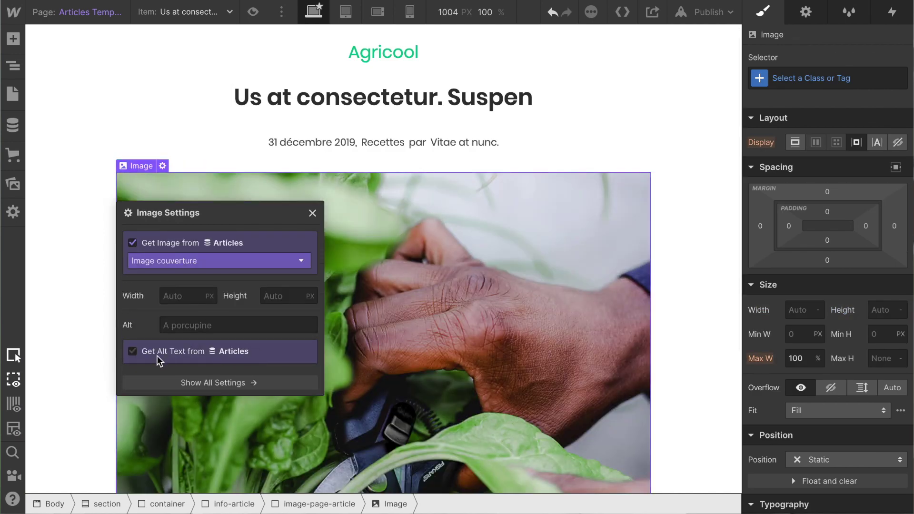
click(312, 213)
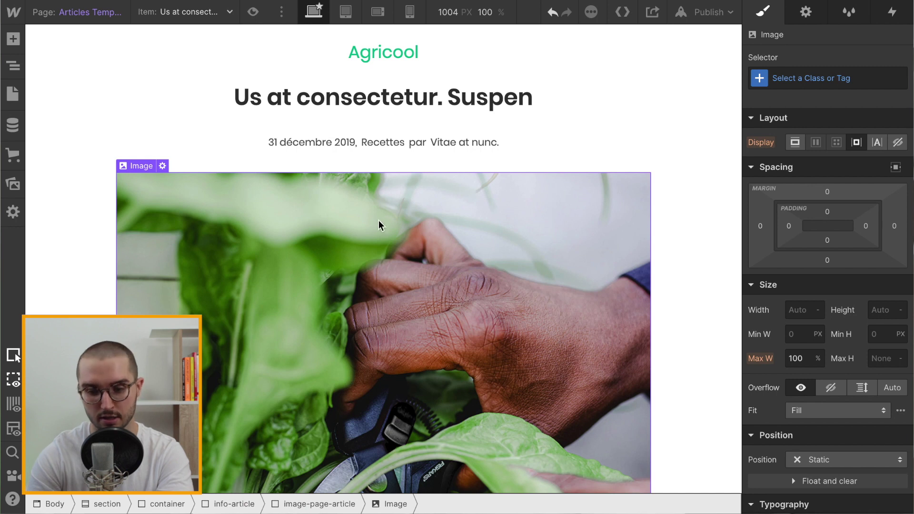
Give the cover image the class image-couverture
scroll(411, 278, down, 5)
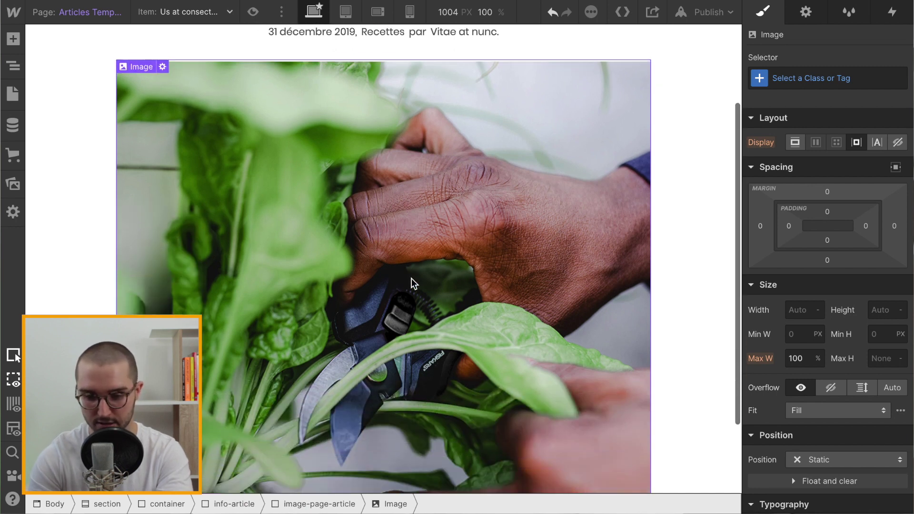
scroll(411, 279, up, 5)
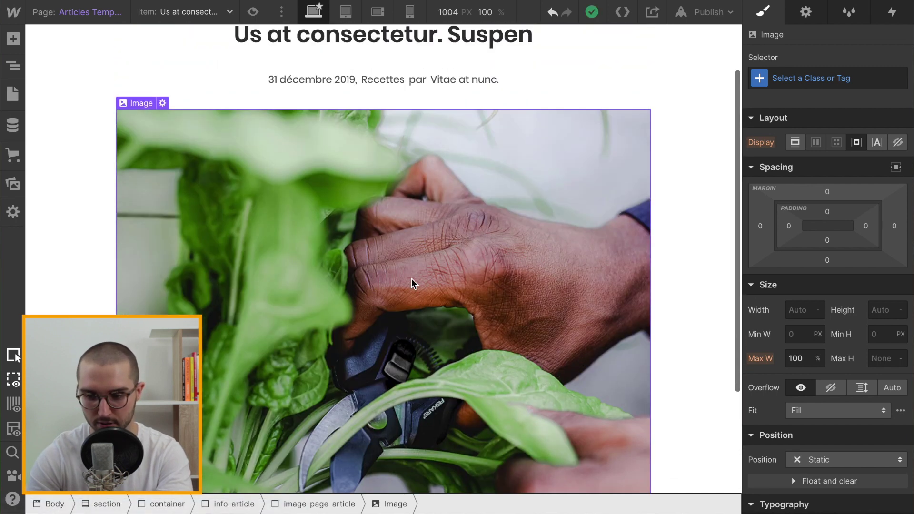
click(796, 78)
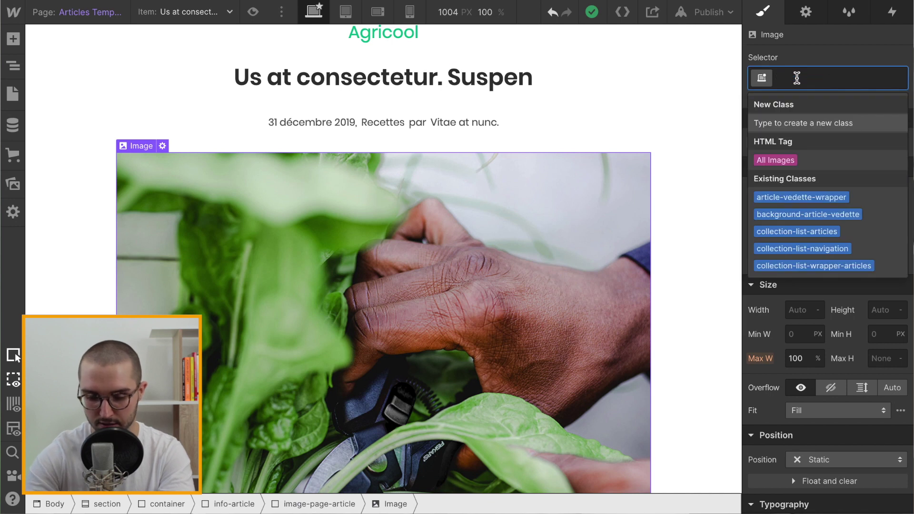
text(image-)
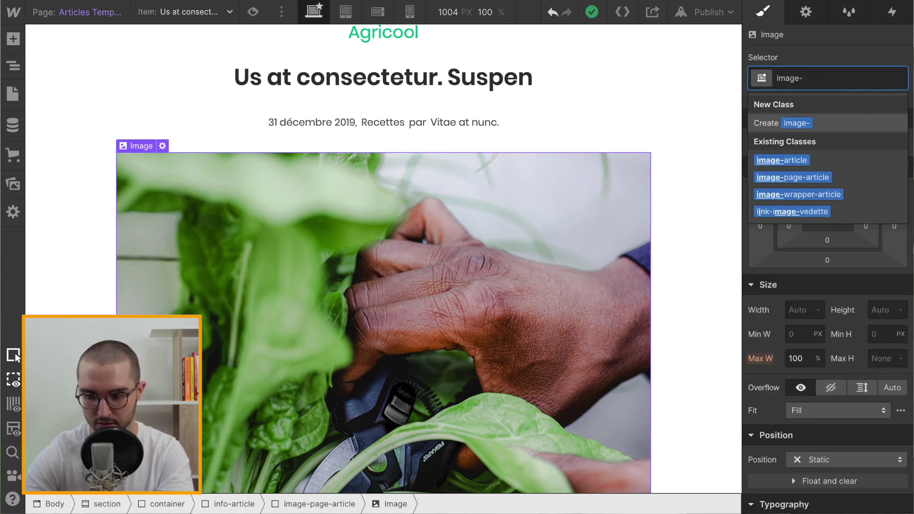
key(BackSpace)
text(-couverture)
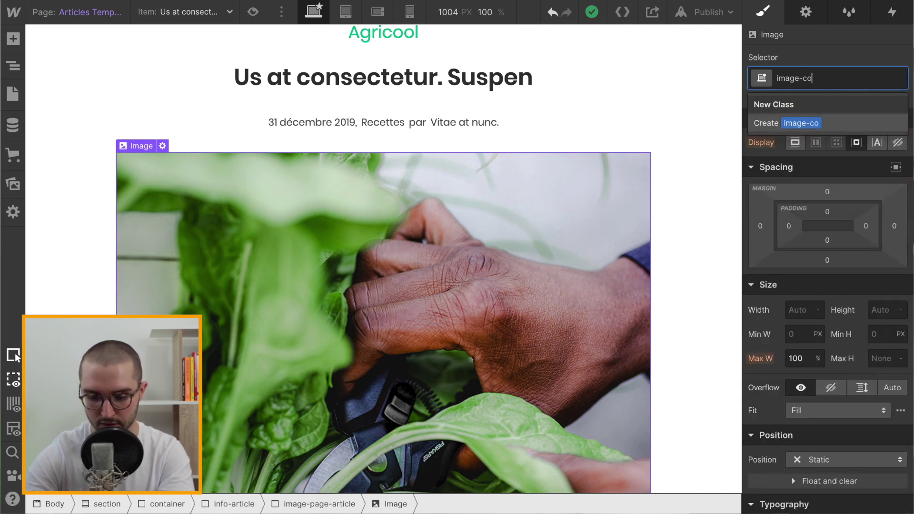
key(Return)
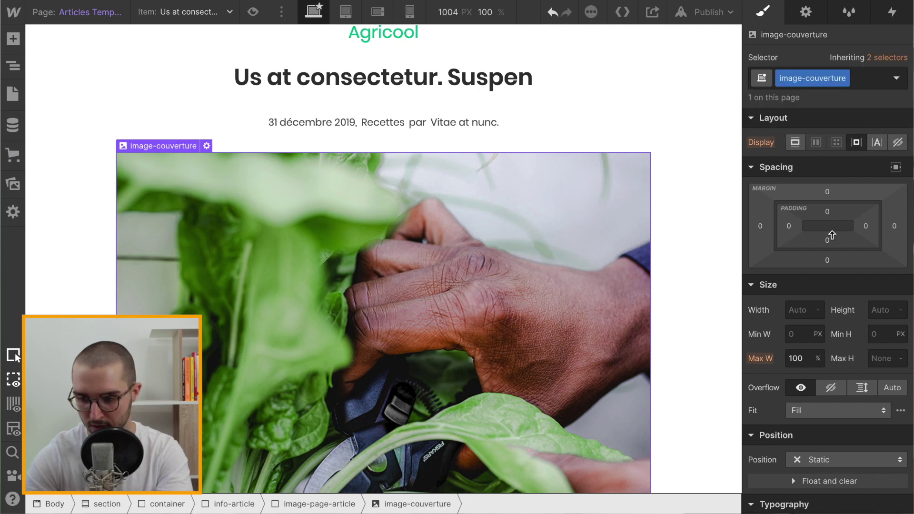
Set the cover image's width and height to 100% and its fit to Cover
text(100%)
click(873, 310)
text(100)
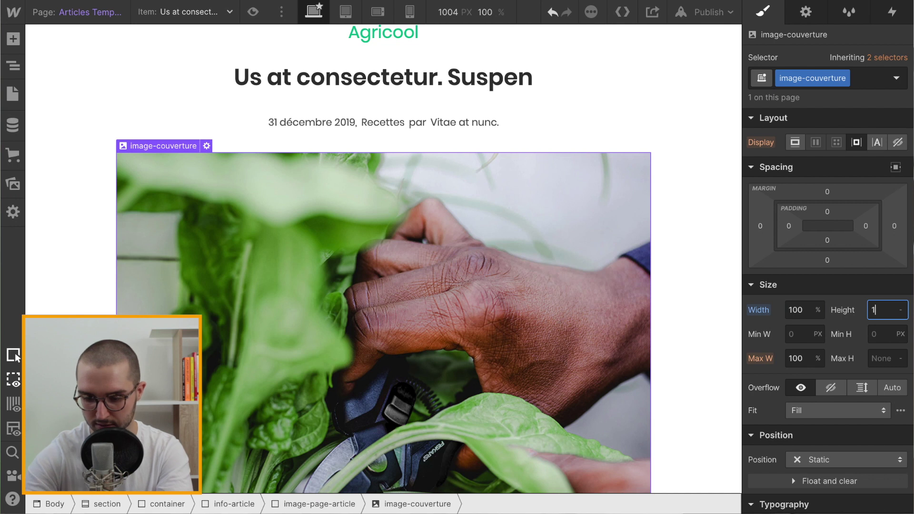
key(Return)
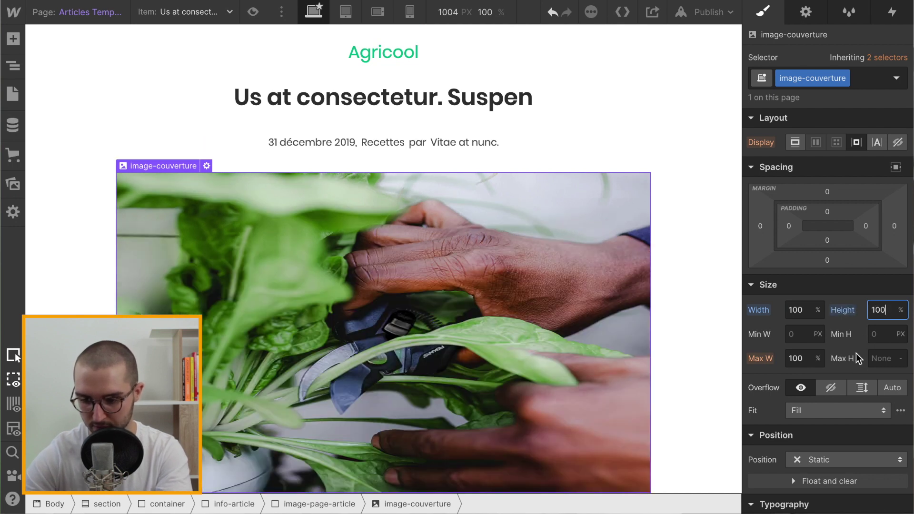
click(817, 410)
click(803, 445)
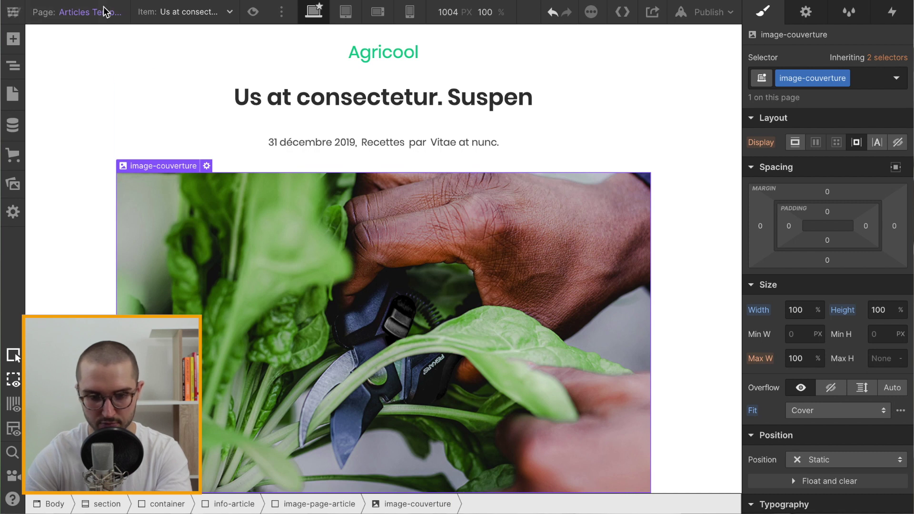
Preview the template against the reference Agricool article, switching to the Nulla convallis item and back to Us at consectetur
click(252, 11)
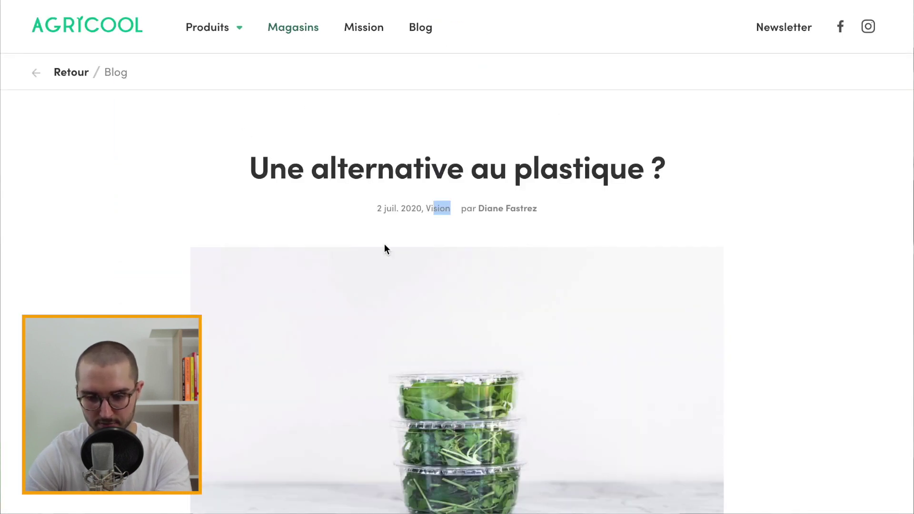
scroll(385, 248, down, 3)
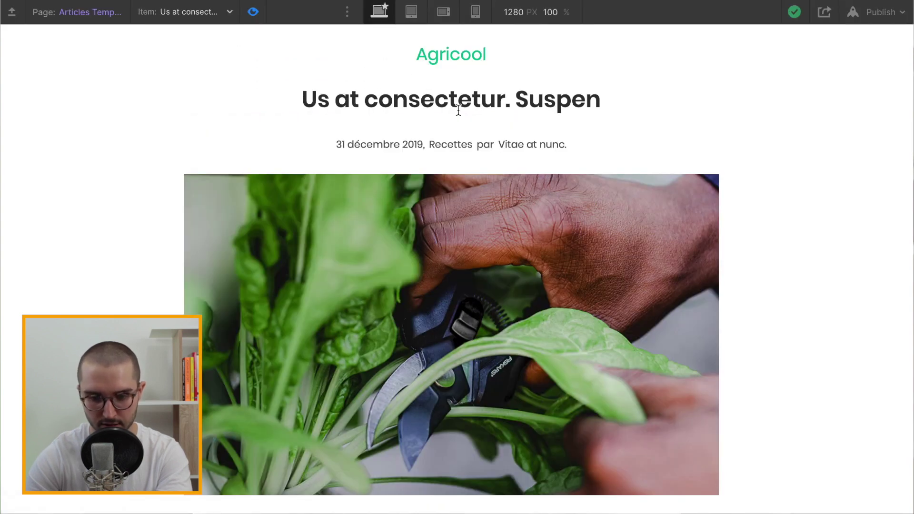
click(188, 10)
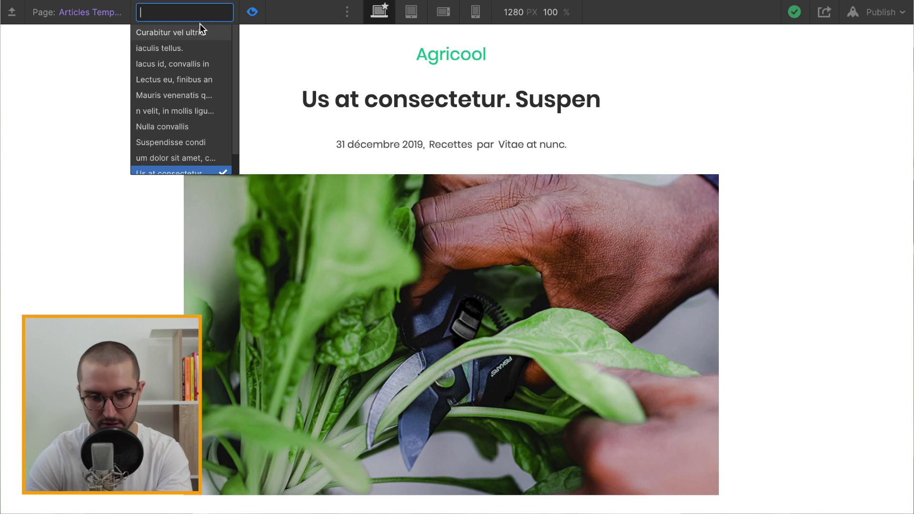
click(196, 126)
click(177, 11)
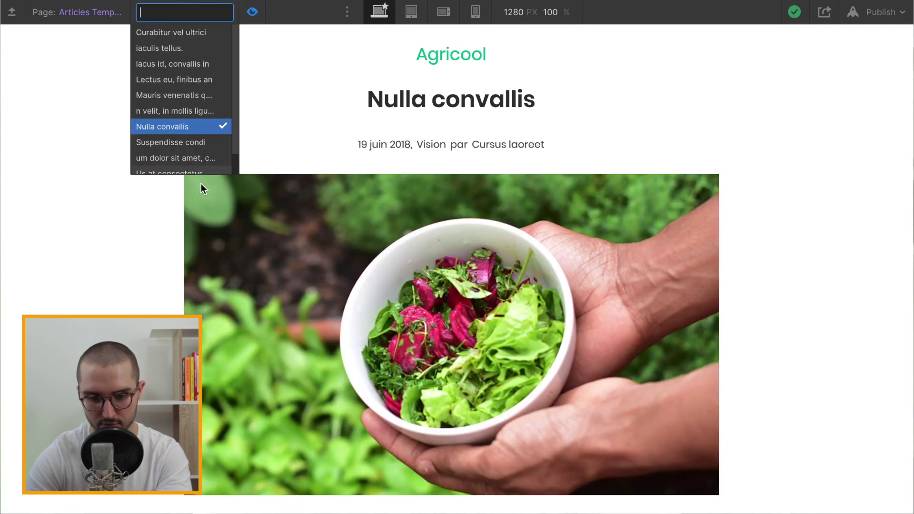
click(165, 154)
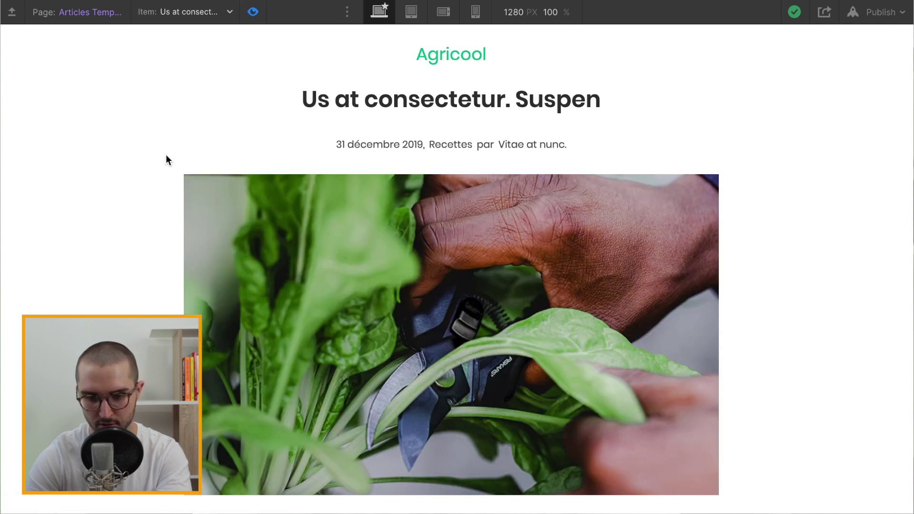
Switch the template preview to the Lectus eu, finibus an article and return to editing
click(198, 14)
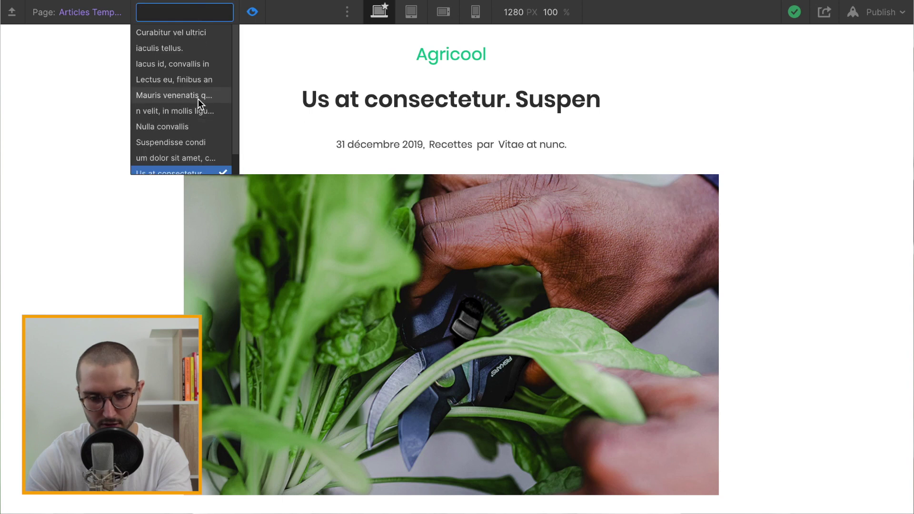
click(188, 79)
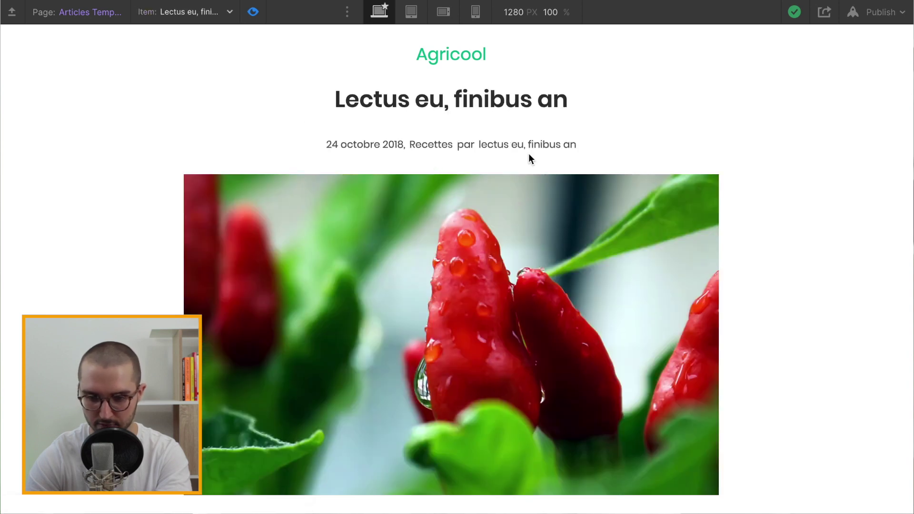
click(251, 12)
Set the top margin of the info-article block to 64 px
click(204, 110)
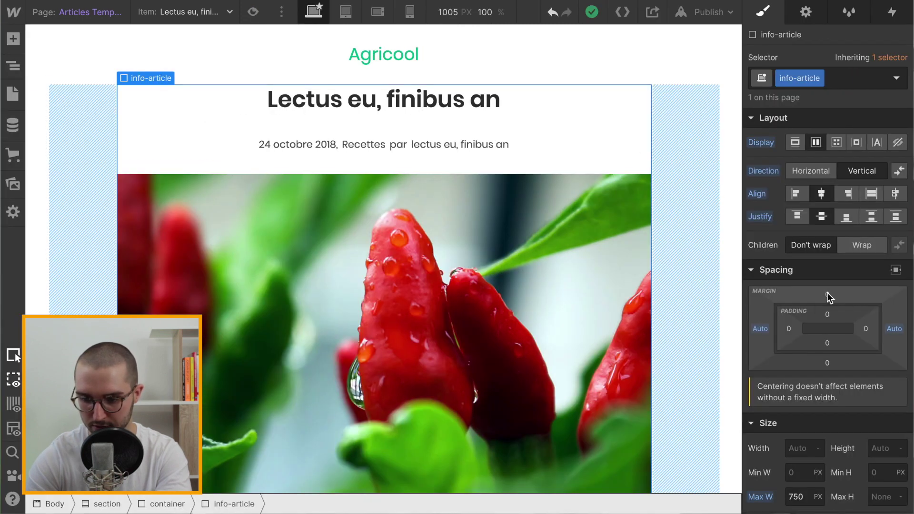
click(827, 294)
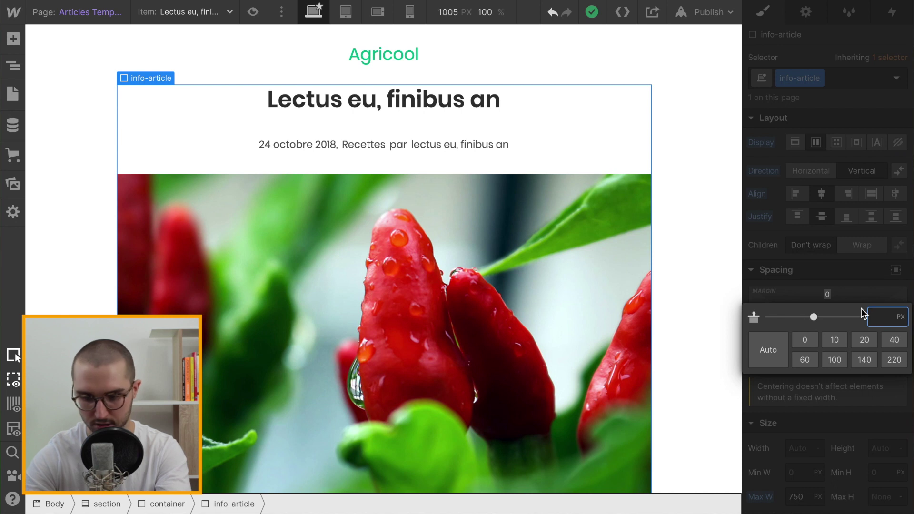
key(BackSpace)
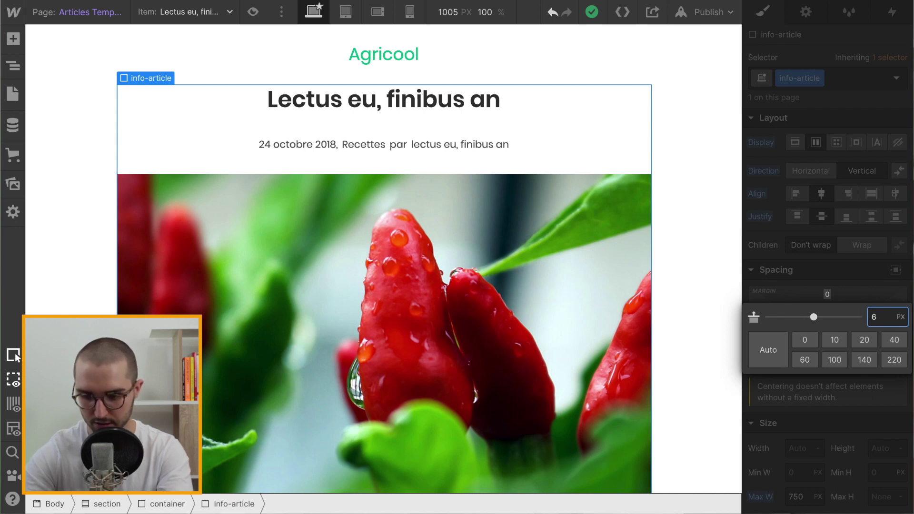
text(4)
key(Return)
Examine the layout of the body text below the cover image in the reference Agricool article
scroll(690, 310, down, 2)
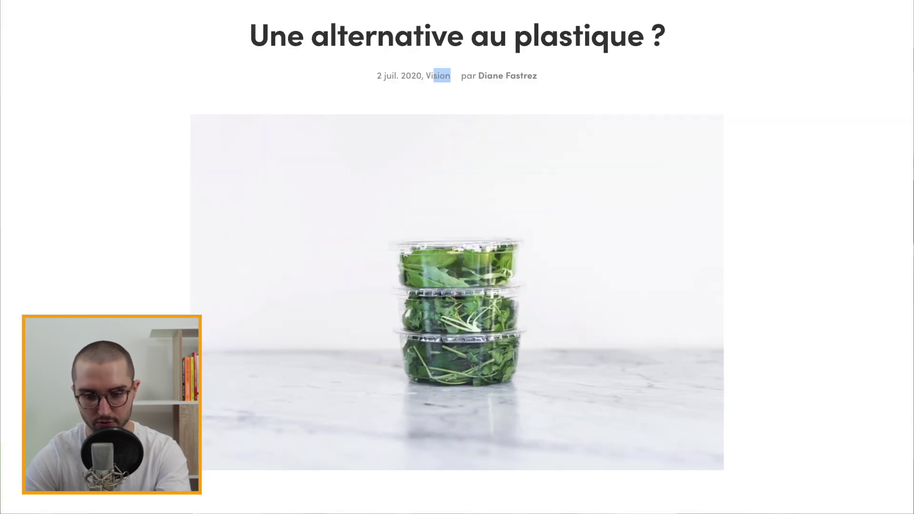
scroll(342, 258, down, 2)
scroll(341, 258, down, 5)
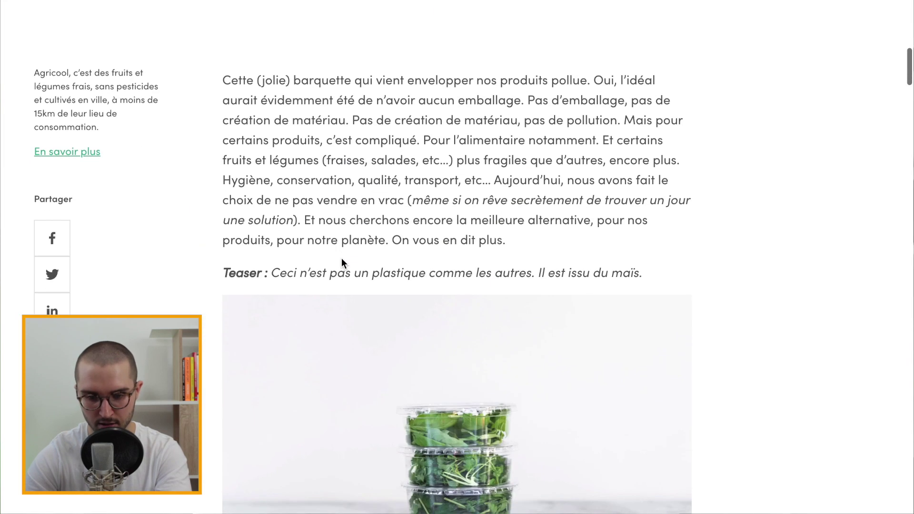
scroll(404, 138, up, 1)
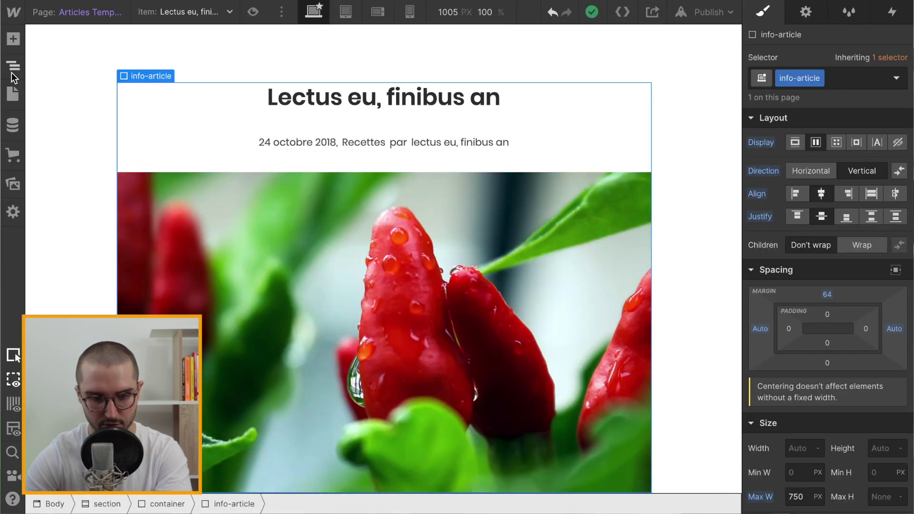
Add a new section at the end of the page body and apply the existing section class to it
click(11, 71)
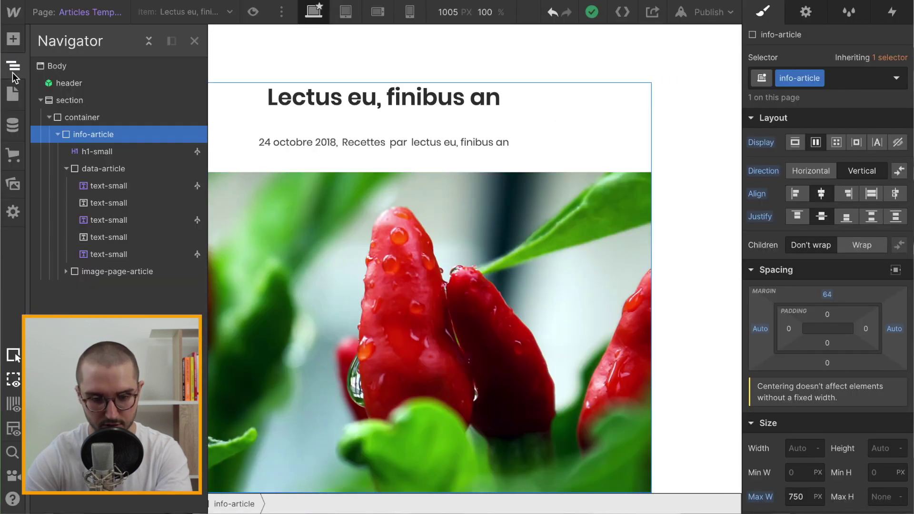
click(58, 135)
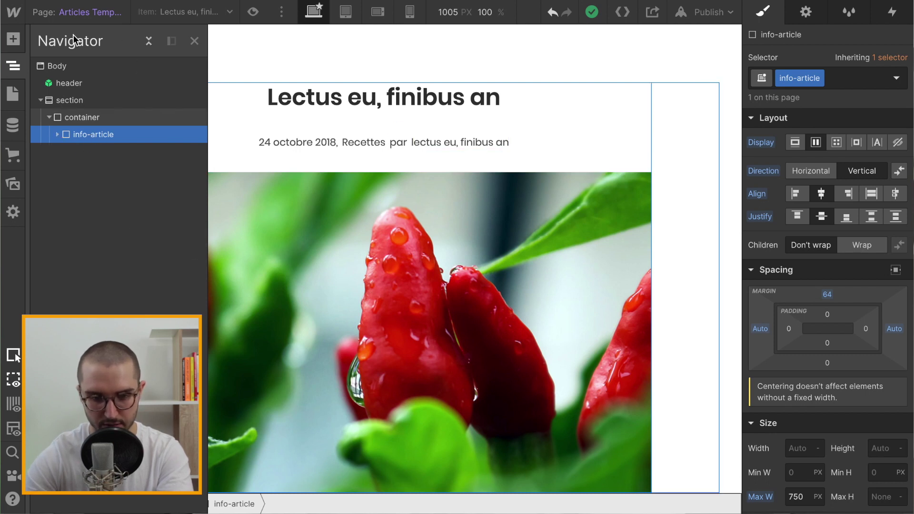
click(72, 66)
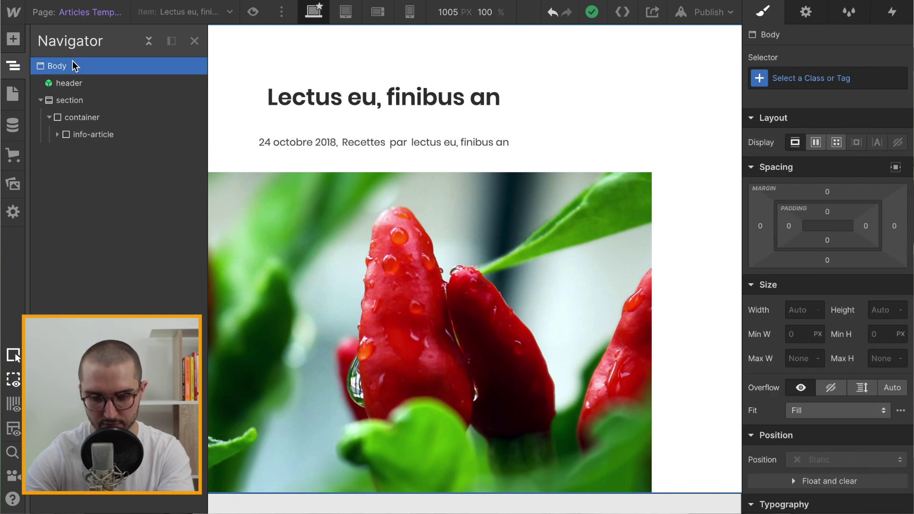
key(ctrl+e)
text(sect)
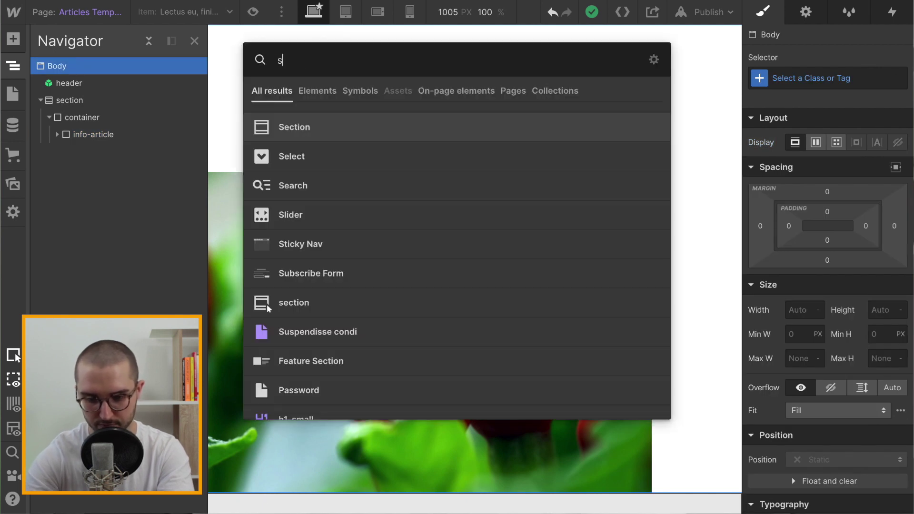
click(316, 127)
click(796, 76)
text(sec)
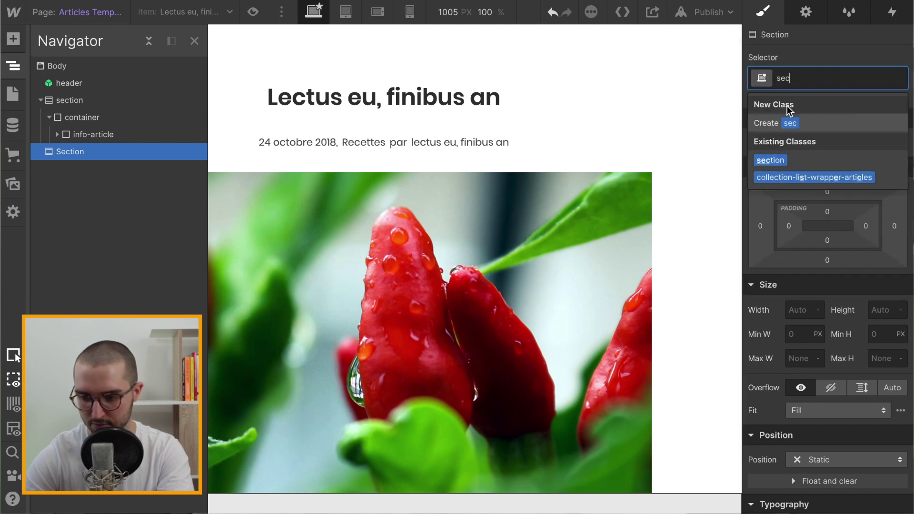
click(770, 158)
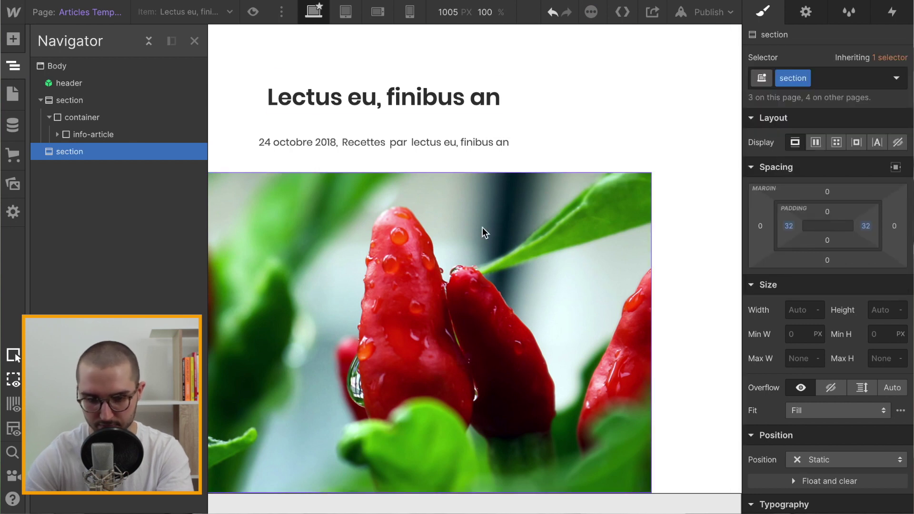
Insert a div block in the new section and apply the existing container class to it
key(ctrl+e)
text(di)
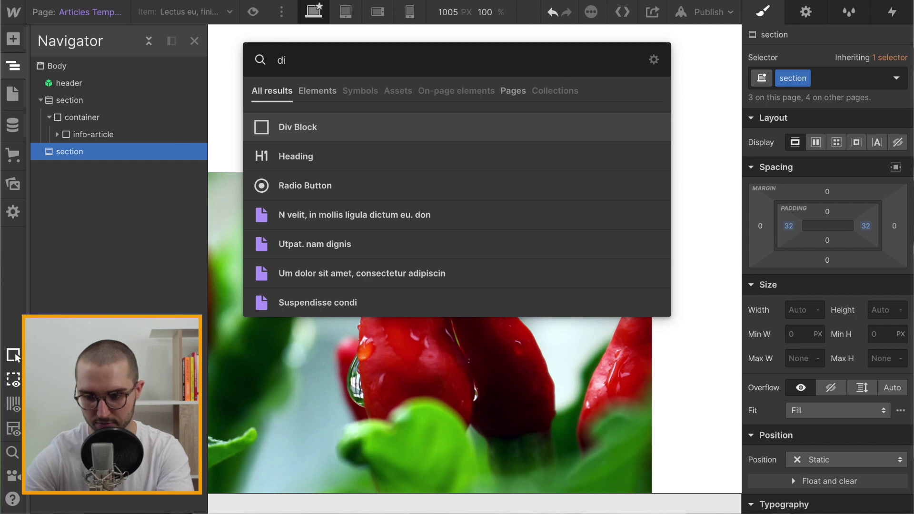
key(Return)
click(785, 80)
text(cont)
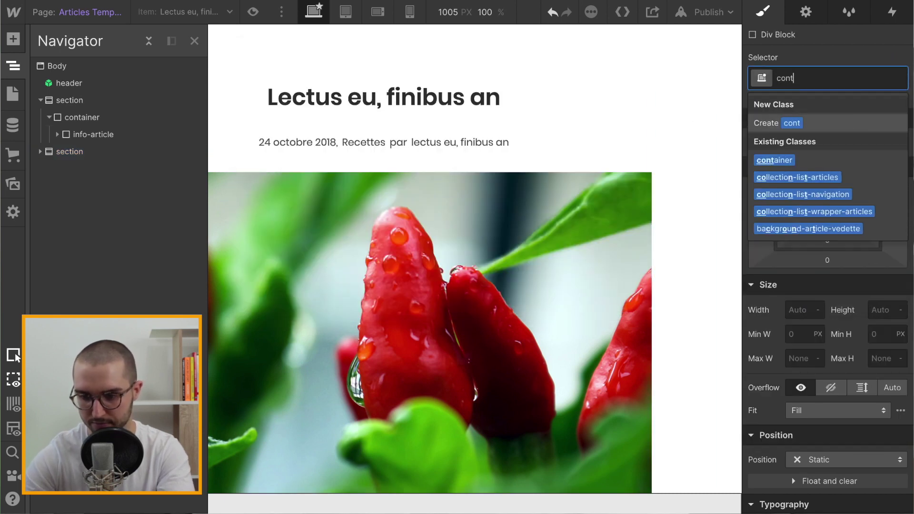
click(773, 158)
Insert a div block inside the new container and give it the class content-article
scroll(392, 305, down, 1)
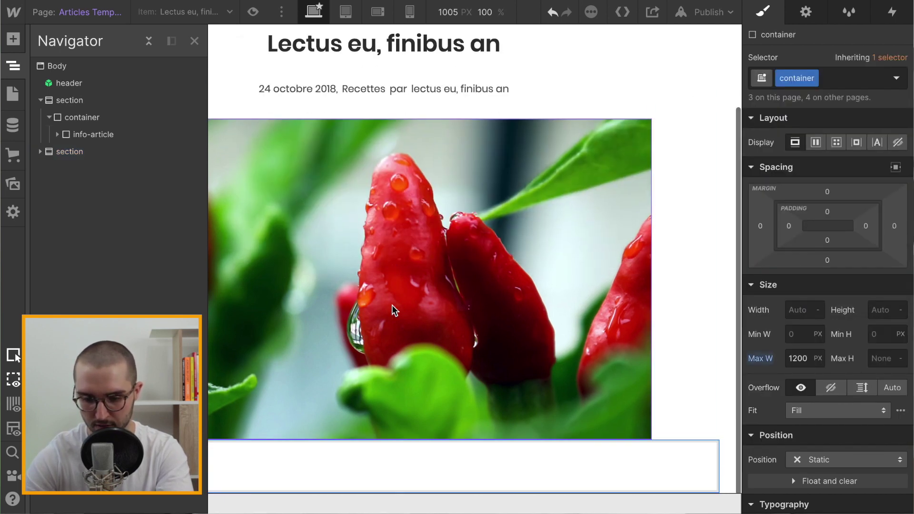
key(ctrl+e)
text(di)
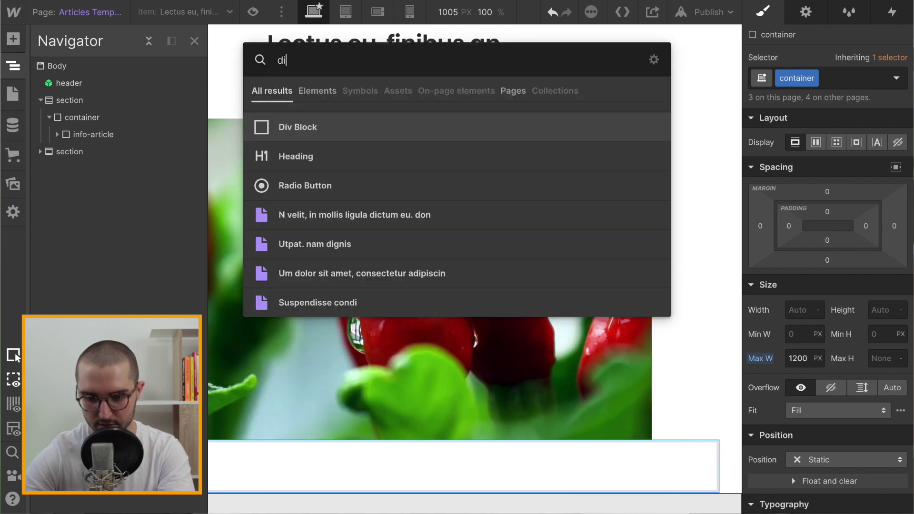
key(Return)
click(795, 78)
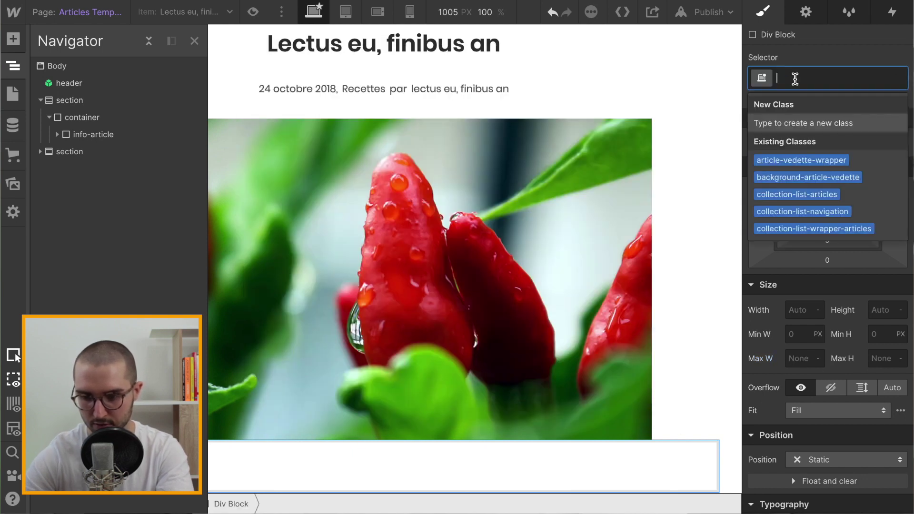
text(conten)
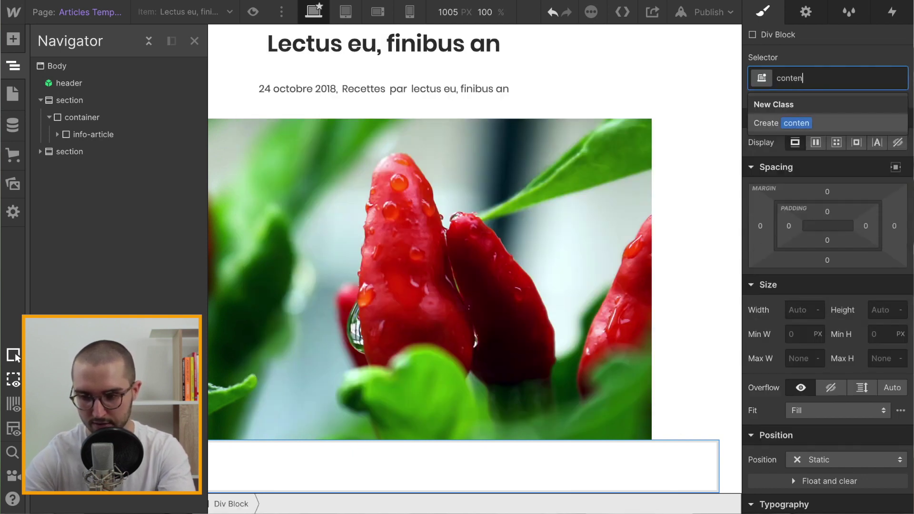
text(t-article)
key(Return)
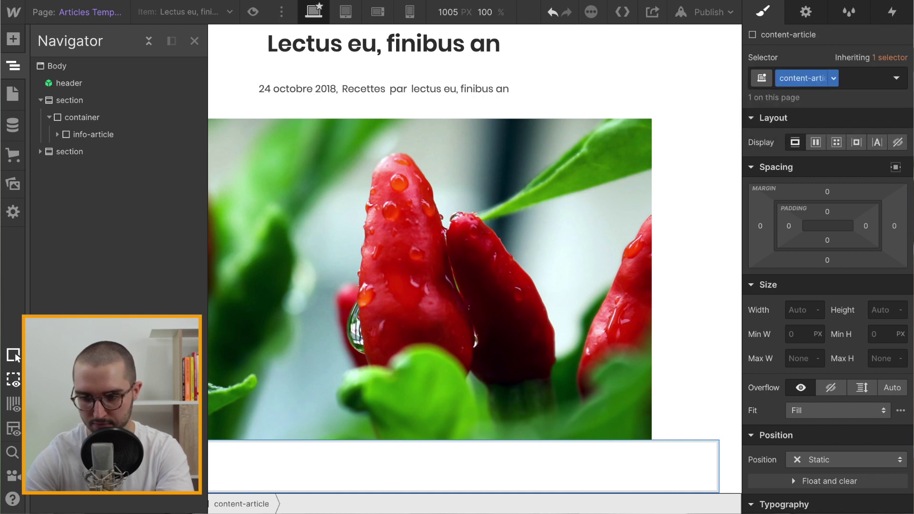
Limit the content-article block to a maximum width of 750 px and centre it with automatic side margins
click(806, 356)
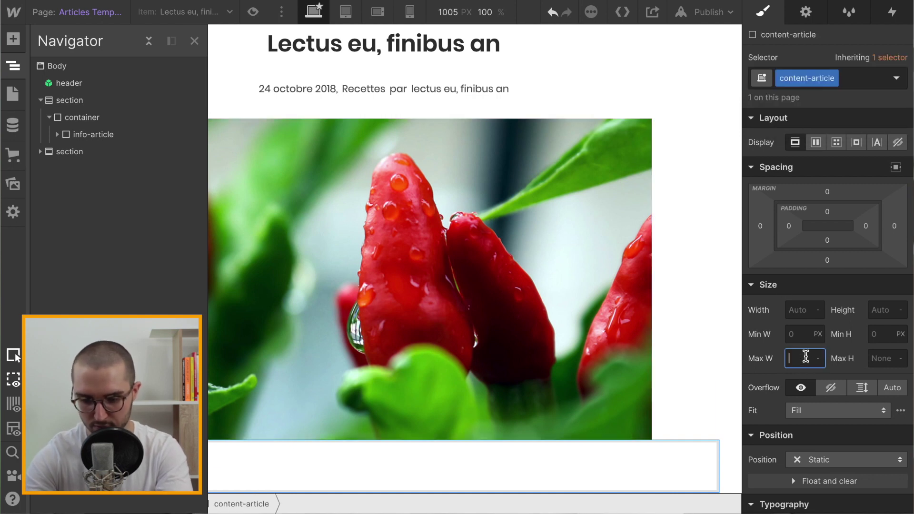
text(75)
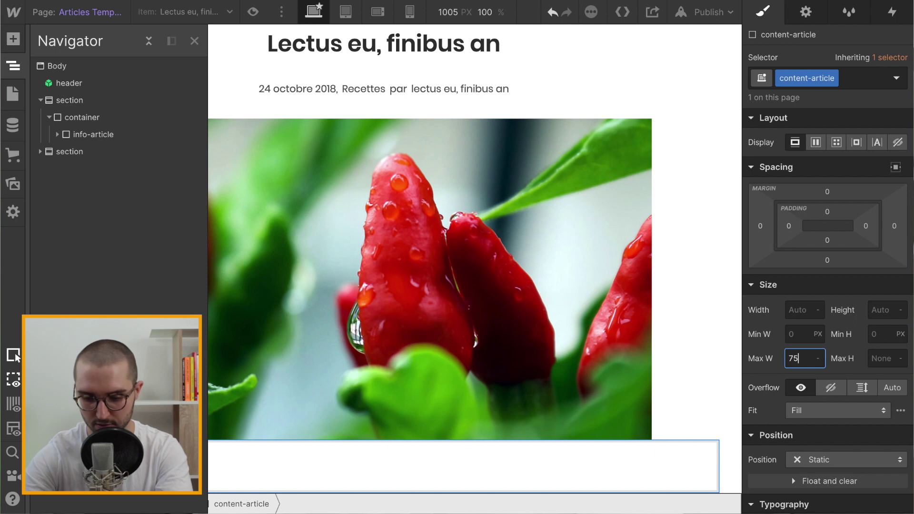
text(0px)
key(Return)
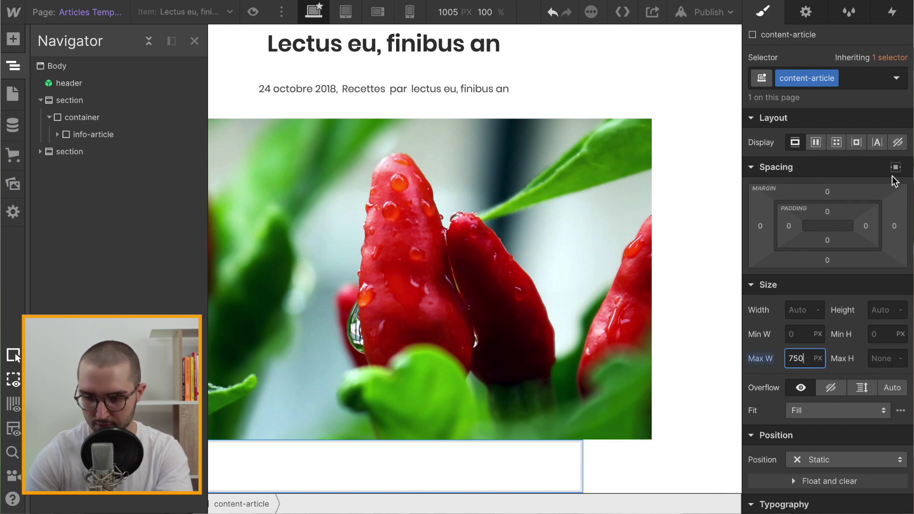
click(687, 360)
click(567, 461)
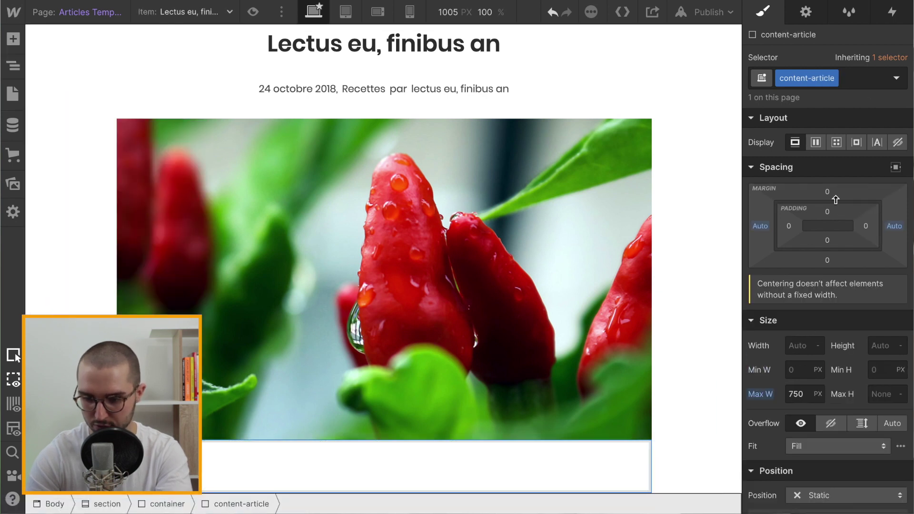
Set the top margin of the content-article block to 64 px
click(826, 193)
text(64)
key(Return)
scroll(563, 201, down, 1)
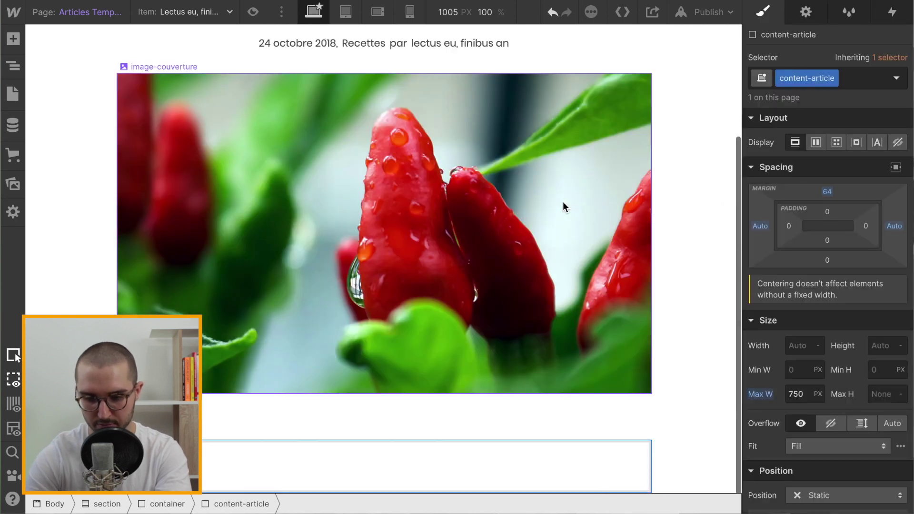
scroll(520, 275, up, 3)
scroll(521, 275, down, 3)
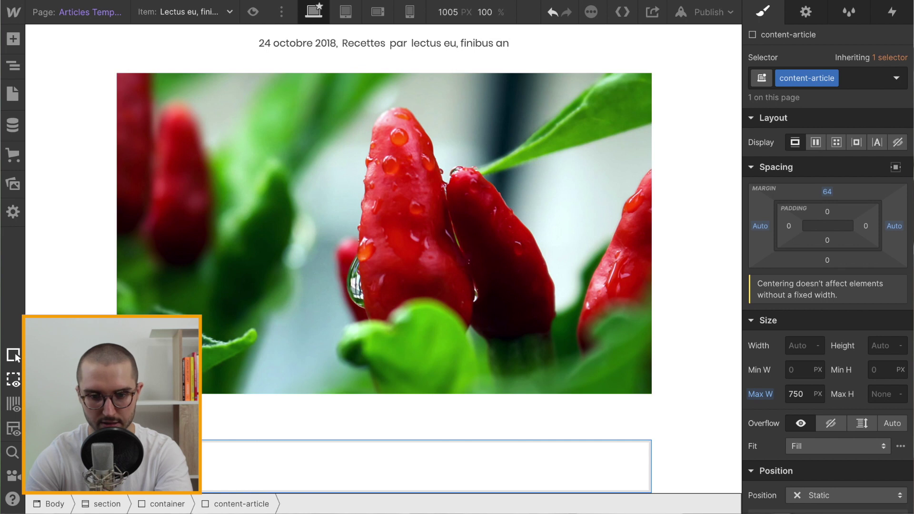
Insert a Rich Text element in the content-article block and bind it to the Texte article field of the Articles collection
key(ctrl+k)
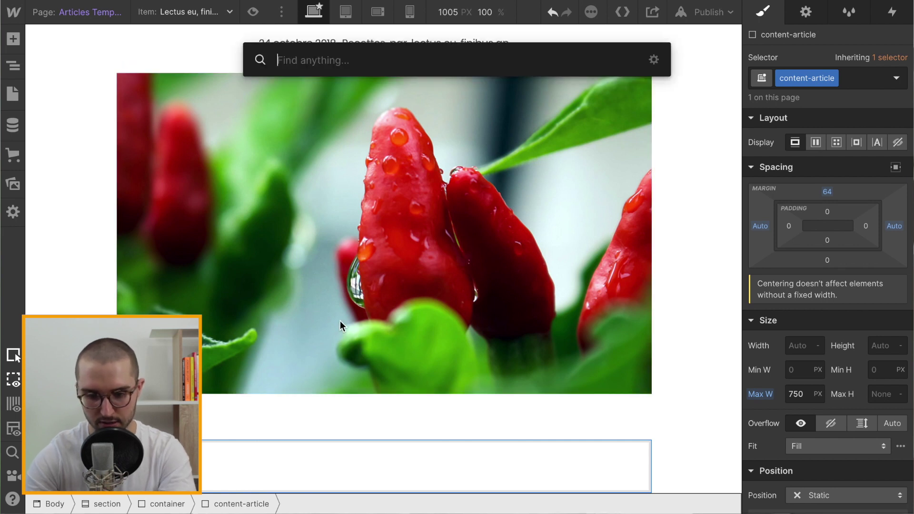
text(rich)
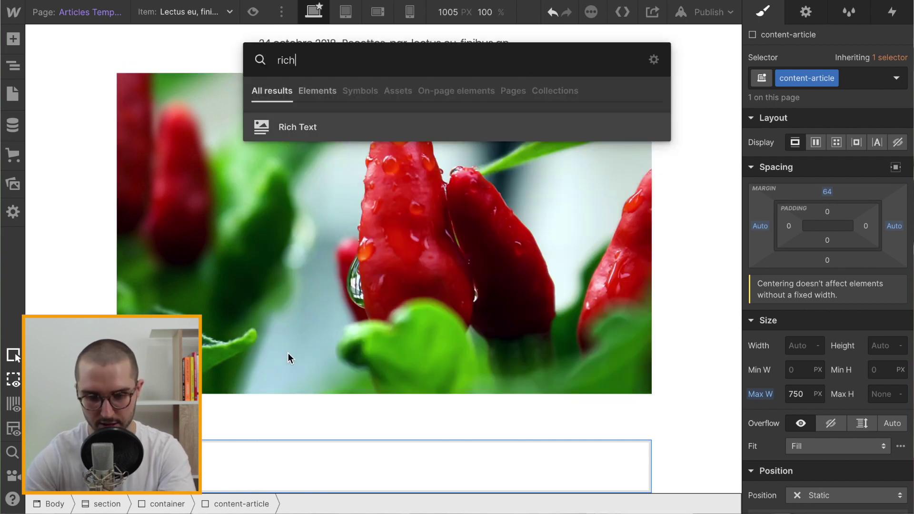
click(295, 127)
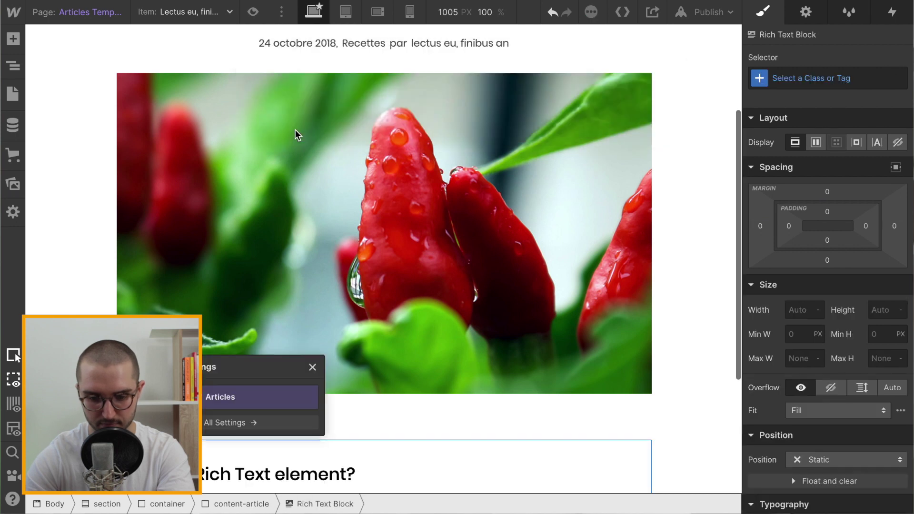
scroll(344, 321, down, 4)
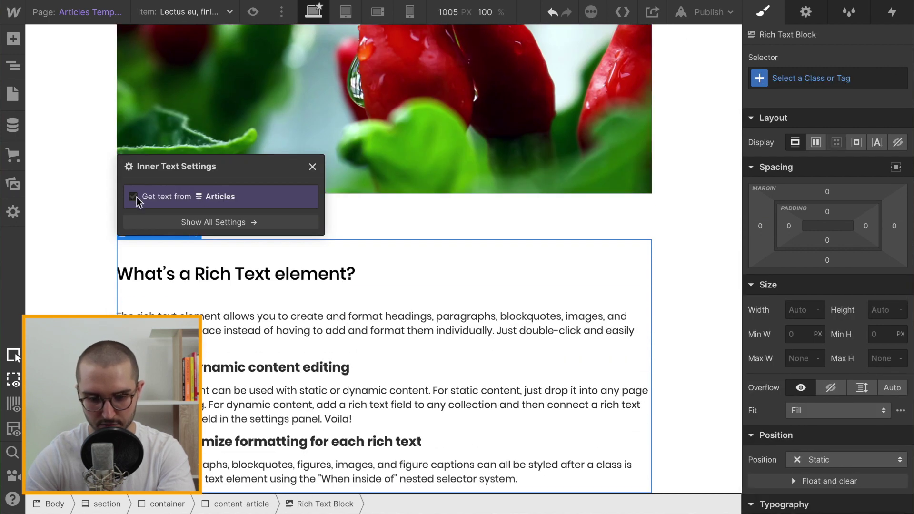
click(135, 197)
click(155, 214)
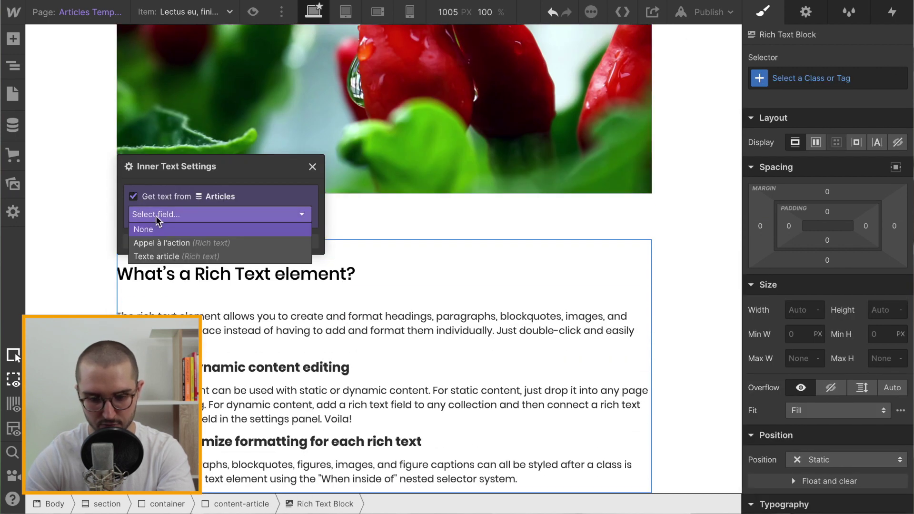
click(169, 257)
scroll(442, 357, down, 5)
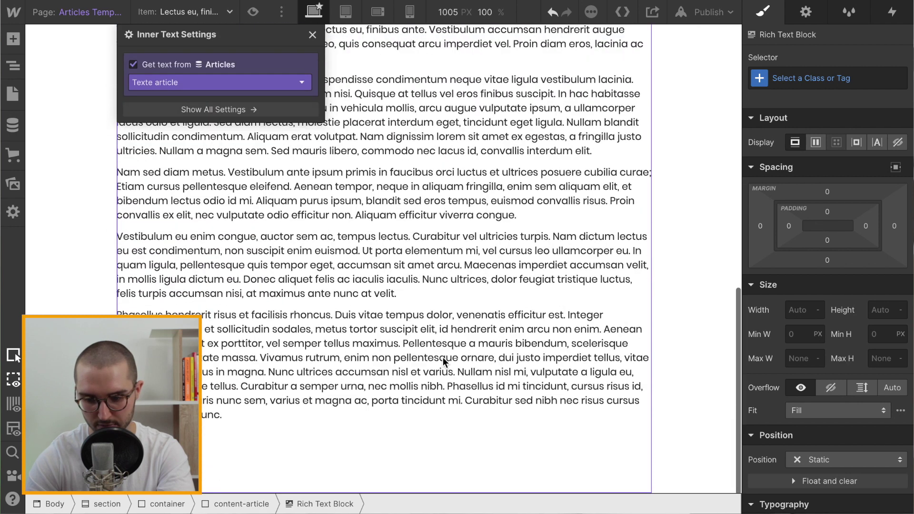
scroll(443, 357, up, 2)
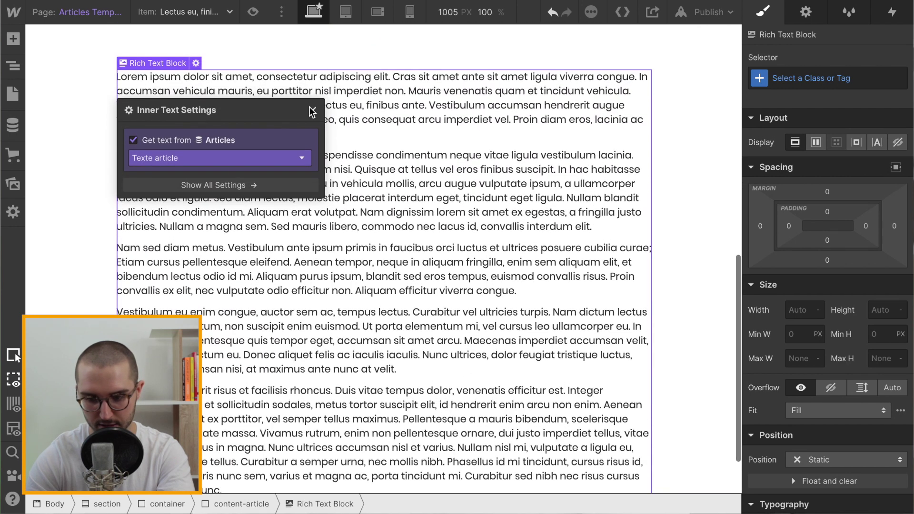
click(313, 111)
scroll(397, 304, down, 2)
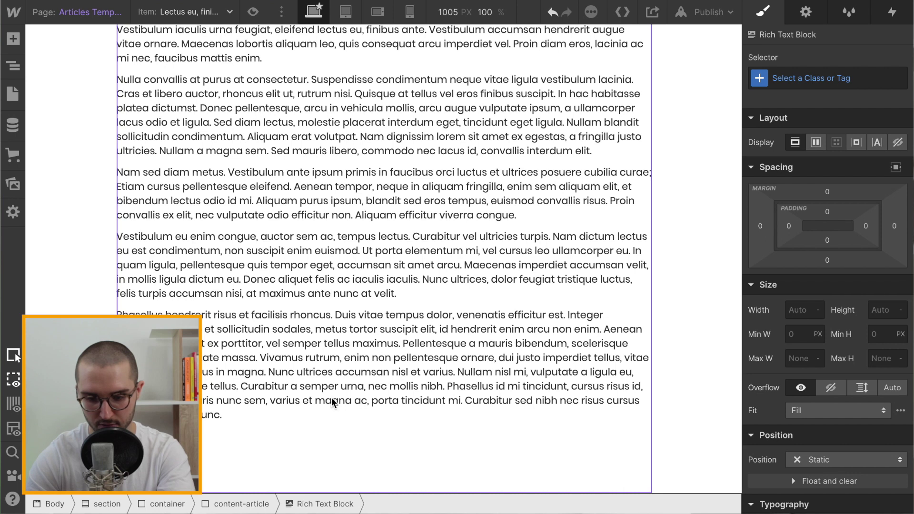
Insert a div block inside the content-article block, below the article's rich text
scroll(384, 405, up, 5)
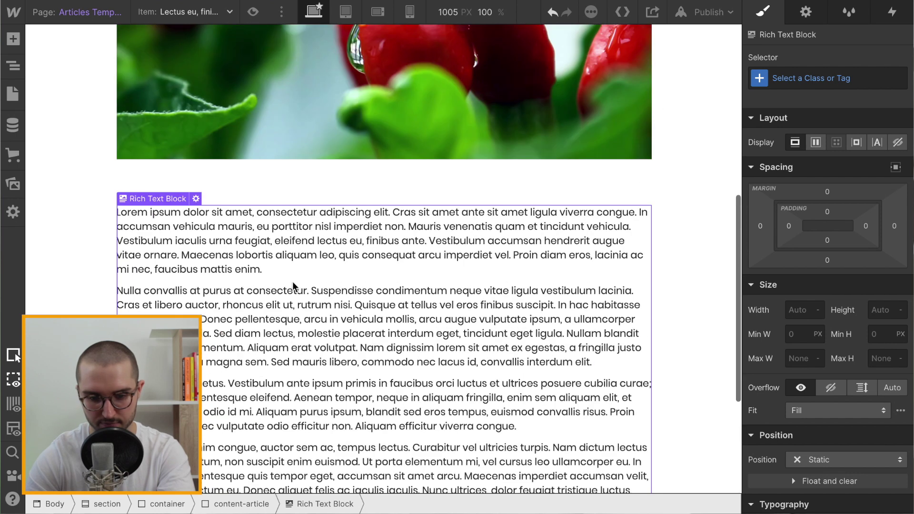
click(14, 69)
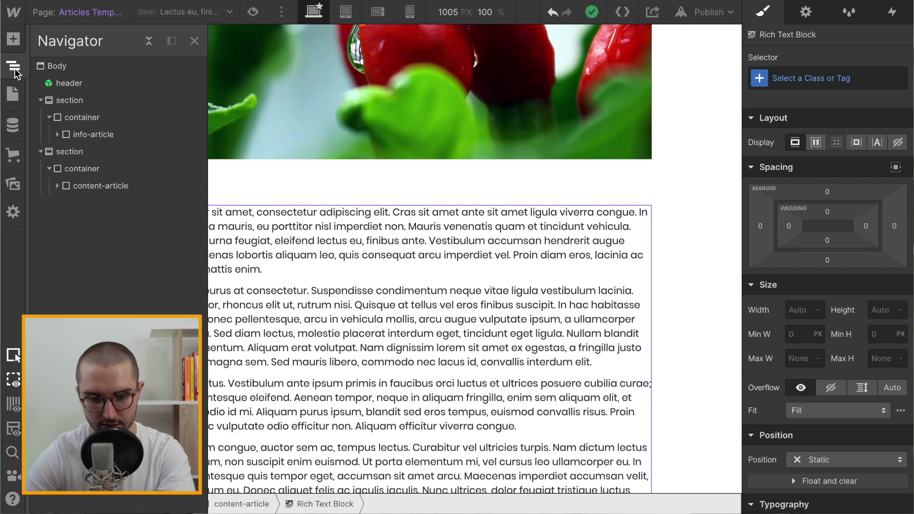
click(328, 226)
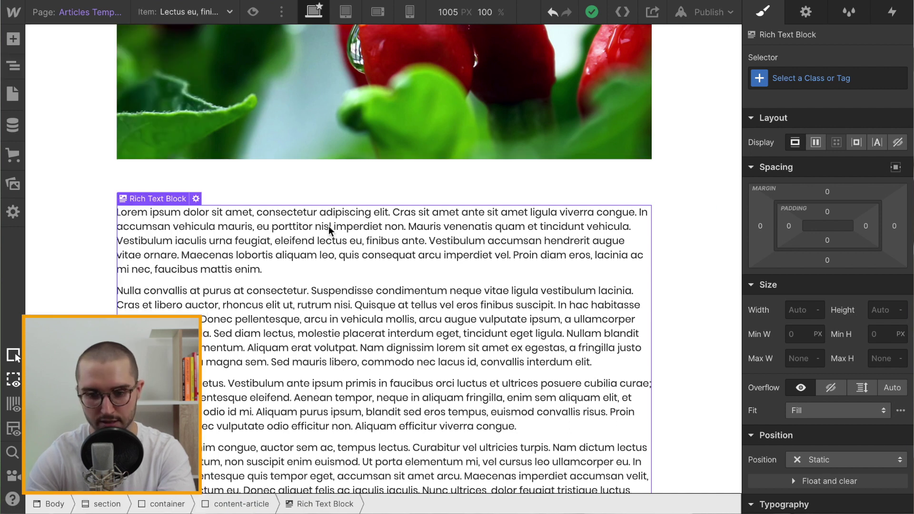
click(13, 66)
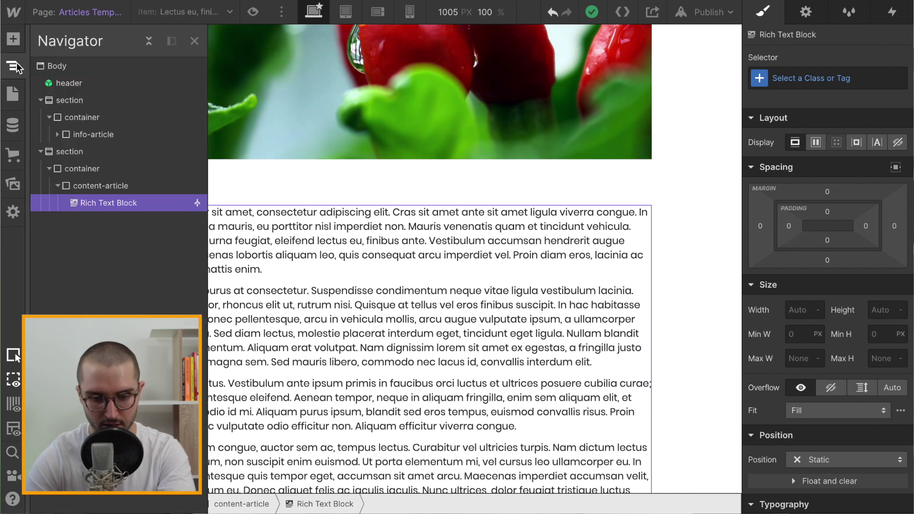
click(57, 185)
click(98, 188)
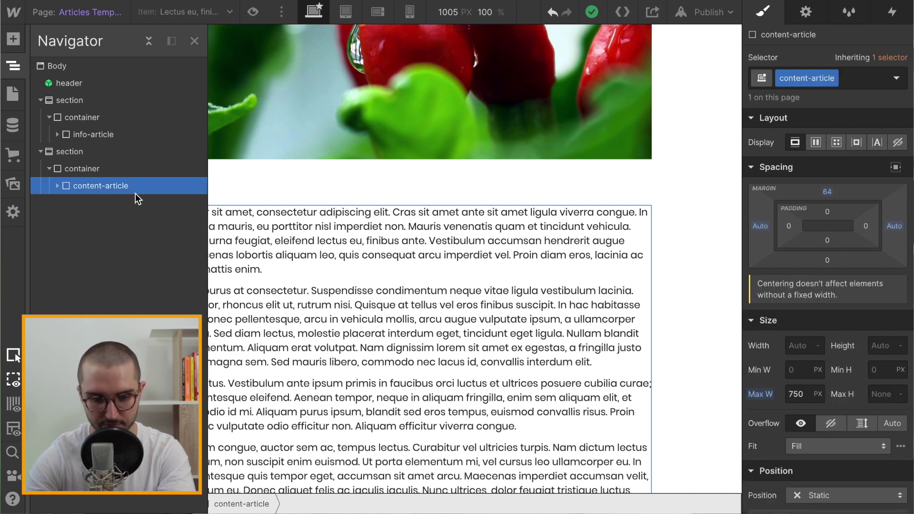
key(ctrl+e)
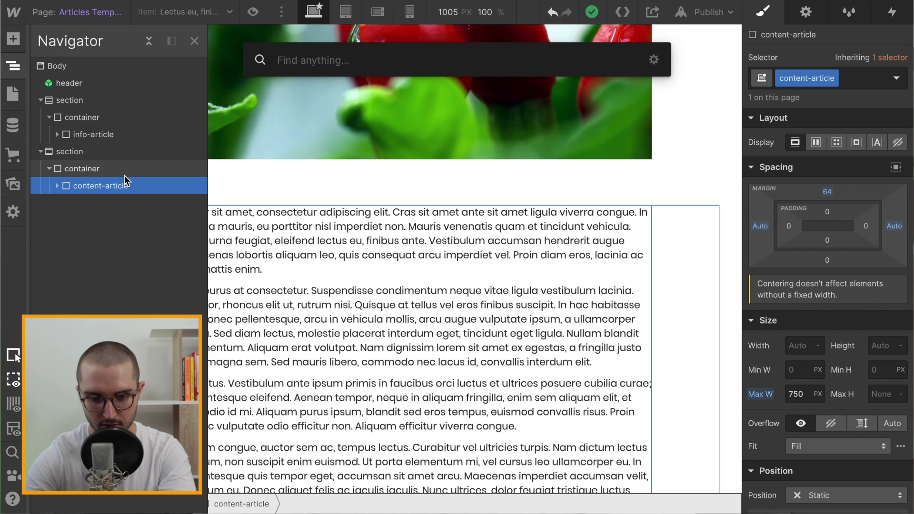
key(Escape)
click(56, 187)
click(56, 186)
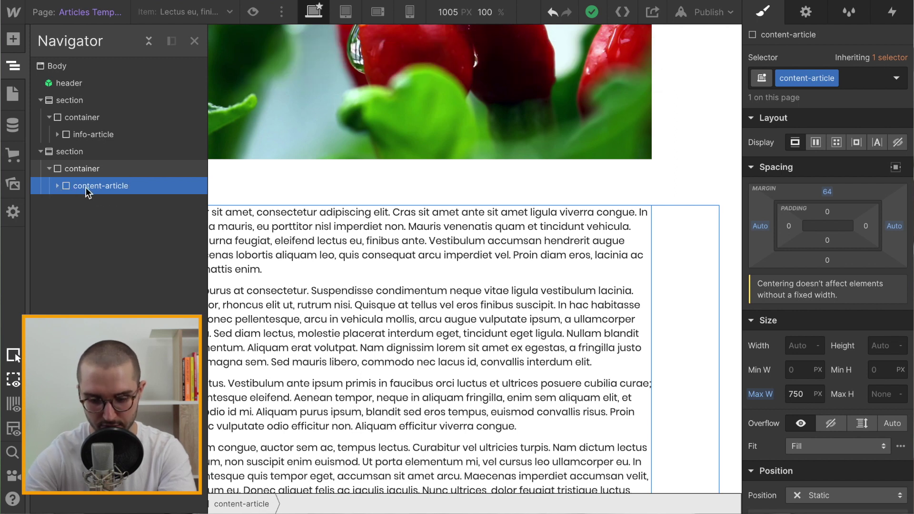
key(ctrl+e)
text(di)
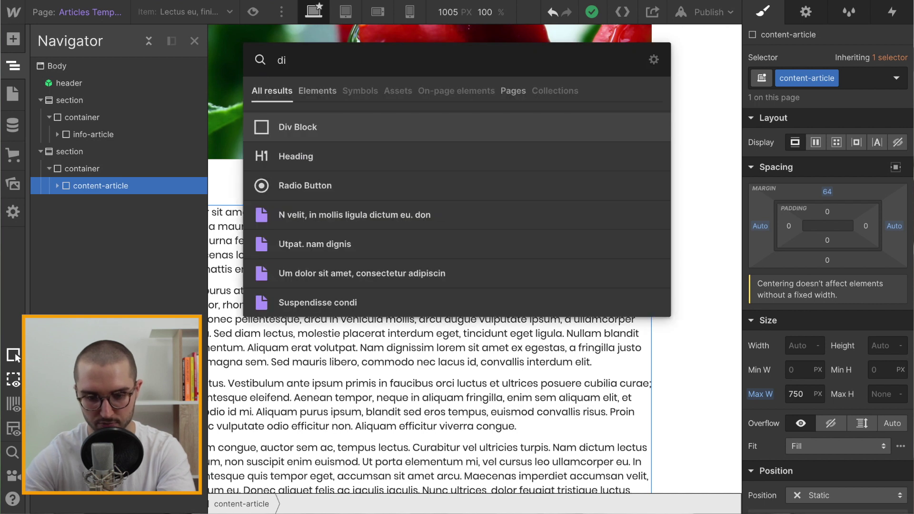
key(Return)
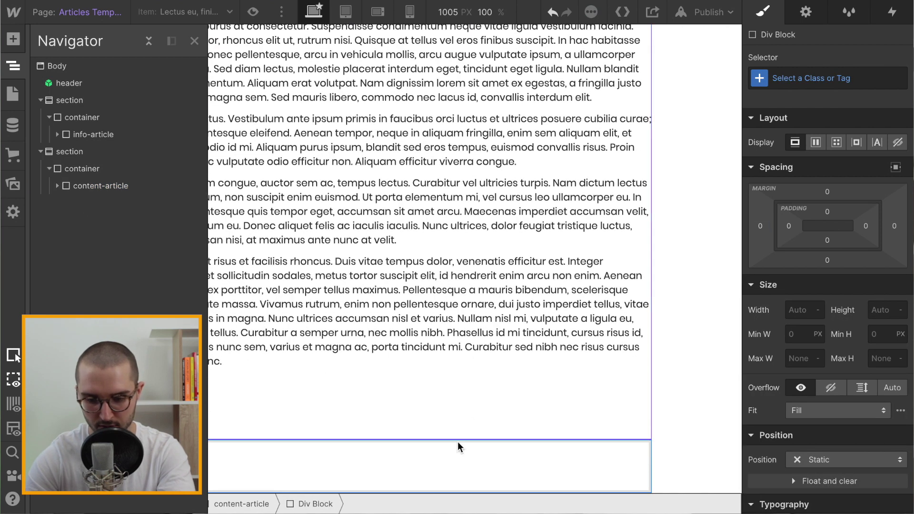
Give the new div block in content-article the class aaa-wrapper
click(447, 468)
click(790, 80)
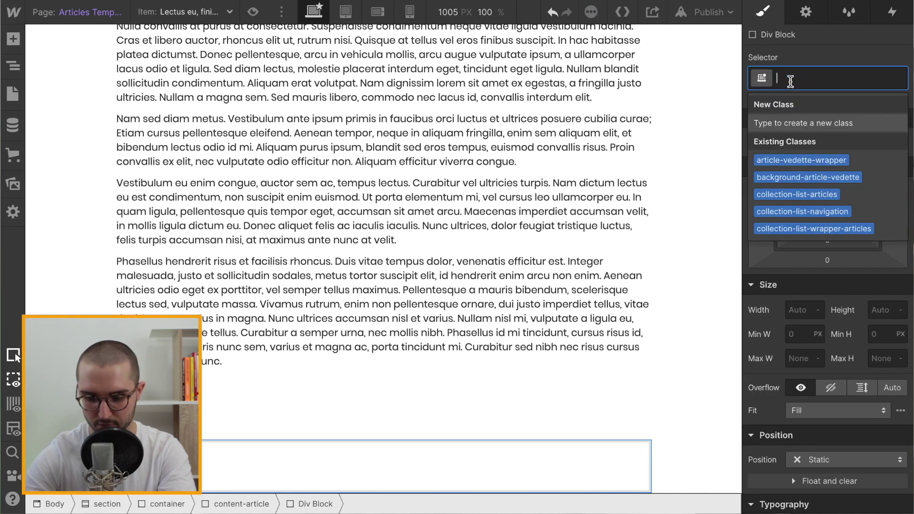
text(aaa-wrap)
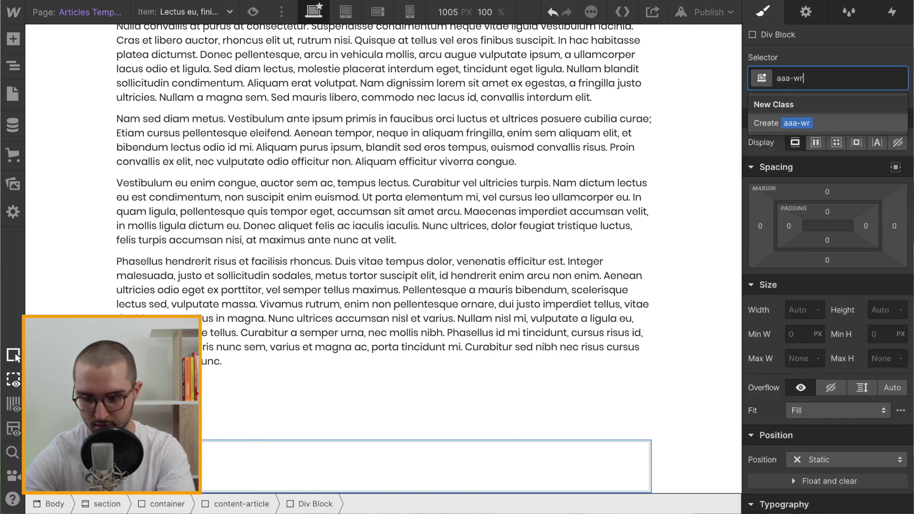
key(Return)
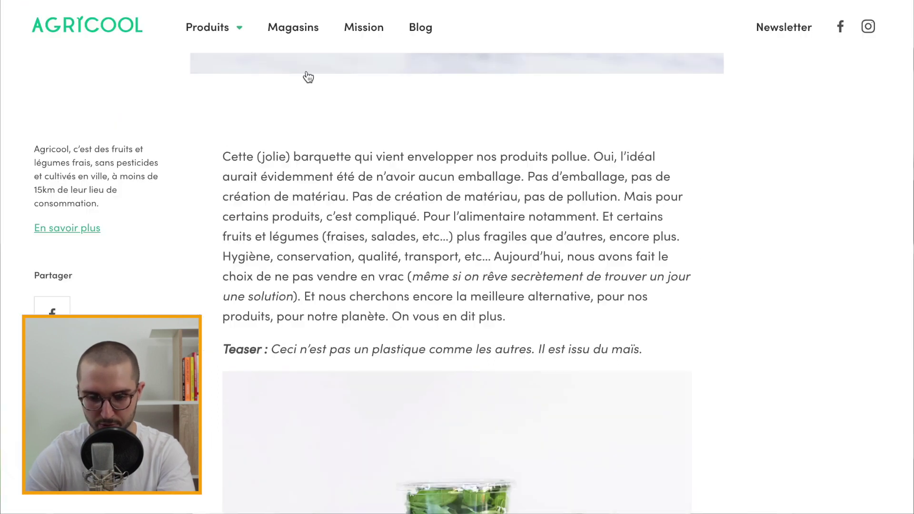
Switch to the original Agricool article page and sample the pale green background of its closing "Ps" box, #E7FDED
scroll(361, 229, down, 20)
scroll(361, 230, down, 20)
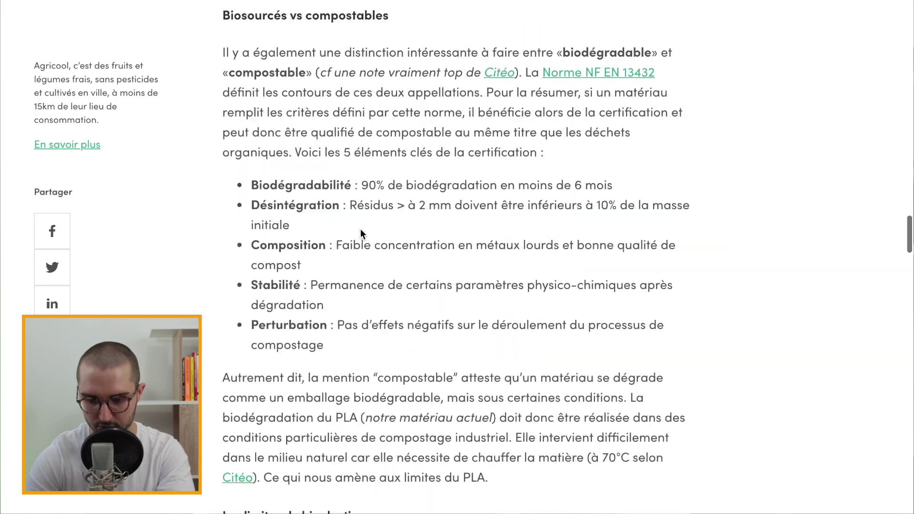
scroll(360, 229, down, 10)
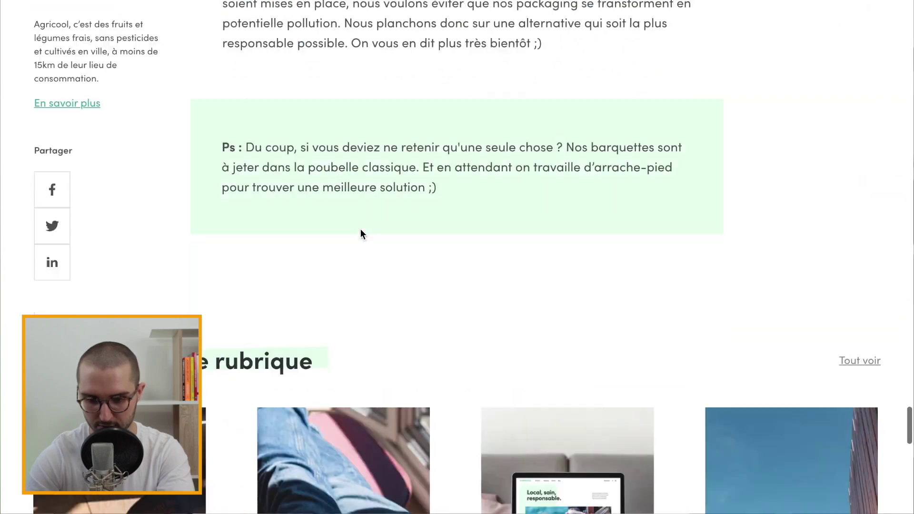
scroll(361, 229, up, 5)
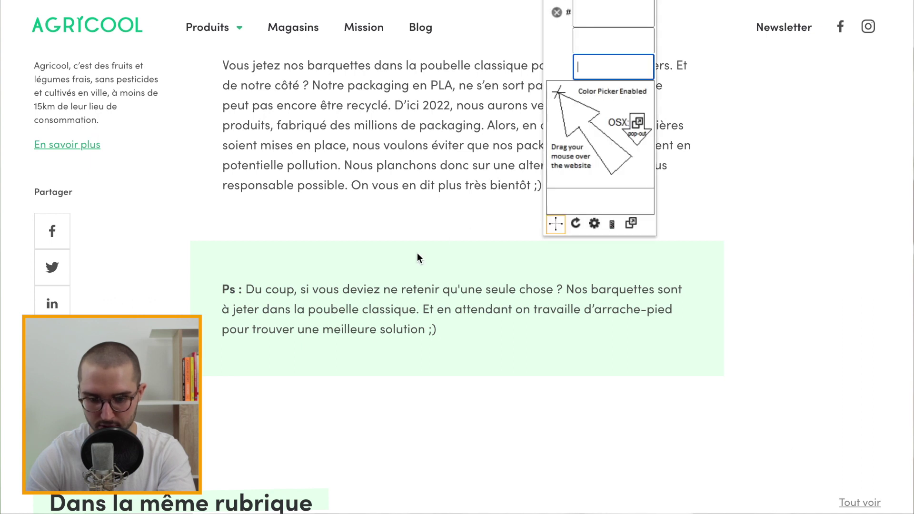
click(396, 263)
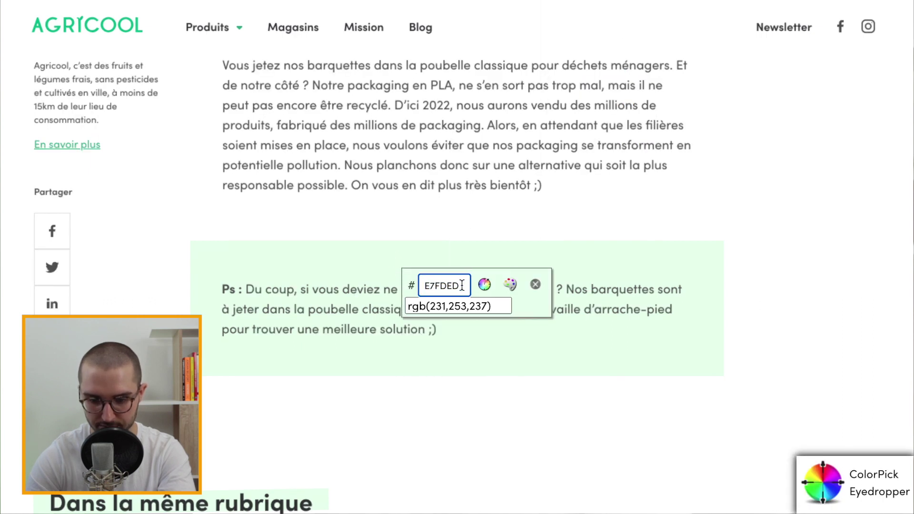
click(538, 283)
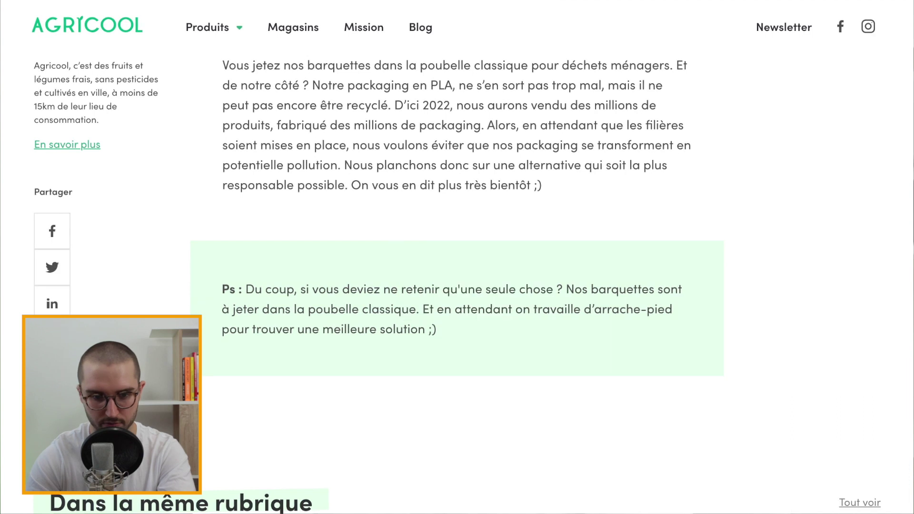
Switch back to Webflow and set the aaa-wrapper block's background color to #e7fded
key(ctrl+Tab)
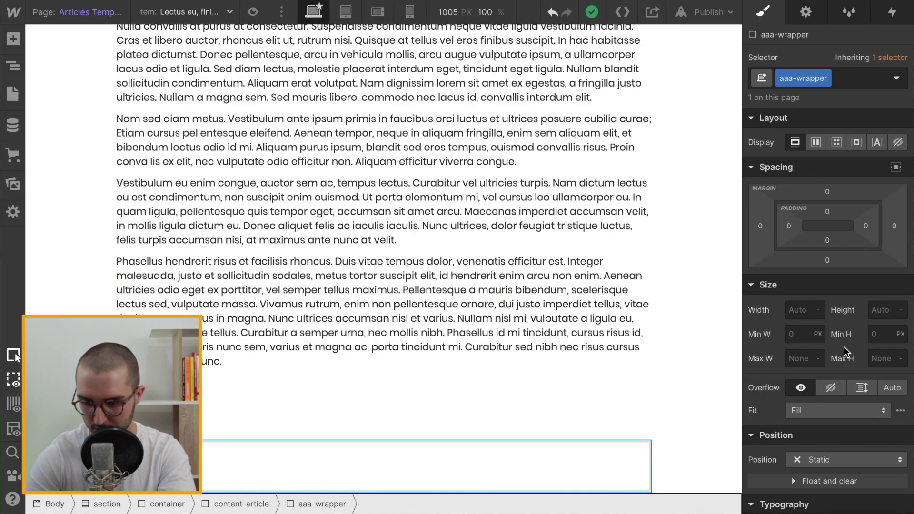
scroll(835, 346, down, 2)
scroll(835, 347, down, 4)
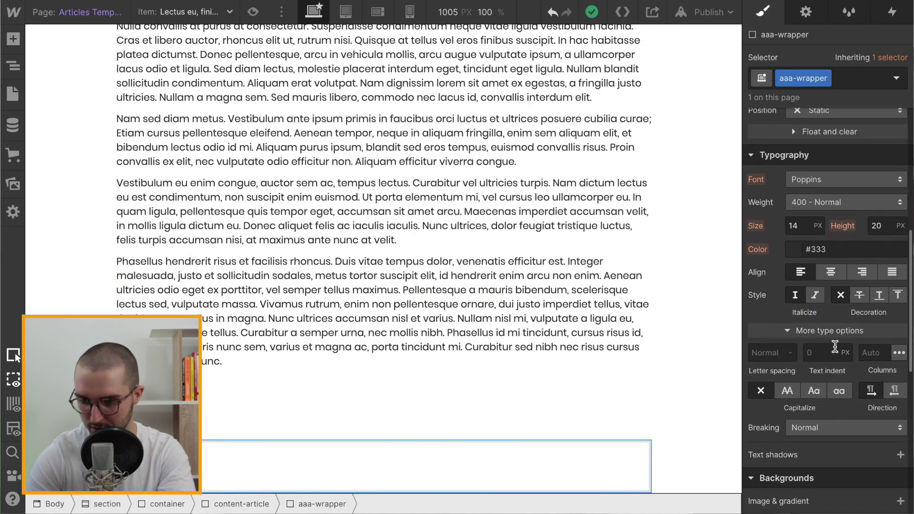
scroll(835, 347, down, 3)
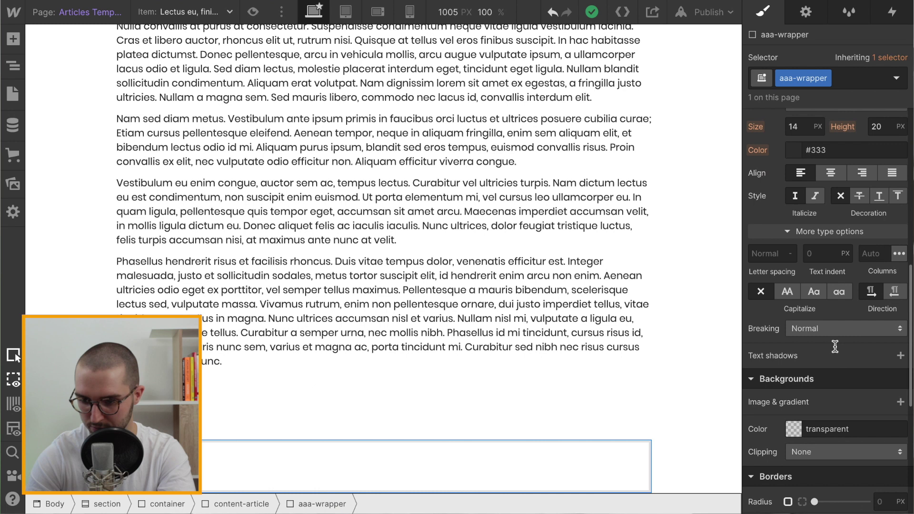
click(800, 429)
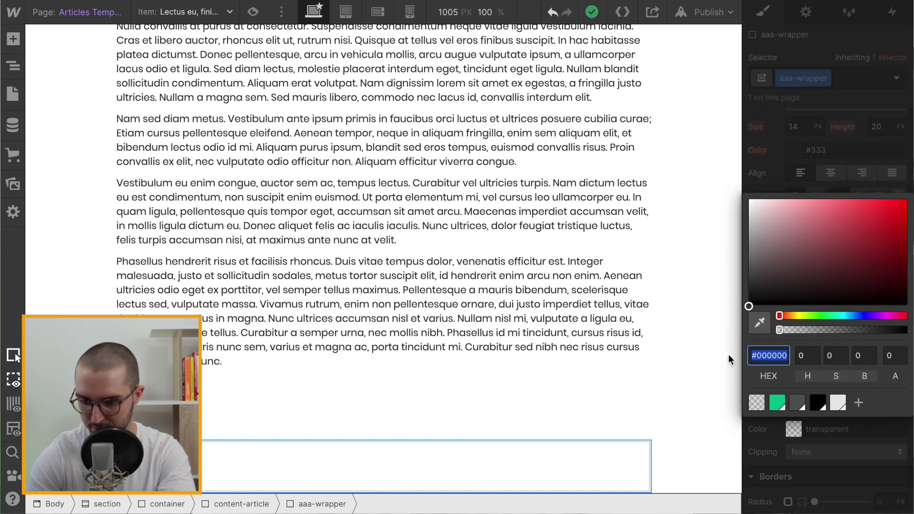
text(#e7fded)
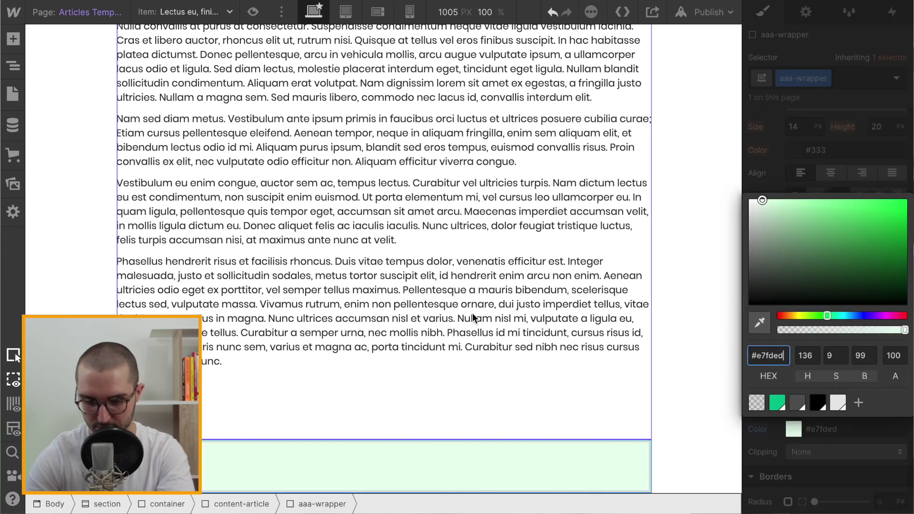
click(787, 159)
Set the padding of the aaa-wrapper block to 32 px on all four sides
scroll(787, 159, up, 1)
scroll(787, 159, up, 8)
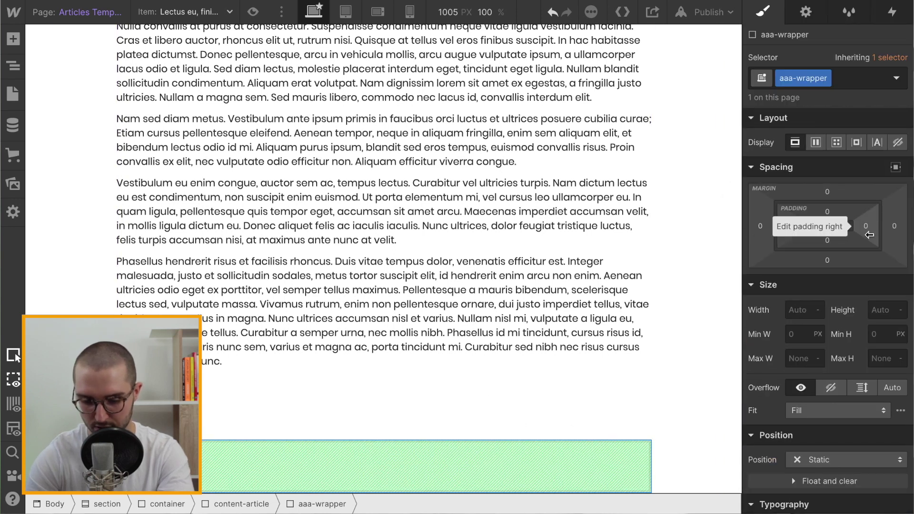
drag(869, 234, 846, 236)
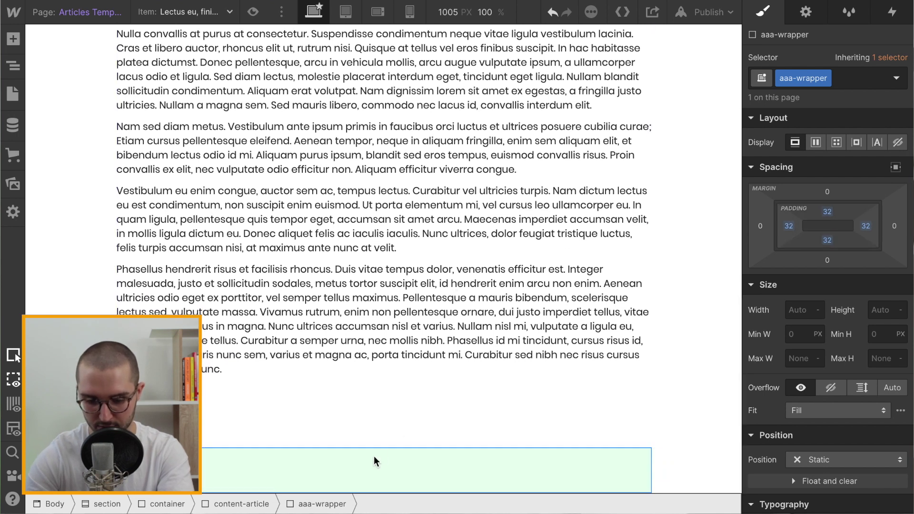
Insert a Rich Text element in the aaa-wrapper block and bind it to the Appel à l'action field of the Articles collection
key(ctrl+k)
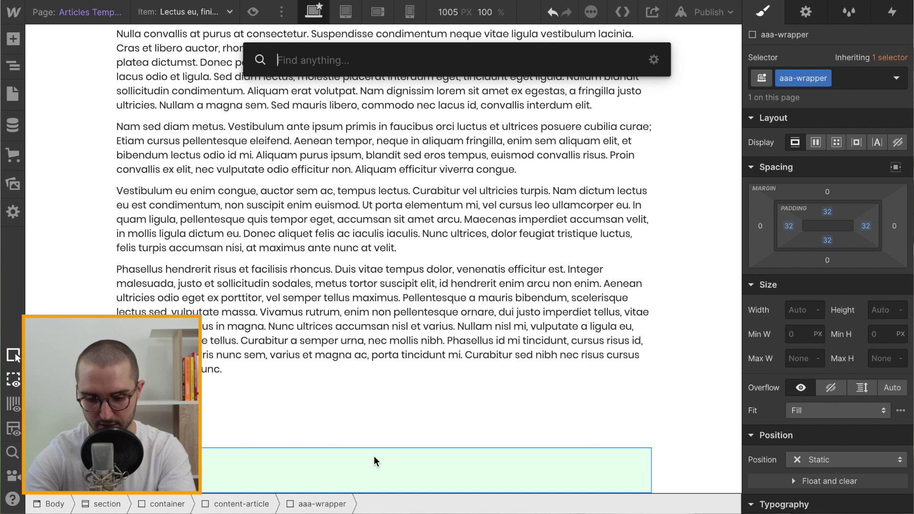
text(rich)
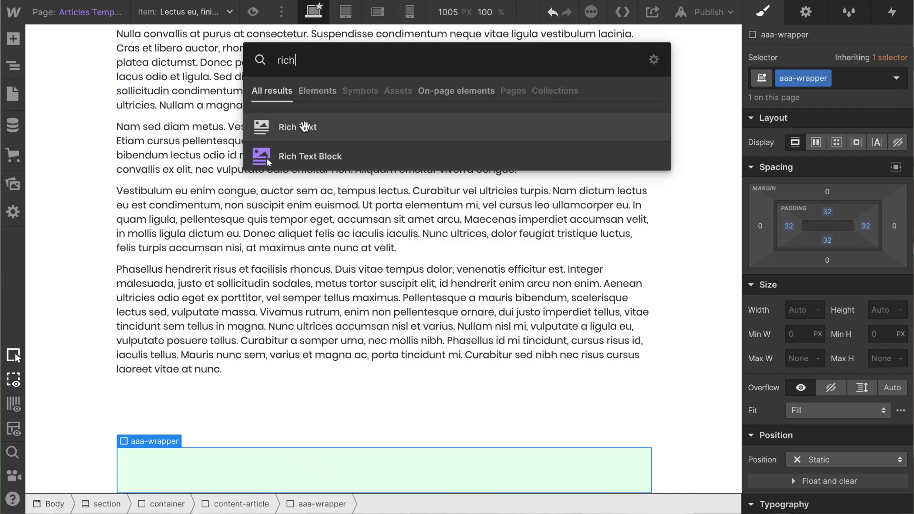
click(266, 158)
click(154, 422)
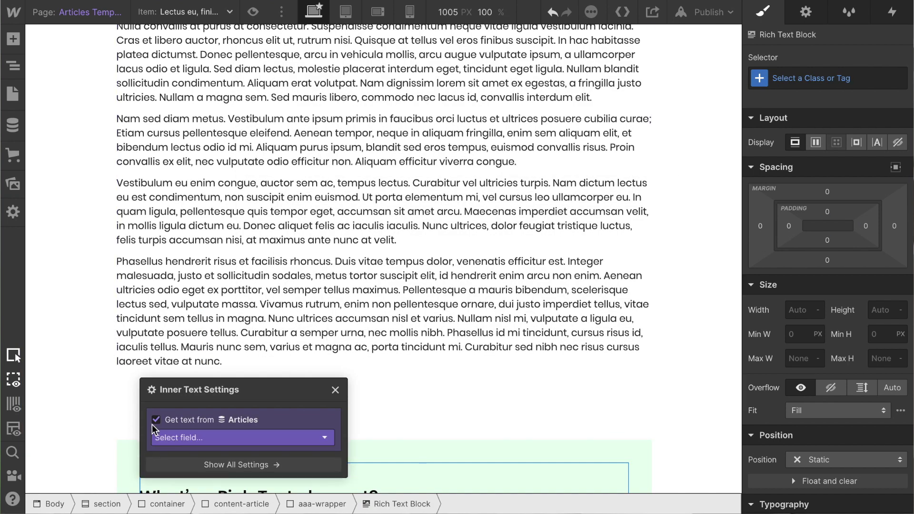
click(187, 438)
click(195, 470)
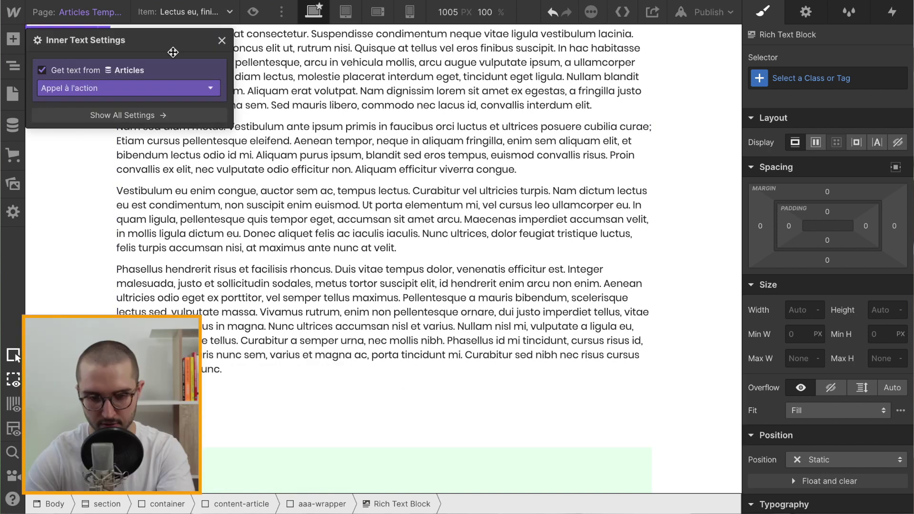
click(222, 40)
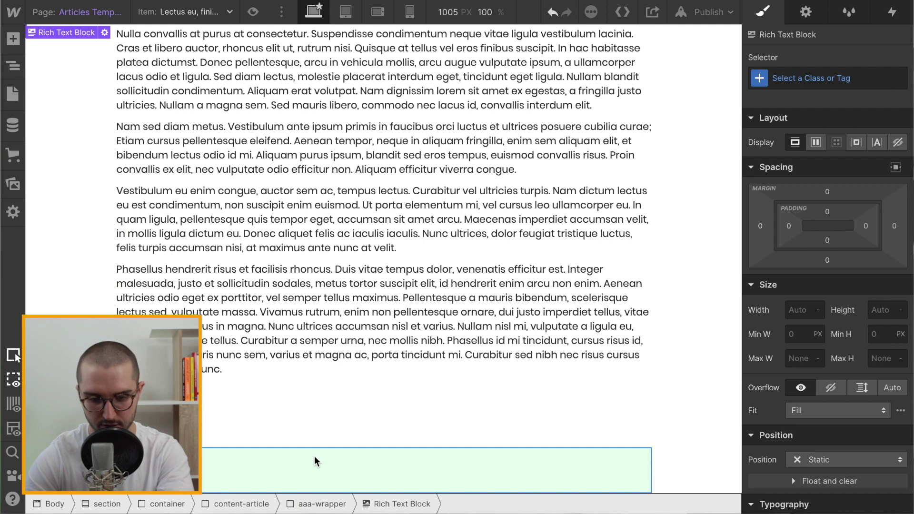
Preview the template with the article item starting "lacus id" and examine the call-to-action text in the green wrapper
click(207, 13)
click(180, 62)
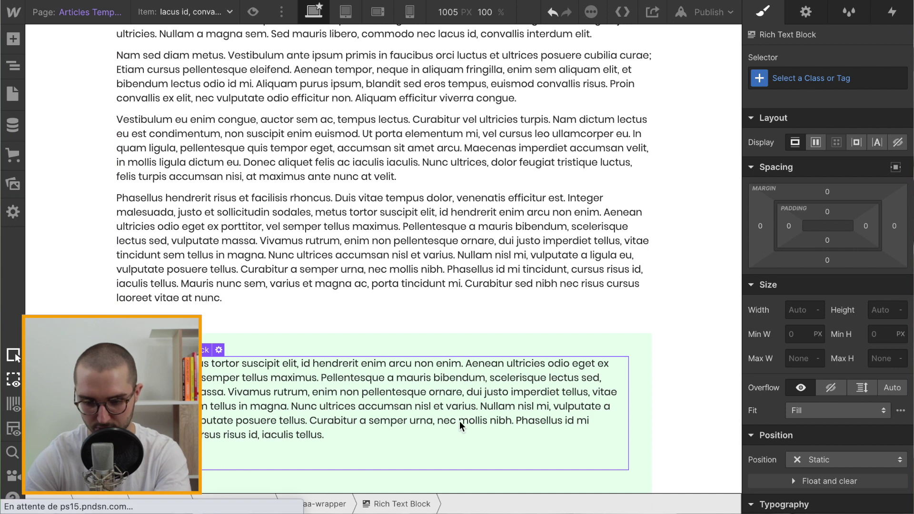
click(648, 410)
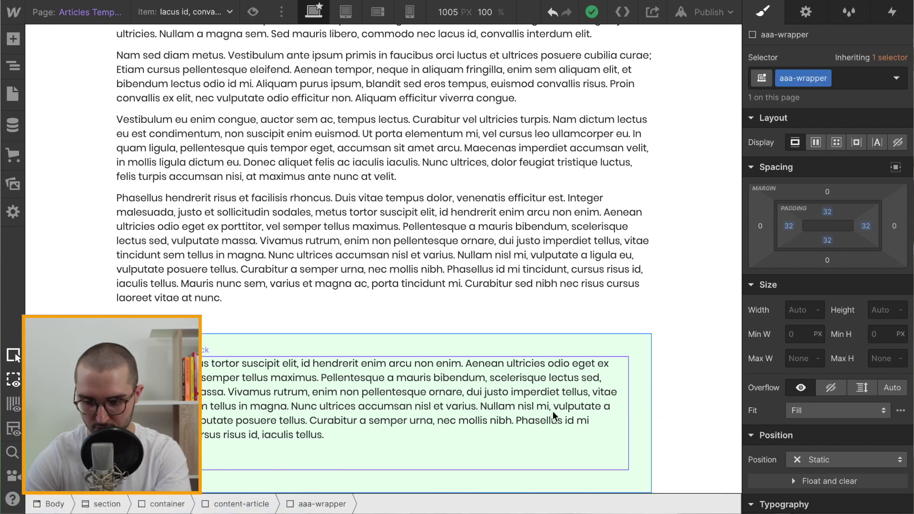
click(511, 415)
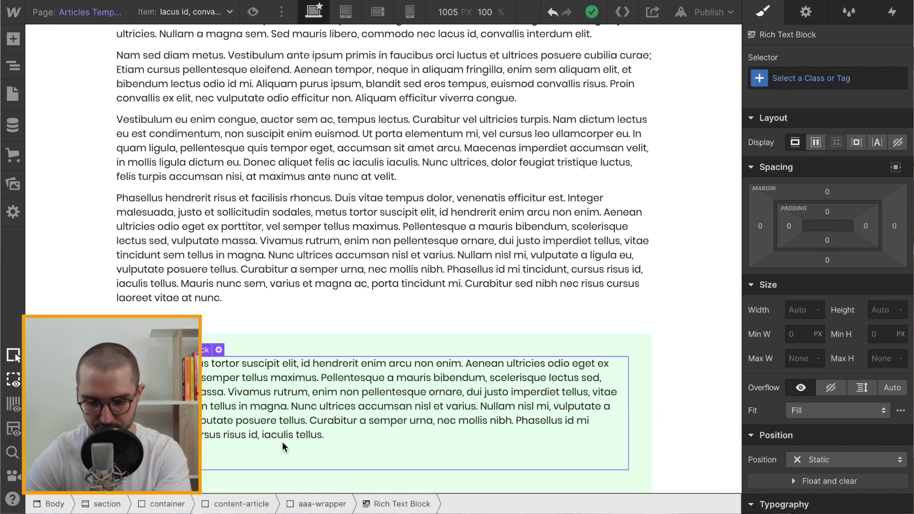
Set the left and right padding of the article body Rich Text Block to 32 px
click(661, 443)
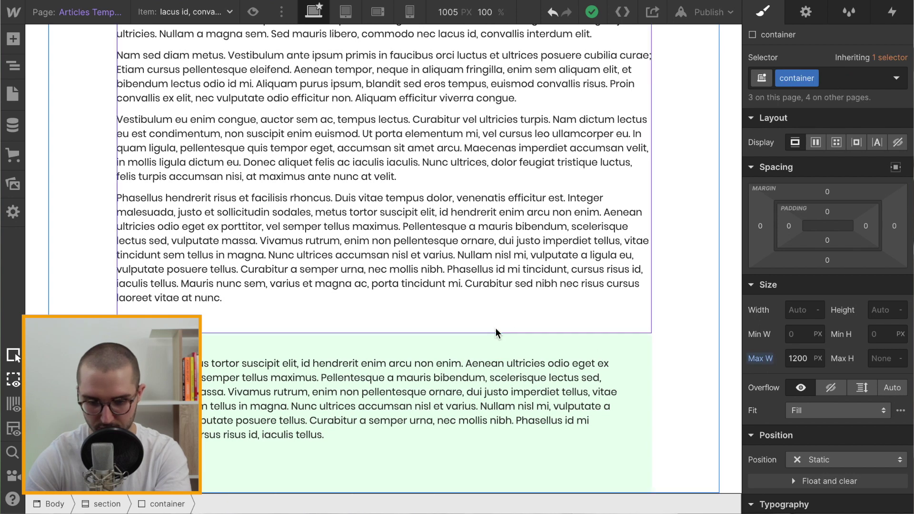
click(411, 282)
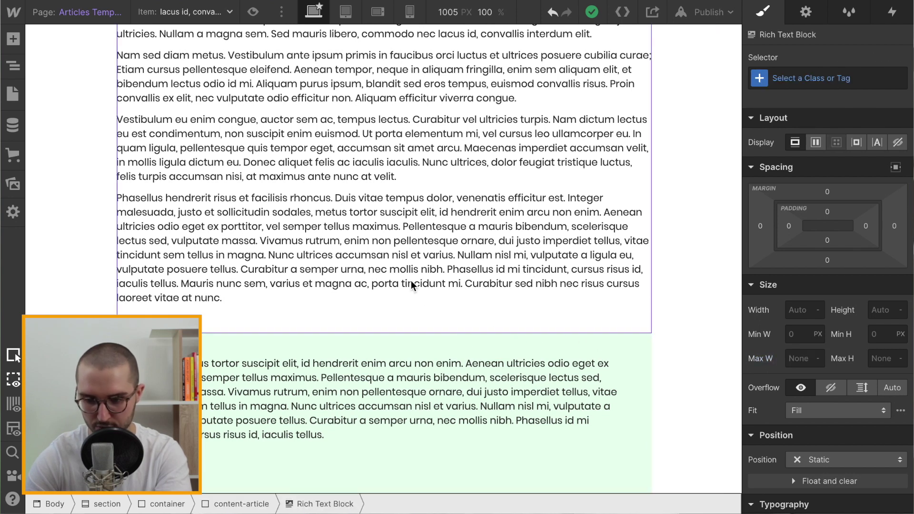
click(869, 226)
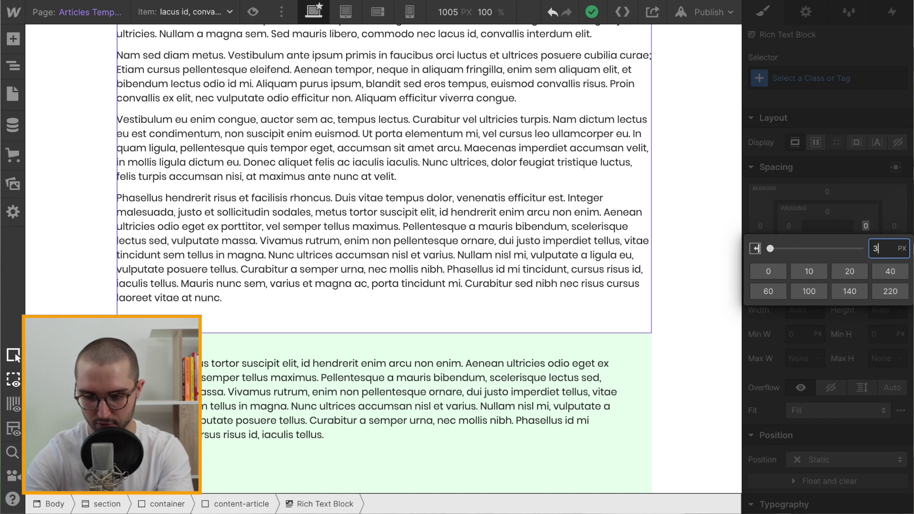
text(32)
key(Return)
click(788, 227)
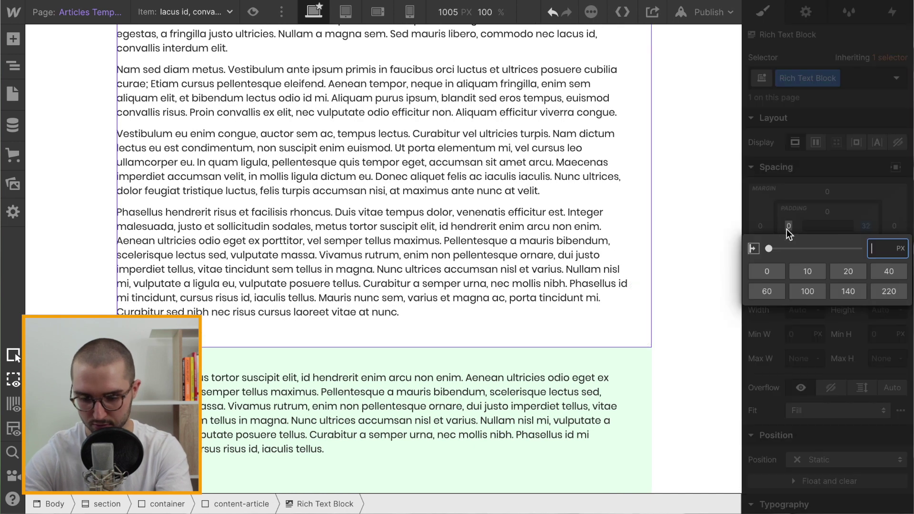
text(32)
key(Return)
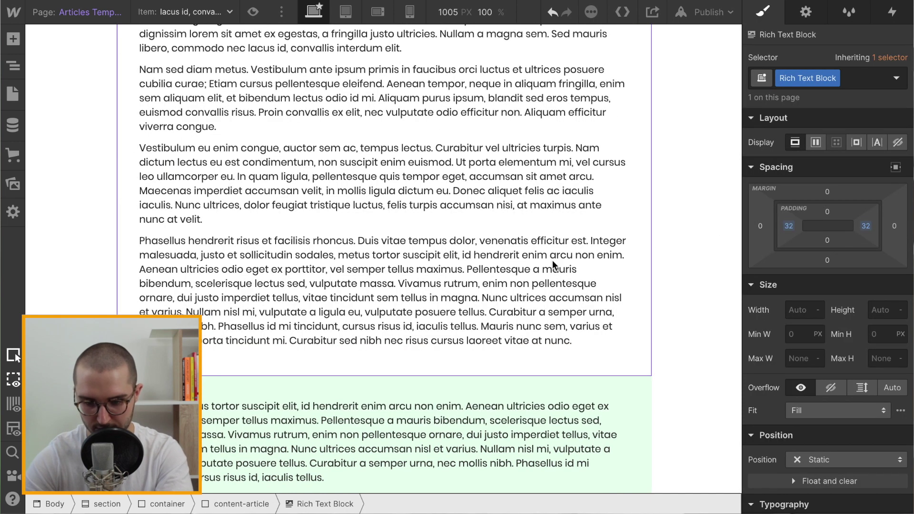
Review the padded article text in the template, then switch to the reference Agricool article and examine its headings, lists and bold text
scroll(552, 260, down, 2)
scroll(687, 296, up, 16)
scroll(688, 296, down, 10)
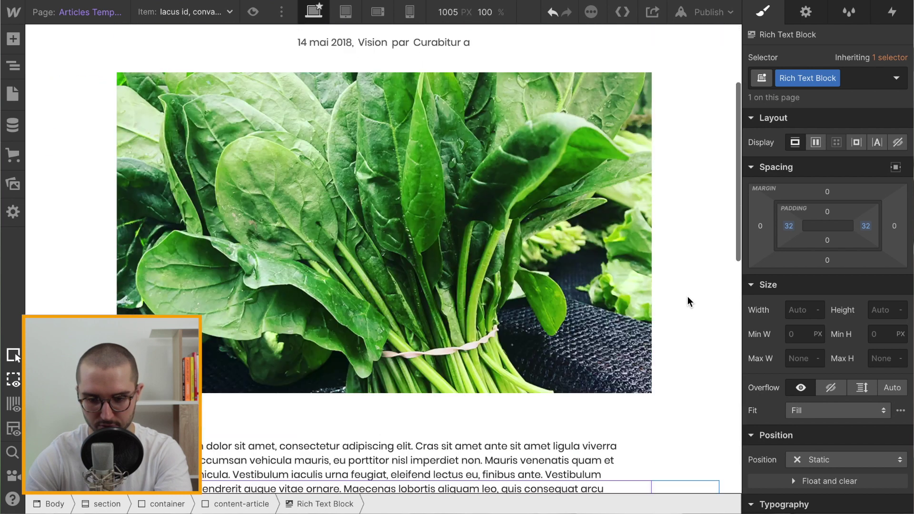
scroll(687, 296, up, 1)
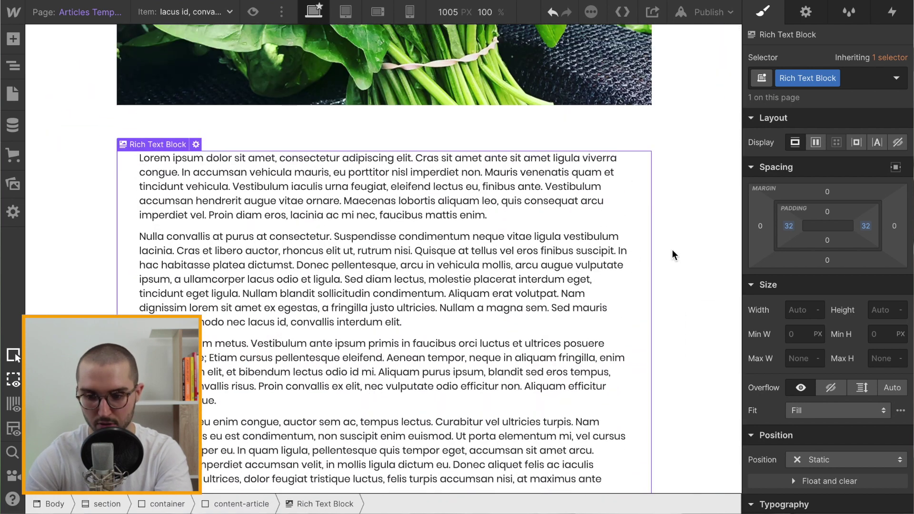
click(690, 247)
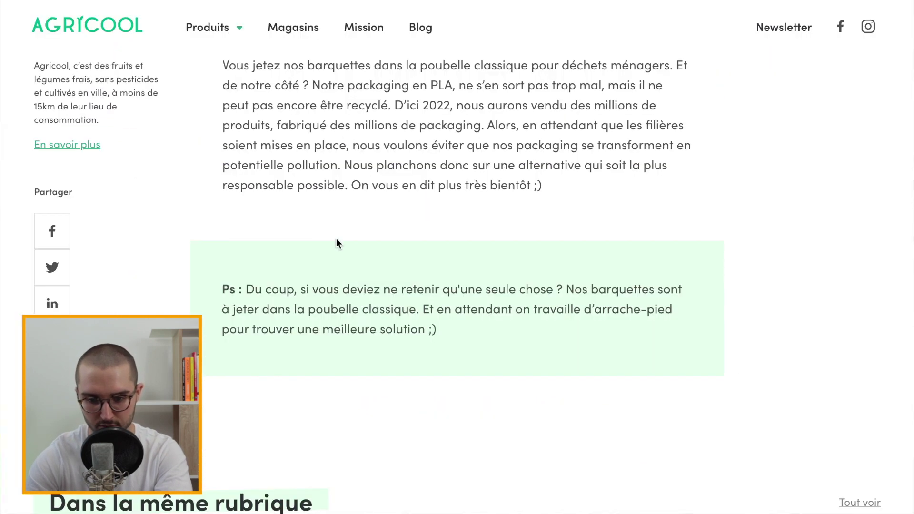
scroll(336, 244, up, 6)
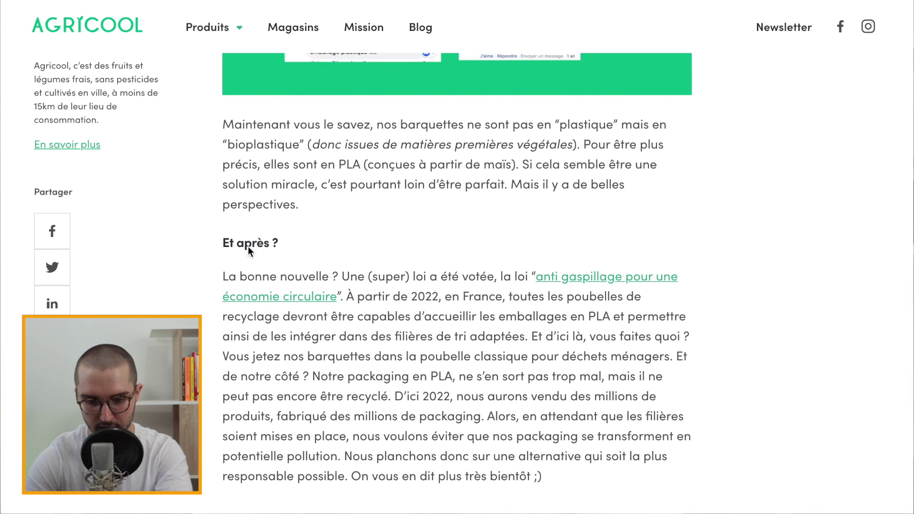
scroll(248, 249, up, 18)
scroll(391, 311, up, 9)
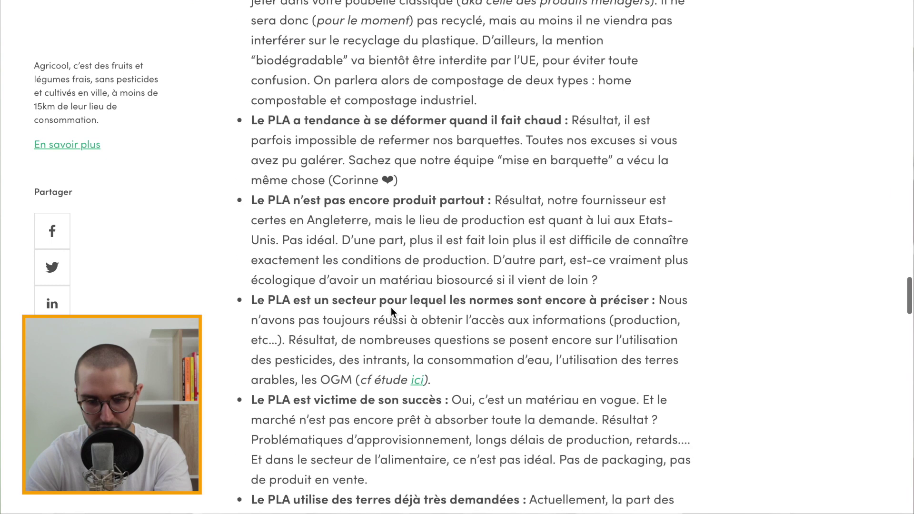
scroll(391, 311, up, 14)
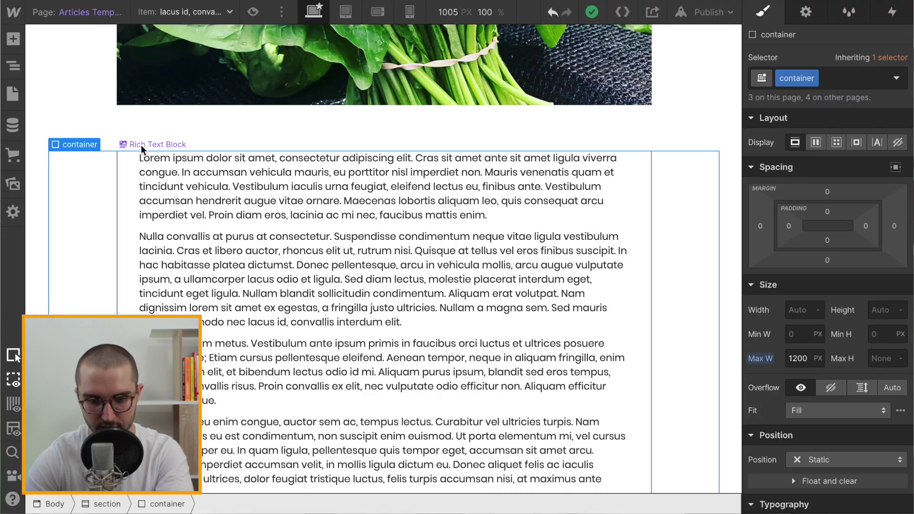
Return to Webflow and preview the template with the article item "Curabitur vel ultrici"
scroll(253, 180, up, 5)
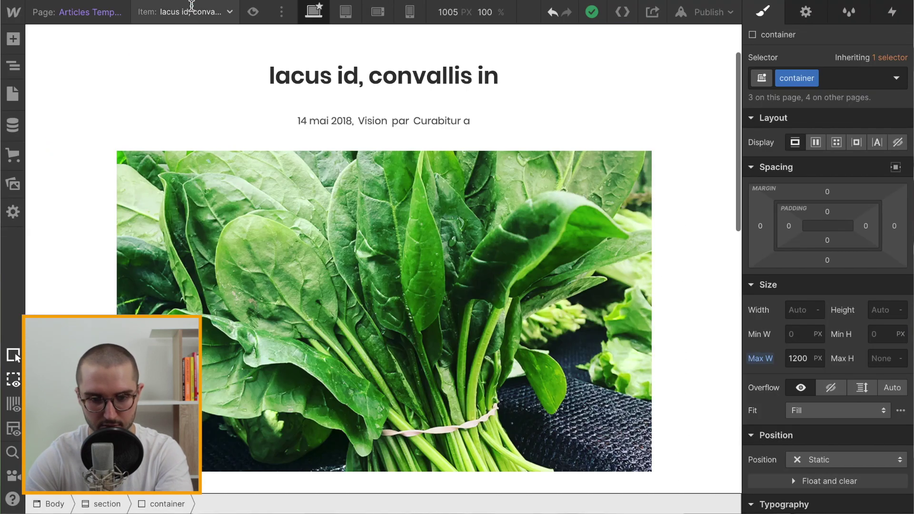
click(192, 6)
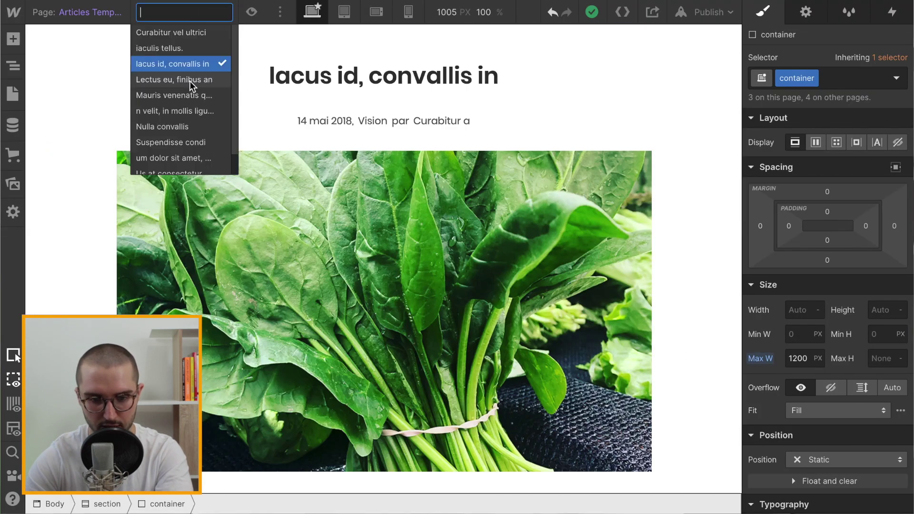
click(182, 31)
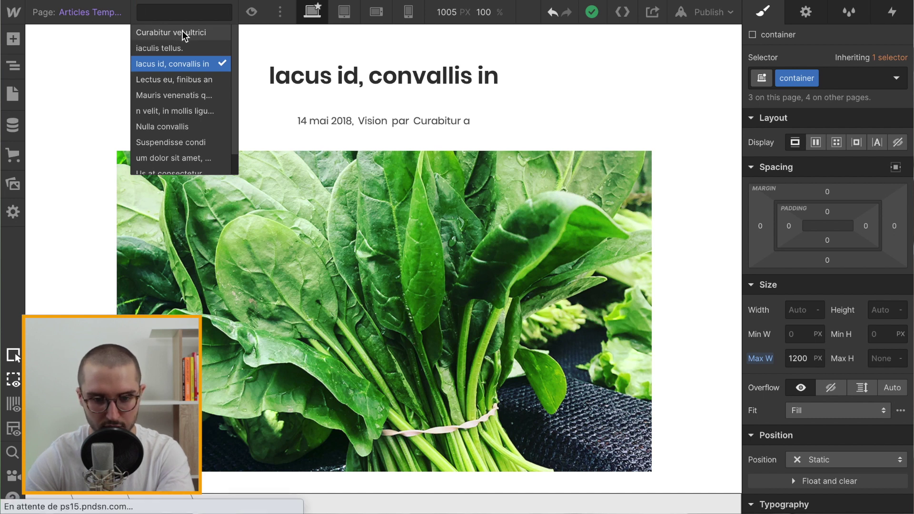
scroll(457, 278, down, 1)
scroll(457, 283, down, 10)
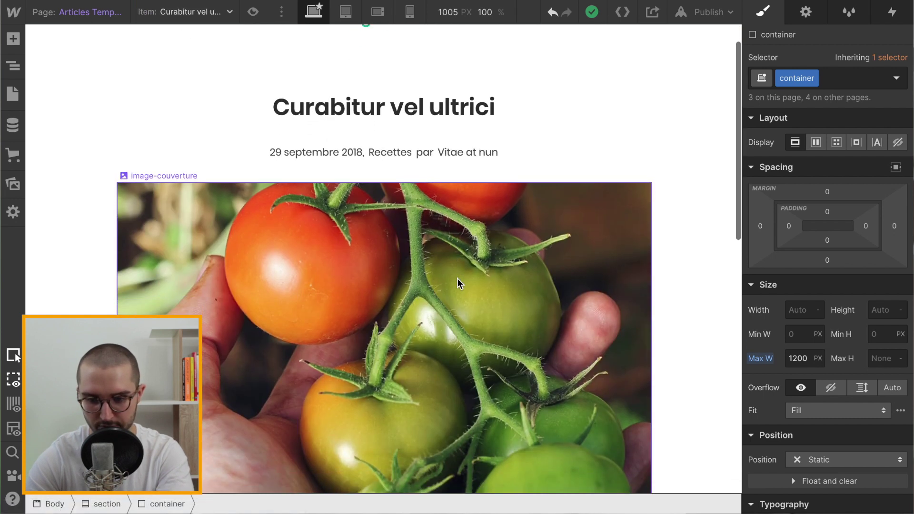
scroll(457, 278, up, 12)
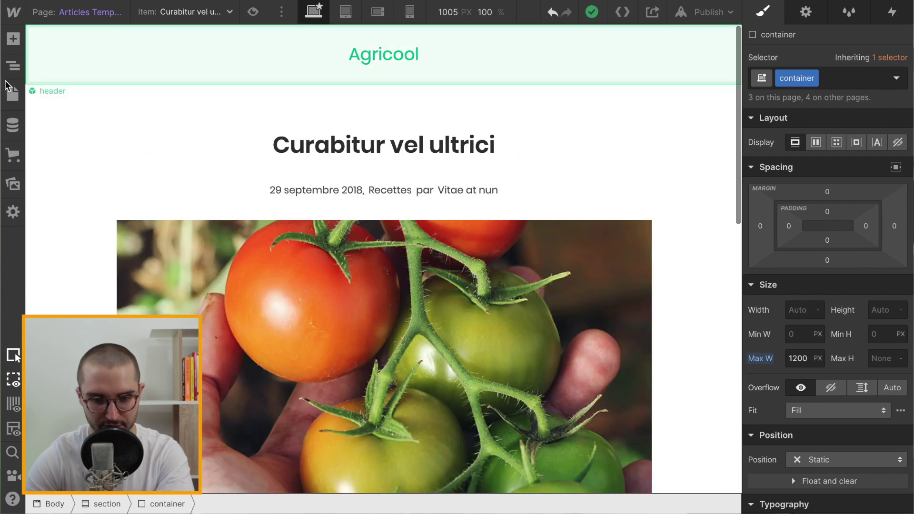
Open the article "Curabitur vel ultrici" in the Articles collection and copy its passage from "pellentesque quis tempor" to "nunc at velit." into Appel à l'action
click(13, 125)
click(127, 74)
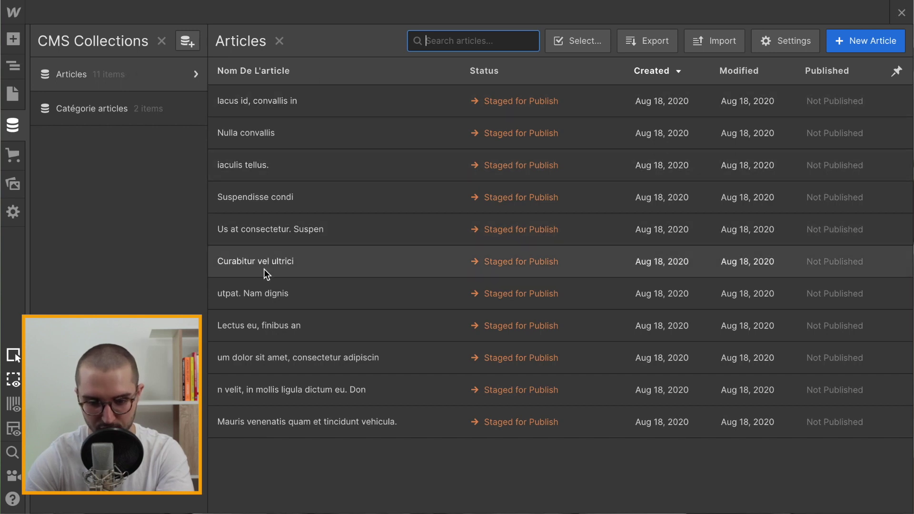
click(263, 269)
scroll(618, 333, down, 2)
scroll(618, 330, down, 8)
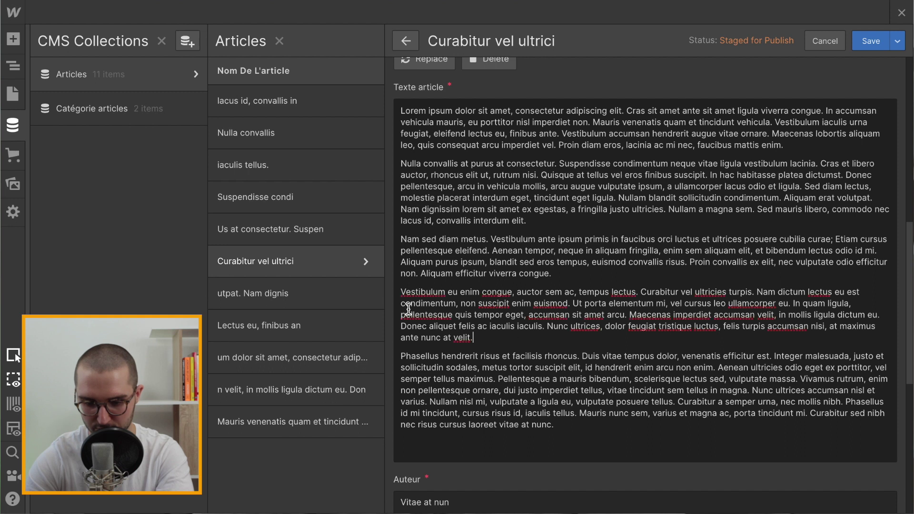
drag(402, 313, 480, 342)
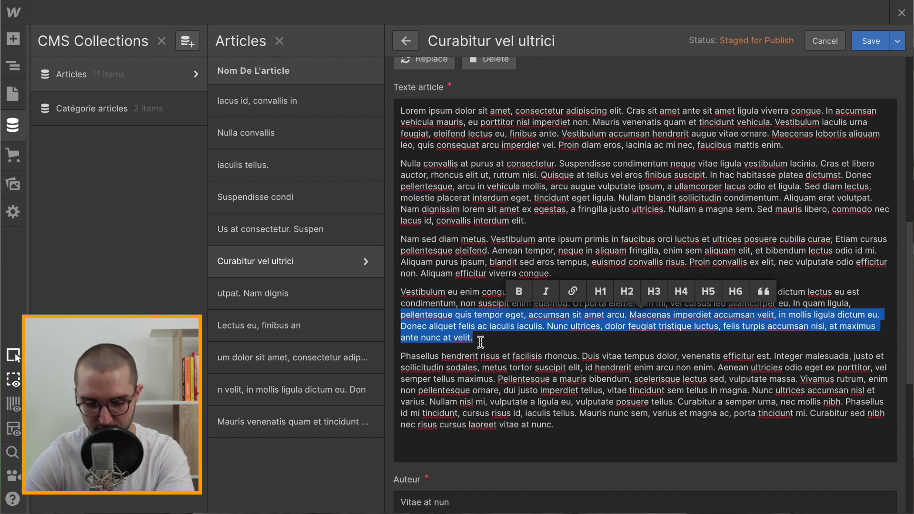
key(ctrl+c)
scroll(476, 348, down, 5)
click(452, 291)
key(ctrl+v)
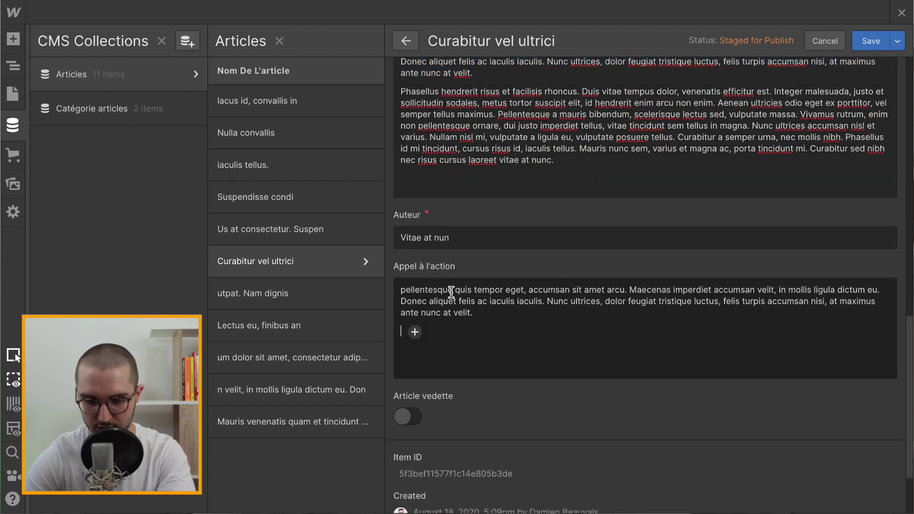
Split the first paragraph of Texte article after "Lorem ipsum dolor sit amet," and start the new paragraph with a capitalized "Consectetur"
scroll(616, 238, up, 6)
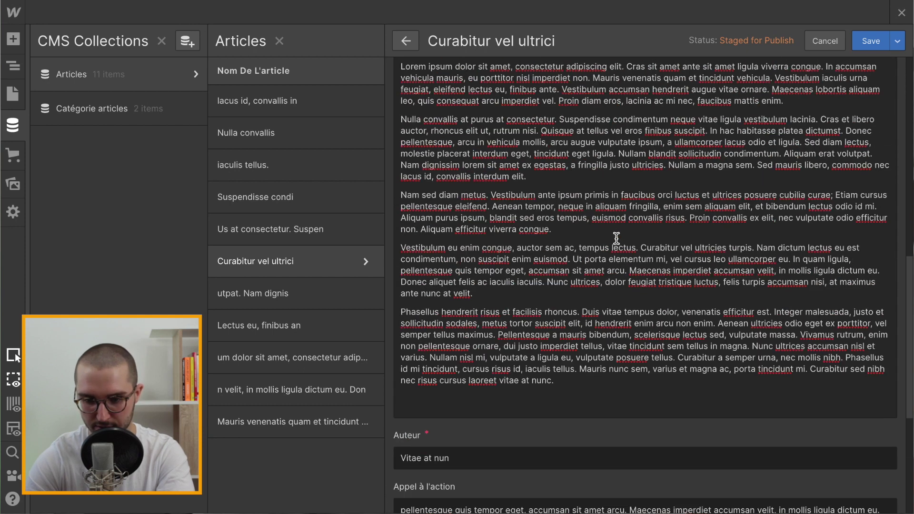
scroll(616, 238, up, 1)
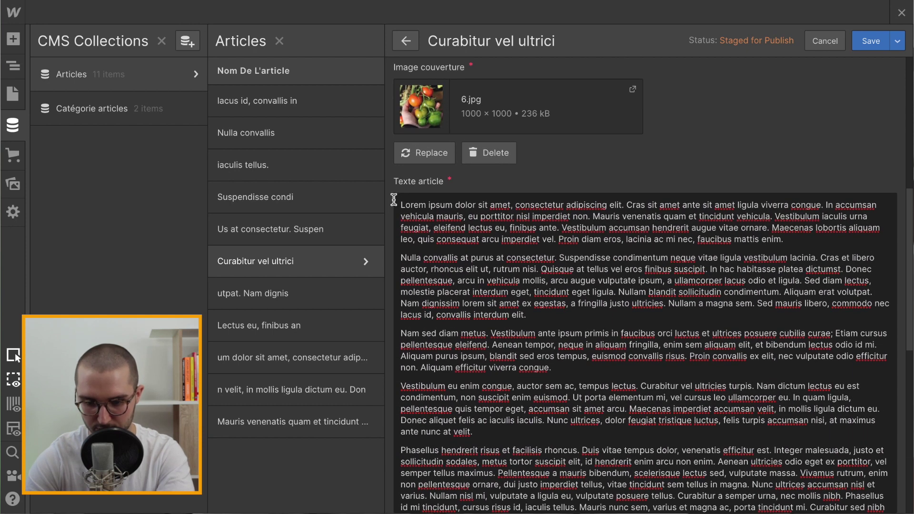
drag(482, 212, 482, 212)
click(488, 207)
click(512, 204)
key(Return)
key(Return)
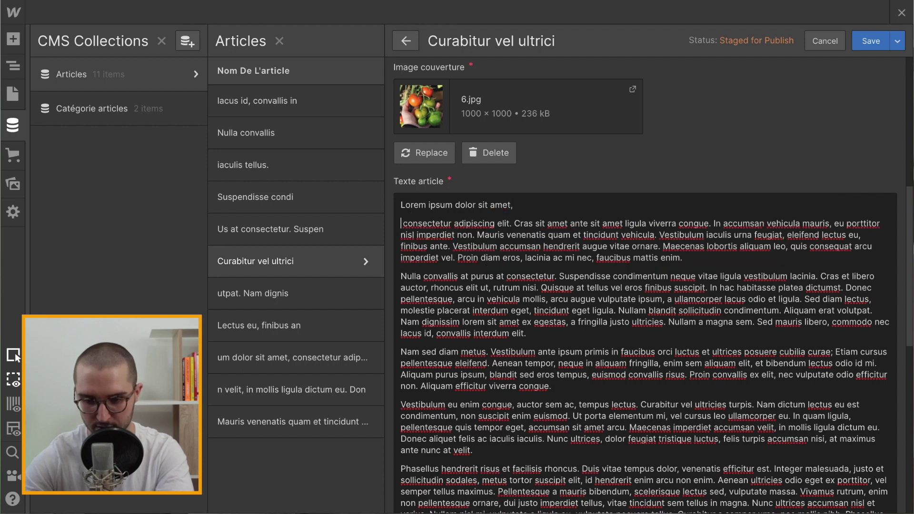
key(BackSpace)
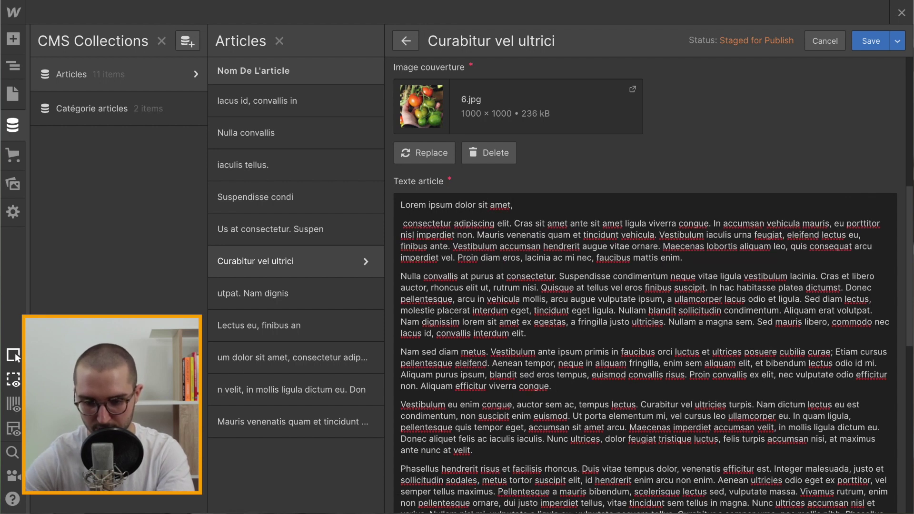
key(BackSpace)
text(C)
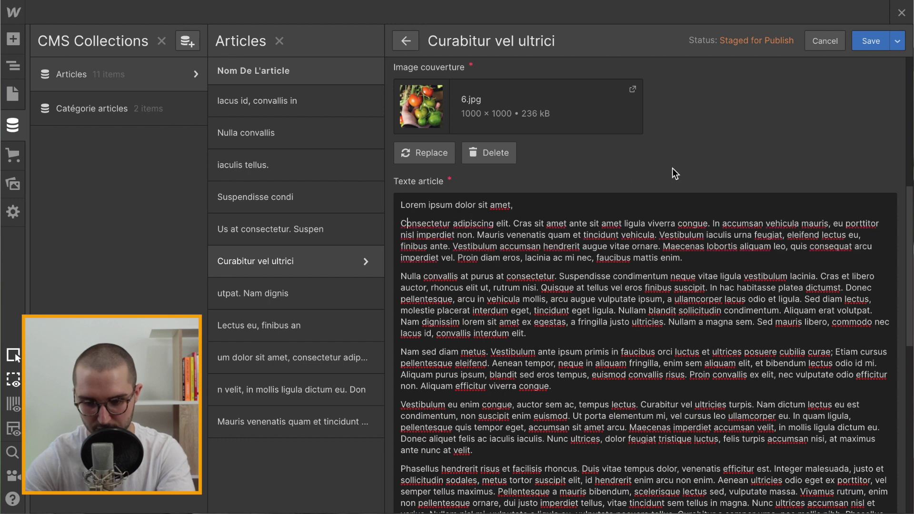
Format "Lorem ipsum dolor sit amet," as an H2 heading and insert a copy of it above the "Nam sed diam metus" paragraph
drag(527, 207, 285, 200)
click(504, 181)
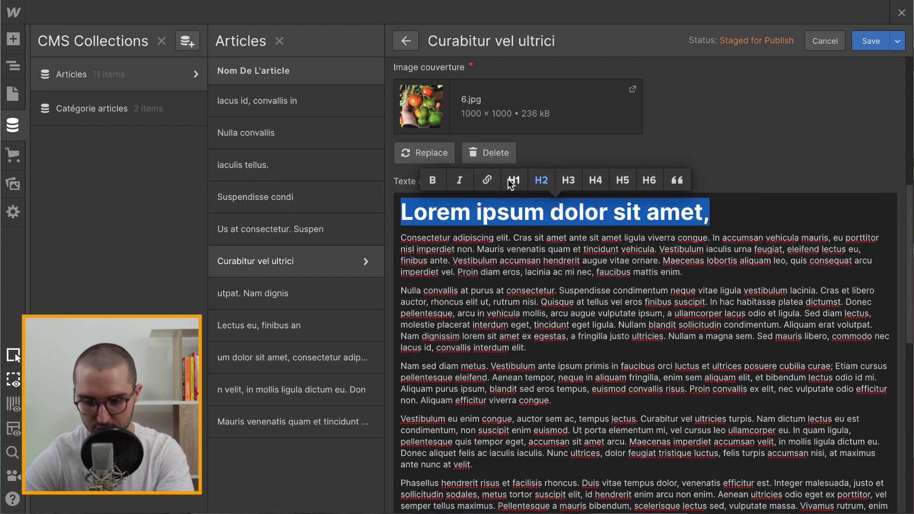
scroll(495, 286, down, 2)
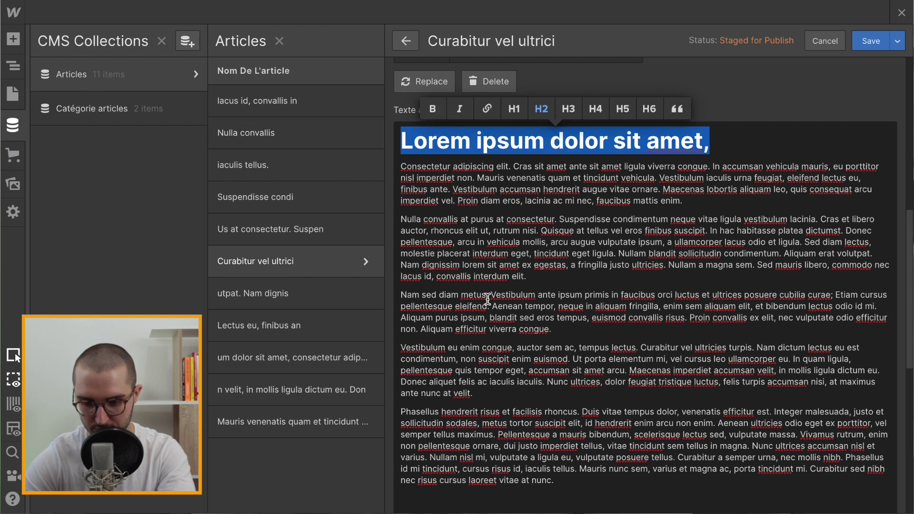
click(573, 286)
key(ctrl+v)
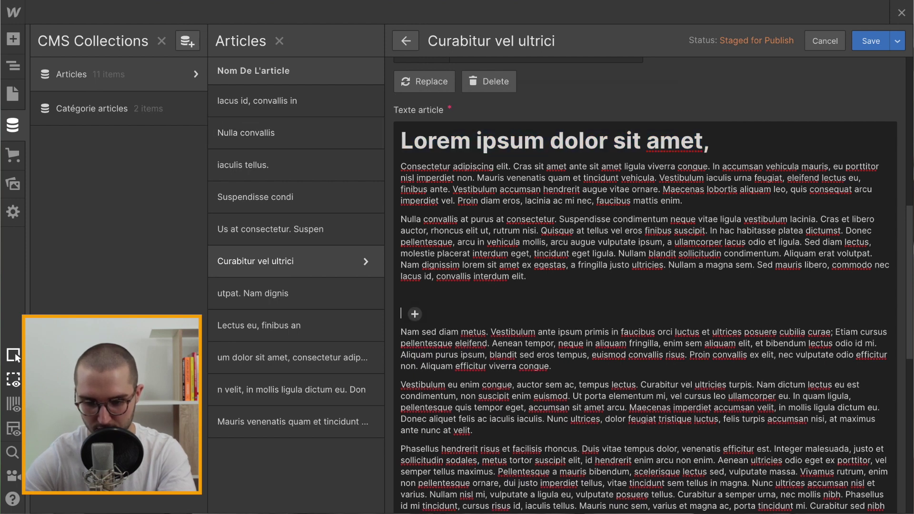
key(BackSpace)
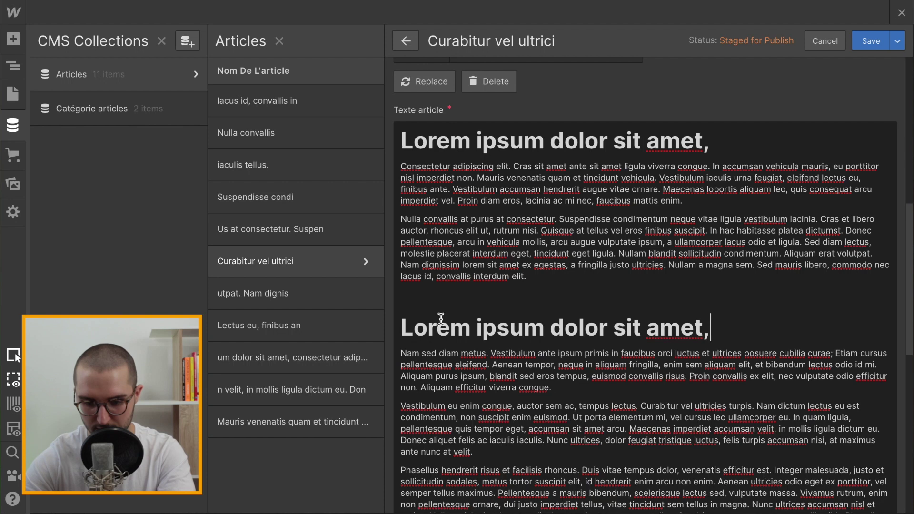
key(BackSpace)
Remove the empty line at the end of the Texte article field
scroll(457, 214, down, 10)
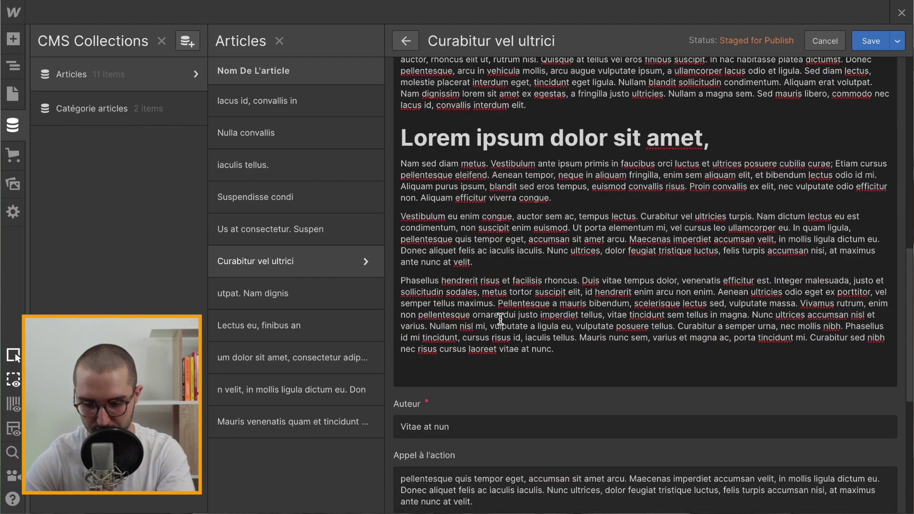
scroll(466, 121, up, 2)
click(413, 175)
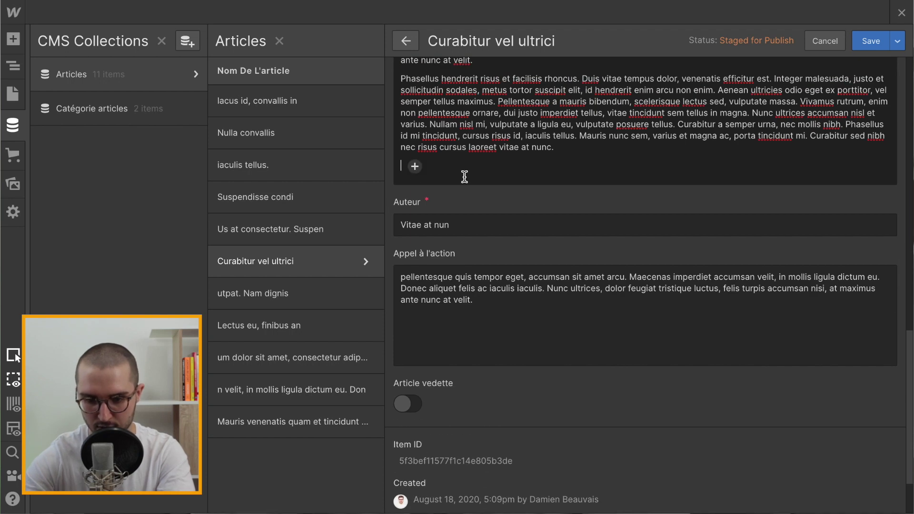
key(BackSpace)
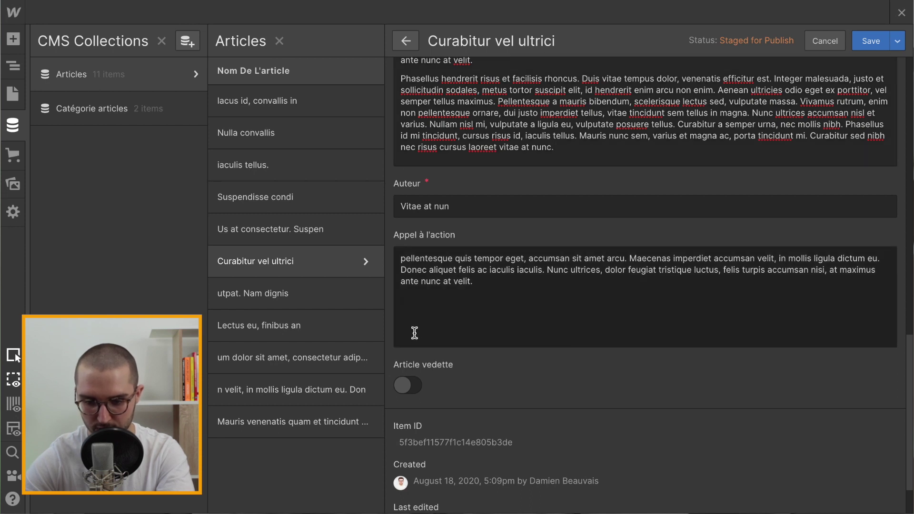
click(486, 297)
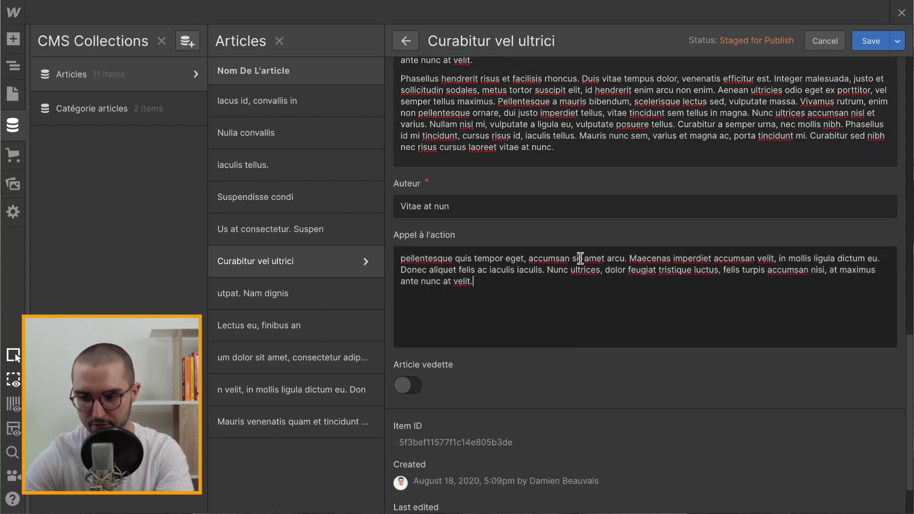
Make the words "at purus at consectetur" bold in the "Nulla convallis" paragraph of Texte article
scroll(707, 311, up, 10)
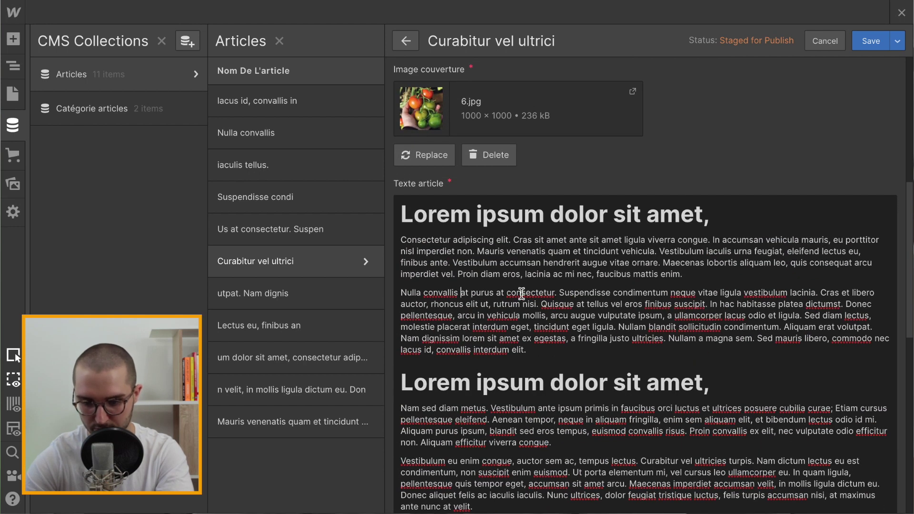
drag(555, 292, 460, 293)
click(397, 269)
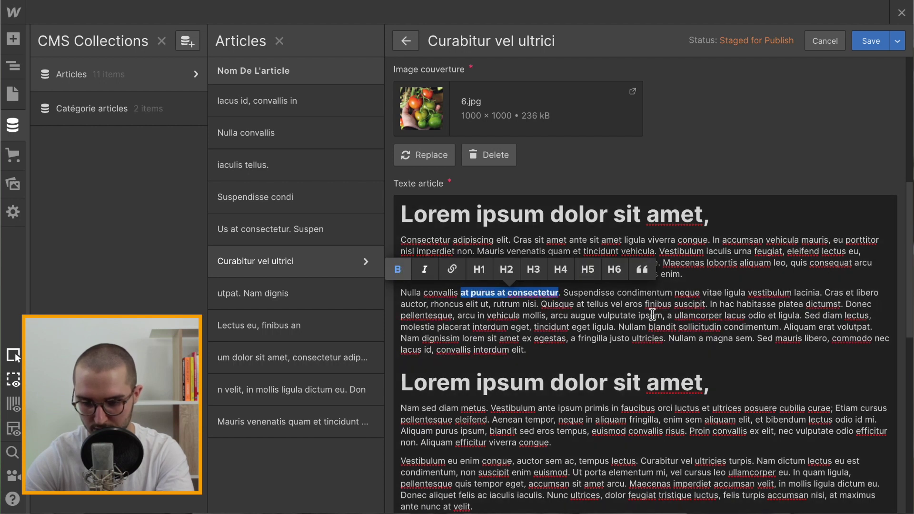
Link the text "ed mauris lib" near the end of the "Nulla convallis" paragraph of Texte article to the Blog page
click(662, 317)
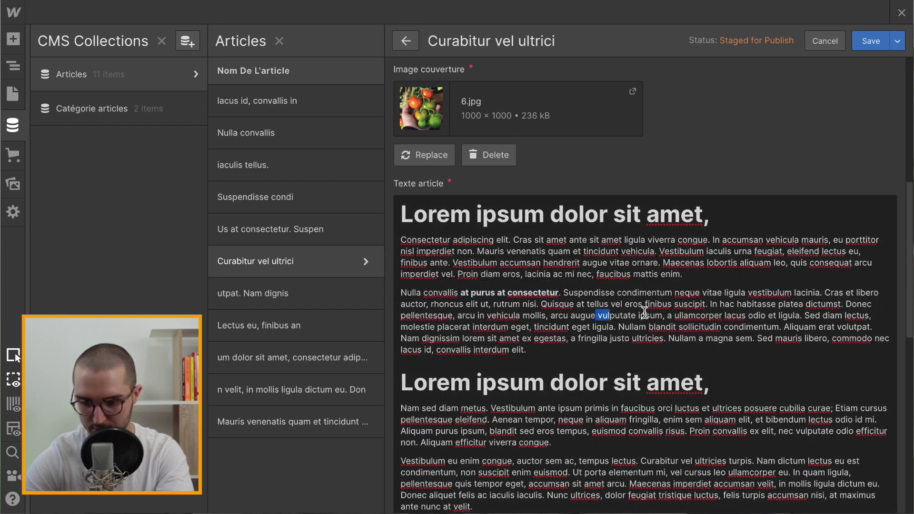
drag(636, 312, 662, 313)
click(560, 292)
click(731, 337)
click(775, 342)
drag(785, 340, 813, 339)
click(702, 312)
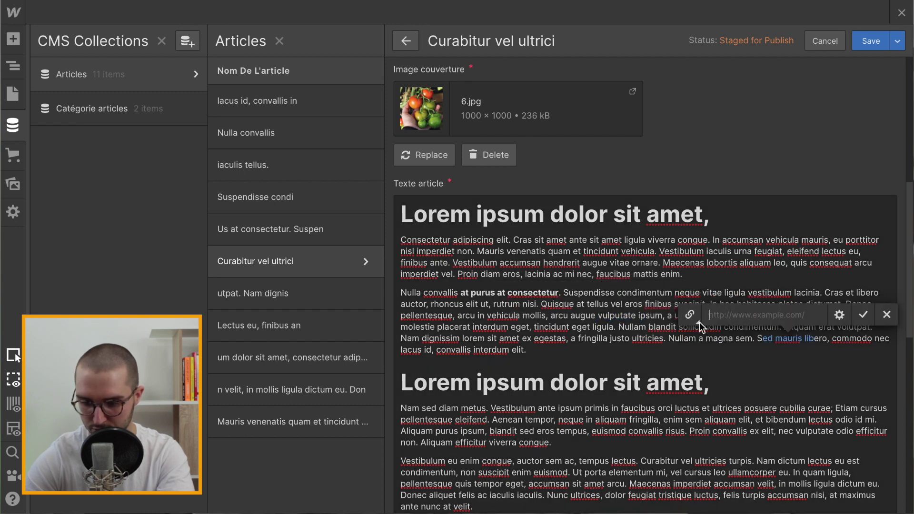
click(696, 316)
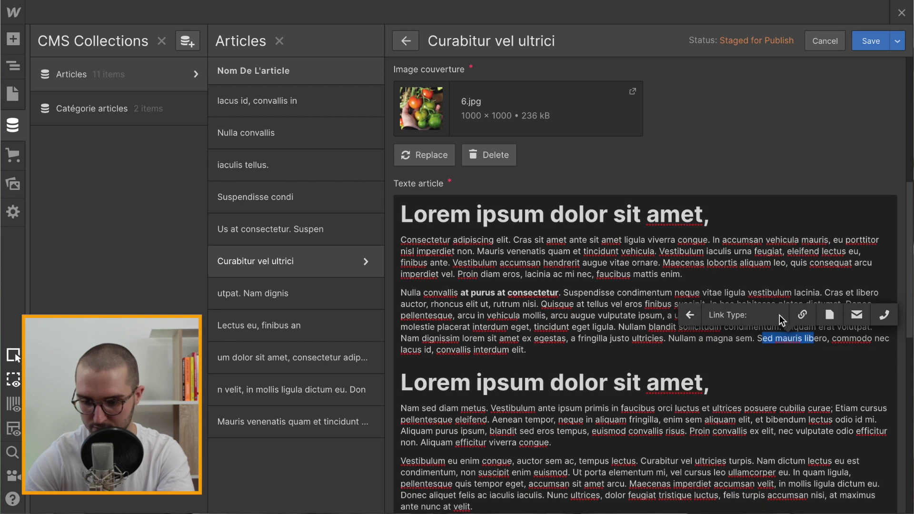
click(828, 314)
click(751, 316)
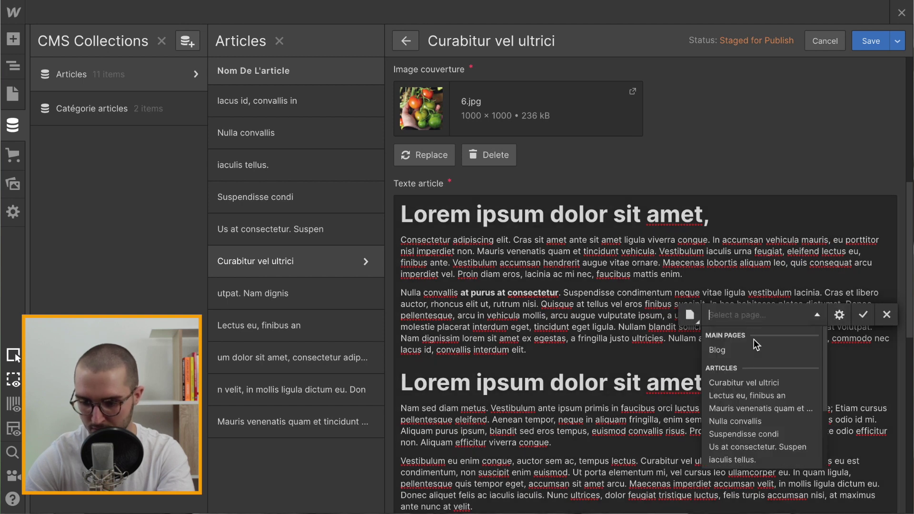
click(736, 352)
click(859, 317)
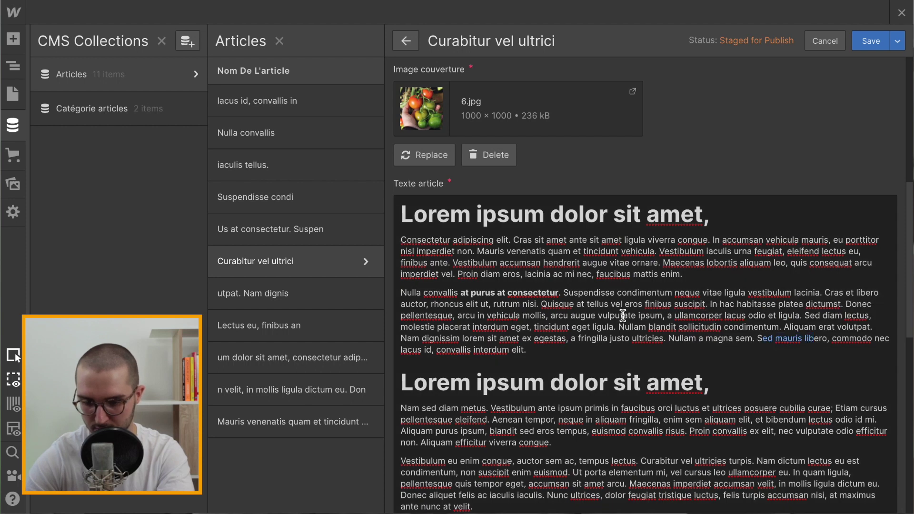
Link the text "ula mollis, arcu augue vulput" in the "Nulla convallis" paragraph to the Blog page
drag(587, 315, 508, 315)
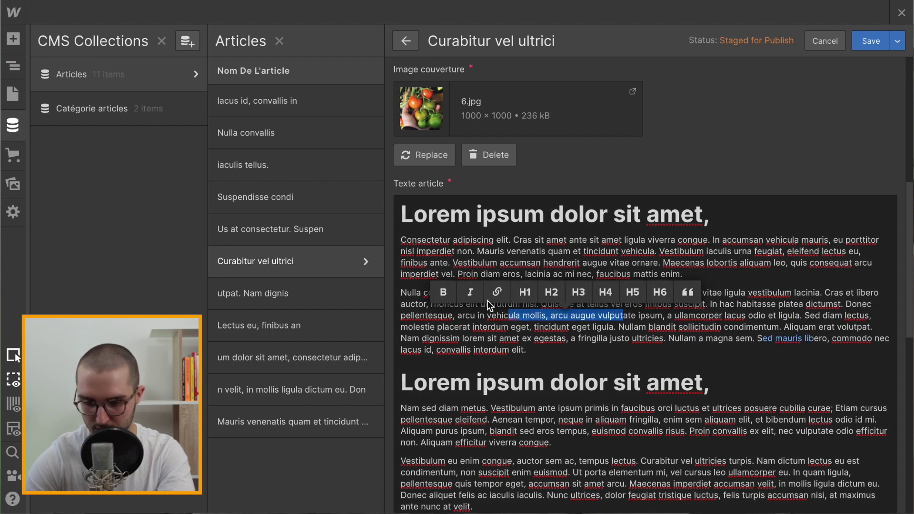
click(497, 292)
click(467, 292)
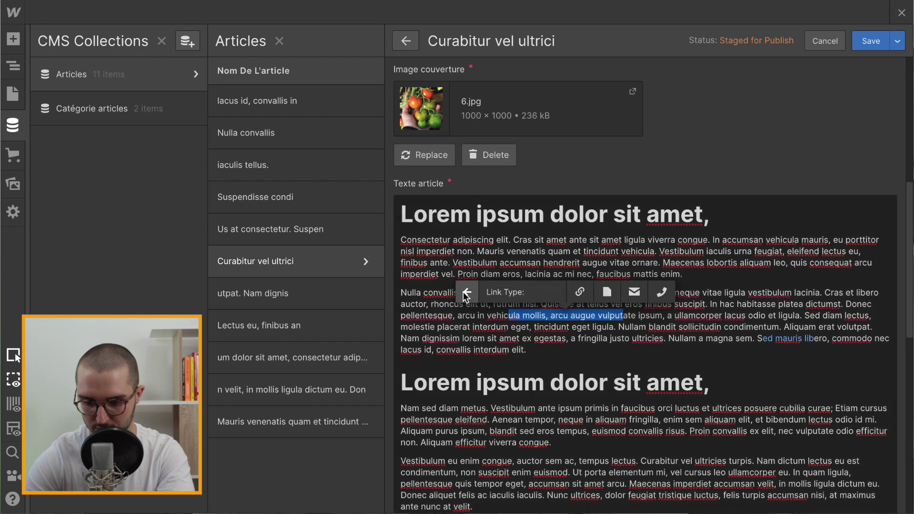
click(607, 296)
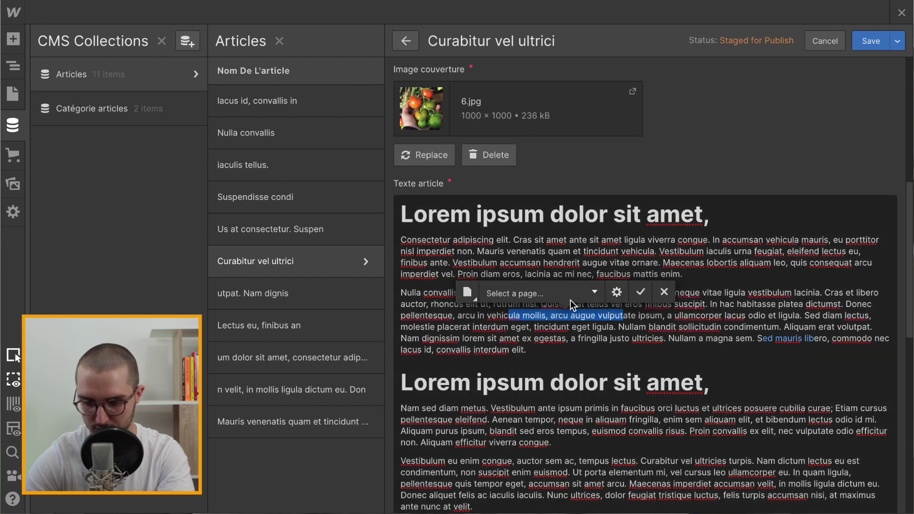
click(570, 299)
click(509, 325)
click(638, 293)
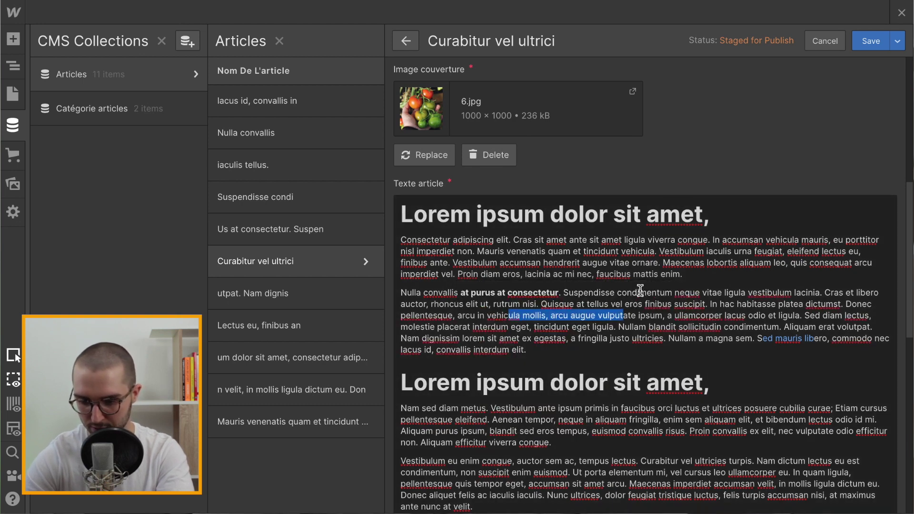
Save the "Curabitur vel ultrici" article and close the CMS collections
click(868, 41)
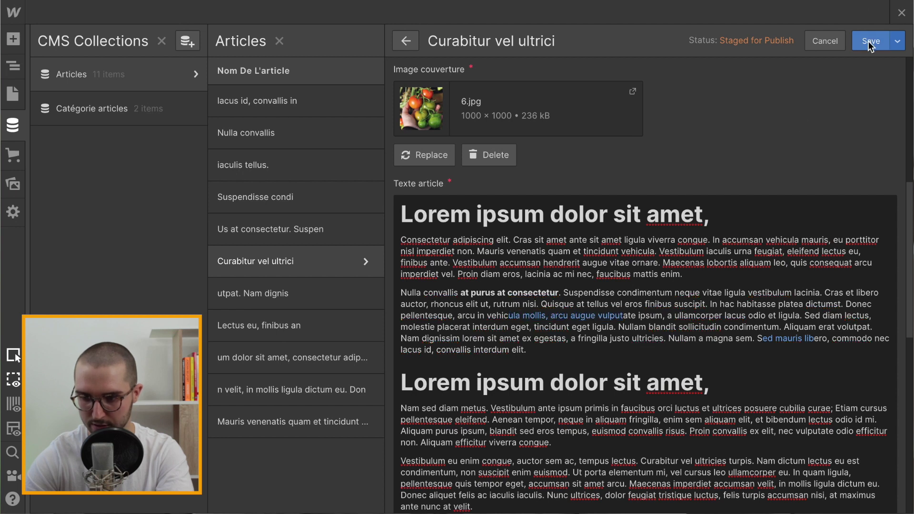
click(867, 41)
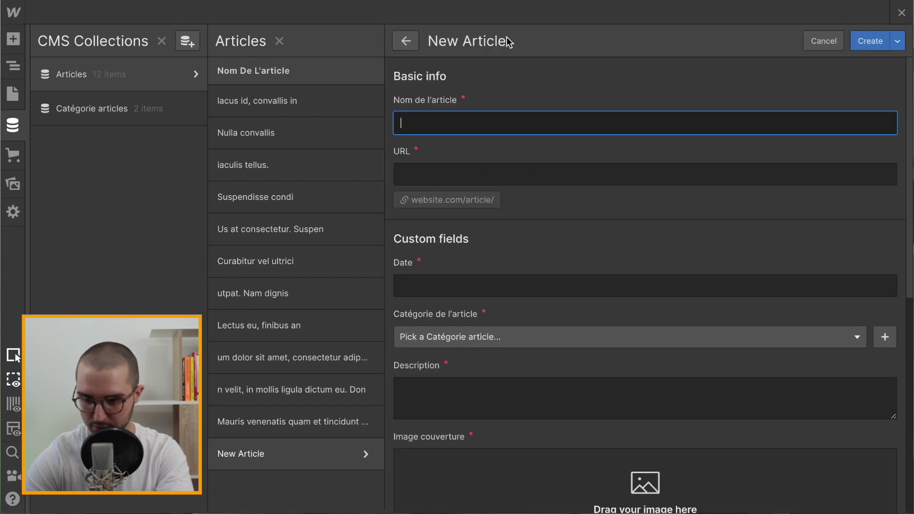
click(901, 12)
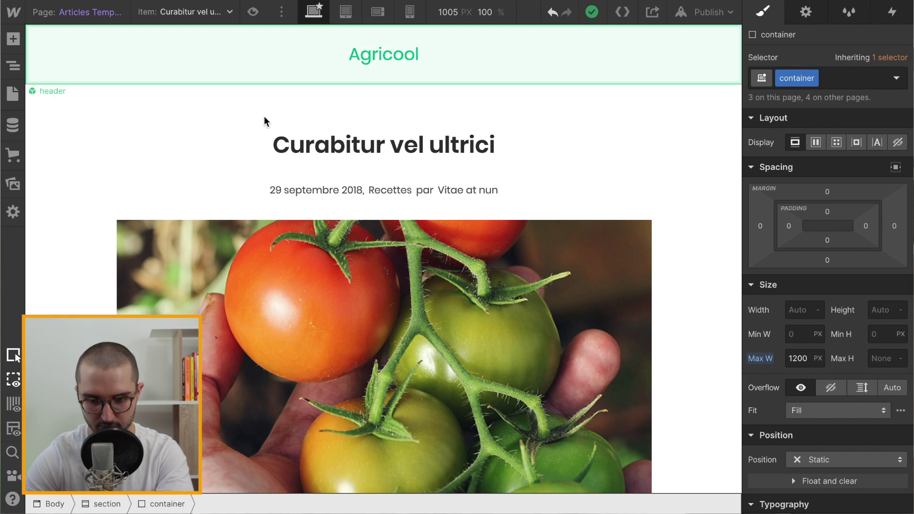
Review how the headings, bold text and links of the article's rich text display on the template page
scroll(213, 181, down, 1)
scroll(213, 181, down, 10)
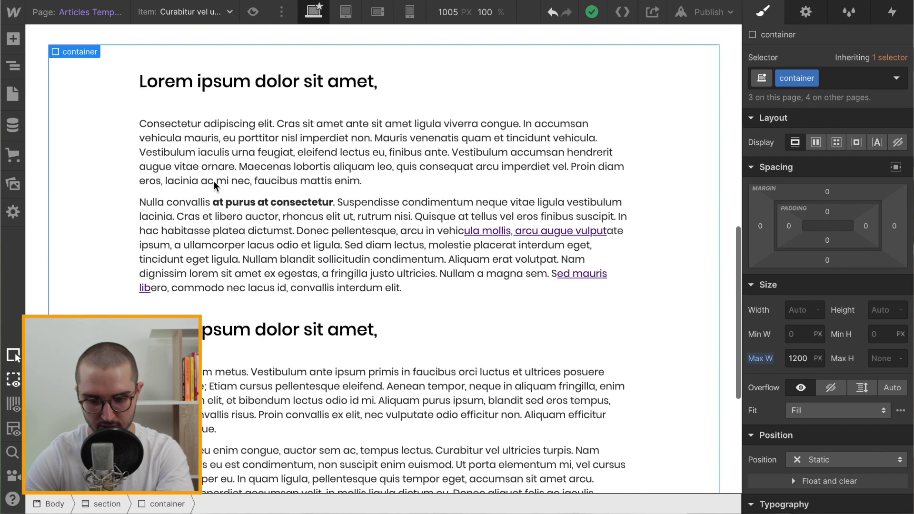
scroll(213, 180, down, 3)
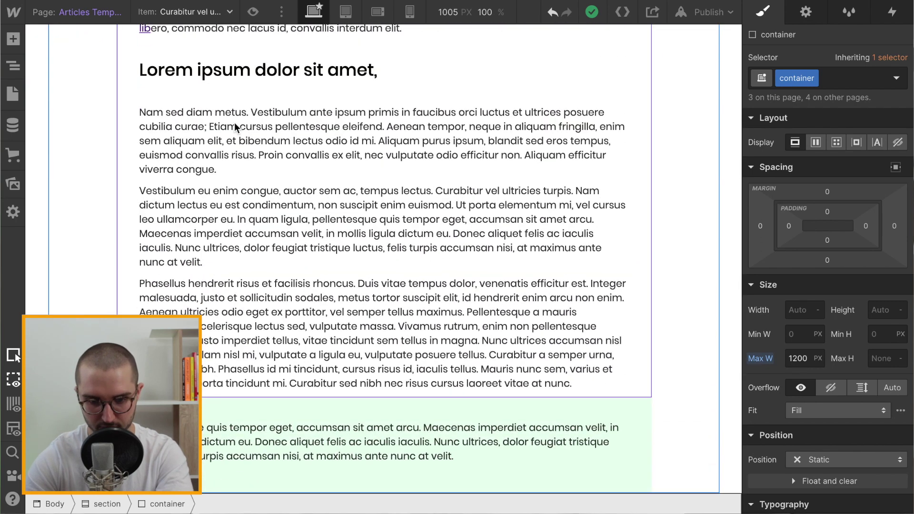
scroll(234, 124, up, 1)
scroll(234, 125, up, 7)
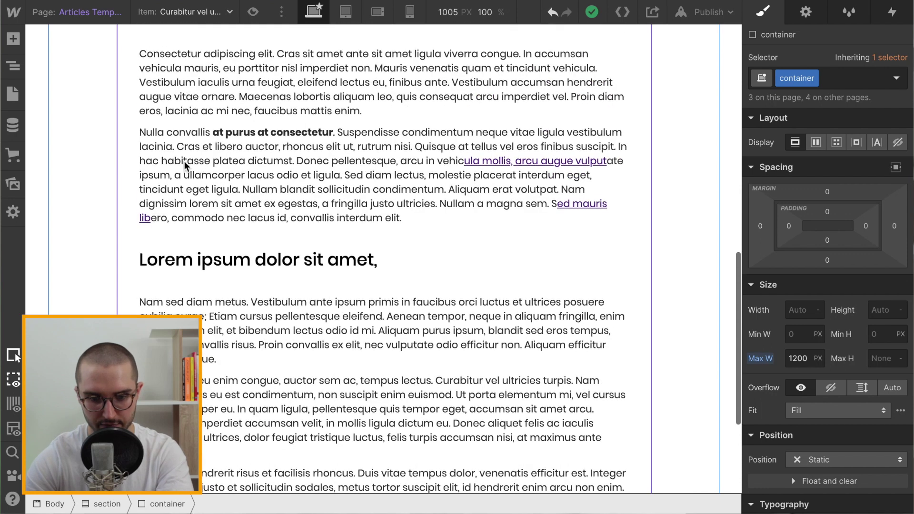
scroll(286, 193, up, 10)
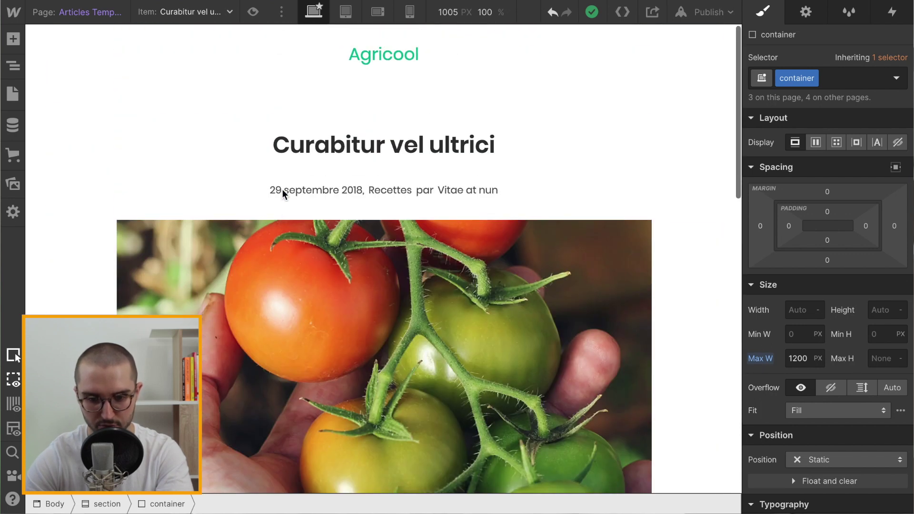
scroll(373, 188, down, 1)
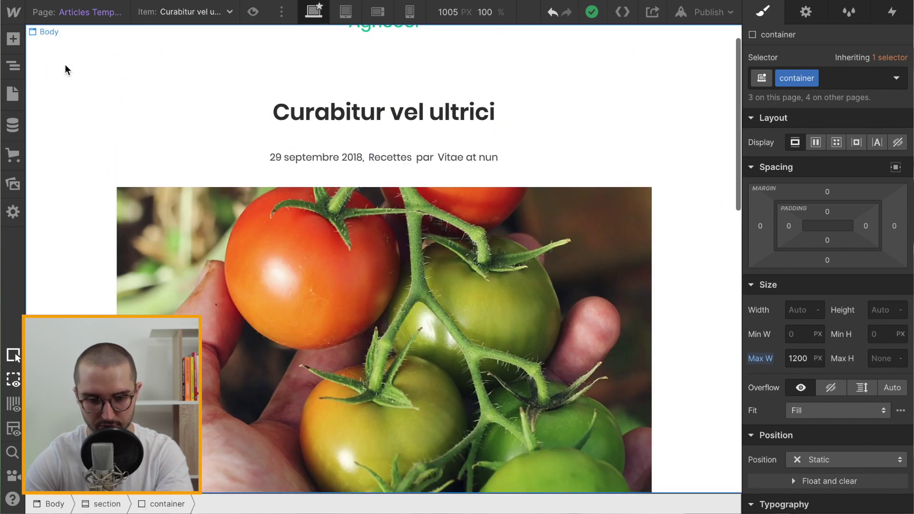
Open the Blog page and look over its grid of articles
click(13, 94)
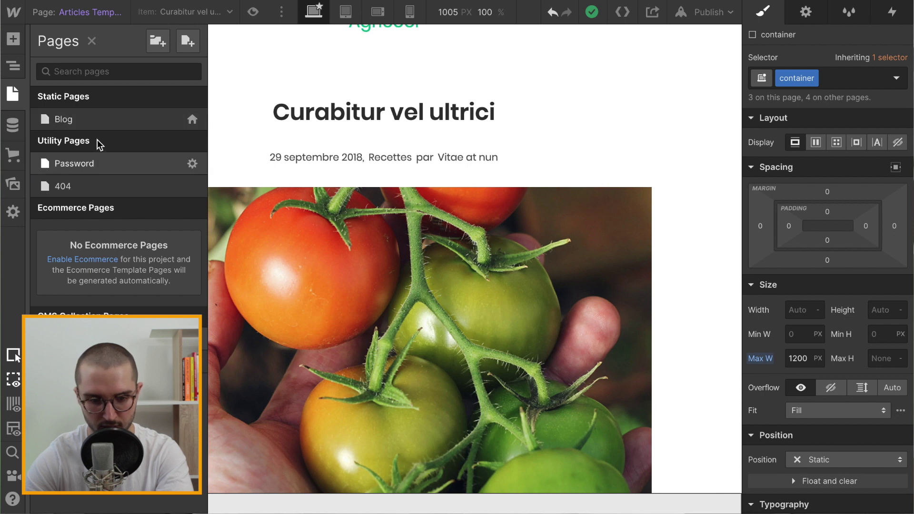
click(61, 119)
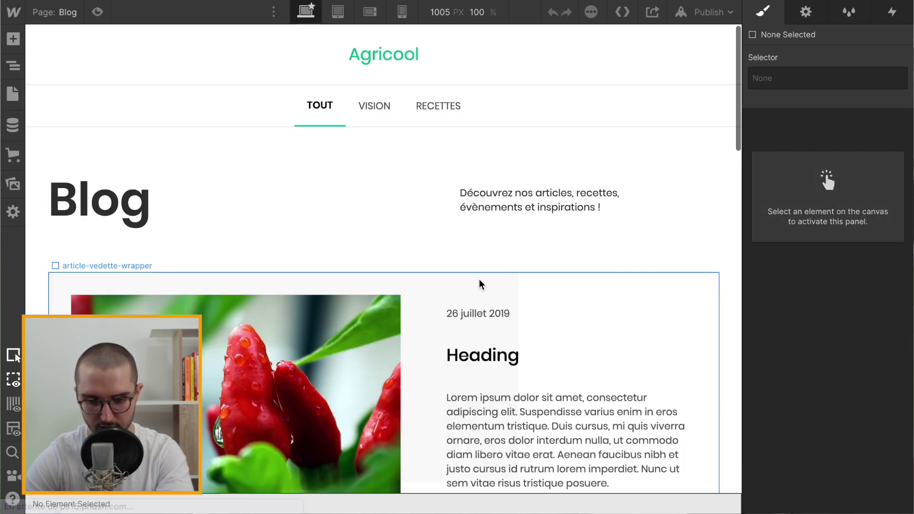
scroll(481, 284, down, 10)
scroll(480, 284, down, 1)
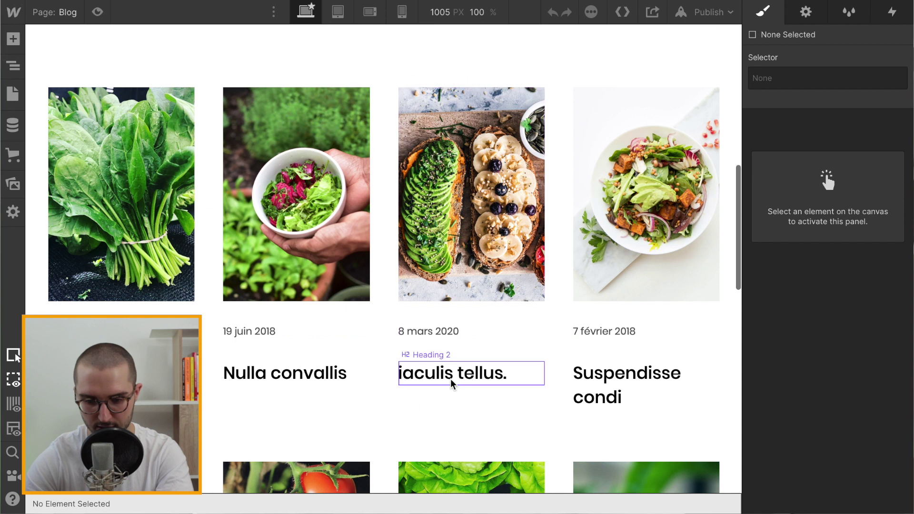
Return to the Articles Template page and examine the text formatting of the reference article on the Agricool website
click(12, 93)
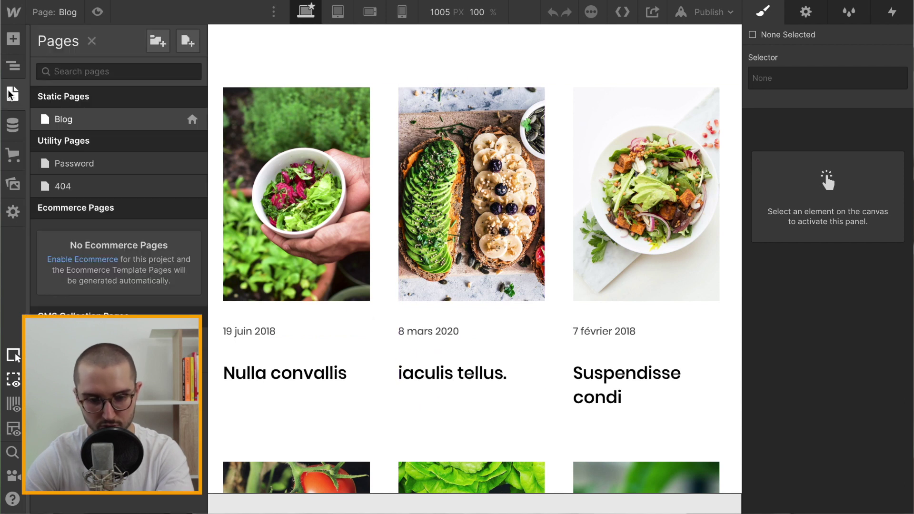
click(67, 338)
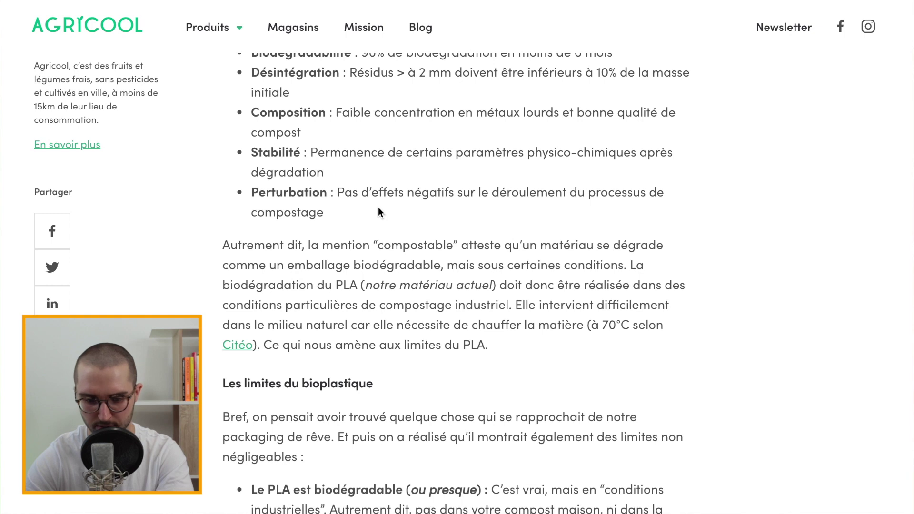
scroll(378, 212, down, 1)
scroll(378, 212, up, 2)
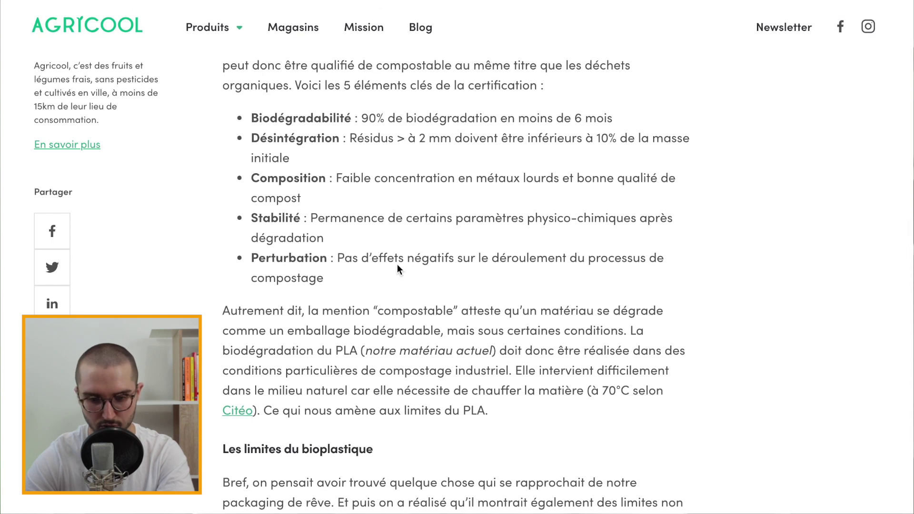
scroll(397, 264, up, 6)
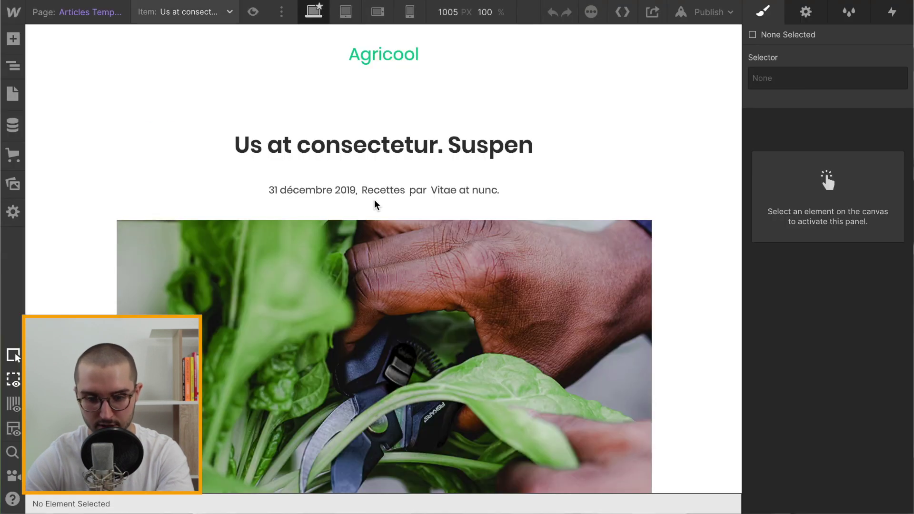
Show the "Curabitur vel ultrici" item in the Articles Template and go to its rich text content
scroll(375, 204, down, 6)
click(180, 19)
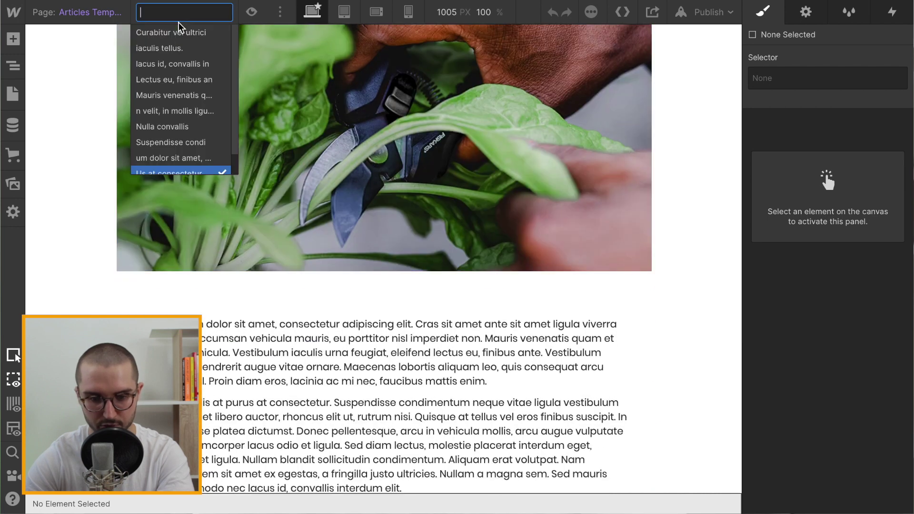
click(184, 32)
scroll(336, 262, down, 7)
scroll(336, 262, down, 2)
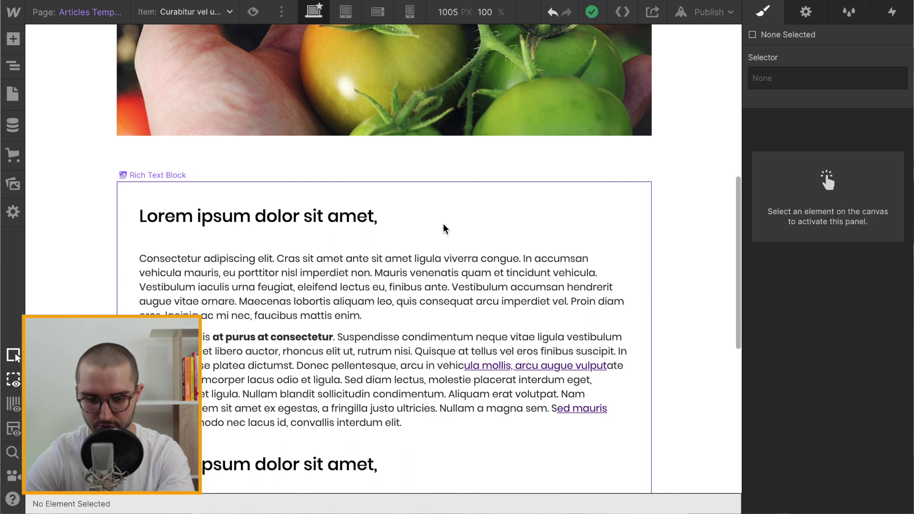
Disconnect the article's Rich Text Block from the Texte article field of the Articles collection
click(443, 224)
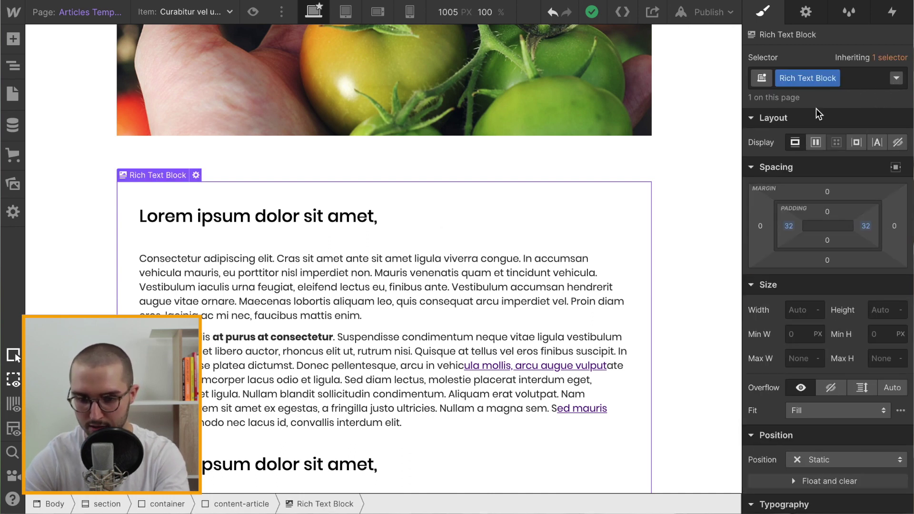
scroll(302, 219, down, 3)
scroll(202, 104, up, 1)
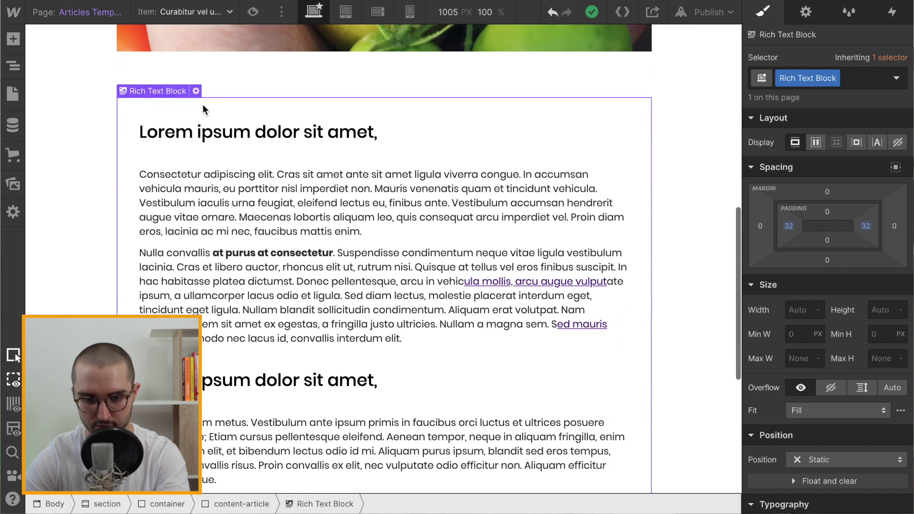
click(196, 91)
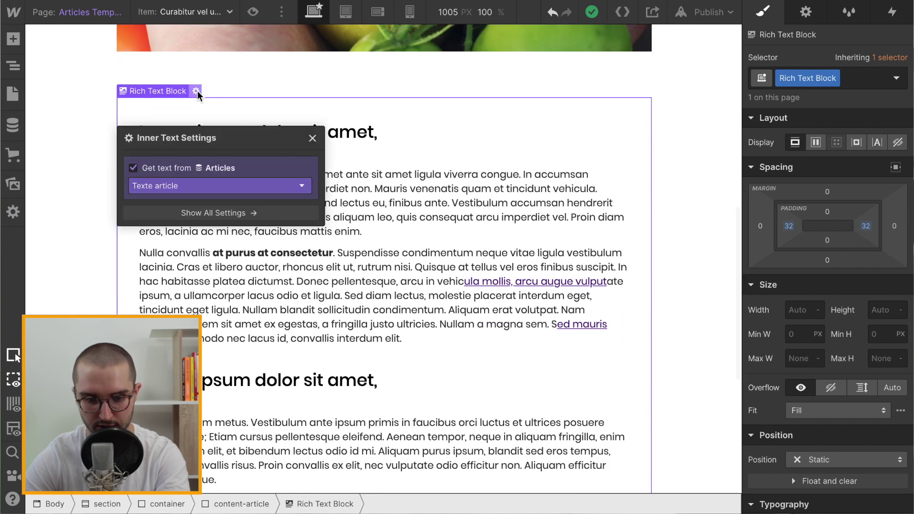
click(133, 168)
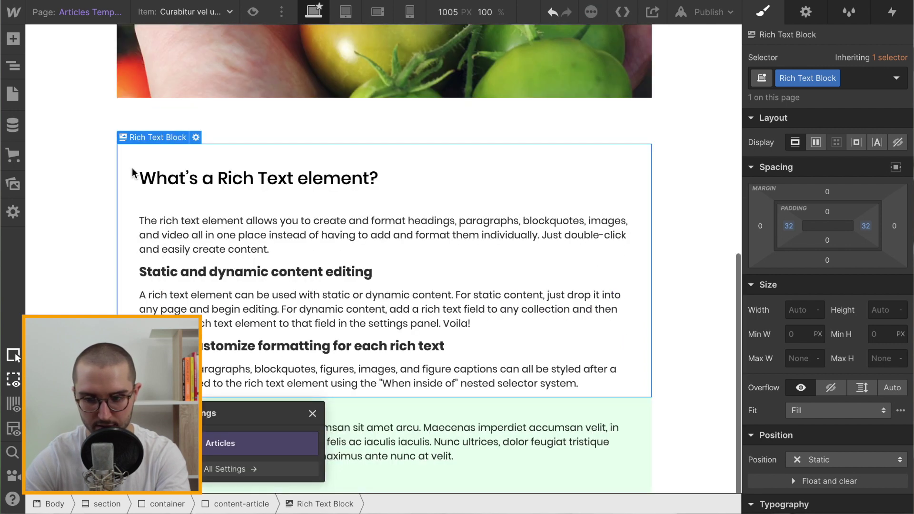
Rename the Rich Text Block's class to rich-text-article
click(836, 79)
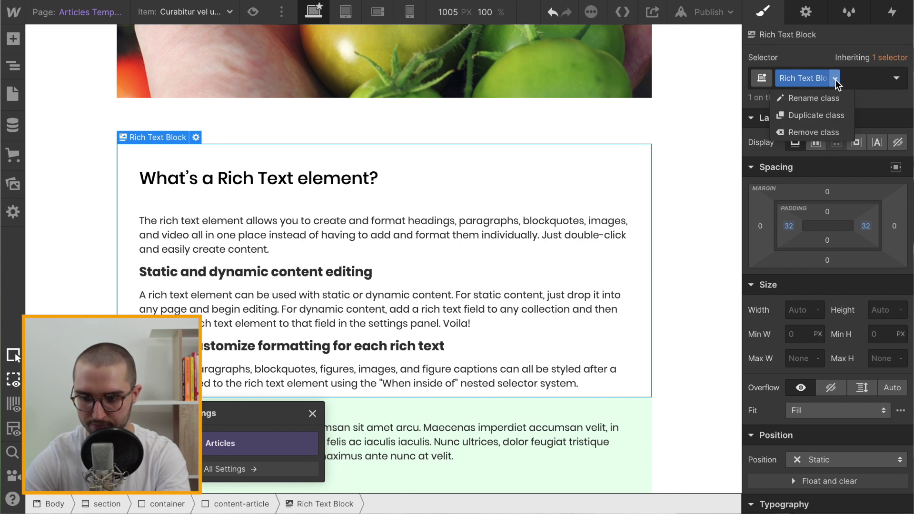
click(812, 96)
text(ric)
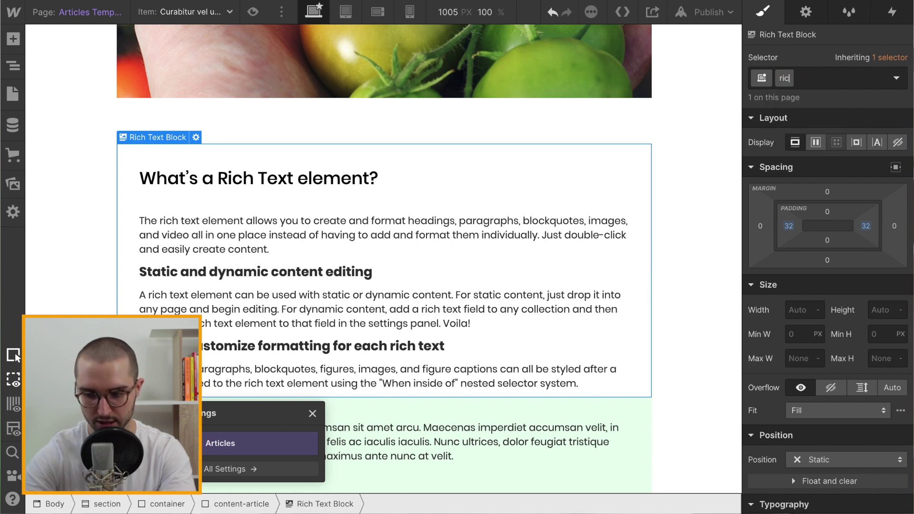
text(h-text-article)
key(Return)
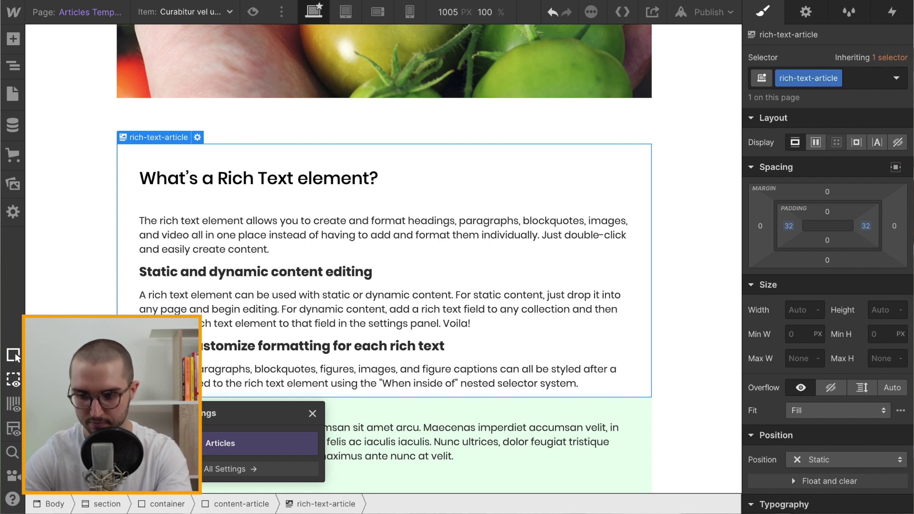
Nest the All H2 Headings selector inside rich-text-article and set its text color to the Medium Sea Green swatch
click(221, 184)
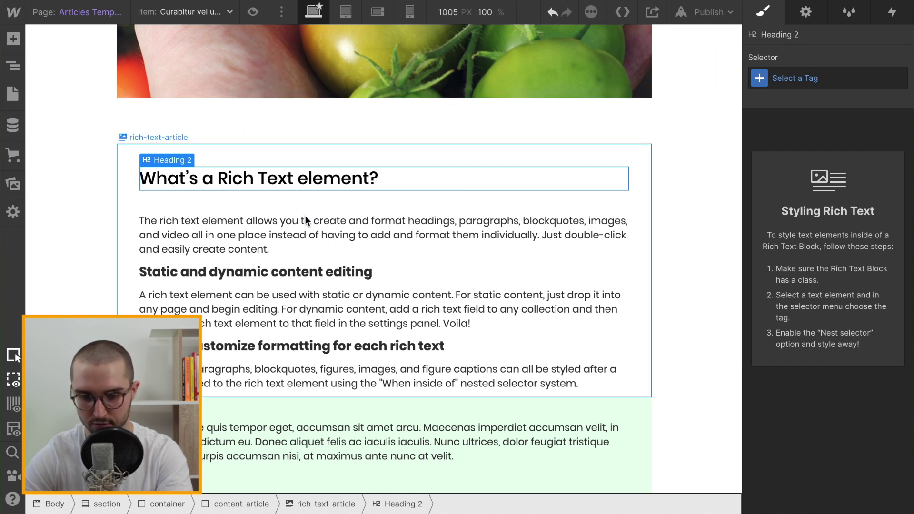
click(784, 78)
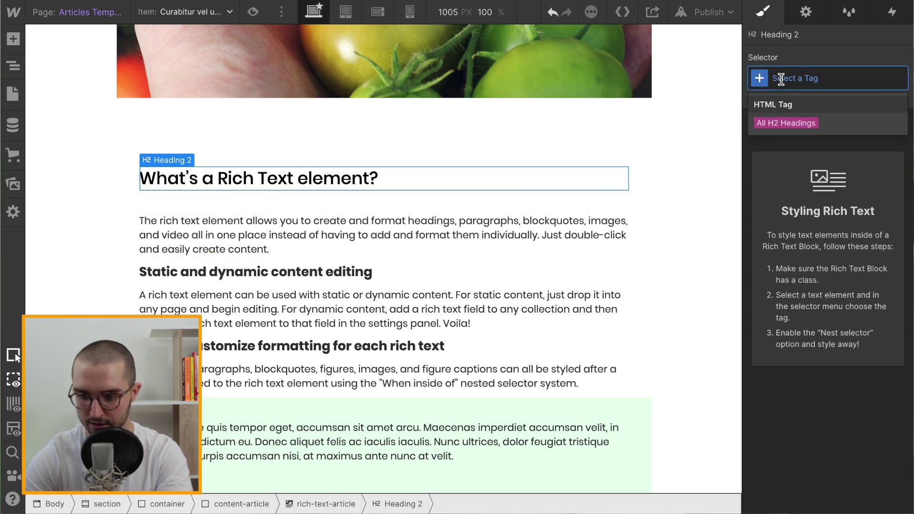
click(783, 124)
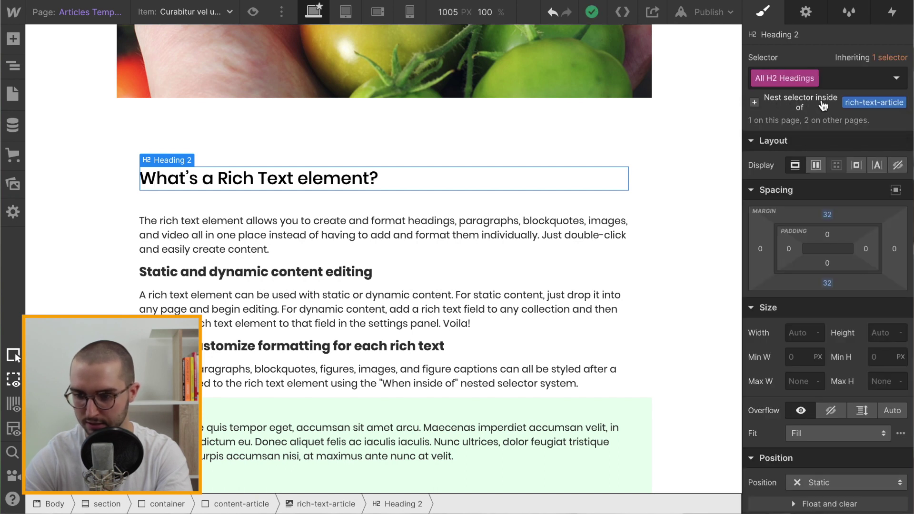
click(755, 104)
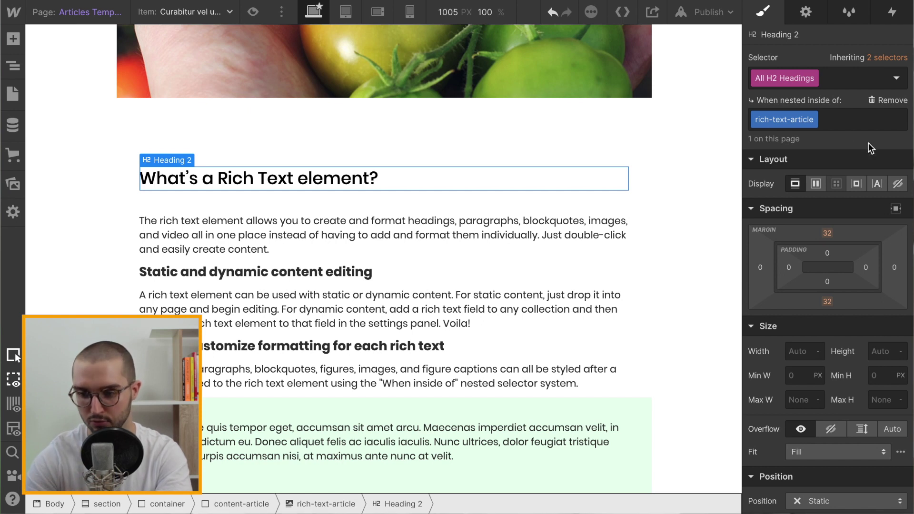
scroll(760, 261, down, 9)
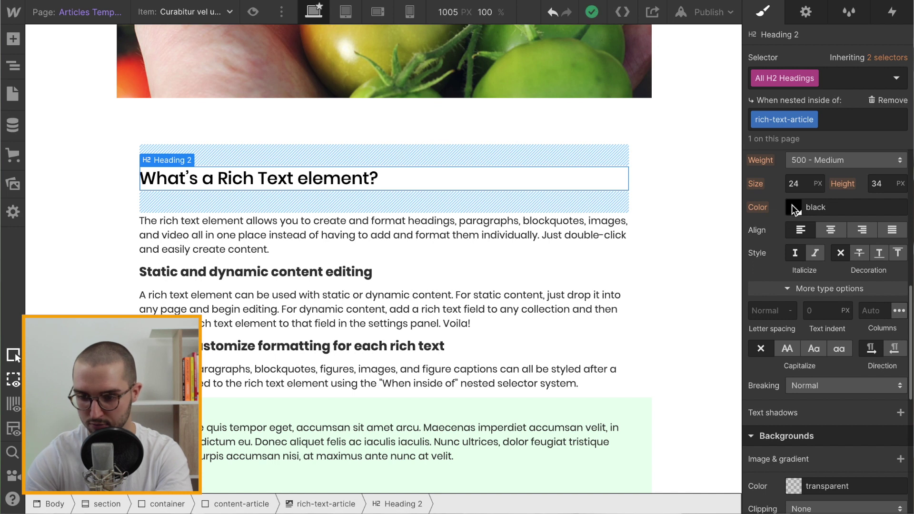
click(792, 205)
click(777, 428)
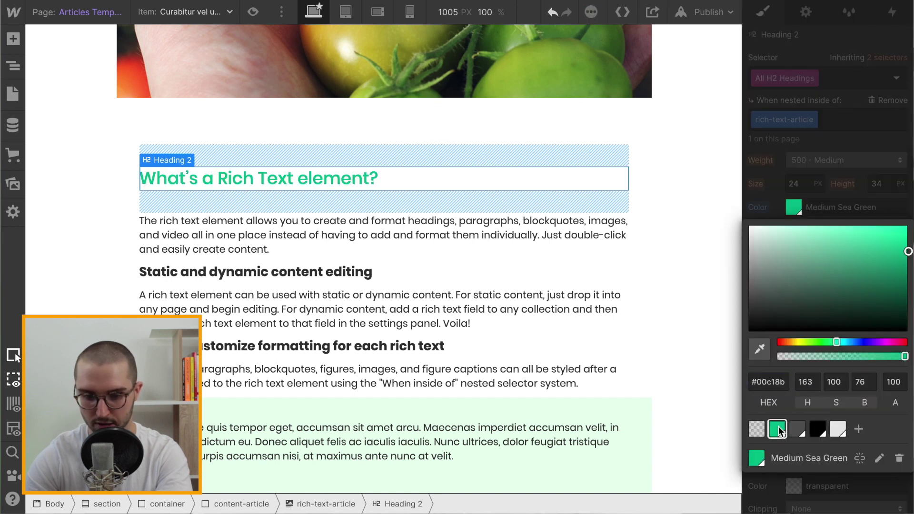
click(822, 191)
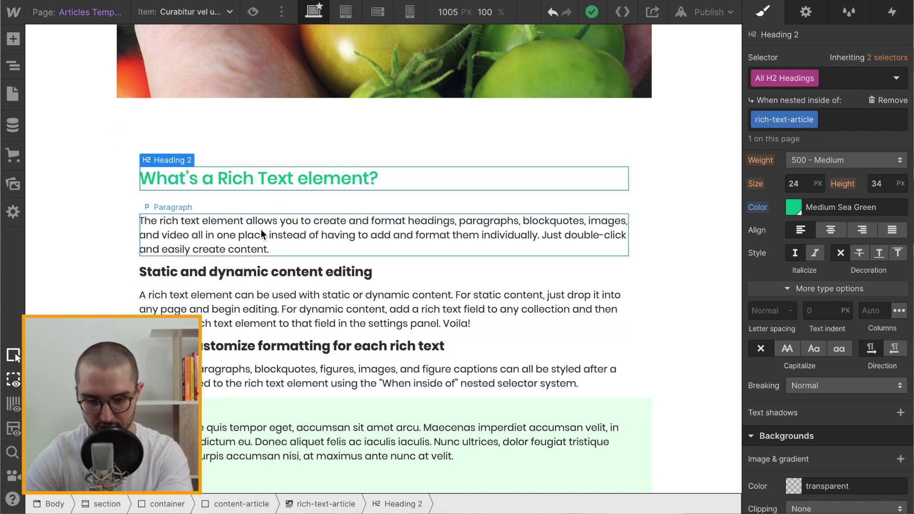
Link the text "e place instead of havi" in the first paragraph to the Blog page
click(252, 236)
double_click(252, 236)
drag(229, 235, 342, 235)
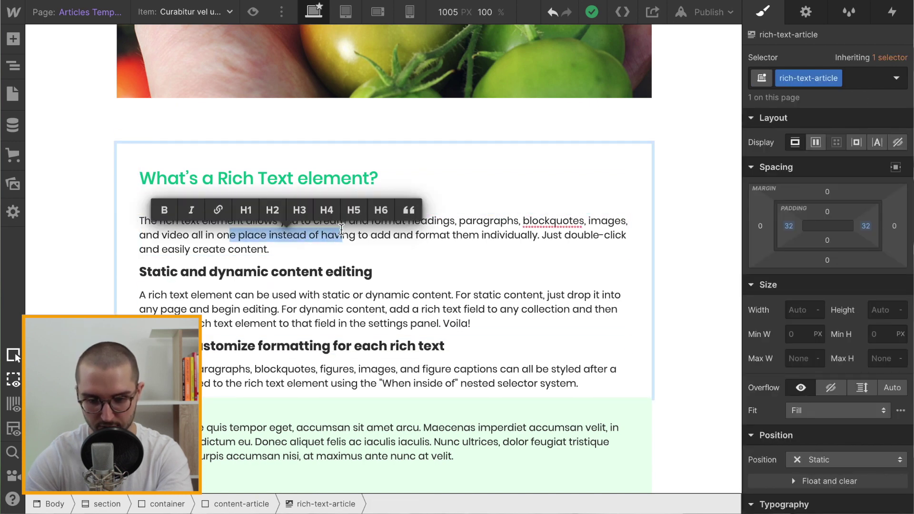
click(216, 210)
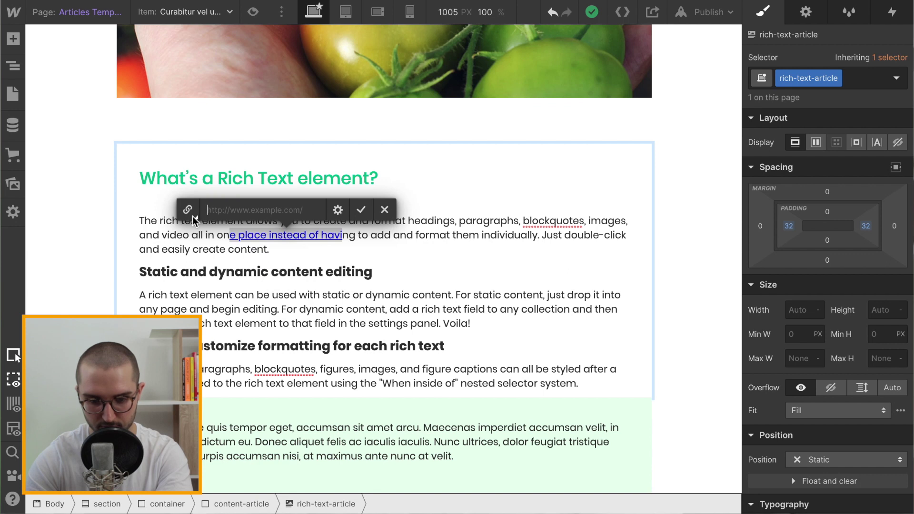
click(191, 211)
click(300, 209)
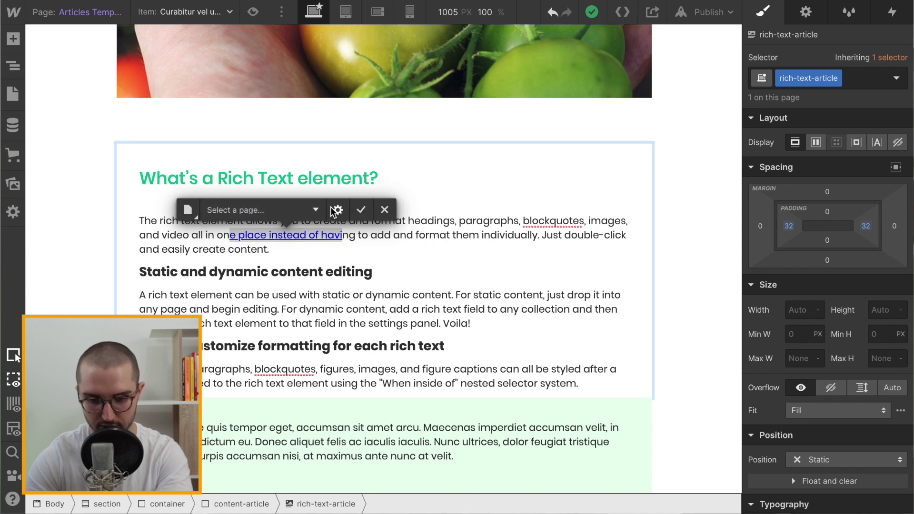
click(286, 209)
click(235, 242)
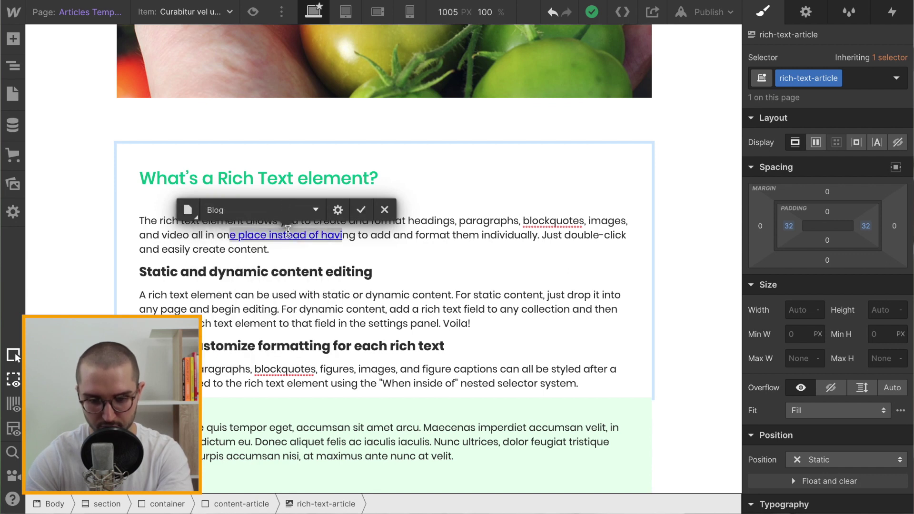
click(362, 214)
click(387, 265)
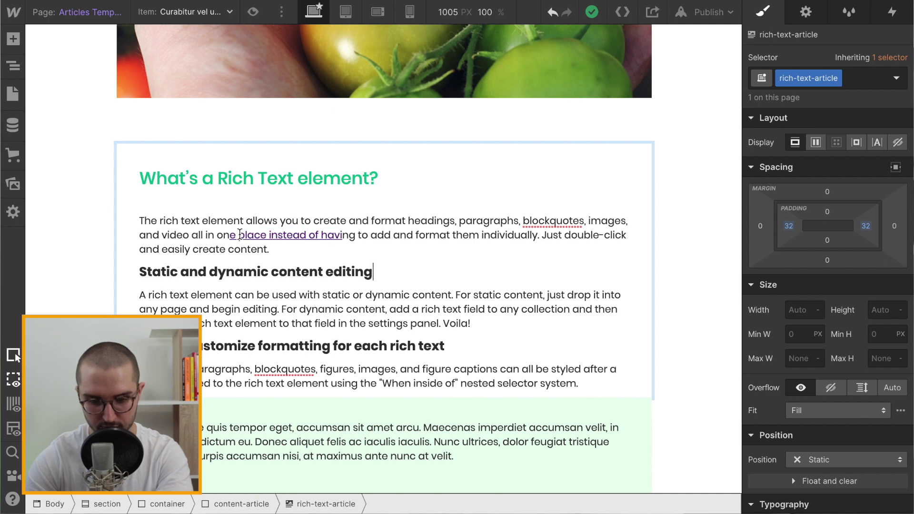
click(285, 238)
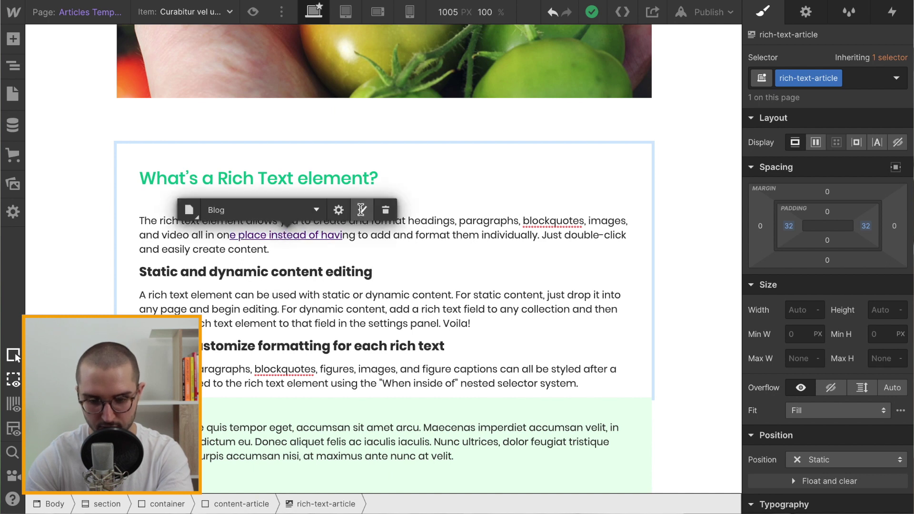
click(363, 210)
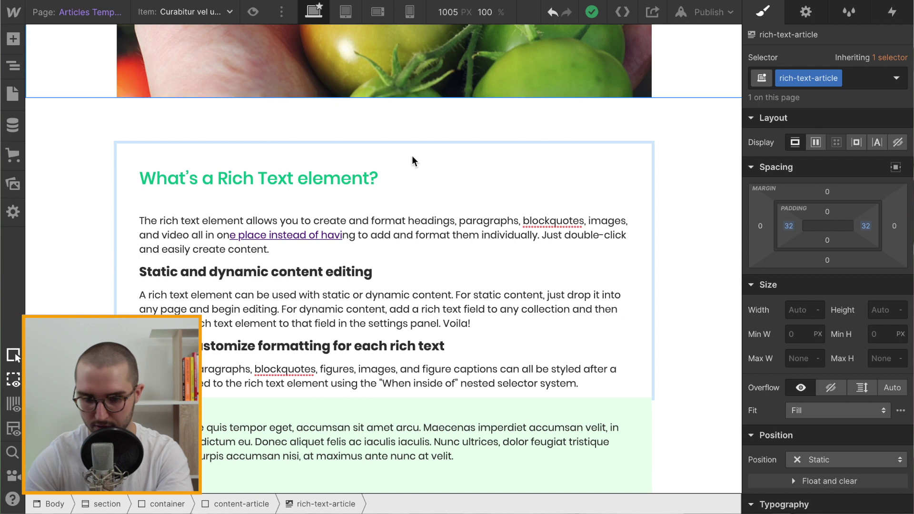
drag(342, 235, 239, 235)
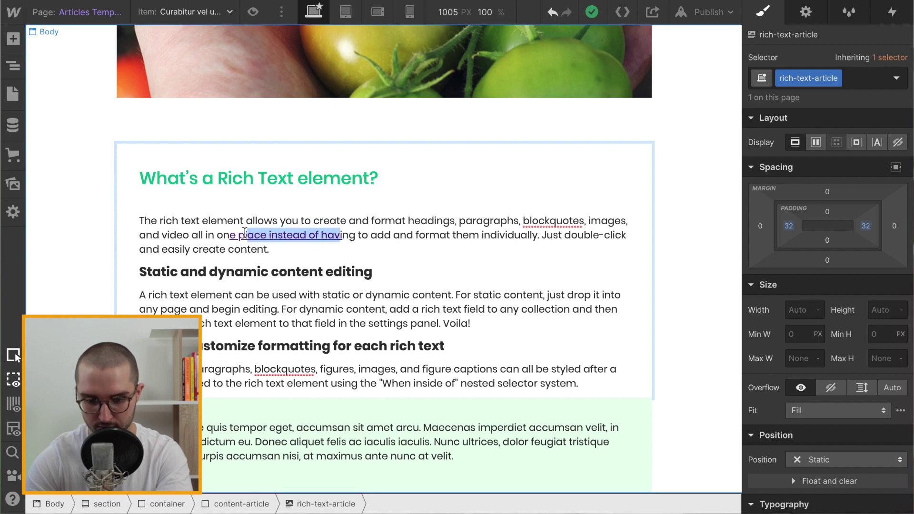
key(Escape)
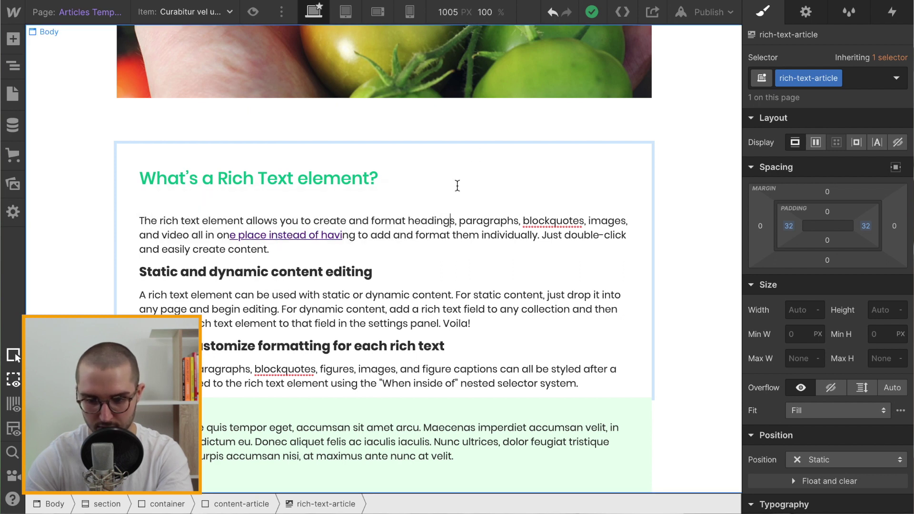
click(337, 187)
Nest the All Links selector inside rich-text-article and set the link color to Medium Sea Green
click(309, 233)
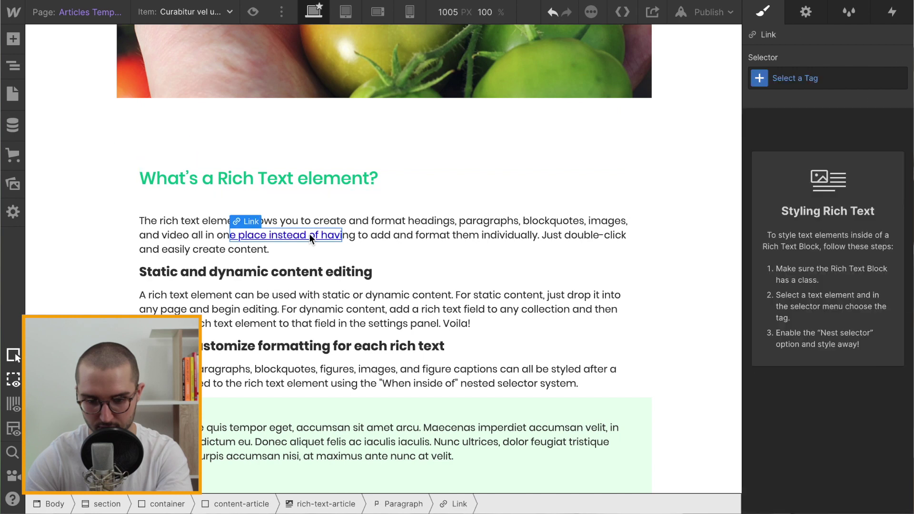
click(804, 78)
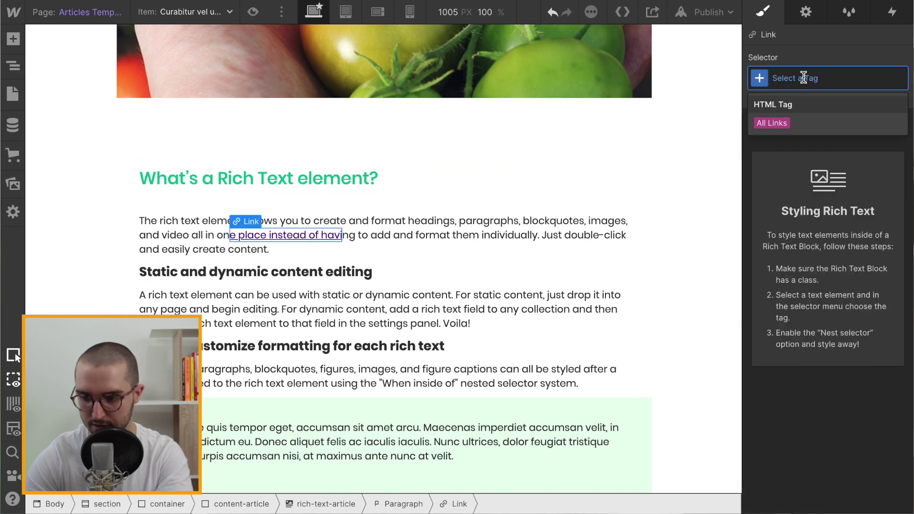
click(773, 123)
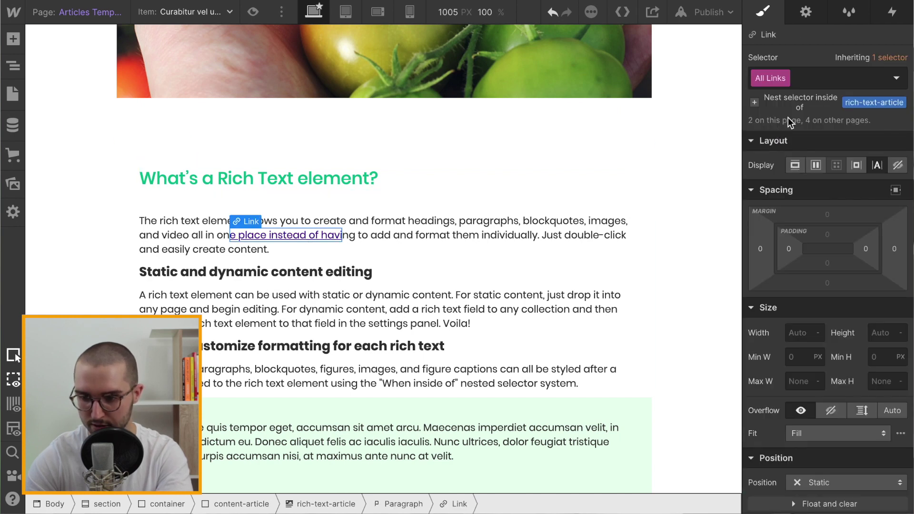
click(763, 103)
scroll(789, 284, down, 8)
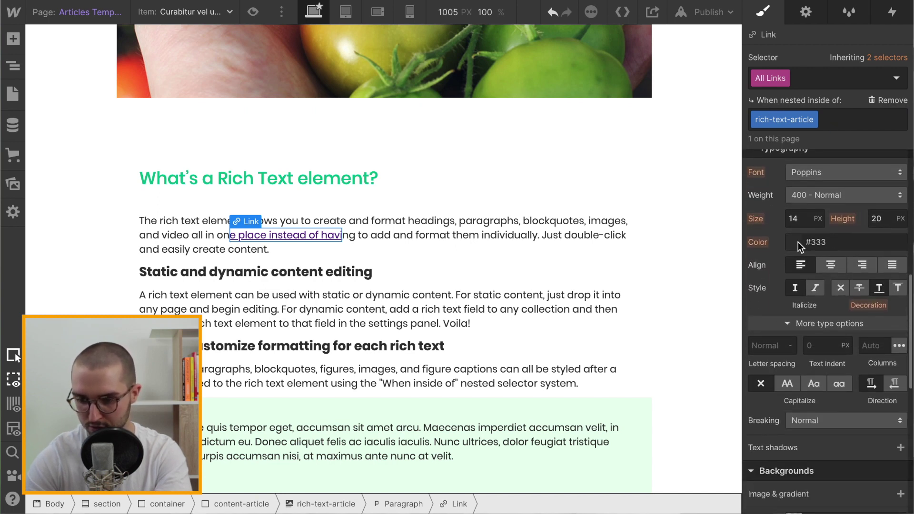
click(798, 242)
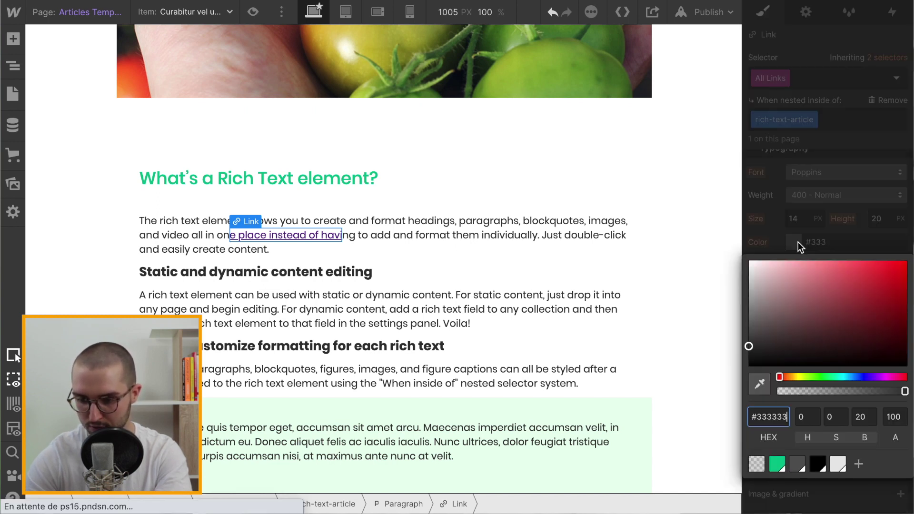
click(776, 463)
click(845, 231)
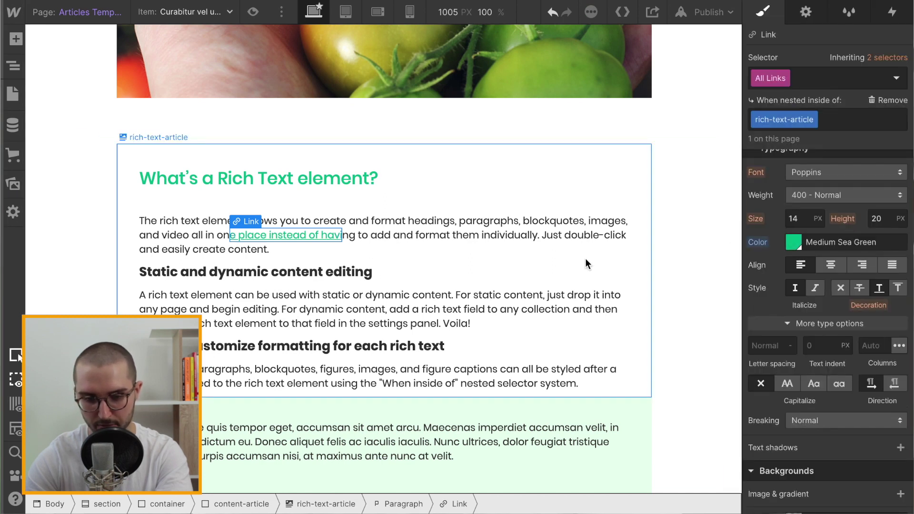
Make the word "paragraphs" bold in the first paragraph of the rich text block
click(437, 215)
click(449, 221)
double_click(449, 221)
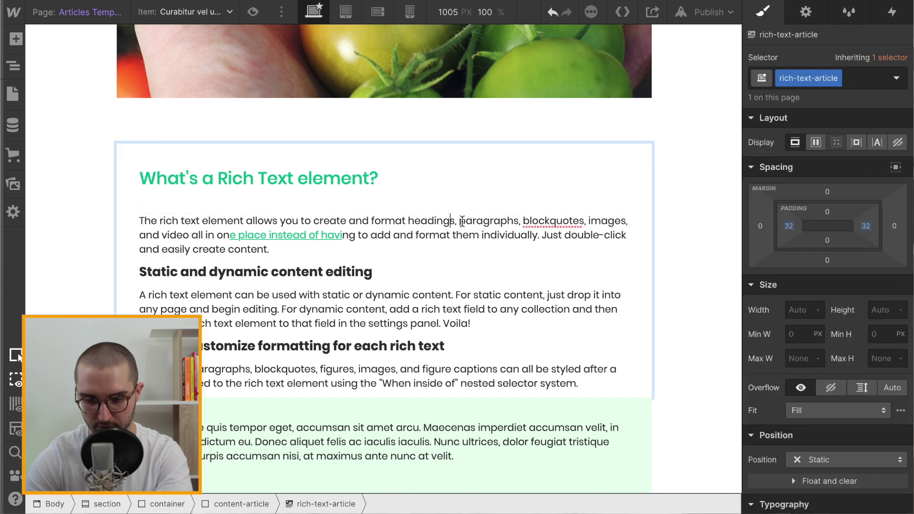
drag(459, 221, 521, 220)
click(368, 195)
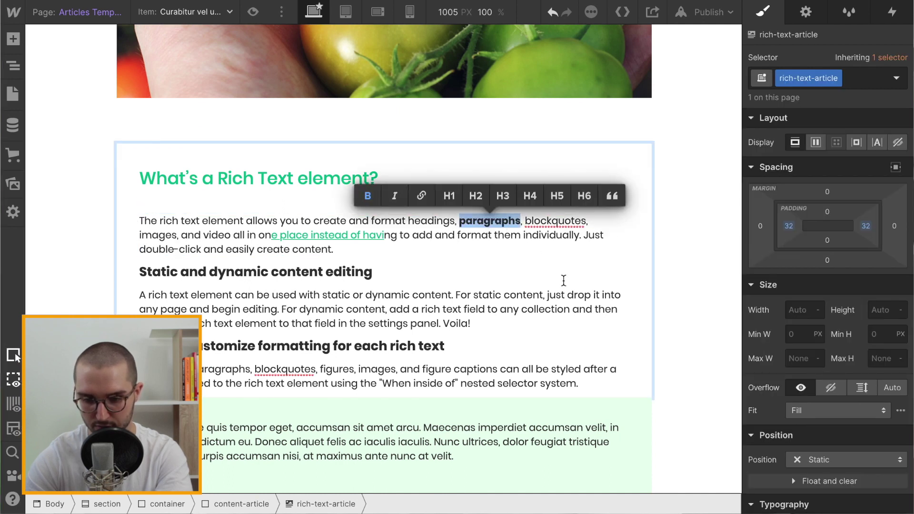
click(564, 281)
click(665, 124)
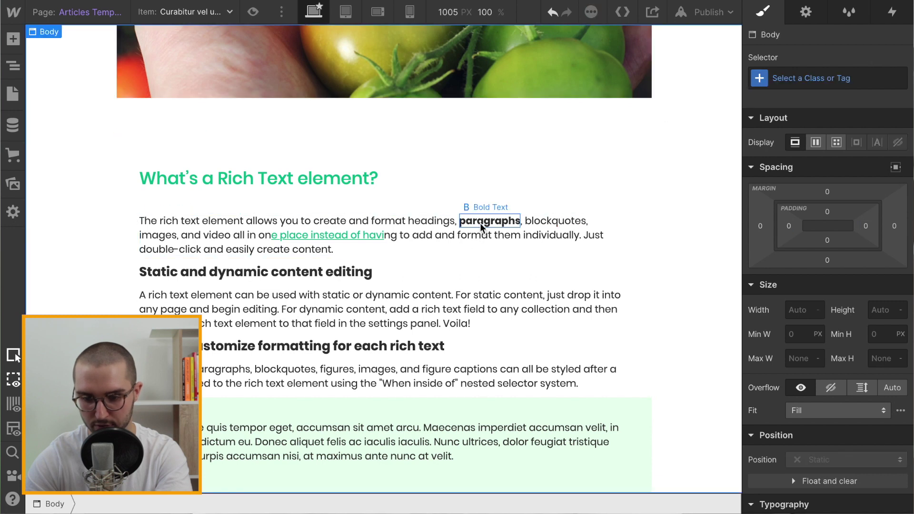
Nest the All Bolds selector inside rich-text-article and set the bold text color to Medium Sea Green
click(488, 221)
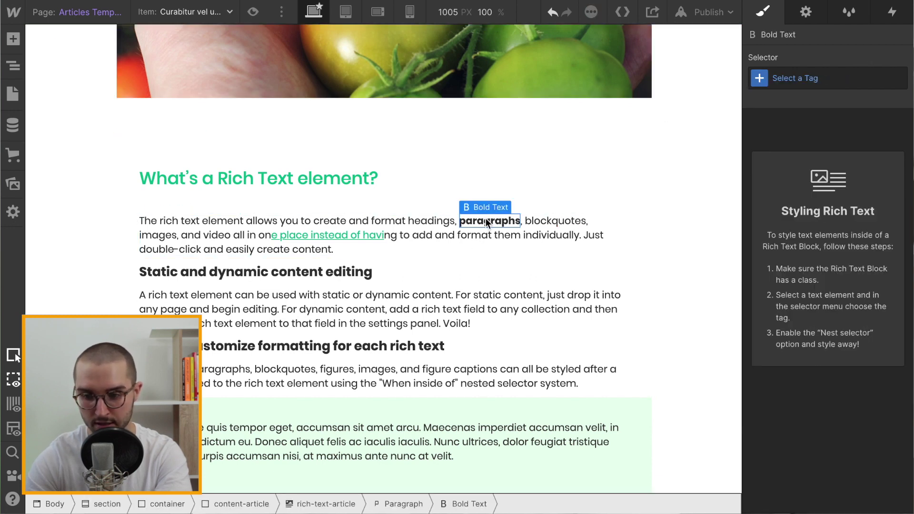
click(808, 70)
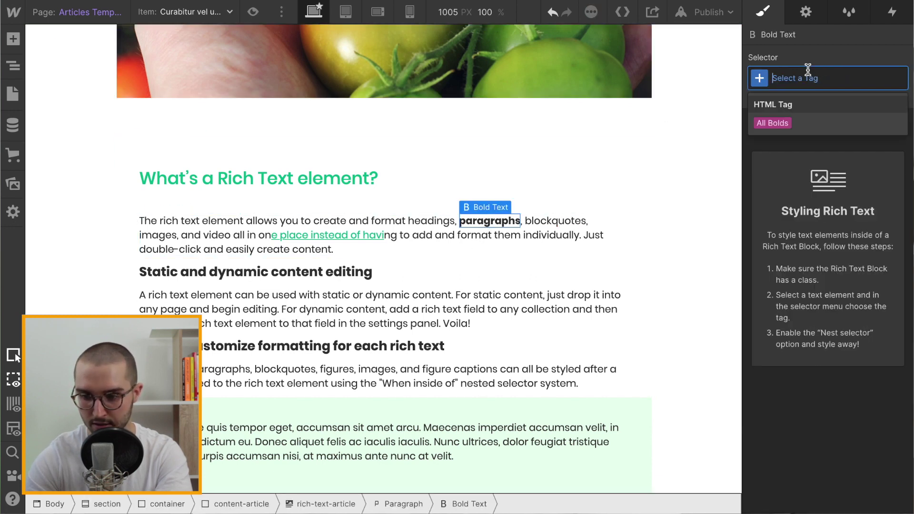
click(767, 122)
click(755, 102)
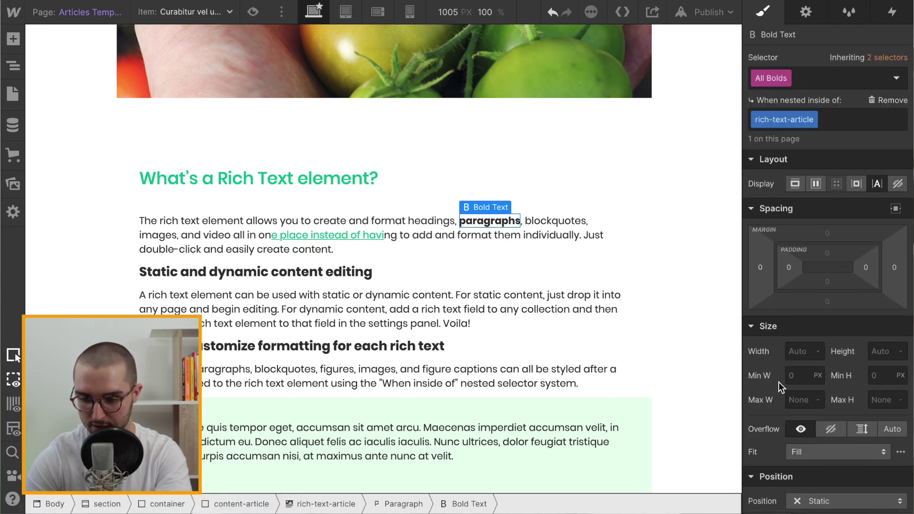
scroll(778, 382, down, 6)
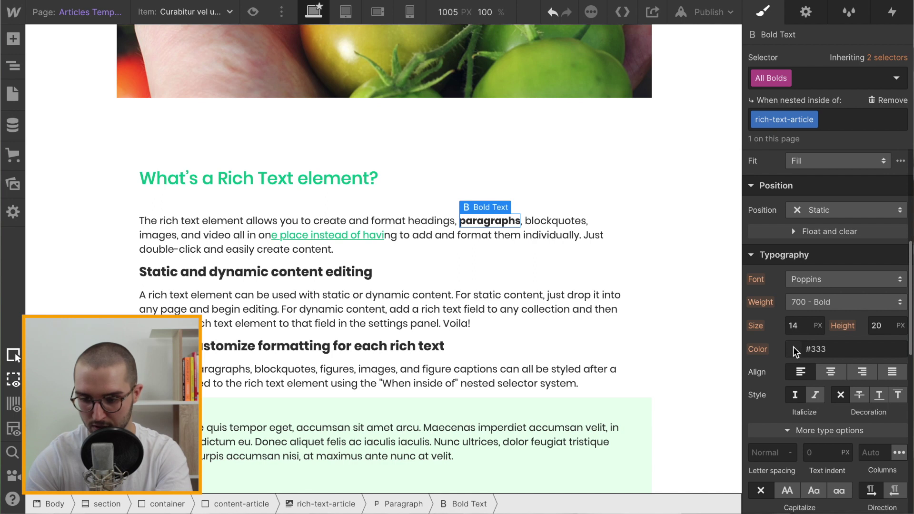
click(793, 347)
click(777, 320)
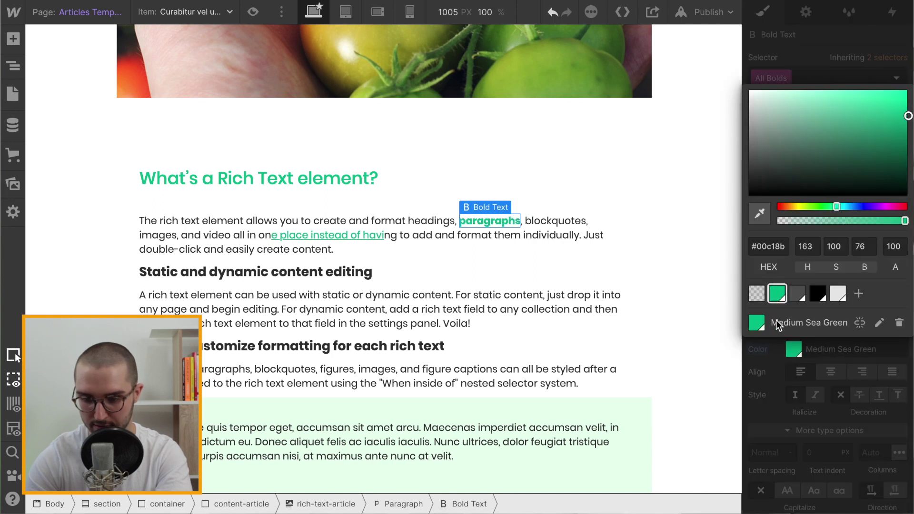
click(770, 353)
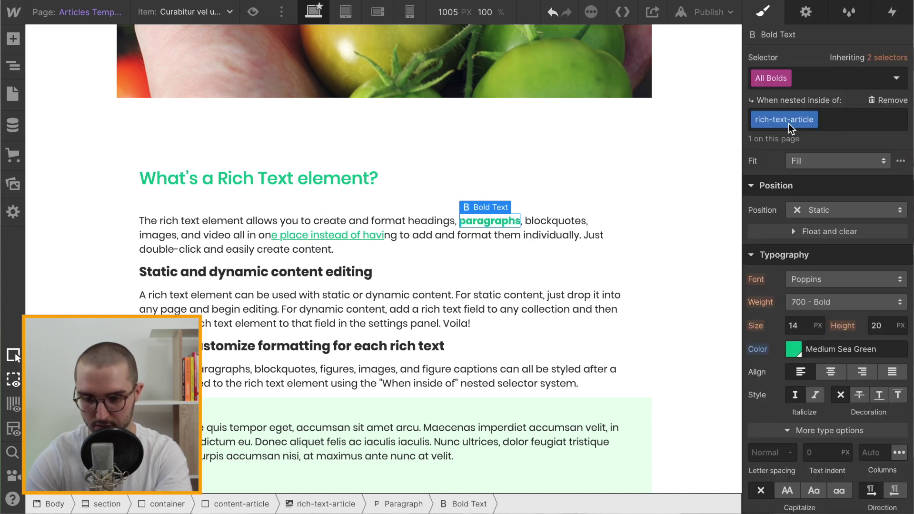
Reconnect the rich-text-article block's text to the Texte article field of the Articles collection
click(639, 261)
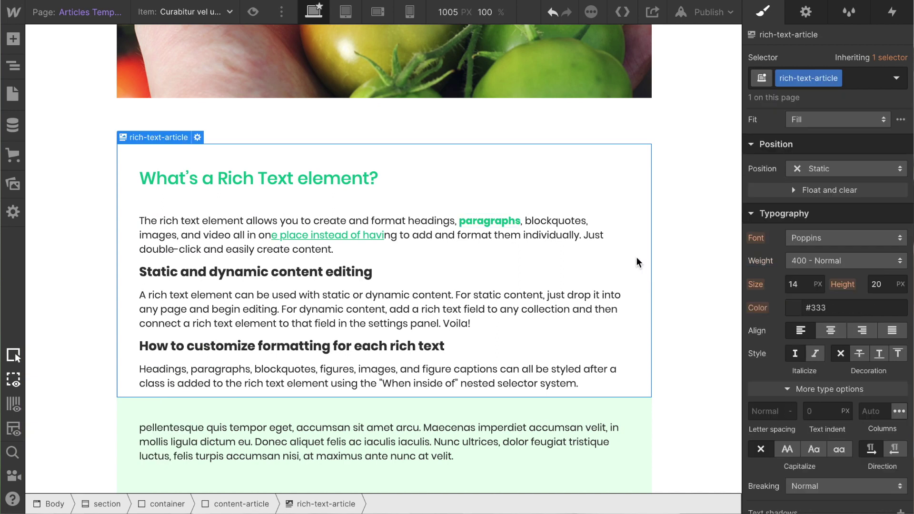
click(196, 138)
click(133, 444)
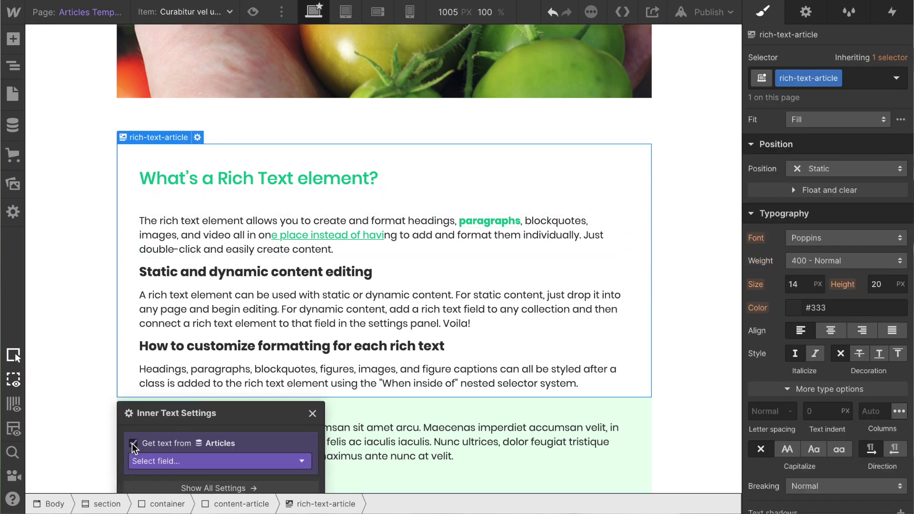
click(154, 459)
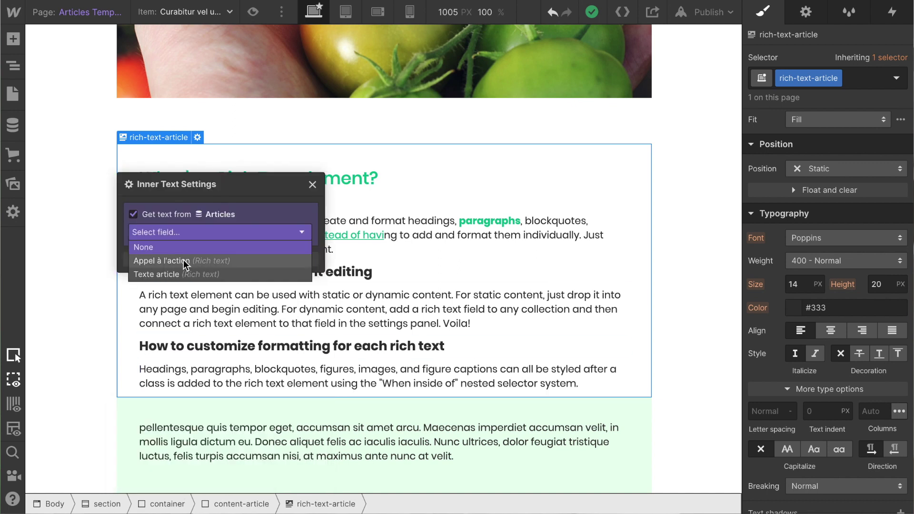
click(169, 275)
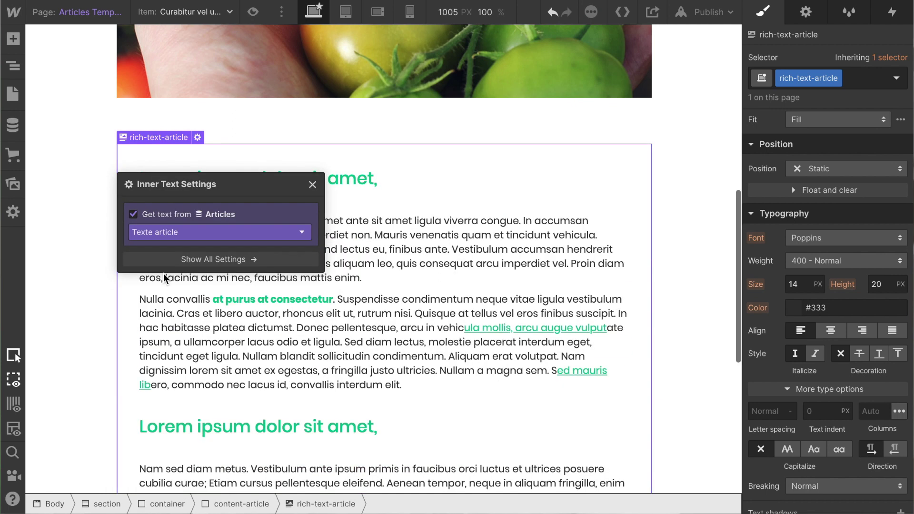
Review the styled headings, bold text and links of the article down to the green call-to-action block
click(719, 244)
scroll(442, 153, down, 1)
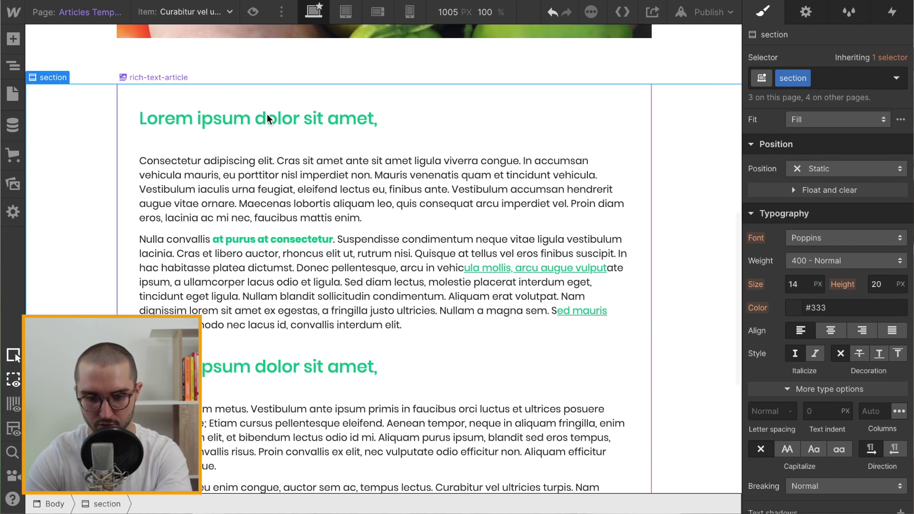
click(274, 241)
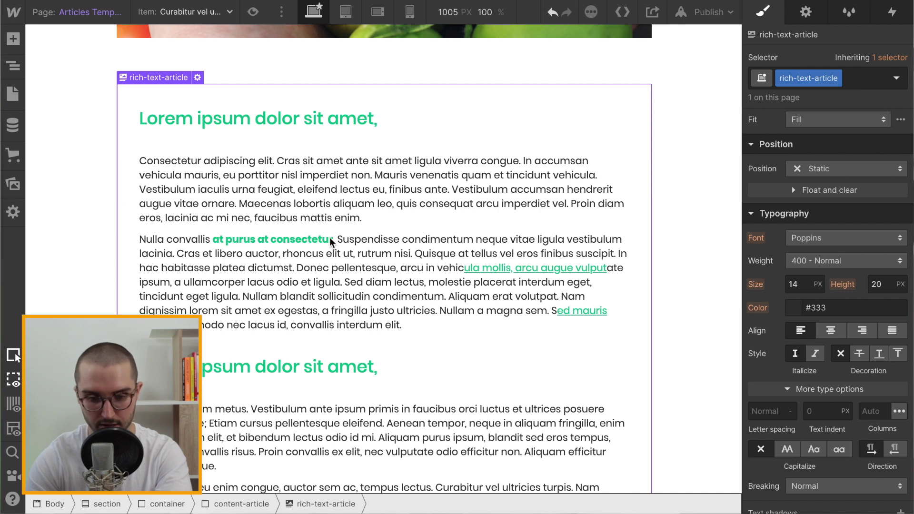
scroll(484, 341, down, 5)
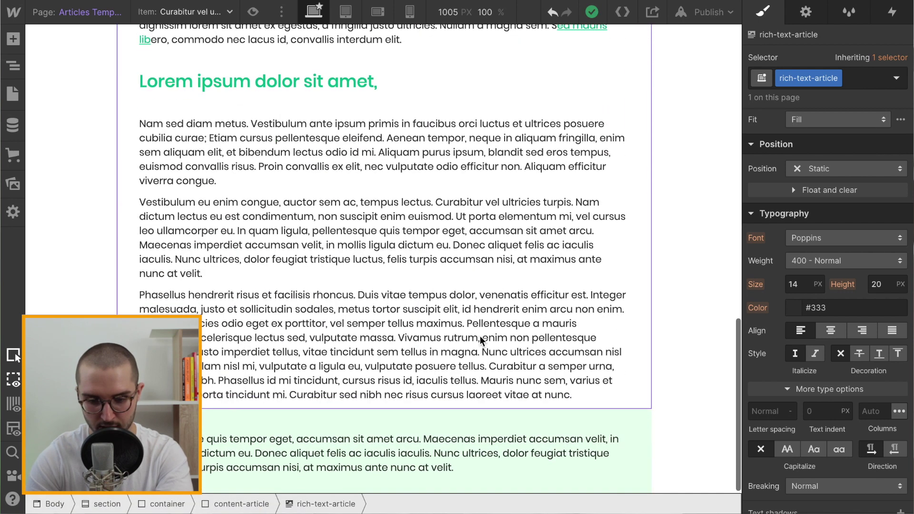
click(336, 451)
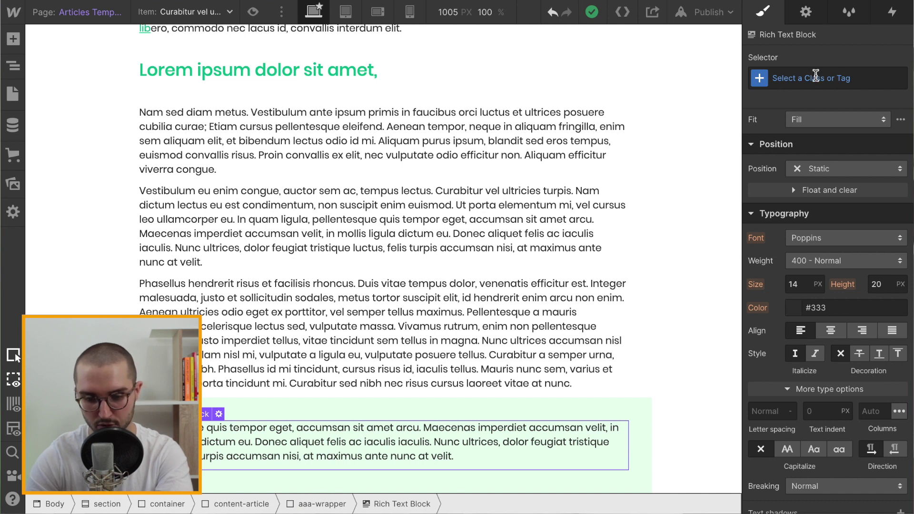
click(815, 76)
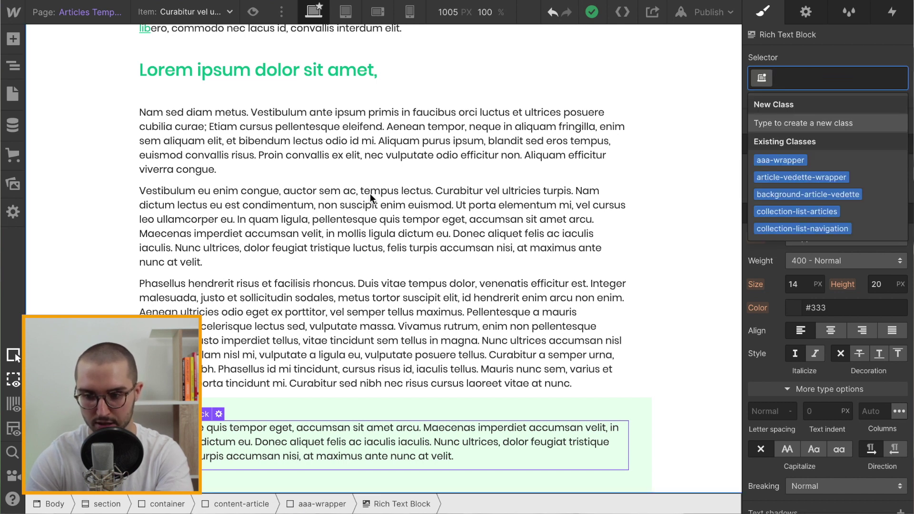
scroll(369, 193, up, 3)
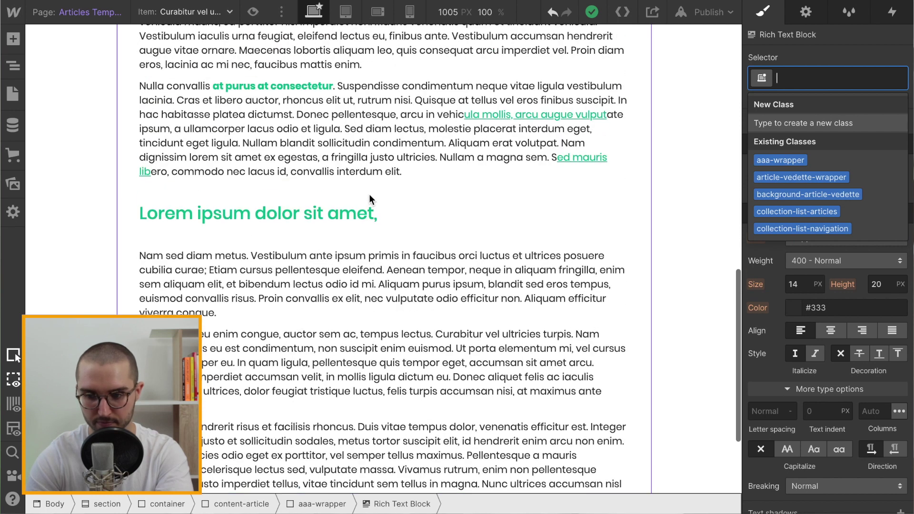
key(Escape)
scroll(443, 250, up, 3)
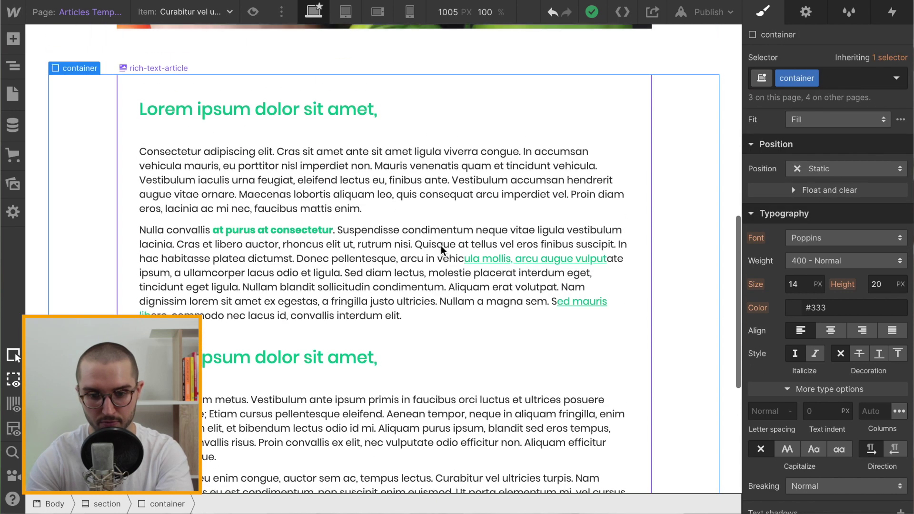
scroll(443, 250, down, 6)
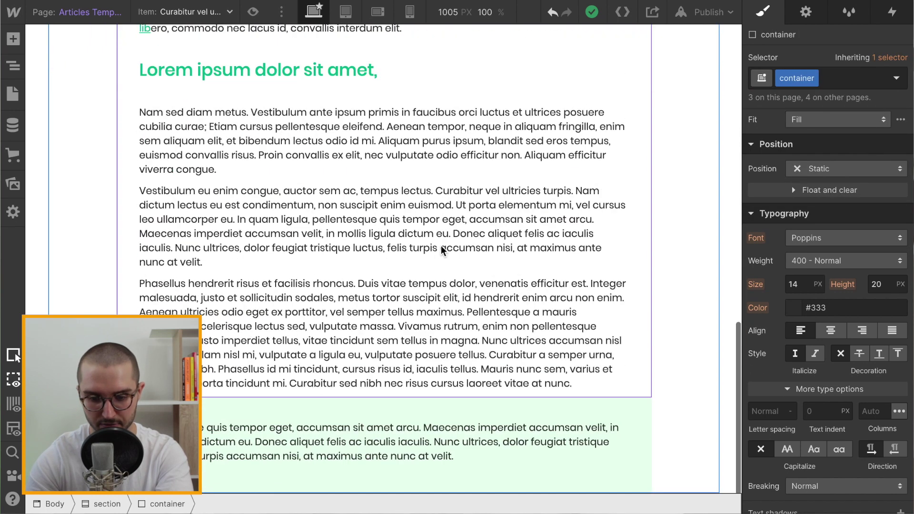
Set the top margin of the green aaa-wrapper block to 32 px and check its spacing below the article text
click(369, 419)
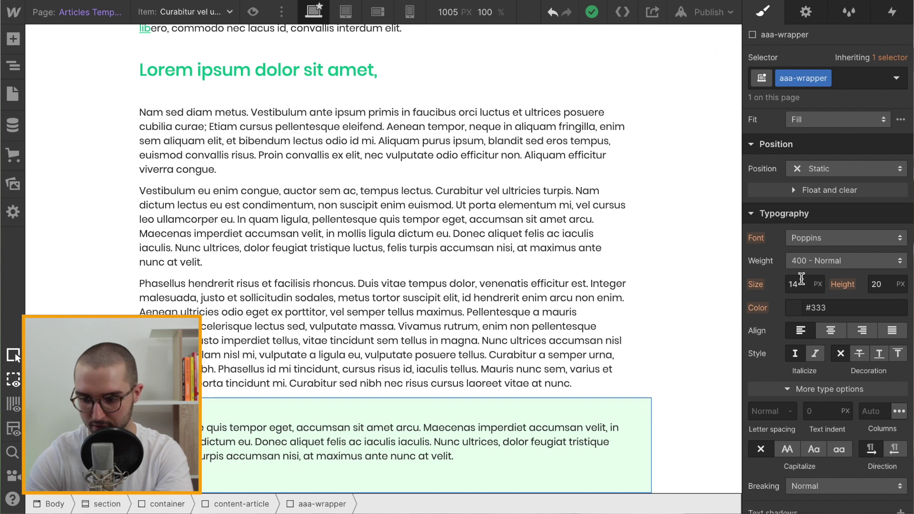
scroll(795, 221, up, 5)
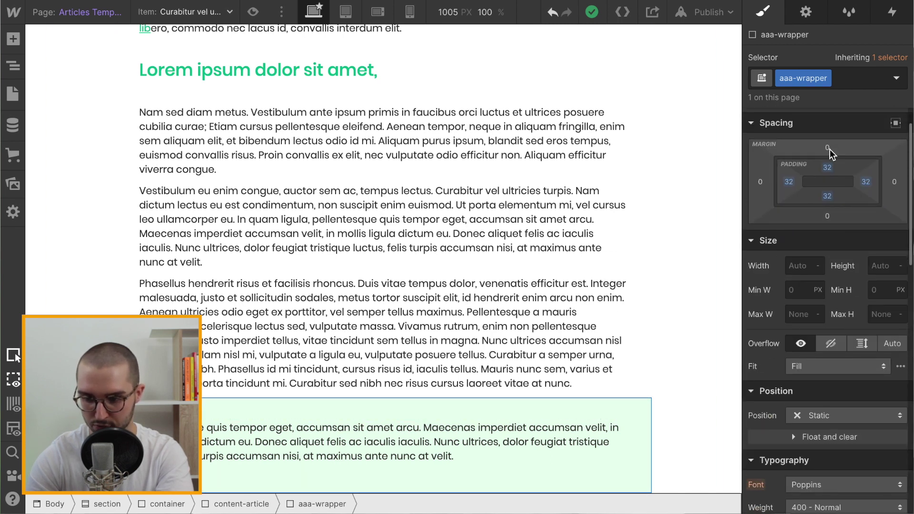
drag(827, 147, 830, 126)
click(666, 306)
scroll(665, 305, up, 7)
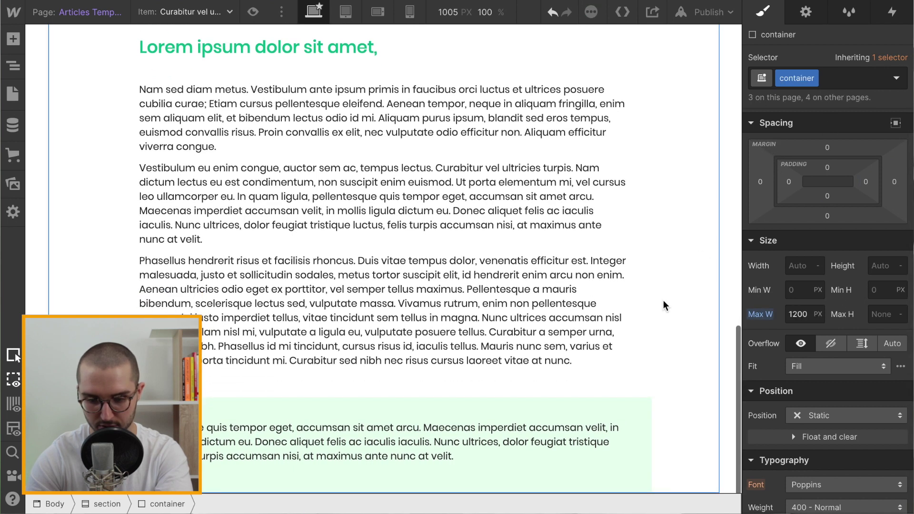
scroll(665, 305, up, 8)
scroll(665, 305, down, 15)
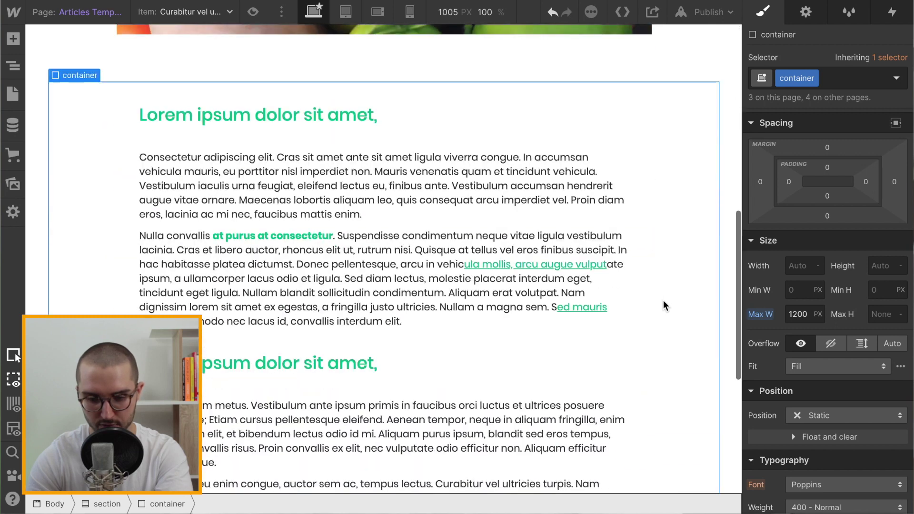
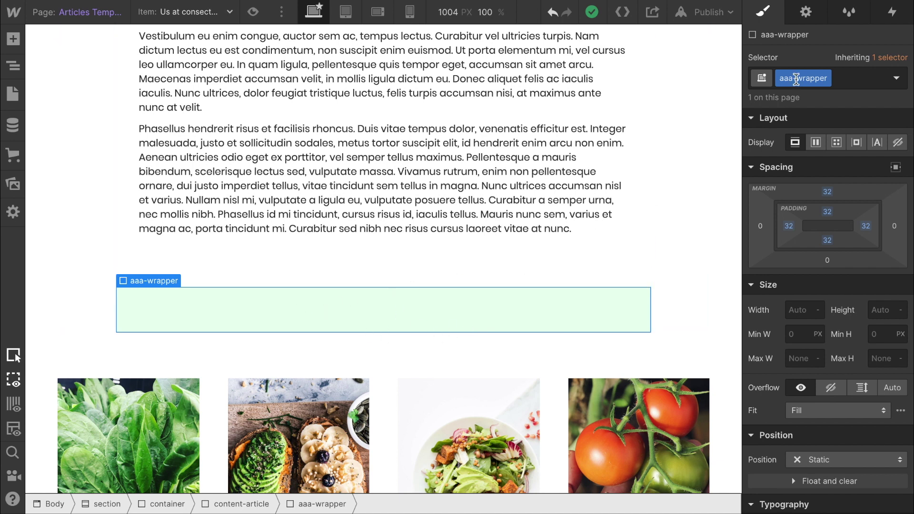
Add a conditional visibility rule that shows the aaa-wrapper block only when the Appel à l'action field is set
click(804, 13)
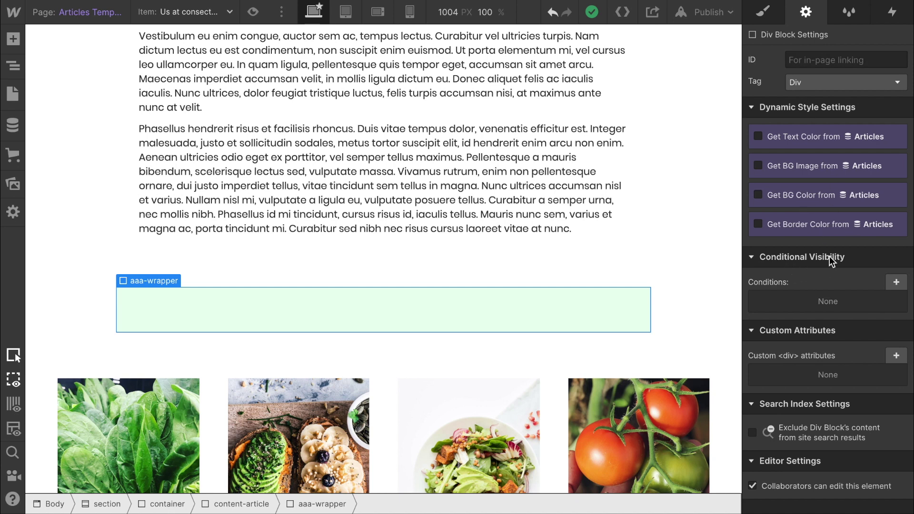
click(896, 283)
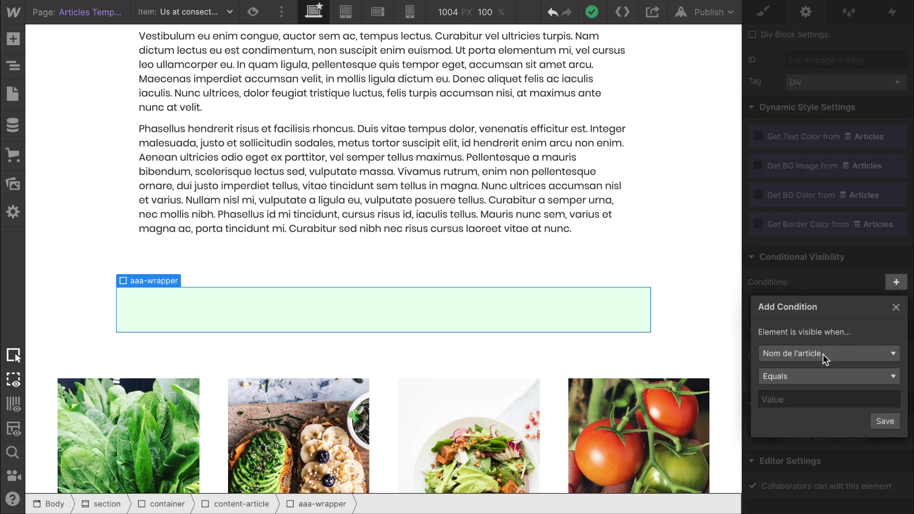
click(805, 356)
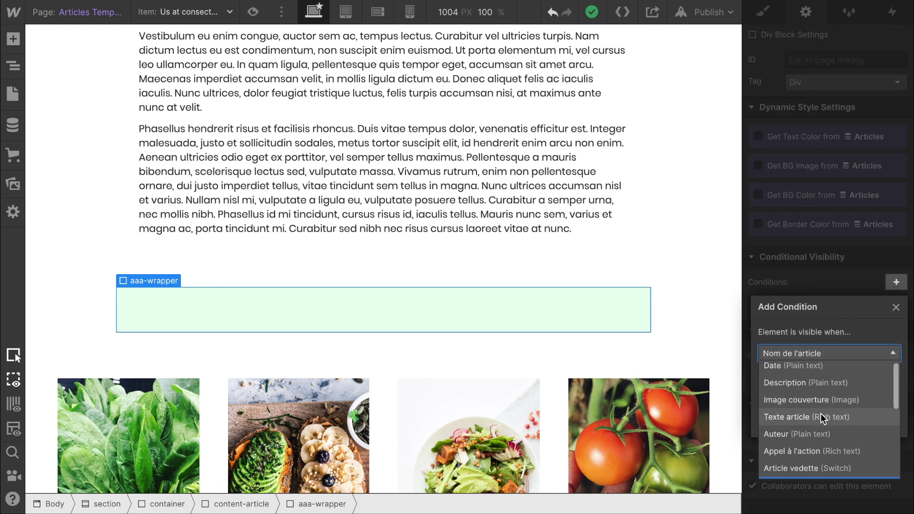
scroll(822, 417, down, 2)
click(805, 413)
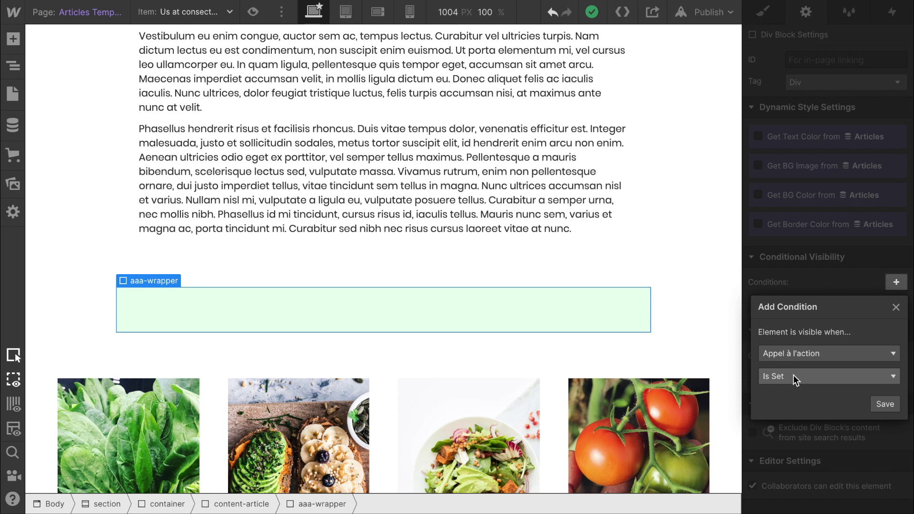
click(884, 405)
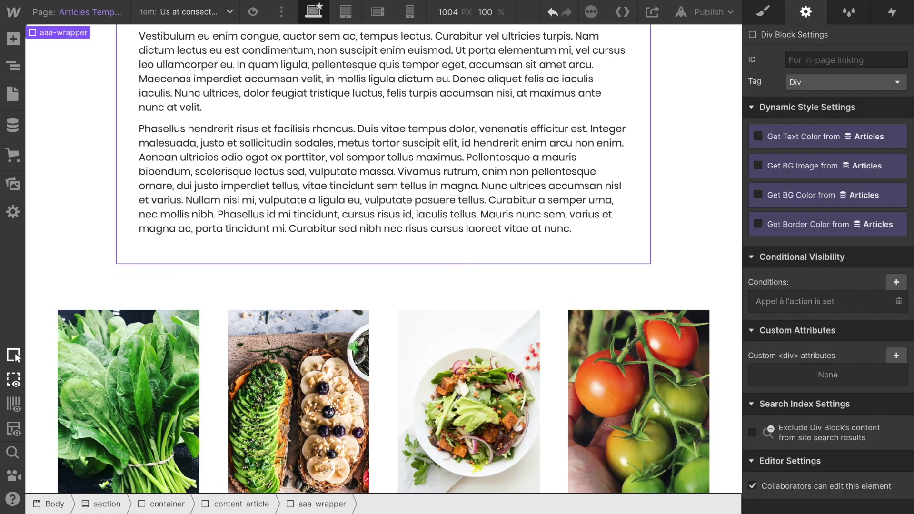
Preview the template with the articles "Lectus eu, finibus an" and "iaculis tellus." to check the area below the article text
click(187, 12)
click(181, 79)
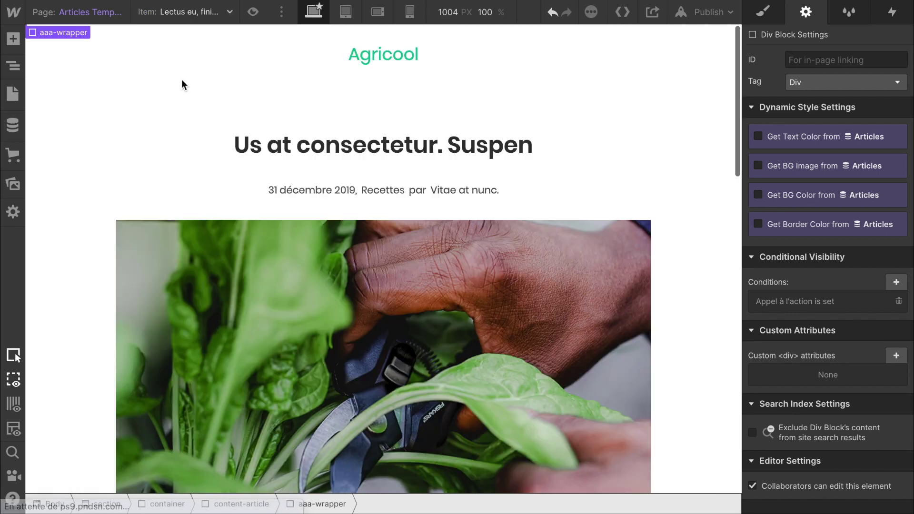
scroll(436, 230, down, 15)
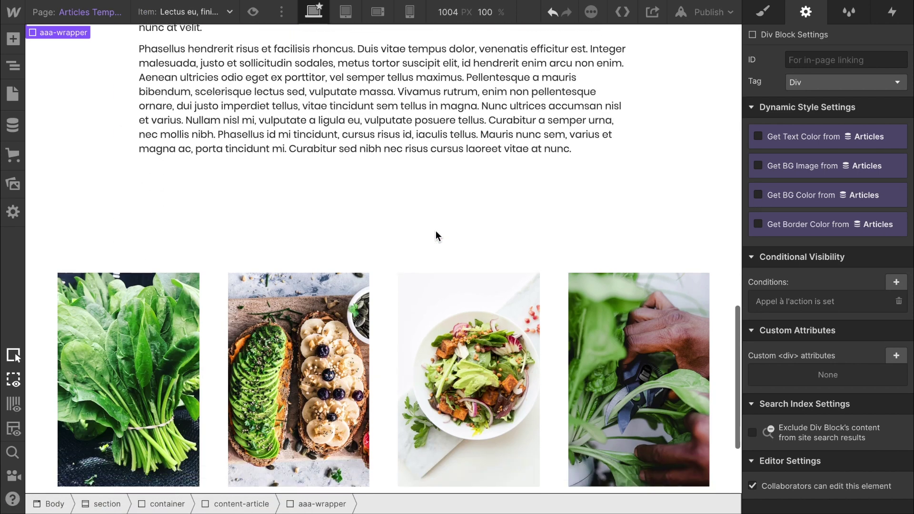
click(205, 12)
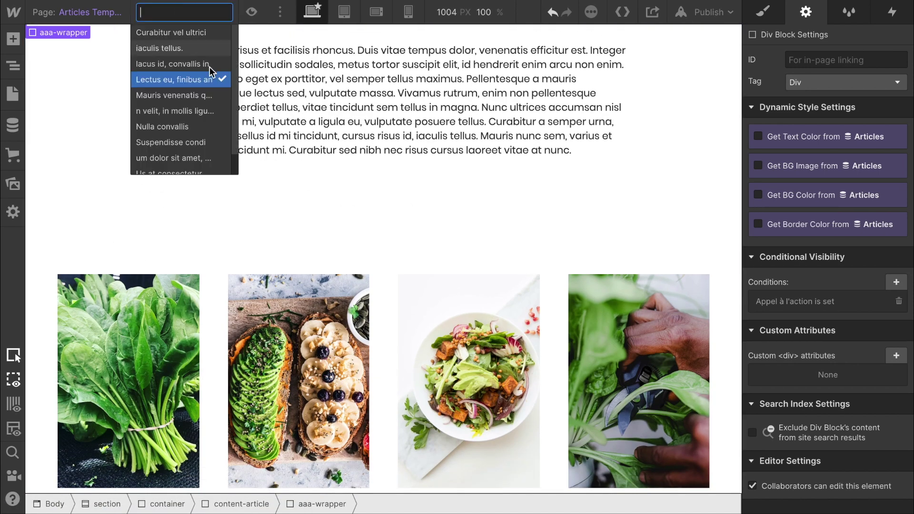
click(160, 48)
scroll(484, 233, down, 5)
scroll(484, 233, down, 5)
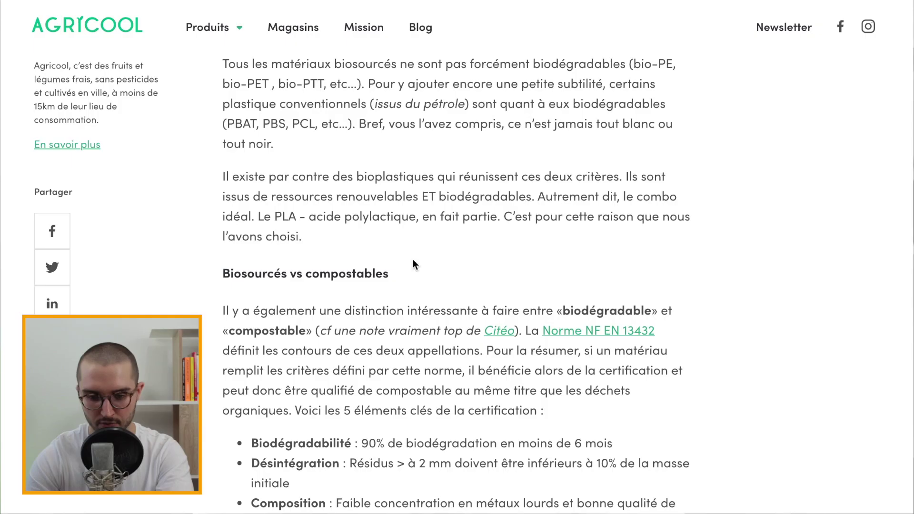
Examine the lower part of the published Agricool article and compare it with the end of the Webflow article template
scroll(413, 260, down, 15)
scroll(413, 264, down, 20)
scroll(419, 252, down, 3)
scroll(459, 119, up, 6)
scroll(460, 119, down, 5)
scroll(460, 119, down, 2)
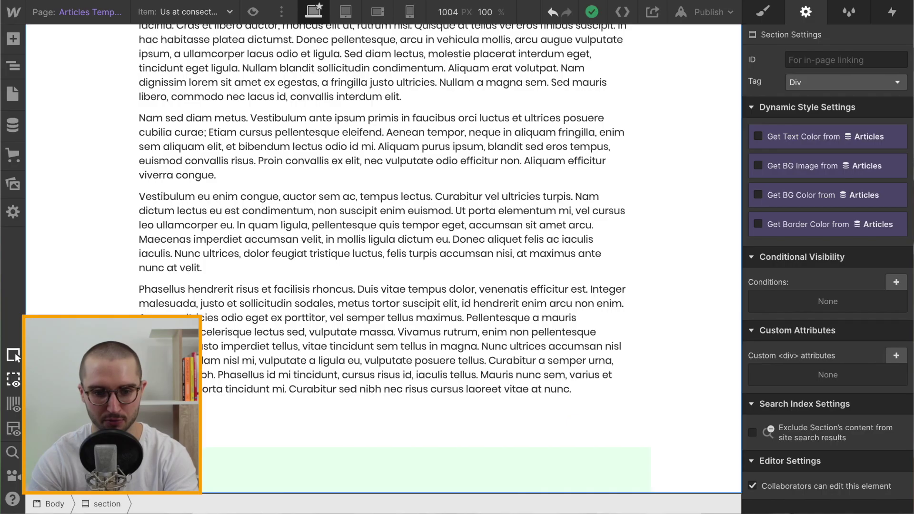
scroll(214, 184, up, 3)
scroll(214, 183, down, 3)
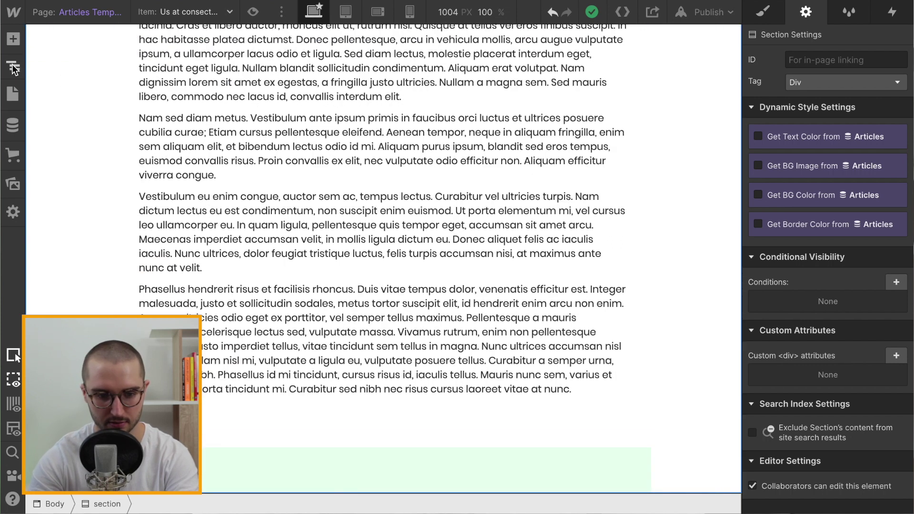
Add a Section at the end of the Body and assign it the existing class "section"
key(z)
click(69, 66)
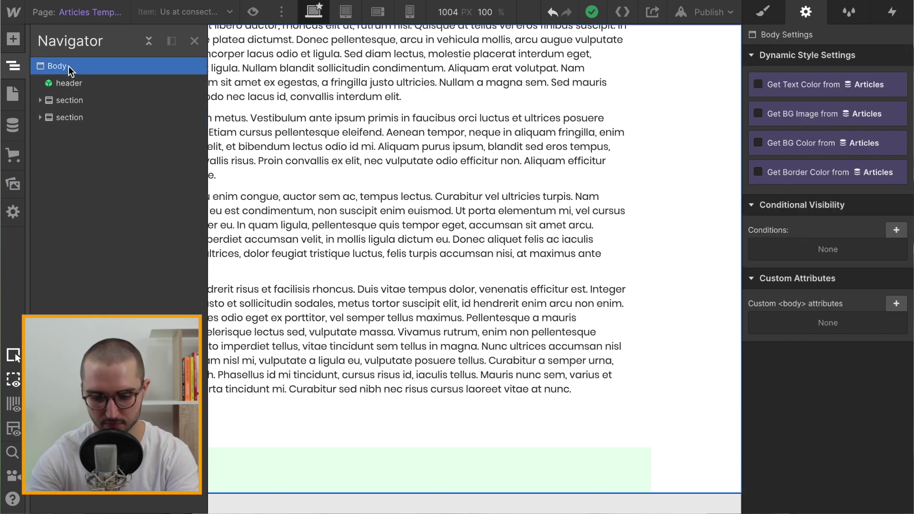
key(ctrl+e)
text(sec)
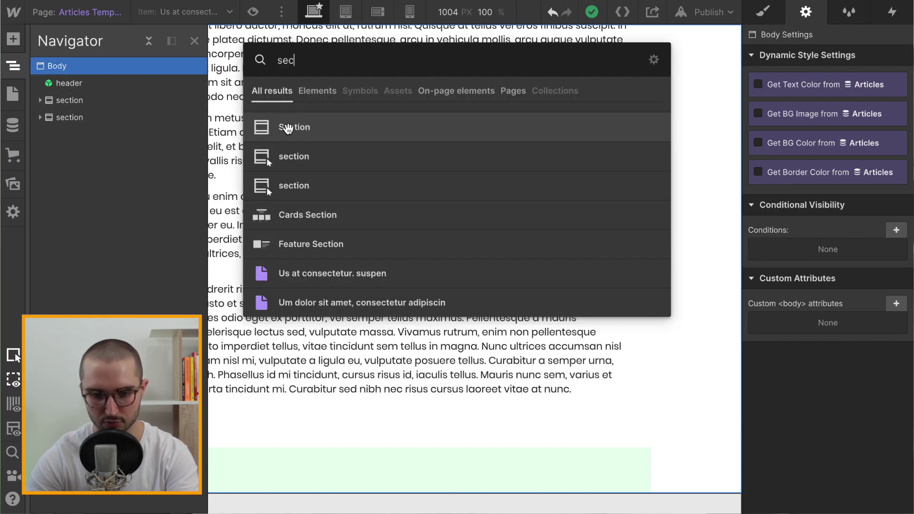
click(286, 125)
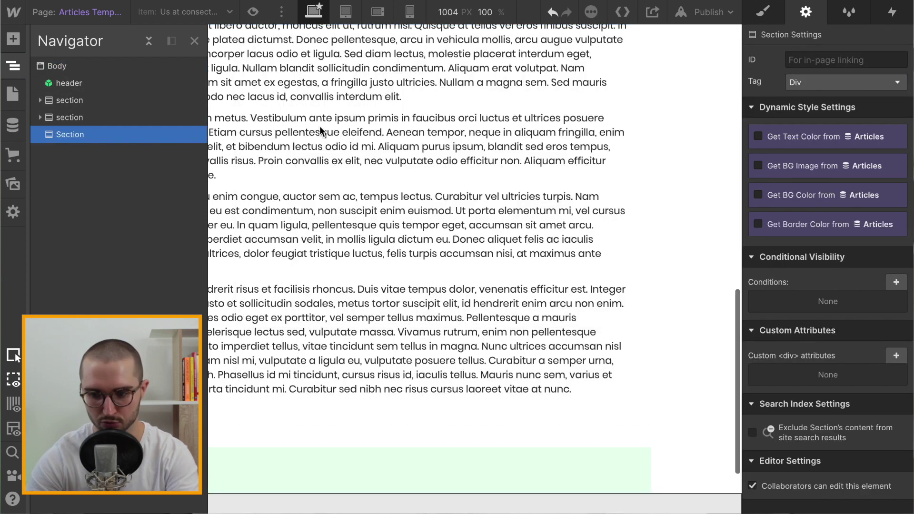
key(s)
click(809, 76)
text(sect)
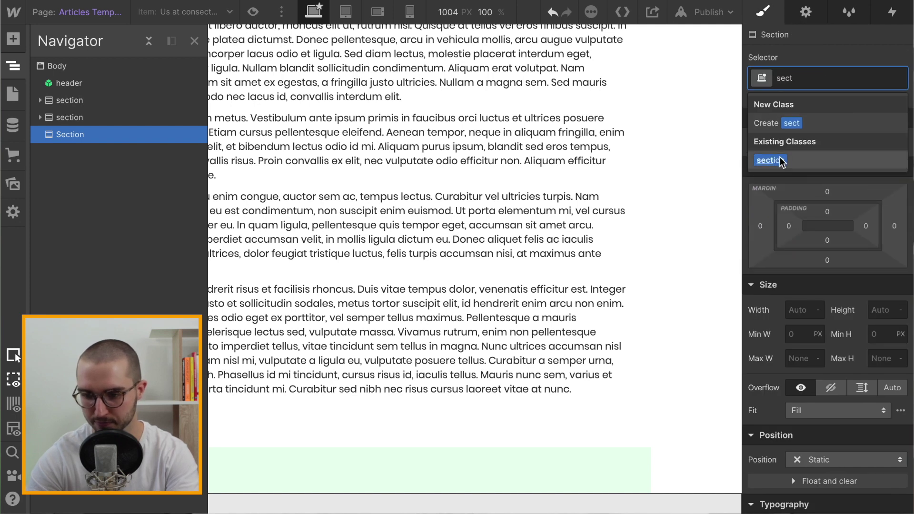
click(782, 161)
Insert a Div Block inside the new section and give it the existing class "container"
key(ctrl+e)
text(di)
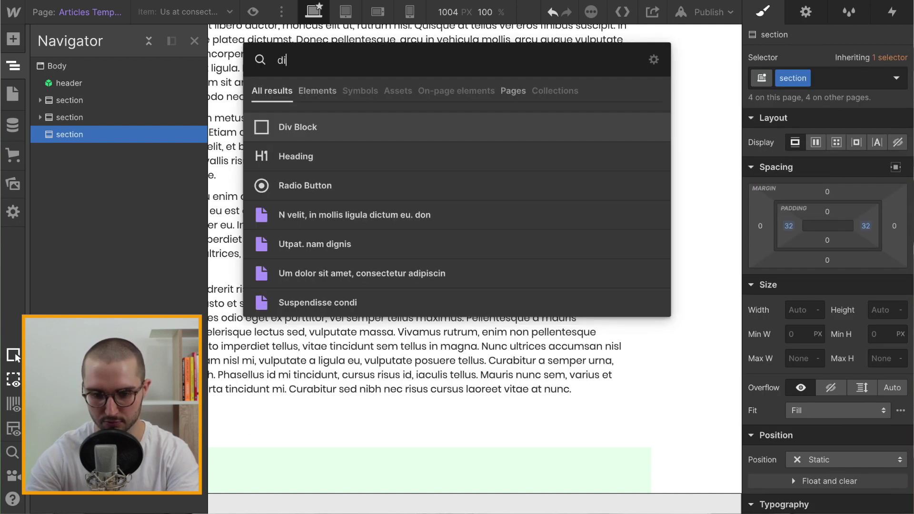
key(Return)
key(ctrl+Return)
text(cont)
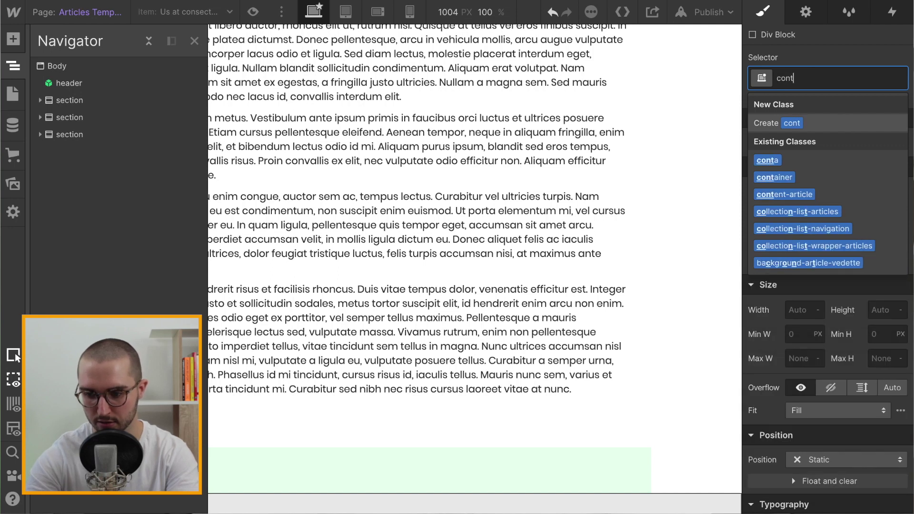
text(ainer)
key(Return)
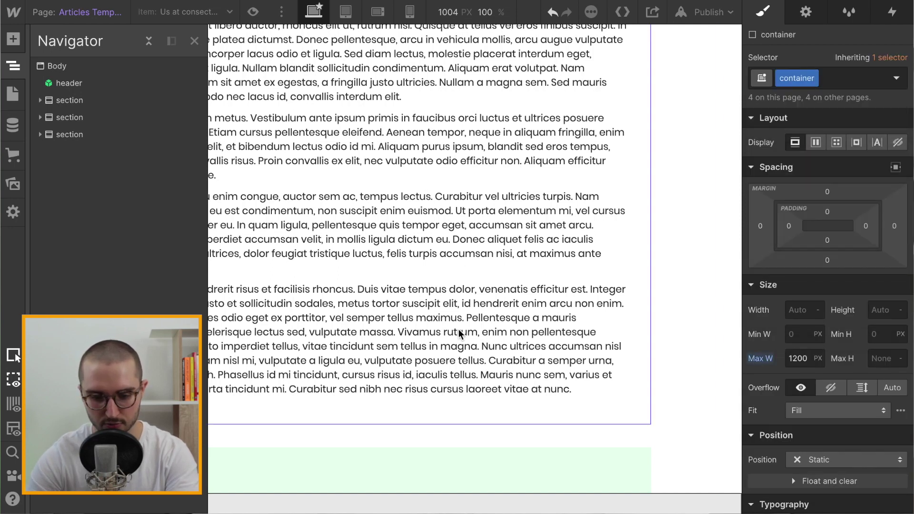
scroll(461, 335, down, 2)
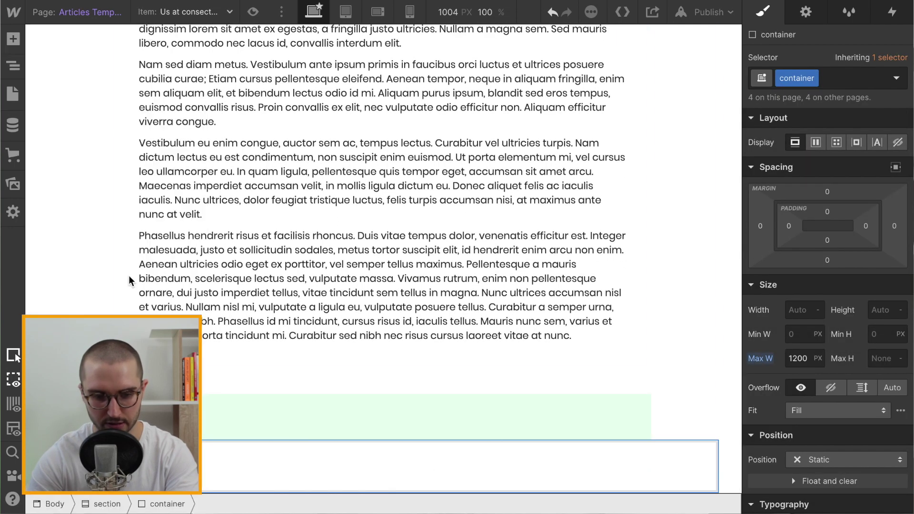
On the Blog page, select collection-list-wrapper-articles, the wrapper around the articles grid, for copying
click(13, 93)
click(83, 125)
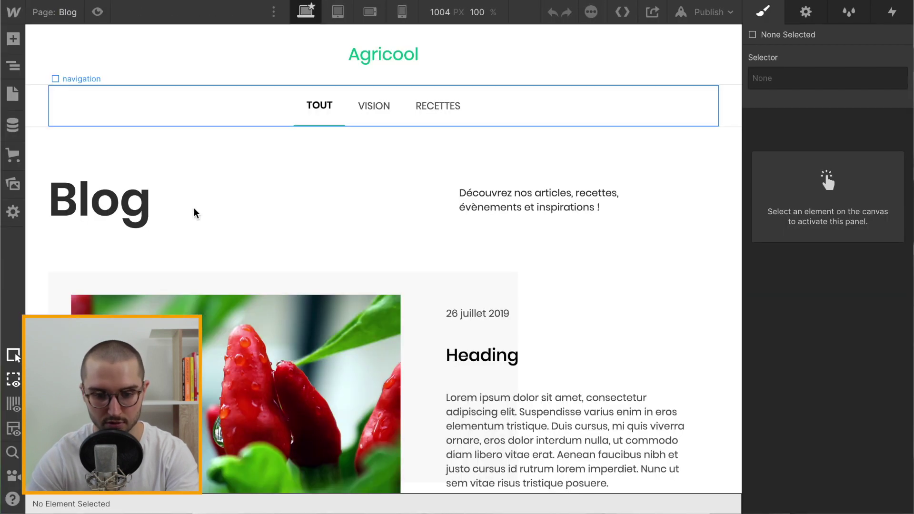
scroll(195, 214, down, 12)
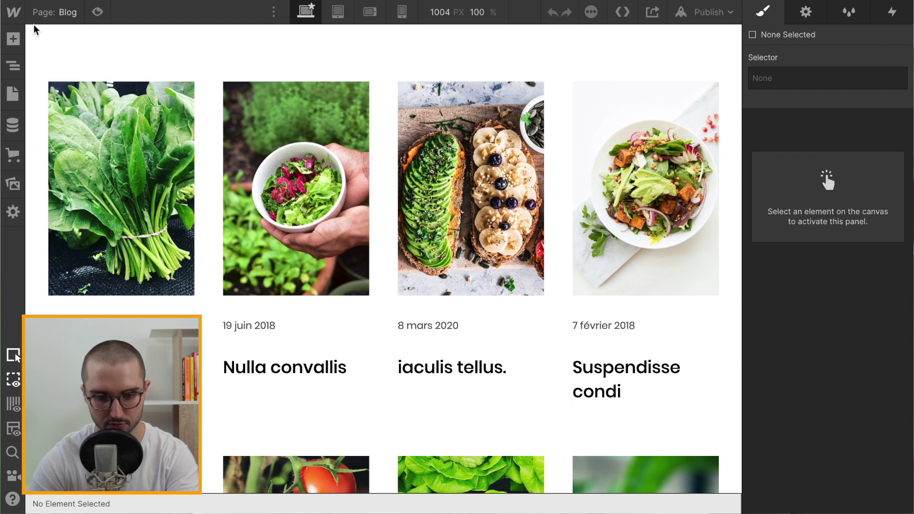
click(227, 206)
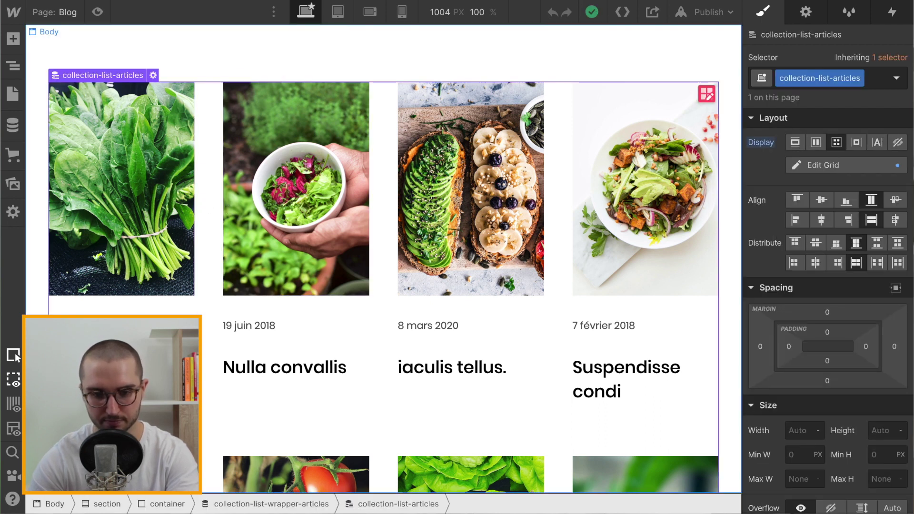
click(12, 93)
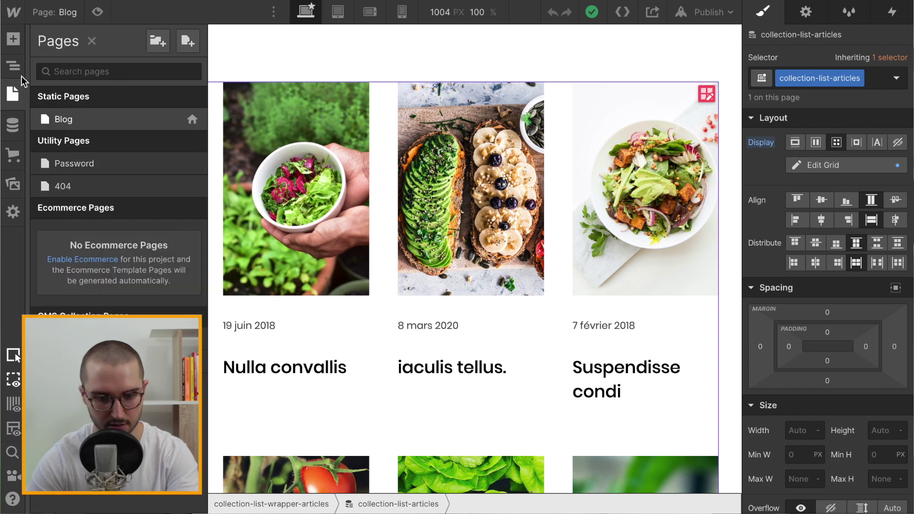
click(383, 133)
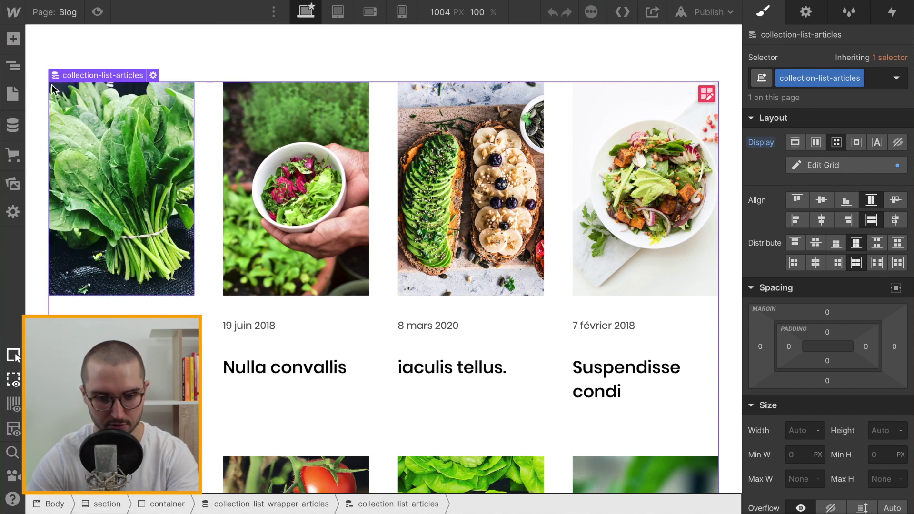
click(13, 66)
click(103, 185)
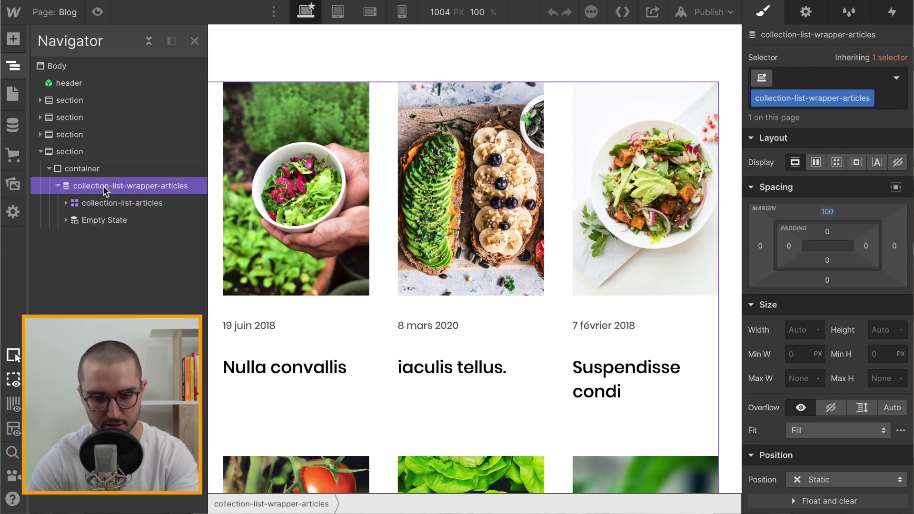
Return to the Articles Template page and paste the copied articles collection list into the empty container below the article
click(17, 95)
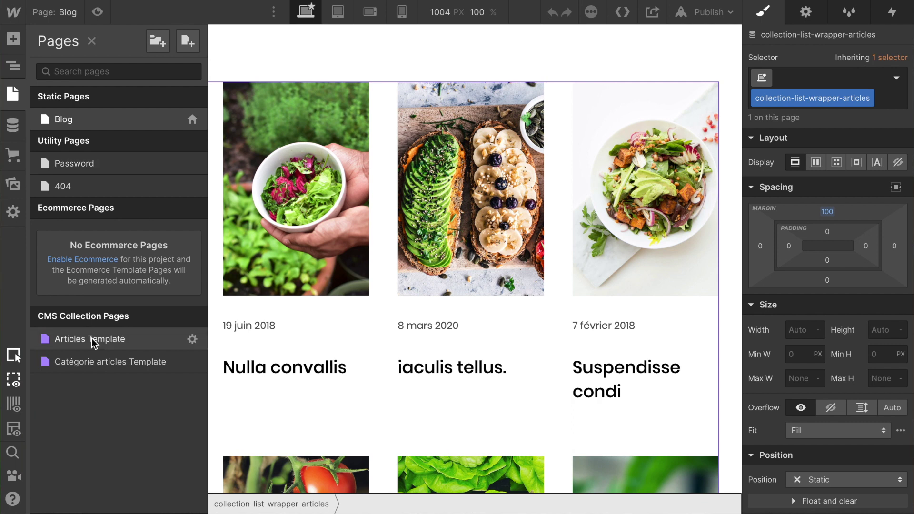
click(92, 339)
scroll(433, 297, down, 15)
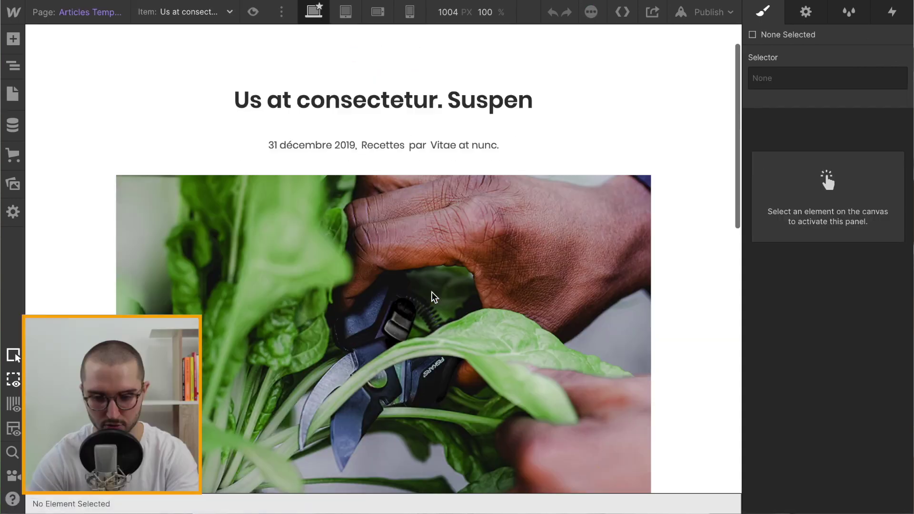
click(280, 470)
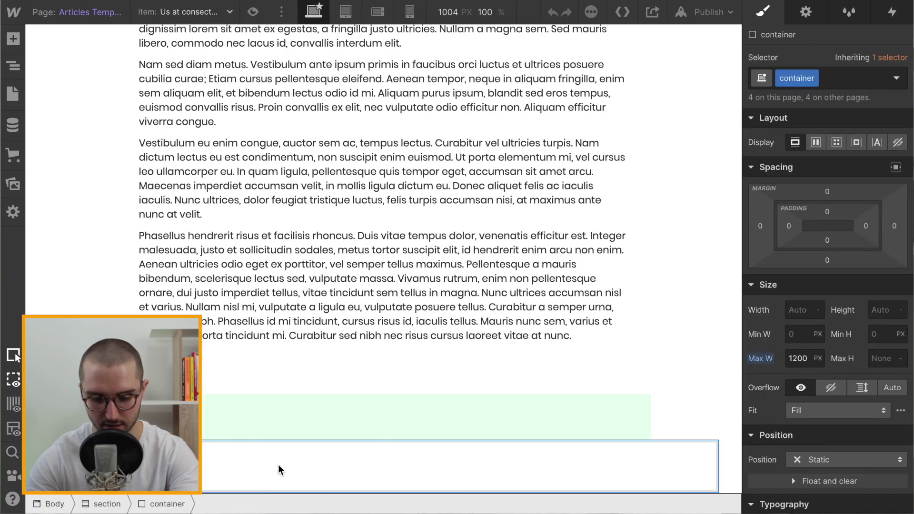
scroll(280, 469, down, 8)
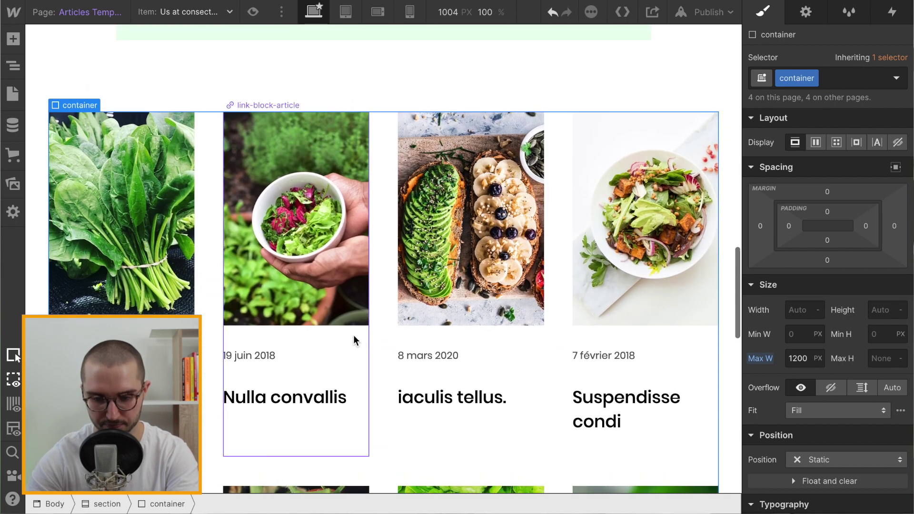
Start adding a filter to collection-list-articles in its Collection List settings
click(372, 278)
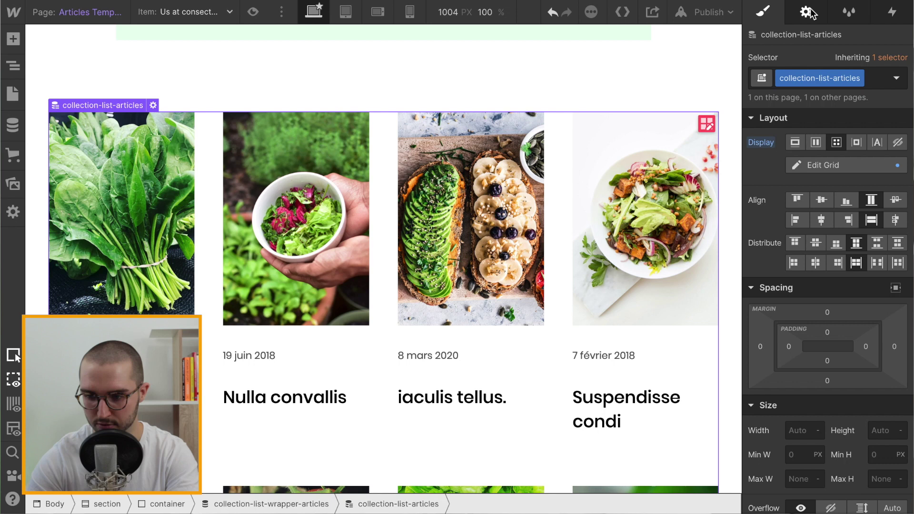
click(806, 13)
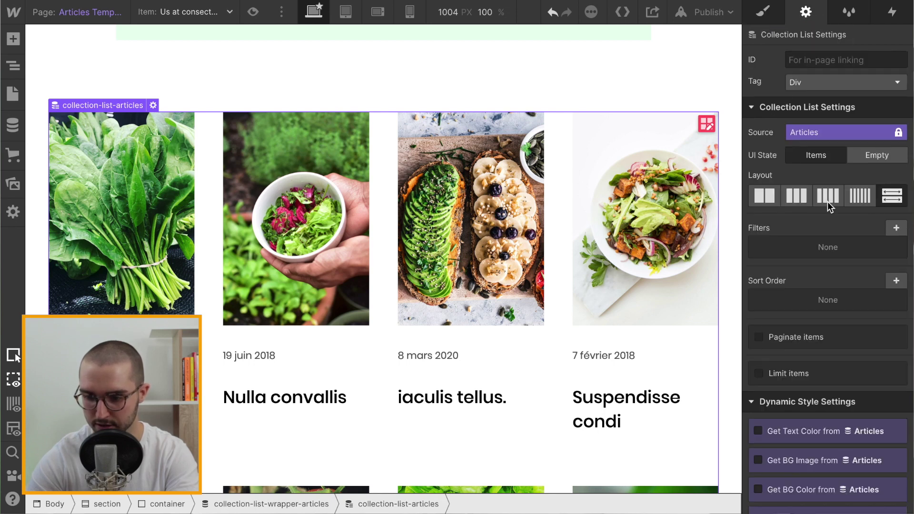
click(897, 229)
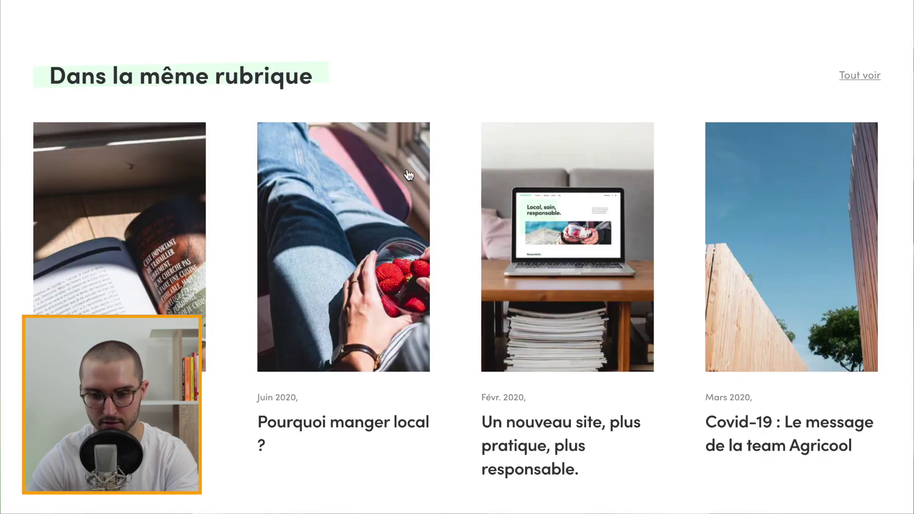
Switch to the published Agricool article and check which category its header shows compared with its "Dans la même rubrique" section
scroll(407, 169, up, 15)
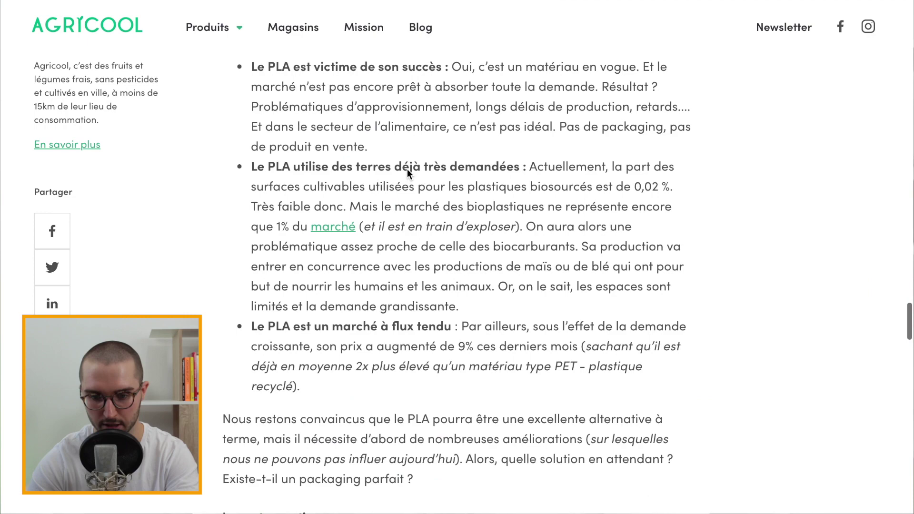
scroll(407, 170, up, 10)
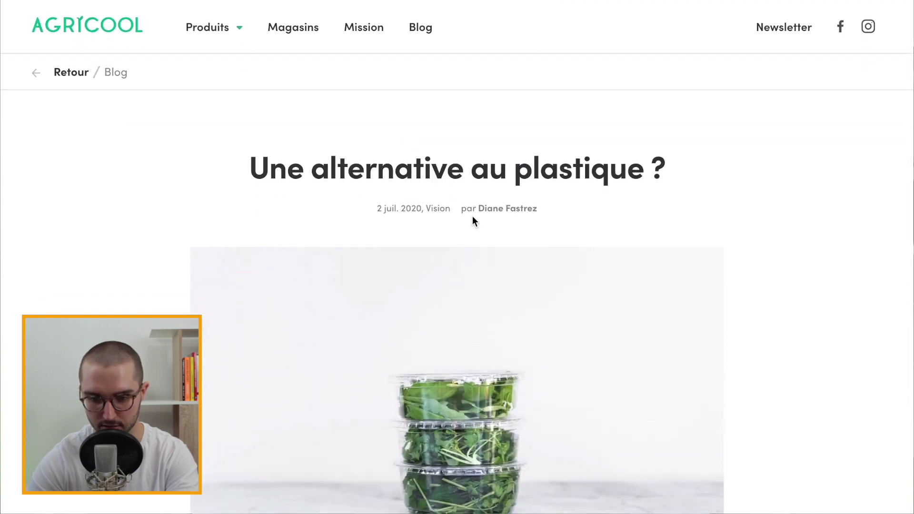
scroll(443, 209, down, 20)
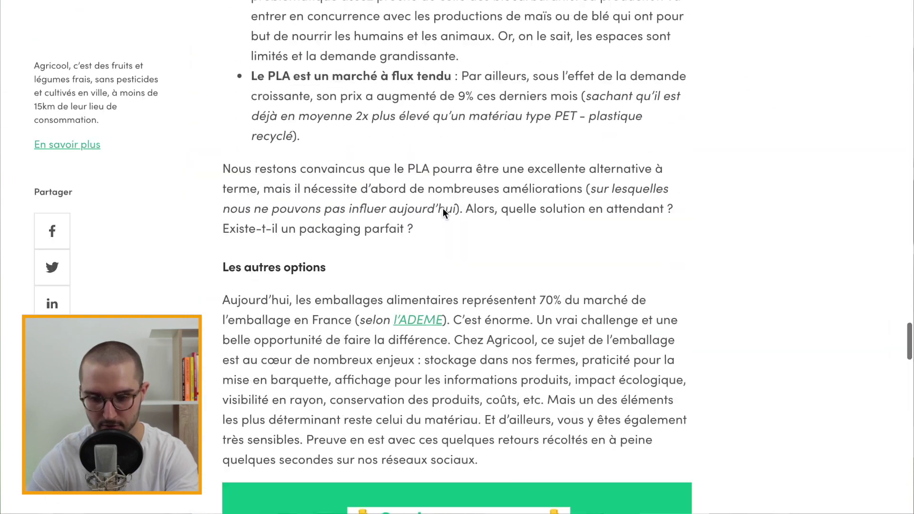
scroll(443, 210, down, 1)
scroll(442, 209, up, 1)
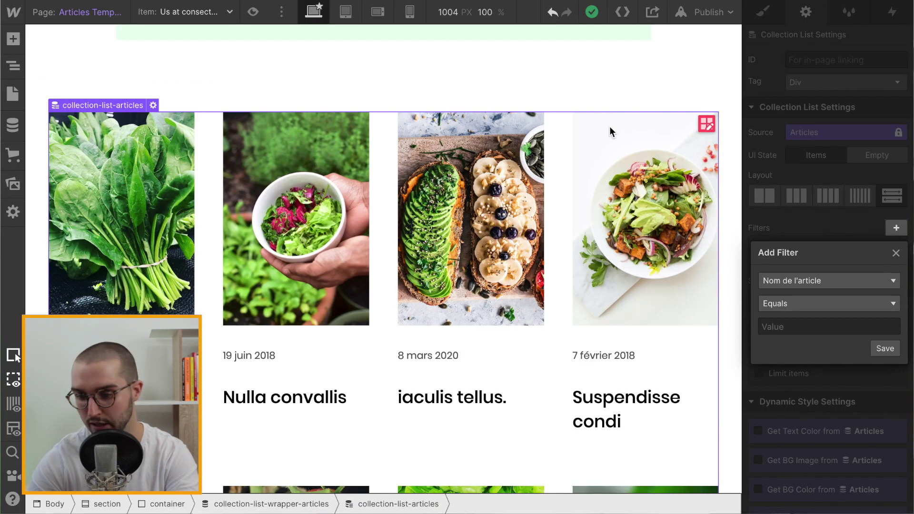
In Webflow, save a filter where Catégorie de l'article equals the current article's Catégorie de l'article
click(801, 280)
scroll(814, 342, down, 1)
scroll(814, 342, down, 4)
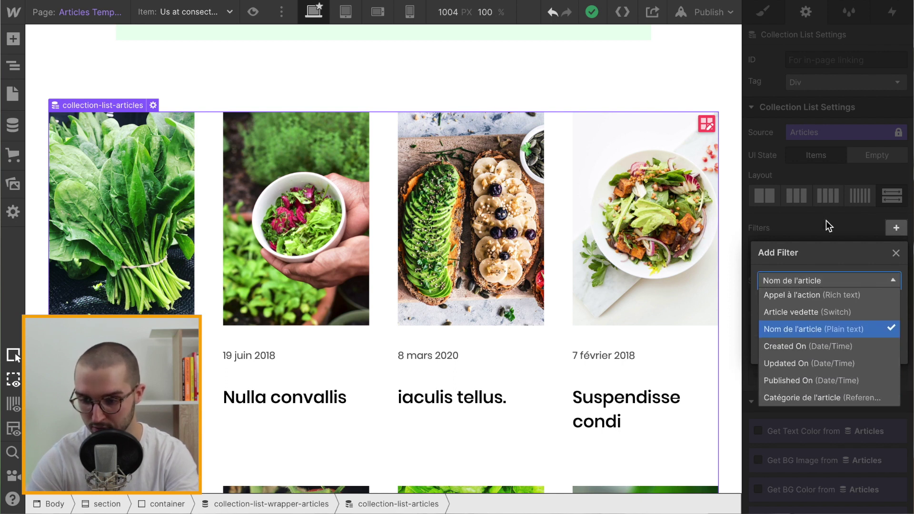
click(821, 248)
click(805, 280)
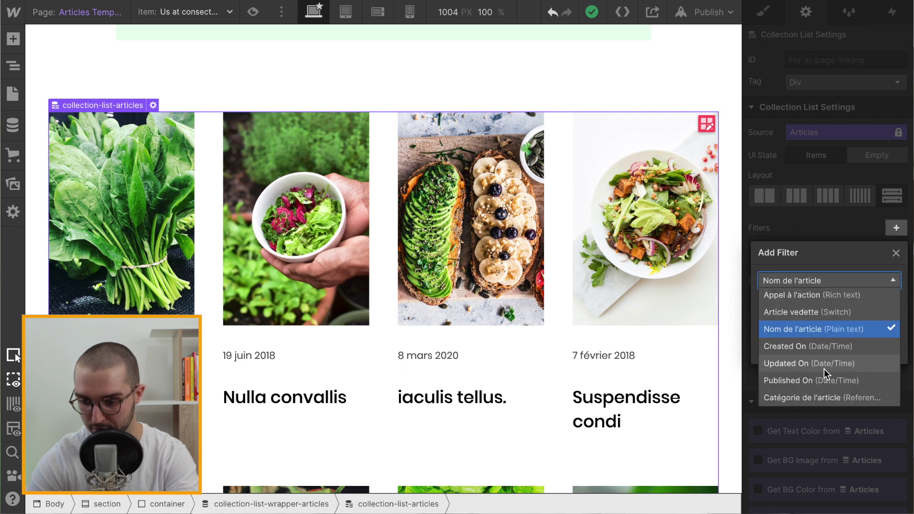
click(813, 397)
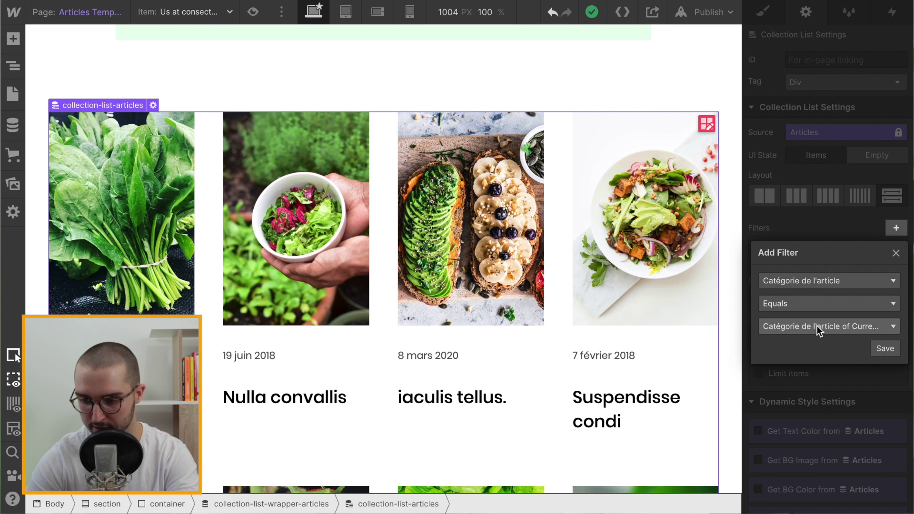
click(838, 328)
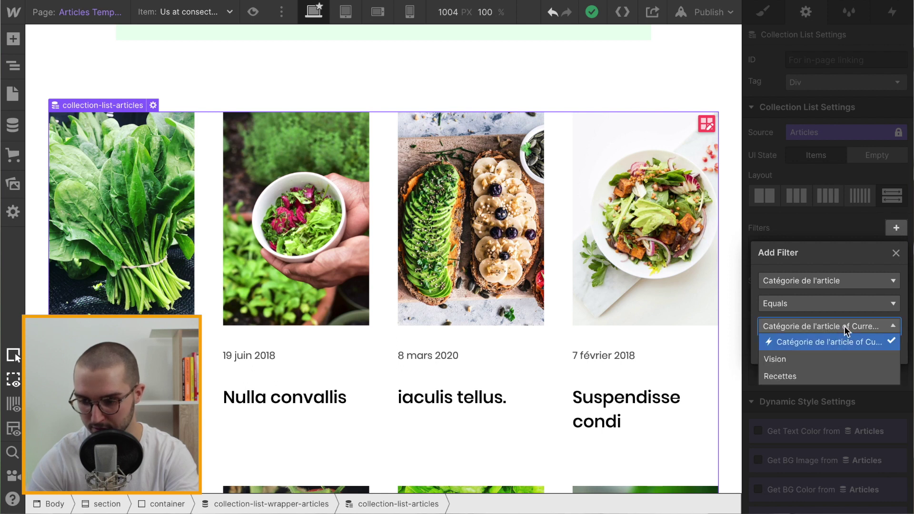
click(847, 326)
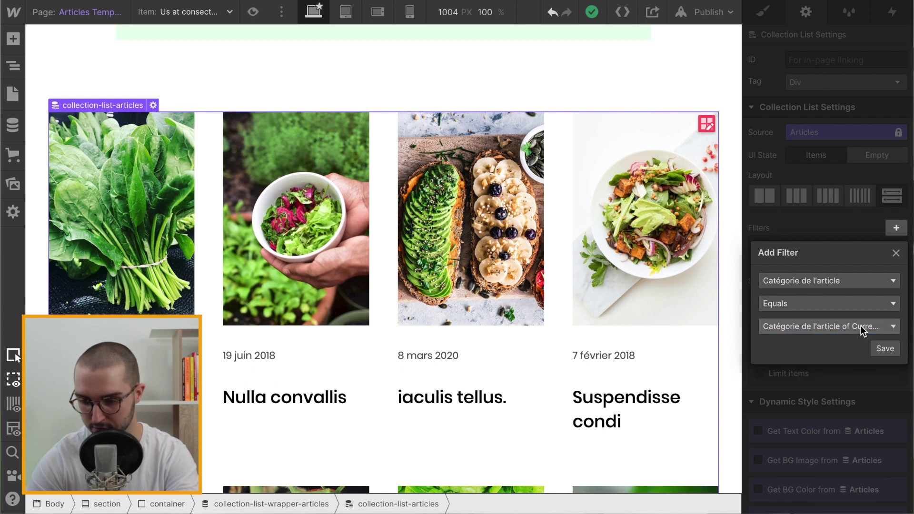
click(885, 349)
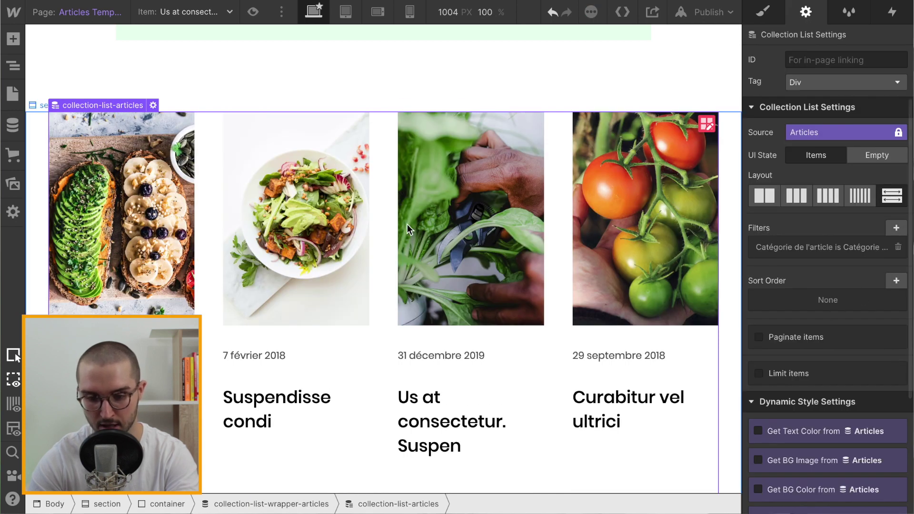
scroll(482, 243, up, 1)
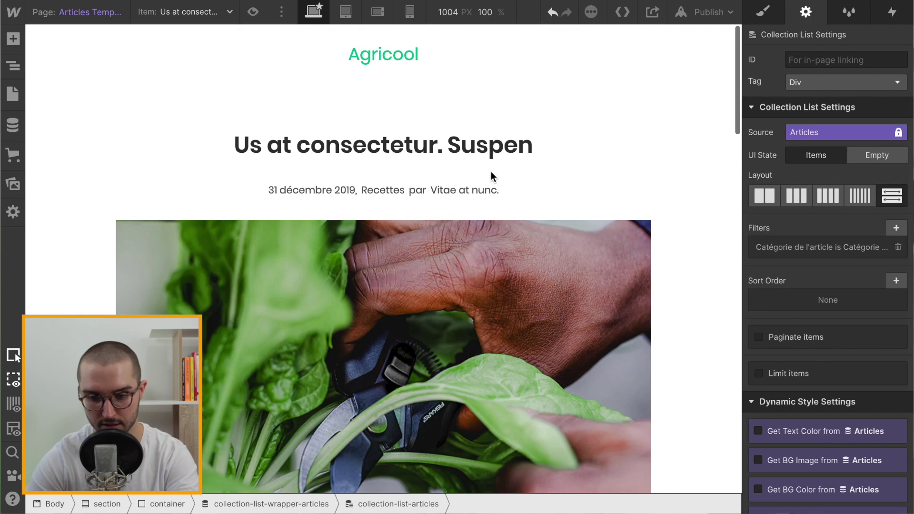
scroll(369, 298, down, 2)
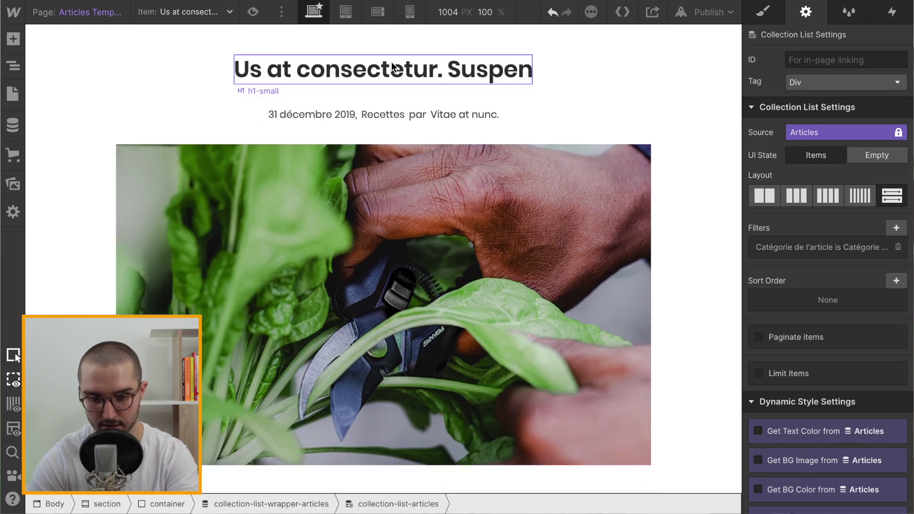
Add a second filter to the related-articles list so that Article is not Current Article
scroll(439, 318, down, 15)
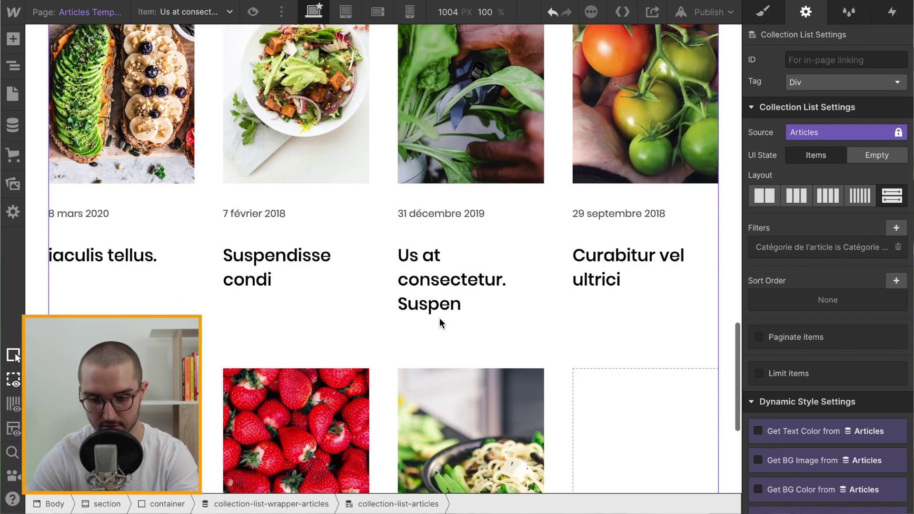
scroll(439, 318, up, 1)
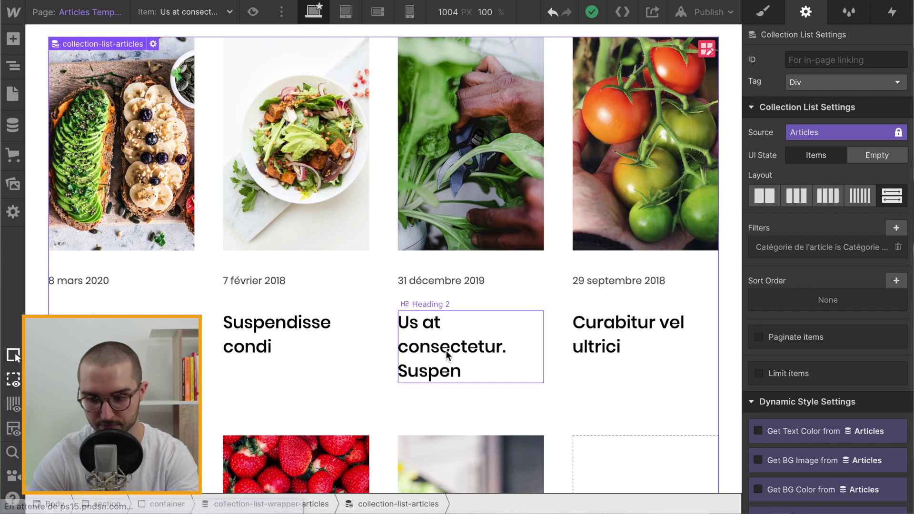
click(896, 229)
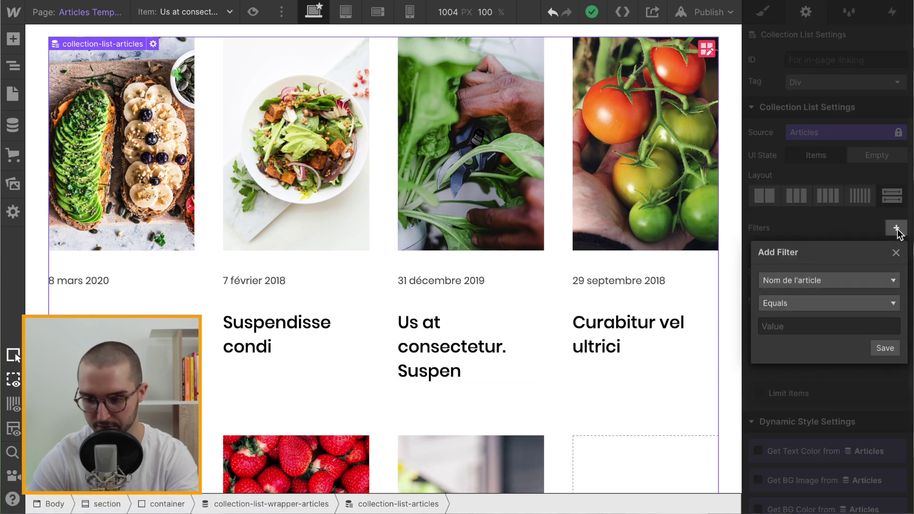
click(802, 283)
click(784, 297)
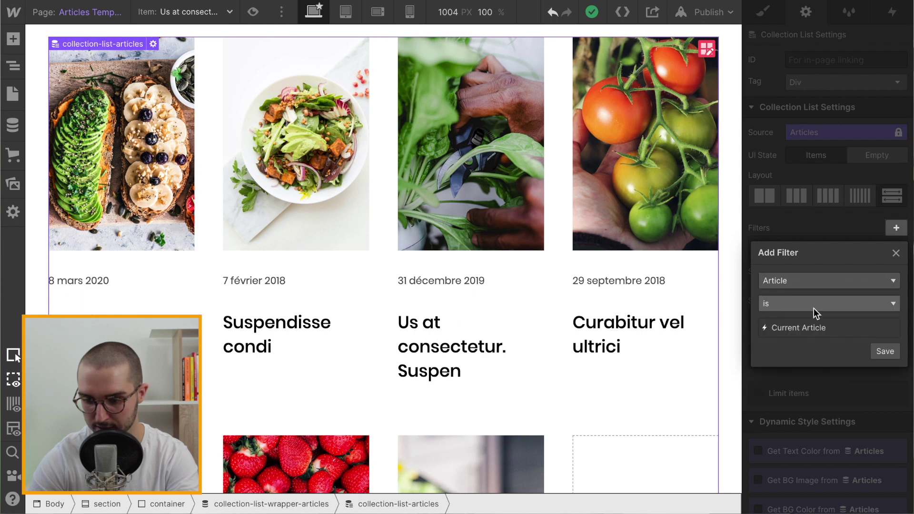
click(805, 305)
click(791, 333)
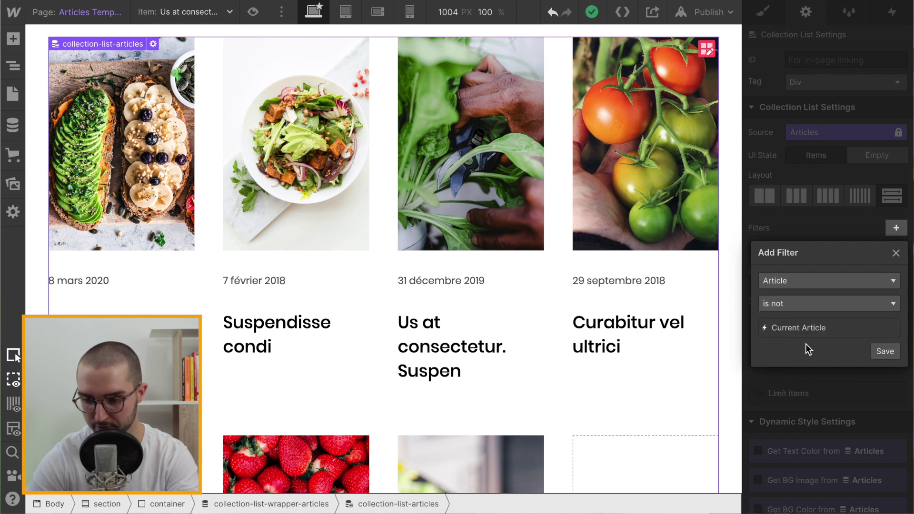
click(885, 352)
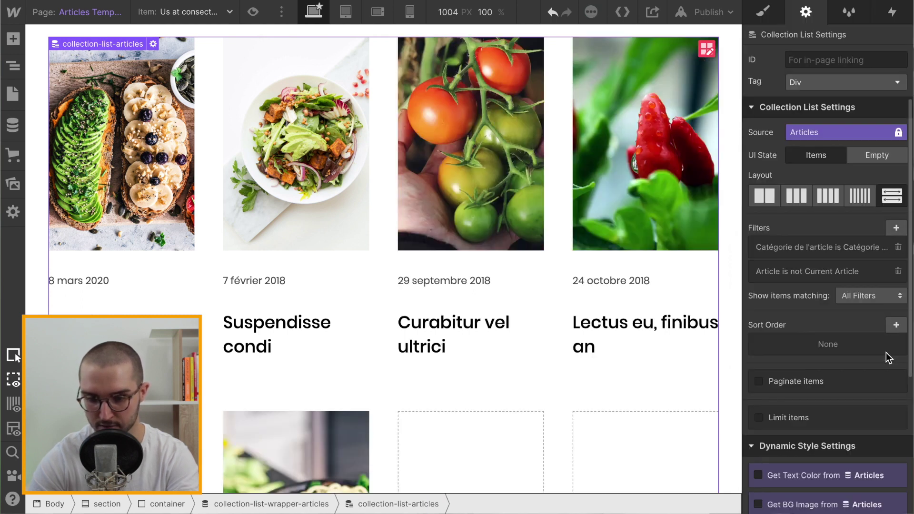
Limit the related-articles collection list to 4 items and check the resulting row
scroll(487, 225, down, 2)
scroll(487, 225, down, 1)
scroll(487, 225, up, 2)
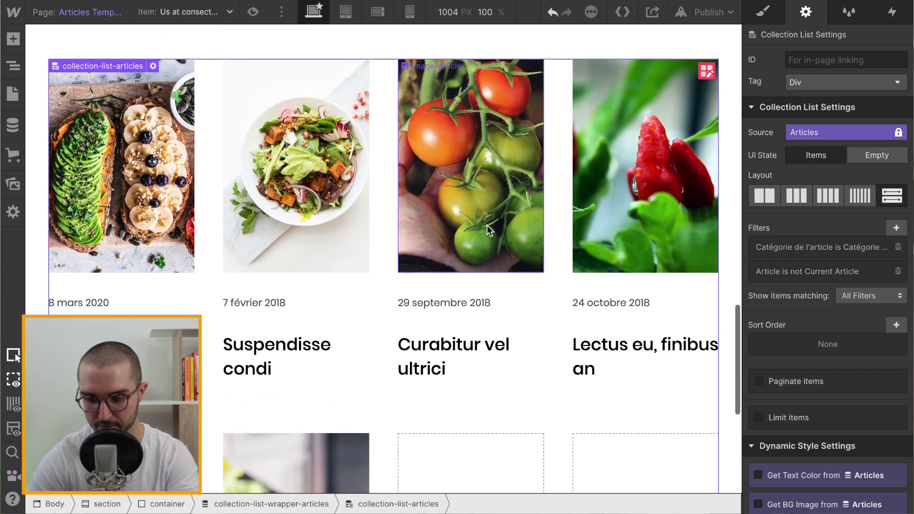
click(759, 417)
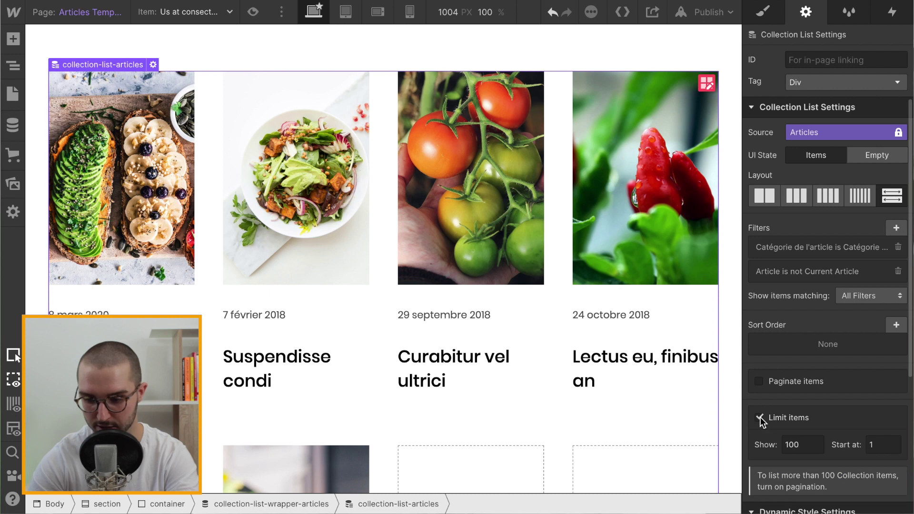
text(4)
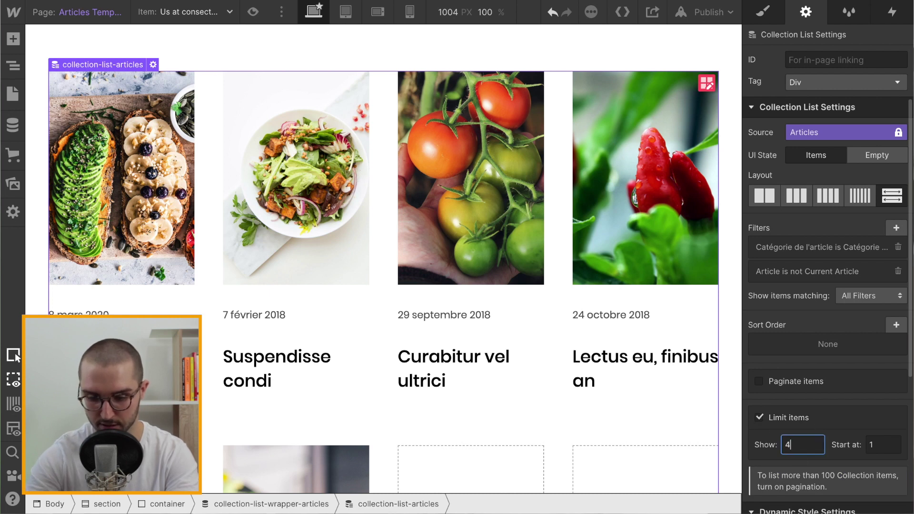
scroll(444, 296, down, 1)
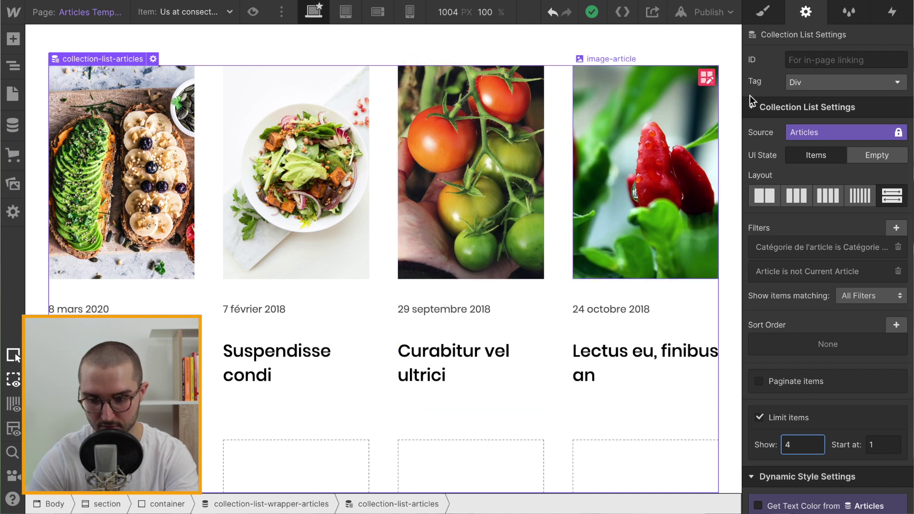
scroll(613, 121, up, 1)
scroll(613, 121, up, 1)
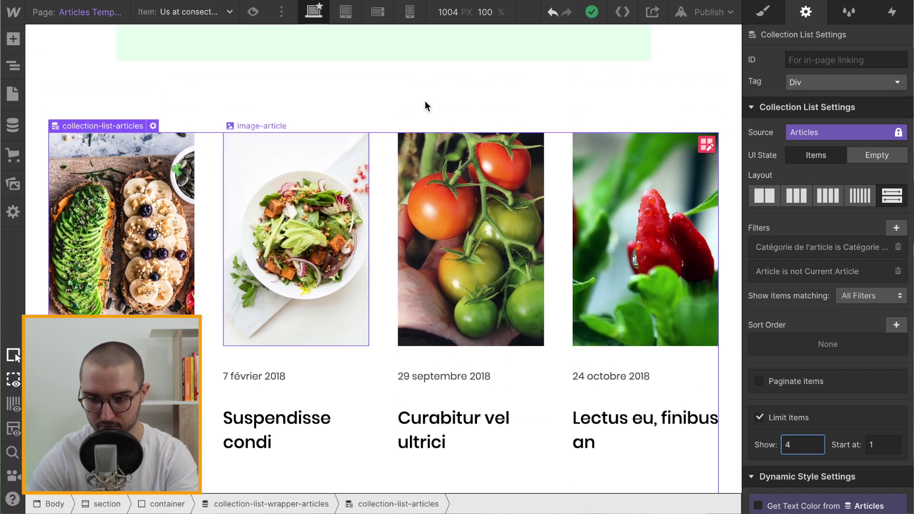
Select the collection-list-wrapper-articles element on this page and duplicate its class
click(764, 17)
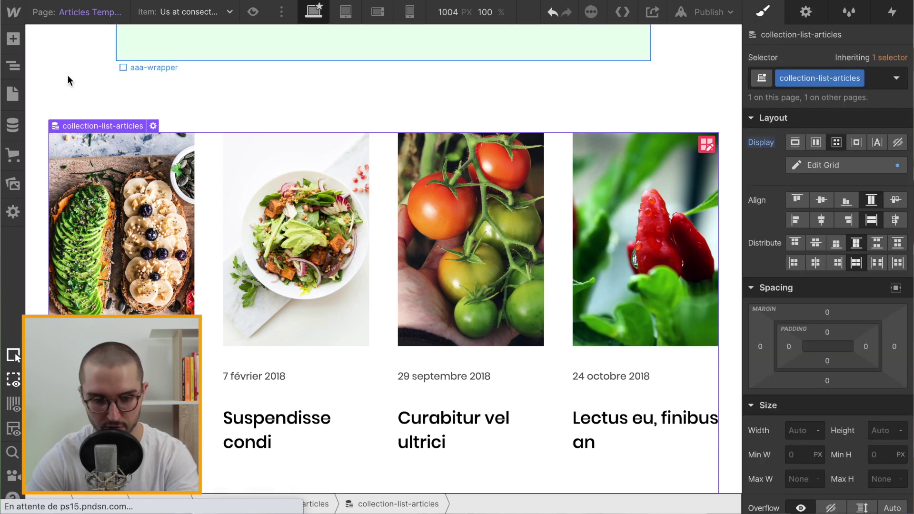
click(13, 65)
click(119, 170)
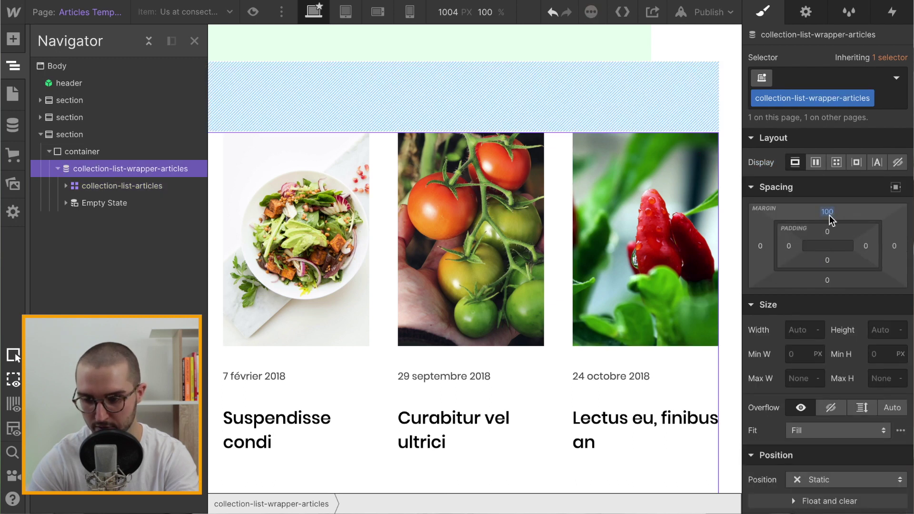
click(870, 99)
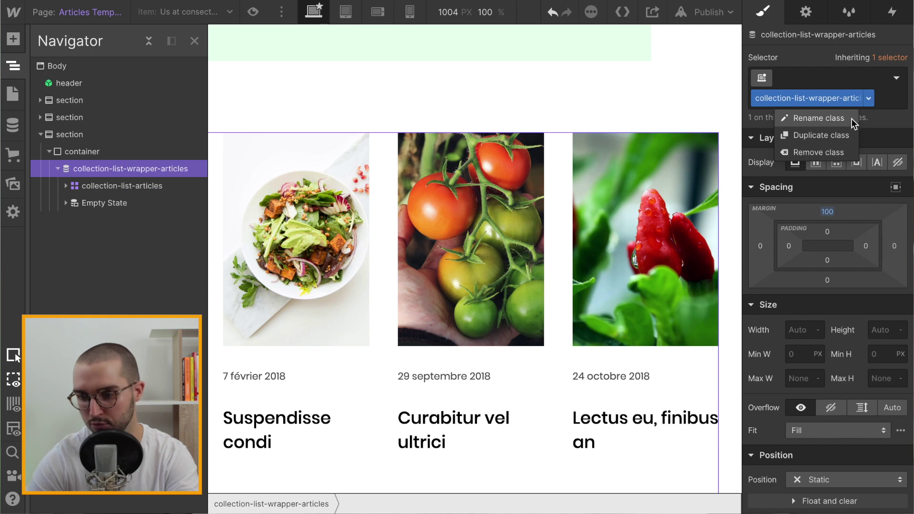
click(890, 101)
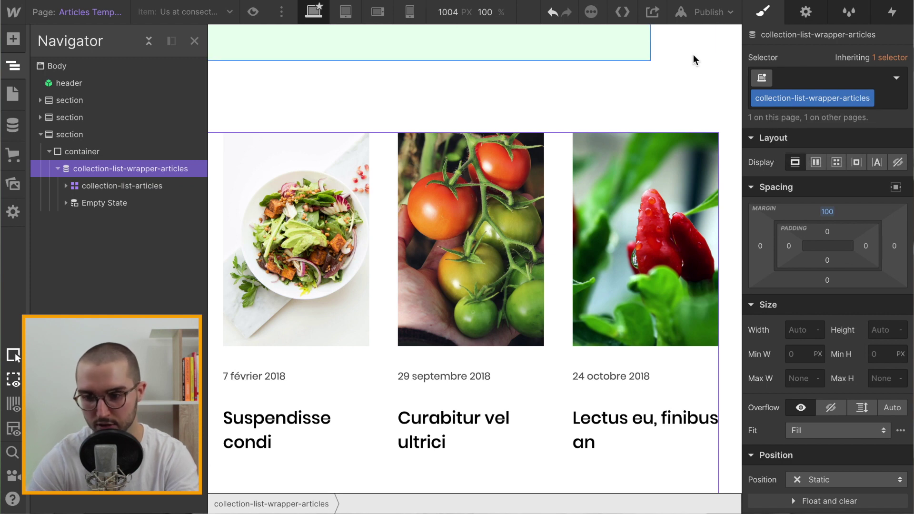
click(869, 99)
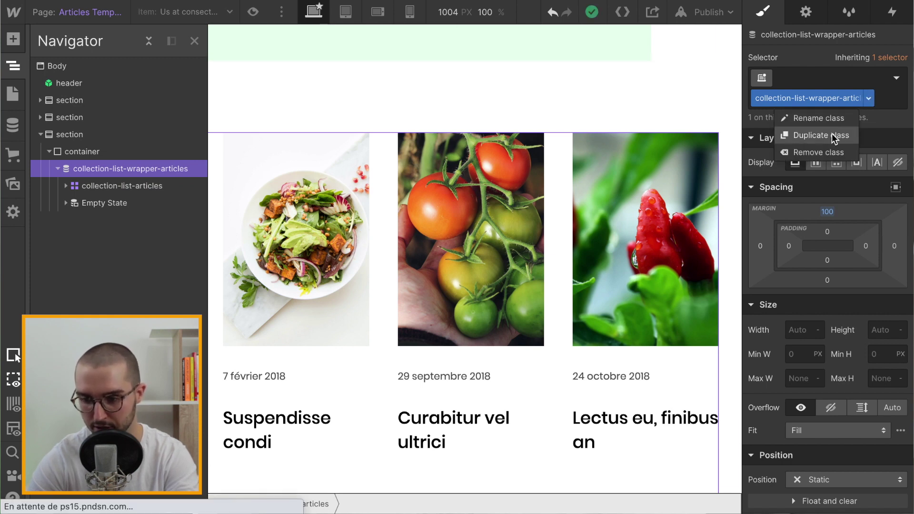
click(833, 135)
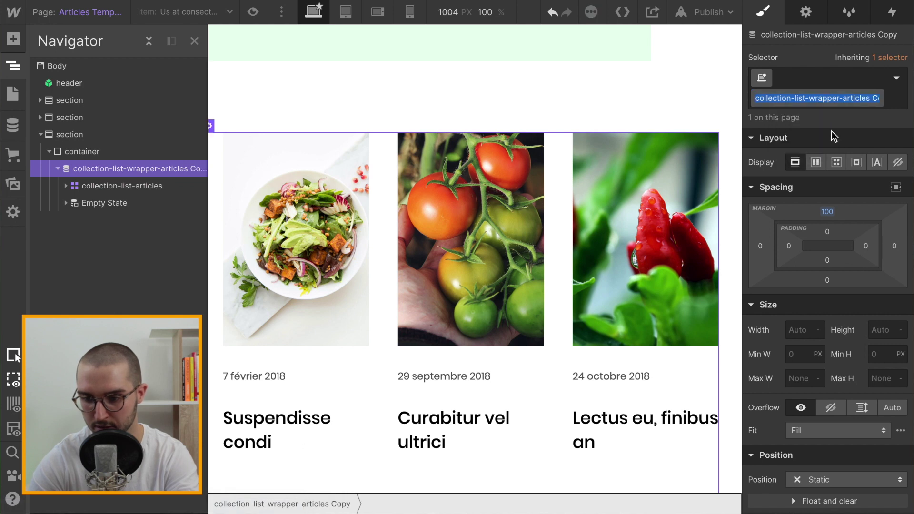
Rename the duplicated wrapper class as collection-list-wrapper-template-article
click(838, 98)
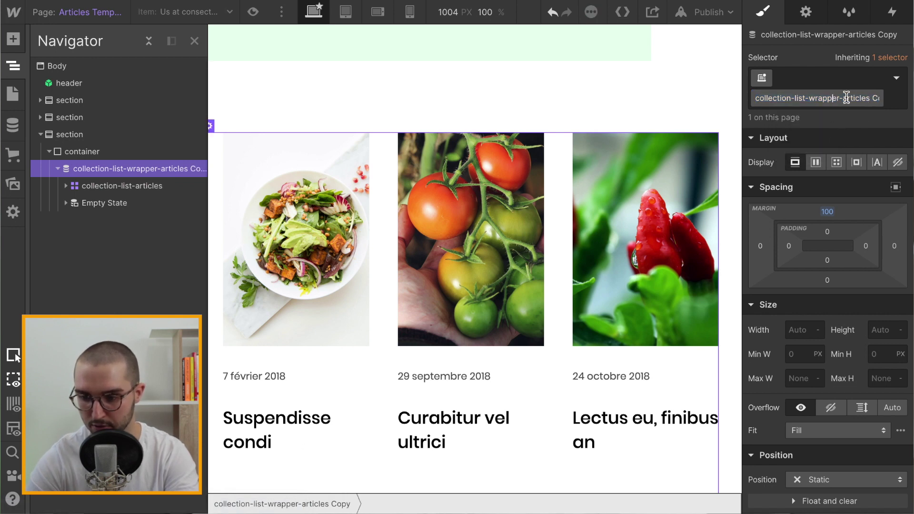
click(884, 105)
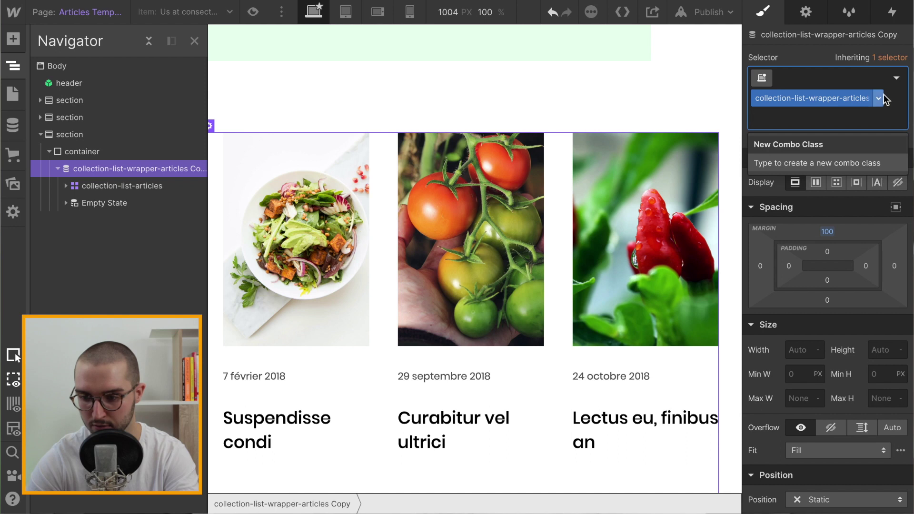
click(879, 98)
click(845, 113)
click(869, 99)
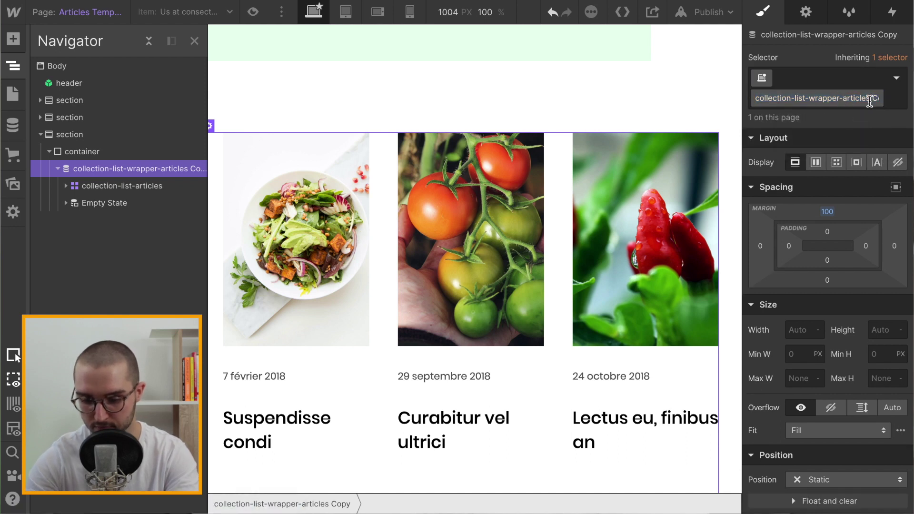
text(template-)
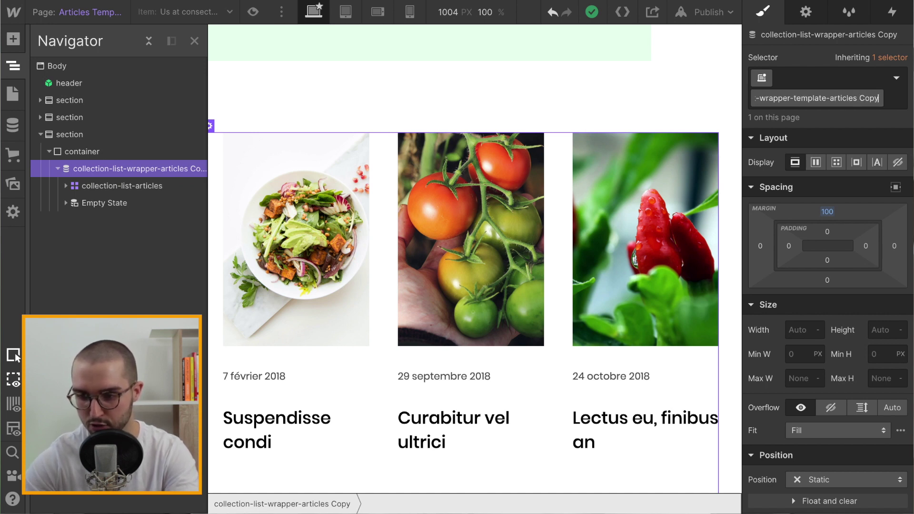
key(BackSpace)
key(BackSpace)
key(BackSpace)
key(BackSpace)
key(BackSpace)
key(BackSpace)
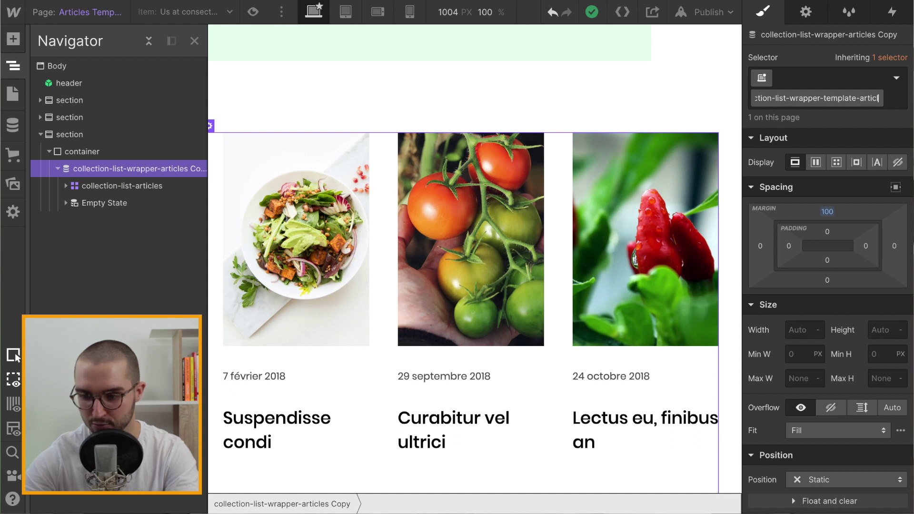
key(Return)
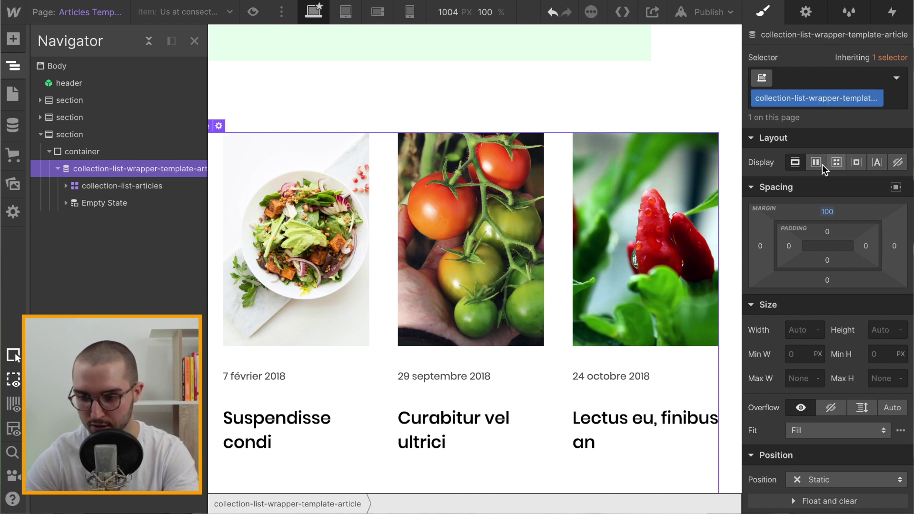
Try a top margin of 0 and a top margin of 32 px on the related-articles list wrapper
click(828, 212)
text(0)
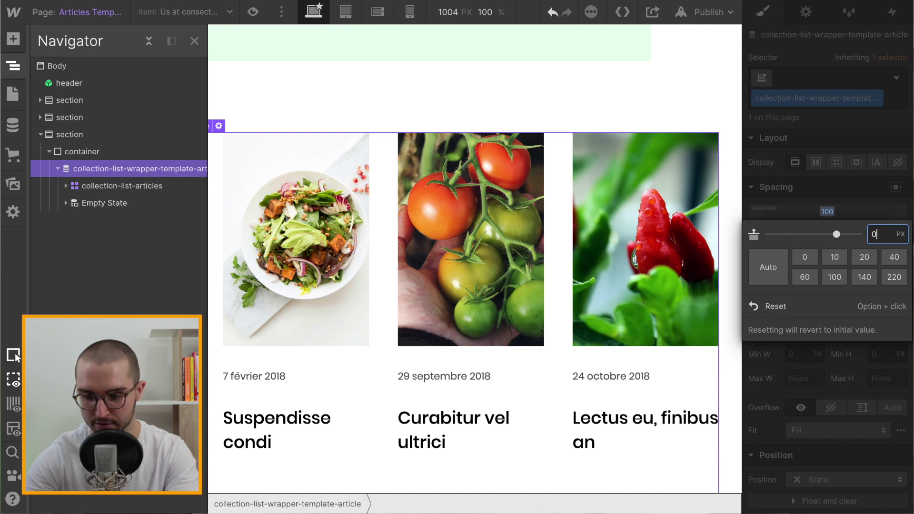
key(Return)
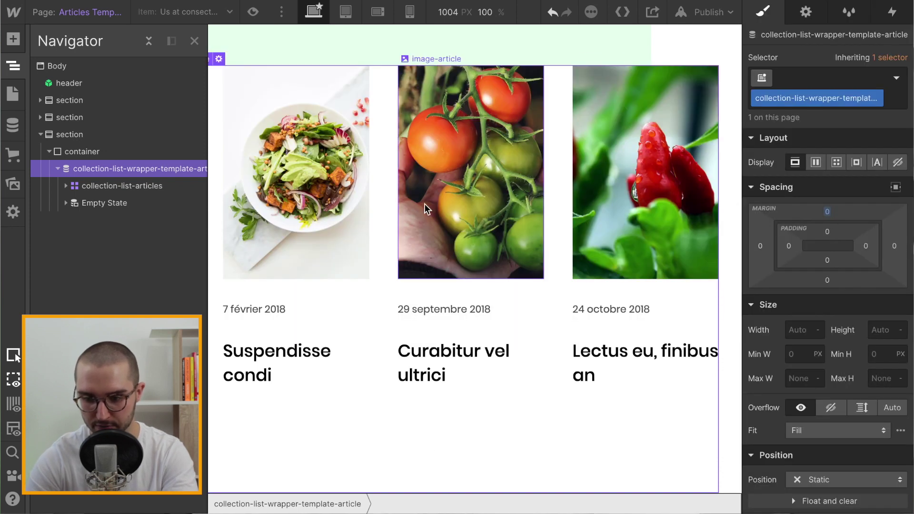
click(826, 212)
text(32)
key(Return)
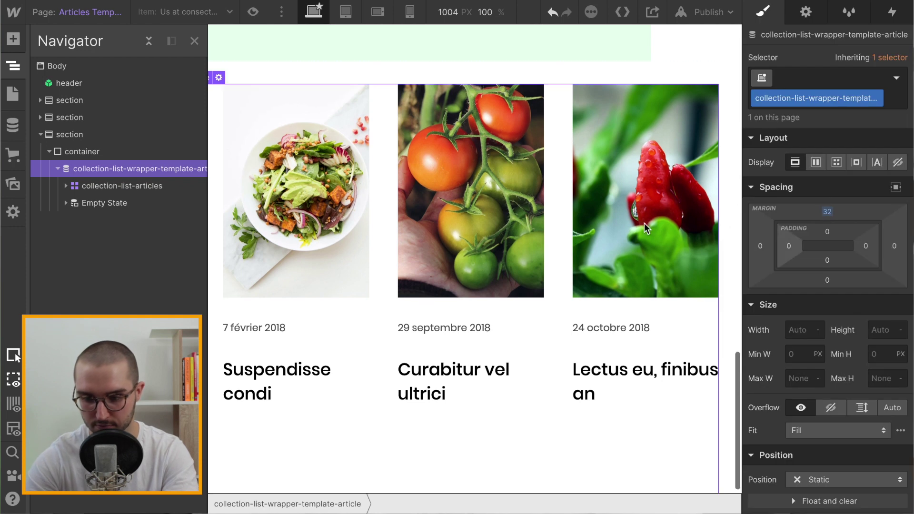
Set the top margin of the related-articles list wrapper to 64 px and check the spacing above the list
click(828, 212)
text(64)
key(Return)
scroll(526, 319, down, 1)
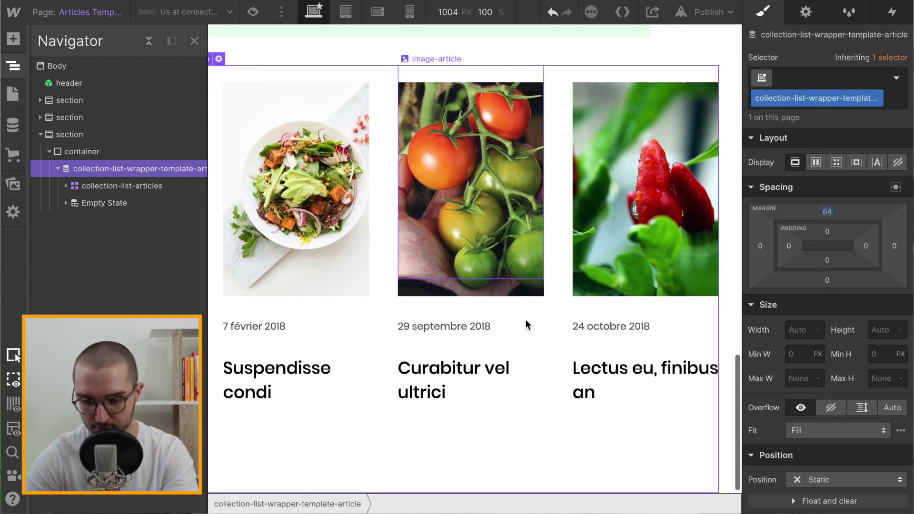
Duplicate the collection-list-articles class on the inner list and name the copy collection-list-article-template
click(107, 190)
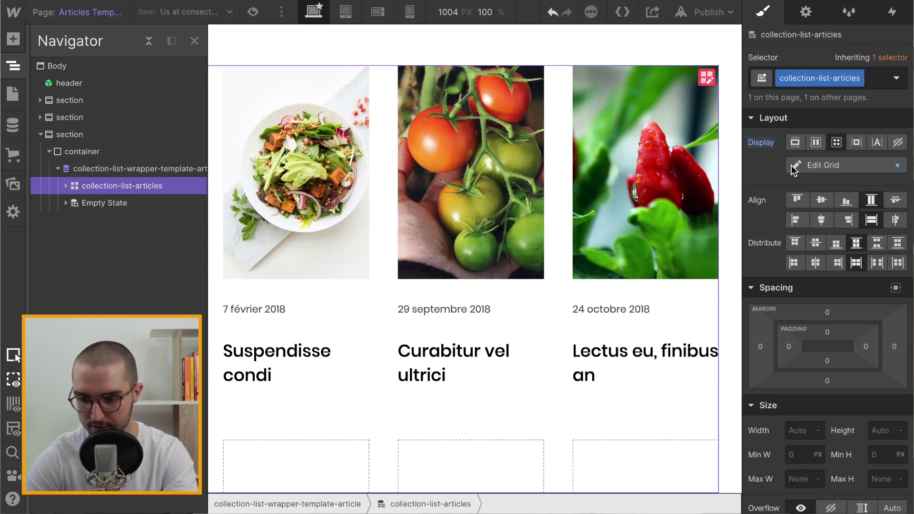
click(859, 79)
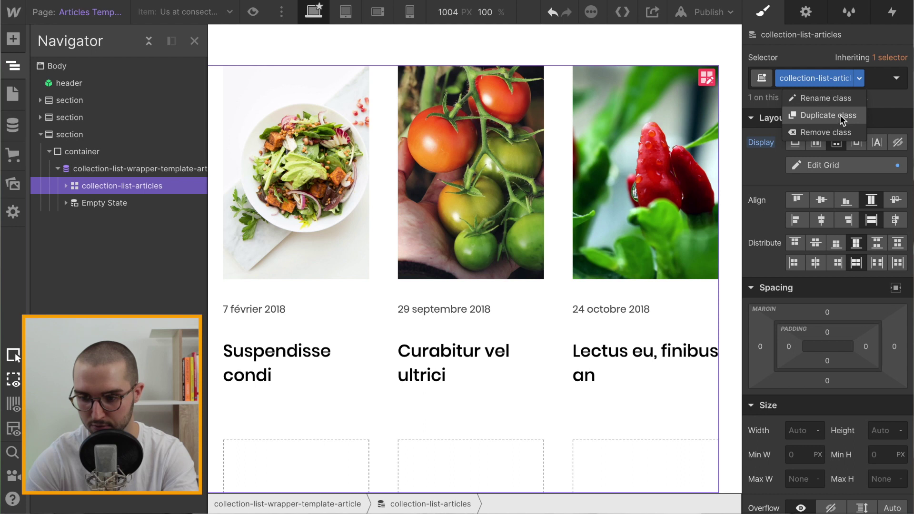
click(841, 115)
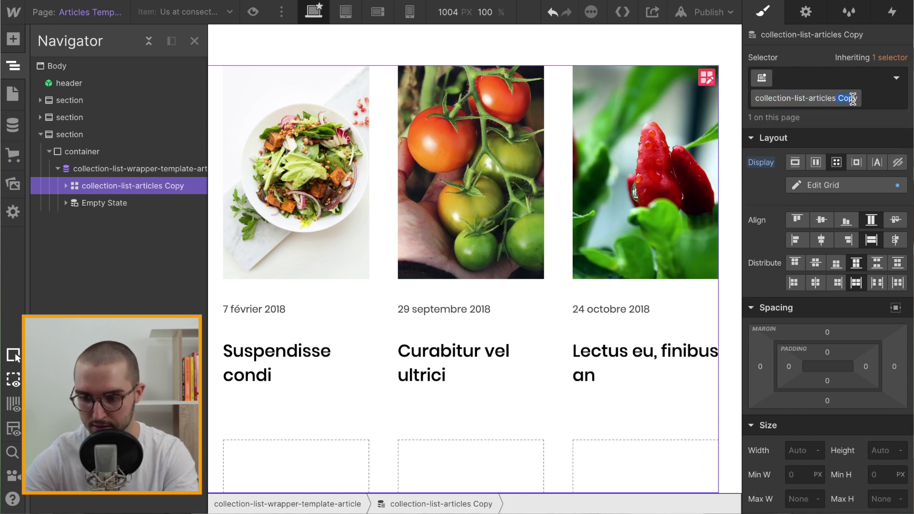
key(BackSpace)
key(Right)
key(BackSpace)
key(BackSpace)
text(-templ)
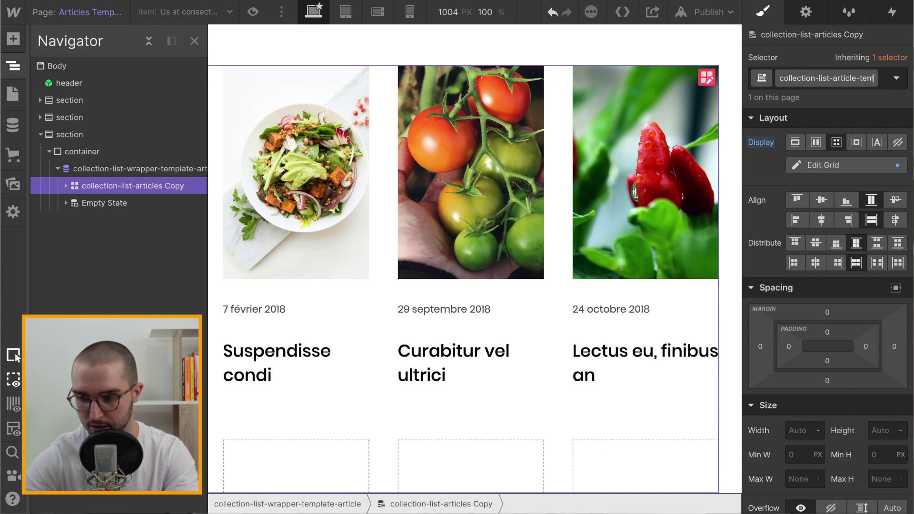
key(Return)
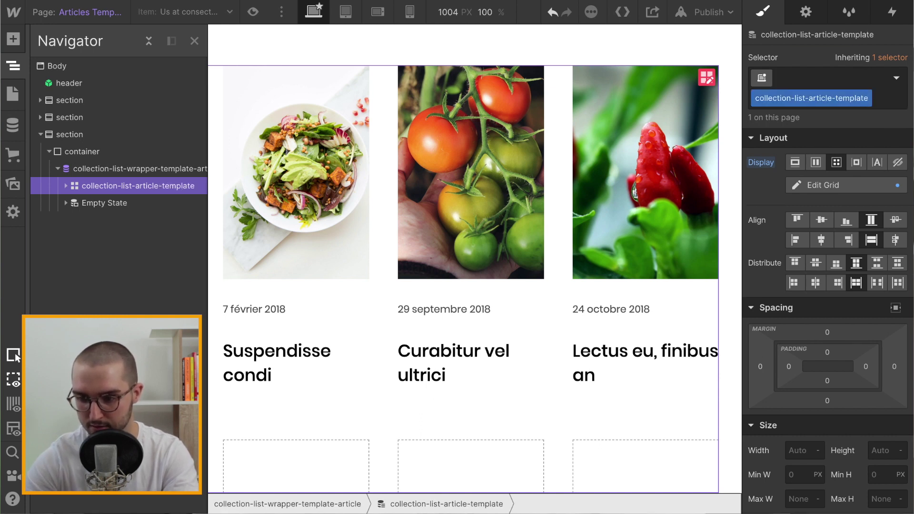
Edit the collection-list-article-template grid, reduce its row gap to 0 px, and close the Navigator to reveal all four columns
click(706, 78)
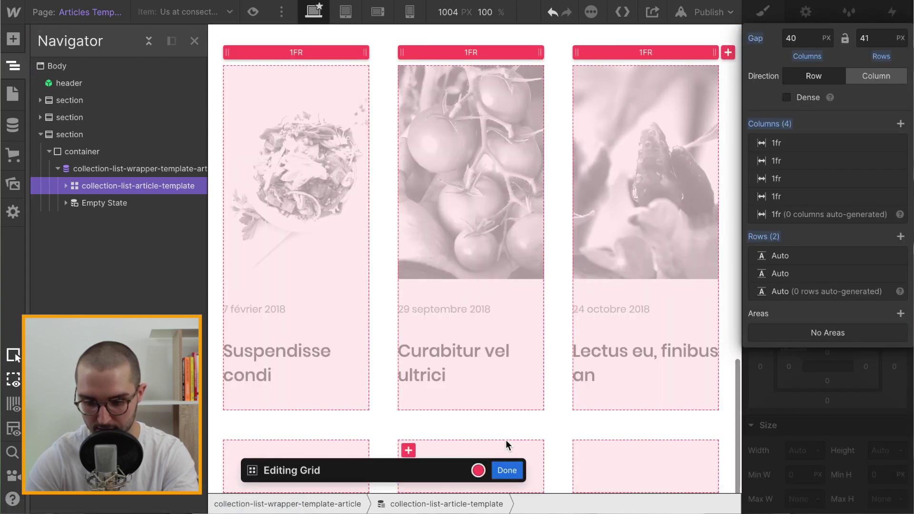
drag(506, 412, 503, 376)
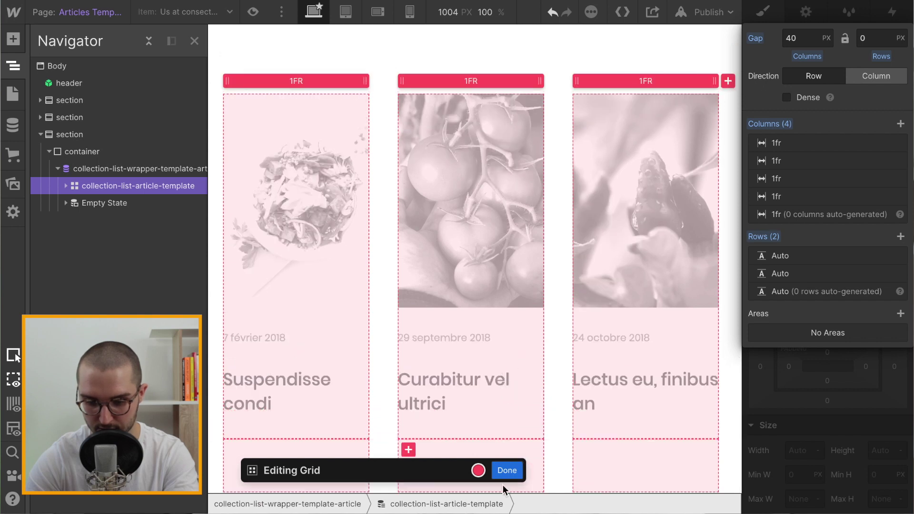
click(195, 41)
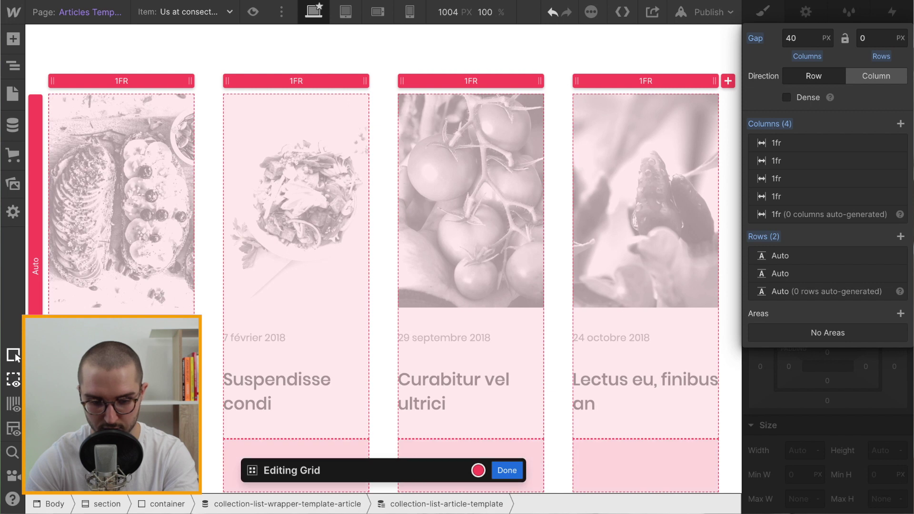
Delete the extra second row from the collection-list-article-template grid, finish grid editing and preview the page
click(59, 498)
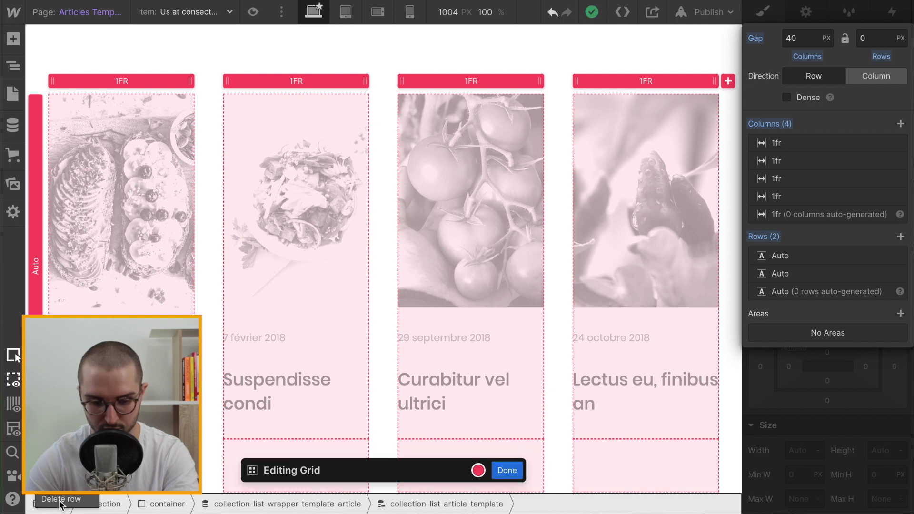
click(507, 471)
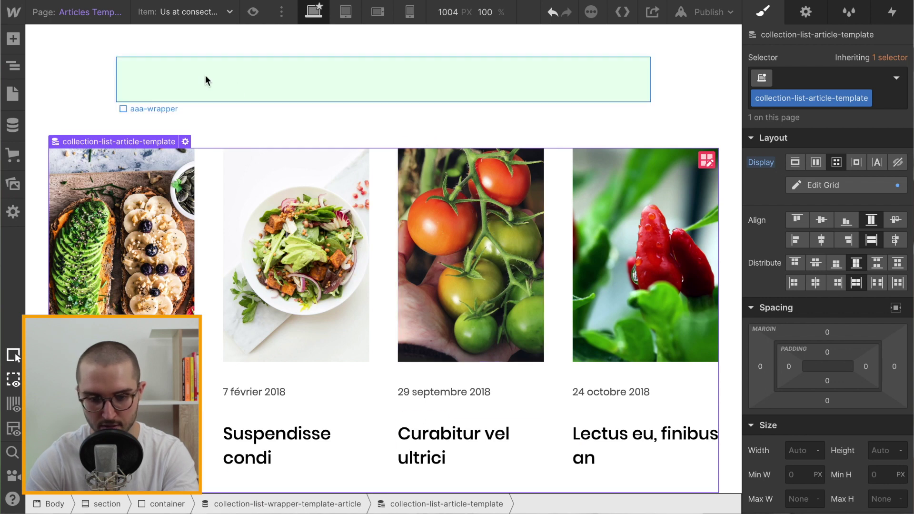
click(254, 12)
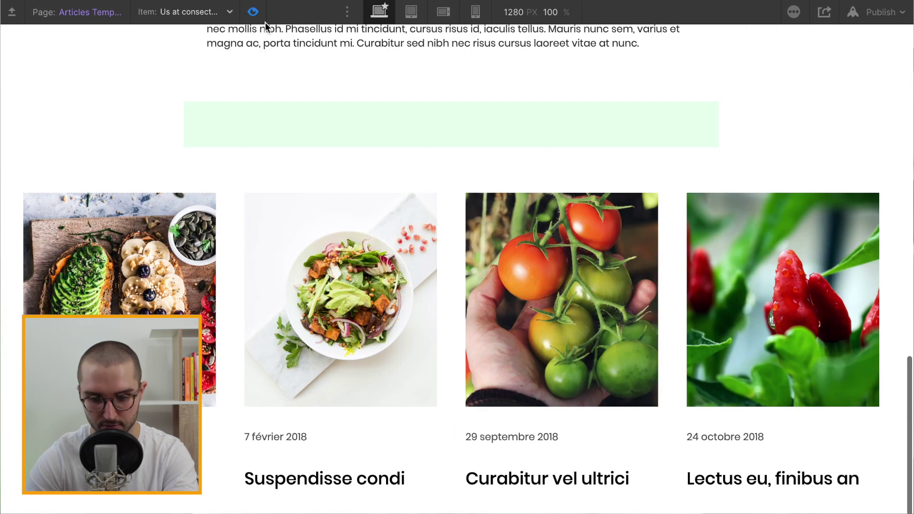
Compare the related-articles spacing in the preview with the "Dans la même rubrique" section of the Agricool reference page
scroll(520, 220, up, 10)
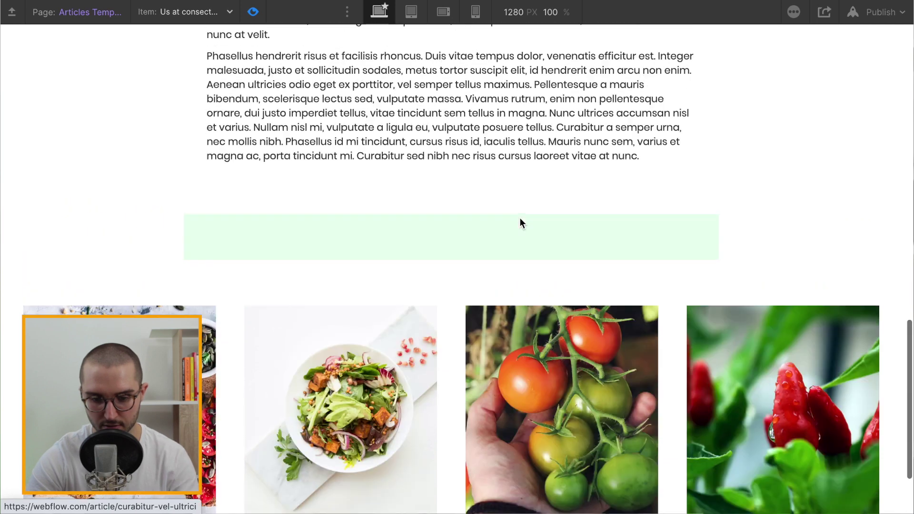
scroll(519, 220, up, 3)
scroll(520, 219, down, 12)
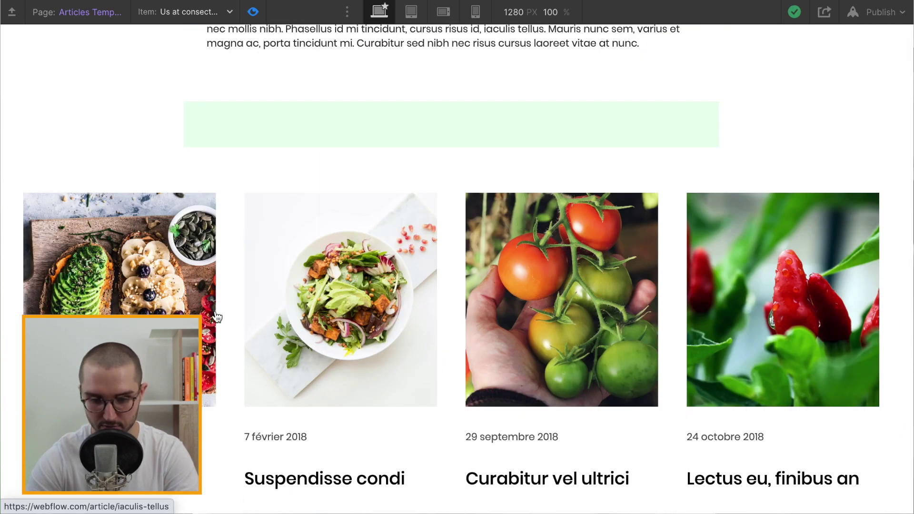
scroll(439, 247, up, 10)
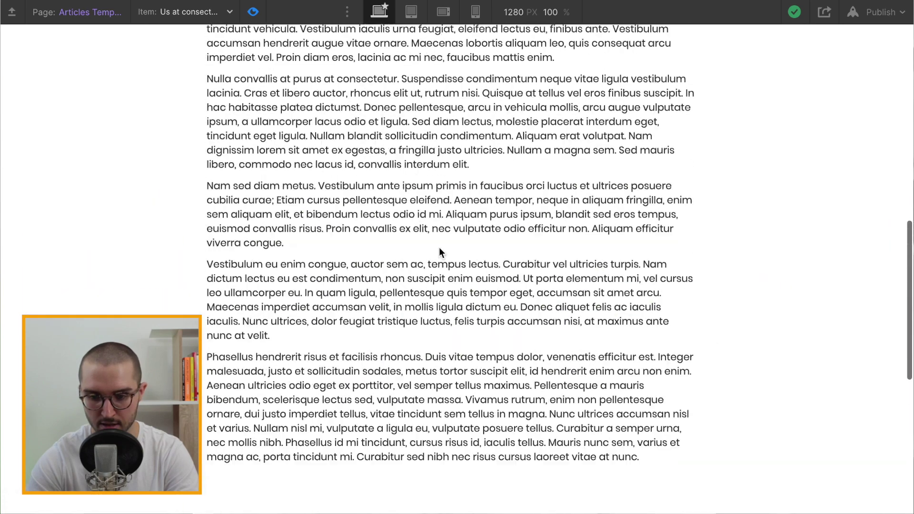
scroll(439, 247, down, 10)
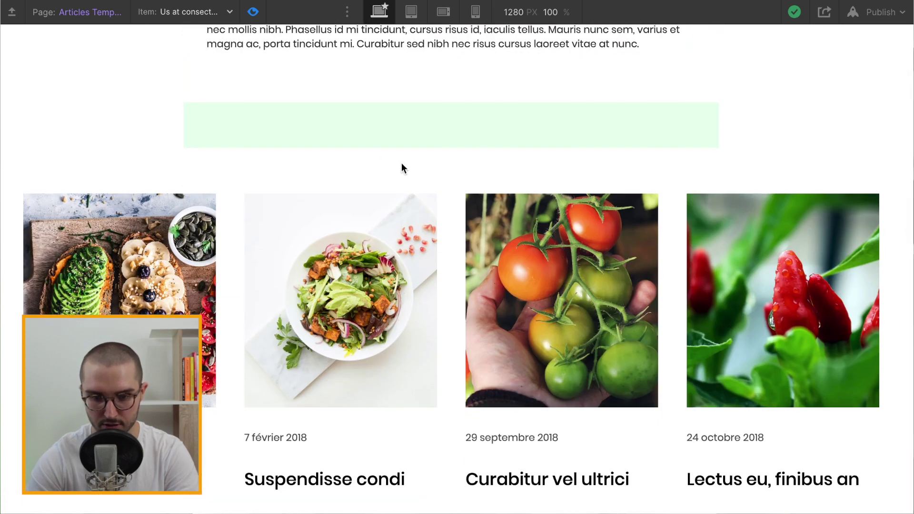
scroll(401, 163, up, 12)
scroll(401, 164, down, 12)
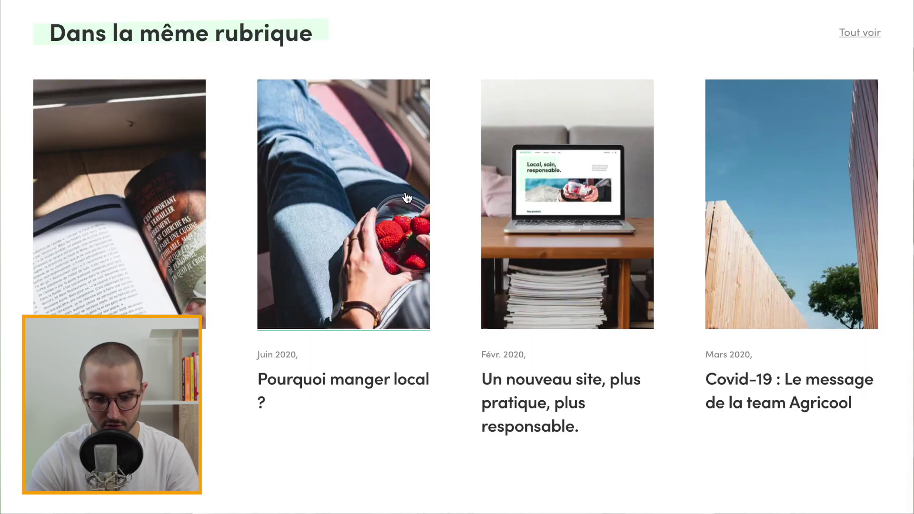
scroll(405, 202, up, 10)
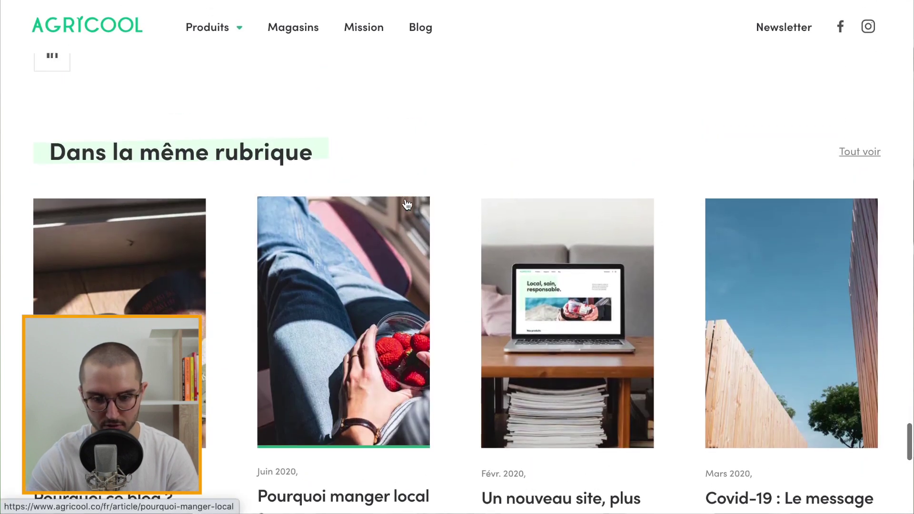
scroll(406, 200, up, 5)
scroll(405, 200, down, 15)
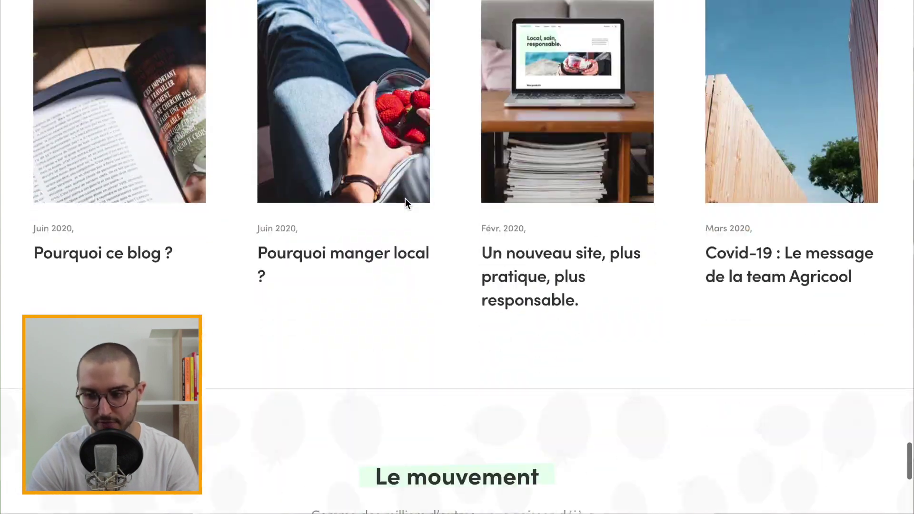
scroll(407, 205, up, 6)
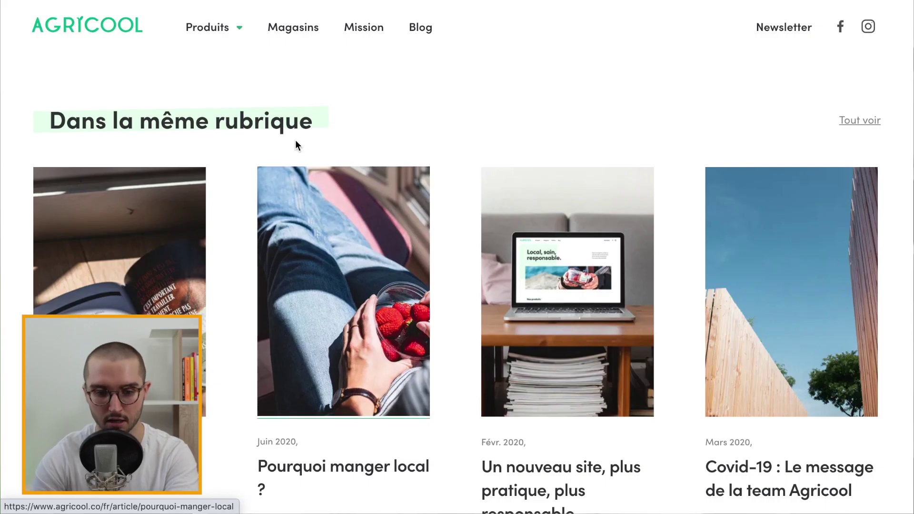
key(ctrl+Tab)
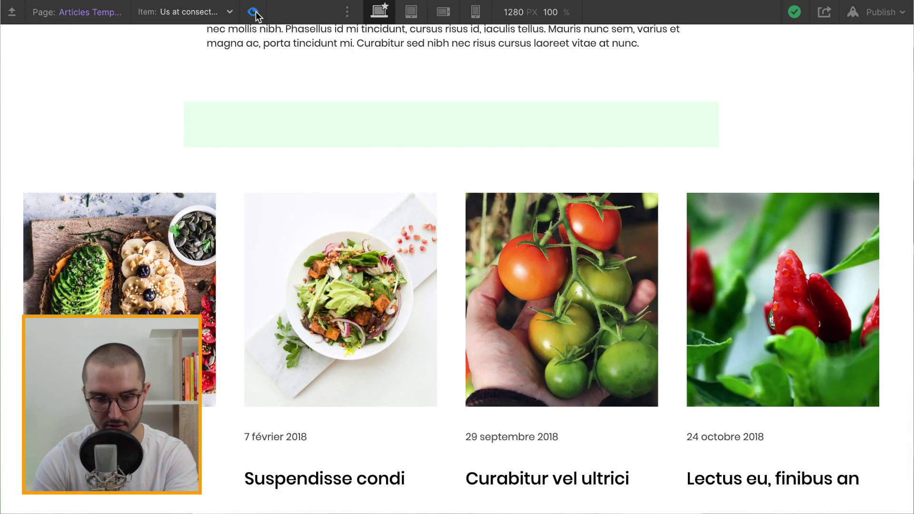
Leave the preview and set the left and right padding of the section class to 45 px
click(254, 12)
click(36, 253)
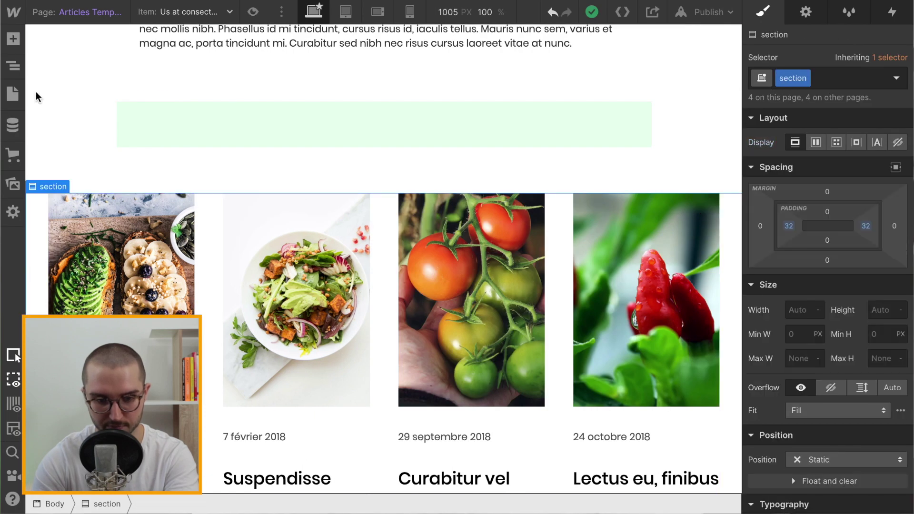
click(16, 68)
click(74, 151)
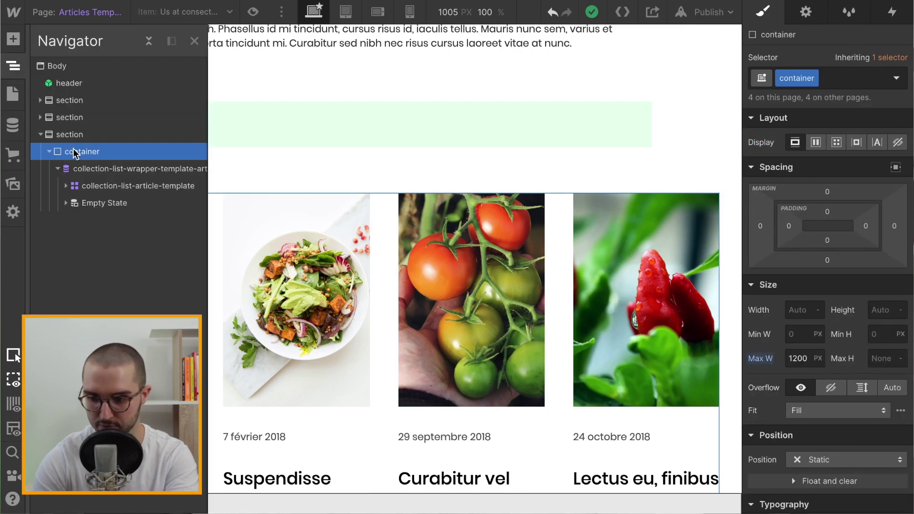
click(145, 134)
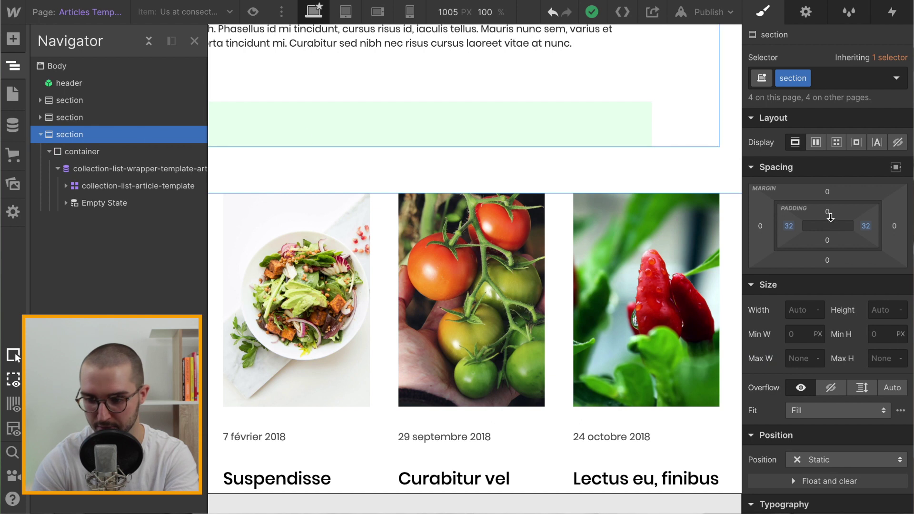
drag(789, 225, 798, 232)
click(789, 226)
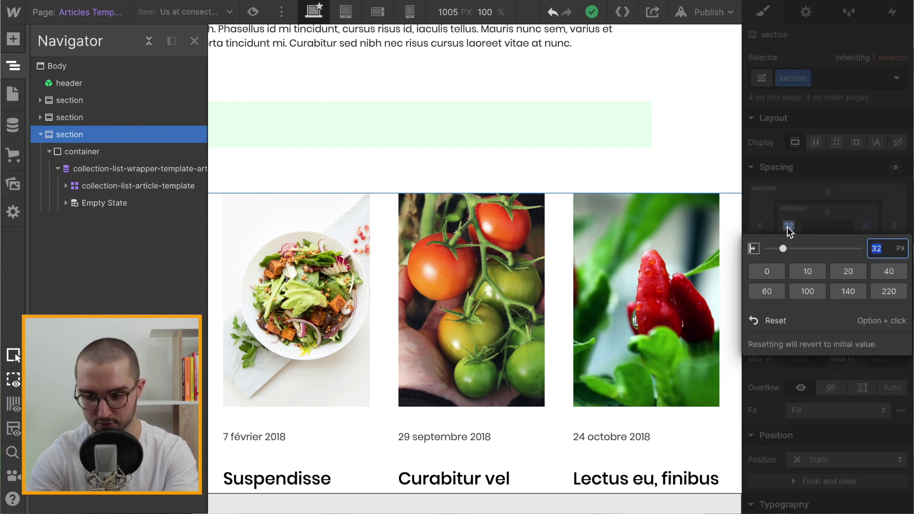
text(45)
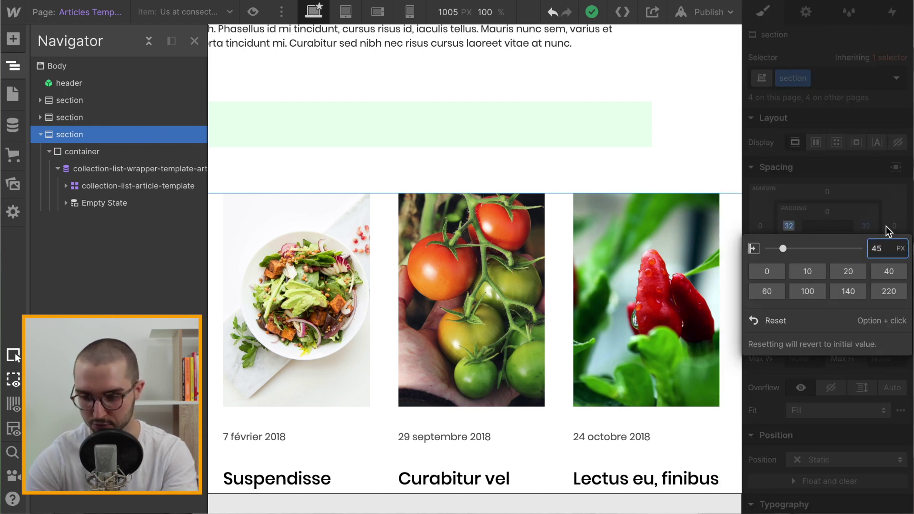
key(Return)
click(866, 227)
text(45)
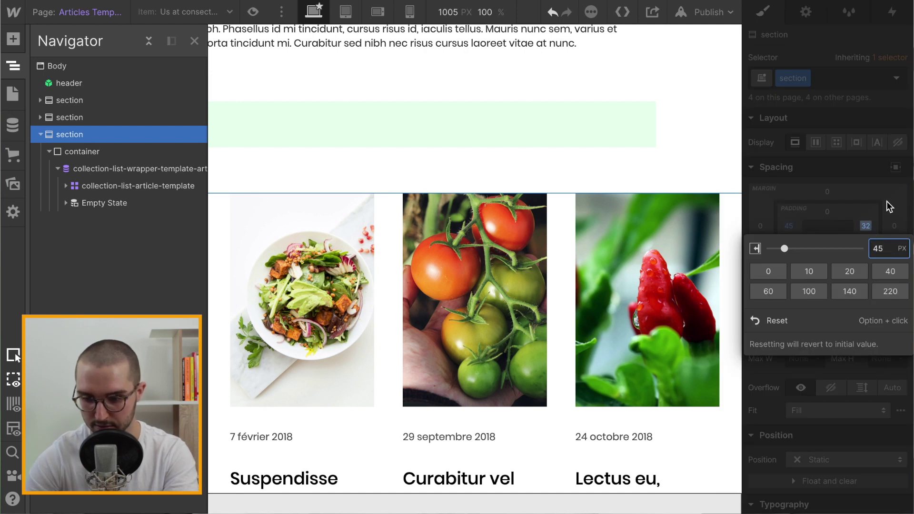
key(Return)
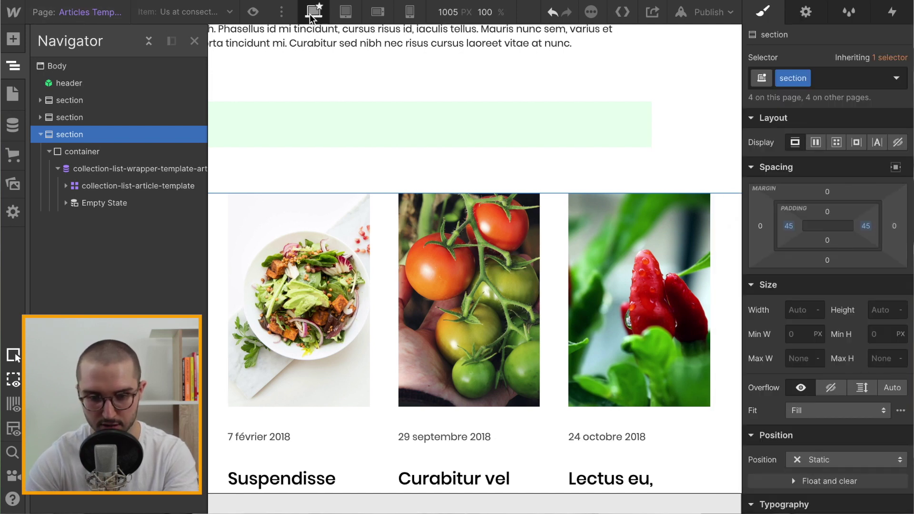
Preview the article page, follow the Agricool header link to the Blog page and check the article grid's side spacing
click(252, 12)
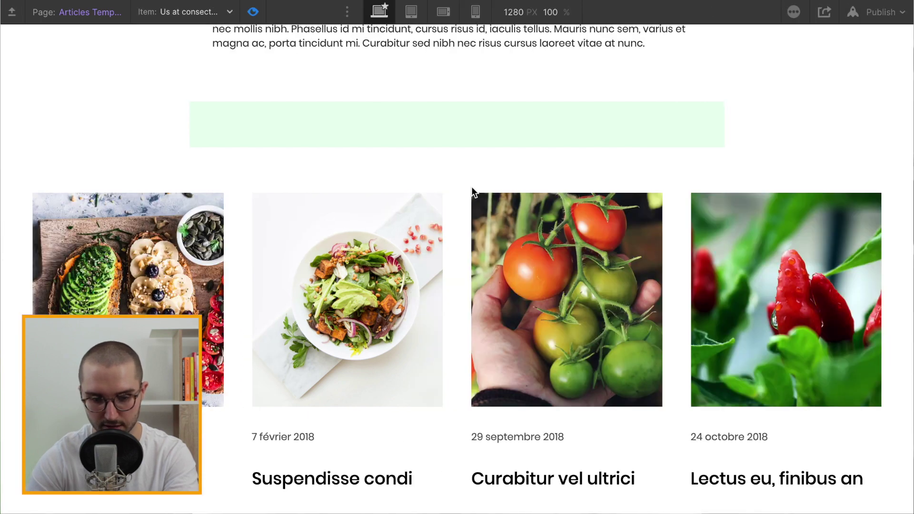
scroll(472, 187, up, 10)
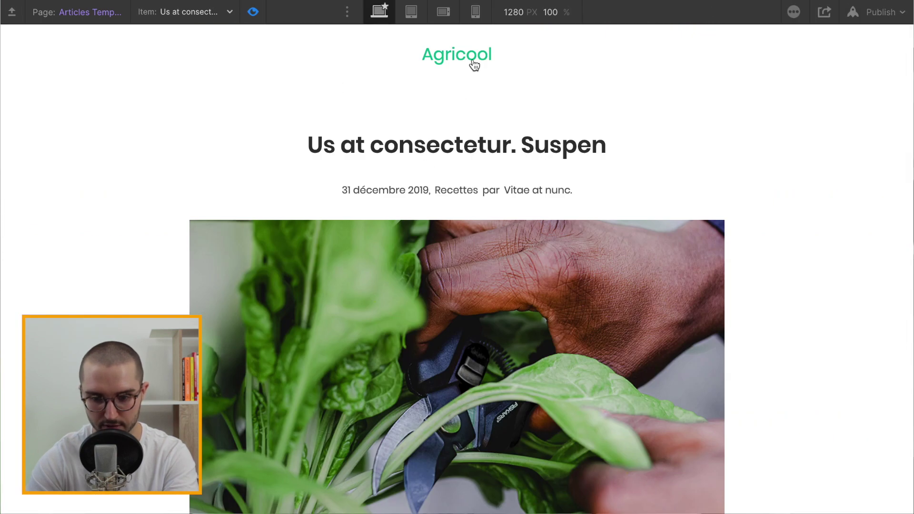
click(473, 62)
scroll(495, 219, down, 15)
scroll(494, 220, up, 10)
scroll(493, 219, up, 5)
scroll(492, 219, down, 10)
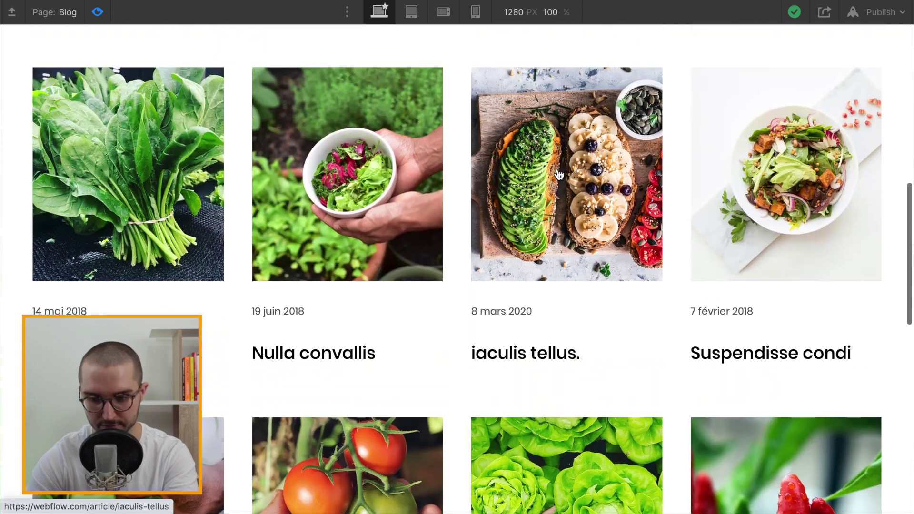
Open the "iaculis tellus." article in the preview and check its related articles and the spacing above them
click(557, 169)
scroll(656, 274, down, 15)
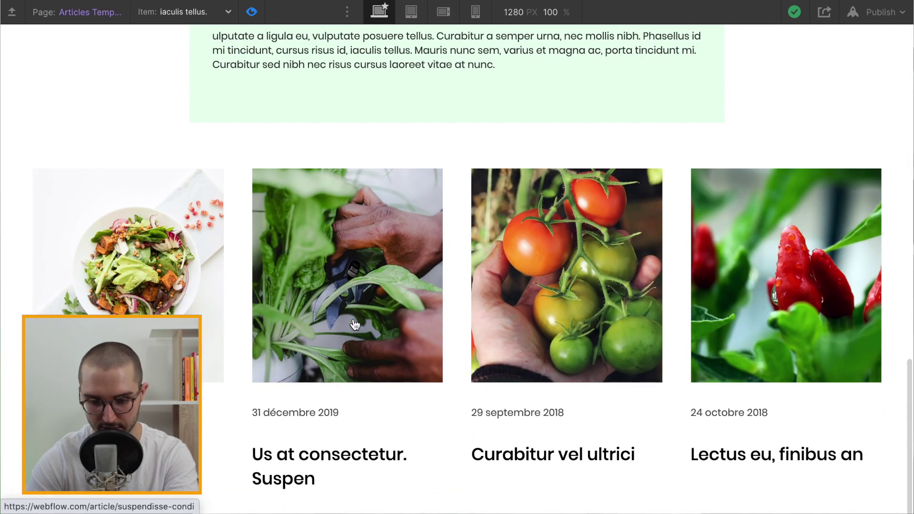
scroll(475, 191, up, 10)
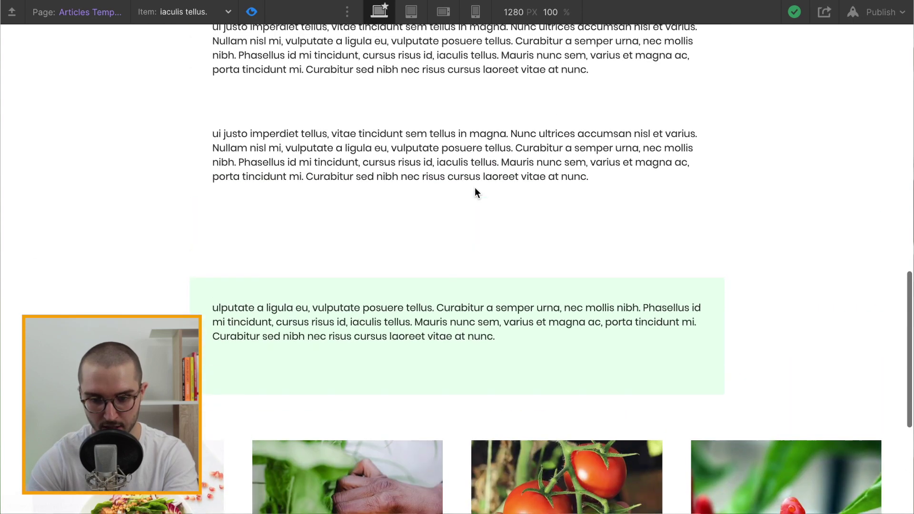
scroll(475, 187, down, 5)
scroll(475, 188, down, 5)
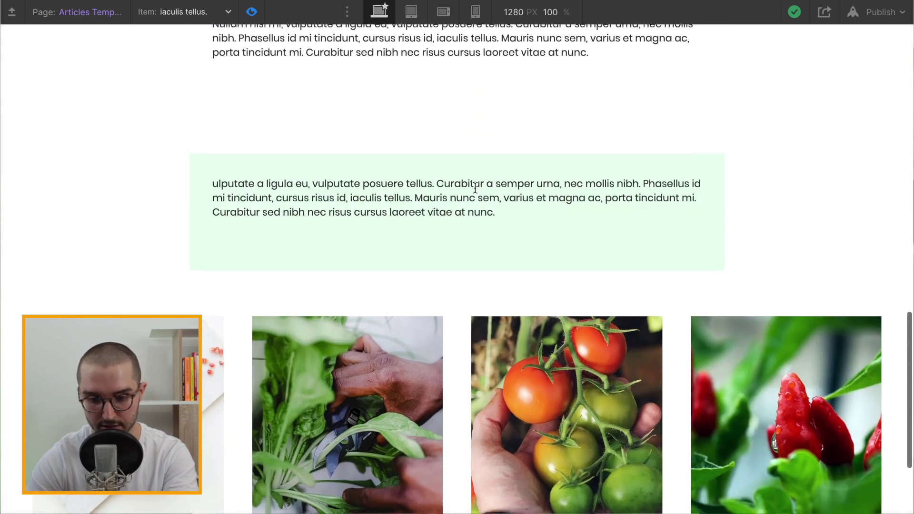
scroll(475, 187, up, 15)
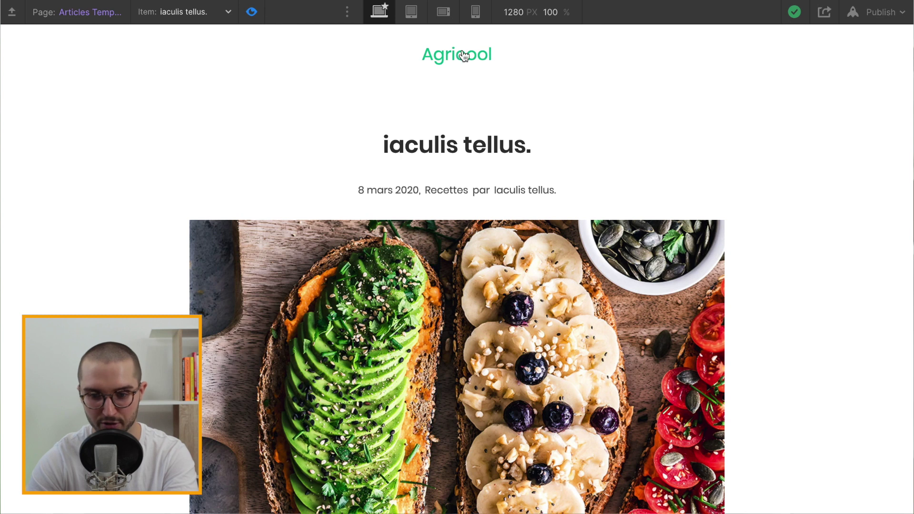
Return to the Blog page and examine its category navigation and featured-article block in both the preview and the editor
click(464, 56)
scroll(280, 244, down, 3)
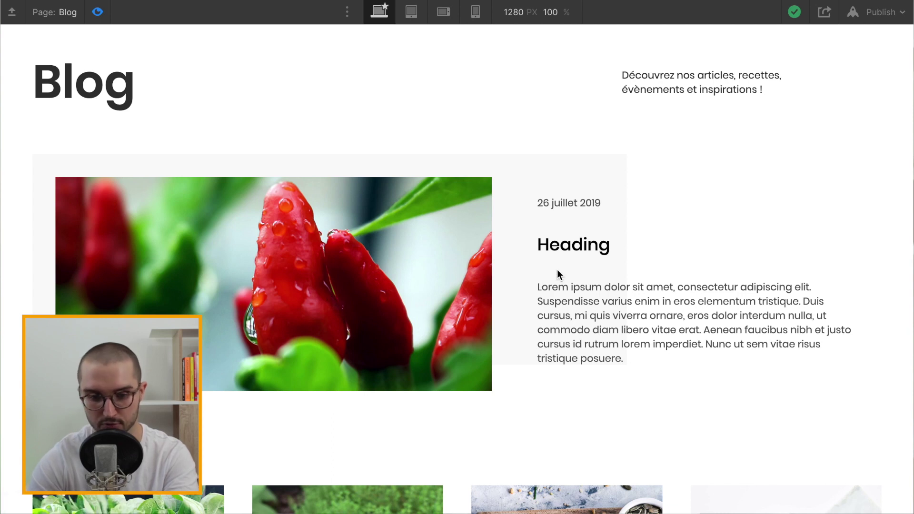
scroll(363, 222, up, 3)
click(453, 104)
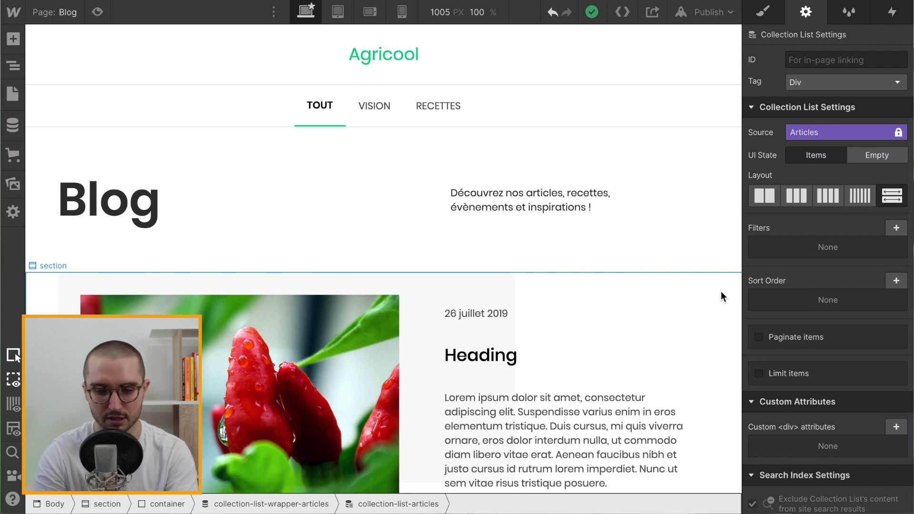
scroll(721, 293, down, 3)
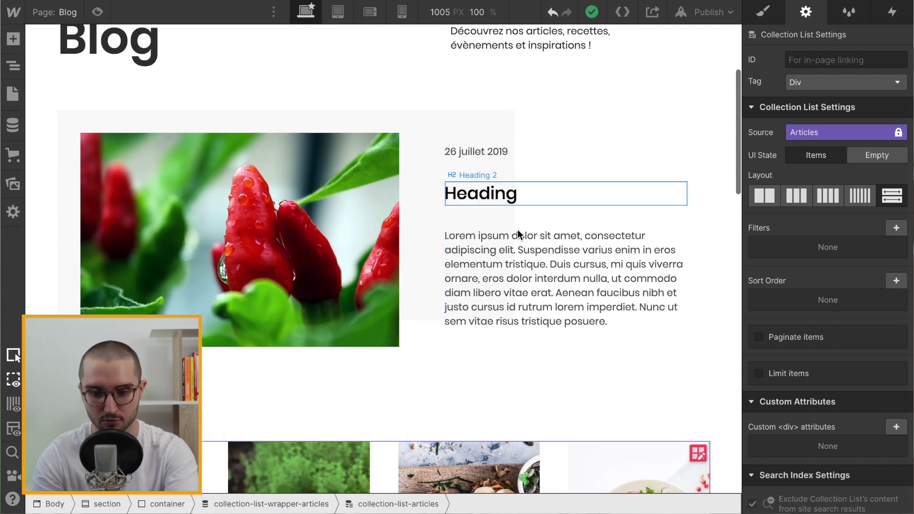
scroll(228, 110, up, 2)
scroll(194, 131, up, 1)
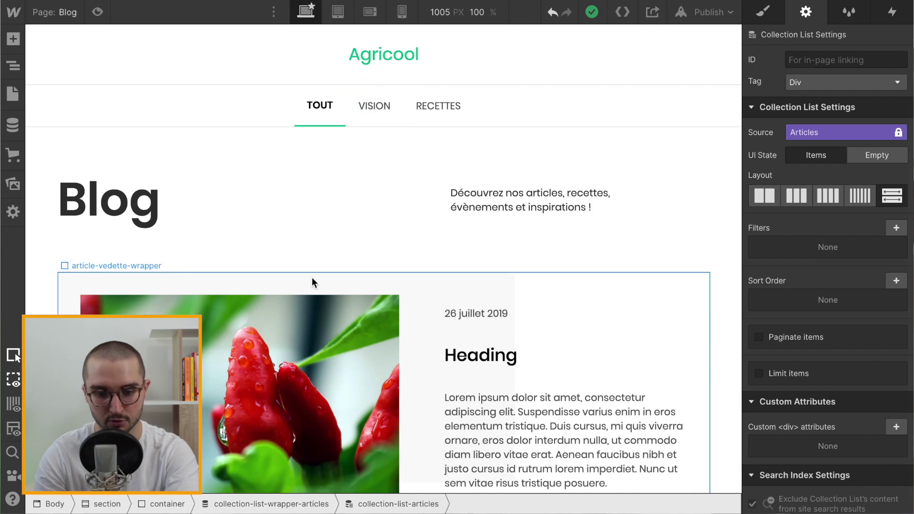
scroll(312, 277, down, 3)
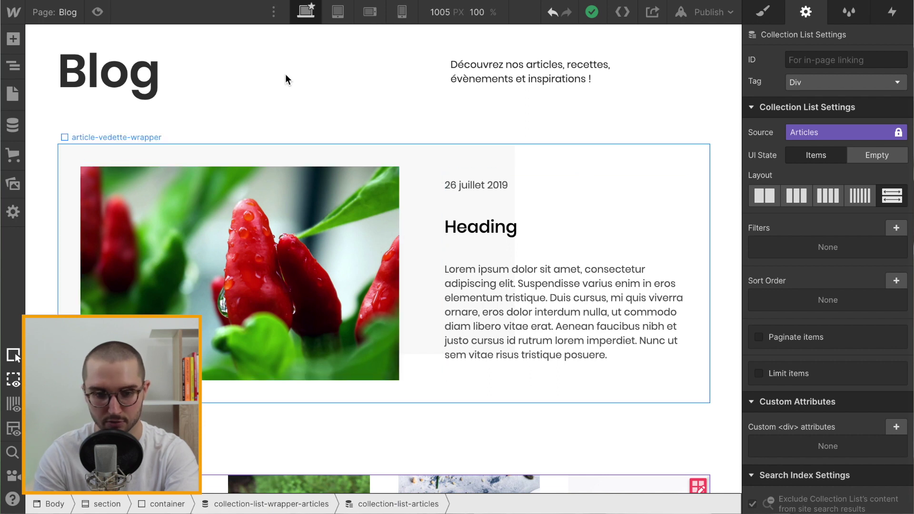
click(97, 12)
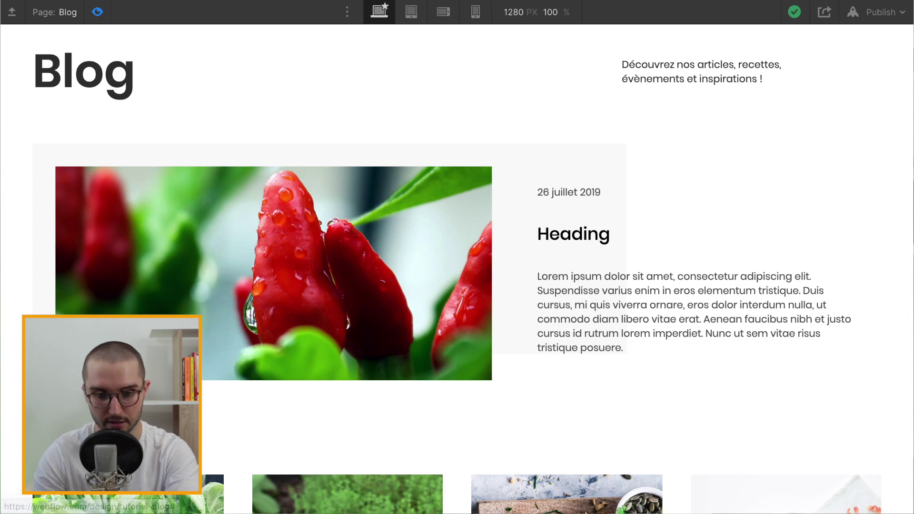
click(97, 12)
Review the Blog page's article list, then switch to the Agricool reference page and examine the "Le mouvement" section below its related articles
scroll(415, 176, down, 6)
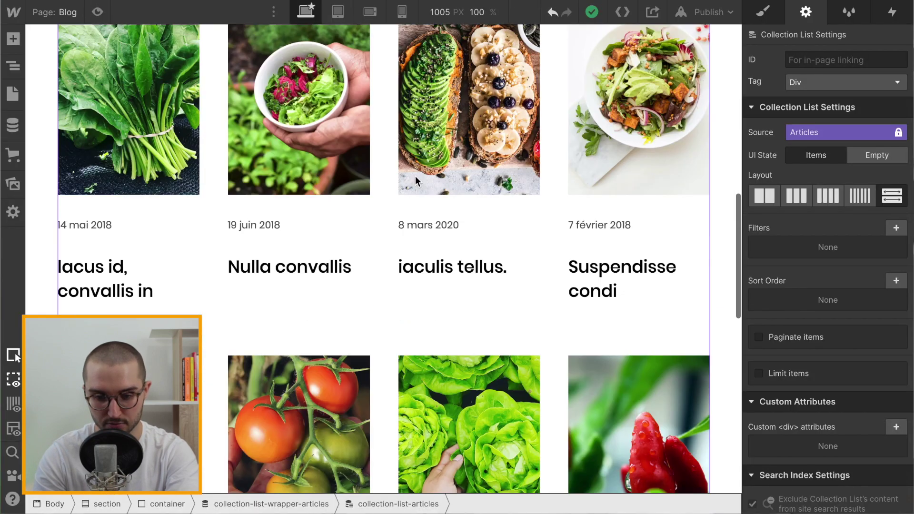
scroll(416, 175, down, 10)
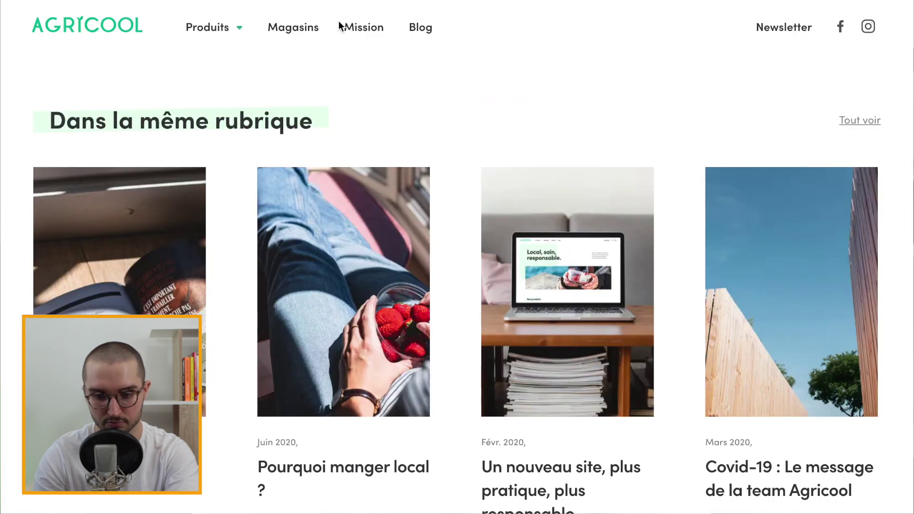
scroll(467, 289, down, 12)
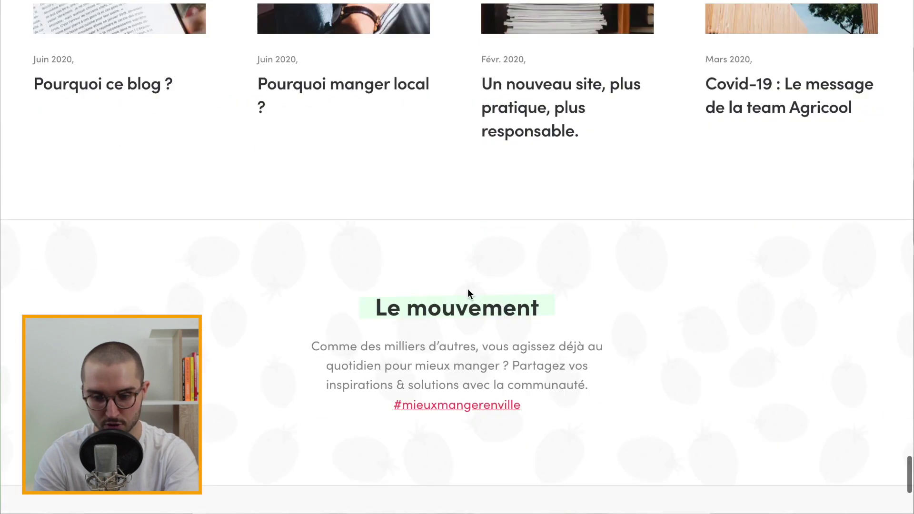
Open the reference site's Blog page from the article and examine its pagination and "Le mouvement" section
scroll(471, 278, up, 2)
scroll(475, 269, up, 9)
scroll(476, 269, down, 1)
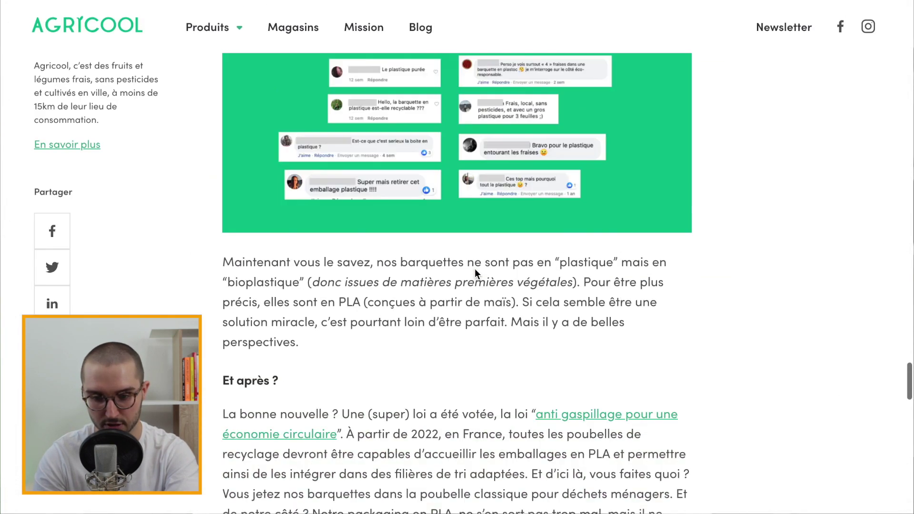
scroll(475, 269, down, 5)
scroll(475, 269, up, 15)
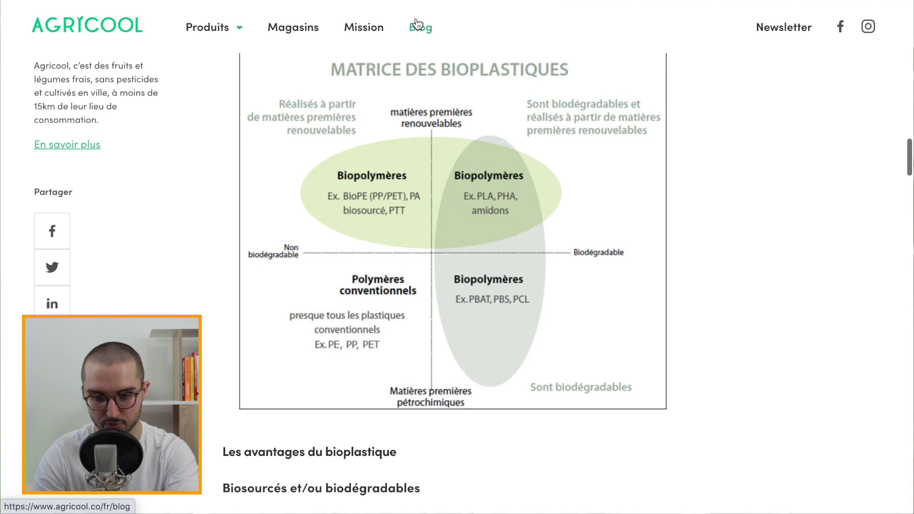
click(418, 25)
scroll(490, 368, down, 15)
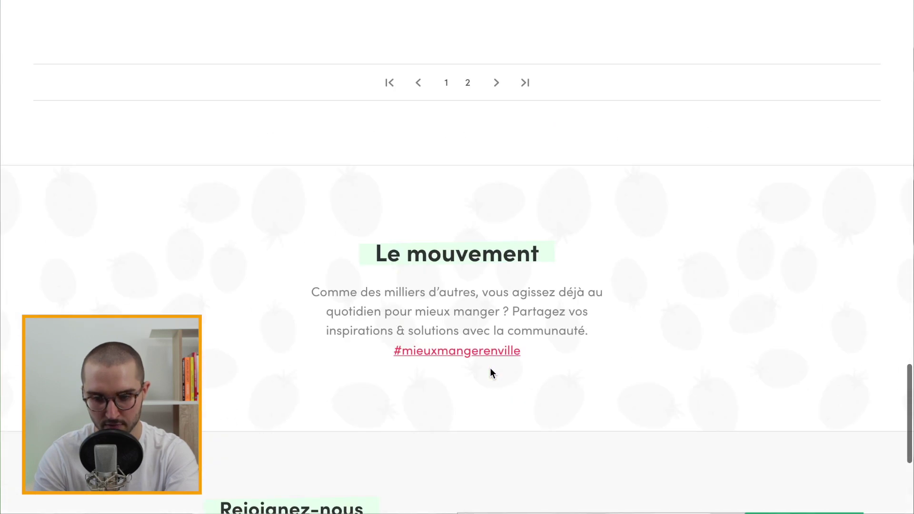
scroll(491, 369, up, 5)
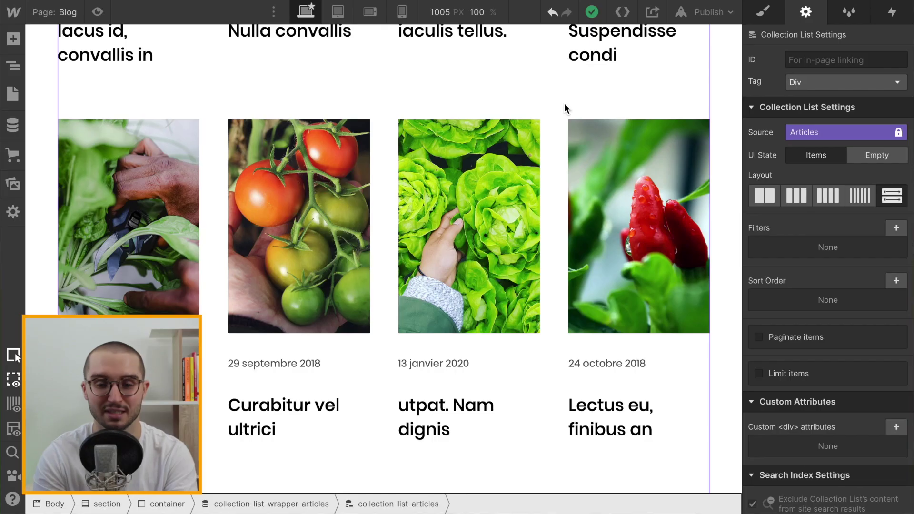
Insert a Collection List above the featured-article block in its section's container, with Articles as its source
scroll(564, 108, up, 10)
scroll(564, 109, down, 3)
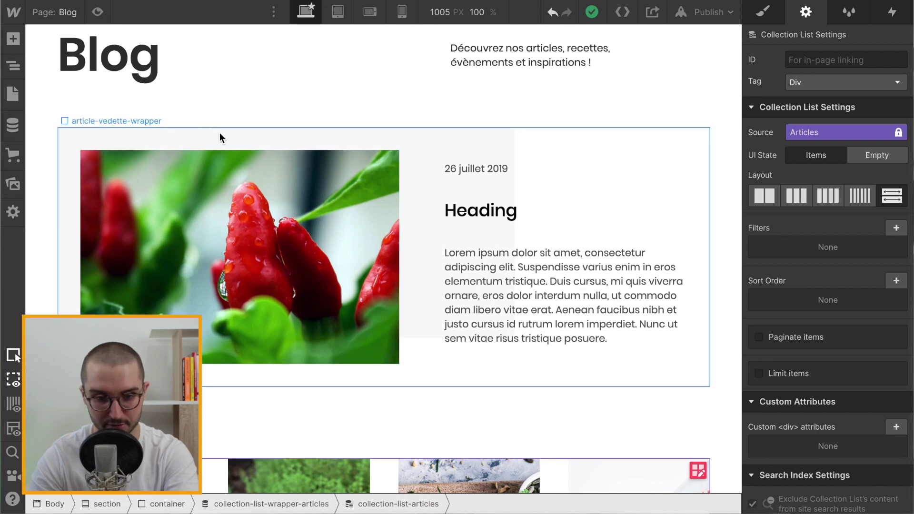
click(45, 139)
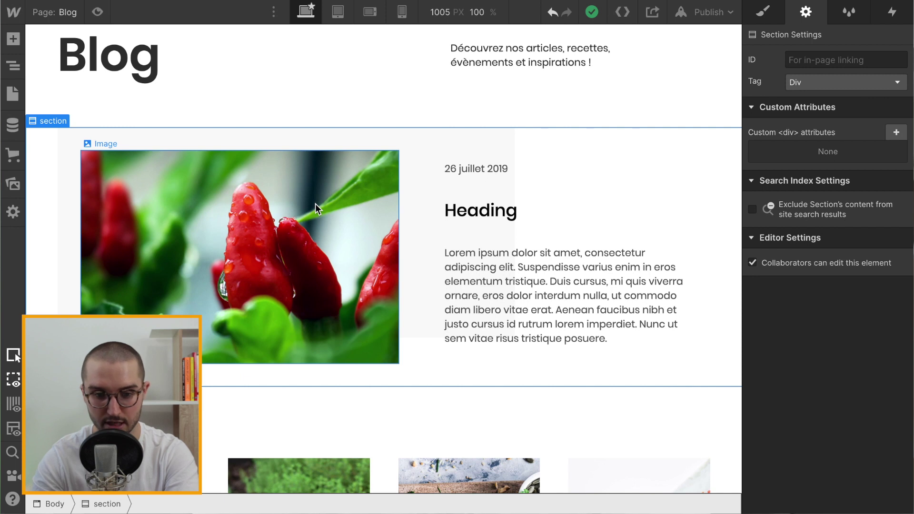
click(13, 69)
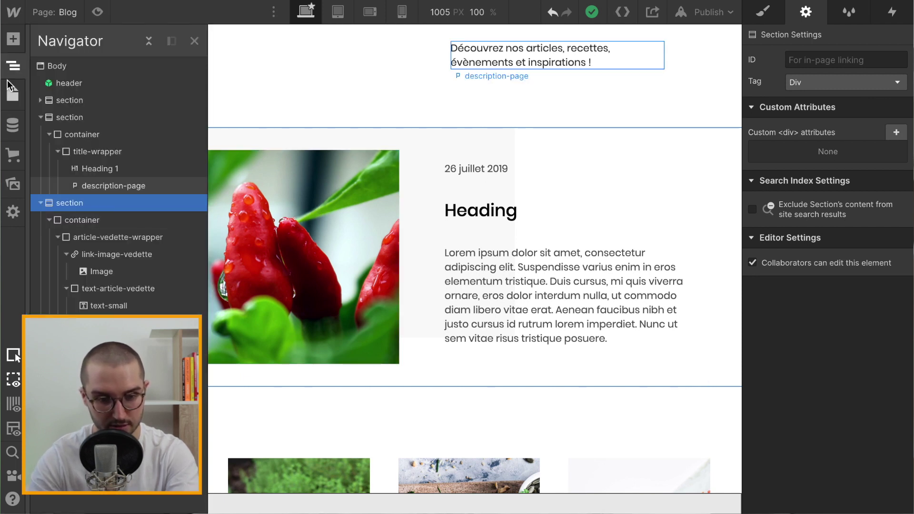
click(14, 39)
scroll(64, 233, down, 5)
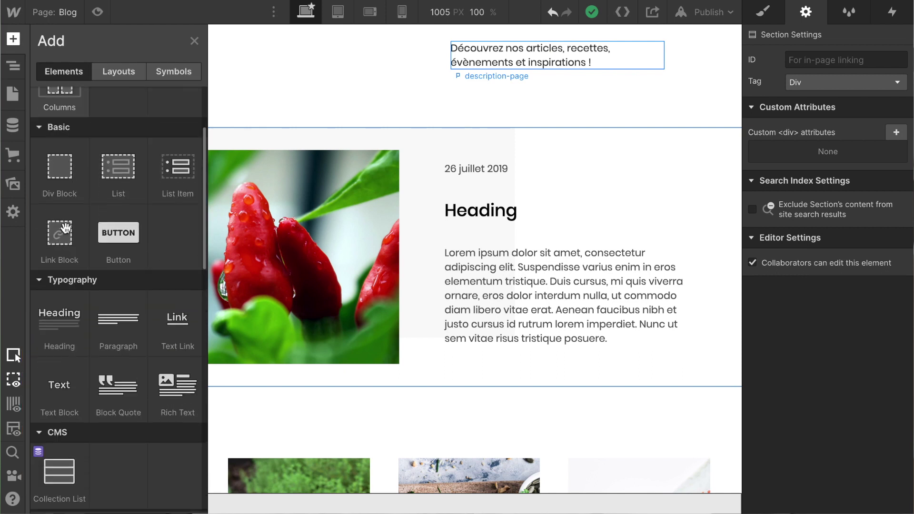
drag(84, 324, 485, 130)
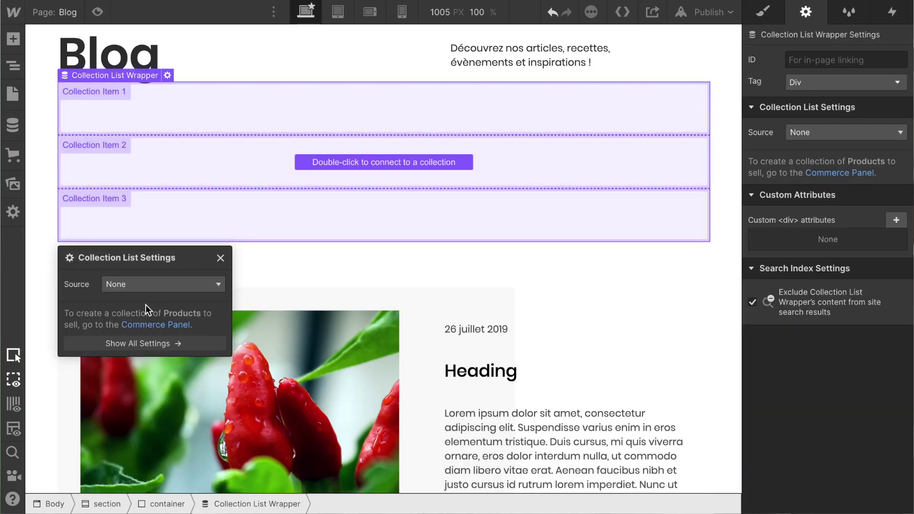
click(150, 289)
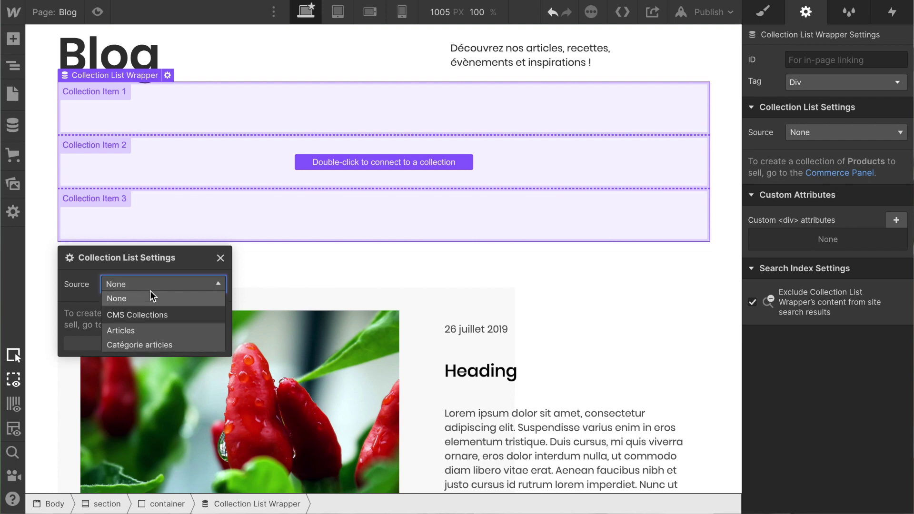
click(137, 329)
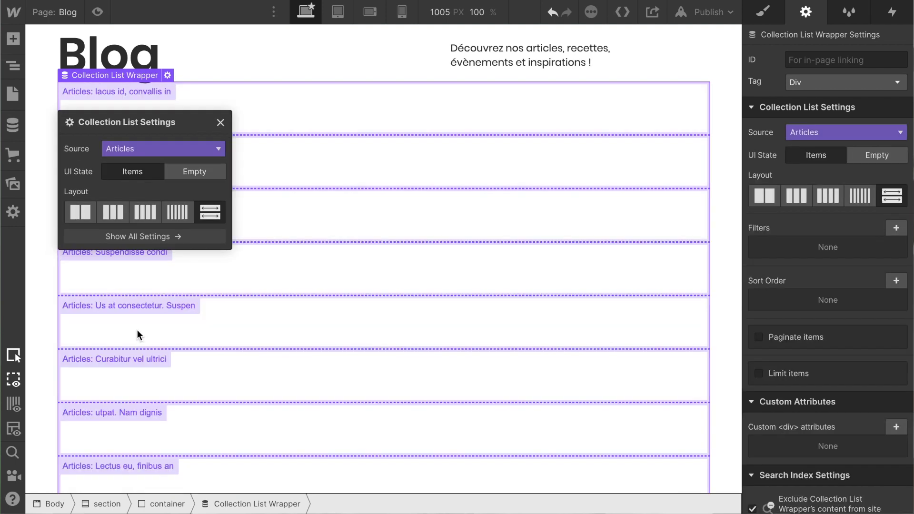
click(220, 124)
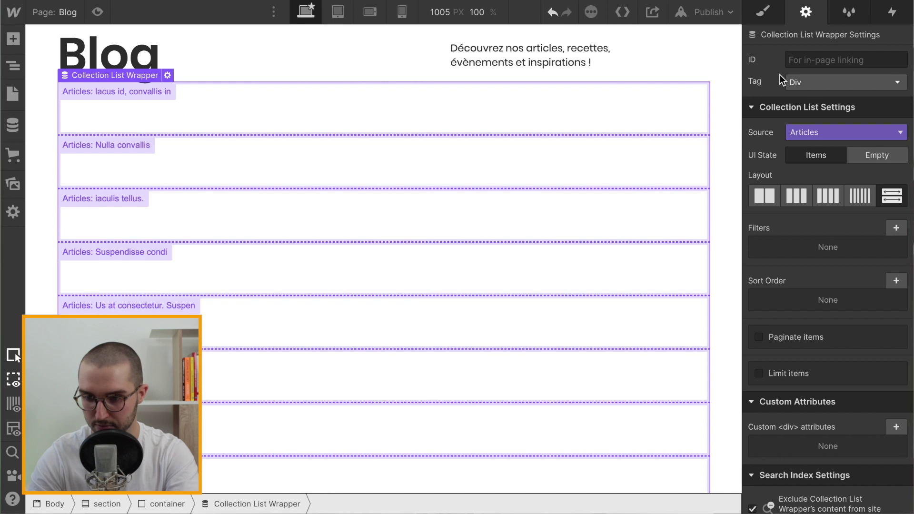
Filter the new Collection List to articles whose "Article vedette" switch is On
click(763, 13)
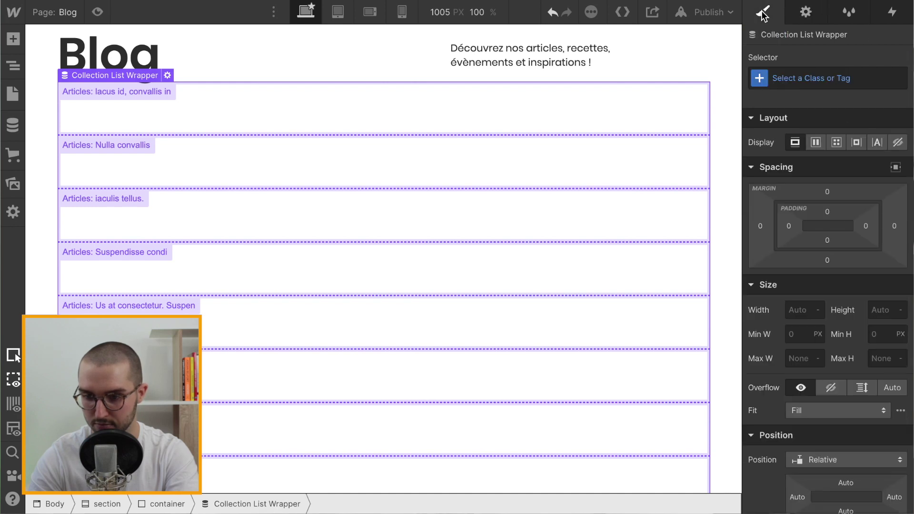
click(805, 12)
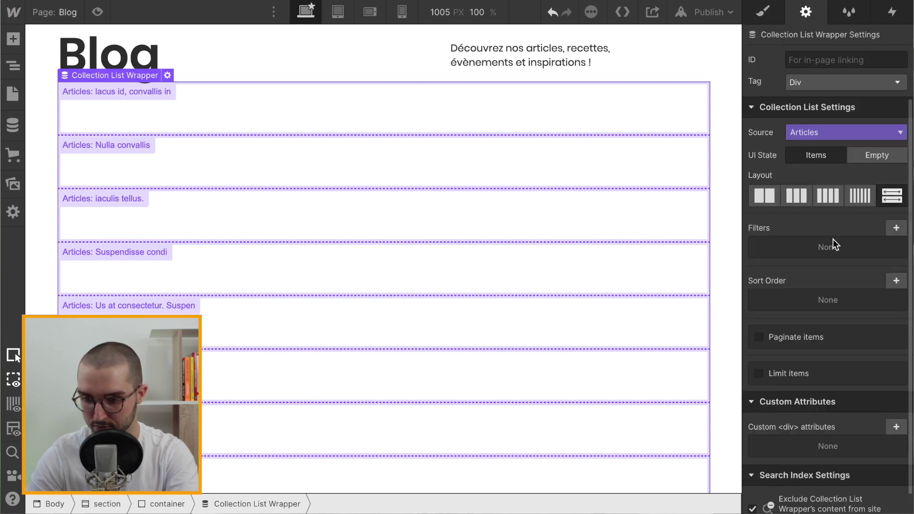
click(895, 231)
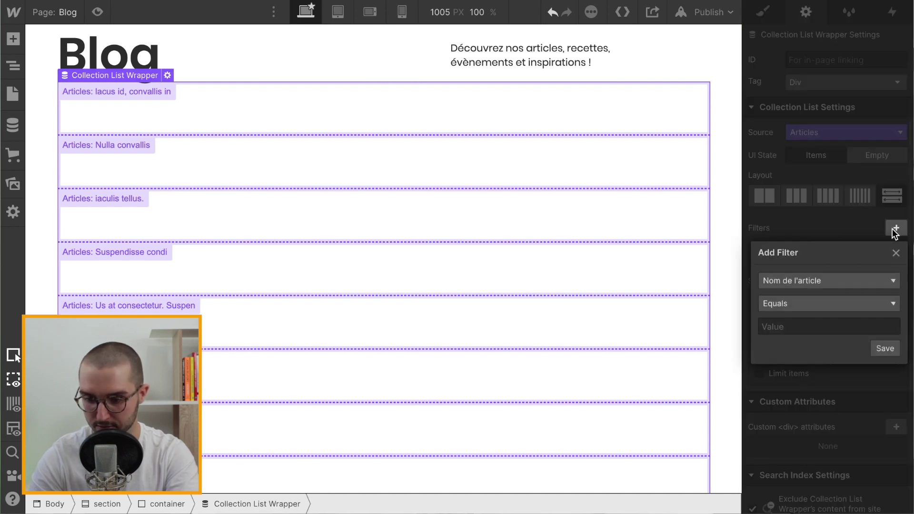
click(812, 280)
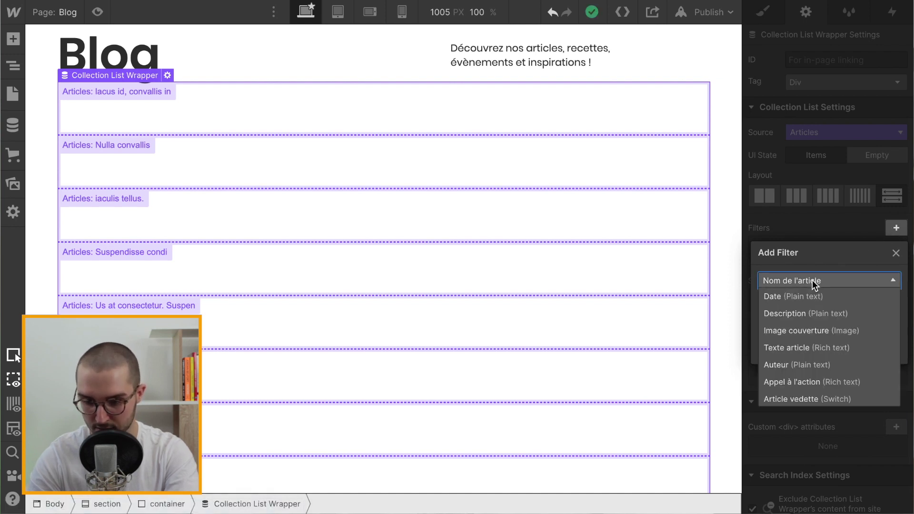
scroll(815, 333, down, 3)
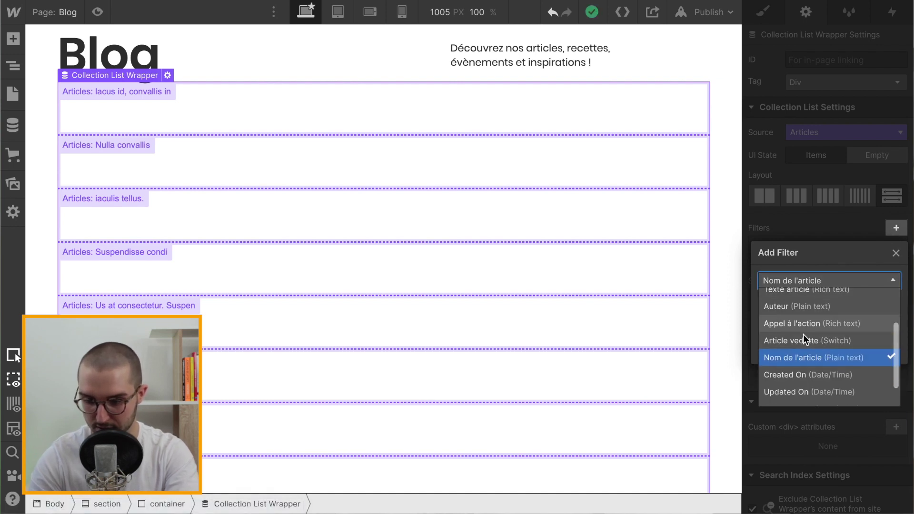
scroll(815, 334, down, 2)
click(815, 310)
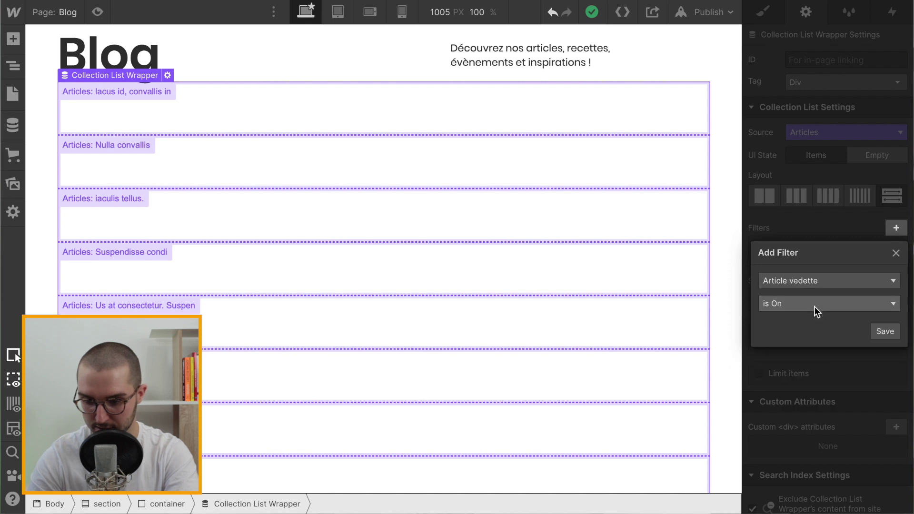
click(889, 336)
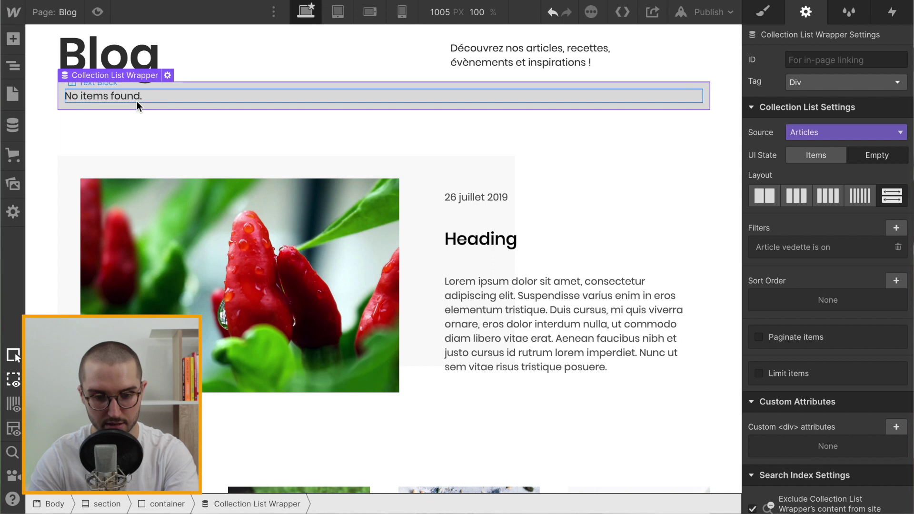
Turn on "Article vedette" for the article "lacus id, convallis in", save it and return to the page design
click(14, 124)
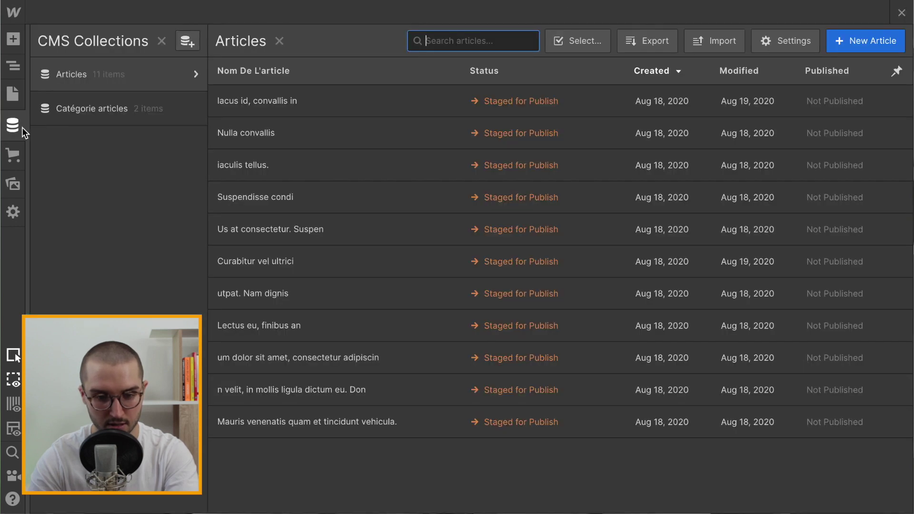
click(316, 97)
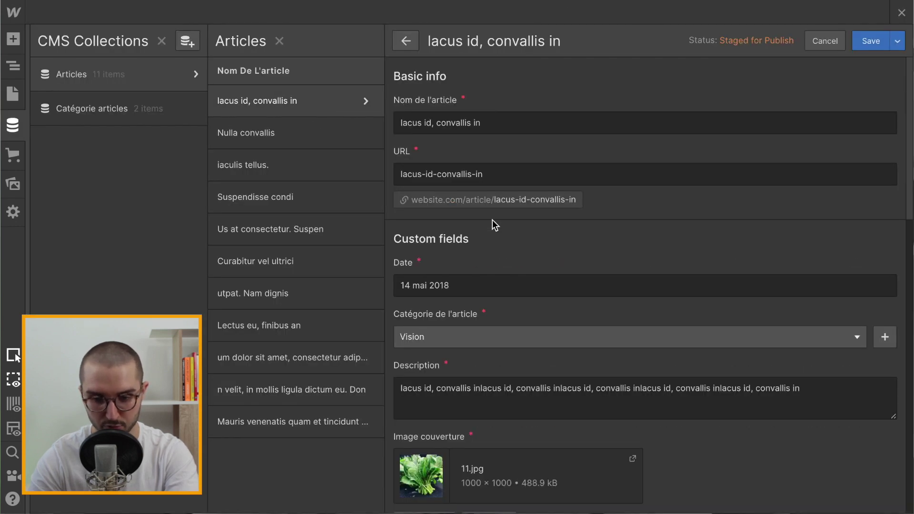
scroll(492, 220, down, 5)
scroll(453, 291, down, 10)
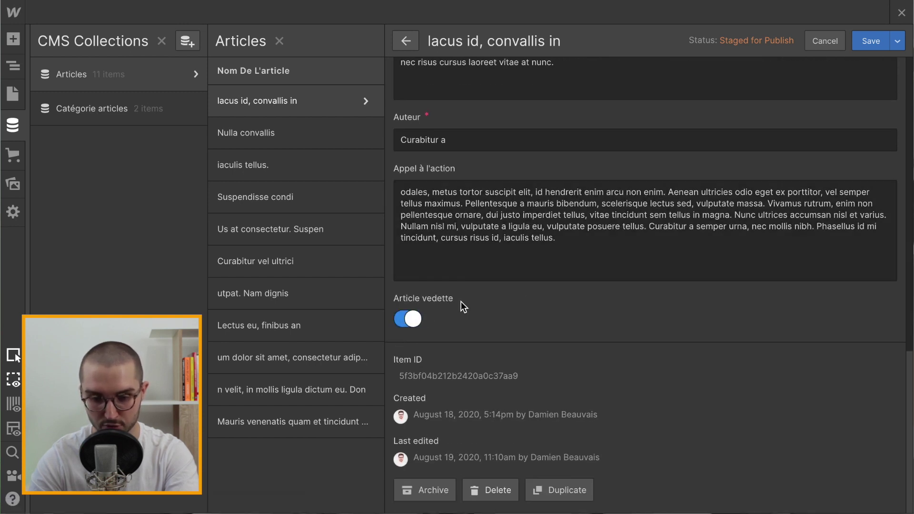
click(880, 44)
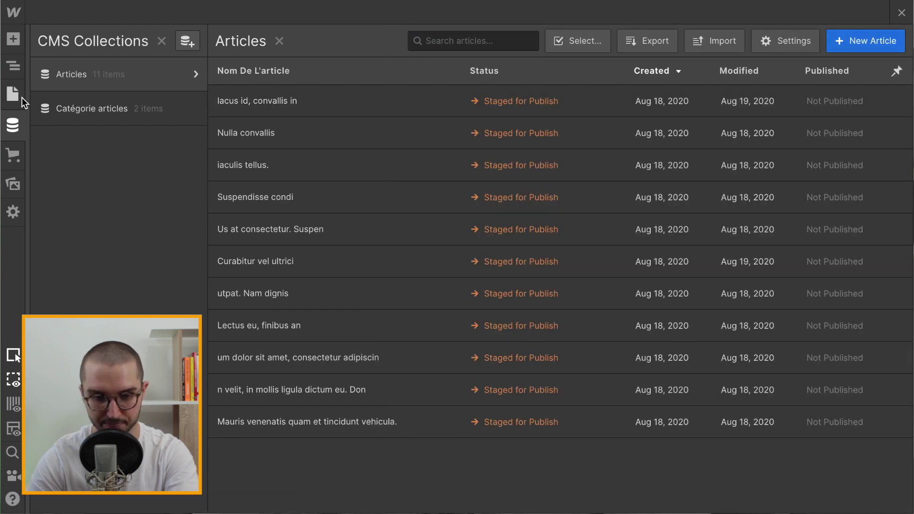
click(22, 98)
click(407, 107)
Limit the featured Collection List to show 1 item, starting at 1
click(140, 102)
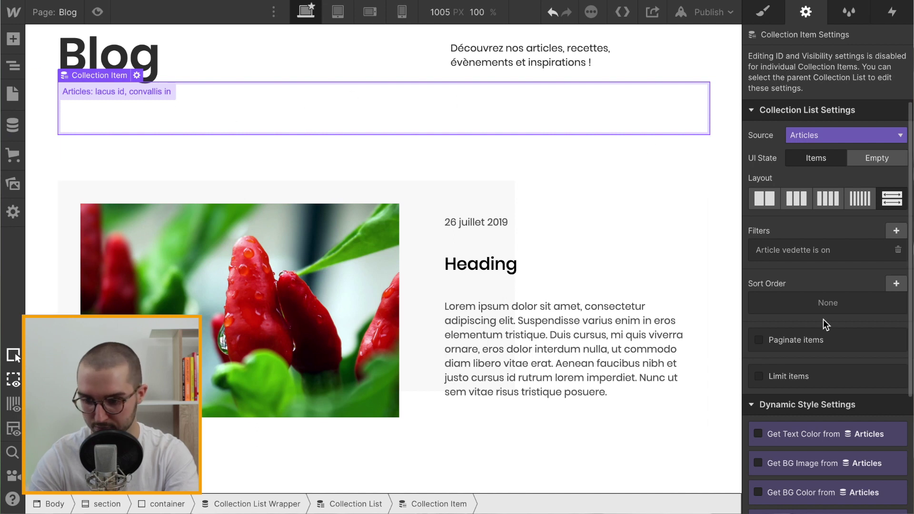
click(760, 375)
click(802, 403)
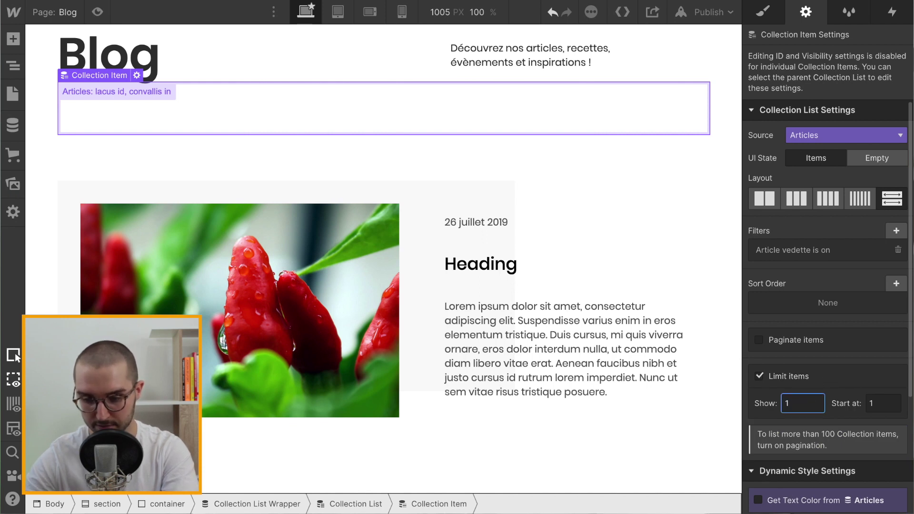
key(Return)
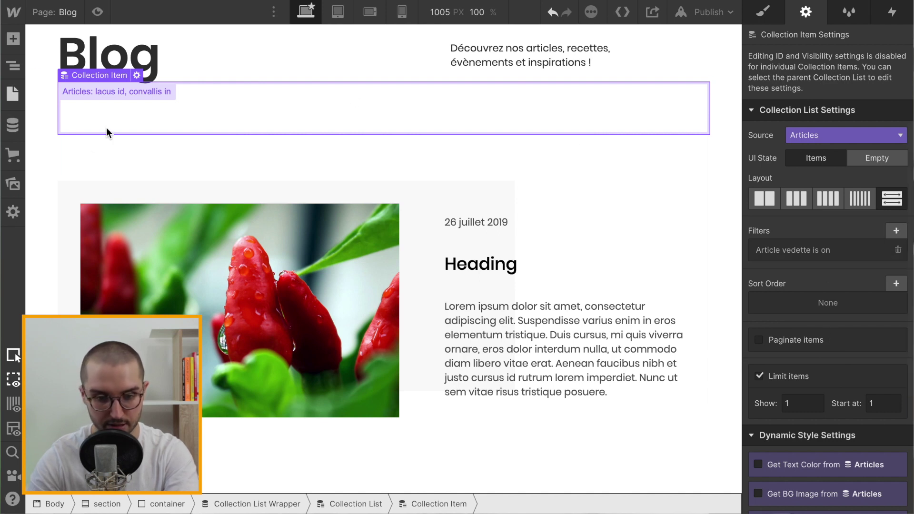
Move the article-vedette-wrapper block inside the Collection Item of the new Collection List
click(13, 67)
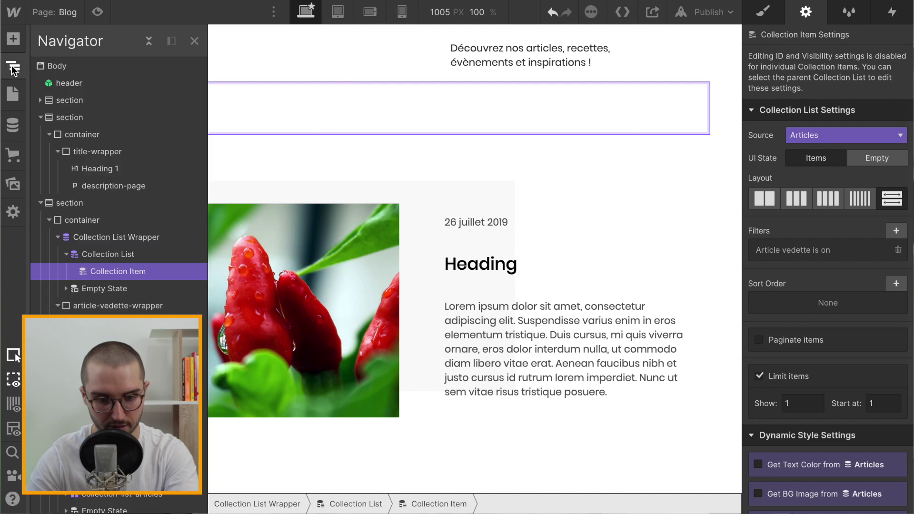
click(99, 308)
click(57, 306)
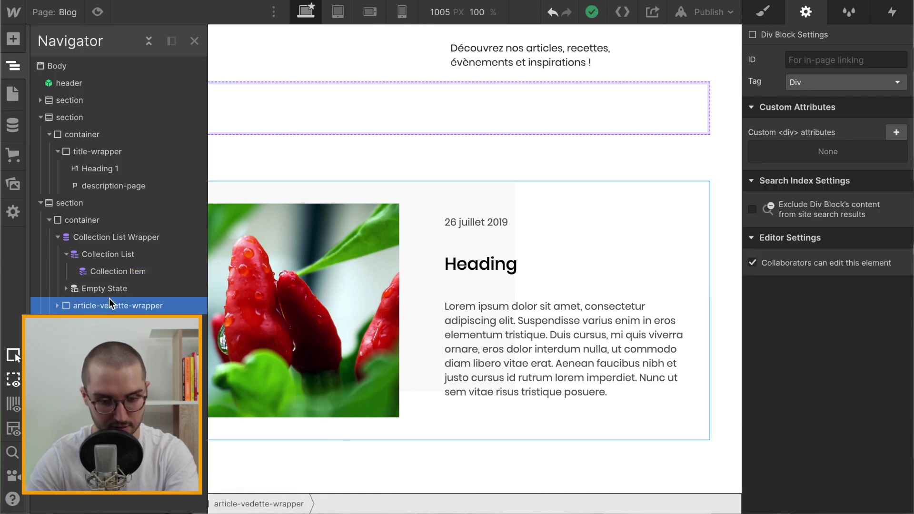
drag(111, 306, 128, 275)
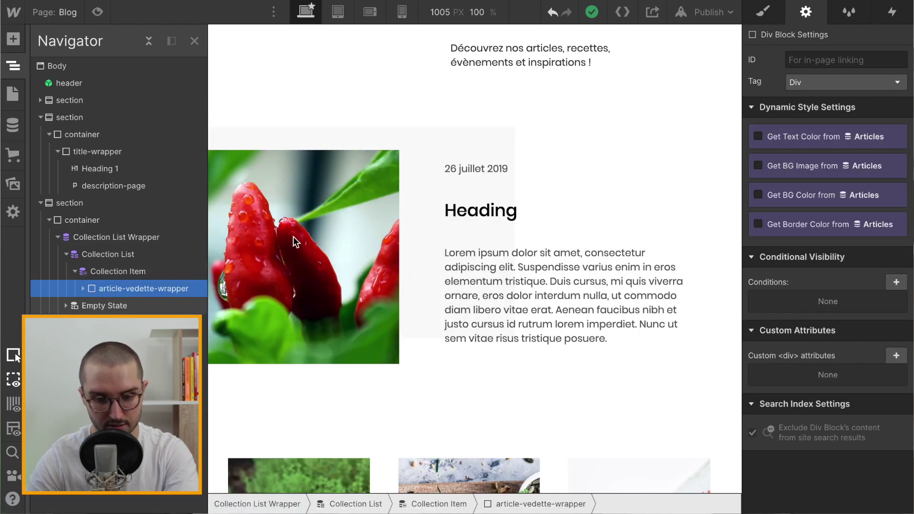
Link the featured article's image to the "Image couverture" field of Articles
click(339, 182)
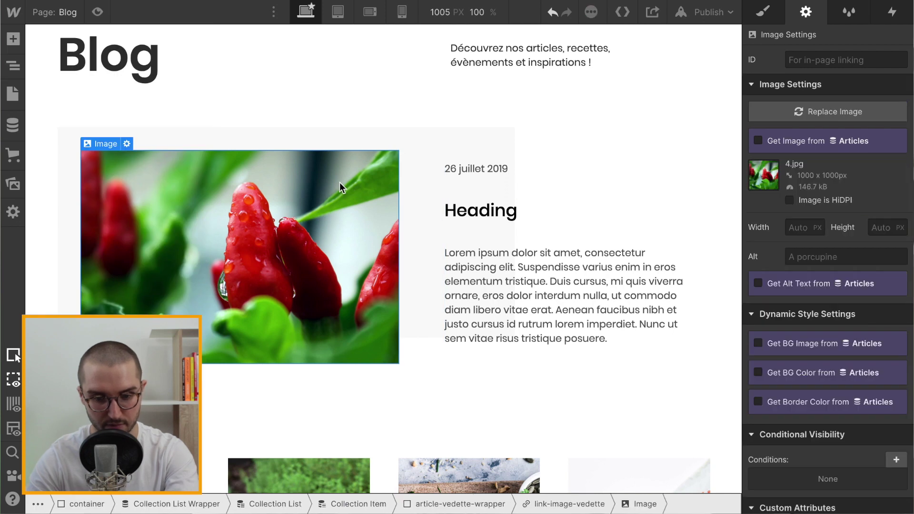
click(127, 144)
click(97, 248)
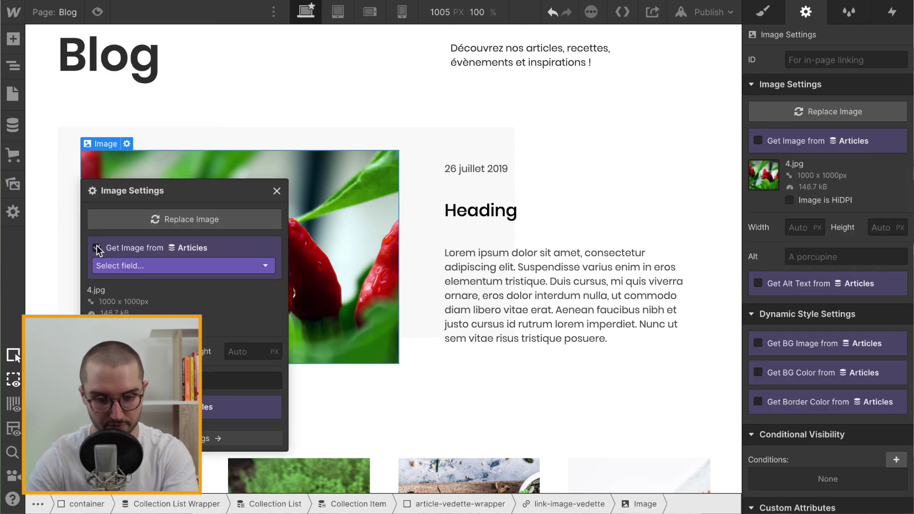
click(107, 264)
click(122, 296)
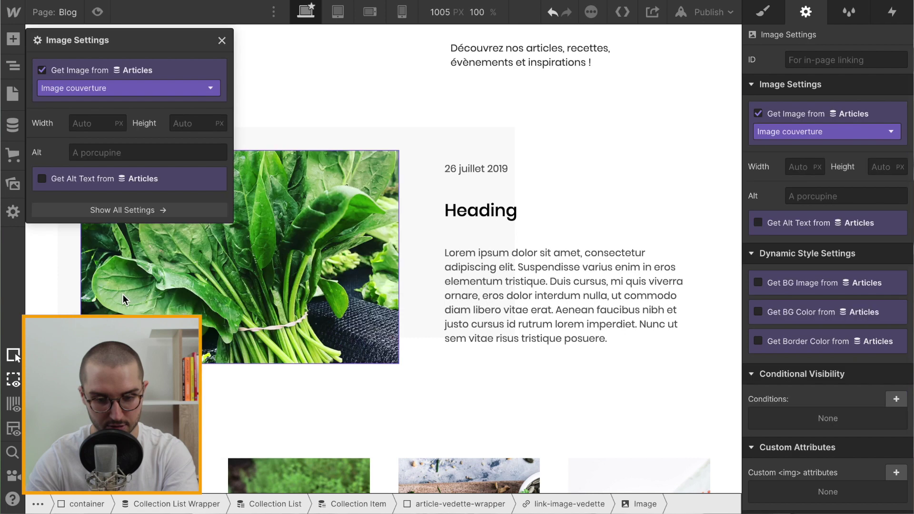
Link the featured article's date text to the Date field of Articles
click(487, 167)
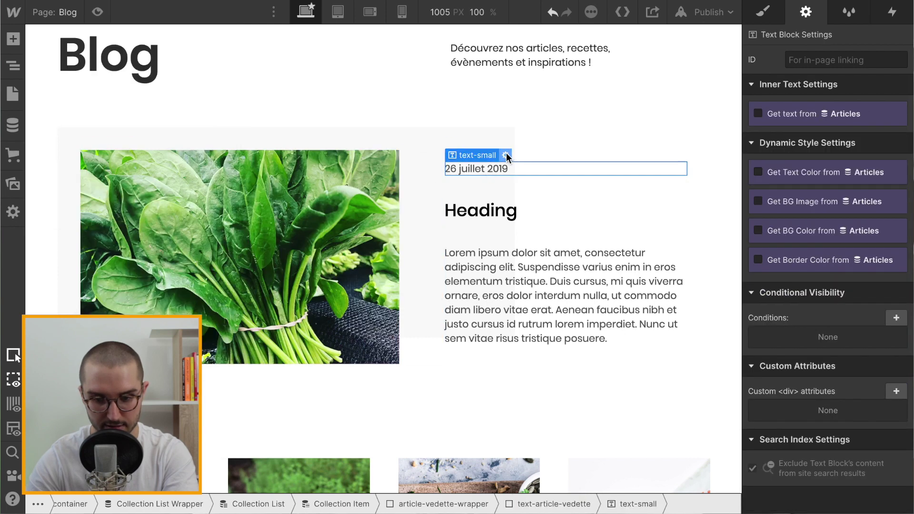
click(505, 155)
click(474, 220)
click(471, 239)
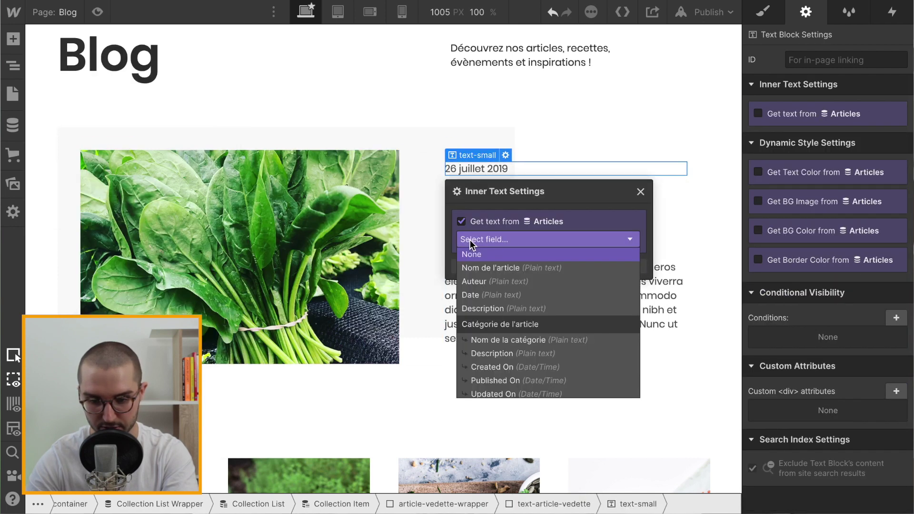
click(474, 295)
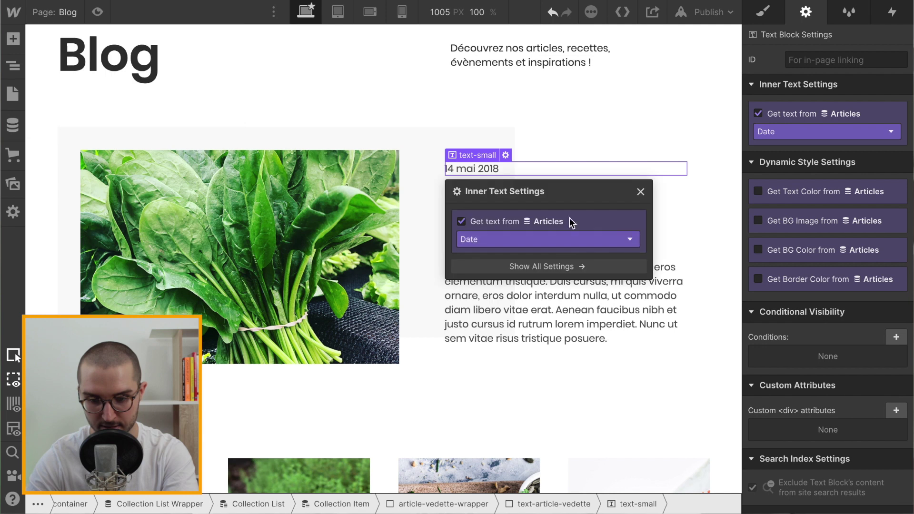
Link the featured article's Heading 2 text to the "Nom de l'article" field of Articles
click(640, 191)
click(485, 211)
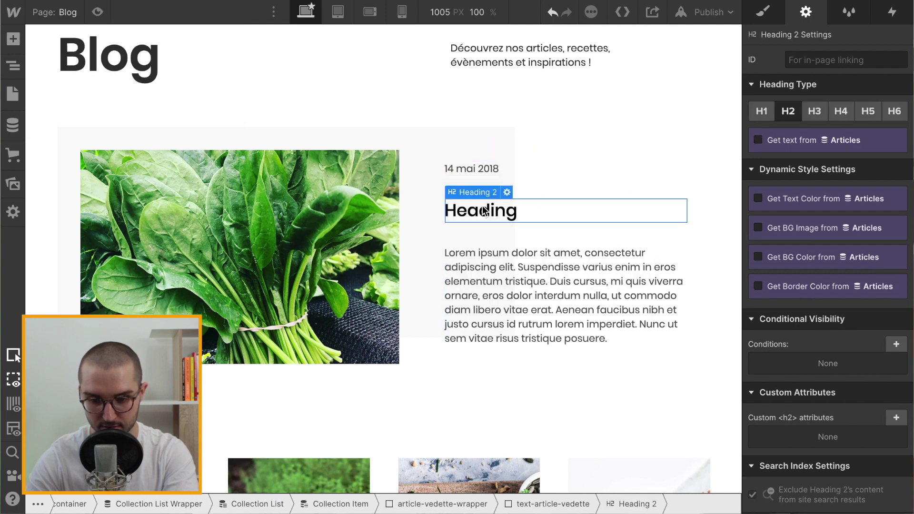
click(507, 192)
click(481, 294)
click(484, 313)
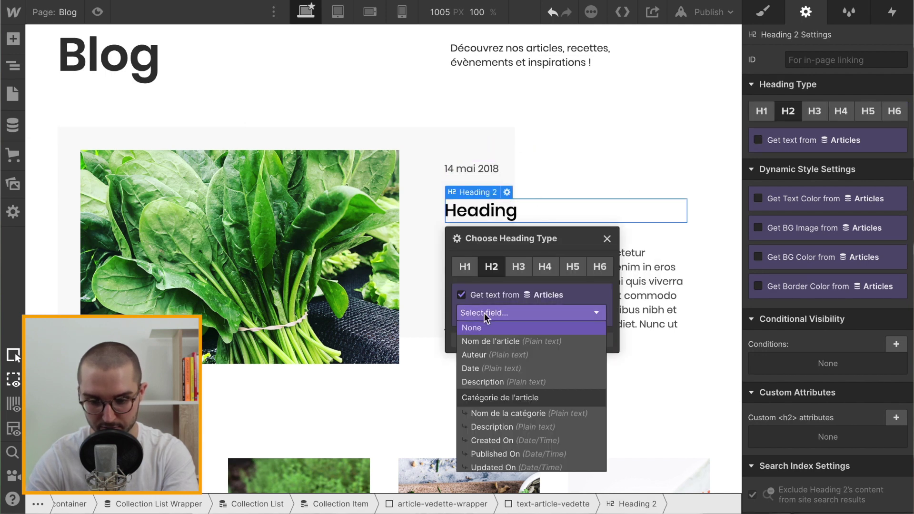
click(507, 342)
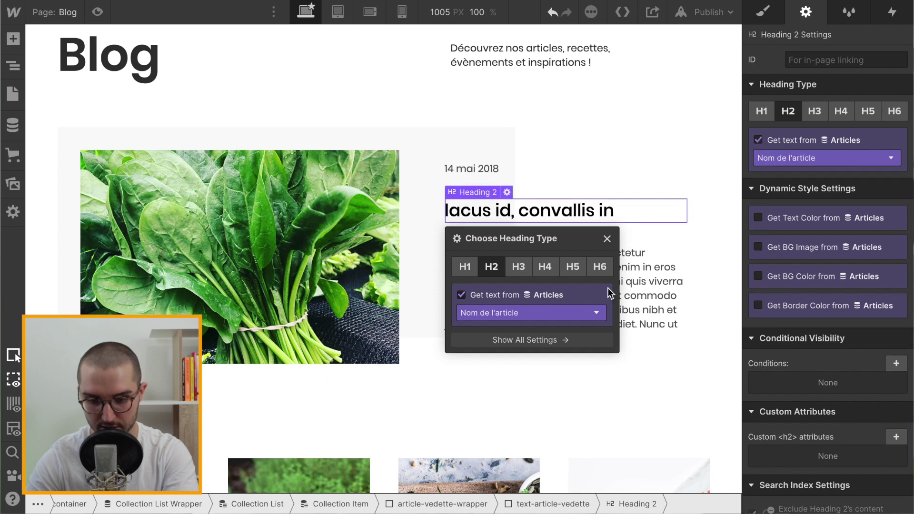
Link the featured article's description paragraph to the Description field of Articles
click(655, 287)
click(511, 240)
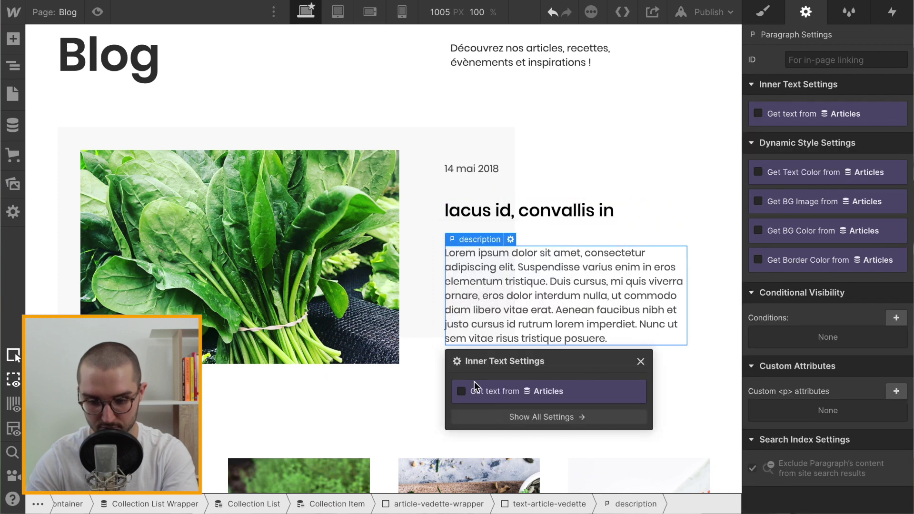
click(460, 390)
click(484, 407)
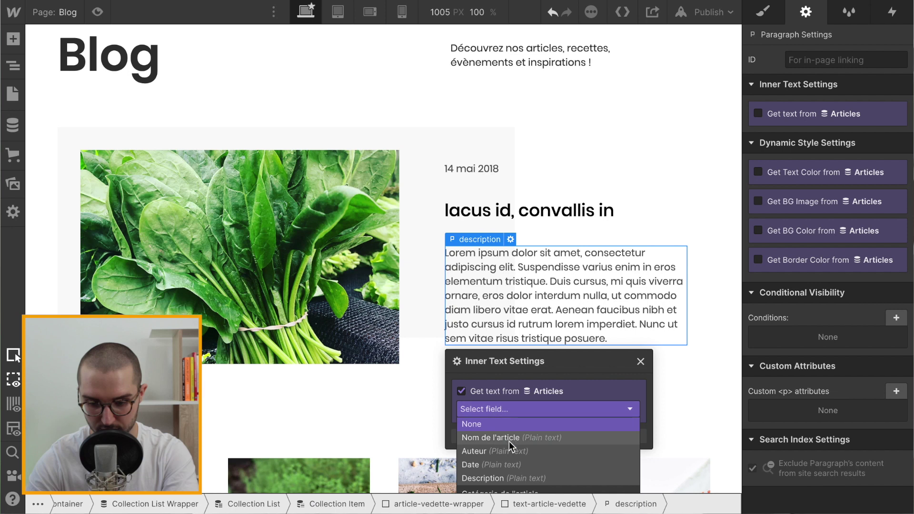
click(501, 476)
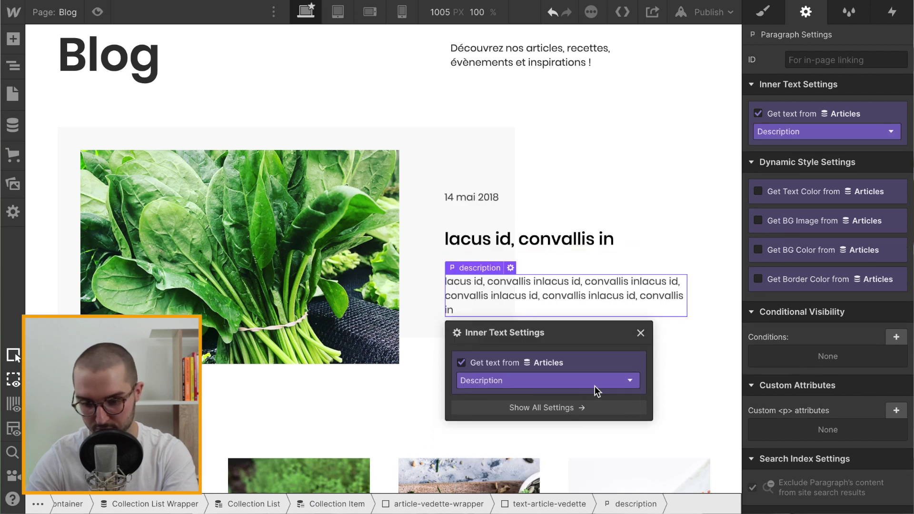
click(640, 334)
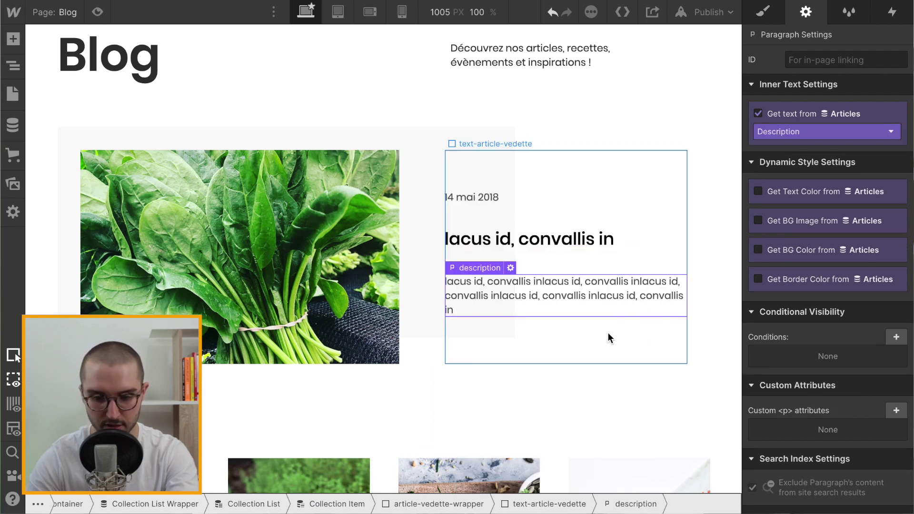
click(608, 333)
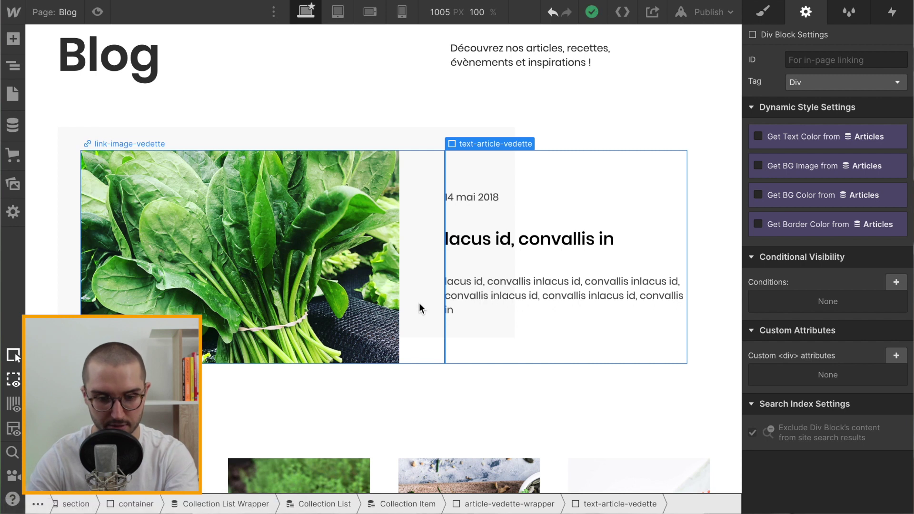
Turn off "Article vedette" for the "lacus id, convallis in" item in the Articles collection and save it
click(42, 158)
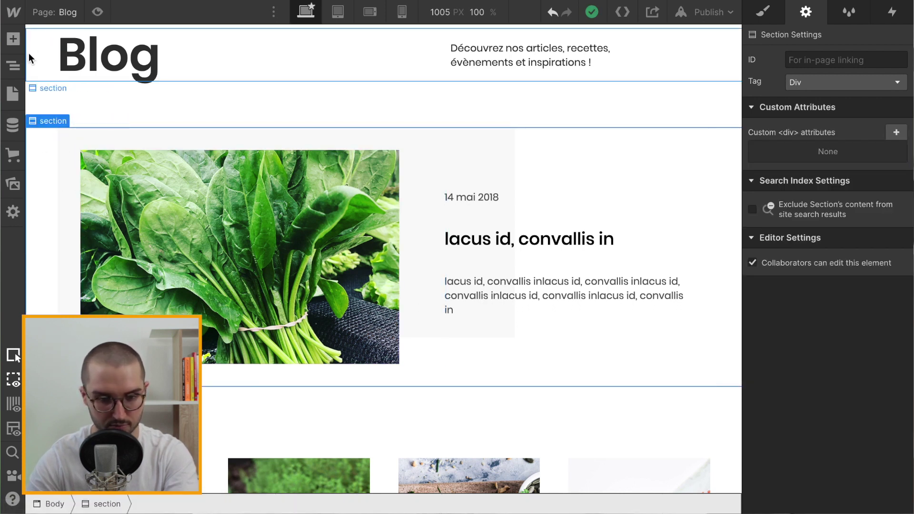
click(12, 95)
click(13, 125)
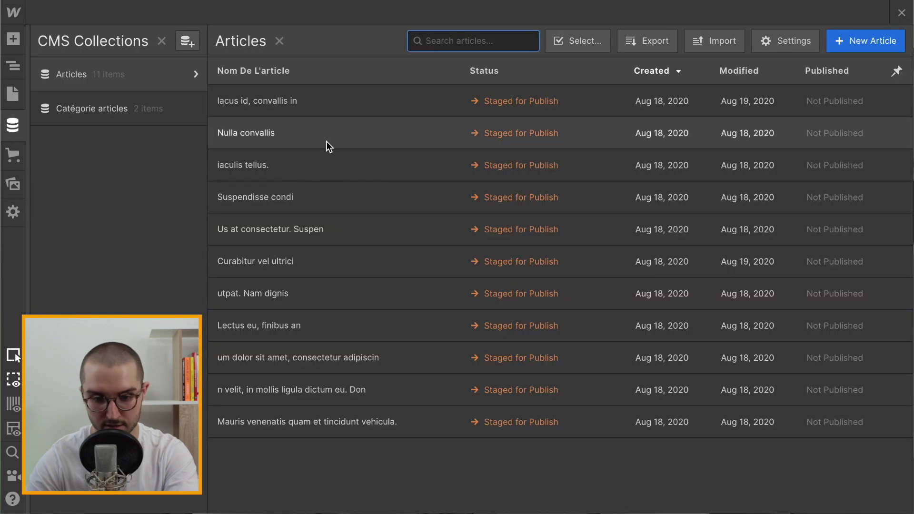
click(286, 113)
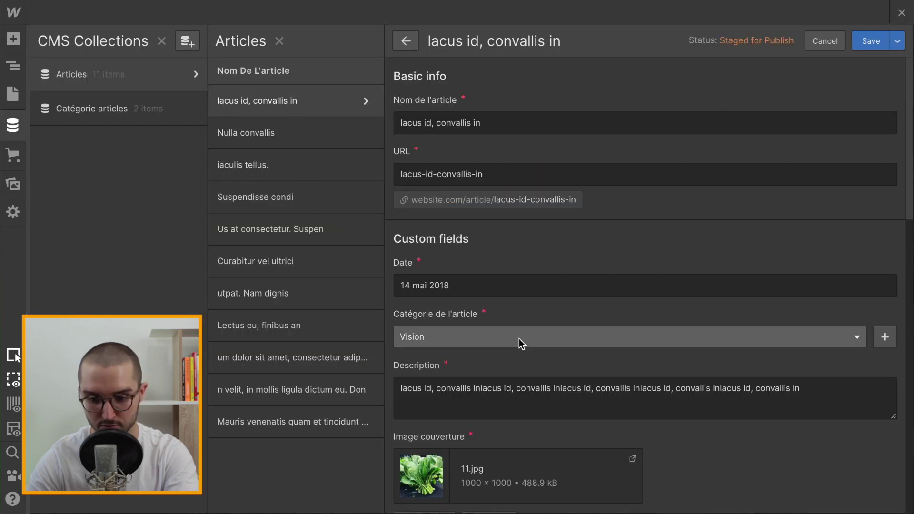
scroll(519, 339, down, 6)
scroll(519, 339, down, 10)
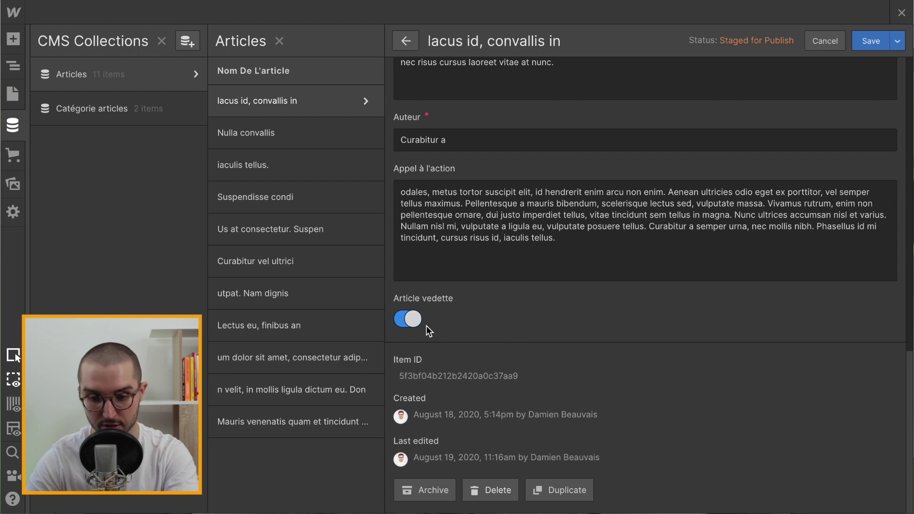
click(871, 42)
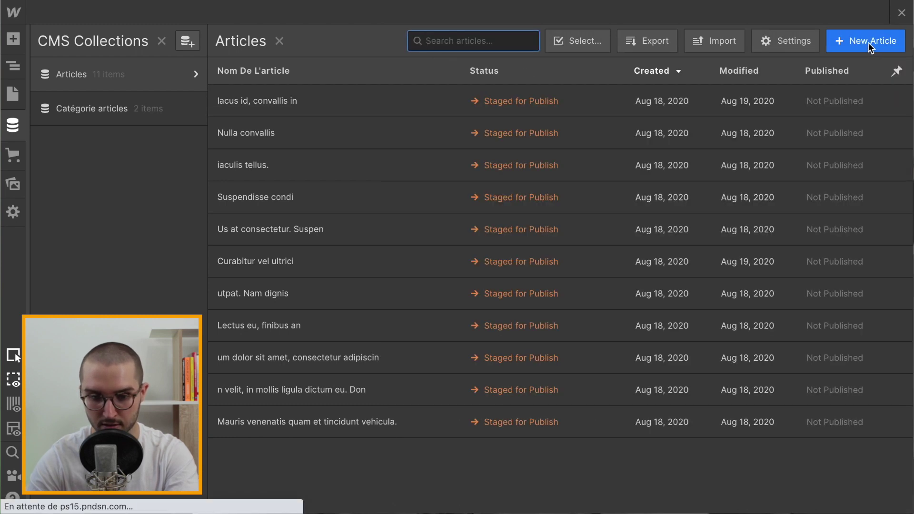
Return to the Blog page and preview how the featured Collection List looks without a featured article
click(11, 94)
click(533, 99)
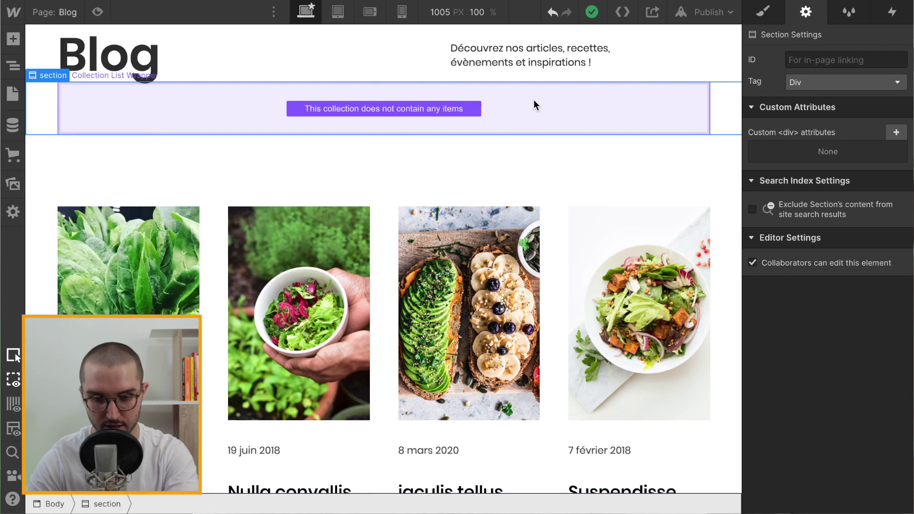
click(444, 109)
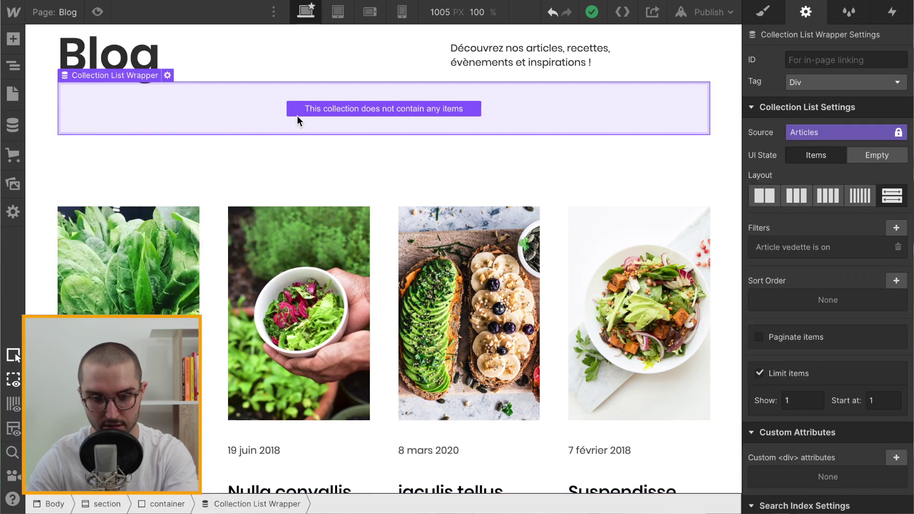
click(101, 13)
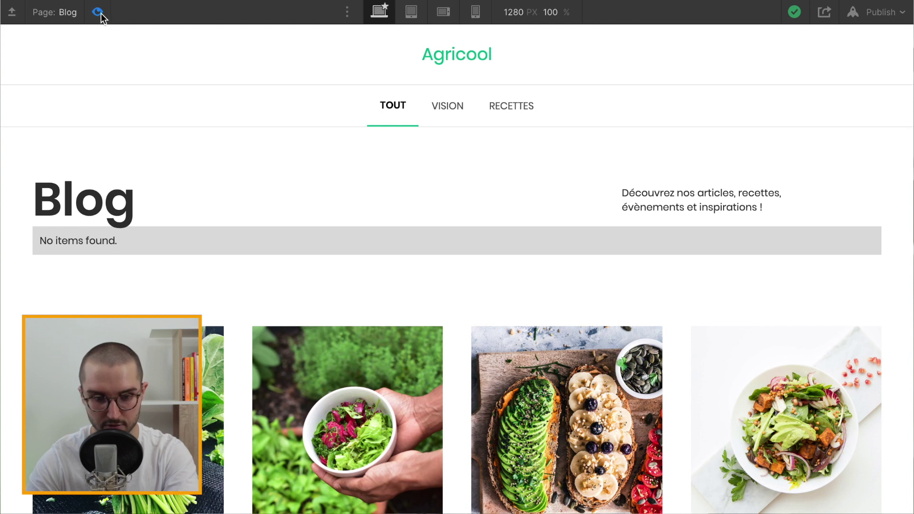
click(97, 12)
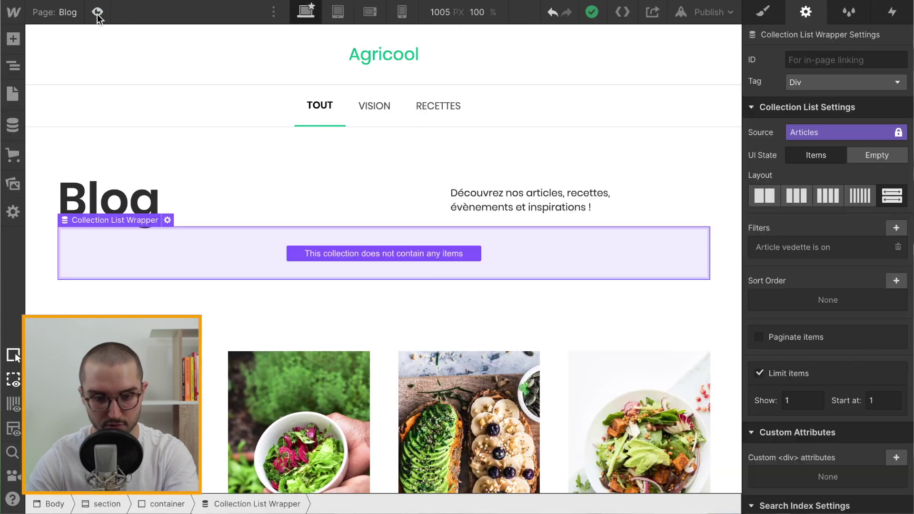
Examine the featured Collection List's Empty State and its "No items found." text block
click(16, 61)
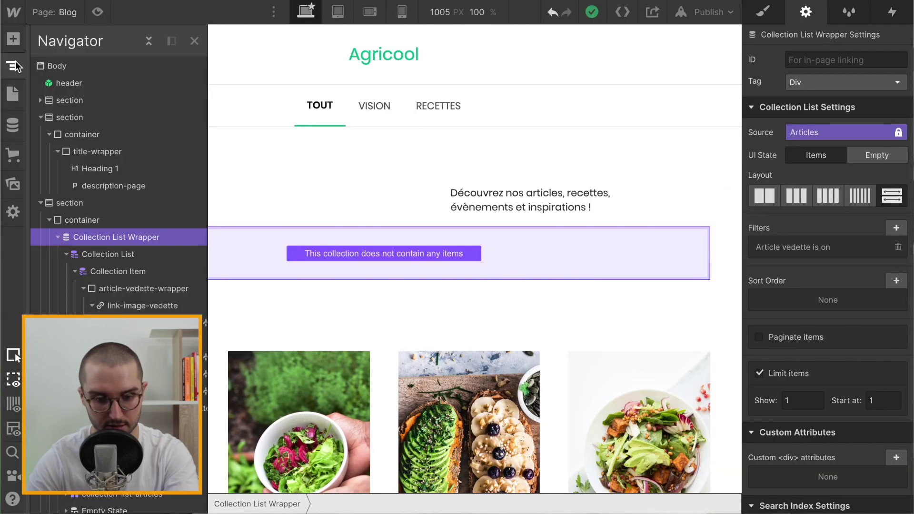
click(58, 237)
click(57, 237)
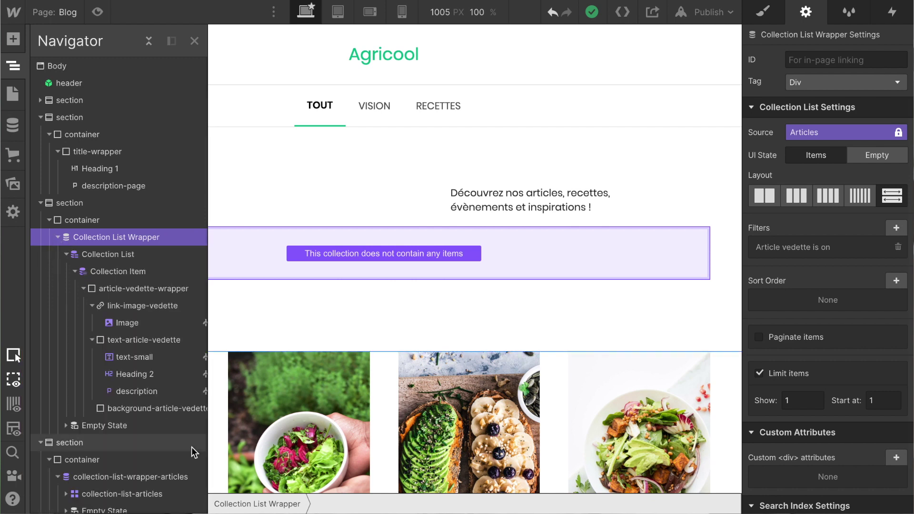
click(102, 425)
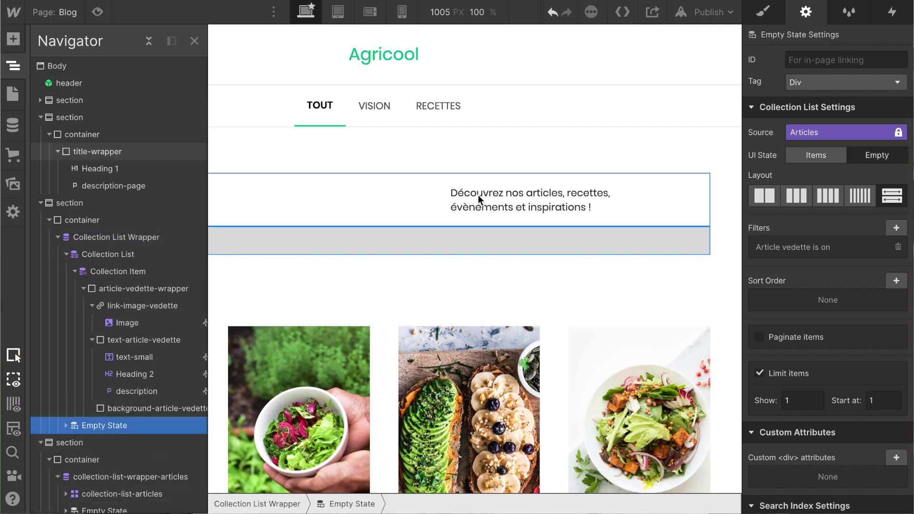
click(305, 240)
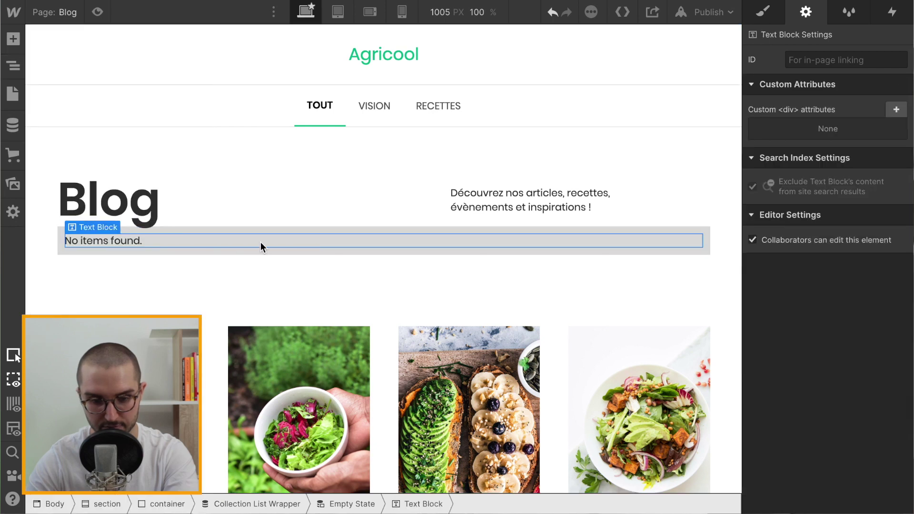
double_click(131, 241)
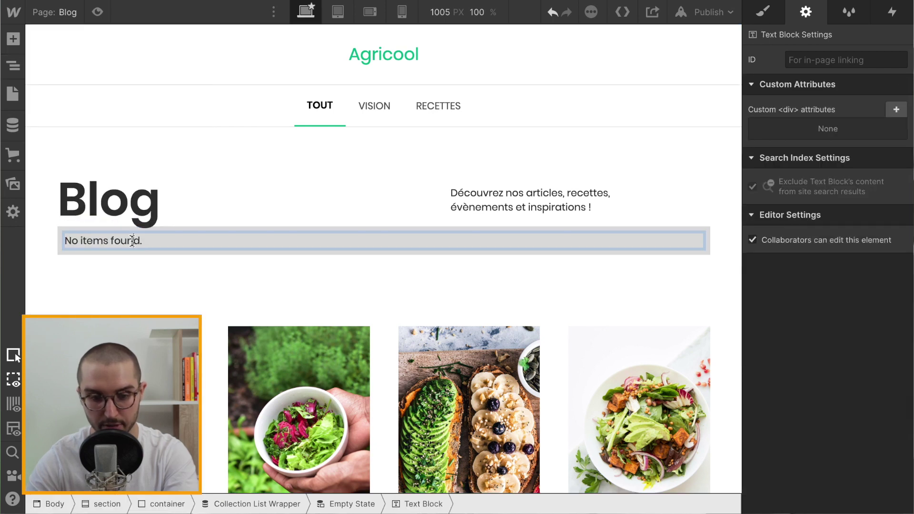
click(227, 224)
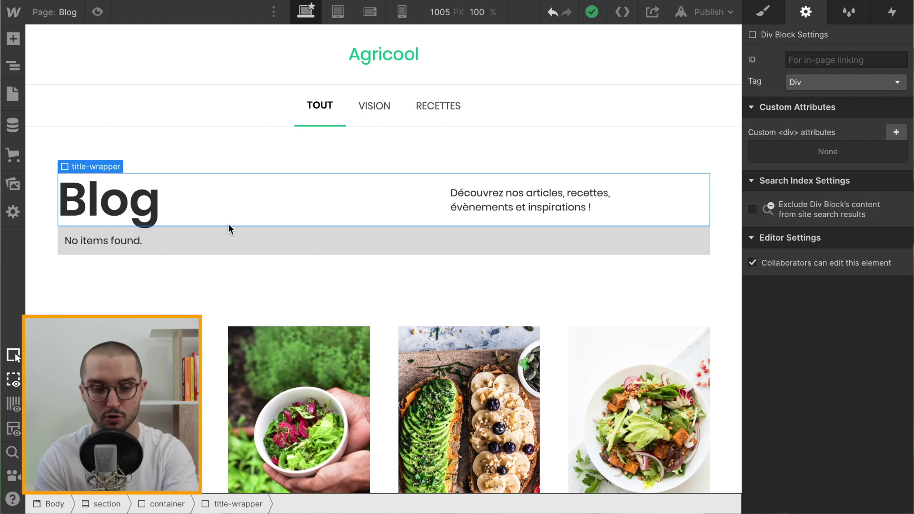
click(140, 241)
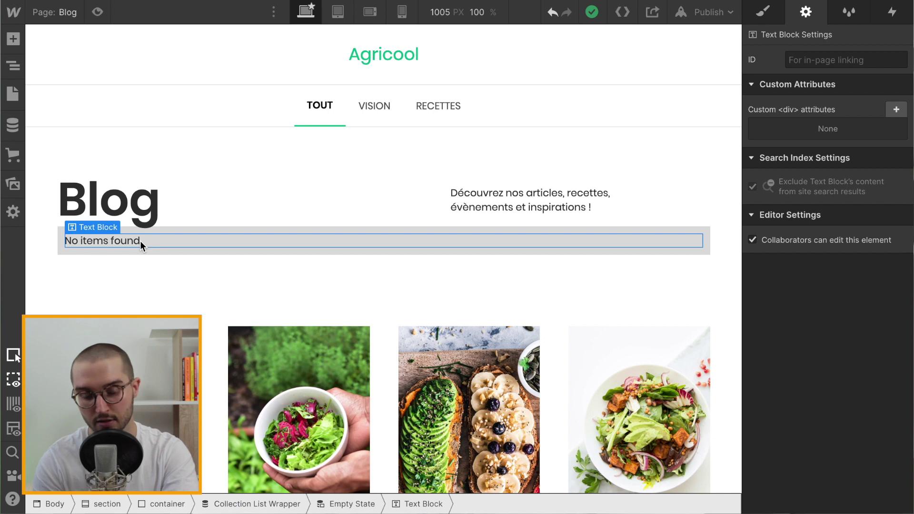
click(172, 223)
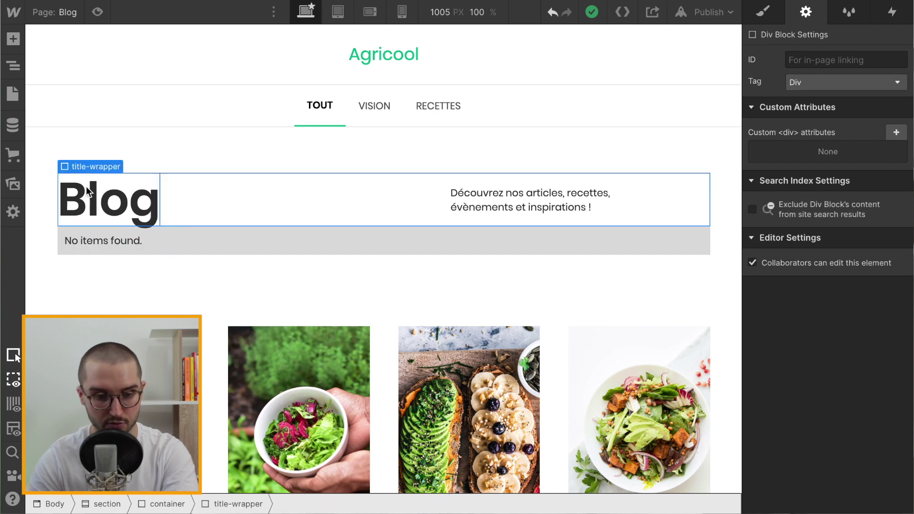
Hide the featured Collection List's Empty State by setting its display to none
click(12, 67)
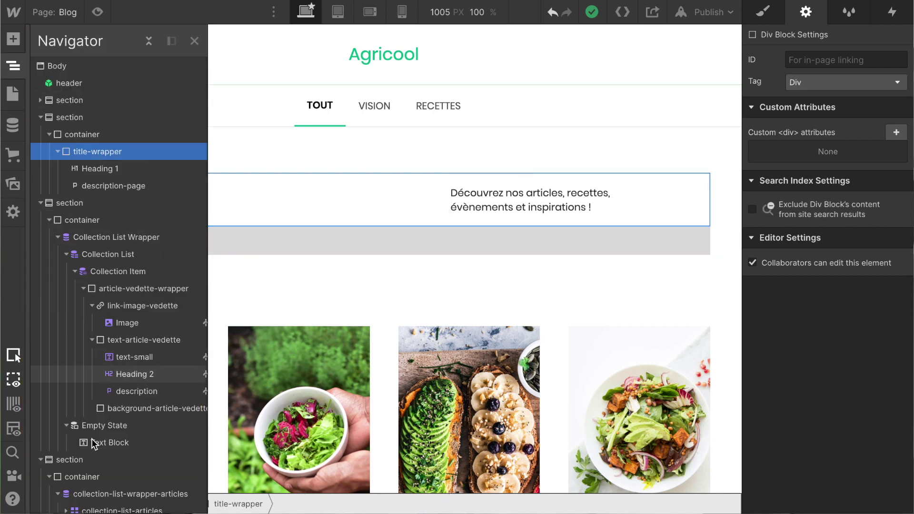
click(108, 429)
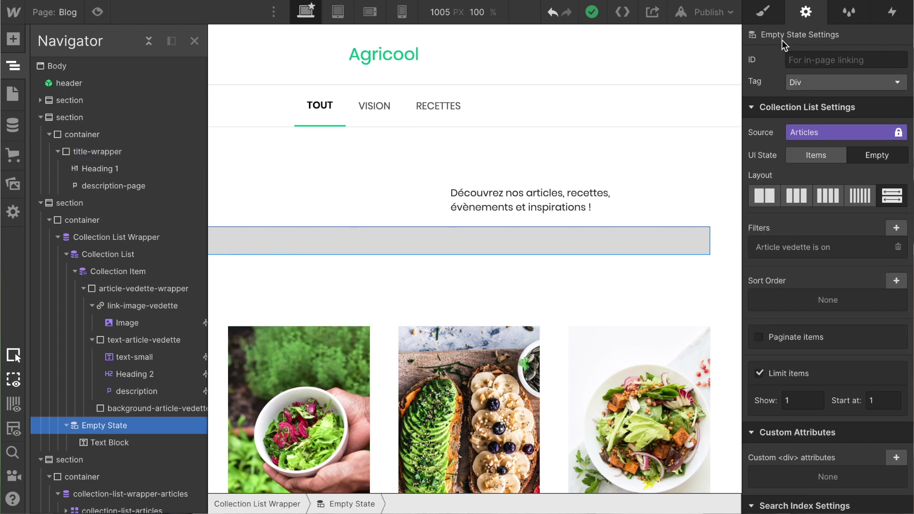
click(763, 11)
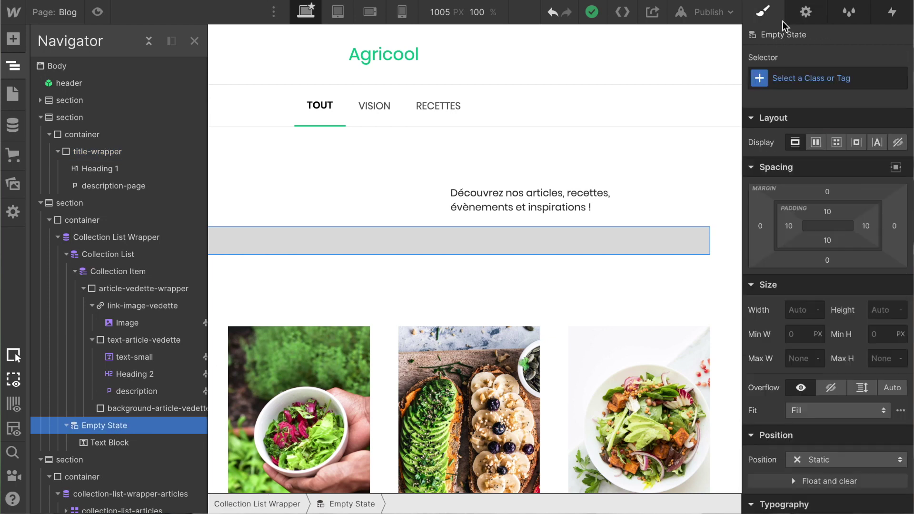
click(898, 143)
click(824, 77)
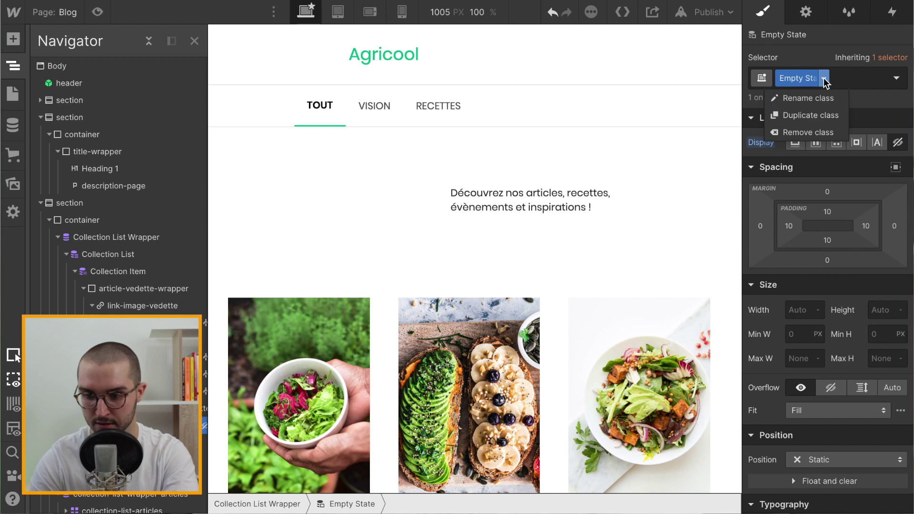
click(809, 96)
key(Return)
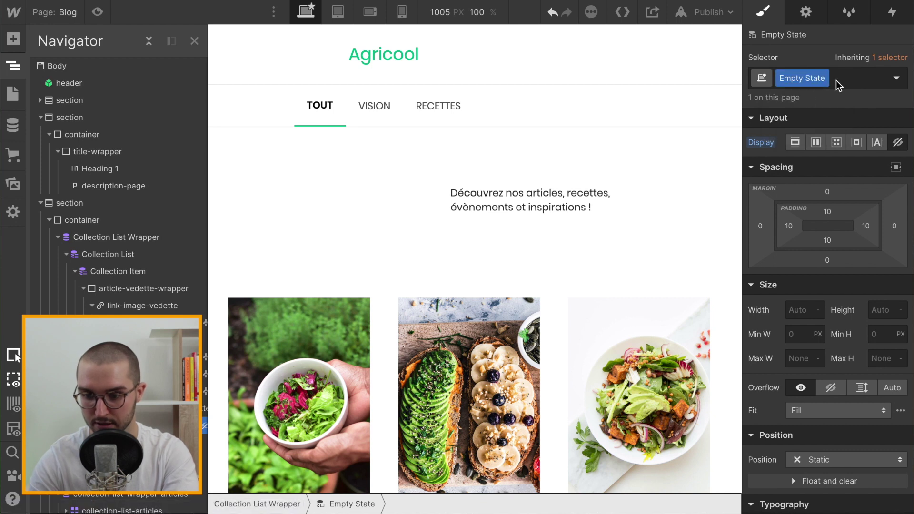
Rename the Empty State element's class to "Empty State article vedette"
click(824, 78)
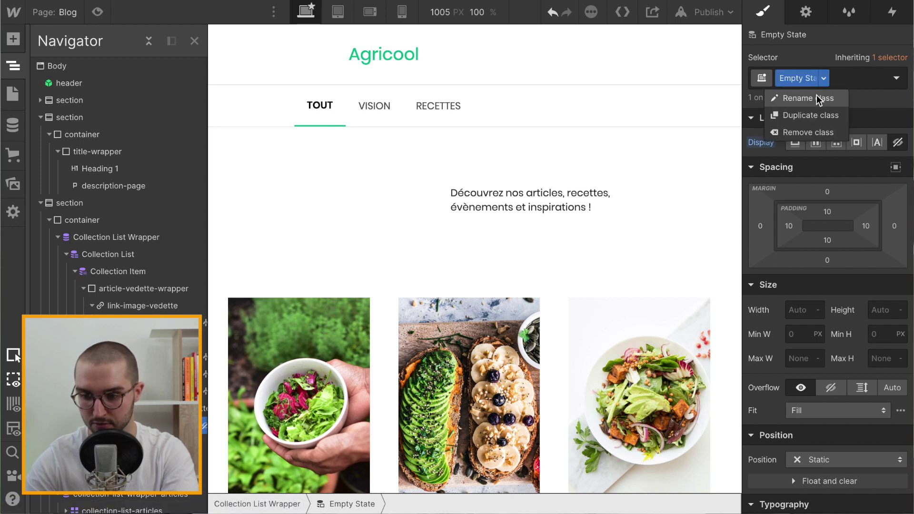
click(819, 97)
click(812, 78)
key(Right)
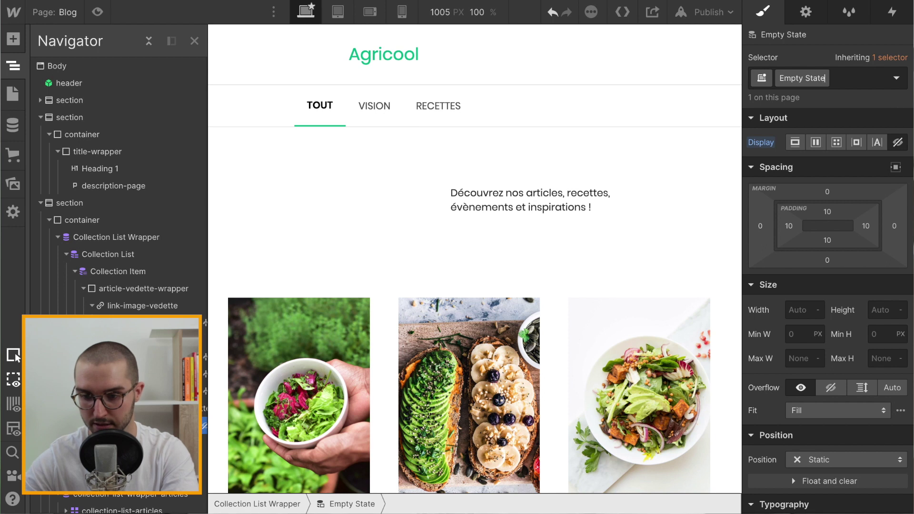
text(article vedett)
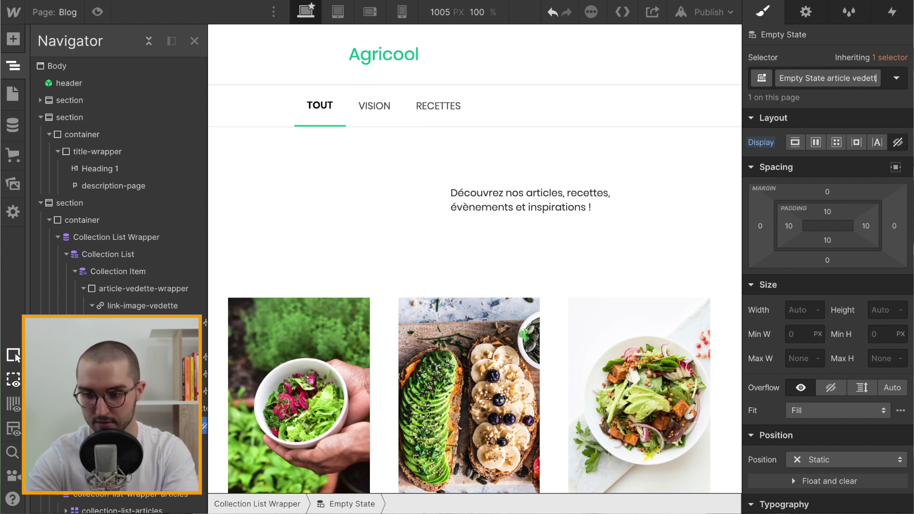
text(e)
key(Return)
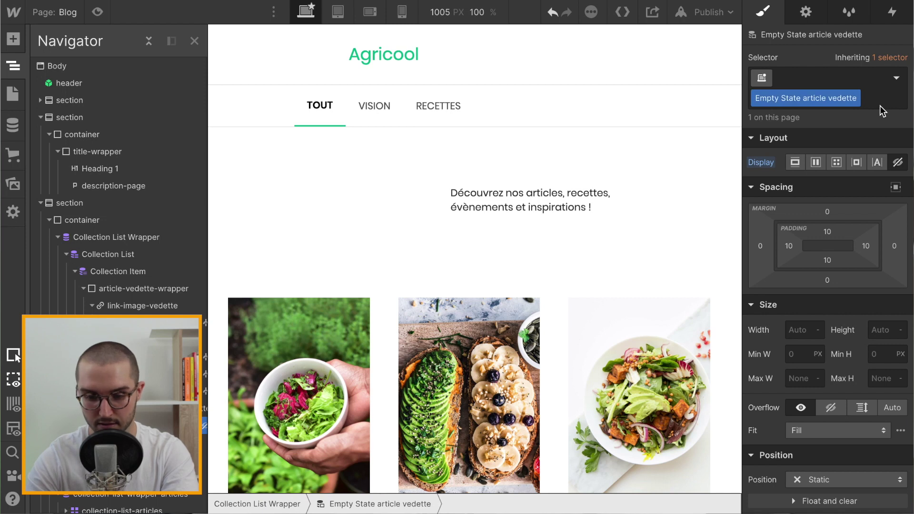
click(372, 264)
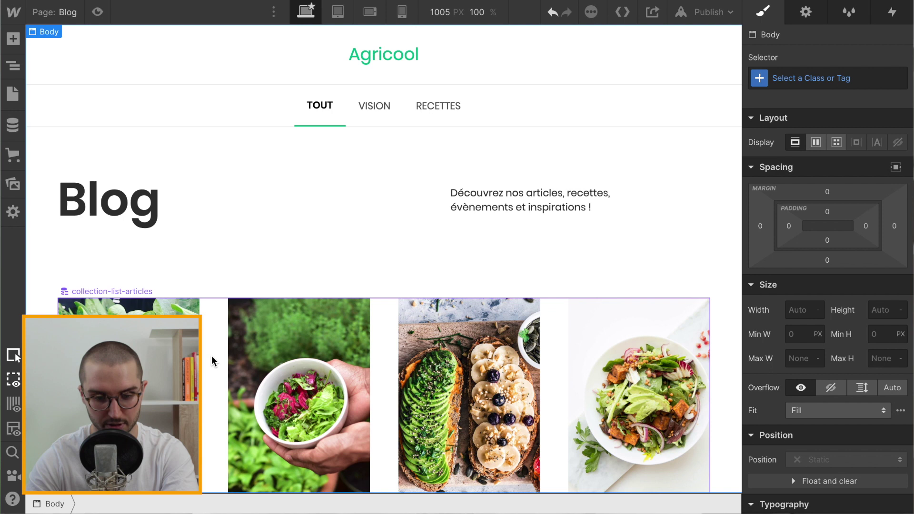
Preview the whole Blog page and examine how it looks without a featured article
scroll(212, 361, down, 3)
scroll(213, 362, up, 3)
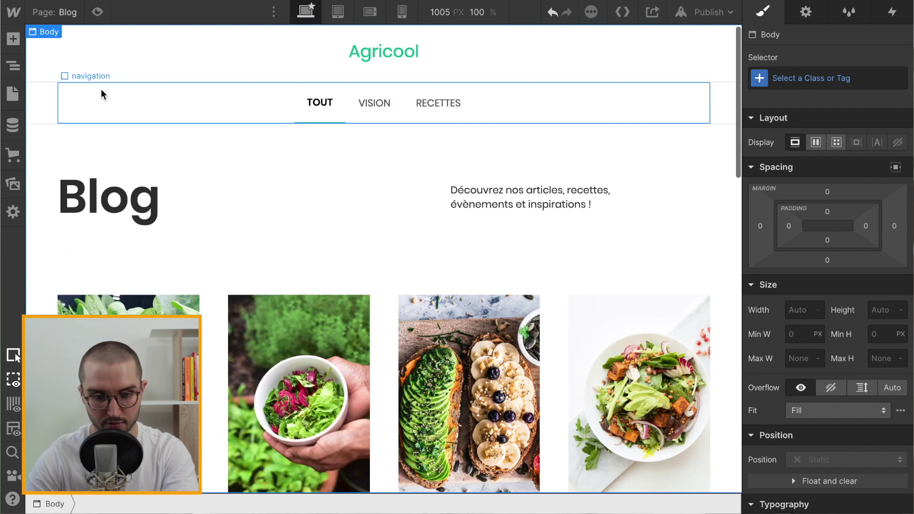
click(95, 12)
scroll(421, 234, down, 5)
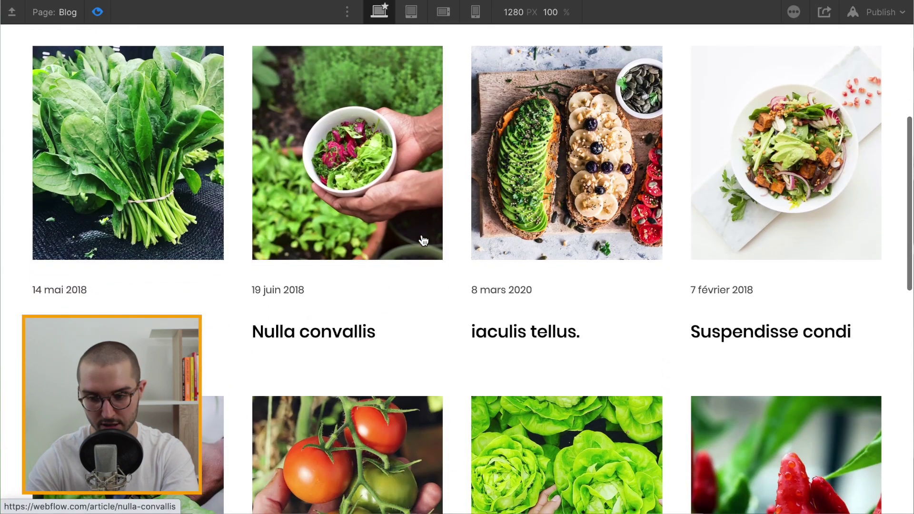
scroll(421, 234, up, 5)
scroll(421, 234, down, 1)
scroll(422, 235, down, 10)
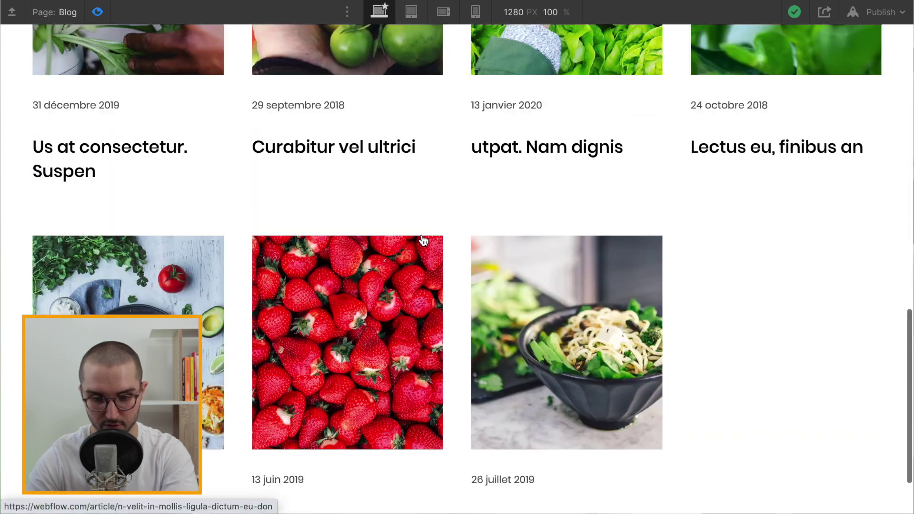
scroll(421, 234, up, 11)
click(96, 15)
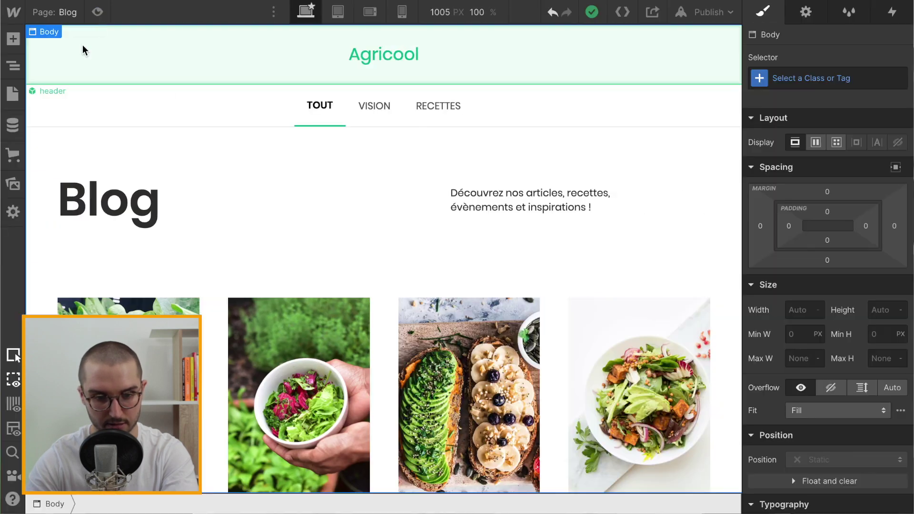
Switch on Article vedette for the "Nulla convallis" article in the Articles collection and save it
click(9, 136)
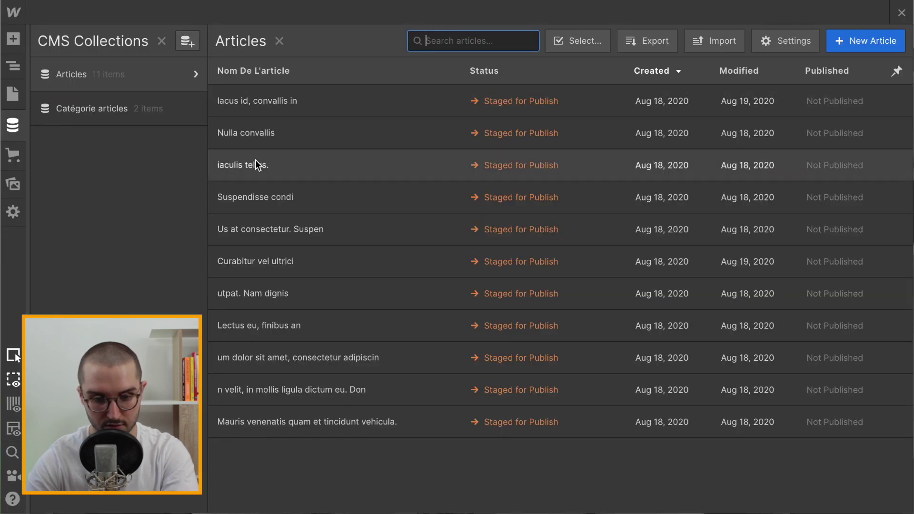
click(271, 138)
scroll(446, 288, down, 4)
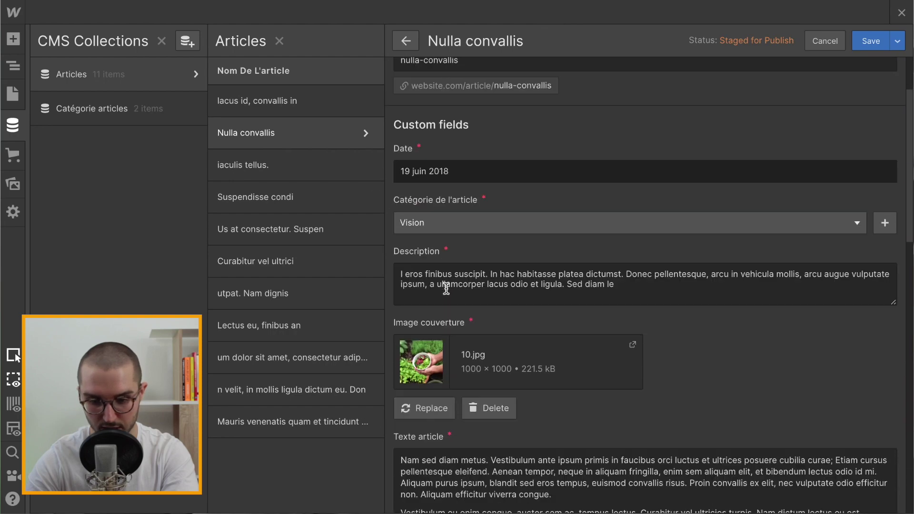
scroll(447, 288, up, 4)
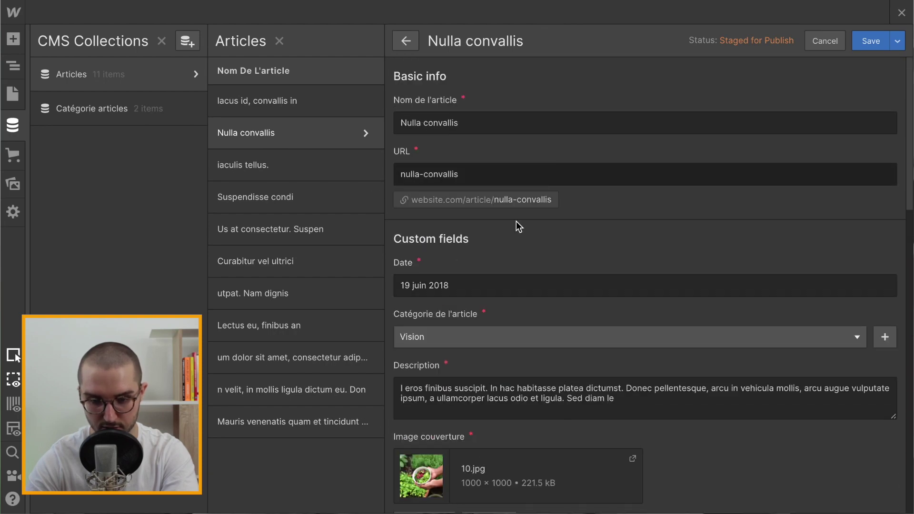
scroll(490, 259, down, 10)
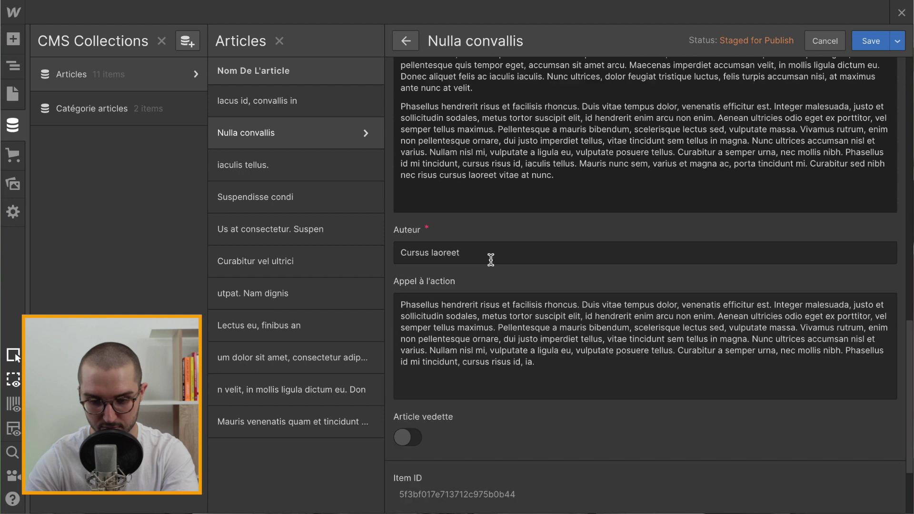
click(868, 42)
Return to the Blog page and preview whether the featured-article block appears
click(13, 94)
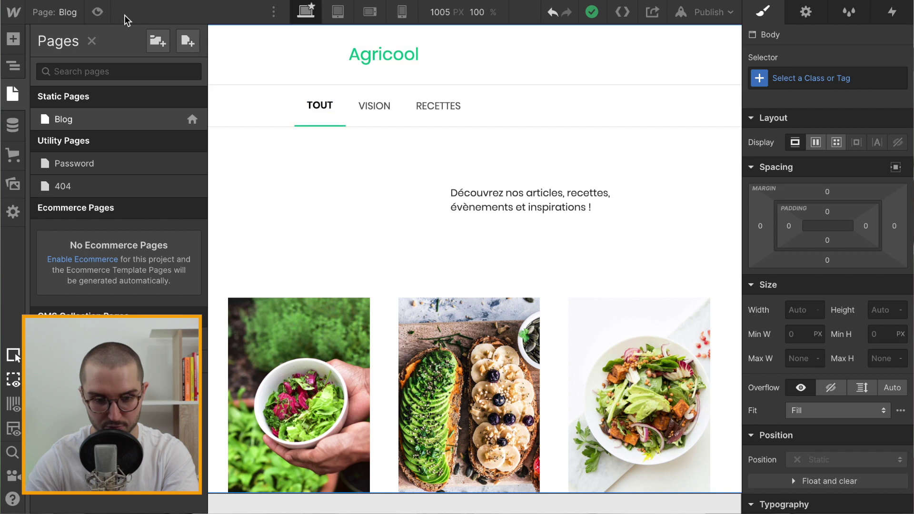
click(98, 12)
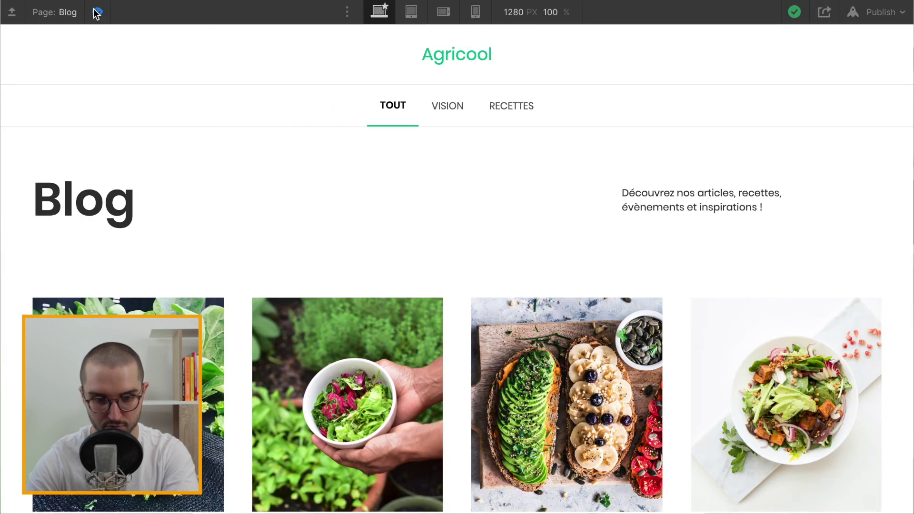
click(97, 13)
Reopen the "Nulla convallis" article to check its Article vedette setting, save it and return to the Blog page
click(10, 132)
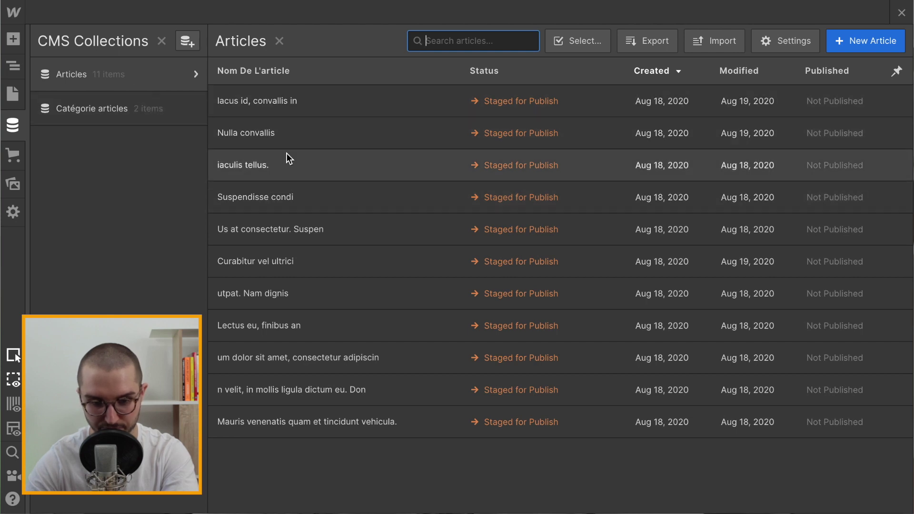
click(278, 133)
scroll(433, 237, down, 2)
scroll(431, 239, down, 15)
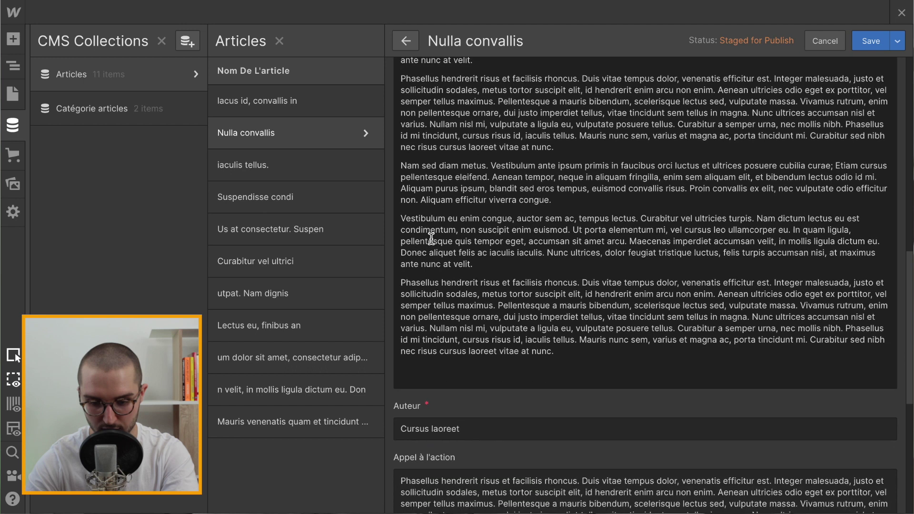
click(871, 41)
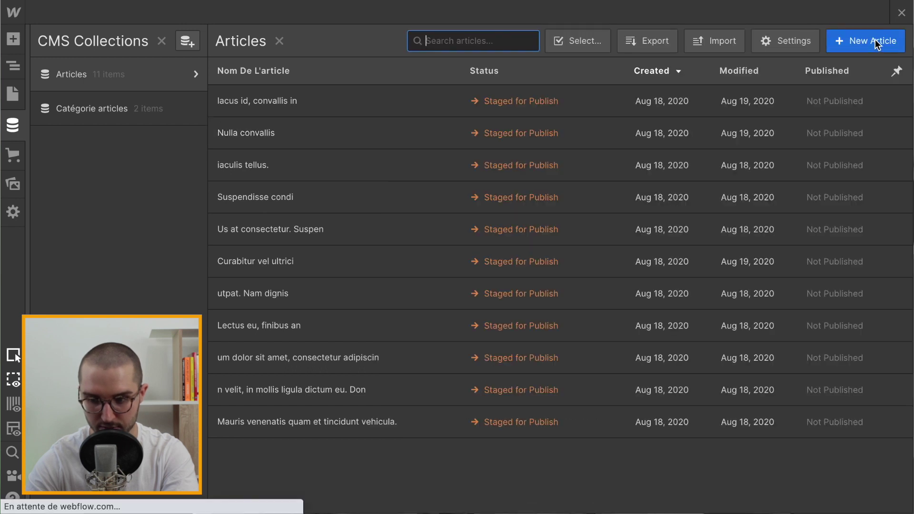
click(12, 94)
click(13, 98)
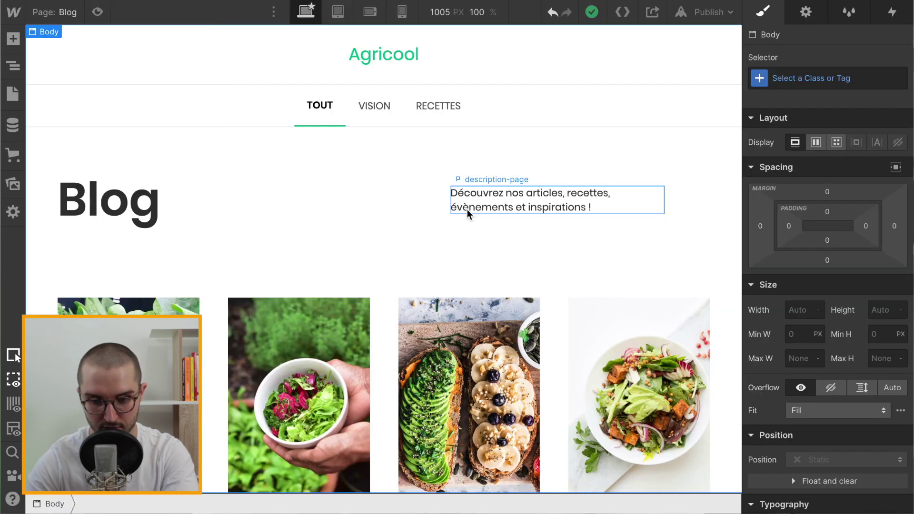
Publish the site to tutoriel-blog.webflow.io
click(467, 208)
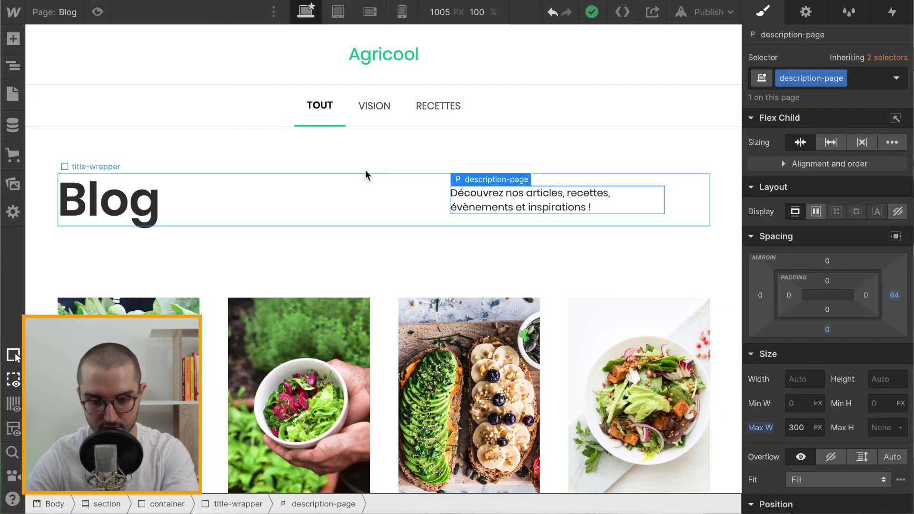
click(724, 10)
click(678, 197)
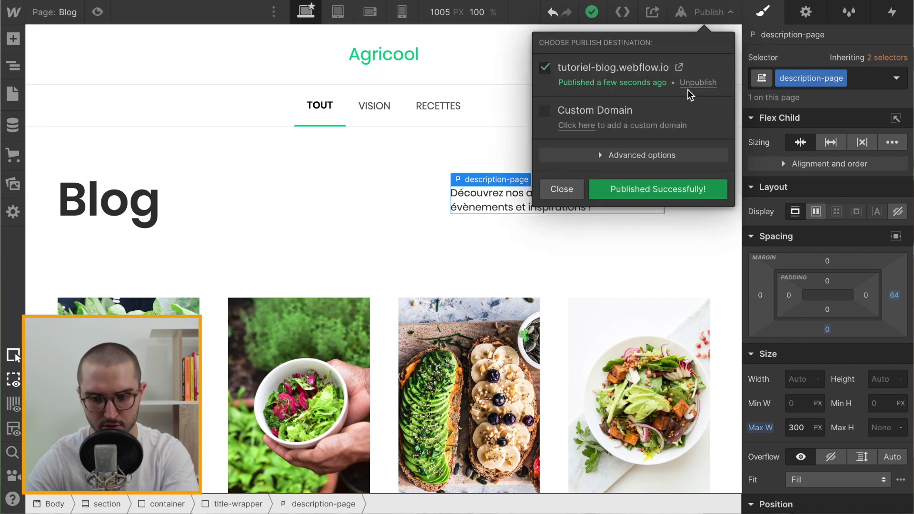
Open the published tutoriel-blog.webflow.io site and examine its featured-article block
click(681, 69)
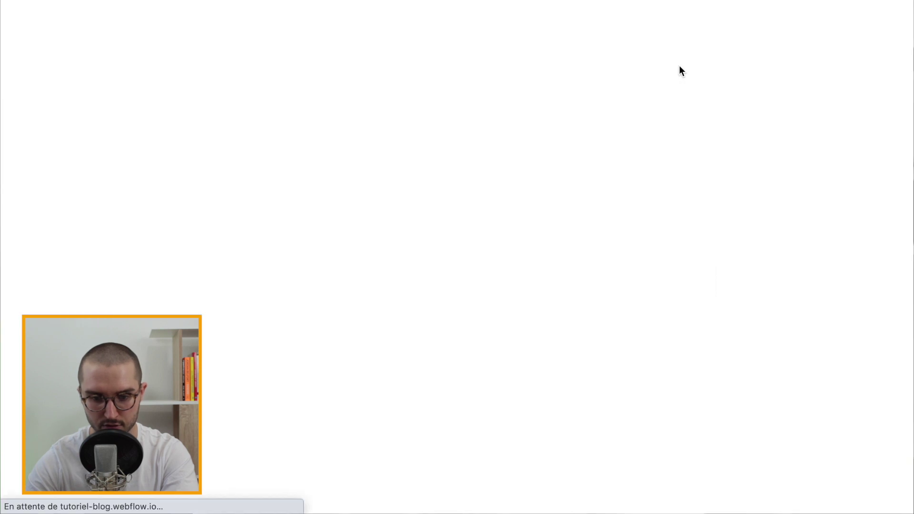
scroll(461, 207, down, 5)
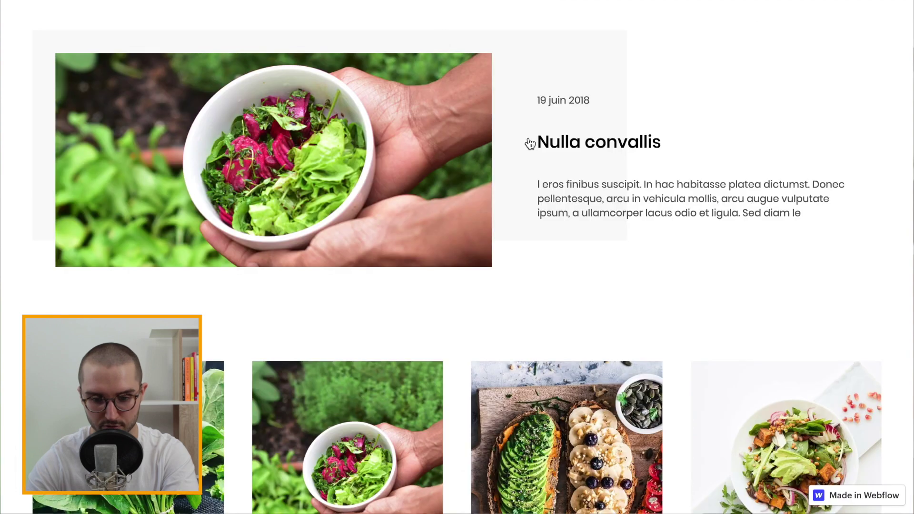
scroll(526, 141, down, 2)
scroll(526, 141, up, 4)
scroll(526, 141, down, 1)
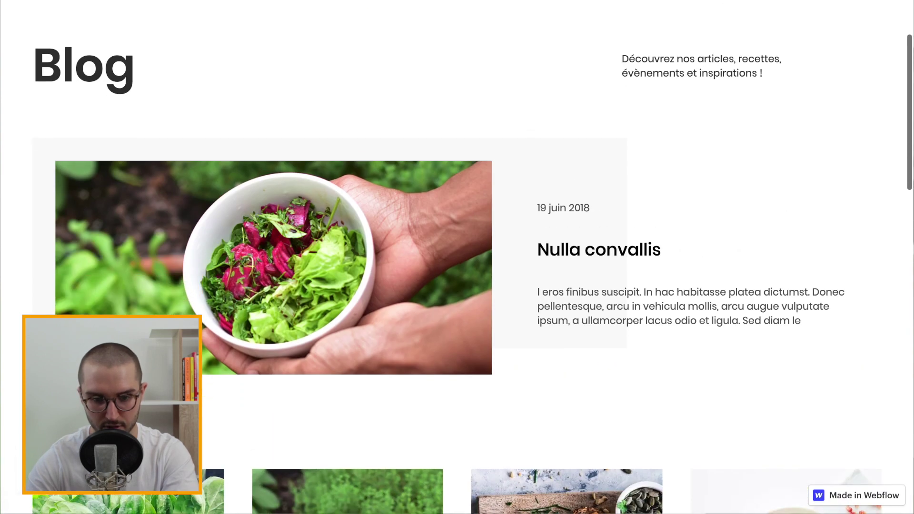
scroll(289, 157, down, 1)
scroll(320, 153, up, 4)
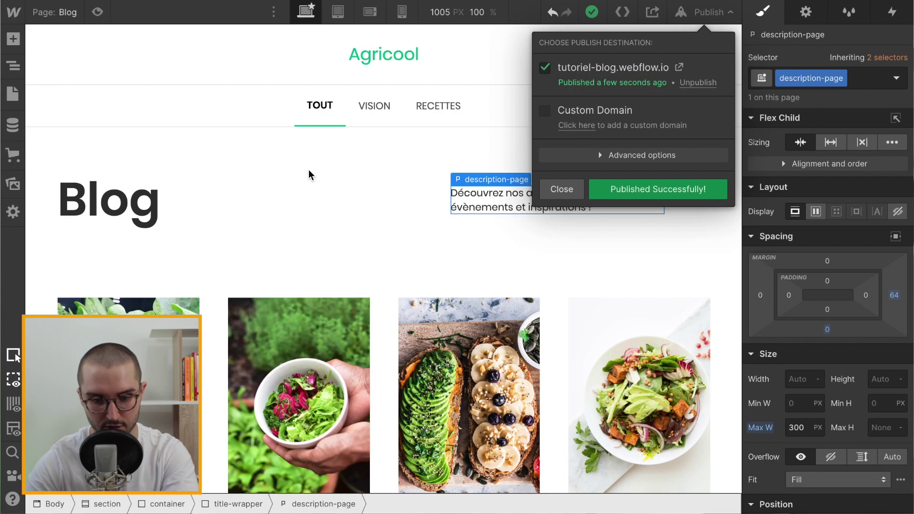
Redisplay the featured article on the canvas by selecting its Collection List Wrapper instead of its Empty State
click(310, 175)
click(13, 69)
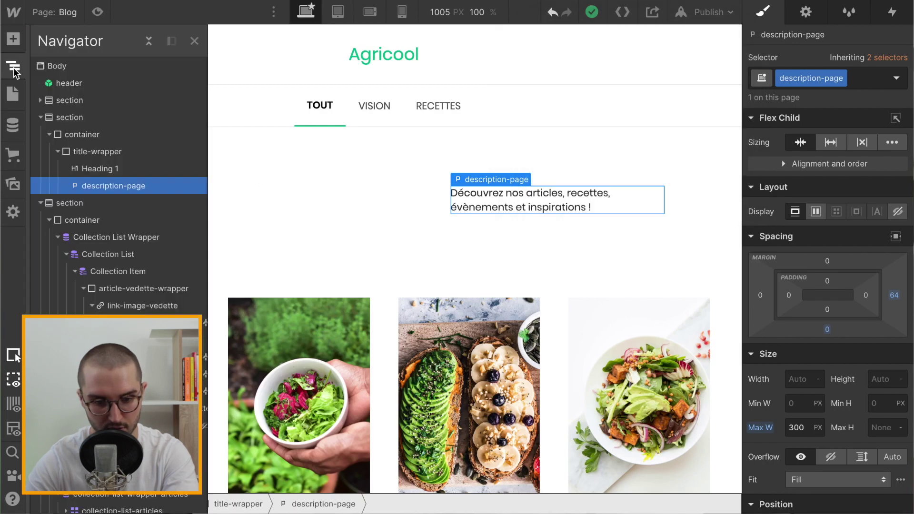
click(100, 243)
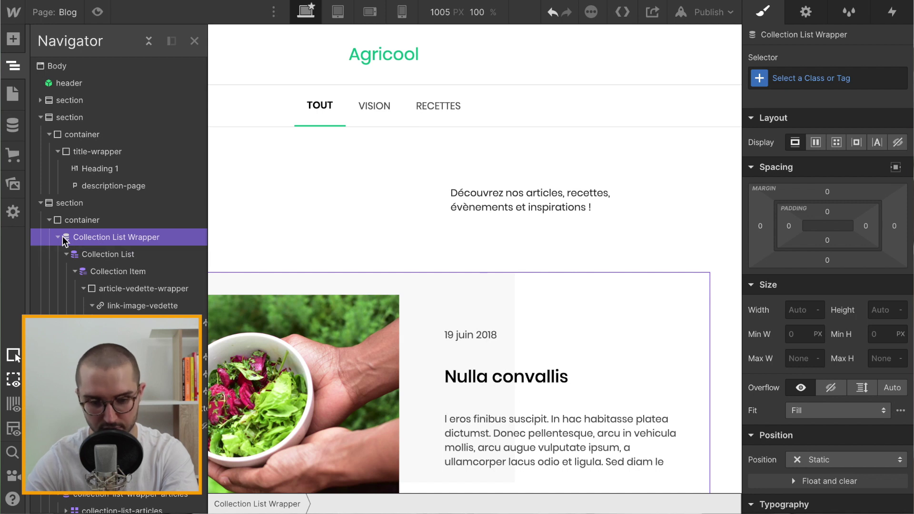
click(109, 426)
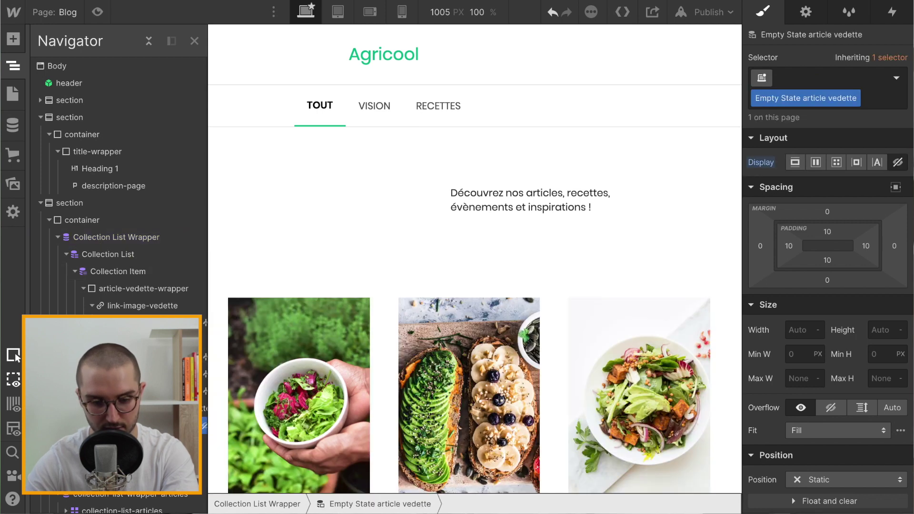
click(115, 235)
click(310, 257)
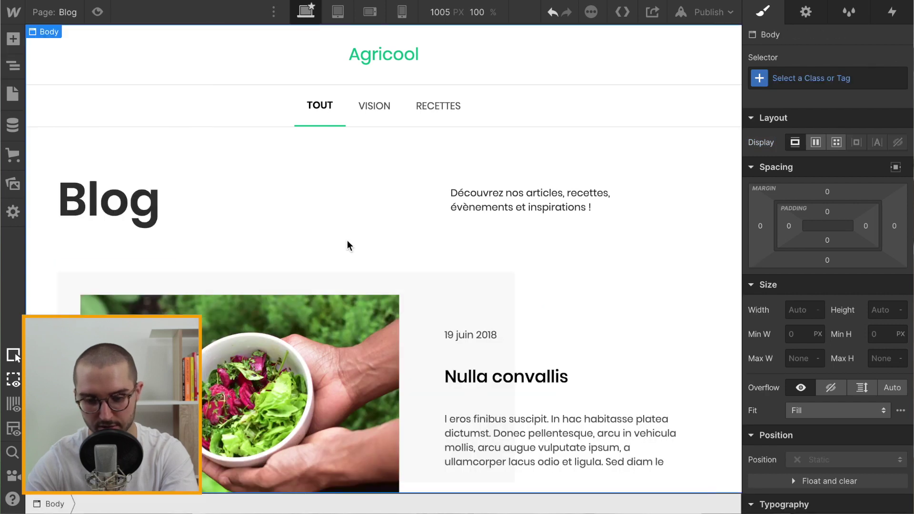
Examine the Blog page's layout on the canvas, from the featured article to the articles grid
scroll(329, 268, down, 6)
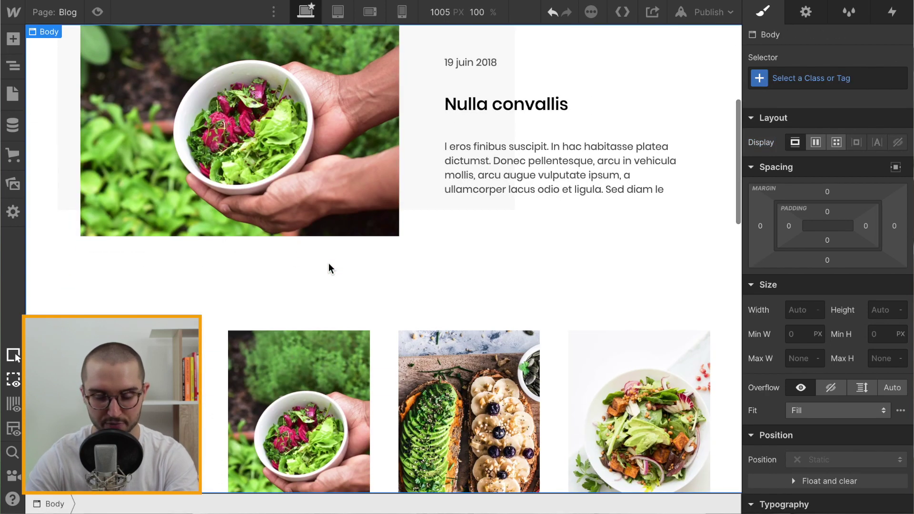
scroll(331, 269, down, 1)
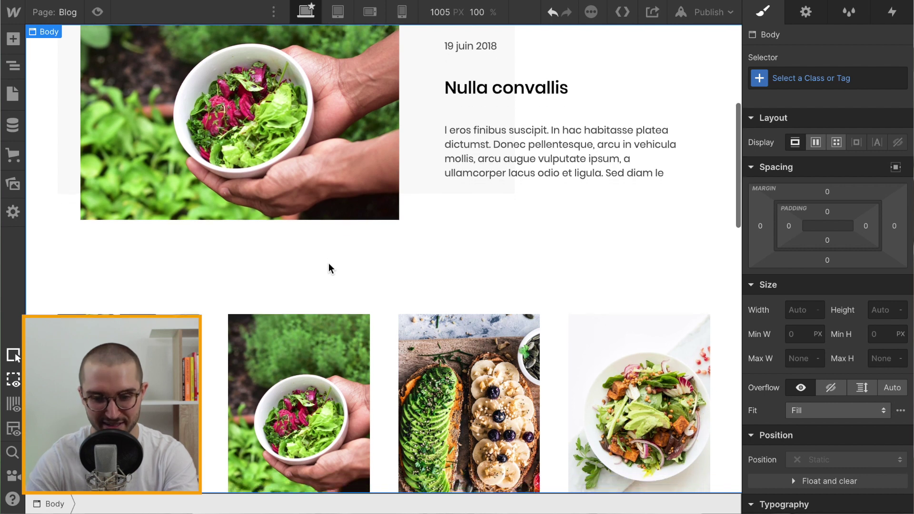
scroll(331, 269, up, 5)
scroll(331, 269, down, 11)
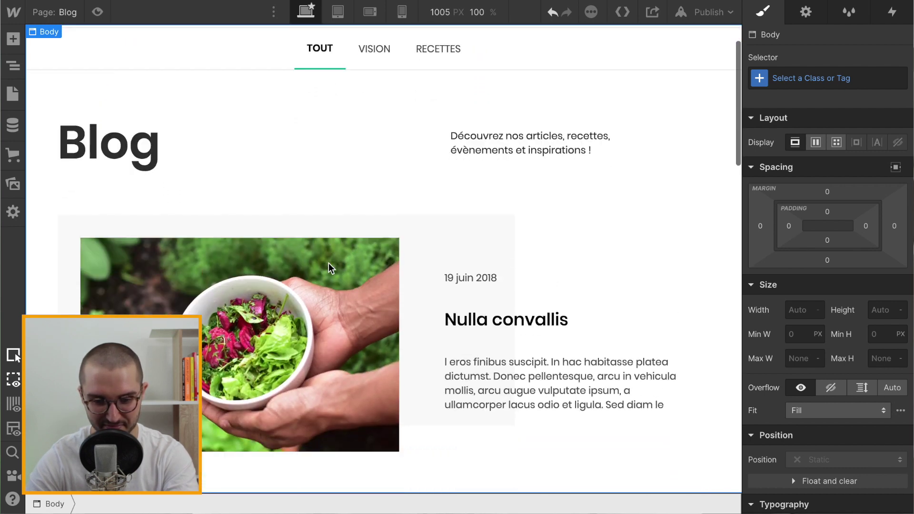
scroll(331, 269, up, 11)
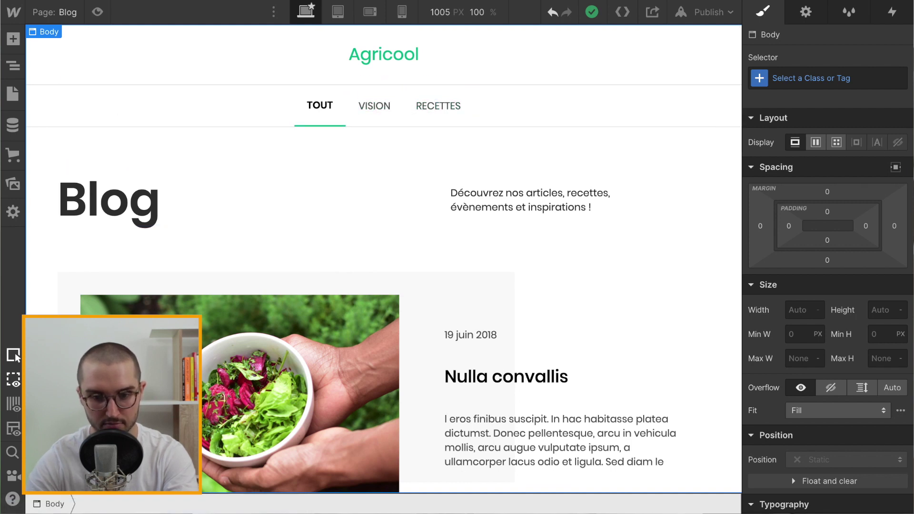
key(ctrl+Tab)
key(ctrl+Tab)
key(ctrl+Tab)
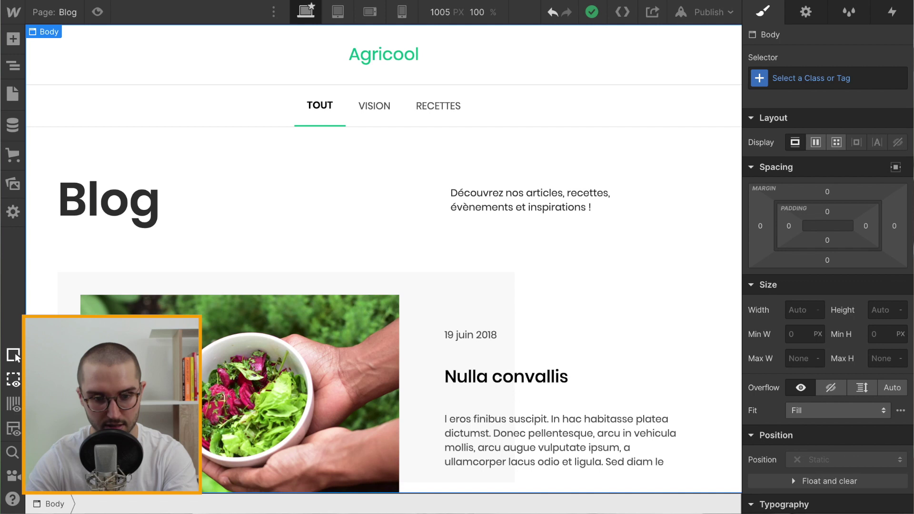
Create a symbol named "navigation" from the decoration-nav section holding the TOUT, VISION and RECETTES links
click(41, 106)
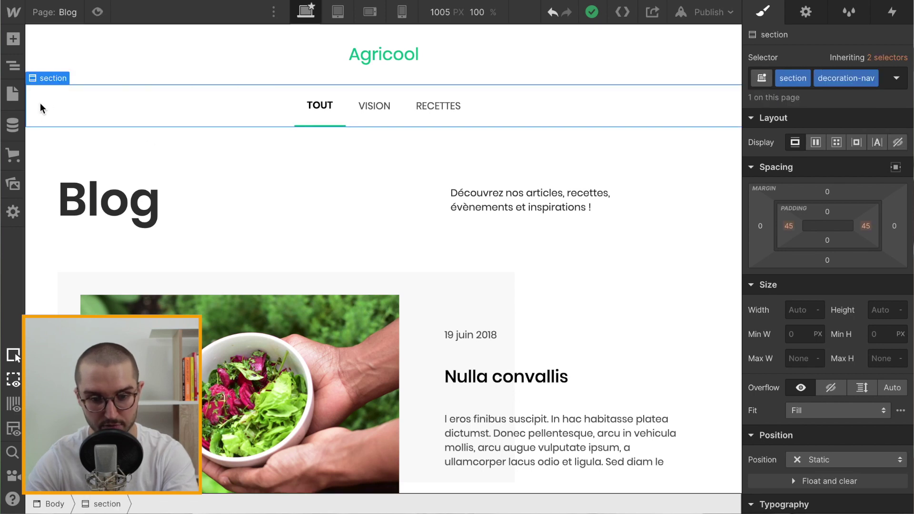
right_click(43, 107)
mouse_move(95, 315)
click(103, 355)
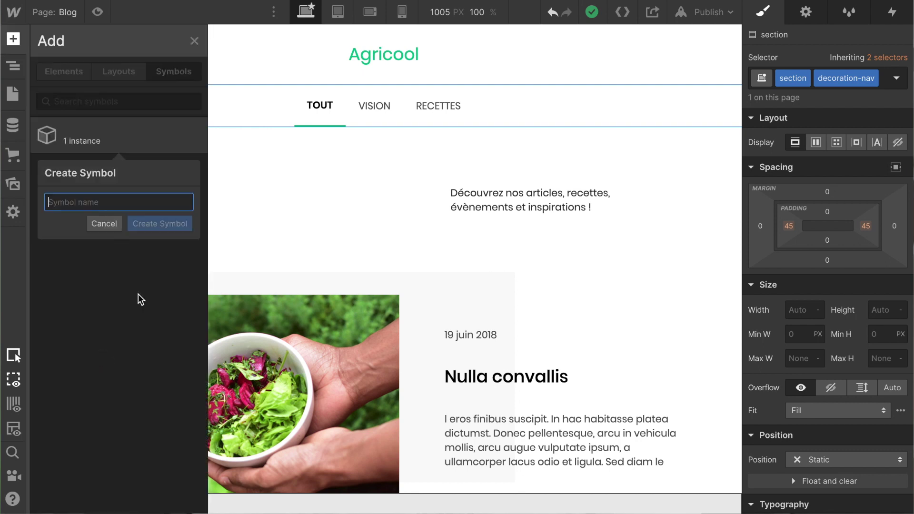
text(navigation)
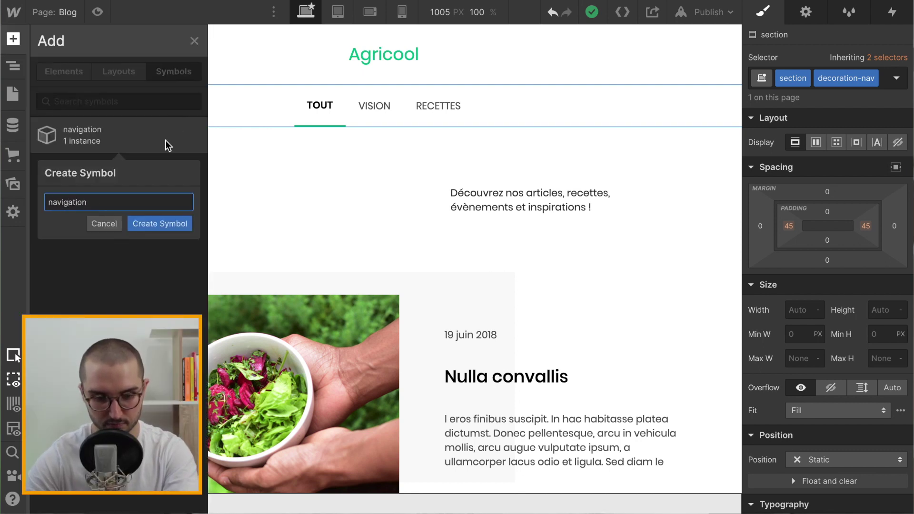
click(167, 224)
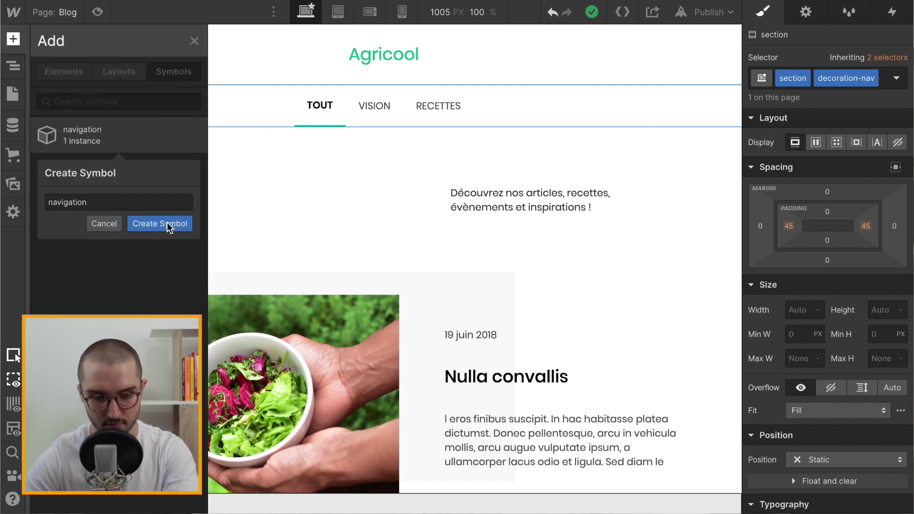
double_click(244, 247)
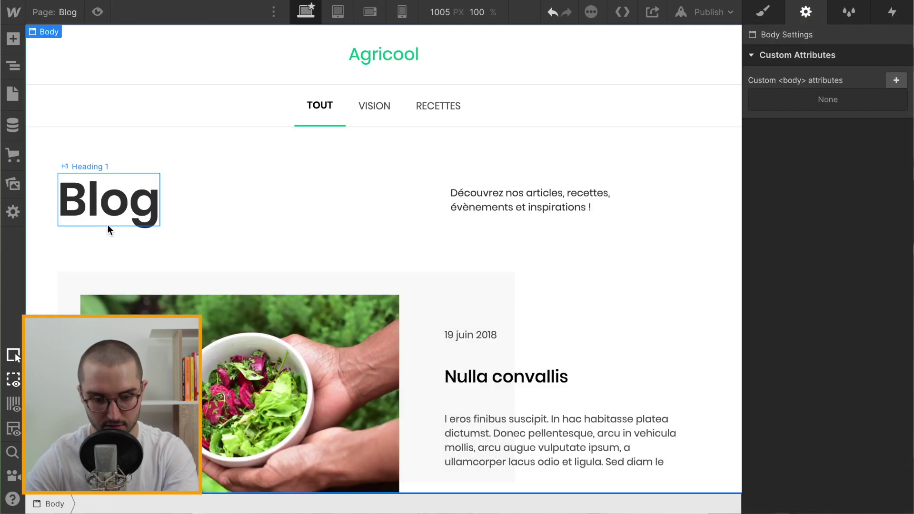
click(47, 207)
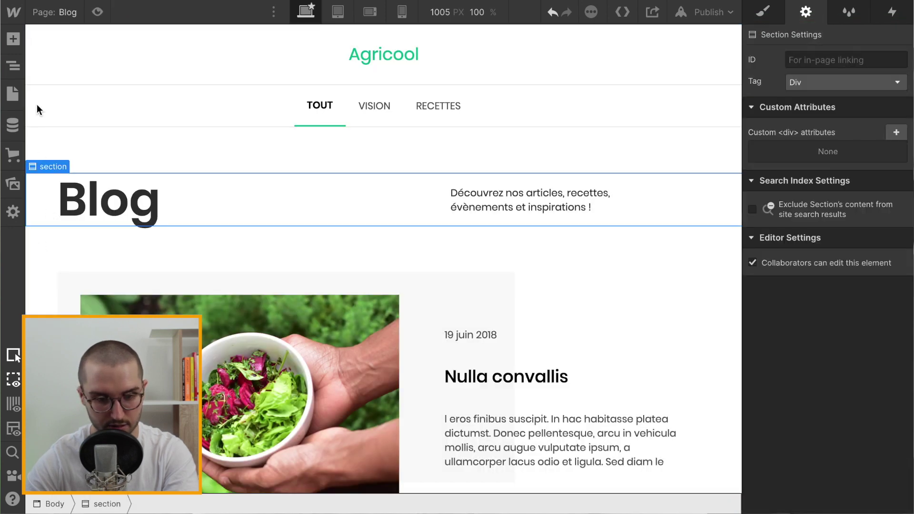
Copy the Blog page's section holding the "Blog" title and description, and open the Catégorie articles Template page
key(z)
click(41, 118)
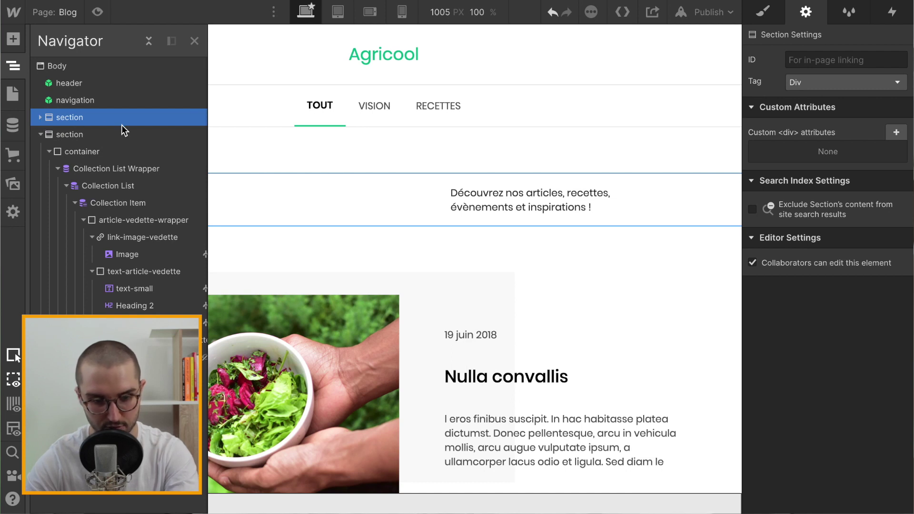
click(12, 95)
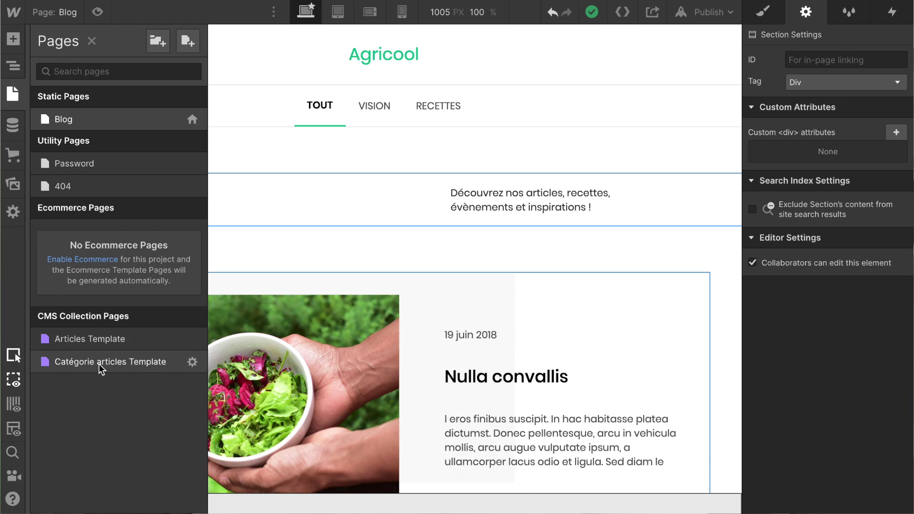
click(102, 365)
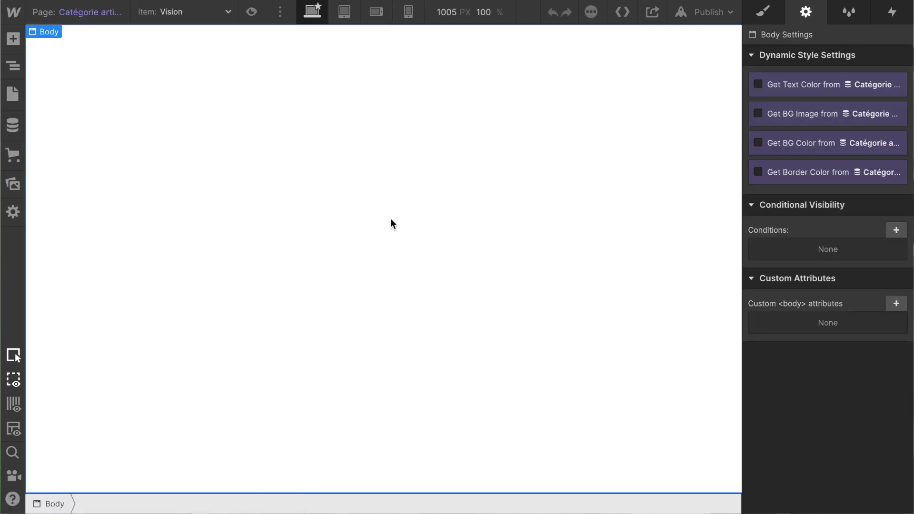
Place the navigation symbol on the empty Catégorie articles template and the header symbol above it
click(13, 39)
click(164, 71)
drag(90, 167, 334, 134)
click(12, 41)
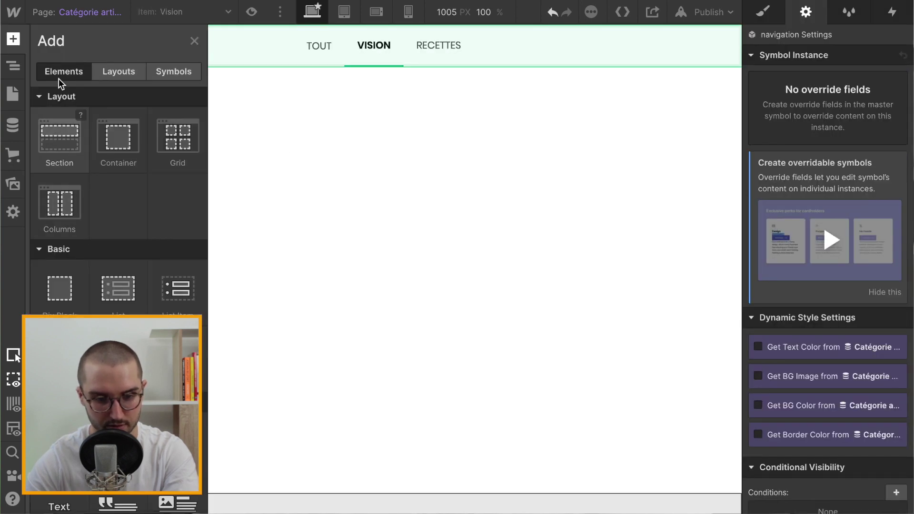
click(186, 73)
drag(84, 210, 333, 24)
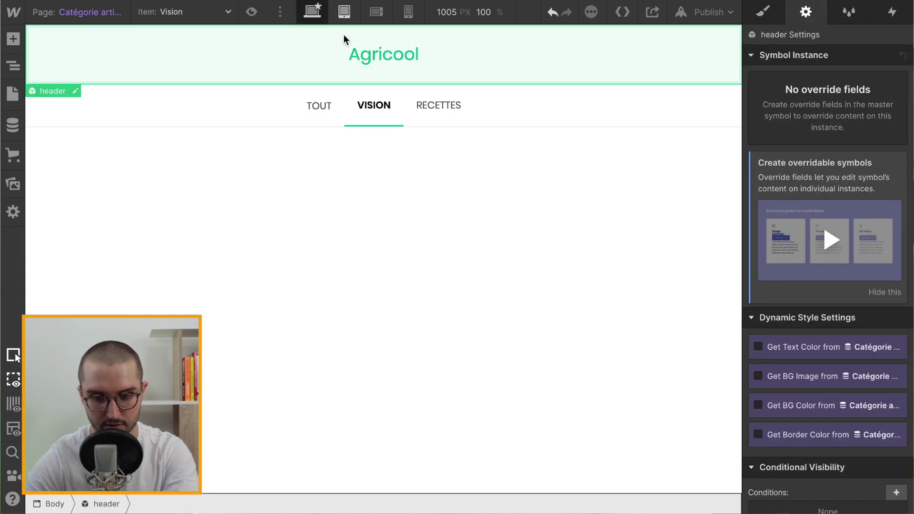
Paste the copied title section below the navigation and make its H1 get its text from the Nom de la catégorie field
click(396, 171)
key(ctrl+v)
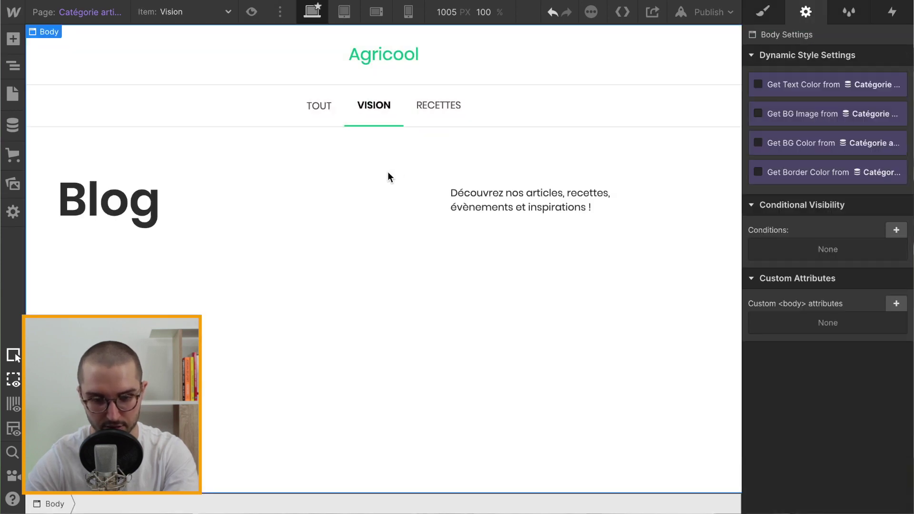
click(125, 206)
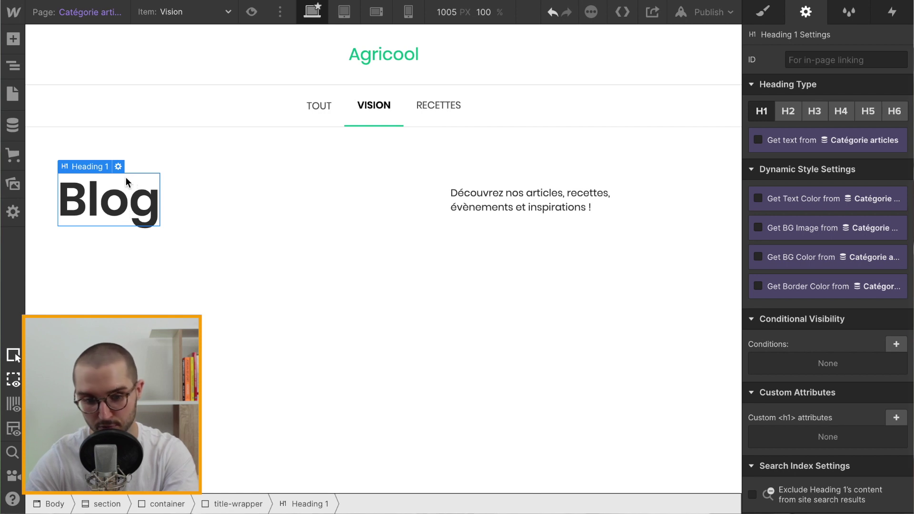
click(119, 166)
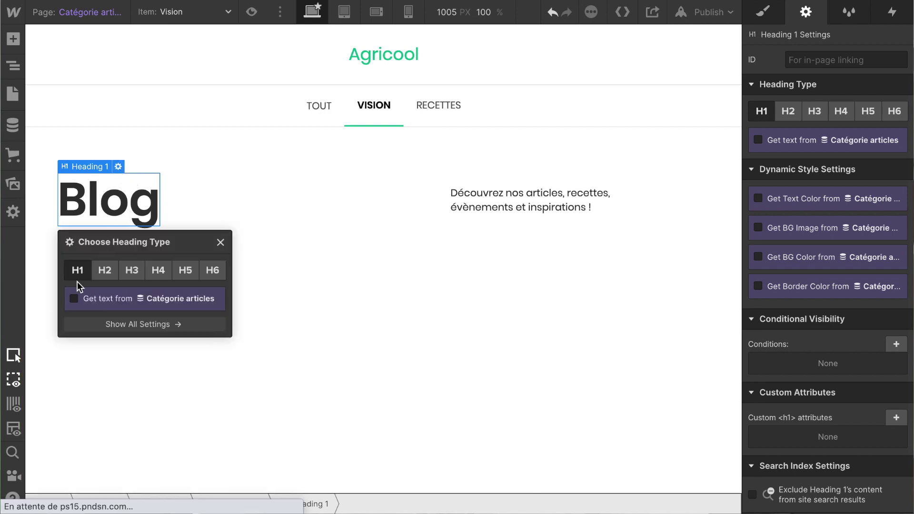
click(76, 299)
click(103, 316)
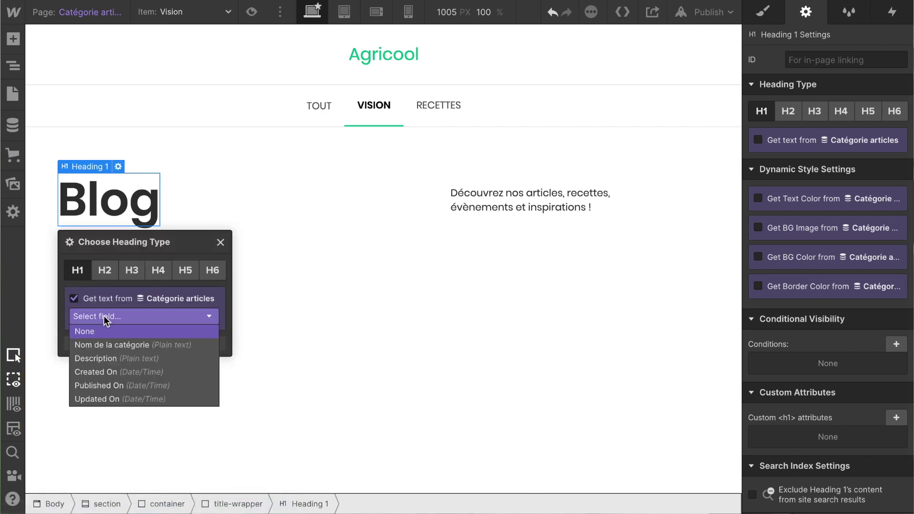
click(118, 344)
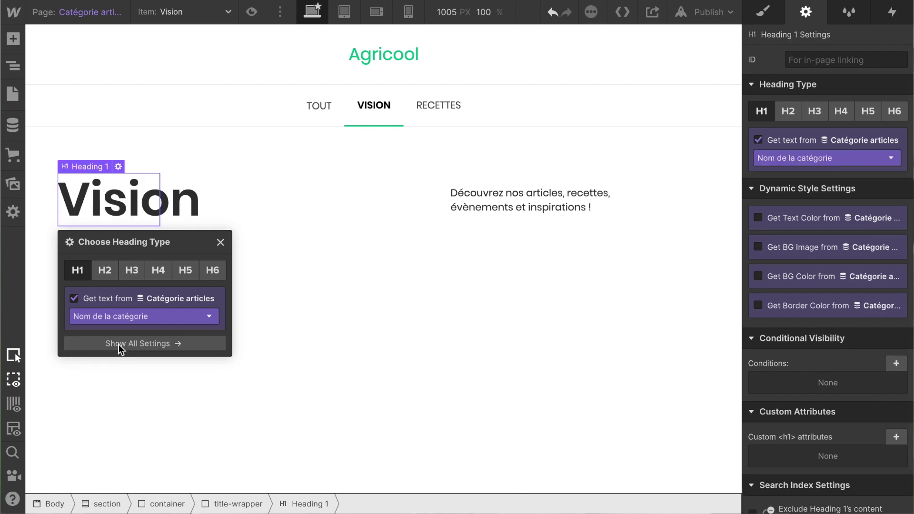
Make the description-page paragraph get its text from the Description field of Catégorie articles
click(565, 206)
click(538, 179)
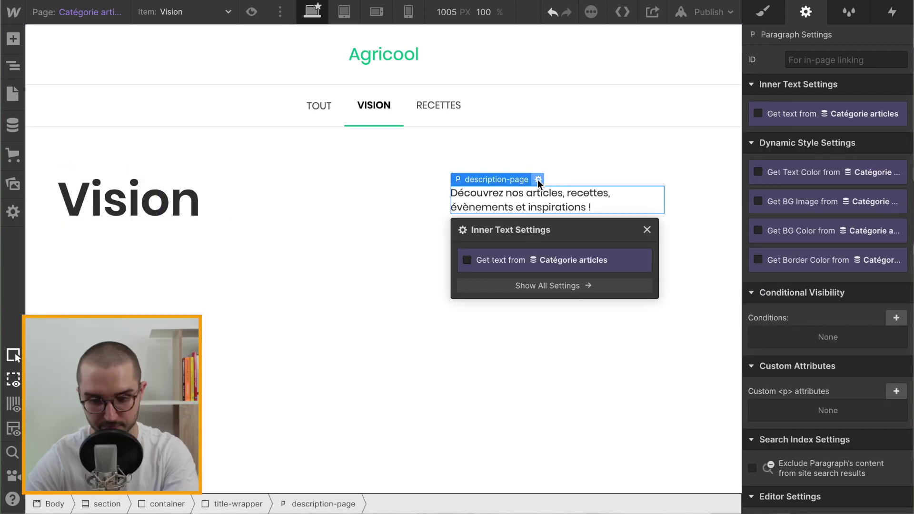
click(471, 259)
click(506, 277)
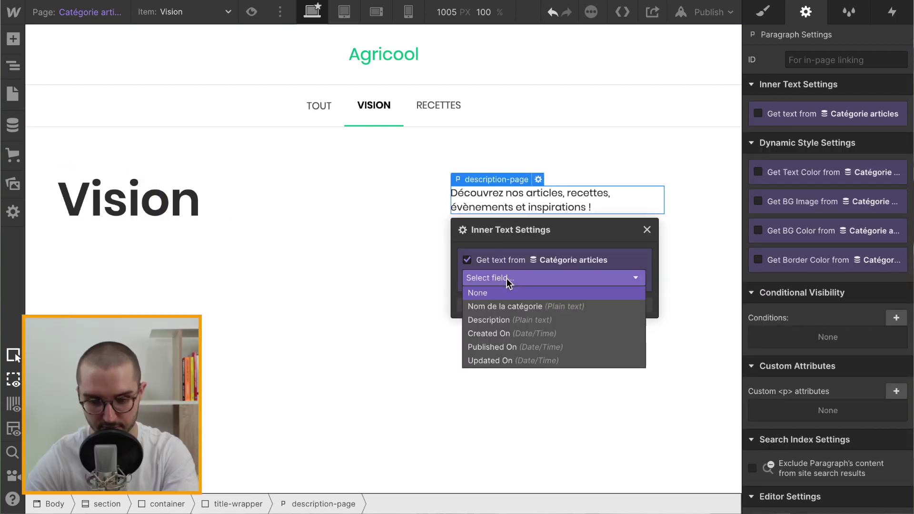
click(524, 320)
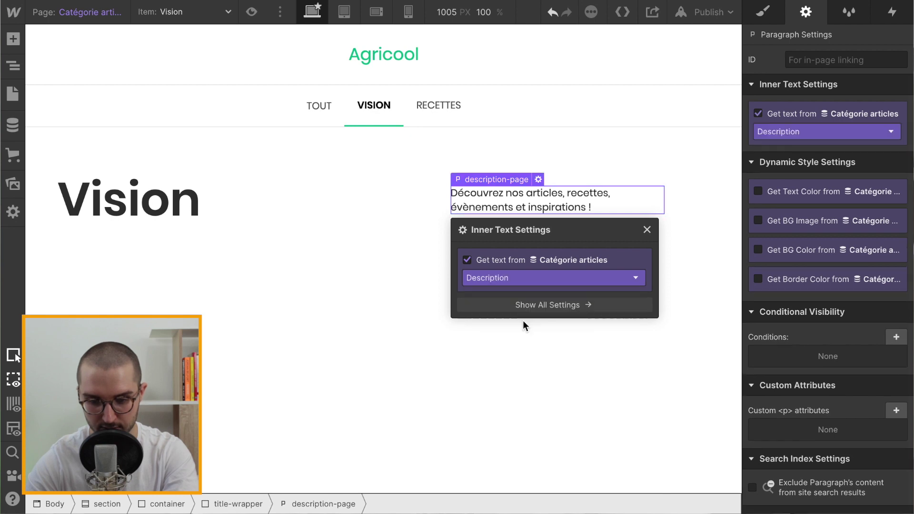
click(388, 330)
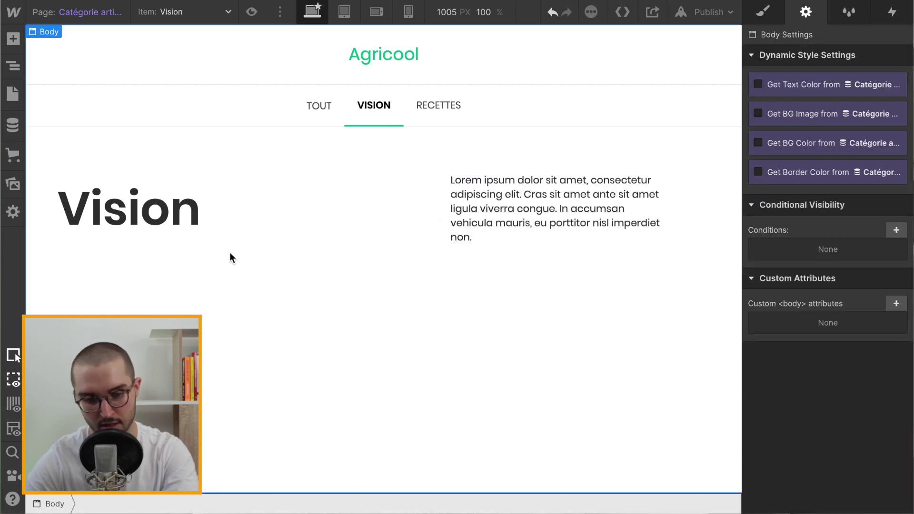
Return to the Blog page and copy the whole section containing the featured article
click(13, 94)
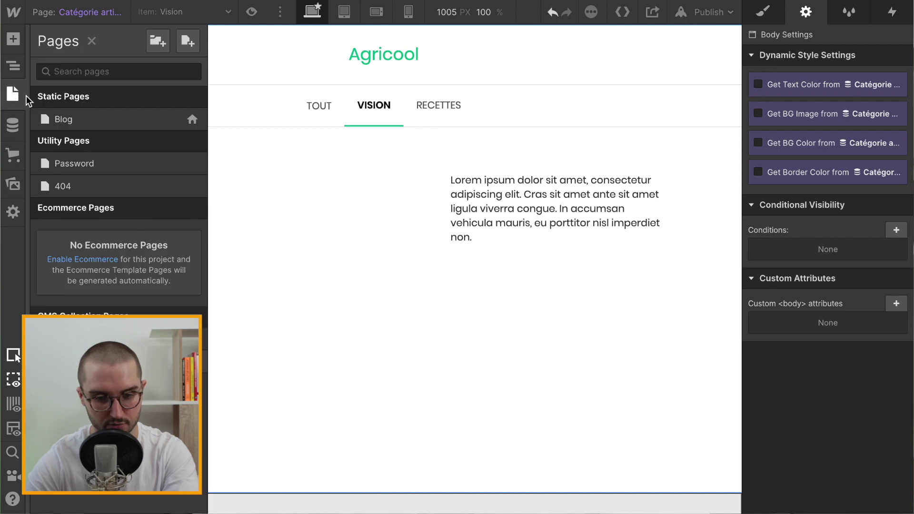
click(62, 119)
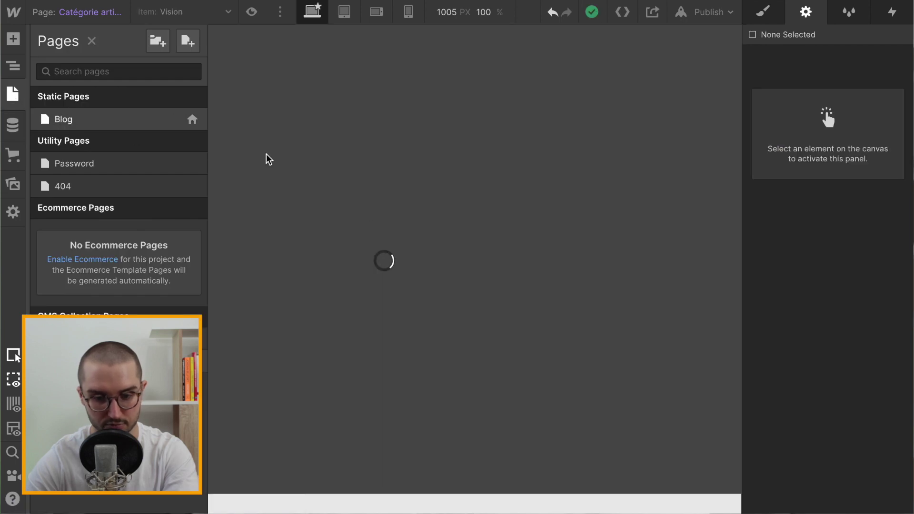
scroll(402, 270, down, 8)
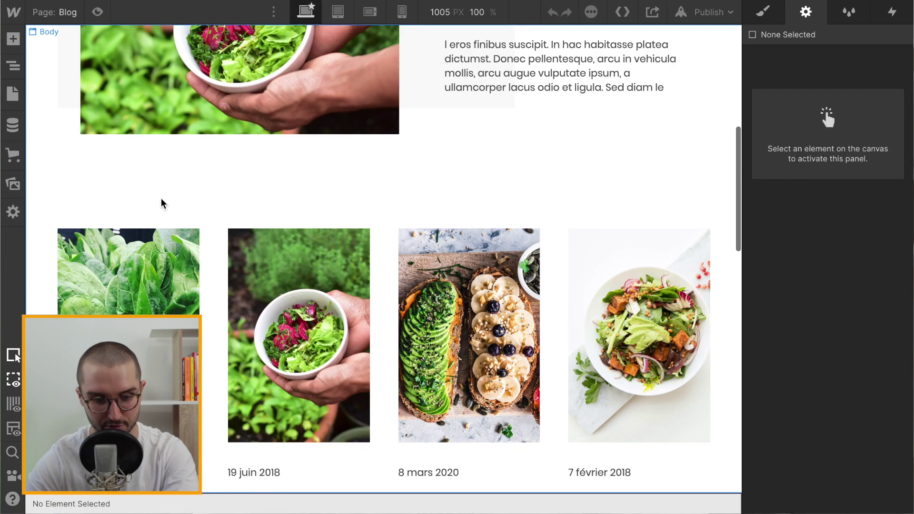
scroll(65, 124, up, 2)
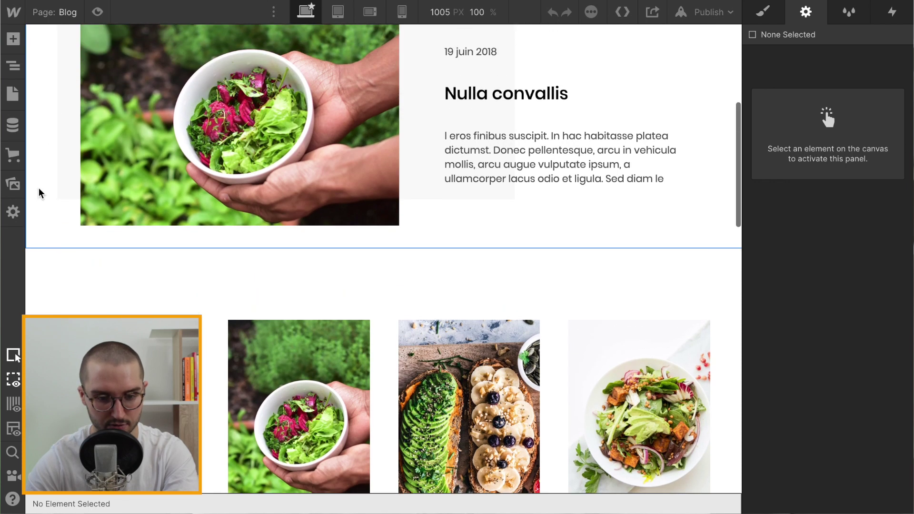
click(38, 187)
scroll(38, 187, up, 5)
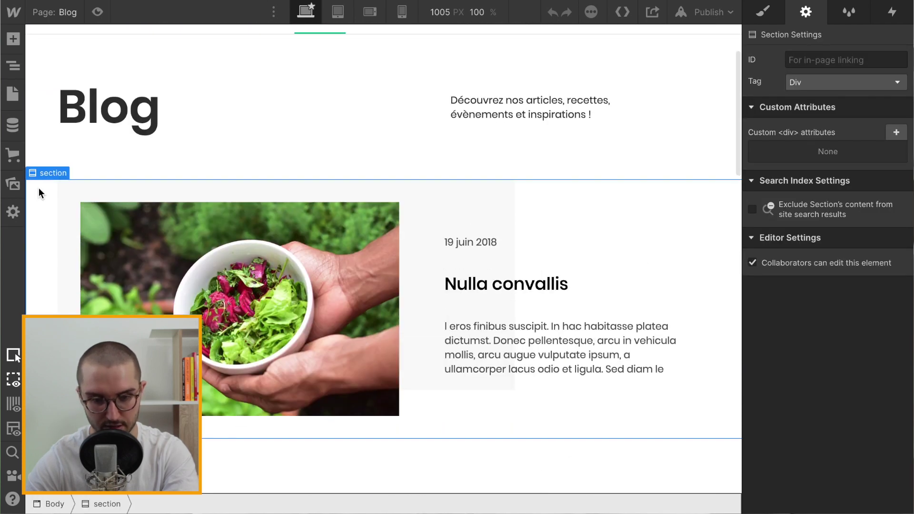
Paste the featured-article section into the body of the Catégorie articles Template page, below the category title
click(14, 95)
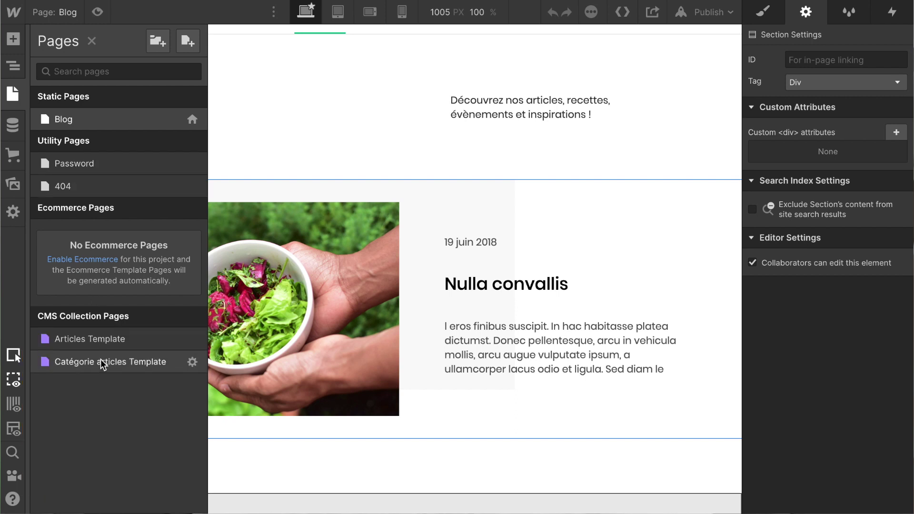
click(101, 361)
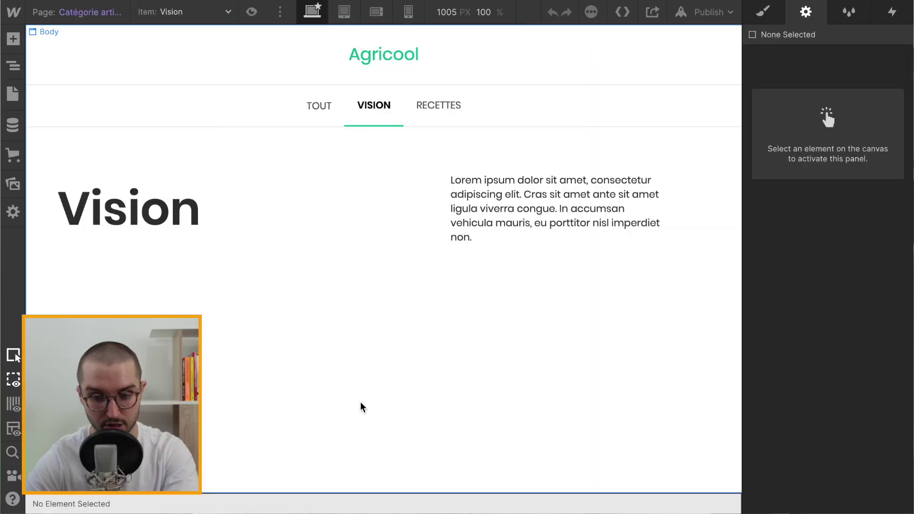
click(361, 402)
scroll(361, 402, down, 2)
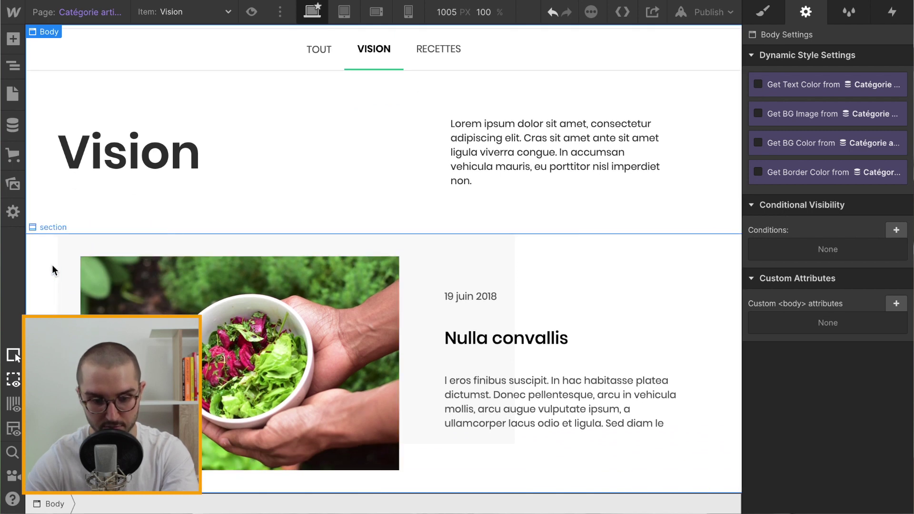
Add a filter to the featured article's Collection List Wrapper: Catégorie de l'article Equals Current Catégorie article
click(76, 260)
click(14, 66)
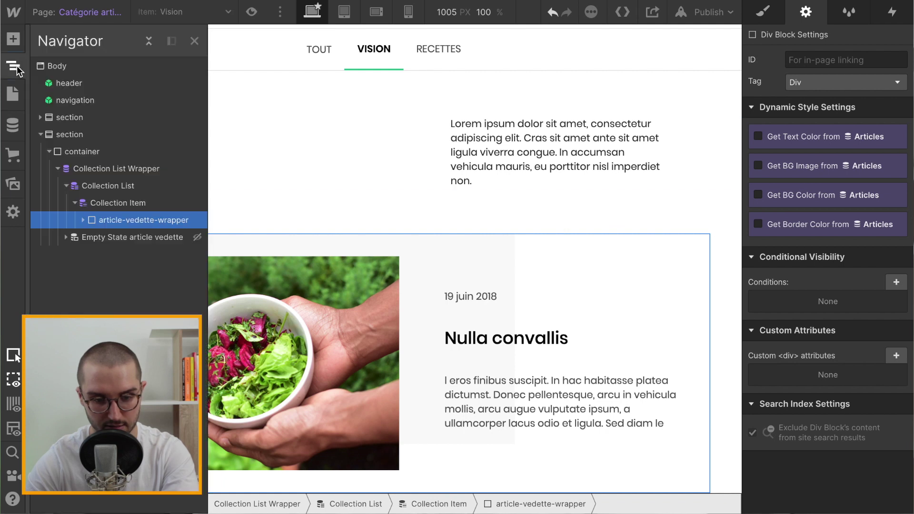
click(126, 186)
click(138, 169)
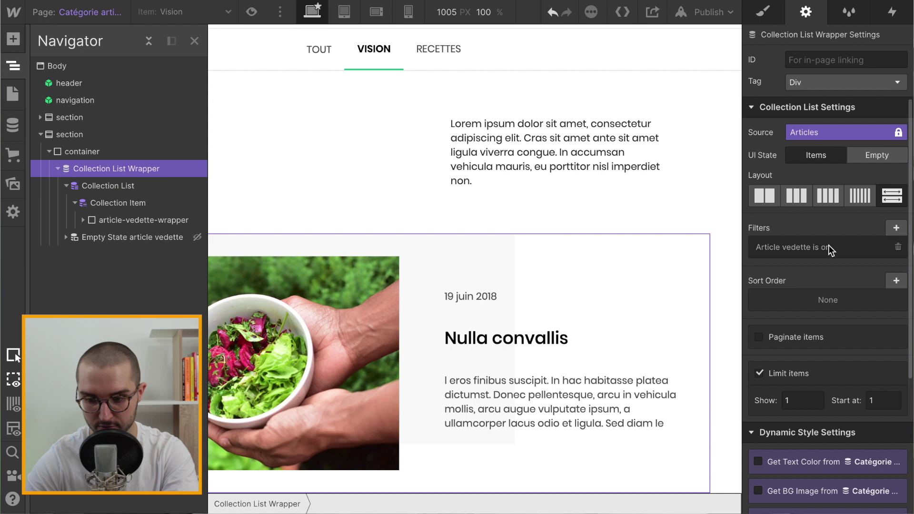
click(896, 229)
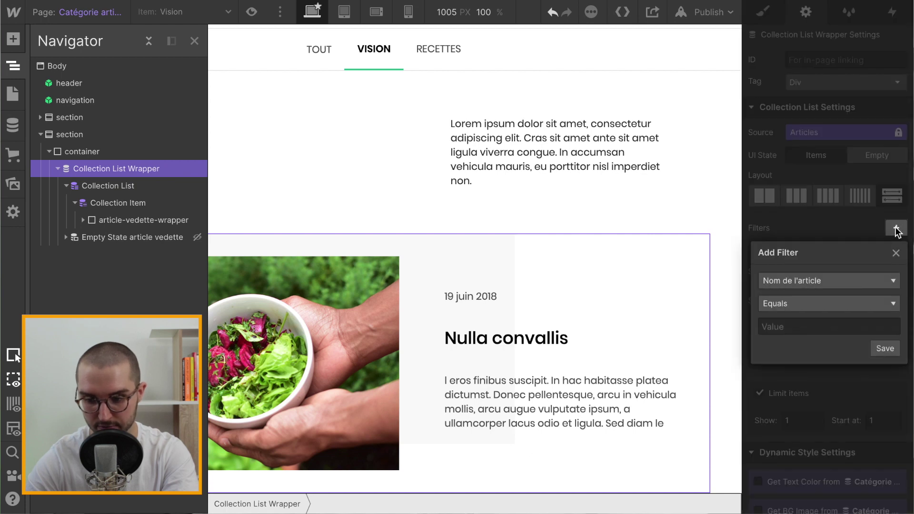
click(832, 281)
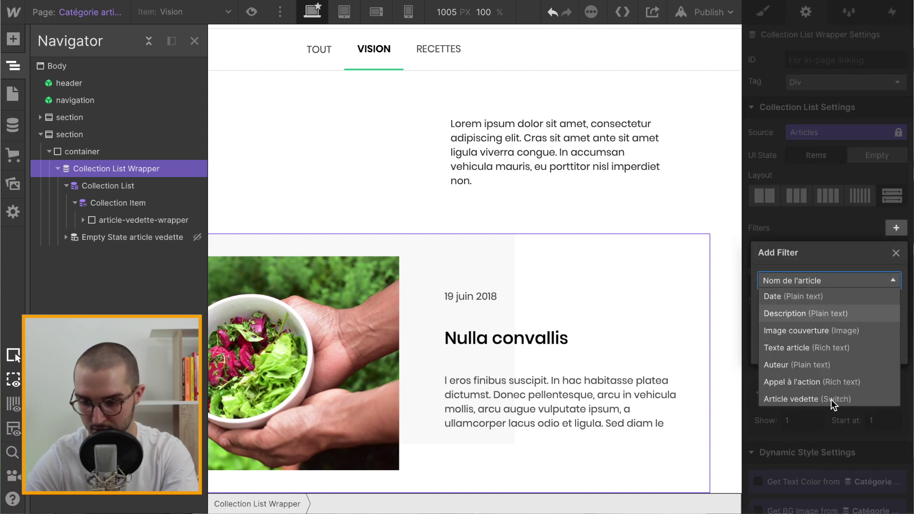
scroll(824, 361, down, 3)
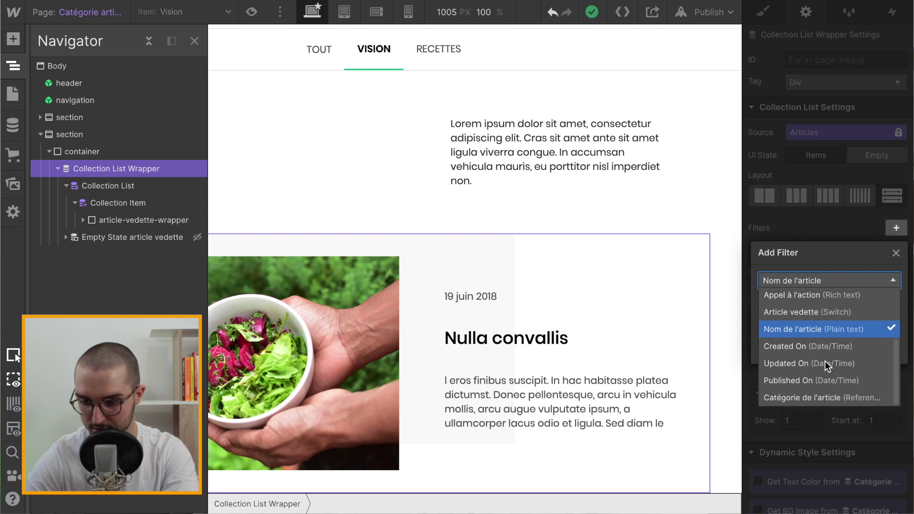
click(821, 395)
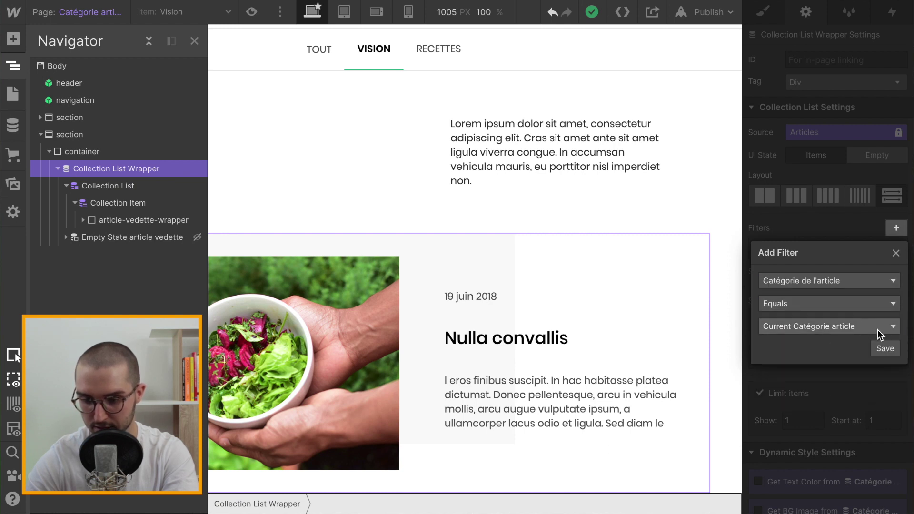
click(863, 328)
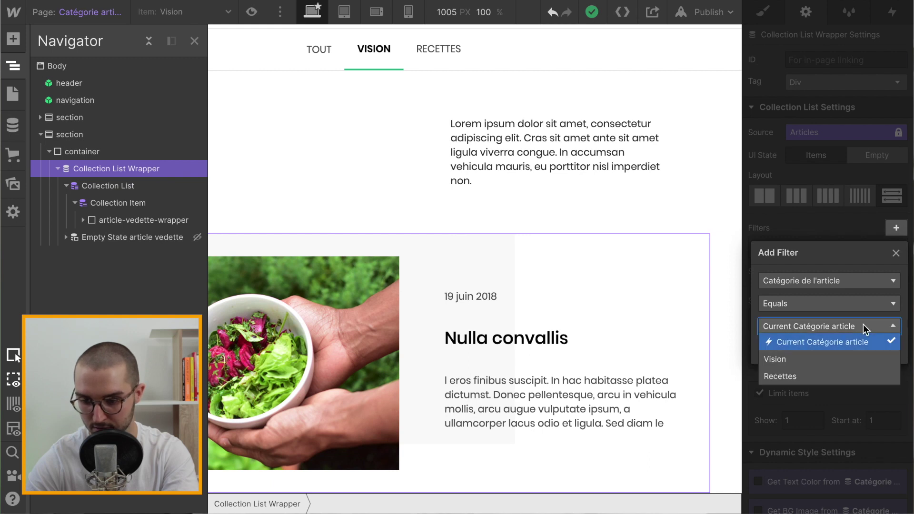
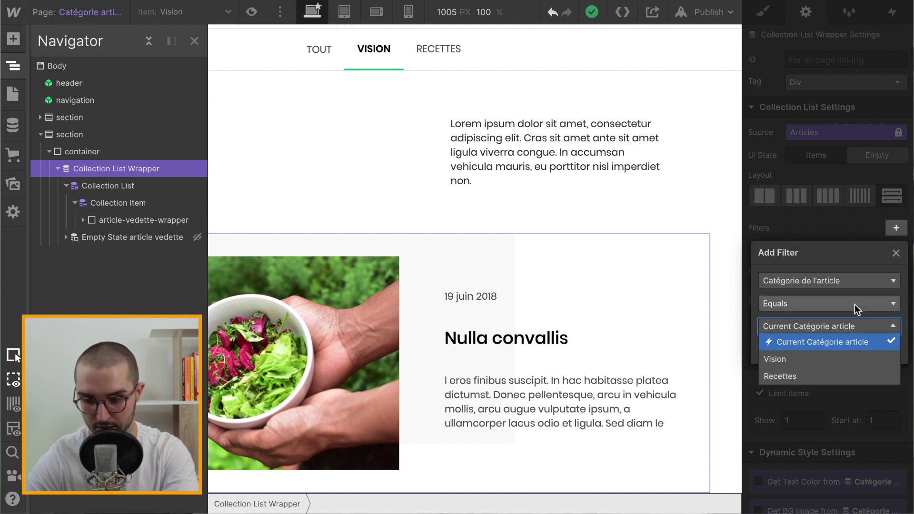
click(850, 314)
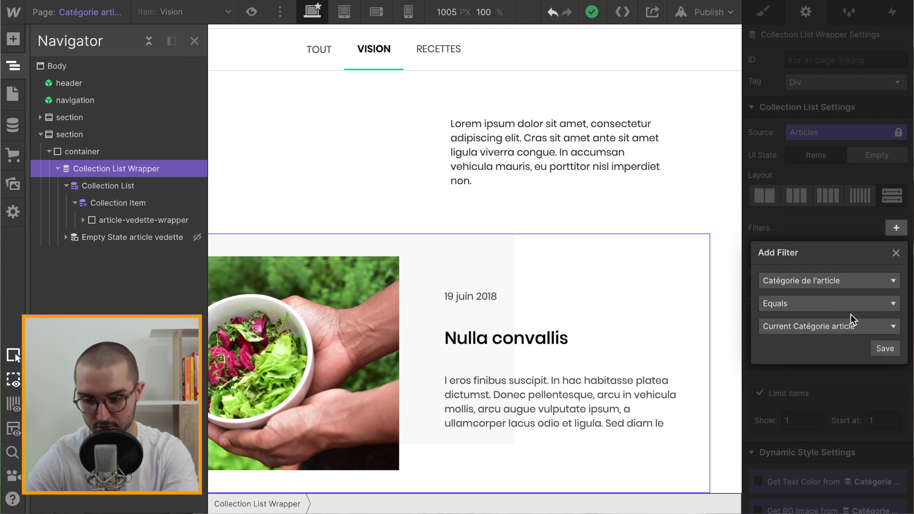
click(884, 348)
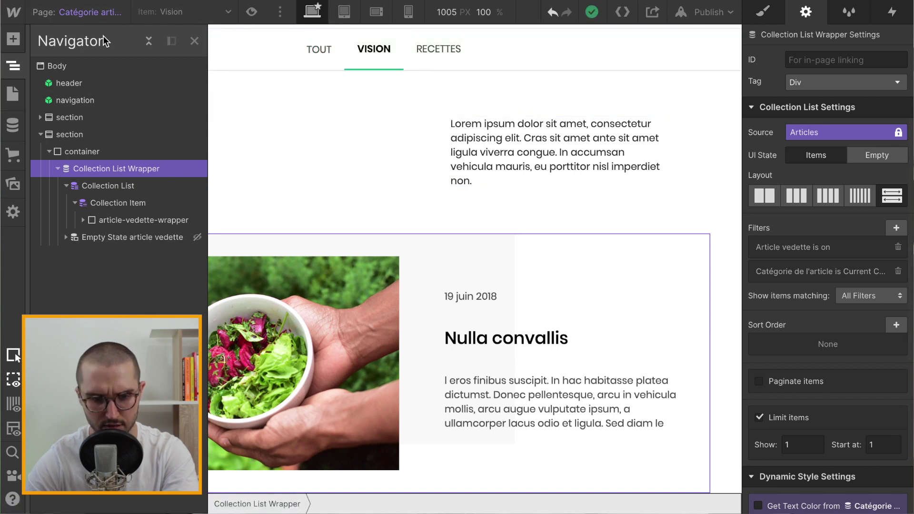
Preview the category template and check the featured article on the Recettes and Vision pages
click(251, 12)
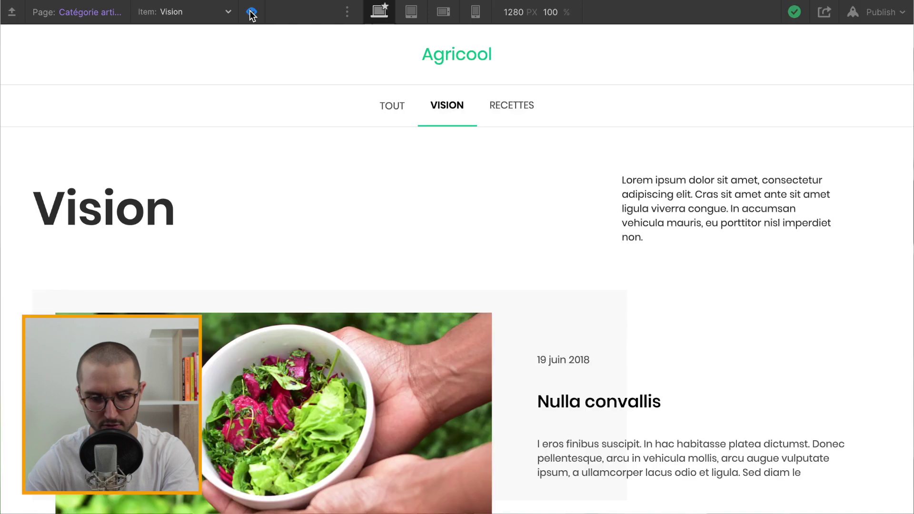
click(511, 111)
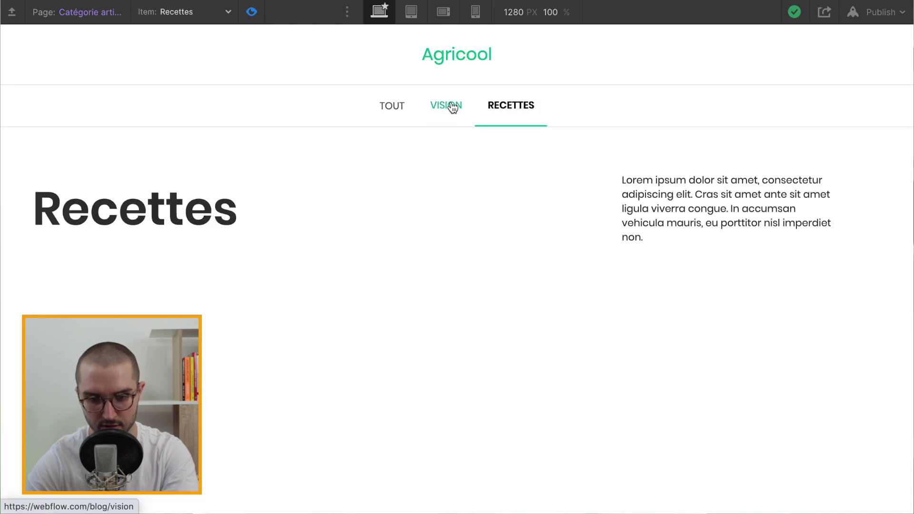
click(452, 107)
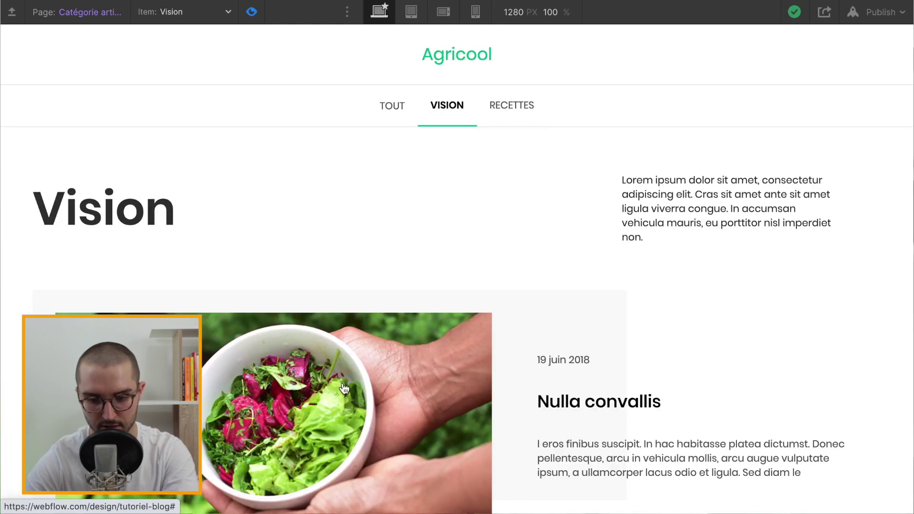
Leave the preview and link the featured article's link-image-vedette block to the Current Article collection page
scroll(548, 390, down, 1)
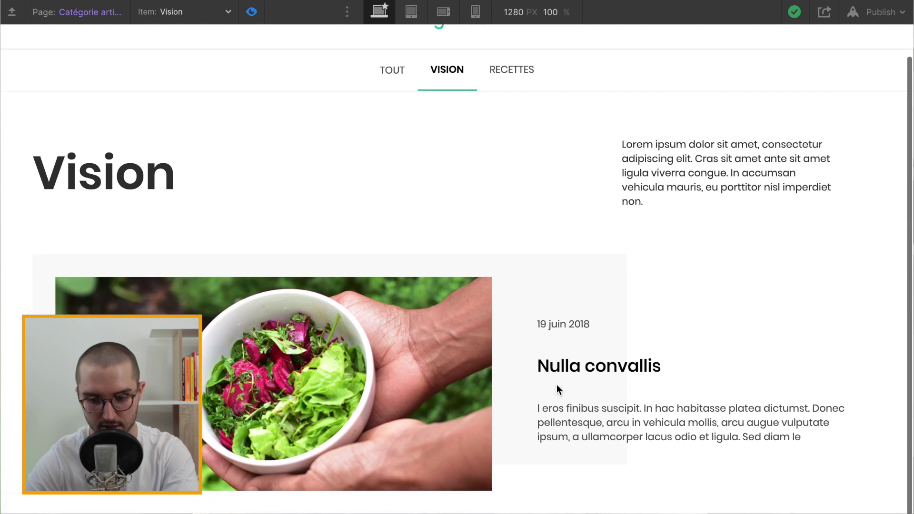
click(251, 11)
click(162, 372)
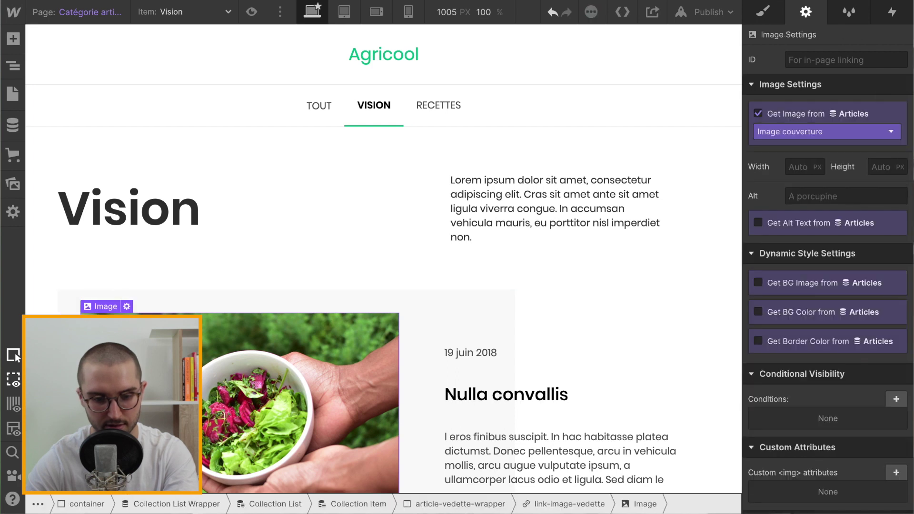
click(13, 94)
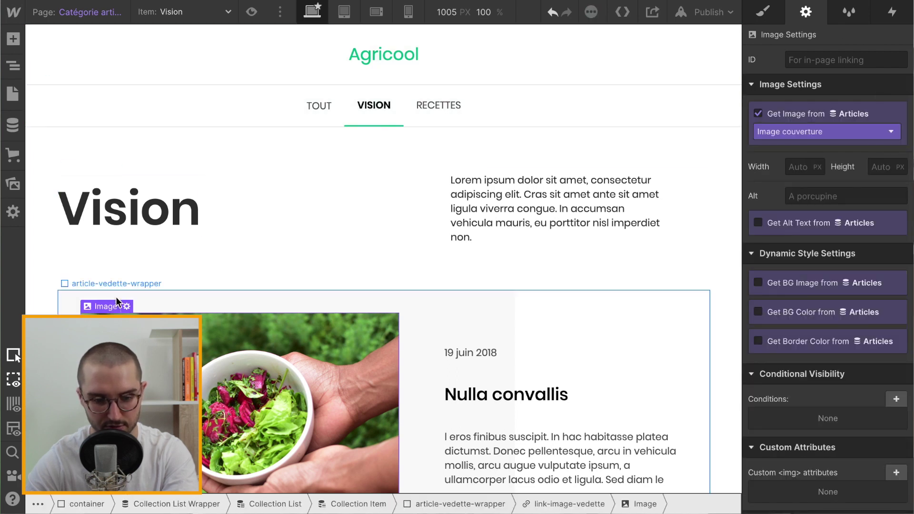
click(126, 306)
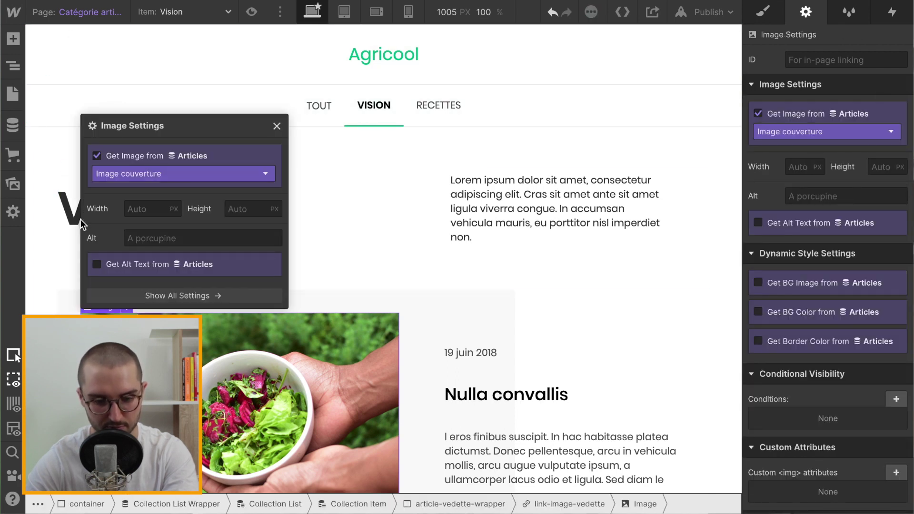
click(14, 71)
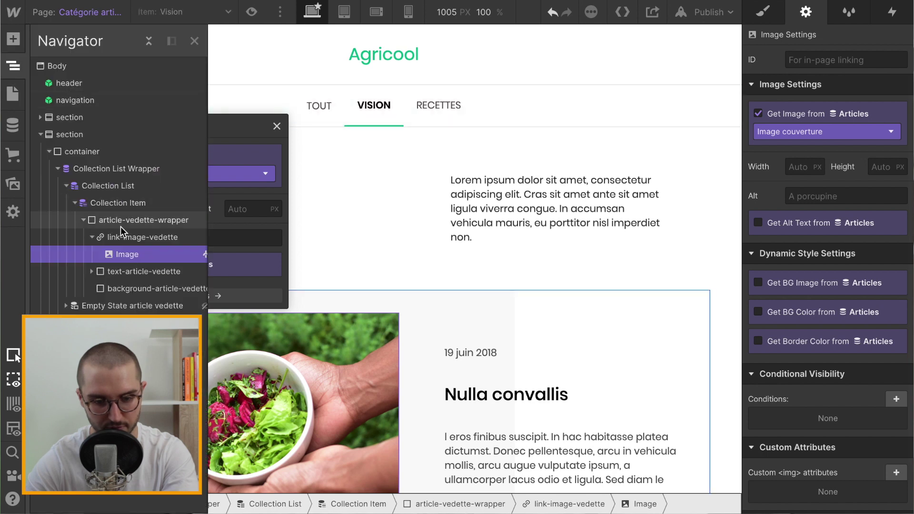
click(121, 237)
click(325, 359)
click(325, 359)
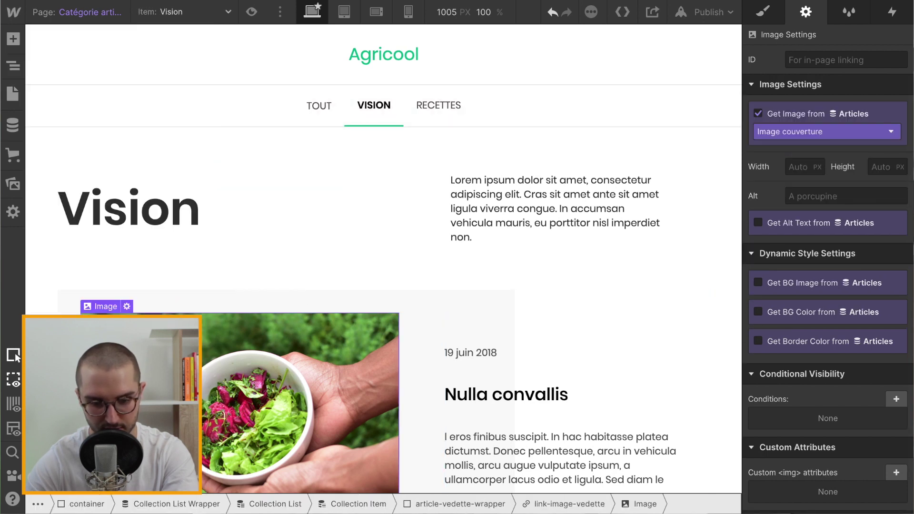
click(13, 65)
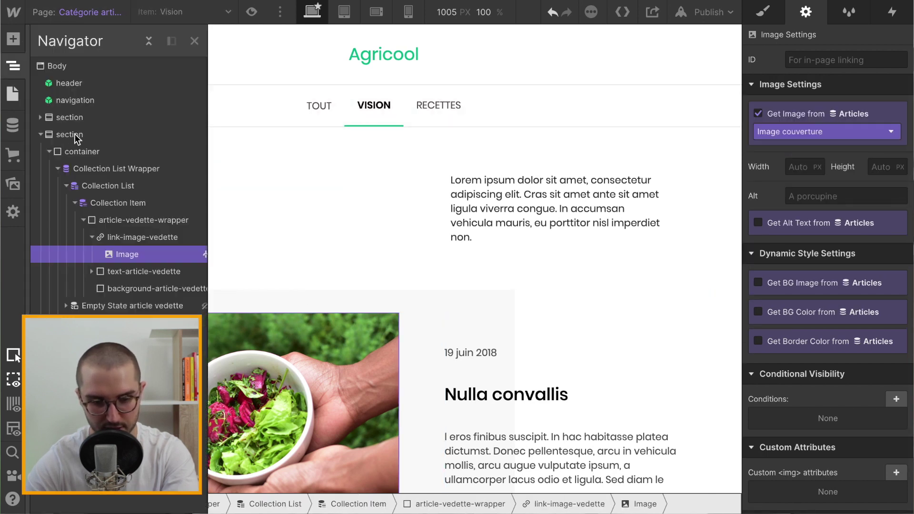
click(119, 237)
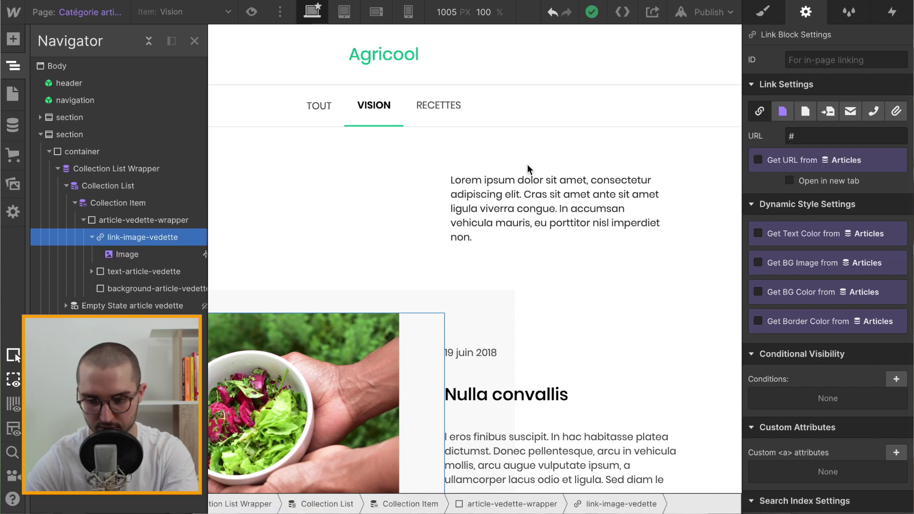
click(782, 111)
click(815, 135)
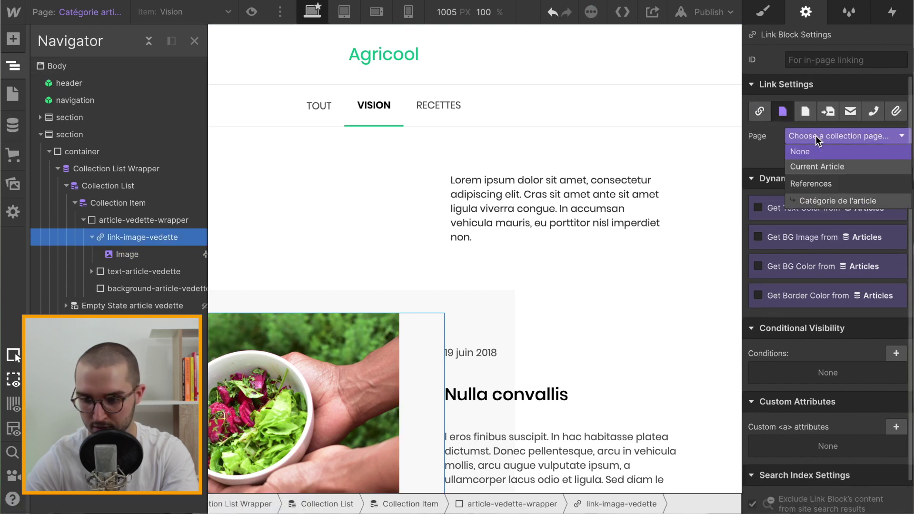
click(821, 163)
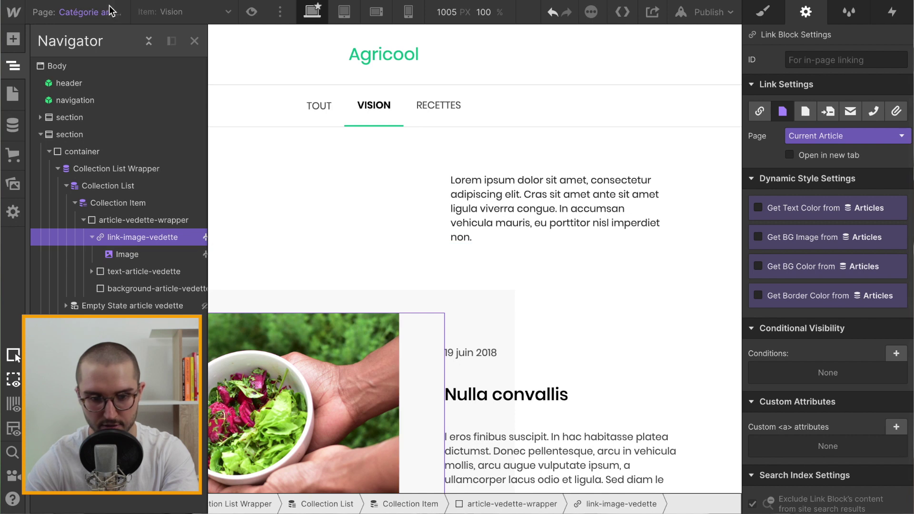
Preview the Vision page to test the featured image's link, and return to the Catégorie articles Template for editing
click(252, 11)
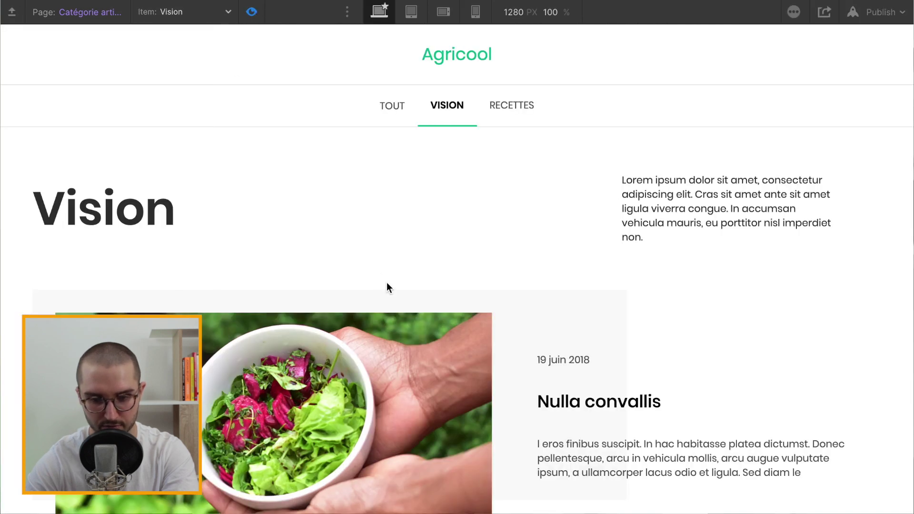
scroll(376, 295, down, 1)
click(358, 319)
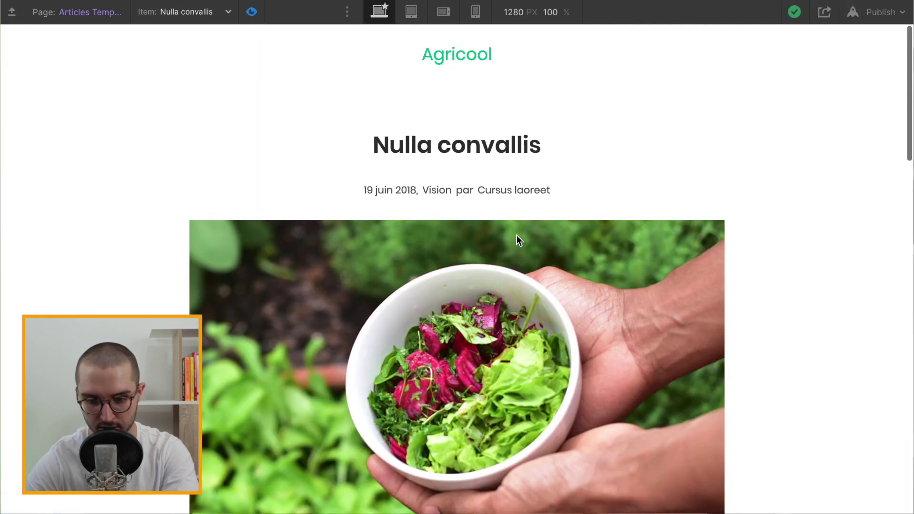
click(252, 12)
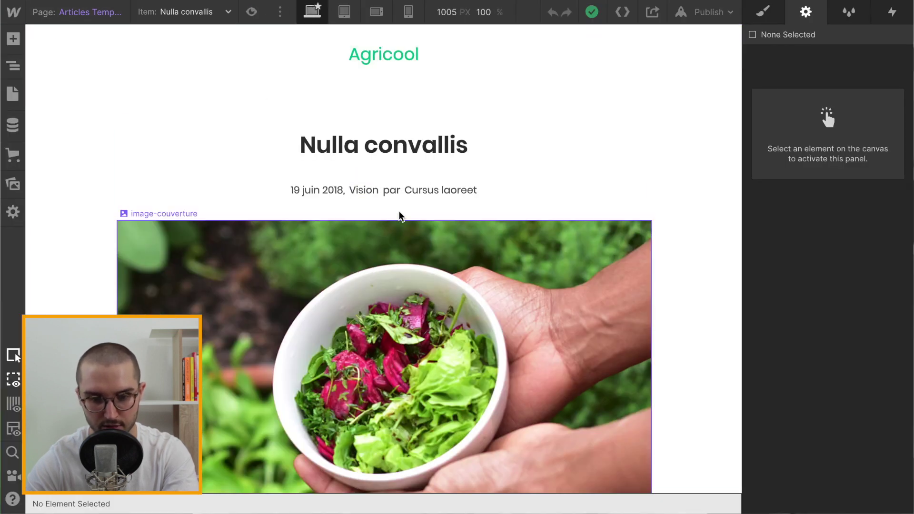
click(186, 11)
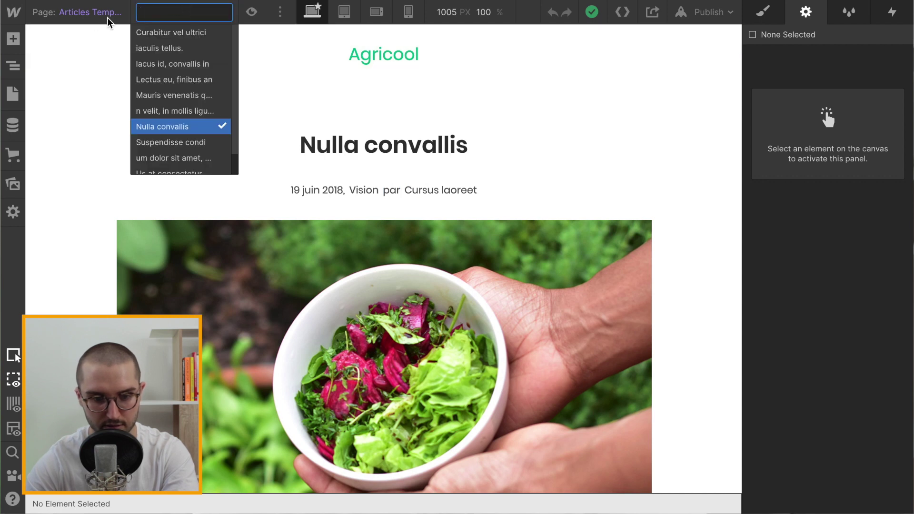
click(90, 15)
click(91, 15)
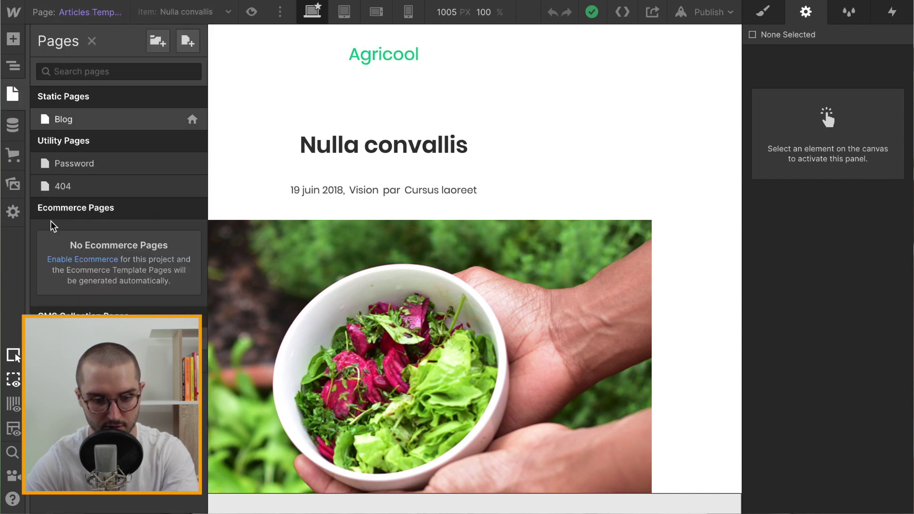
click(112, 361)
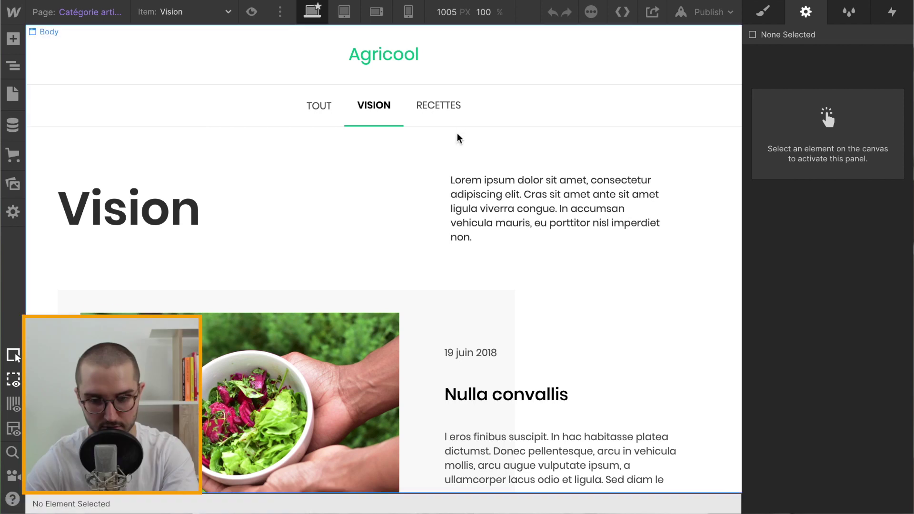
Check the category template with the Recettes item and switch back to the Vision item
click(167, 12)
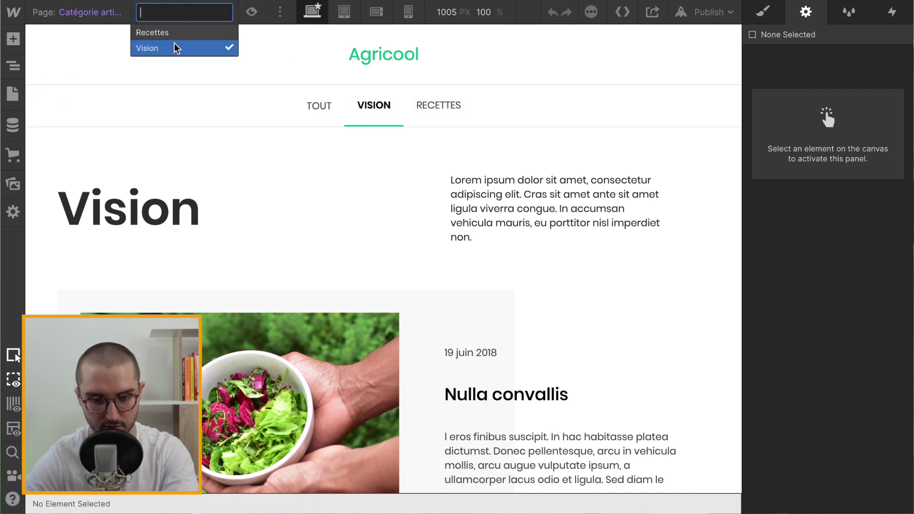
click(157, 33)
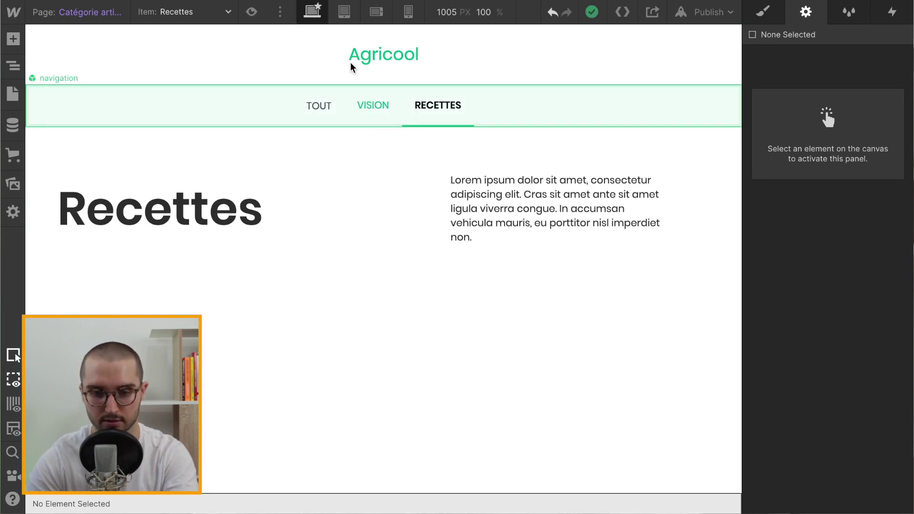
click(184, 21)
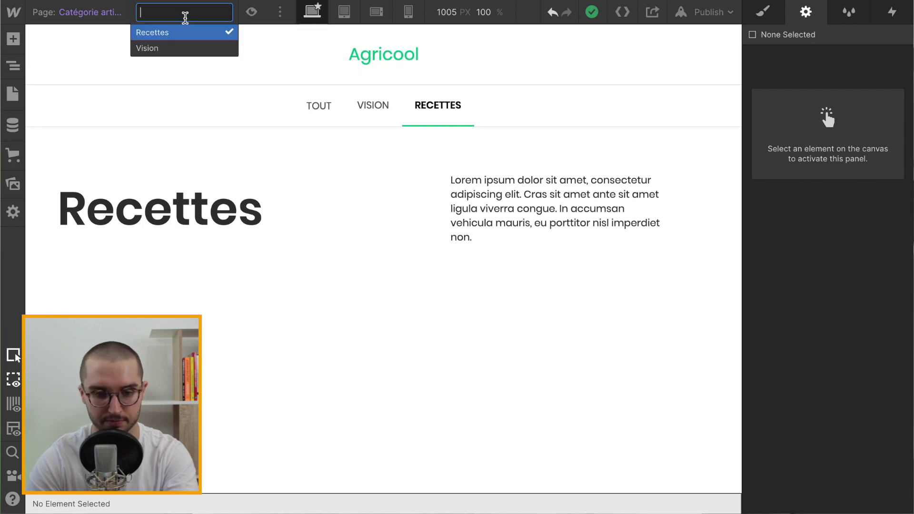
click(160, 44)
scroll(224, 214, down, 1)
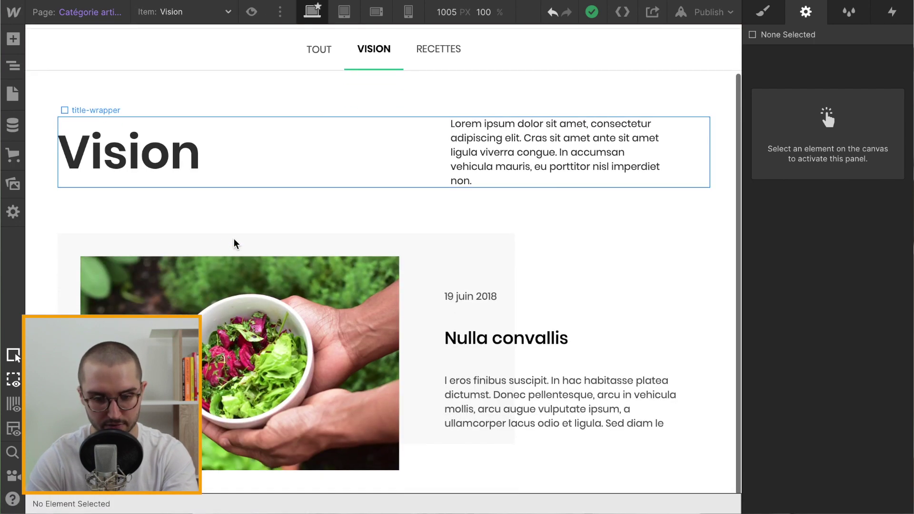
Open the Blog page and copy the section containing the grid of articles below the featured article
click(13, 96)
click(95, 119)
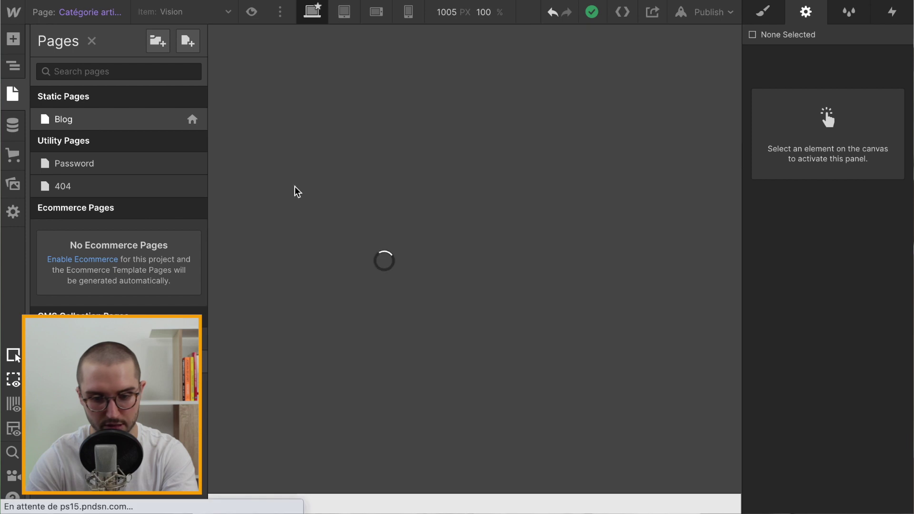
scroll(400, 285, down, 8)
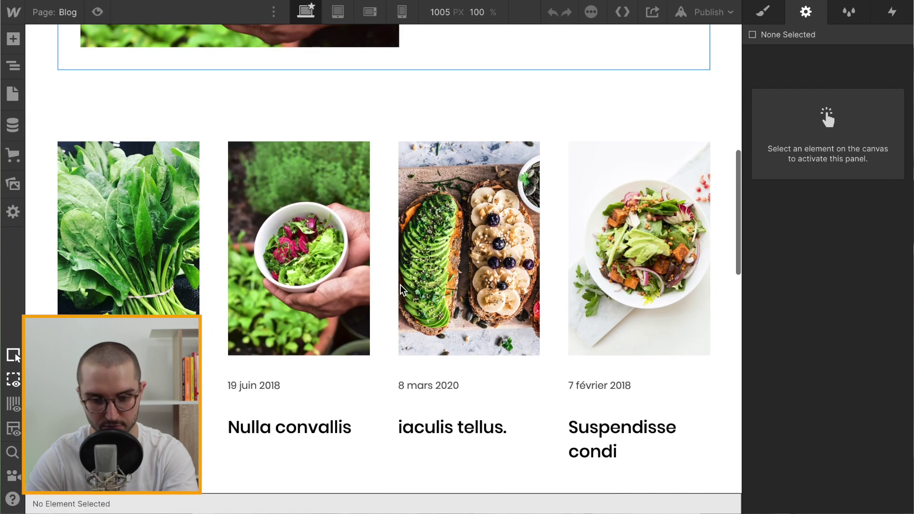
click(393, 167)
click(44, 183)
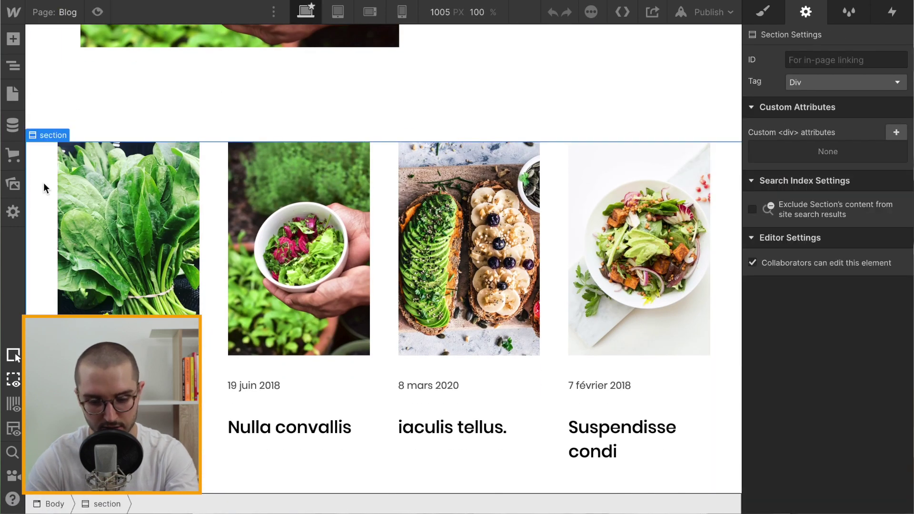
Paste the article-grid section into the body of the Catégorie articles Template page, below the featured article
click(13, 92)
click(98, 360)
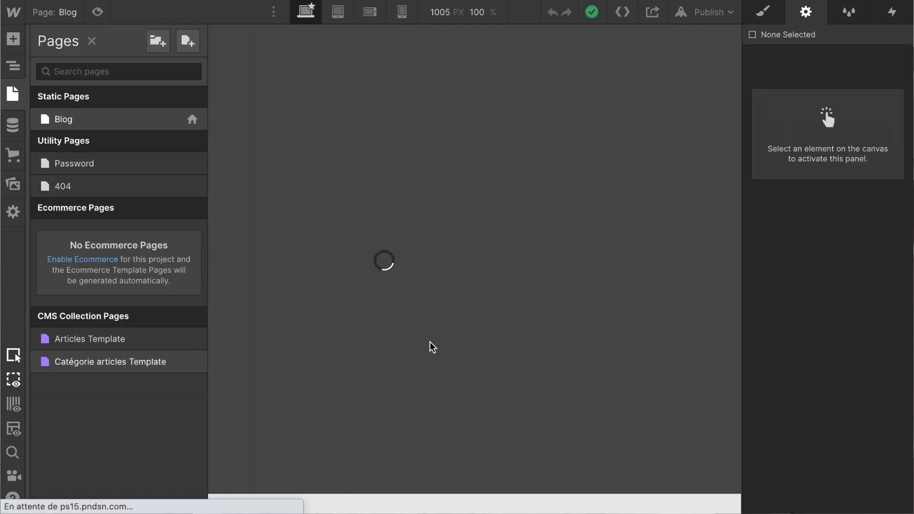
scroll(371, 405, down, 2)
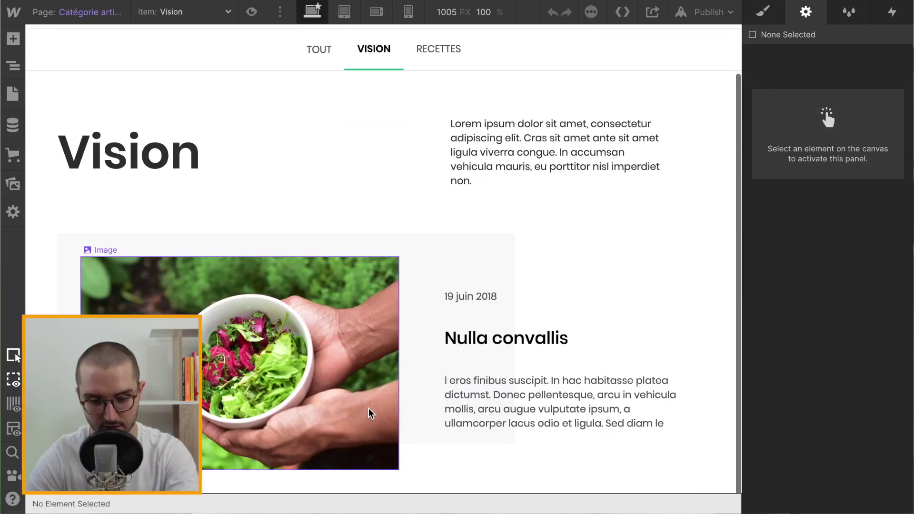
click(447, 483)
click(14, 66)
click(58, 67)
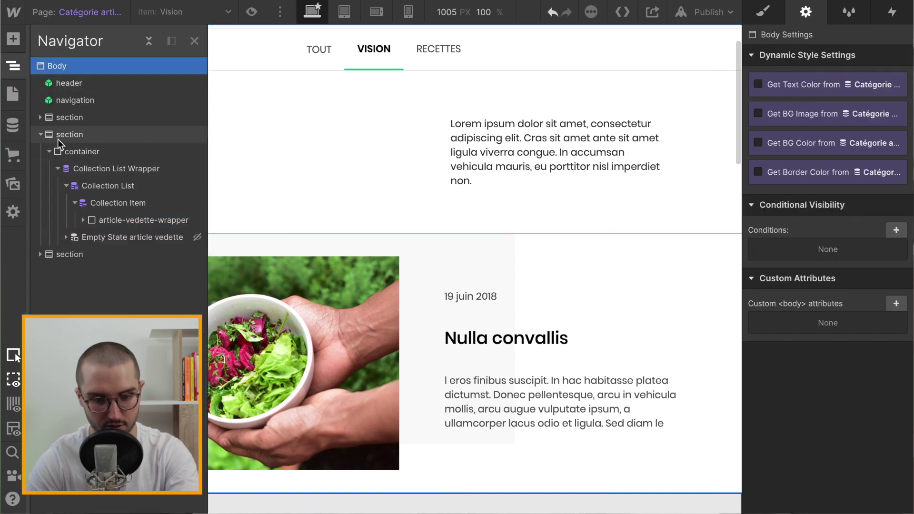
click(41, 135)
click(294, 160)
scroll(293, 160, down, 10)
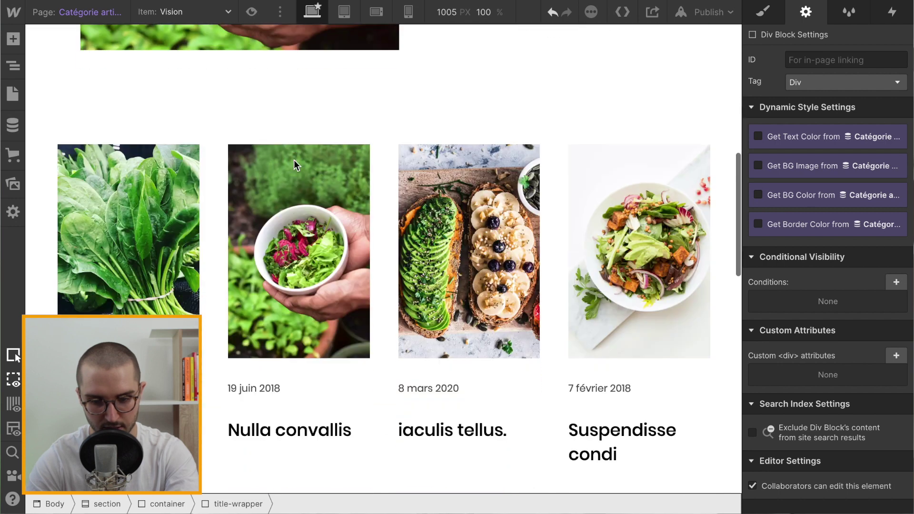
Add a filter to collection-list-wrapper-articles: Catégorie de l'article Equals Current Catégorie article, and review the filtered grid
click(216, 186)
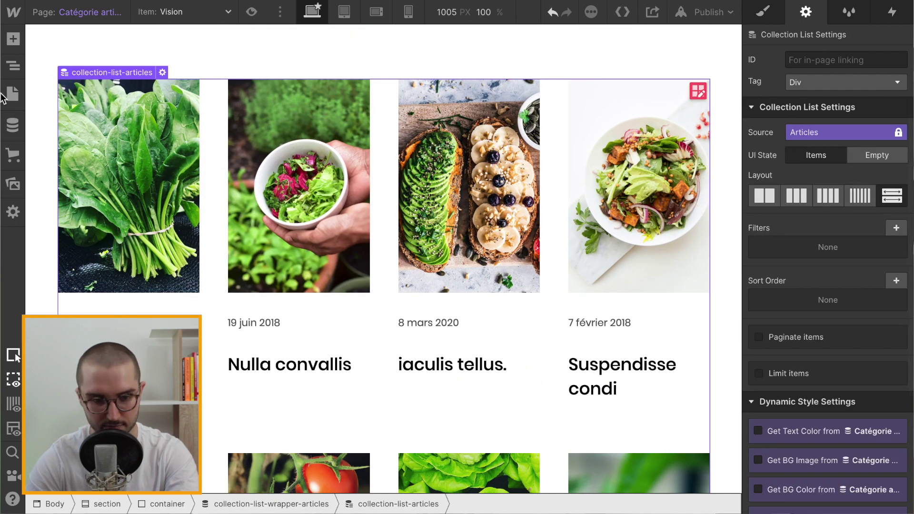
click(14, 65)
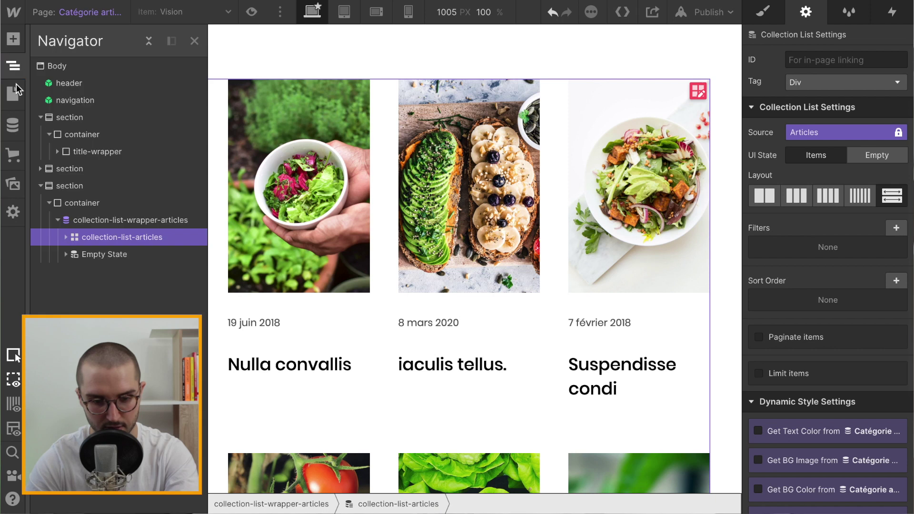
click(97, 219)
click(895, 227)
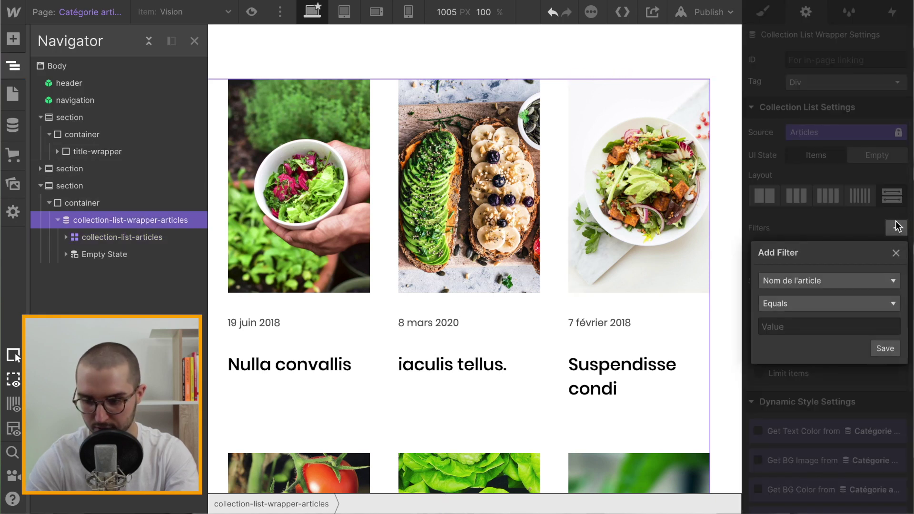
click(841, 279)
scroll(803, 373, down, 1)
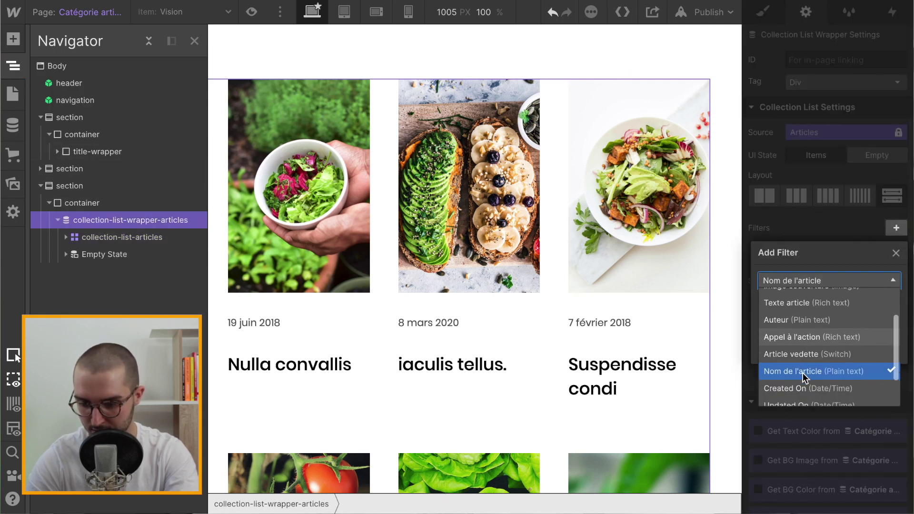
scroll(802, 373, down, 2)
click(816, 396)
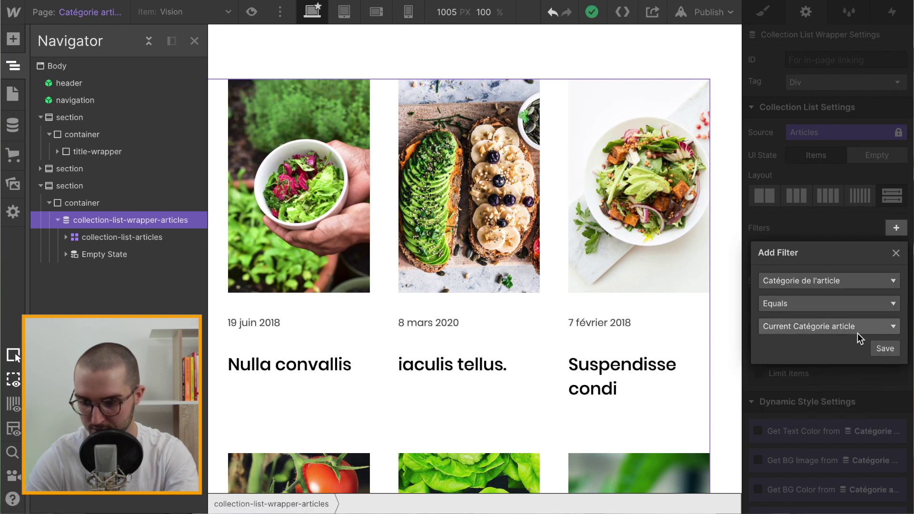
click(885, 348)
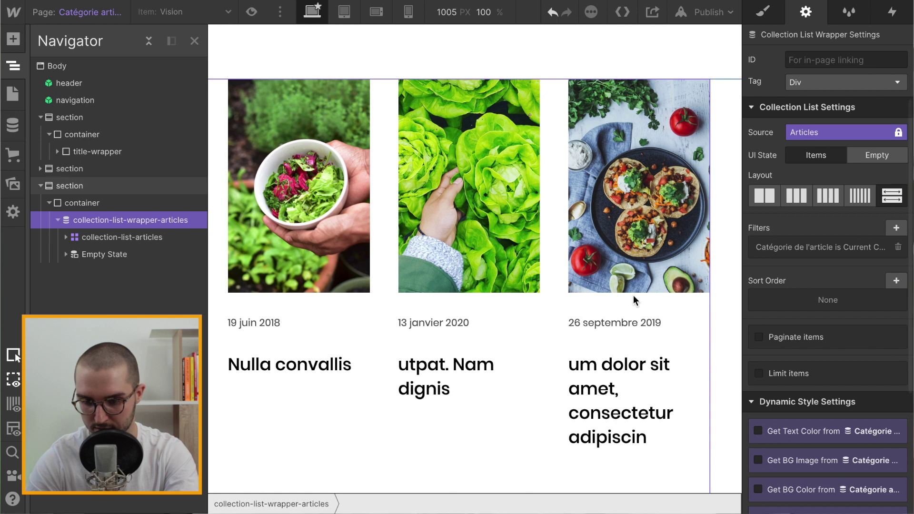
click(722, 304)
scroll(435, 329, down, 1)
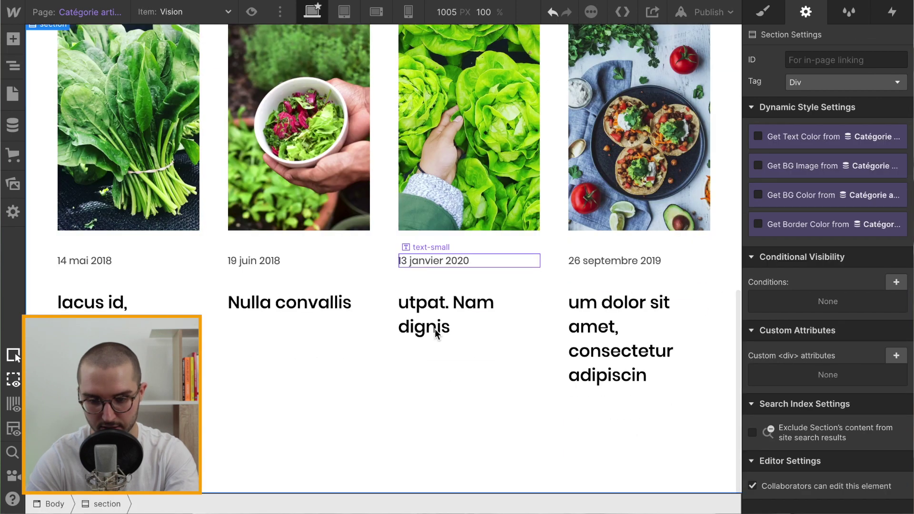
scroll(435, 333, up, 10)
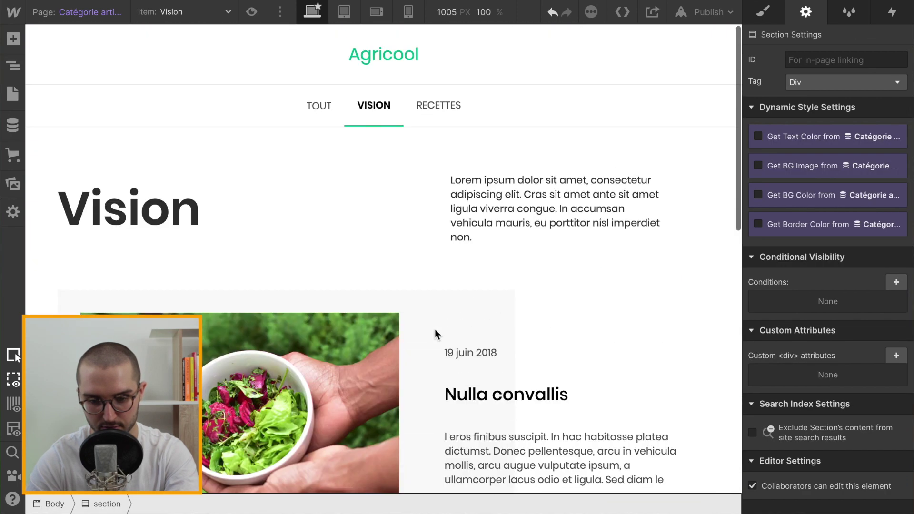
Review the featured article and the filtered article grid on the Vision category page
scroll(435, 330, down, 10)
scroll(435, 329, up, 3)
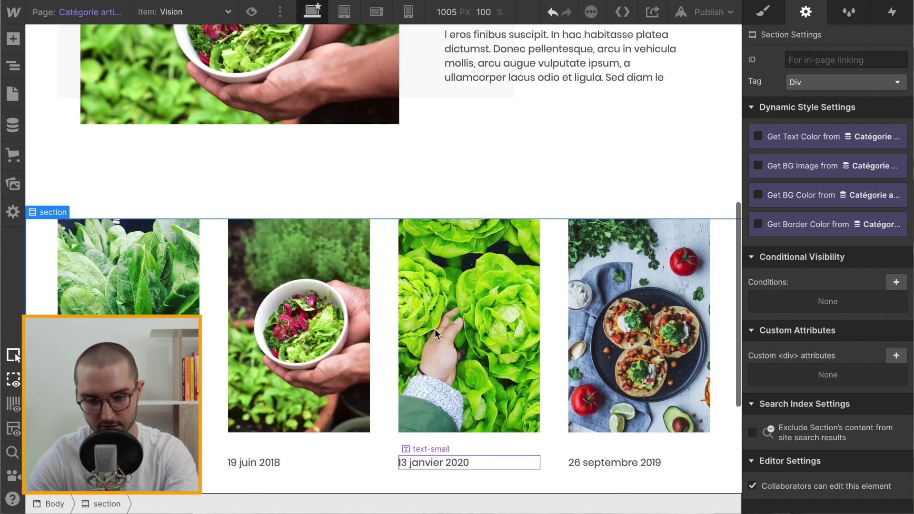
scroll(435, 329, down, 3)
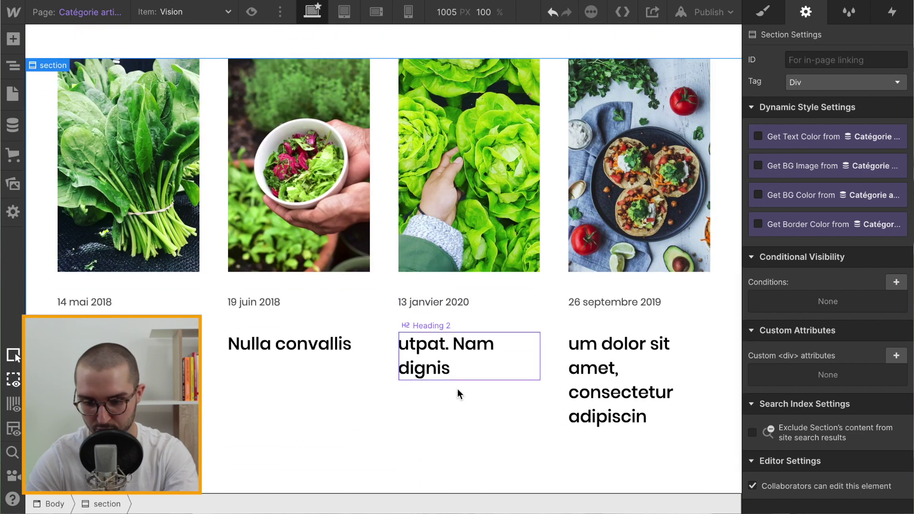
click(561, 442)
scroll(523, 273, up, 6)
scroll(523, 273, up, 2)
scroll(522, 272, down, 9)
scroll(523, 273, up, 5)
scroll(523, 273, up, 7)
scroll(523, 272, down, 11)
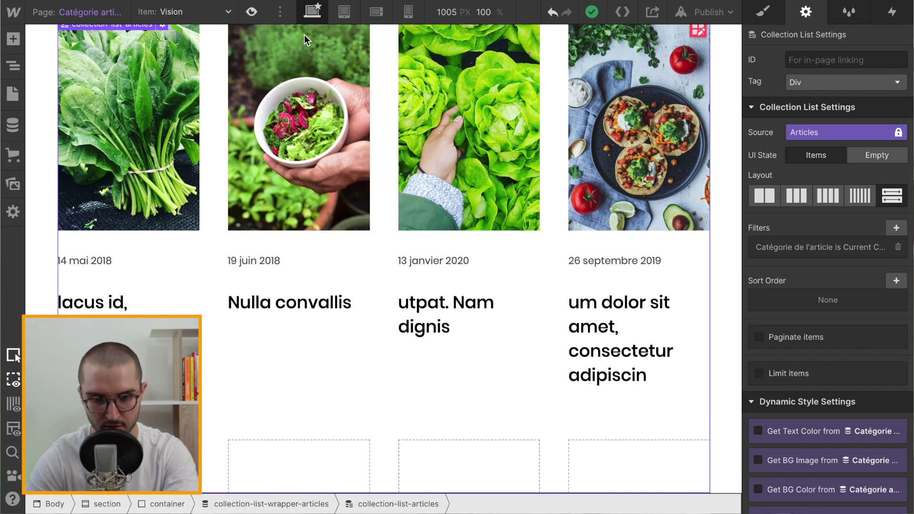
Preview the Catégorie articles template with the Vision item and examine the whole page
click(252, 12)
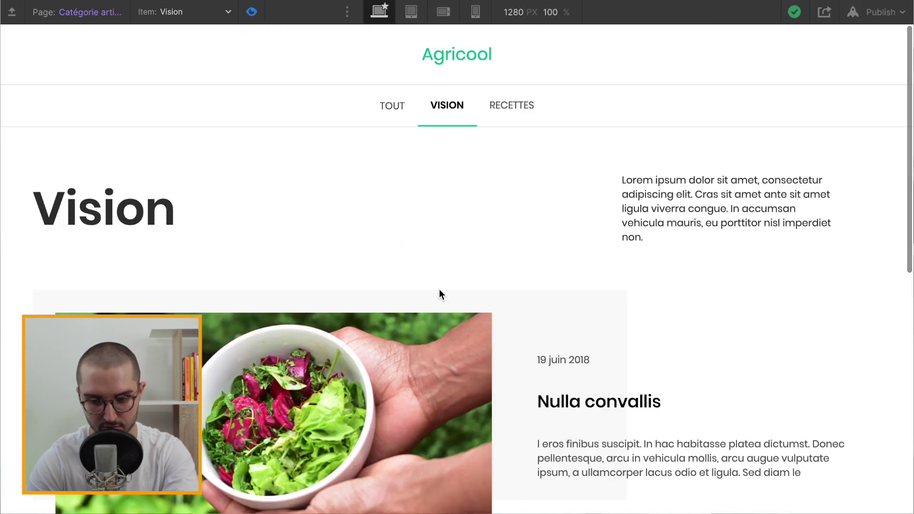
scroll(438, 290, down, 8)
scroll(441, 296, up, 8)
scroll(439, 290, down, 8)
scroll(438, 286, up, 8)
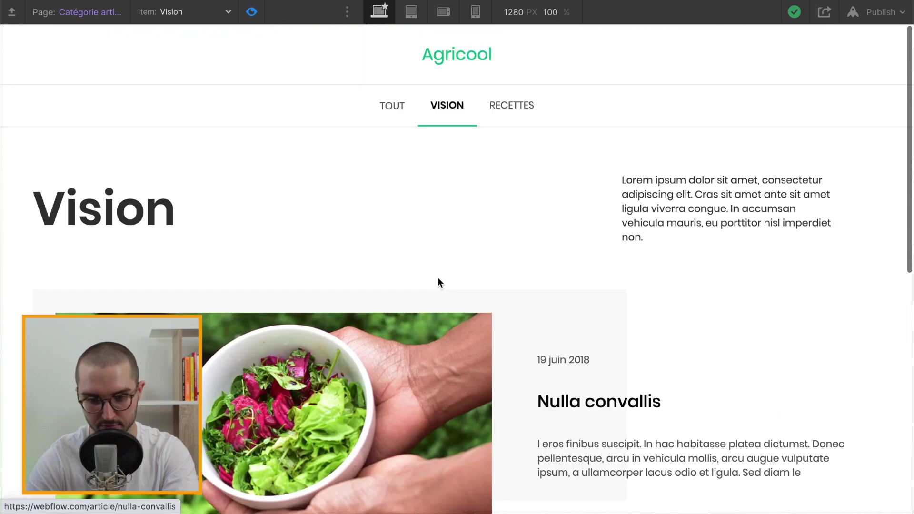
Follow the Recettes navigation link in the preview and examine that category's articles
click(509, 104)
scroll(479, 191, down, 2)
scroll(480, 195, down, 10)
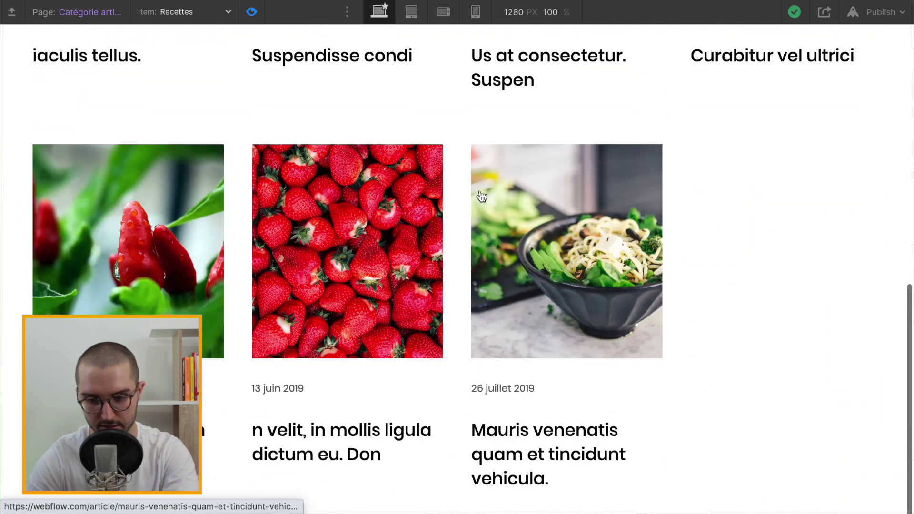
scroll(481, 196, up, 12)
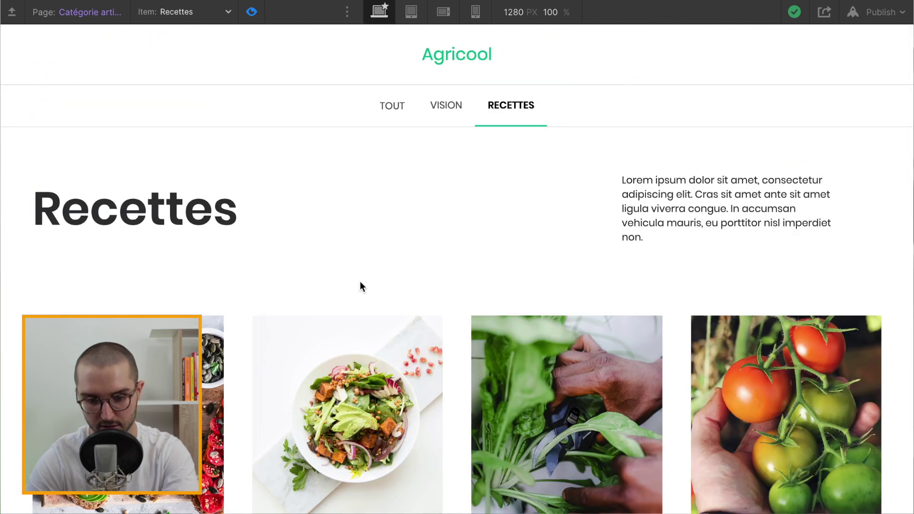
scroll(376, 293, down, 2)
scroll(390, 299, down, 10)
scroll(384, 285, up, 12)
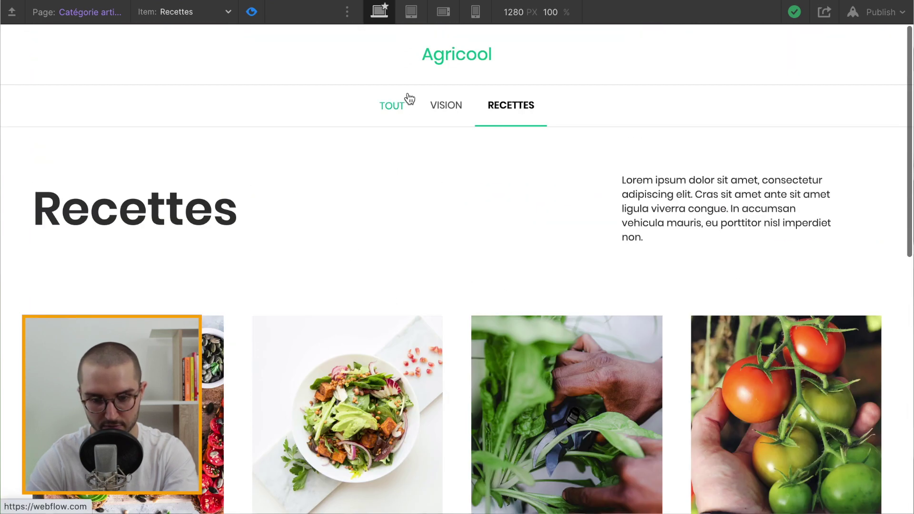
Follow the Tout navigation link in the preview and examine the Blog page's featured article and article grid
click(392, 105)
scroll(427, 241, down, 6)
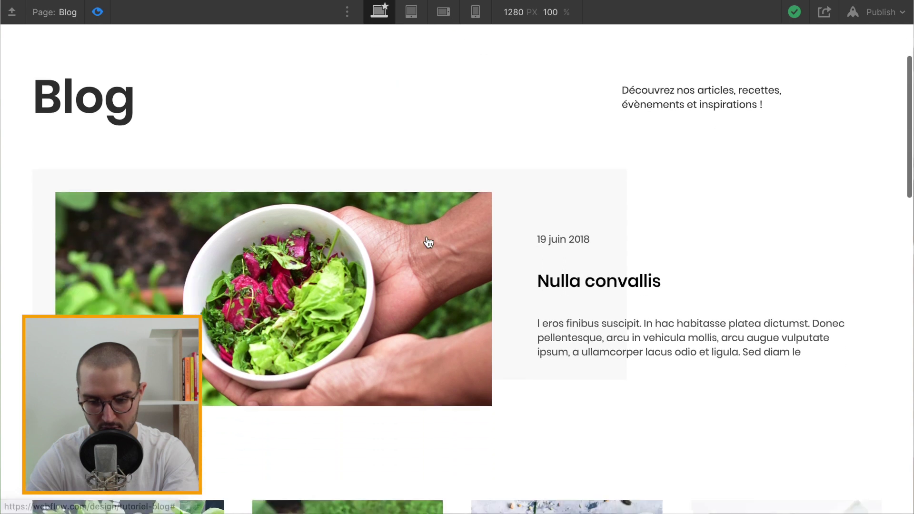
scroll(427, 237, up, 2)
scroll(444, 248, down, 18)
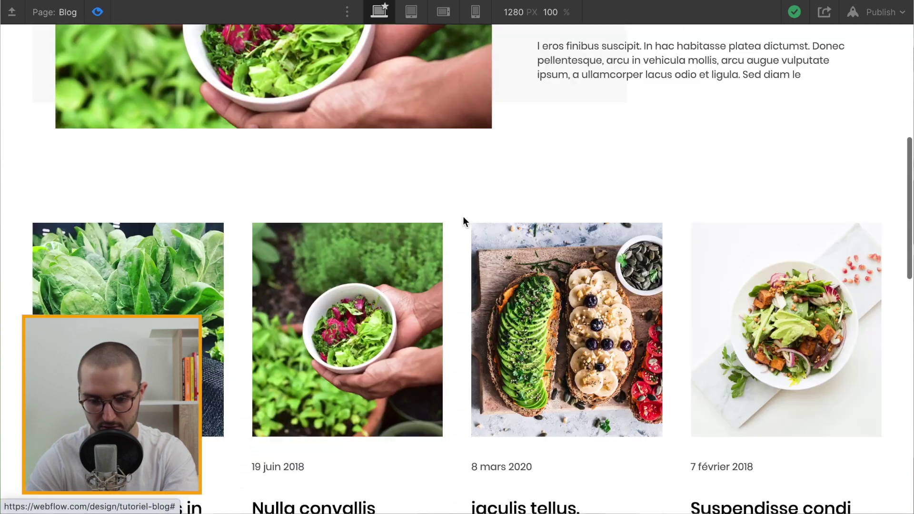
scroll(465, 222, up, 16)
scroll(464, 222, up, 6)
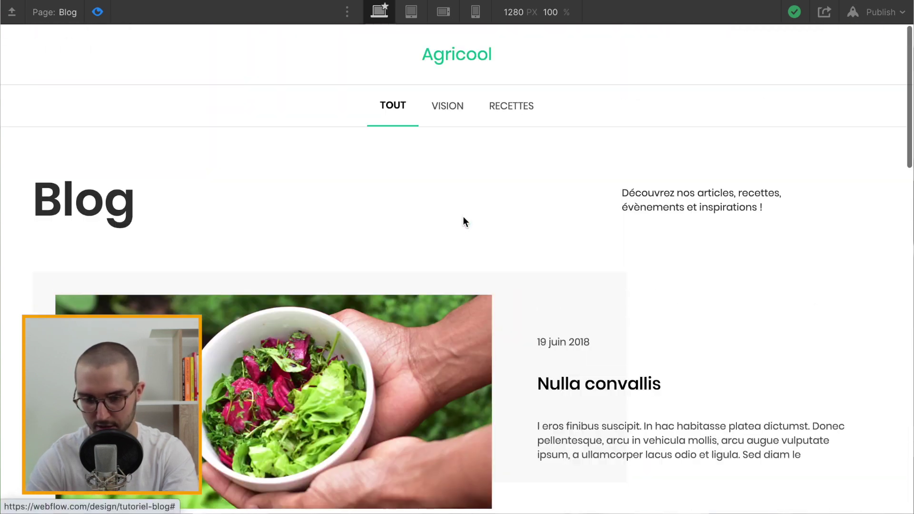
In the Articles collection, set the category of "lacus id, convallis in" to Recettes, turn on its Article vedette option, and save it
click(99, 13)
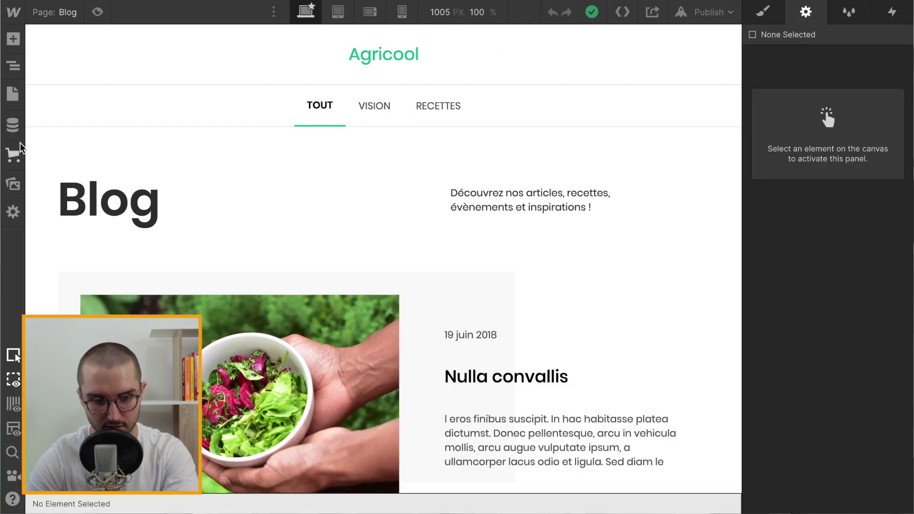
click(13, 125)
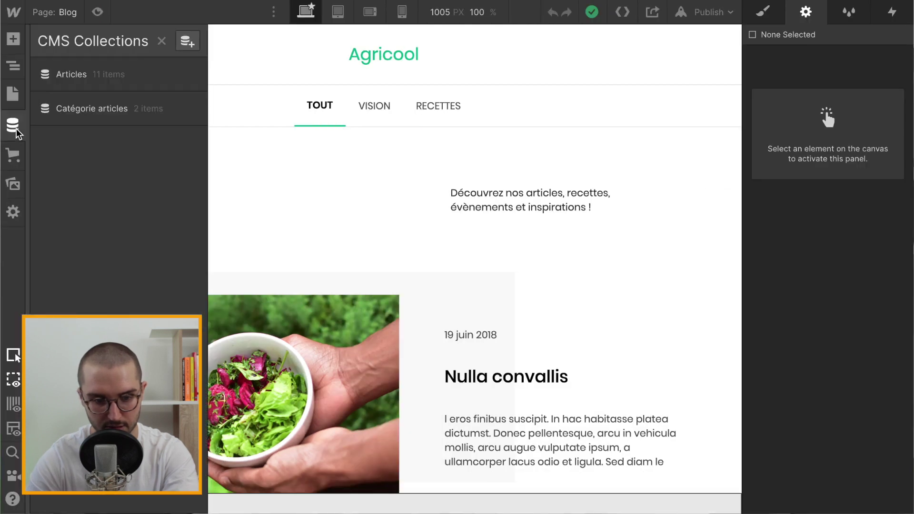
click(107, 86)
click(302, 104)
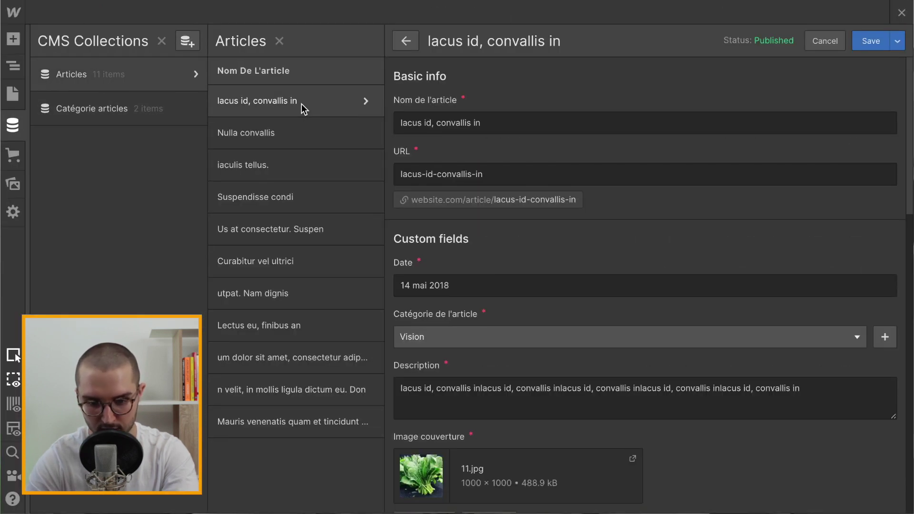
click(462, 336)
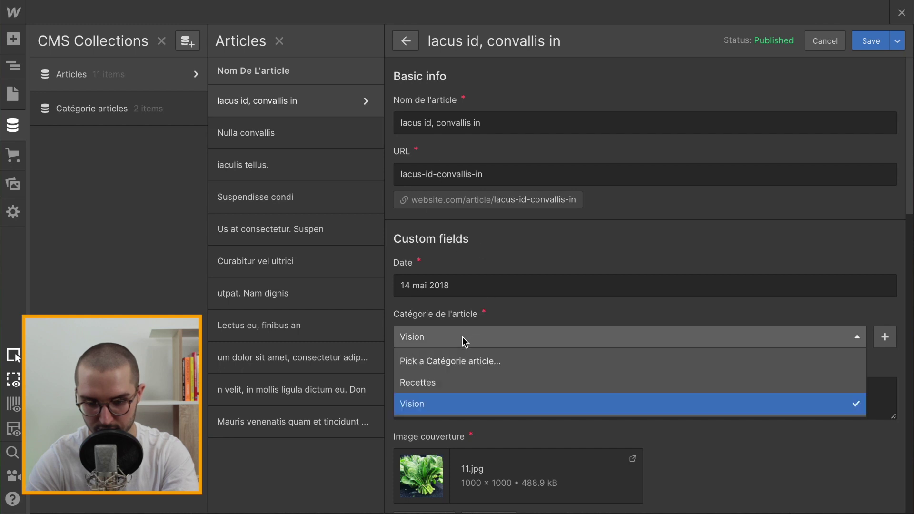
click(462, 336)
scroll(508, 316, down, 10)
scroll(508, 315, down, 4)
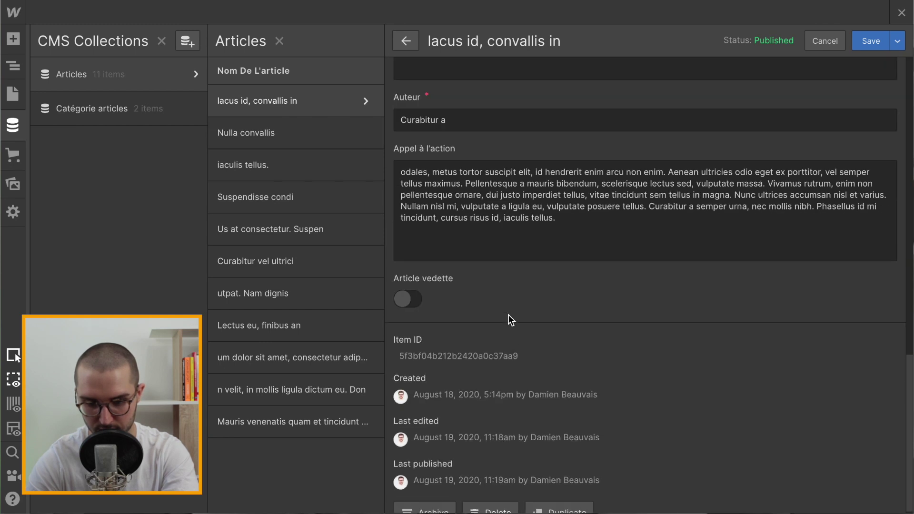
scroll(508, 316, up, 15)
click(439, 339)
click(423, 381)
scroll(525, 314, down, 10)
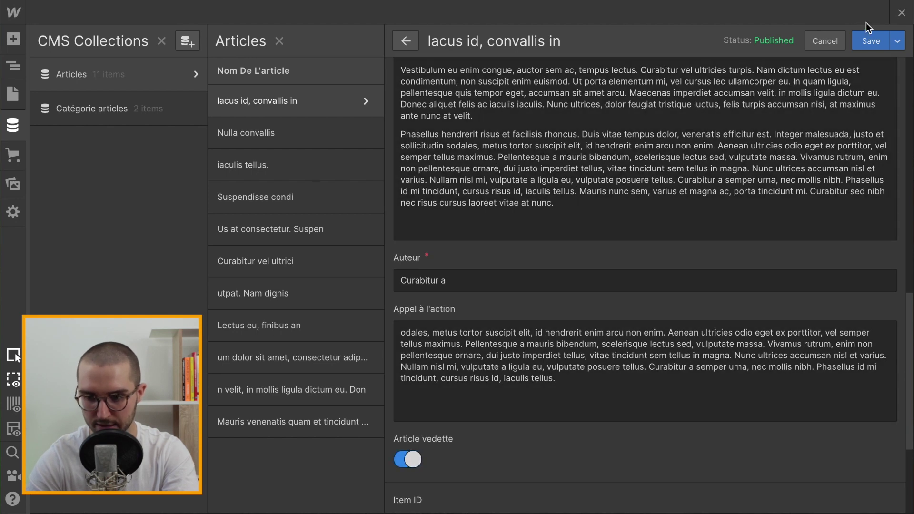
click(867, 43)
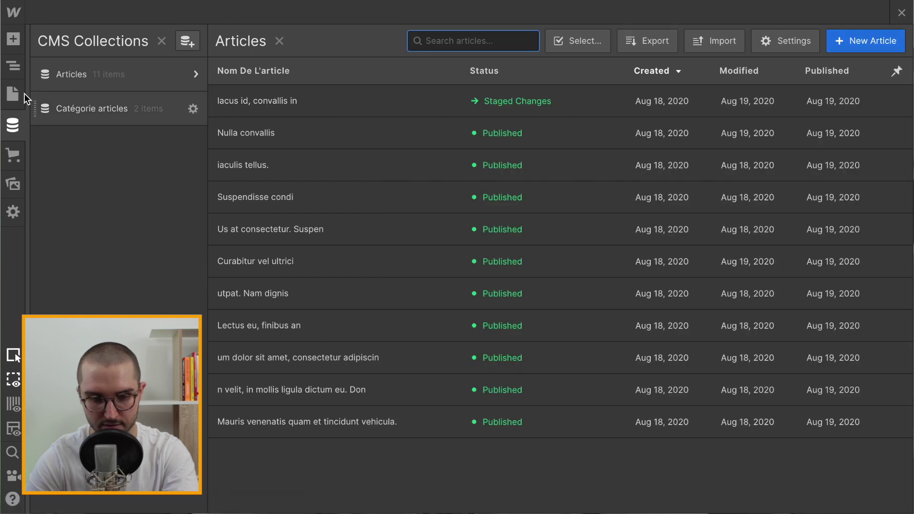
Preview the Blog page and check which article is featured
click(13, 97)
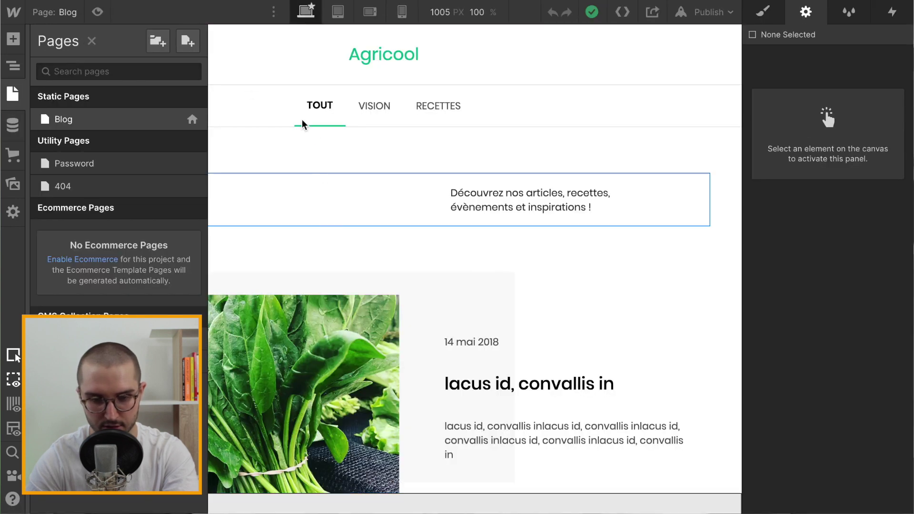
click(98, 12)
scroll(308, 157, down, 5)
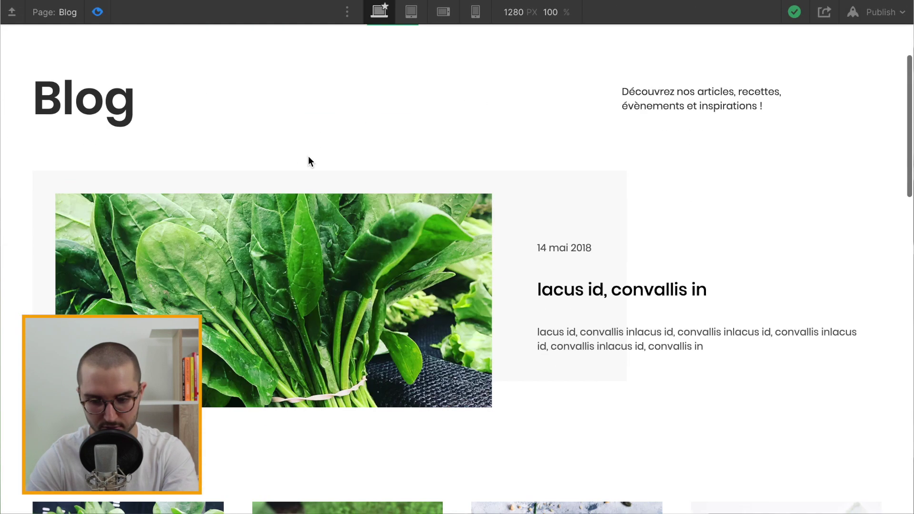
scroll(291, 175, up, 1)
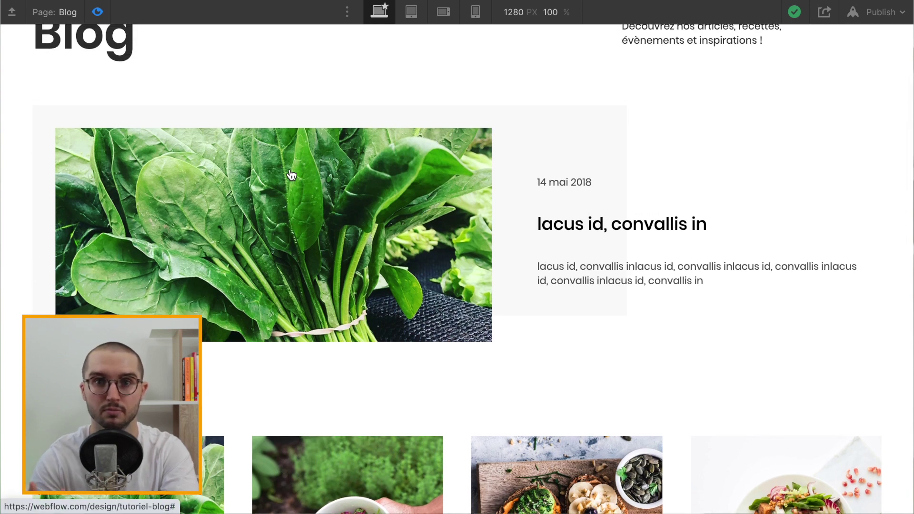
scroll(291, 174, up, 3)
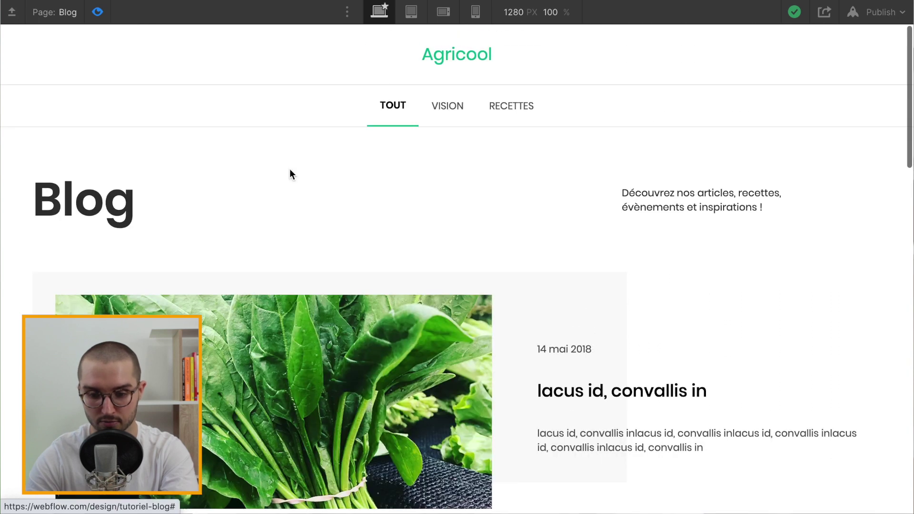
Compare the featured article and article grid on the Vision and Recettes category pages in the preview
click(447, 106)
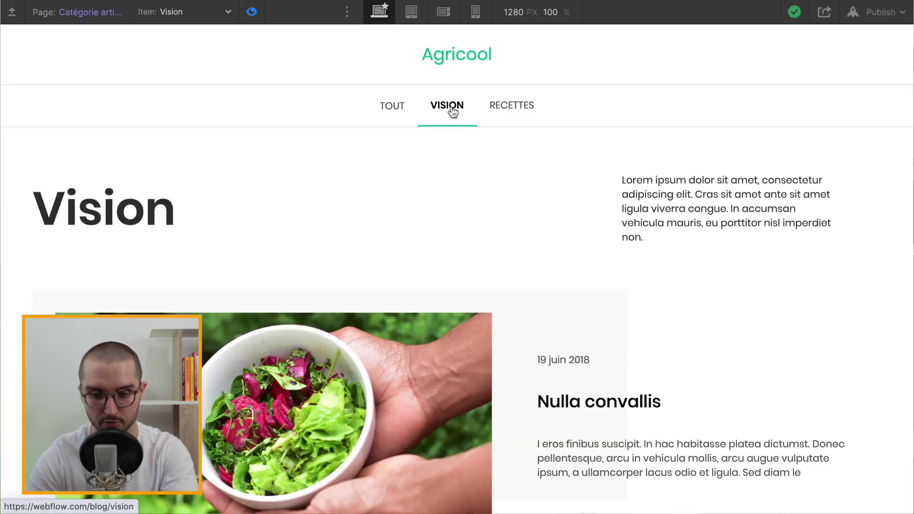
scroll(415, 336, down, 2)
scroll(499, 137, up, 2)
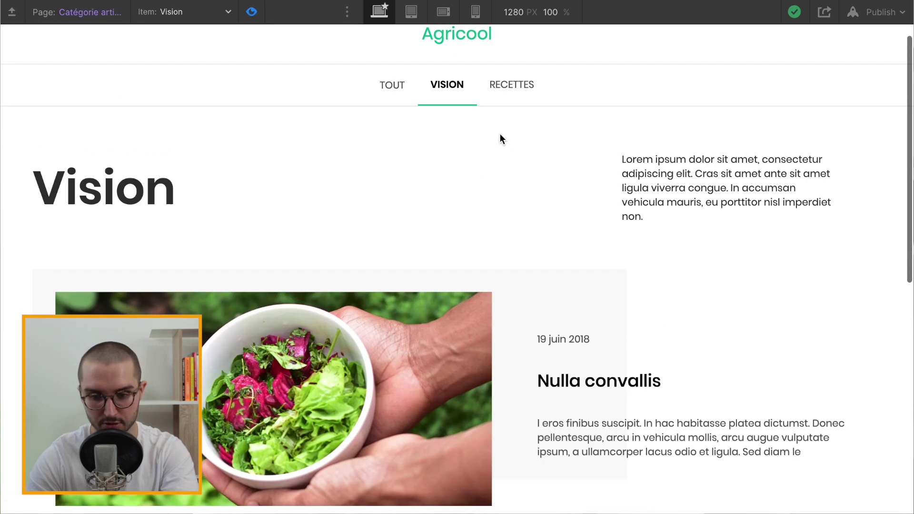
click(511, 106)
scroll(445, 302, down, 4)
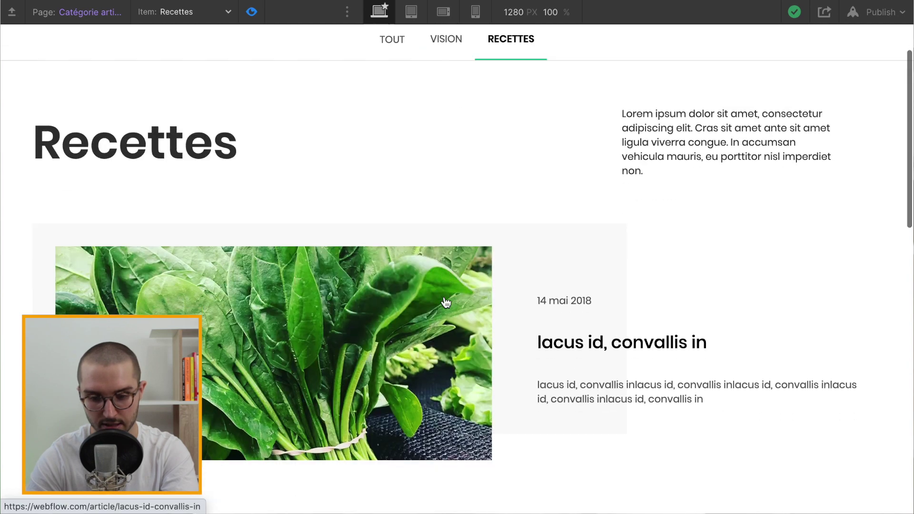
scroll(446, 273, down, 12)
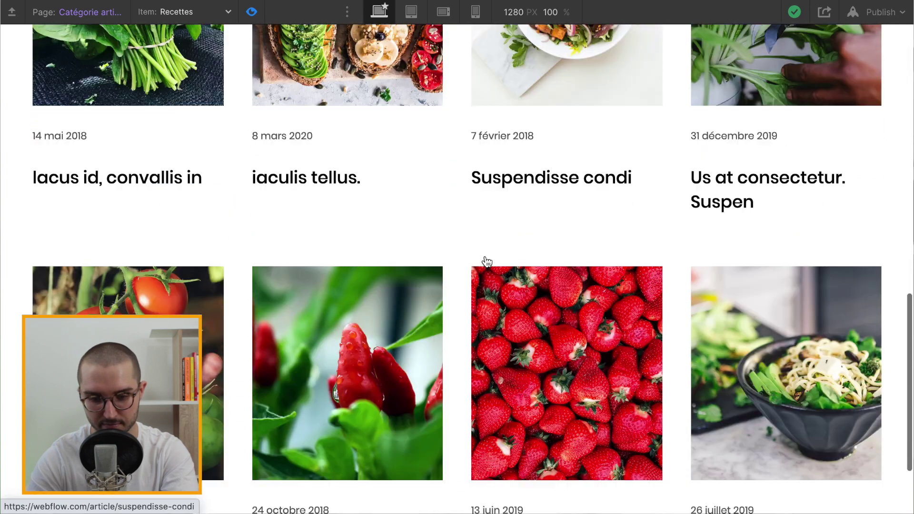
scroll(484, 260, up, 13)
scroll(485, 260, up, 4)
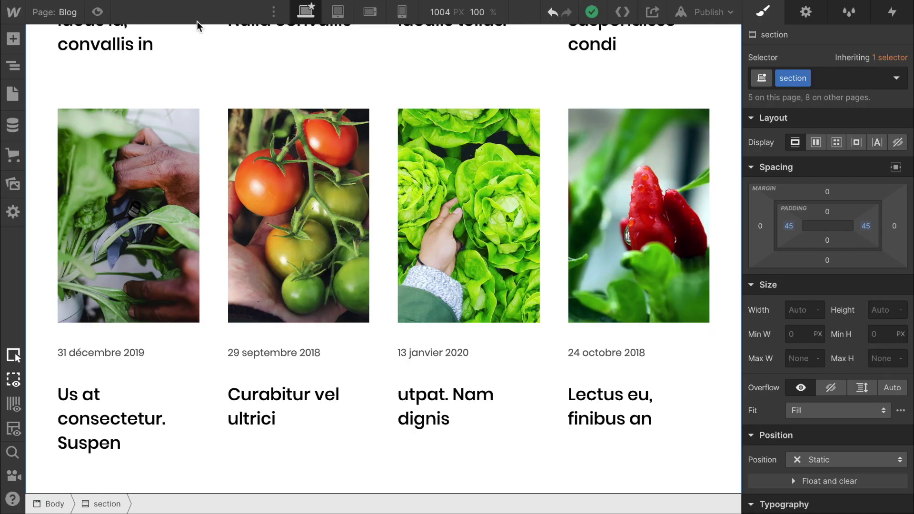
Paginate collection-list-wrapper-articles on the Blog page with 4 items per page, and select the Pagination element below the grid
click(13, 66)
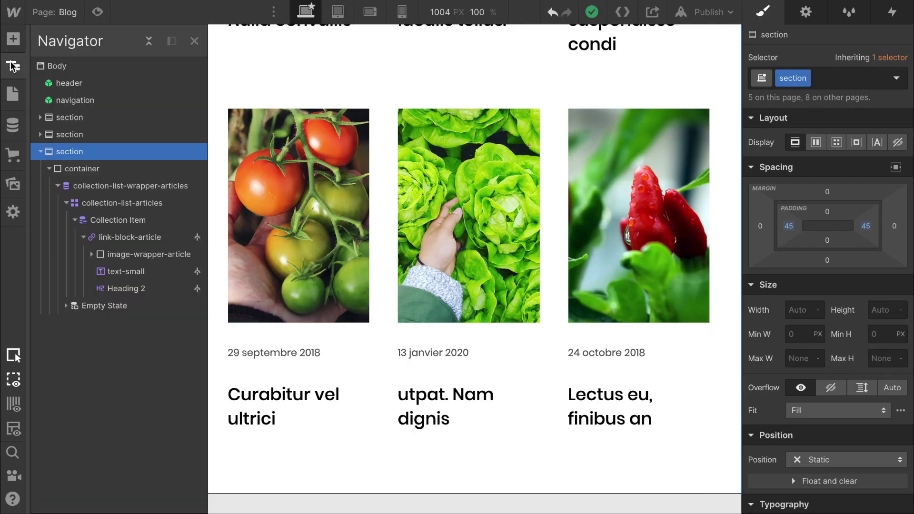
click(119, 190)
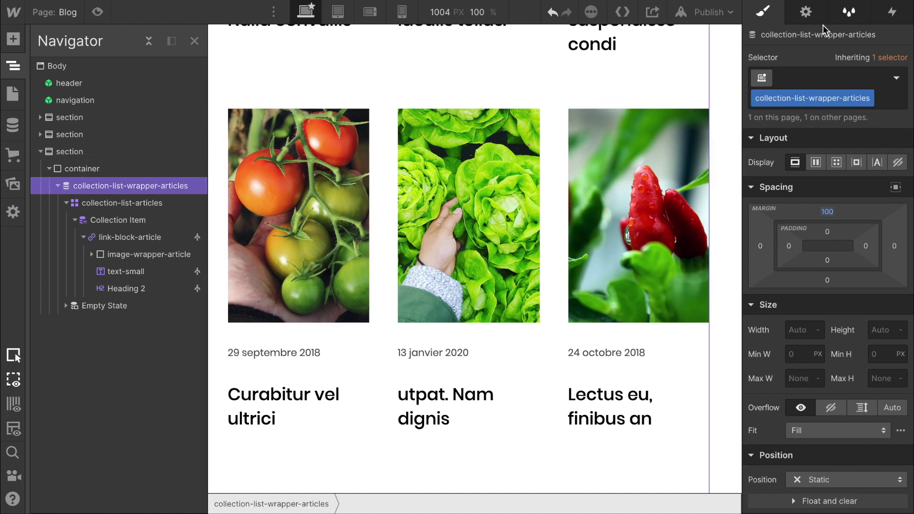
click(810, 16)
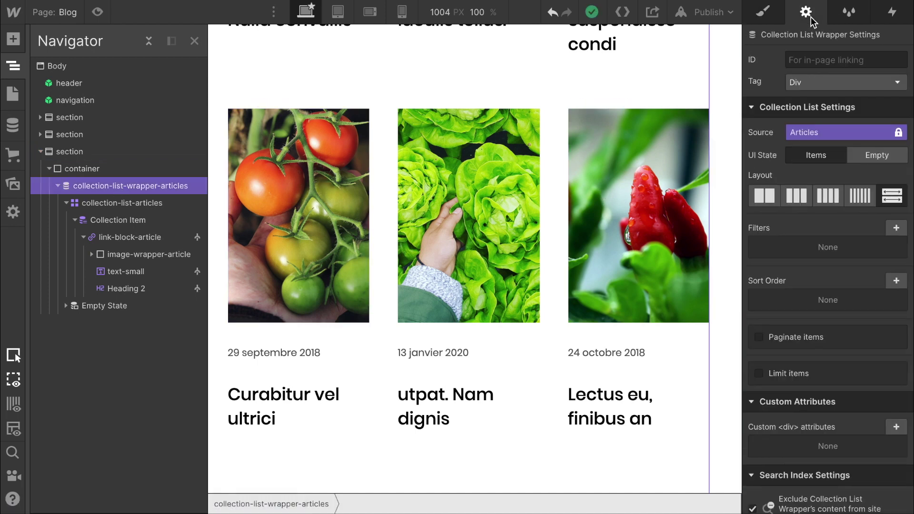
click(759, 336)
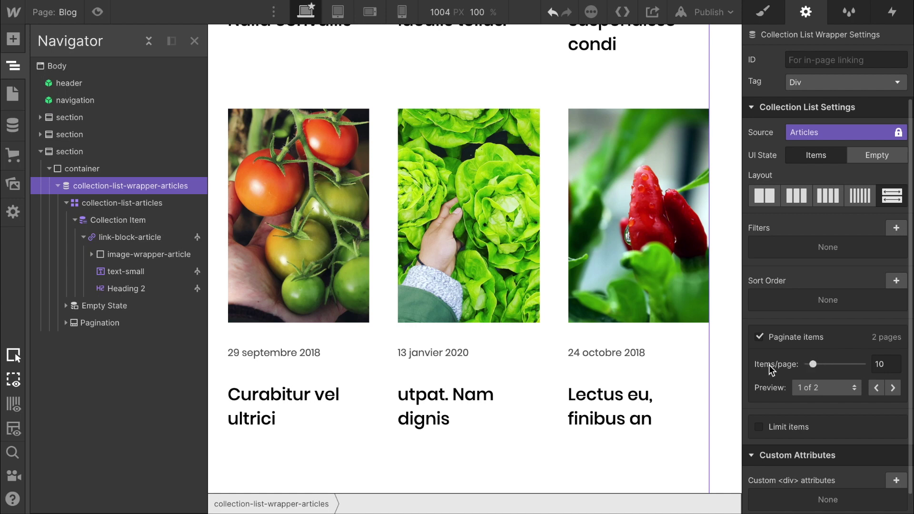
drag(812, 364, 810, 364)
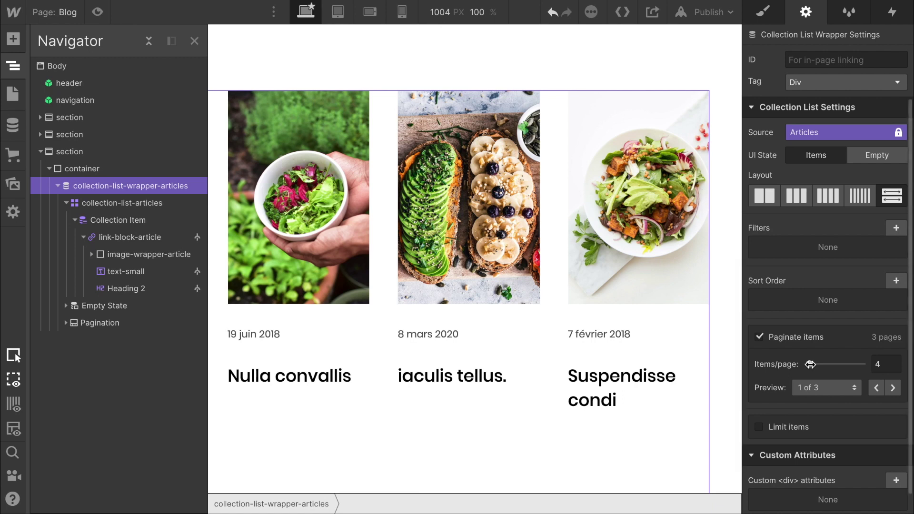
scroll(490, 313, down, 1)
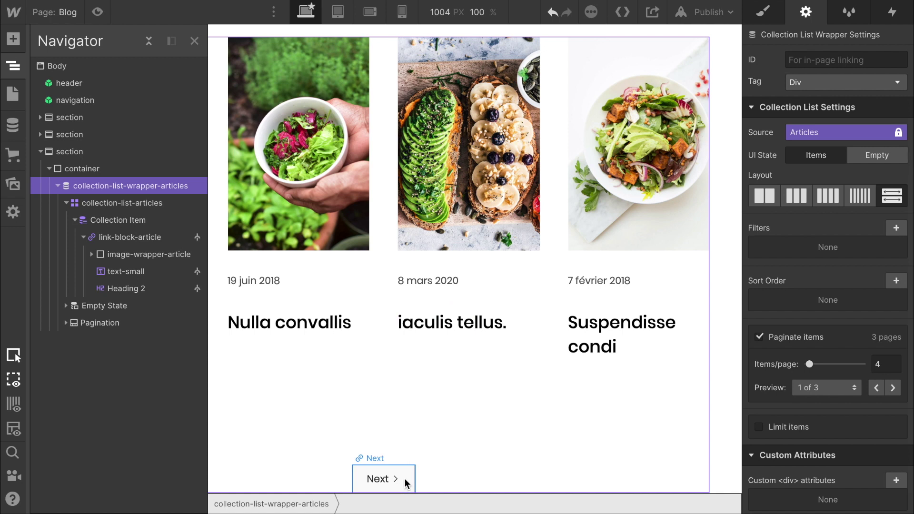
click(521, 478)
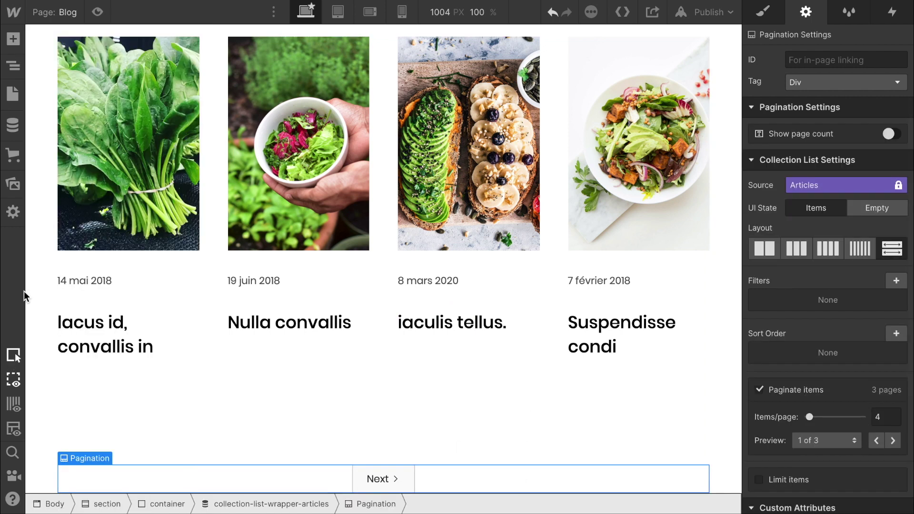
click(13, 65)
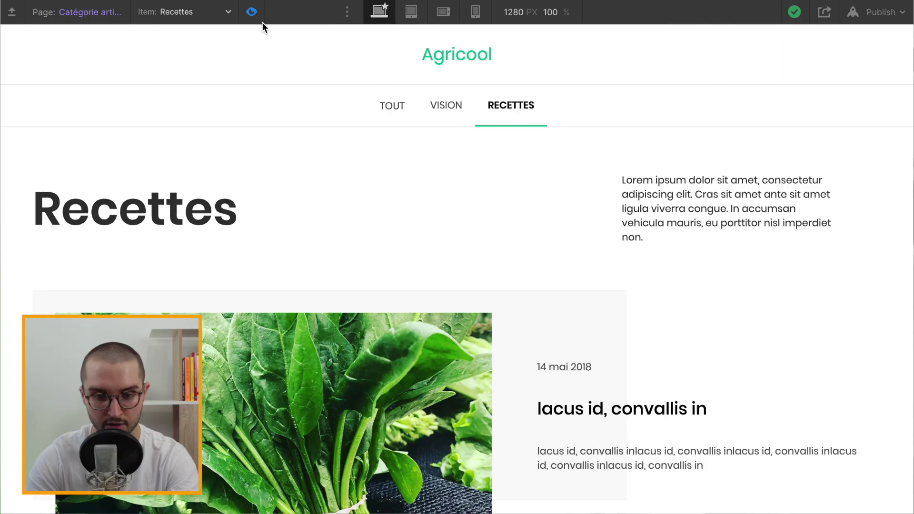
Leave the preview and set the SEO title tag in the Articles Template page settings to the Nom de l'article field
click(253, 12)
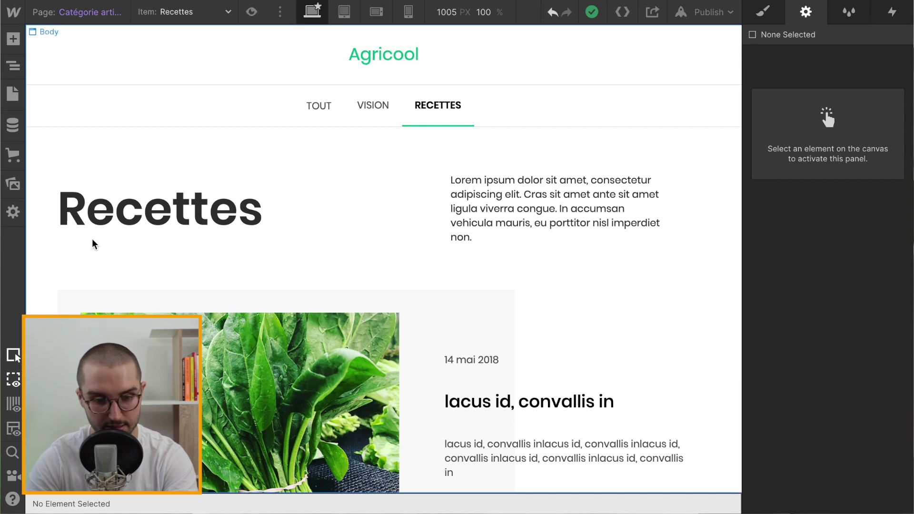
click(13, 94)
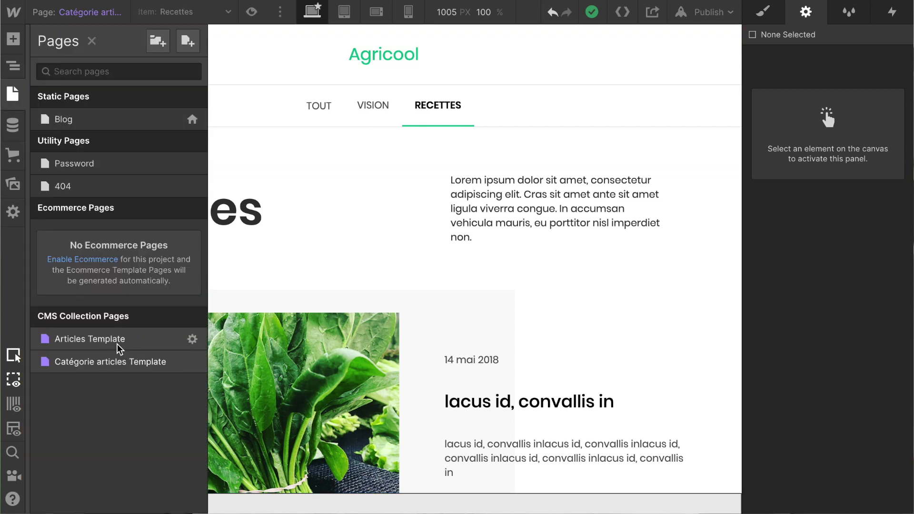
click(192, 339)
scroll(431, 254, down, 4)
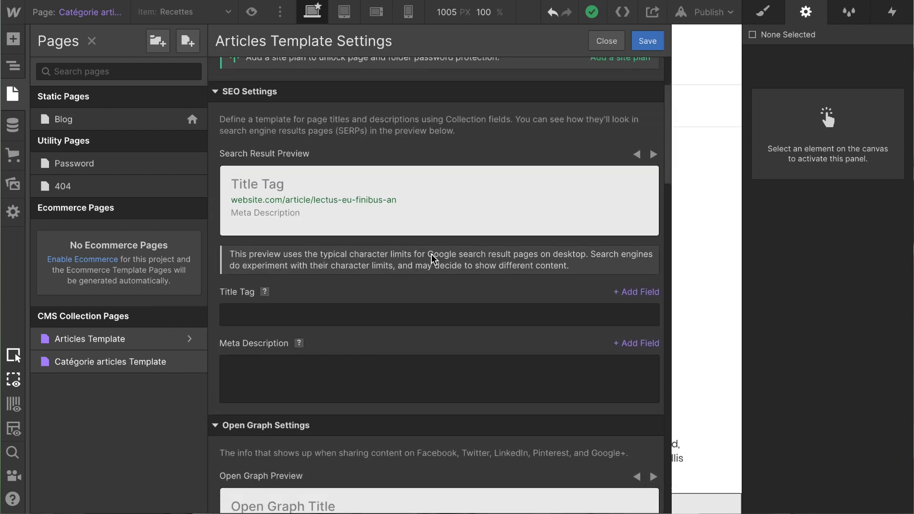
click(259, 289)
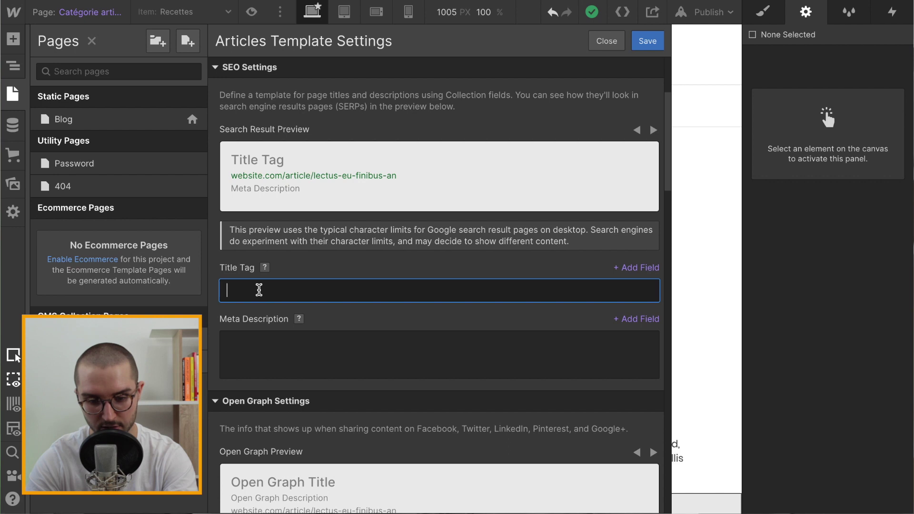
click(633, 267)
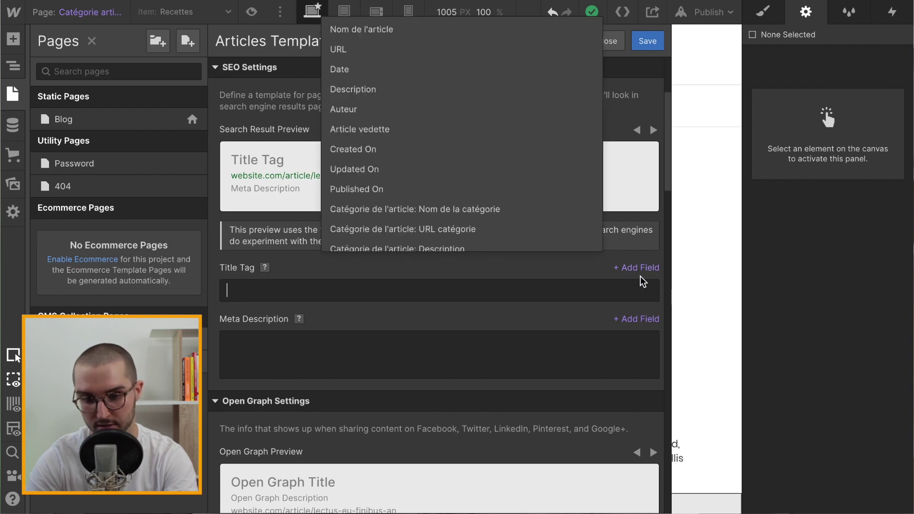
click(356, 28)
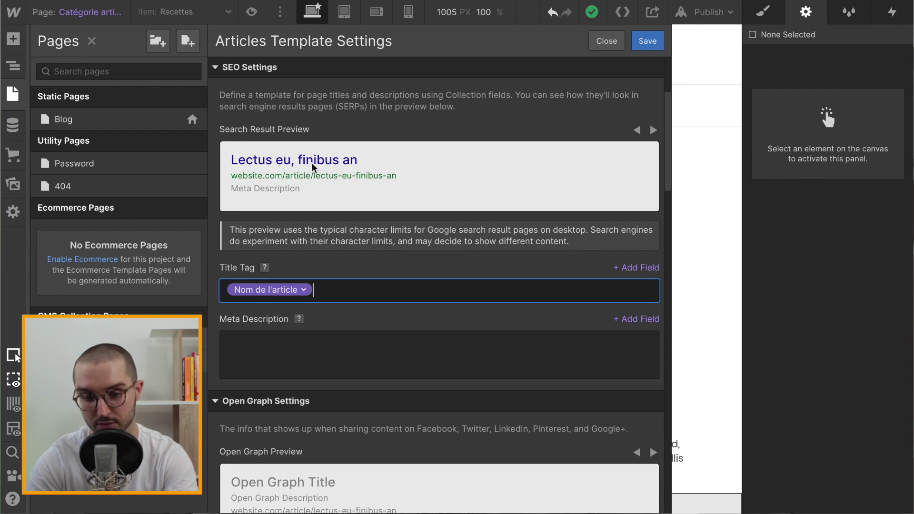
click(259, 159)
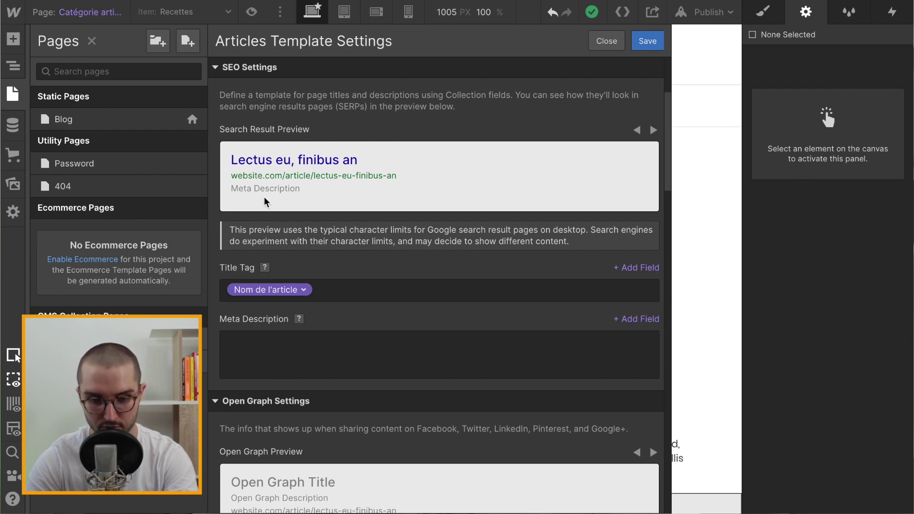
Set the SEO meta description of the Articles Template to the Description field
click(305, 340)
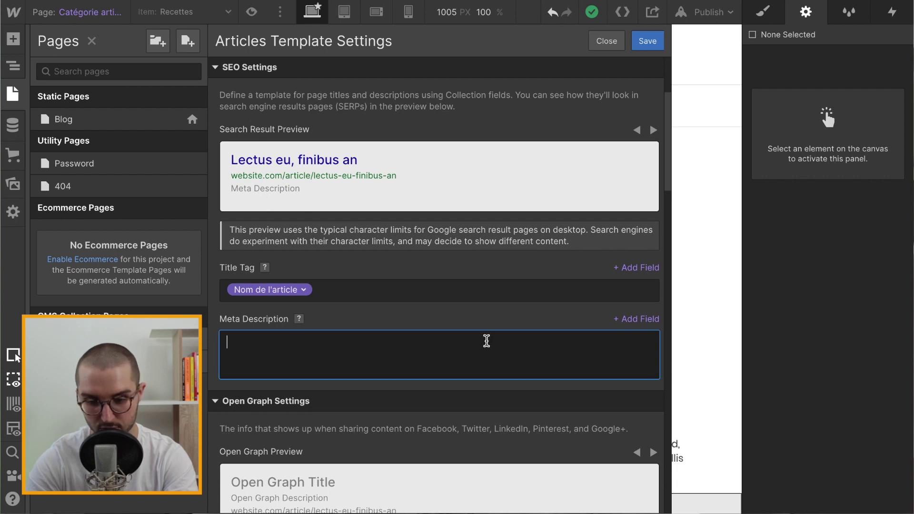
click(644, 320)
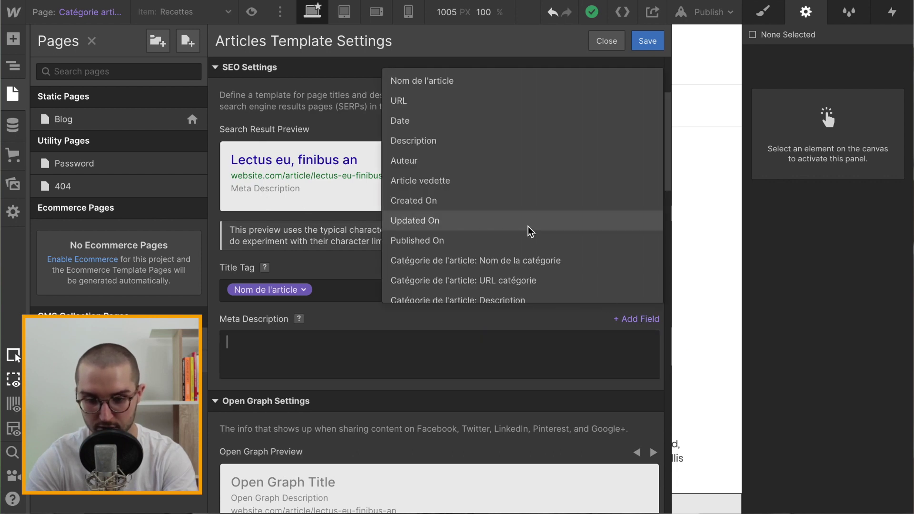
click(466, 148)
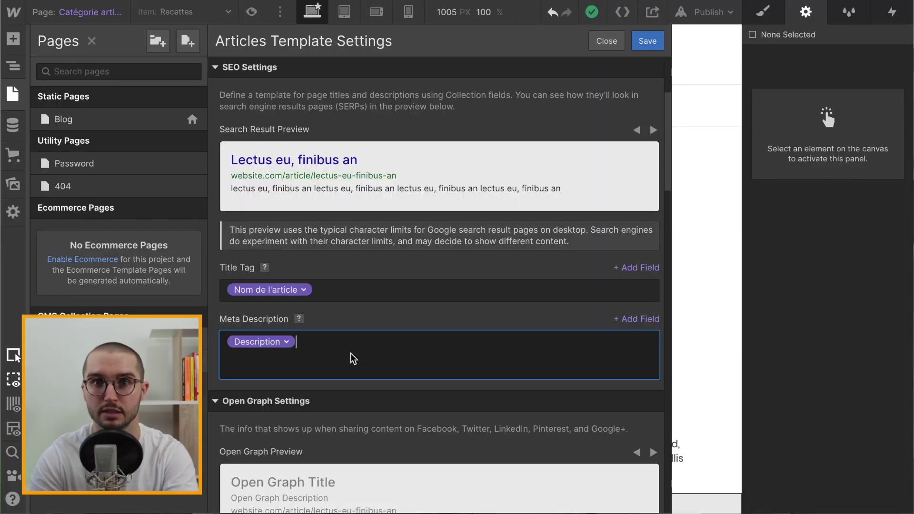
Make the Open Graph title the same as the SEO title tag and the Open Graph description the same as the SEO meta description
scroll(350, 353, down, 3)
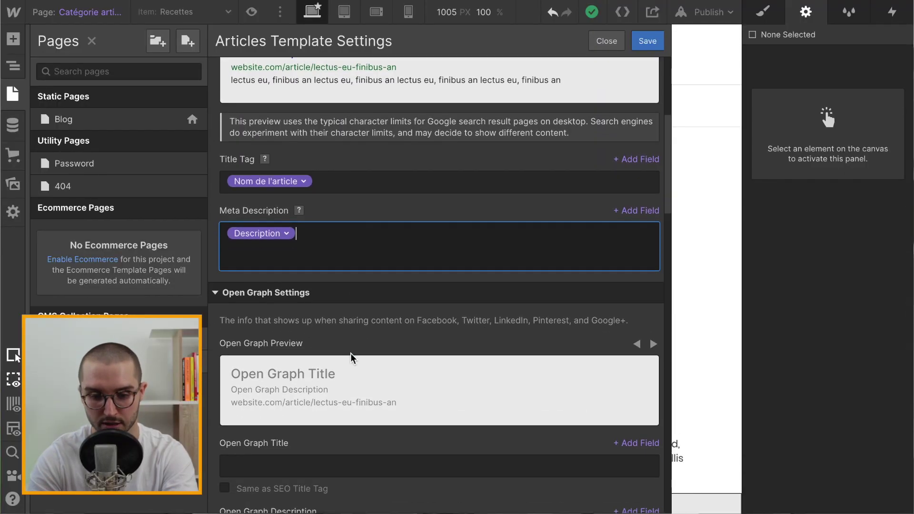
scroll(384, 263, down, 2)
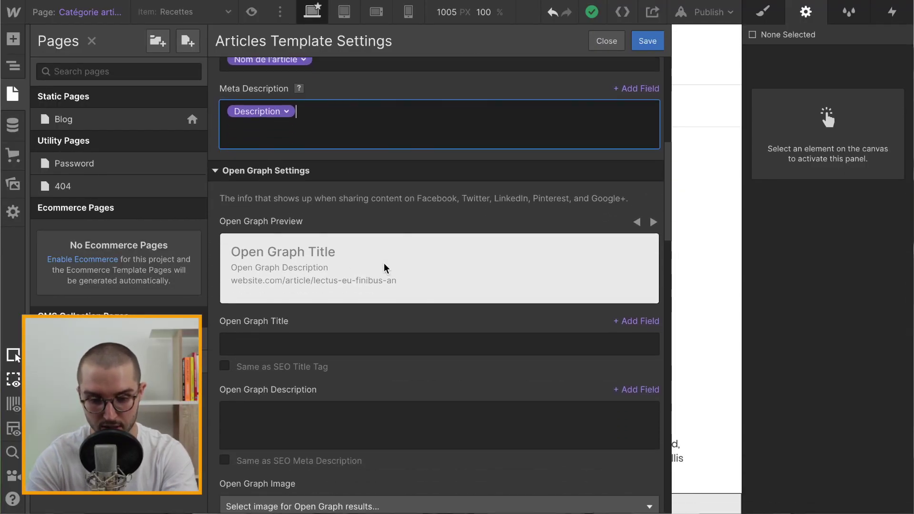
click(224, 367)
scroll(226, 369, down, 1)
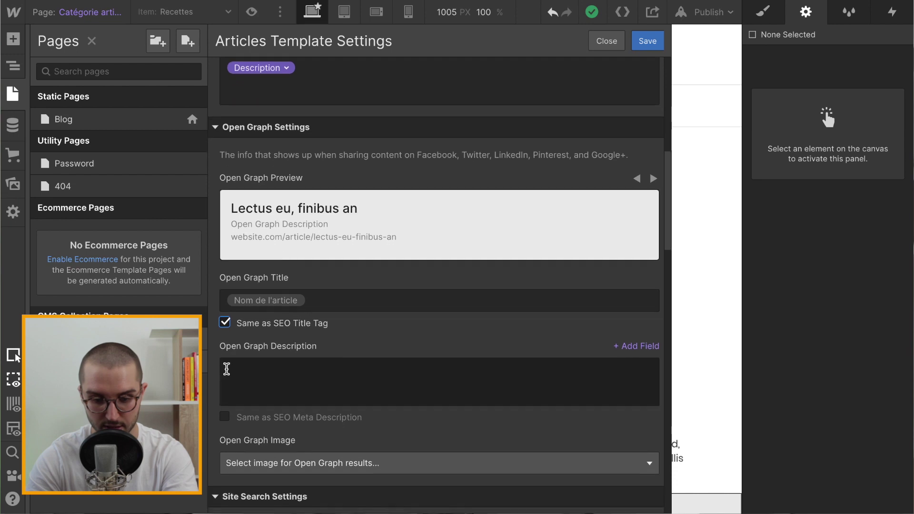
click(225, 417)
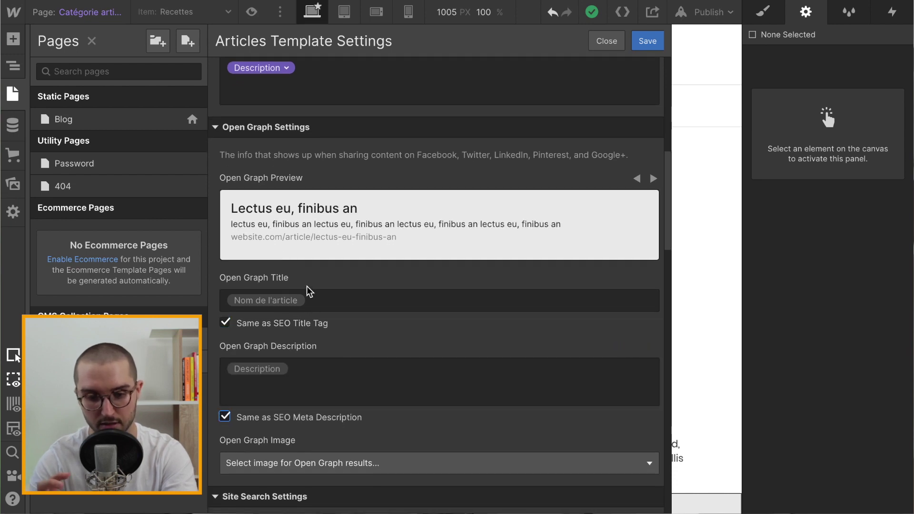
Use Image couverture as the Open Graph image, review the Open Graph preview, and save the Articles Template settings
scroll(307, 287, down, 2)
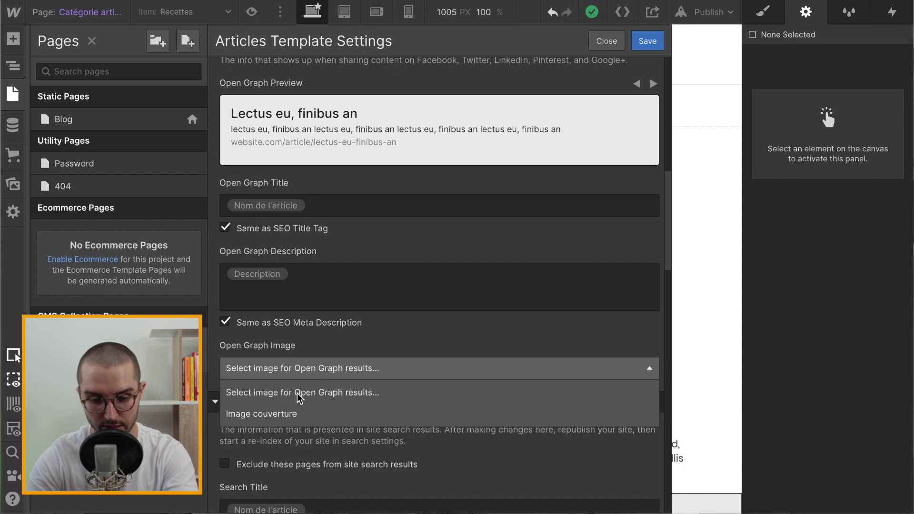
click(267, 414)
scroll(419, 351, down, 10)
scroll(419, 352, up, 6)
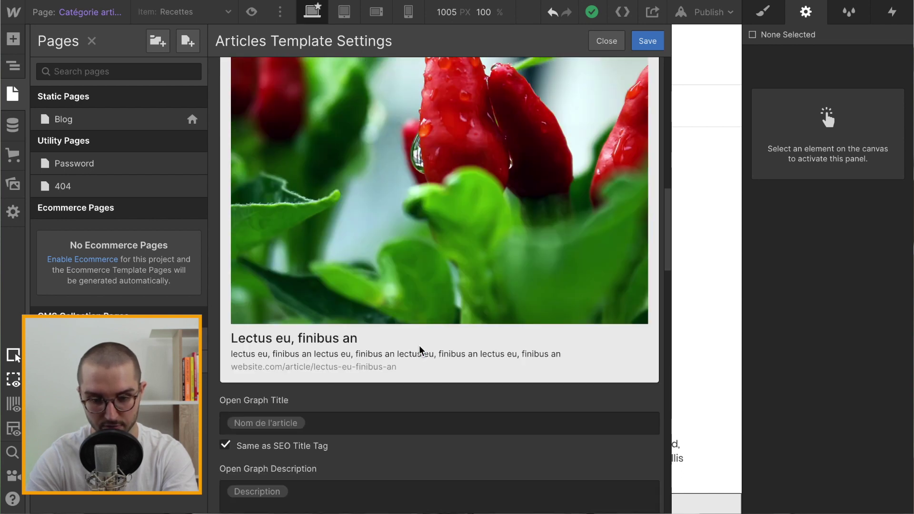
scroll(420, 351, up, 6)
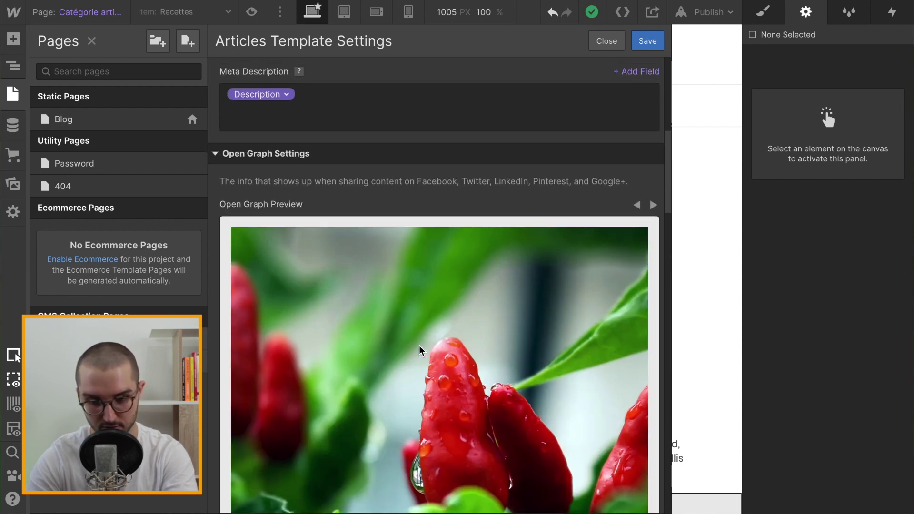
scroll(420, 351, down, 4)
scroll(421, 351, down, 4)
scroll(422, 349, up, 2)
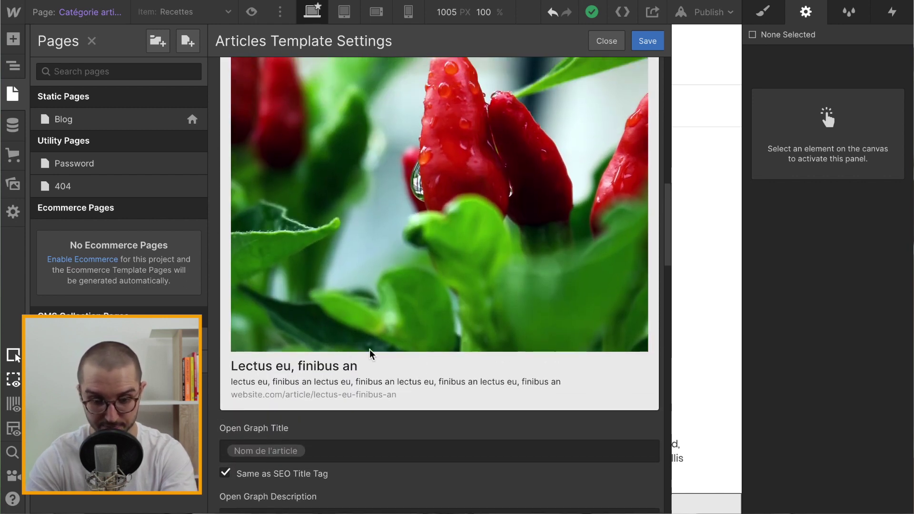
scroll(404, 399, up, 15)
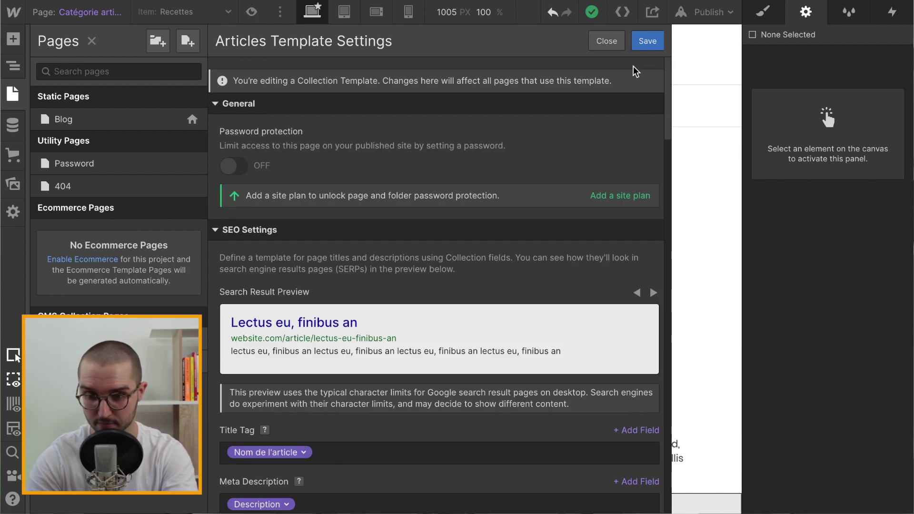
click(645, 44)
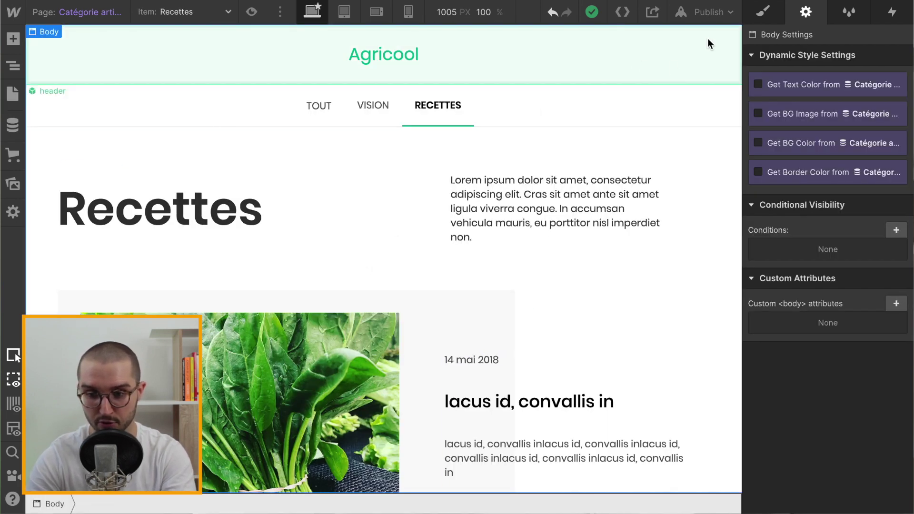
Publish the site to tutoriel-blog.webflow.io and open the published version
click(719, 13)
click(665, 190)
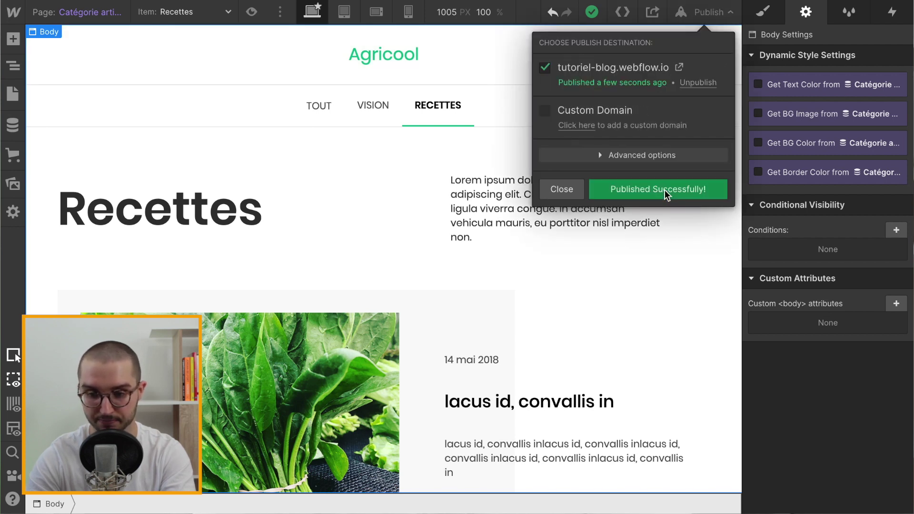
click(679, 70)
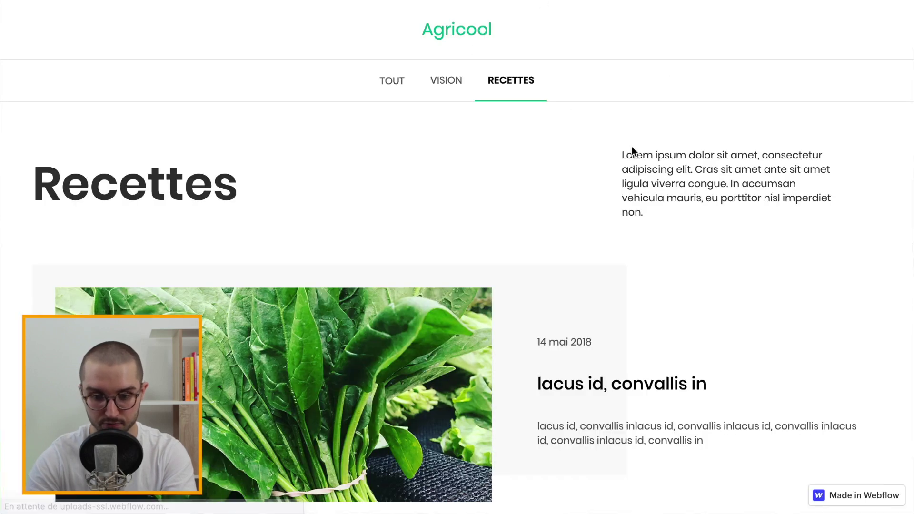
Look over the featured article and article grid on the published Recettes and Tout pages
scroll(632, 146, down, 15)
scroll(633, 147, up, 20)
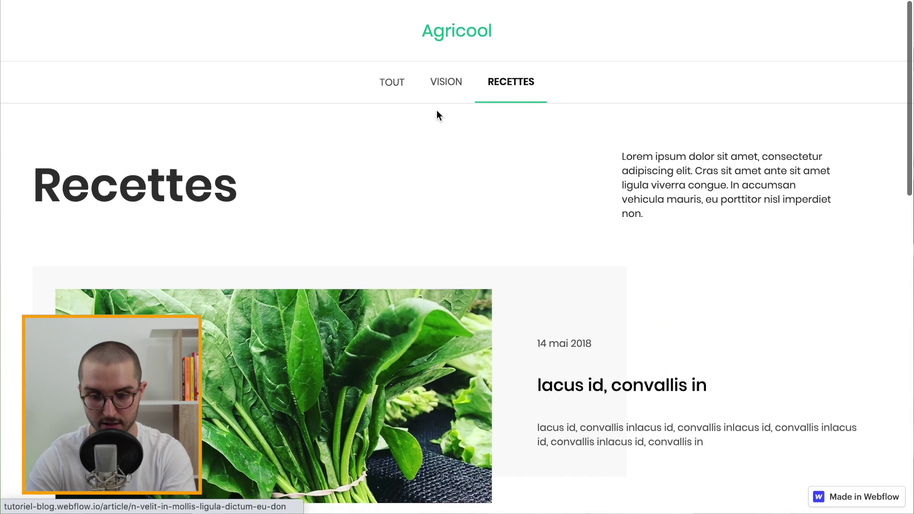
click(390, 90)
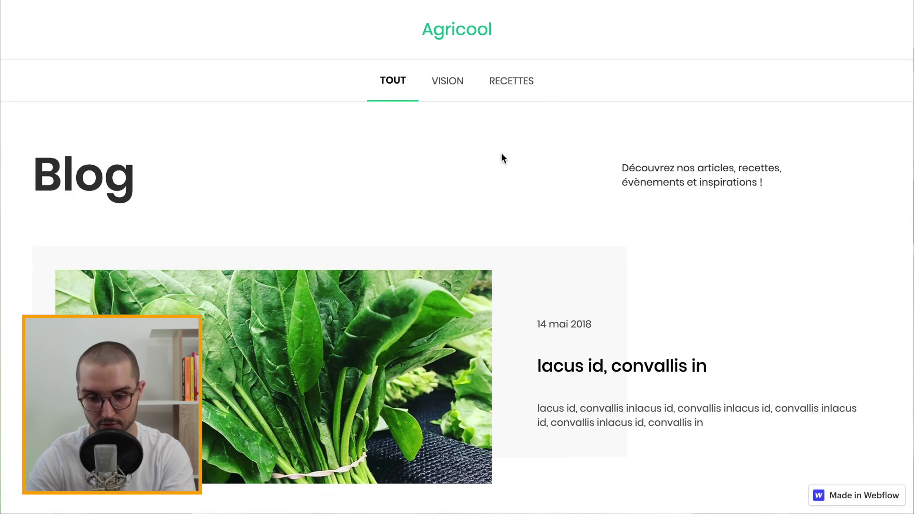
scroll(502, 155, down, 15)
scroll(502, 157, up, 15)
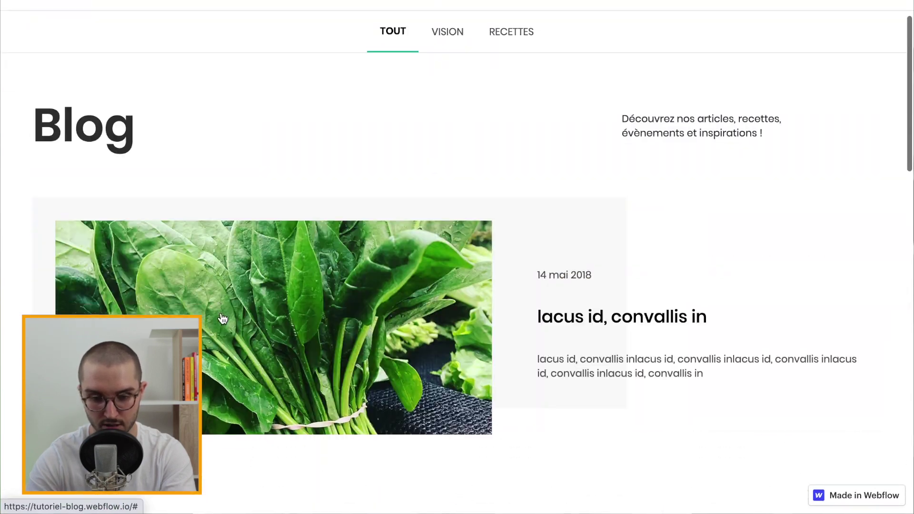
scroll(221, 318, down, 10)
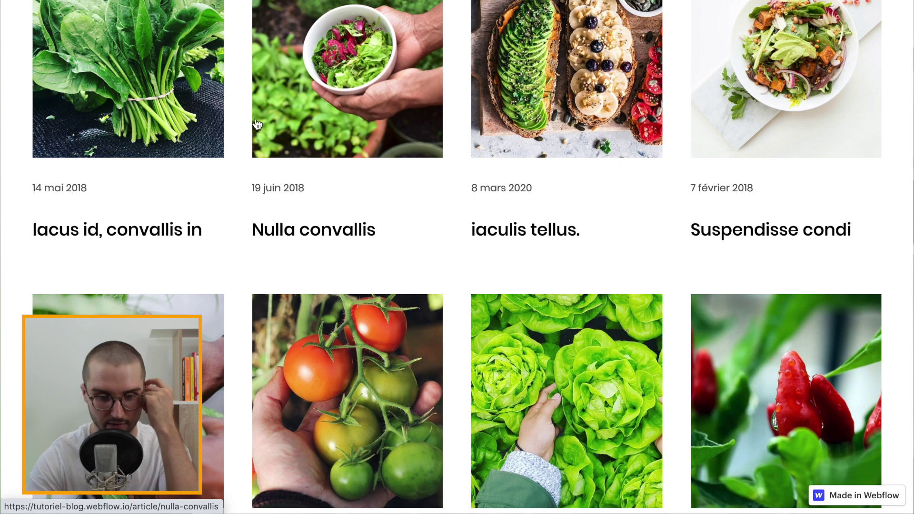
Read through the published article "lacus id, convallis in" and the related article "Curabitur vel ultrici" linked beneath it
click(155, 73)
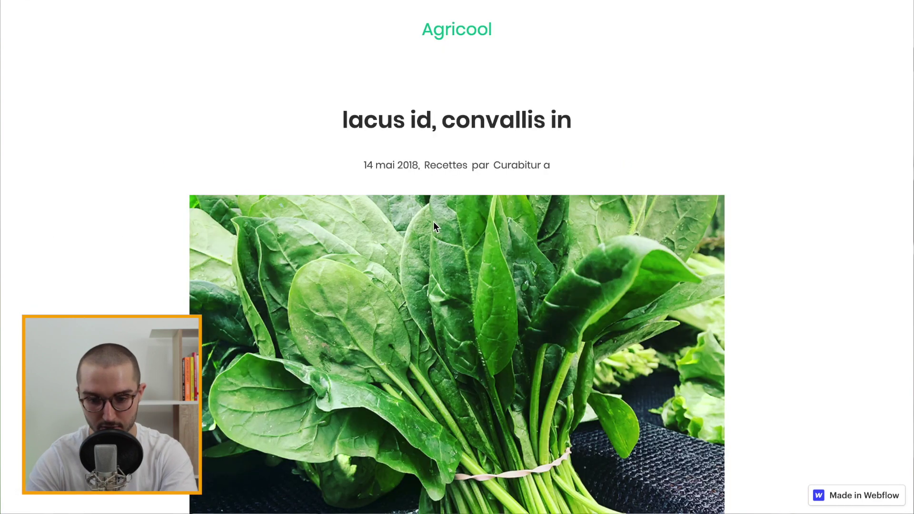
scroll(433, 221, down, 15)
scroll(434, 222, down, 3)
scroll(434, 222, up, 4)
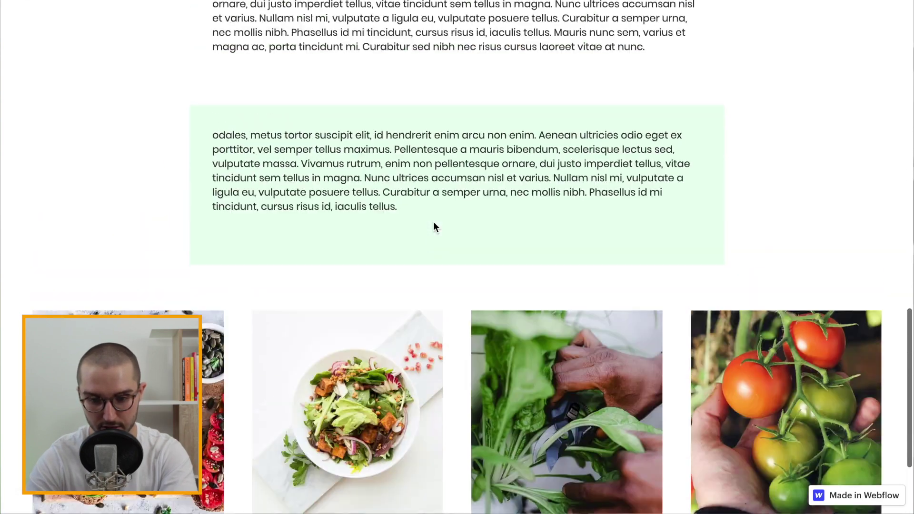
scroll(469, 205, down, 4)
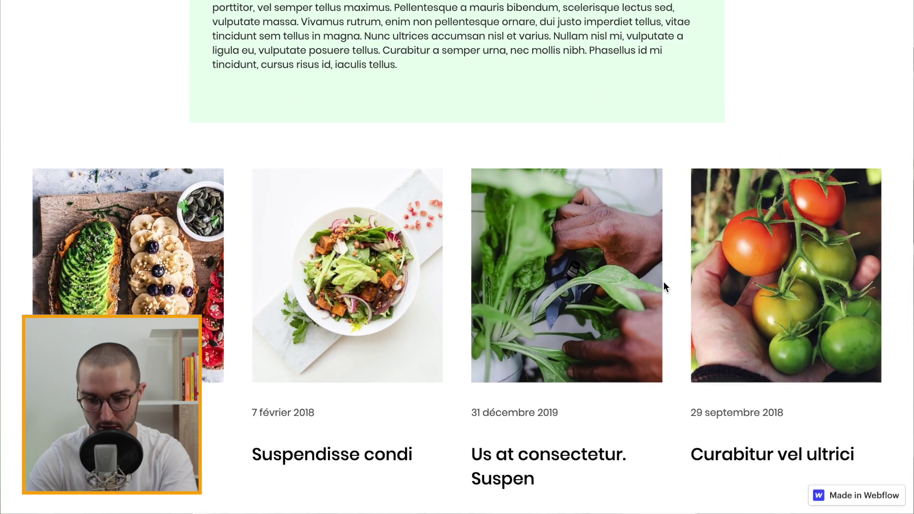
click(758, 281)
scroll(746, 273, down, 10)
scroll(746, 268, down, 10)
scroll(746, 267, up, 20)
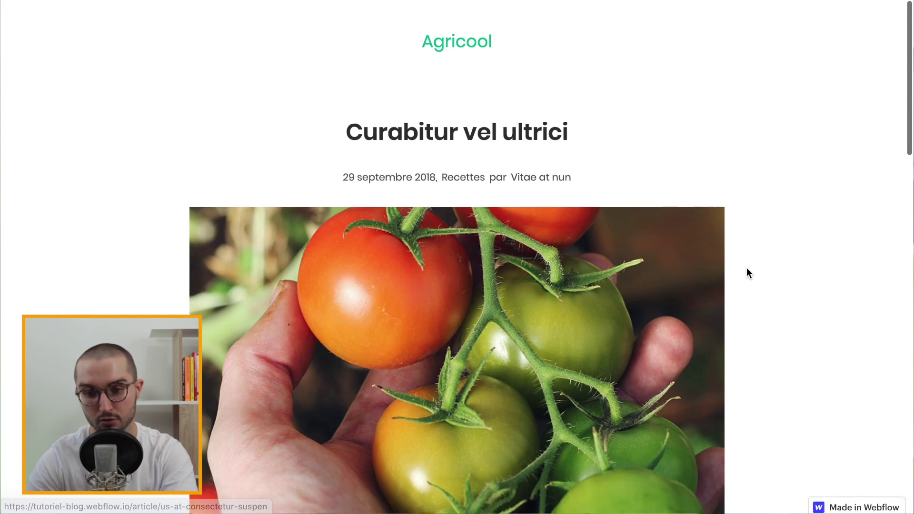
Take the browser out of full screen and narrow its window to roughly phone width
mouse_move(571, 0)
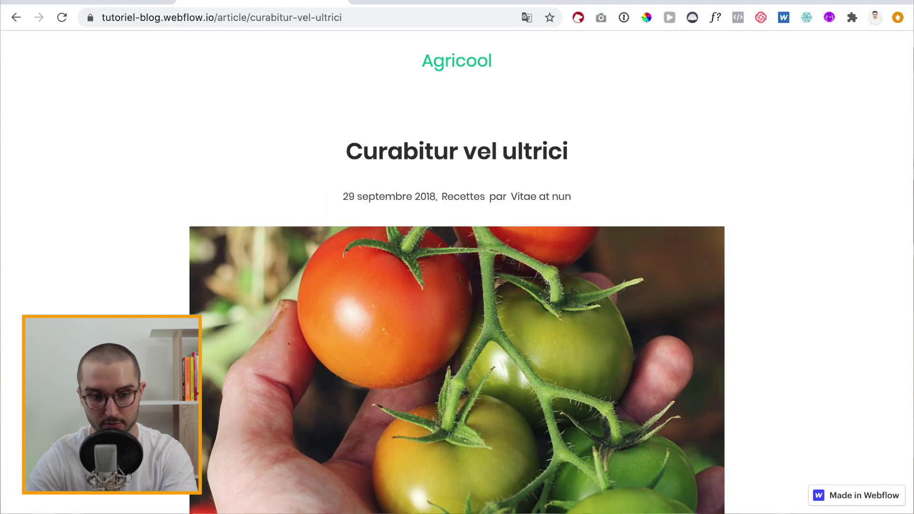
key(ctrl+super+f)
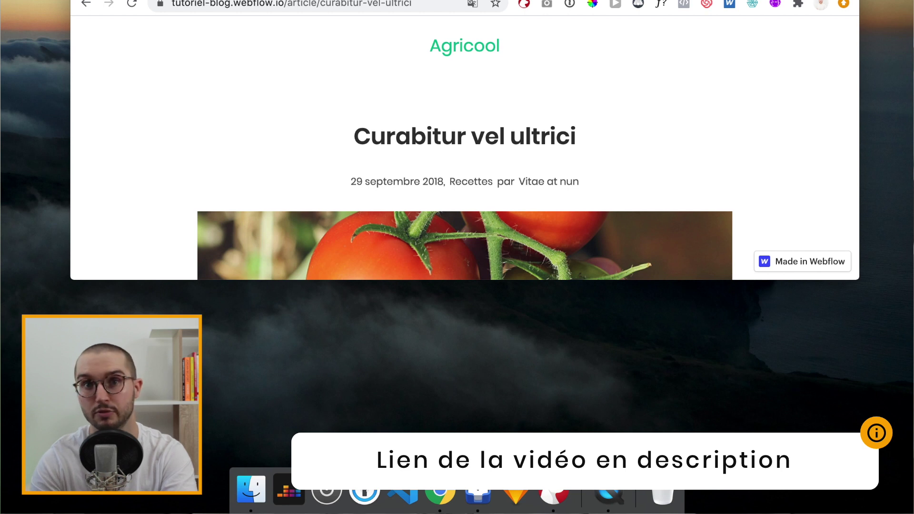
drag(861, 126, 427, 125)
Examine how the article text and related articles grid lay out in the narrow window, including any horizontal overflow
scroll(300, 121, down, 15)
scroll(302, 122, up, 1)
scroll(267, 114, down, 5)
scroll(321, 177, right, 3)
scroll(319, 178, left, 4)
scroll(339, 141, right, 4)
scroll(322, 142, left, 4)
scroll(139, 110, right, 1)
scroll(314, 114, up, 5)
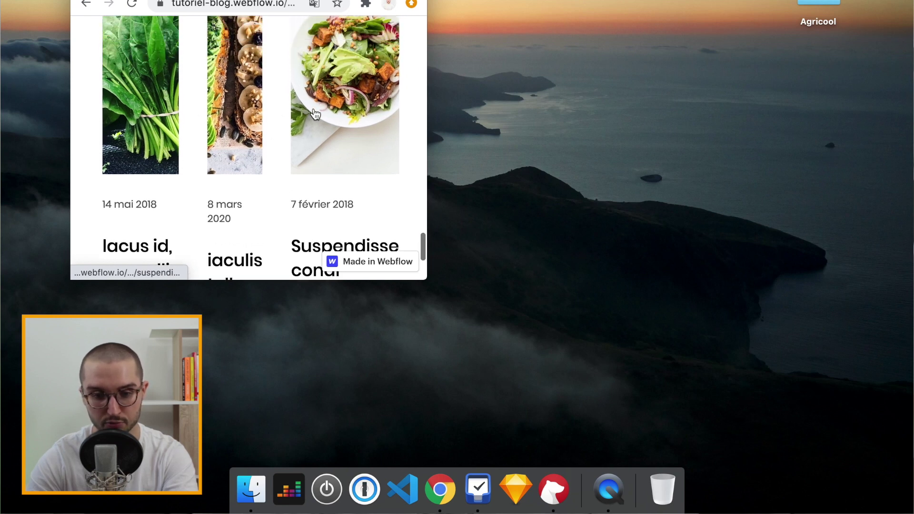
scroll(352, 139, right, 2)
scroll(352, 139, right, 3)
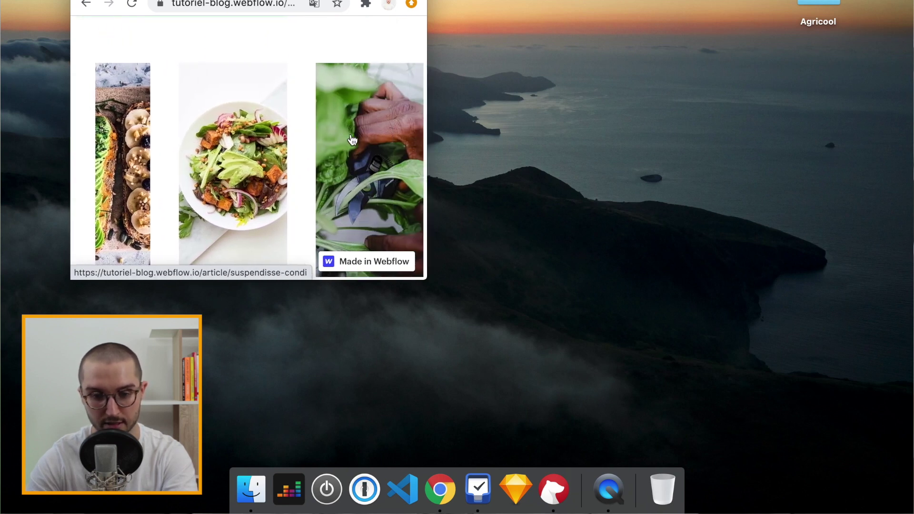
scroll(238, 133, left, 5)
scroll(220, 197, down, 10)
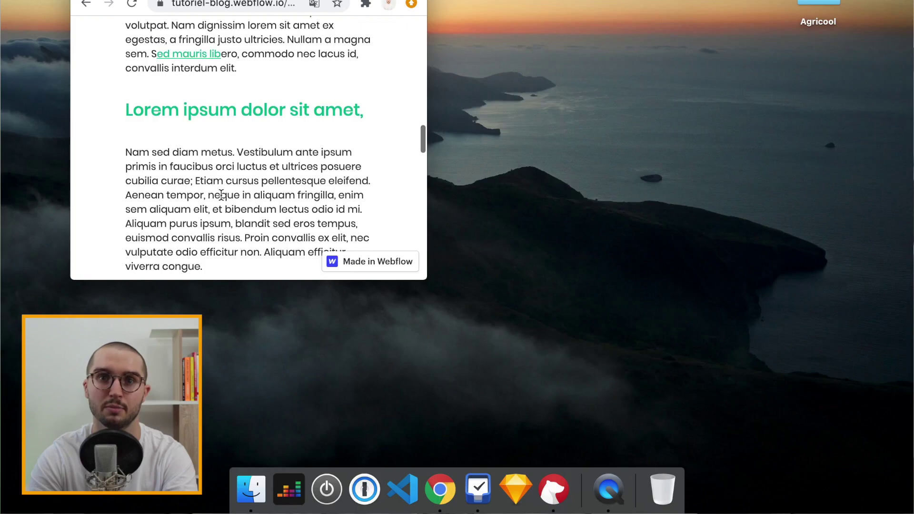
Return from the article to the published blog's home page and put the browser back in full screen
scroll(220, 195, up, 20)
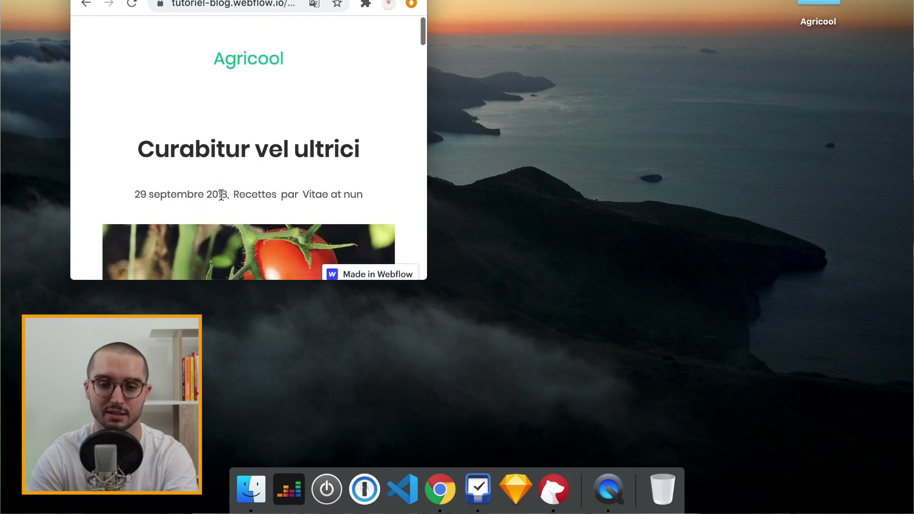
click(250, 51)
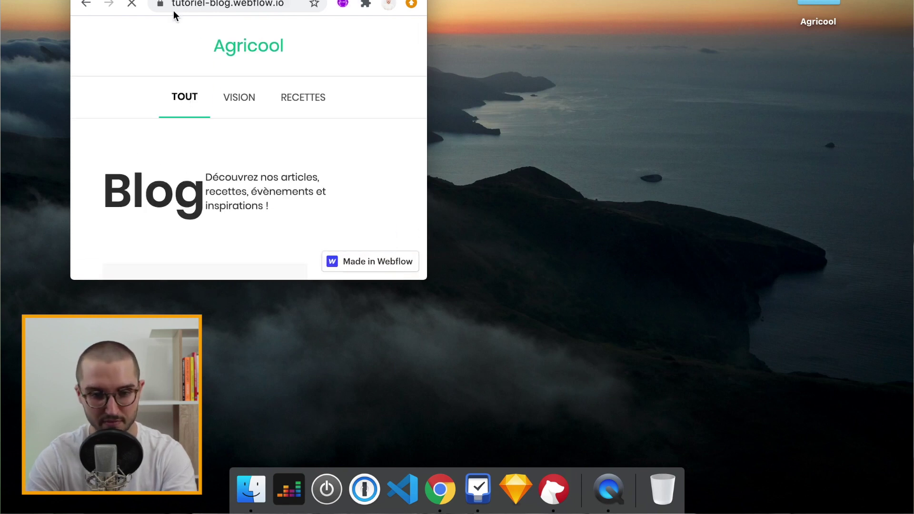
click(113, 0)
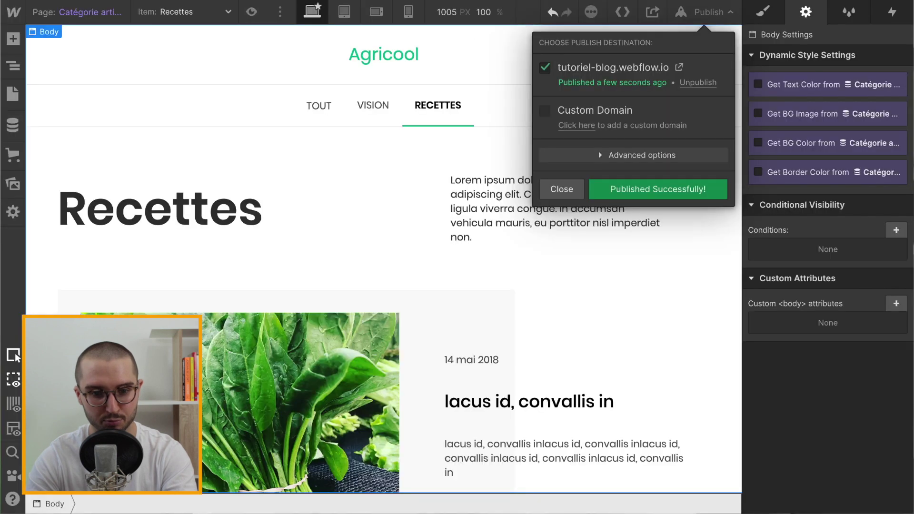
Close the publish options in the Designer and check the published blog home page at full width
click(295, 220)
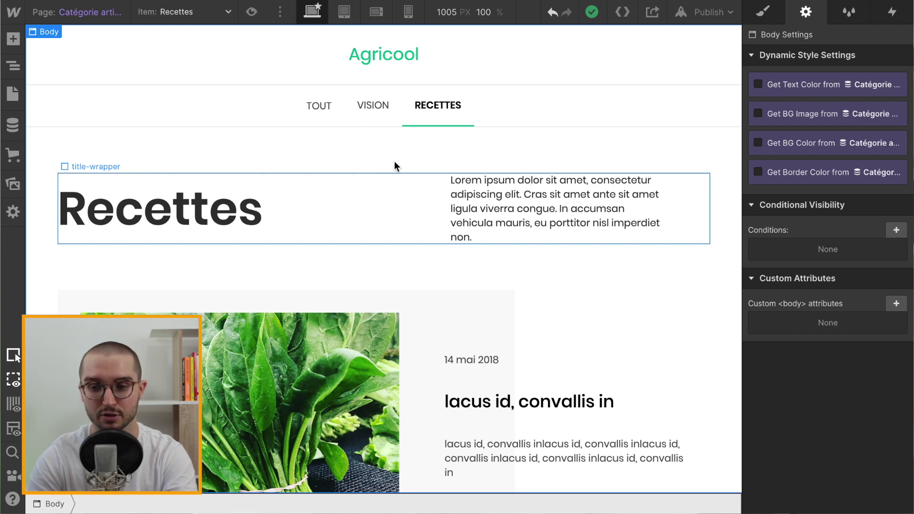
click(721, 15)
click(183, 126)
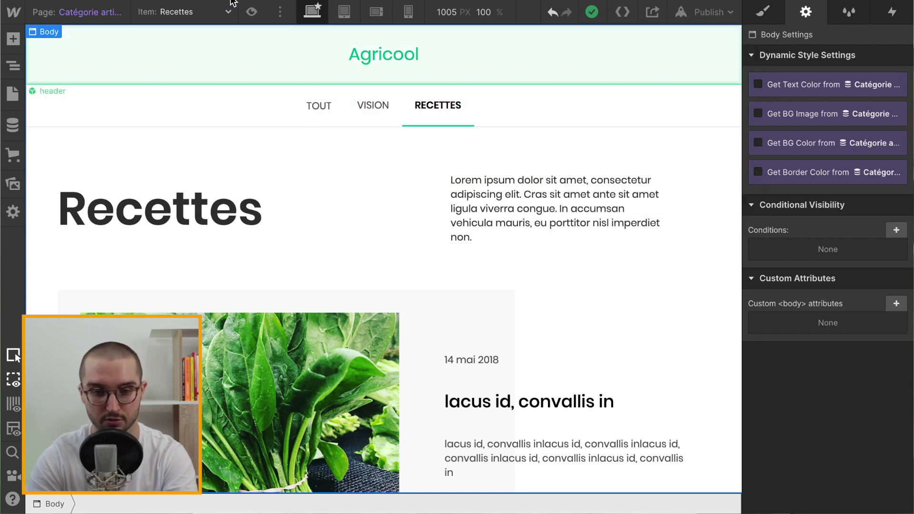
click(249, 1)
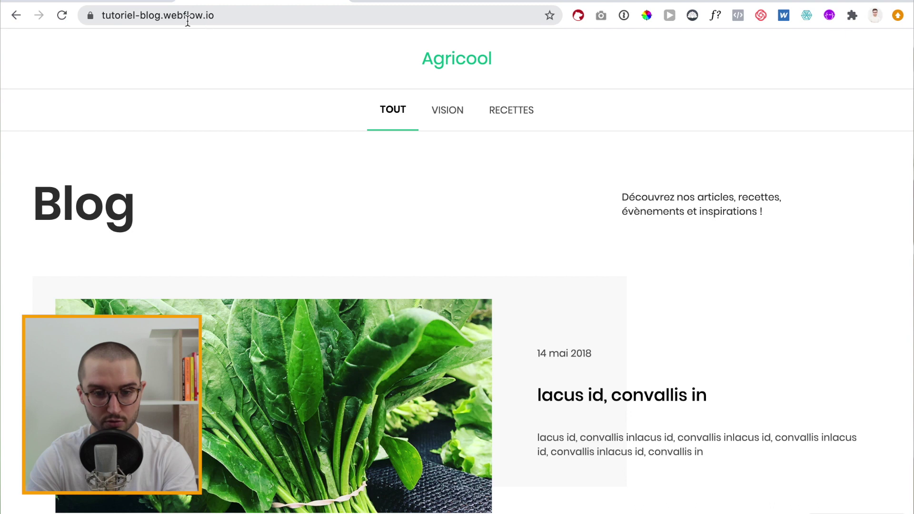
click(143, 1)
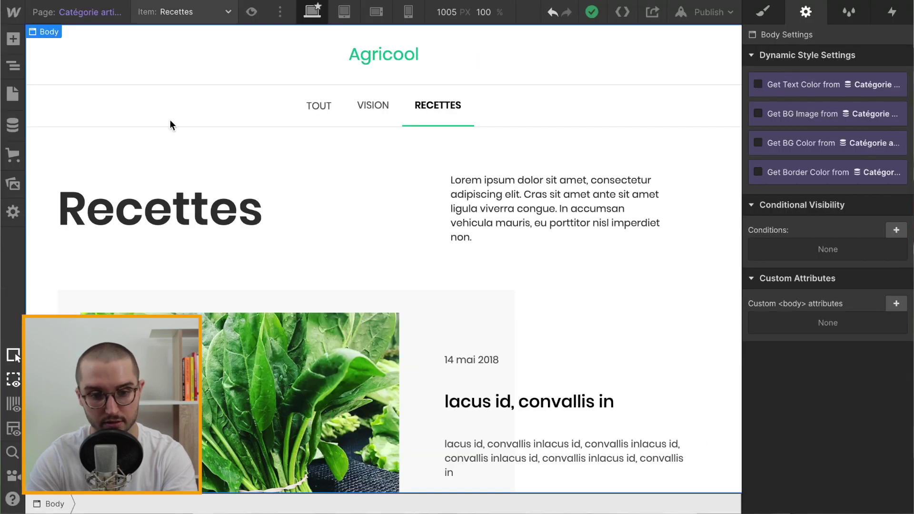
Open the Hosting section of the tutoriel-blog project settings
click(17, 8)
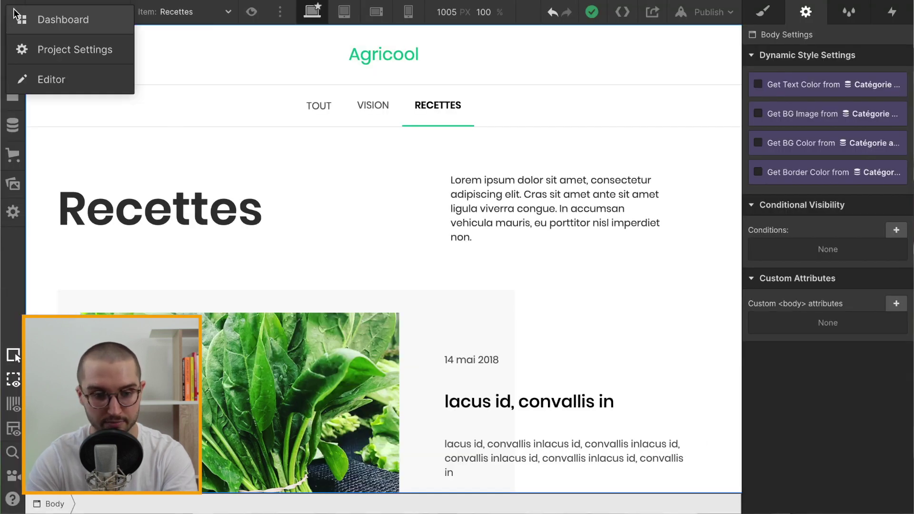
click(62, 50)
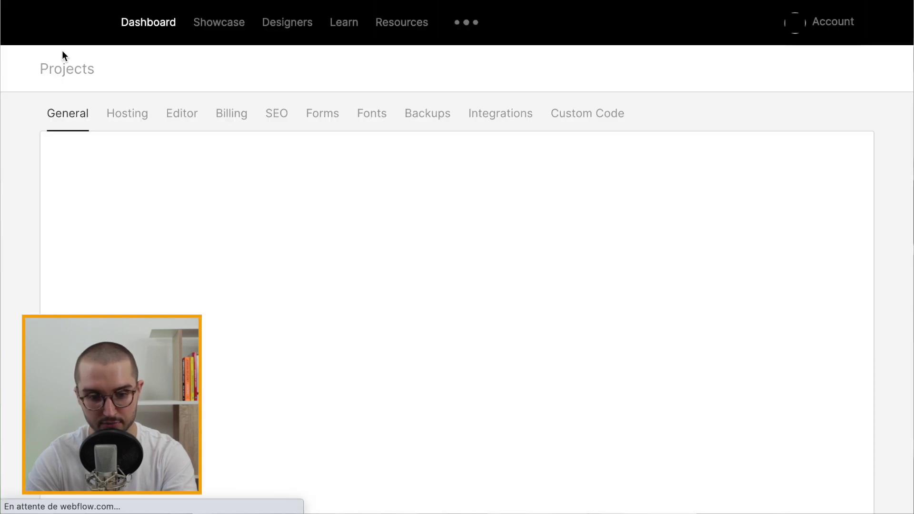
click(132, 119)
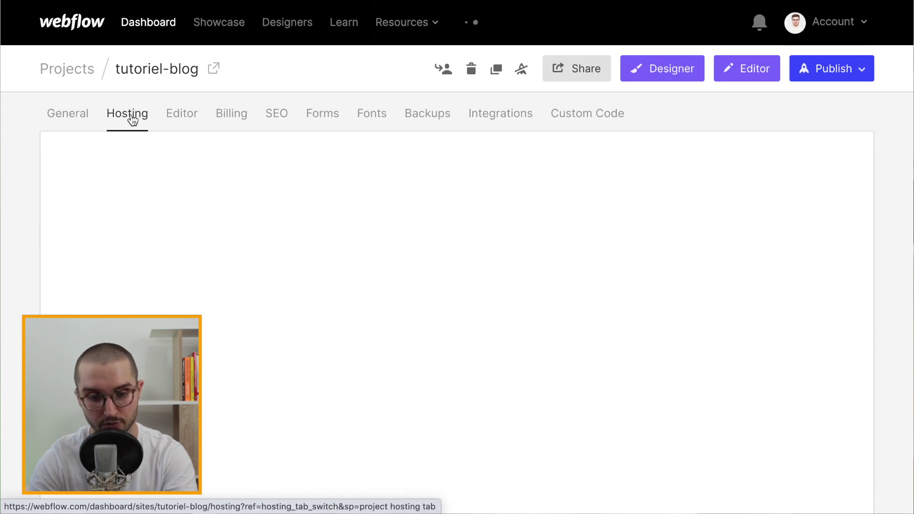
Compare the prices and included features of the Basic, CMS, Business and Enterprise website plans
scroll(332, 247, down, 4)
scroll(332, 244, down, 2)
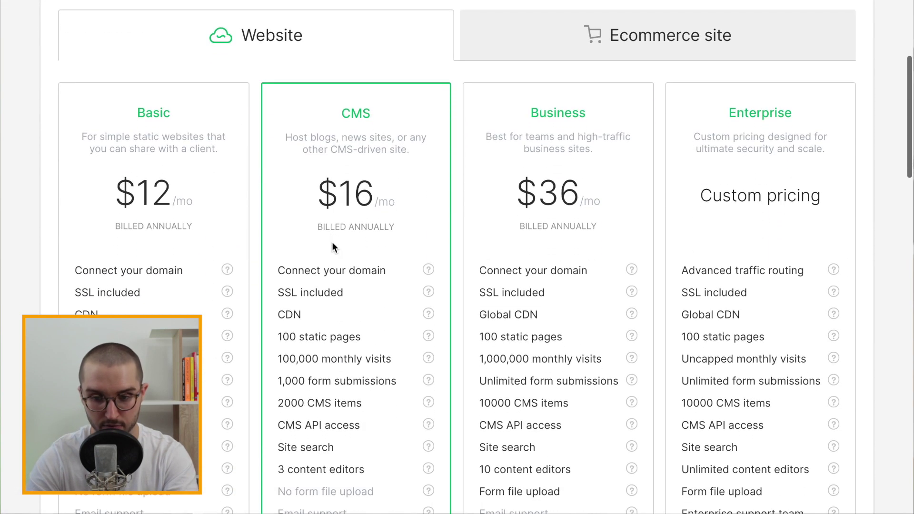
scroll(210, 213, down, 2)
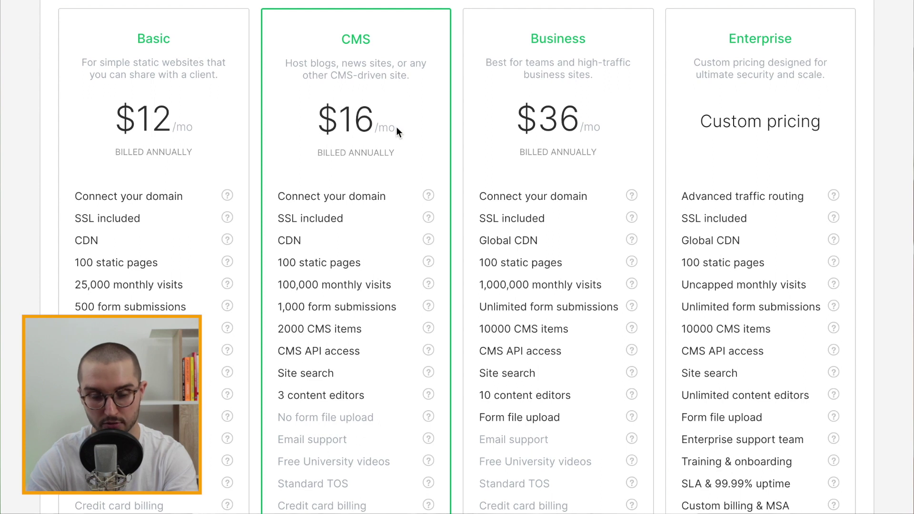
scroll(393, 128, down, 2)
scroll(393, 124, down, 1)
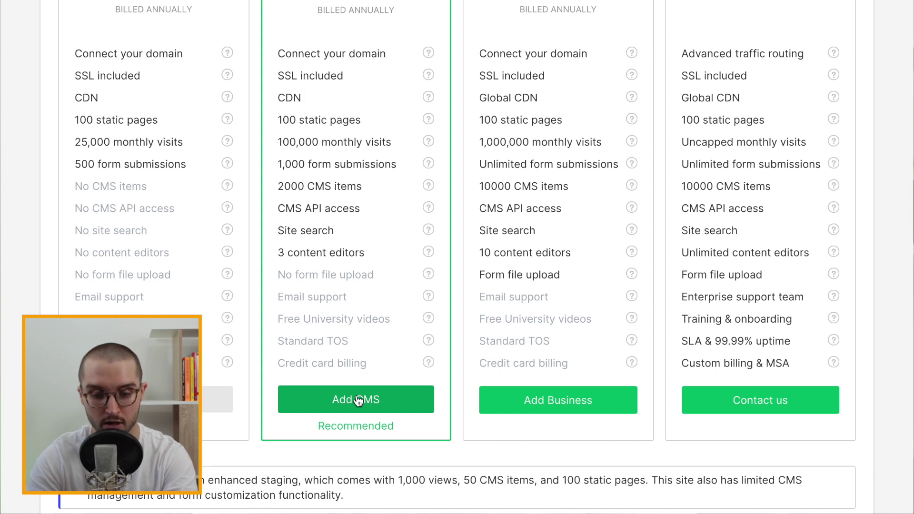
Review the Custom Domains section below the site plans for the requirements to connect a domain
scroll(358, 402, down, 8)
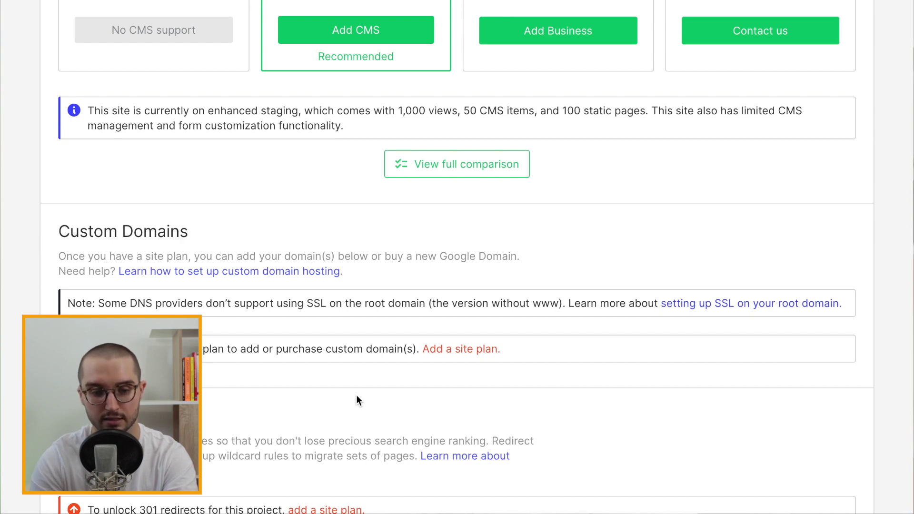
drag(55, 227, 237, 233)
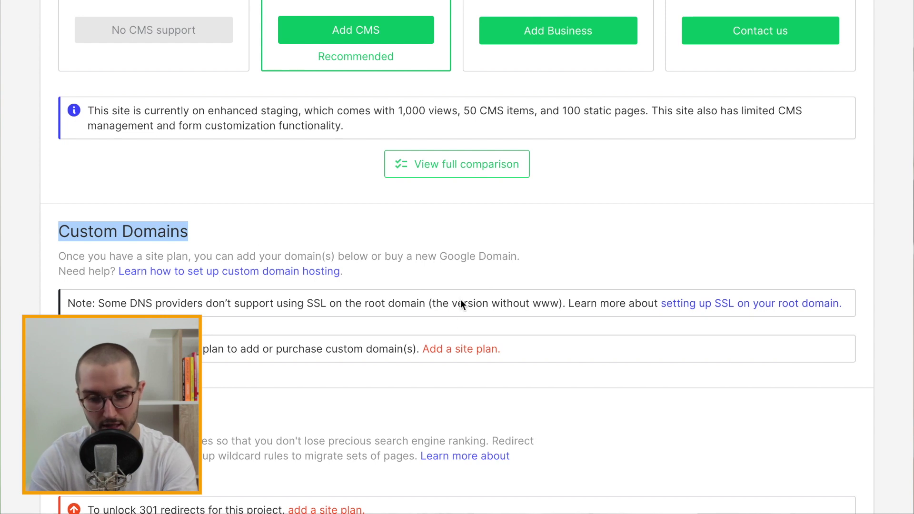
click(452, 248)
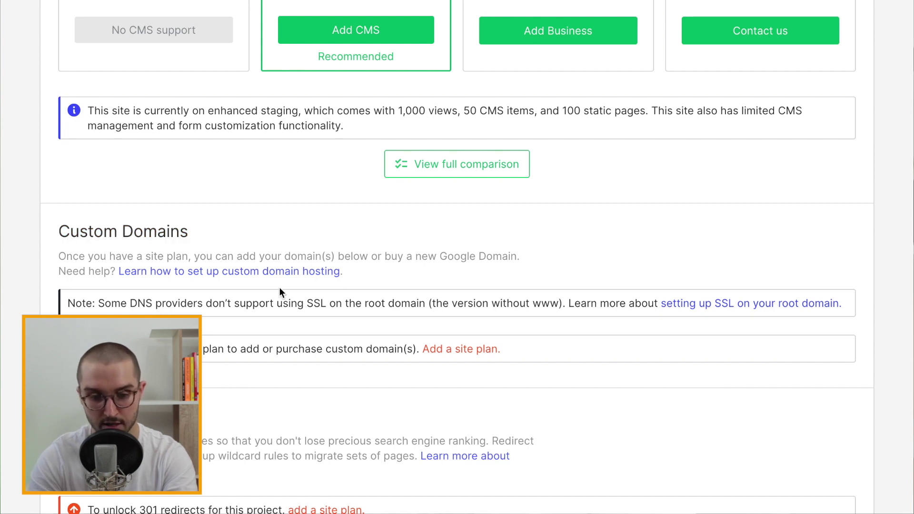